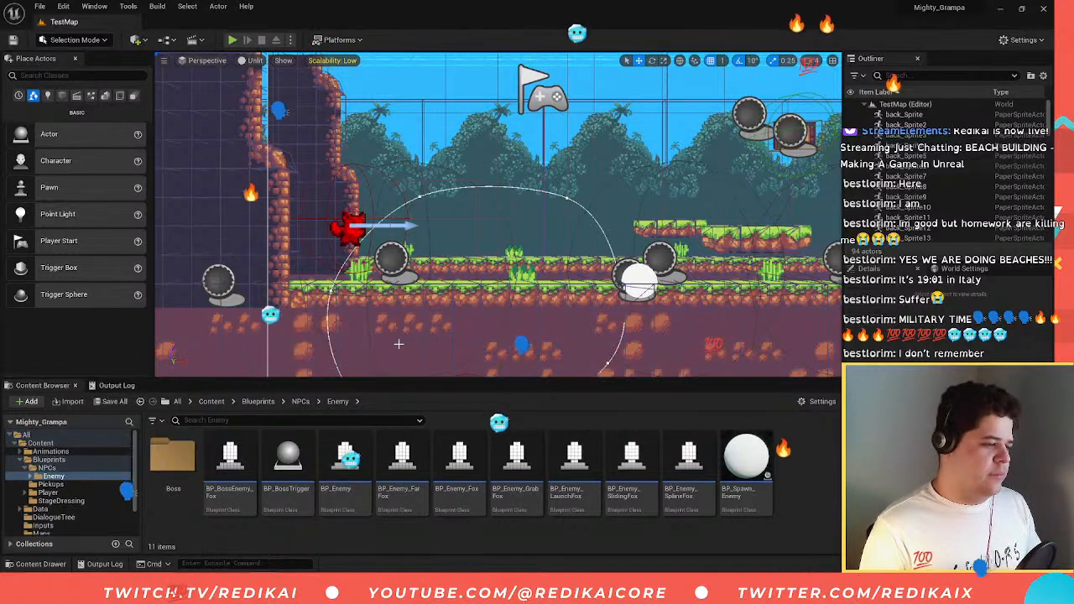
- Open the Lvl_BeachCoast level from the project's Maps folder
scroll(63, 520, down, 2)
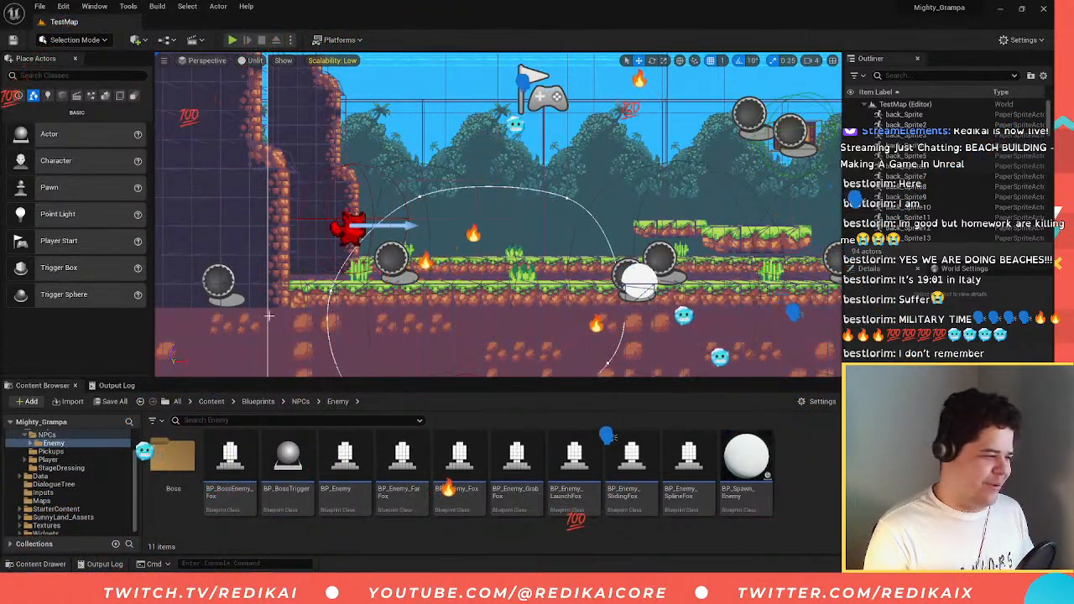
scroll(64, 488, up, 3)
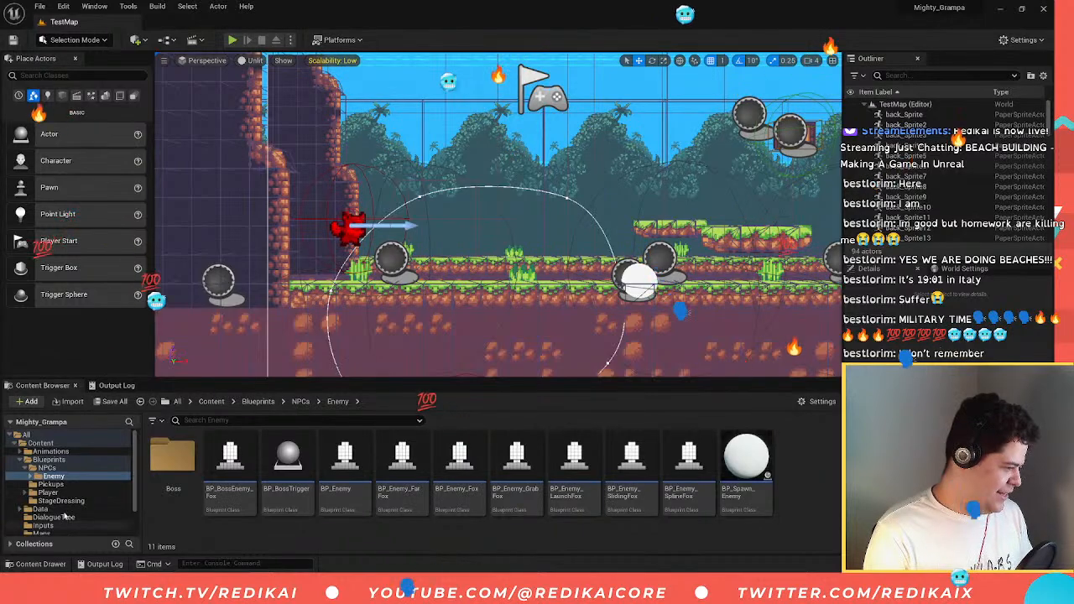
scroll(52, 504, down, 1)
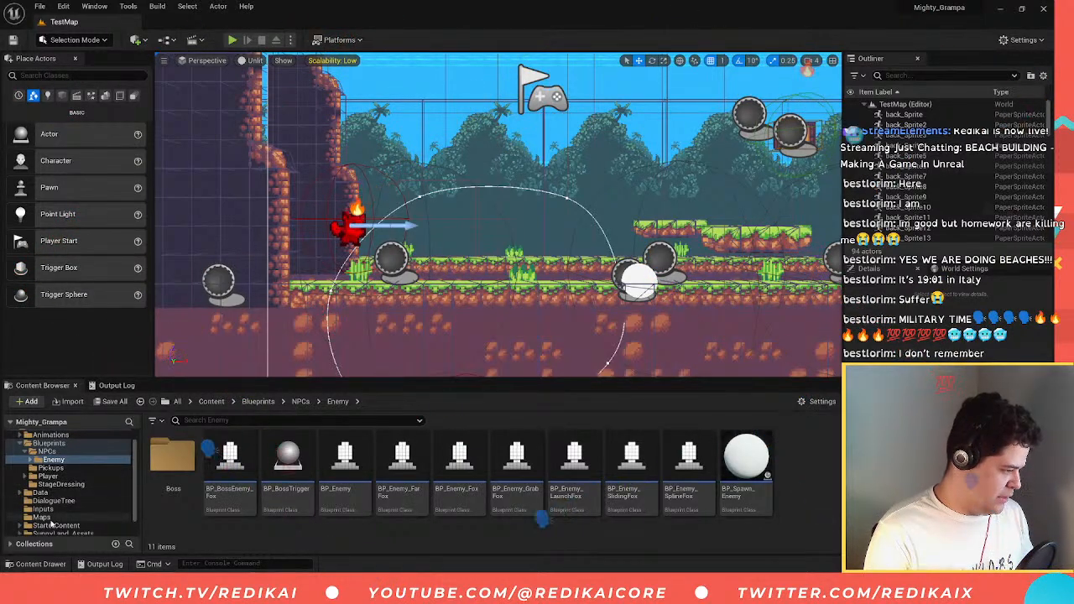
click(42, 517)
double_click(171, 502)
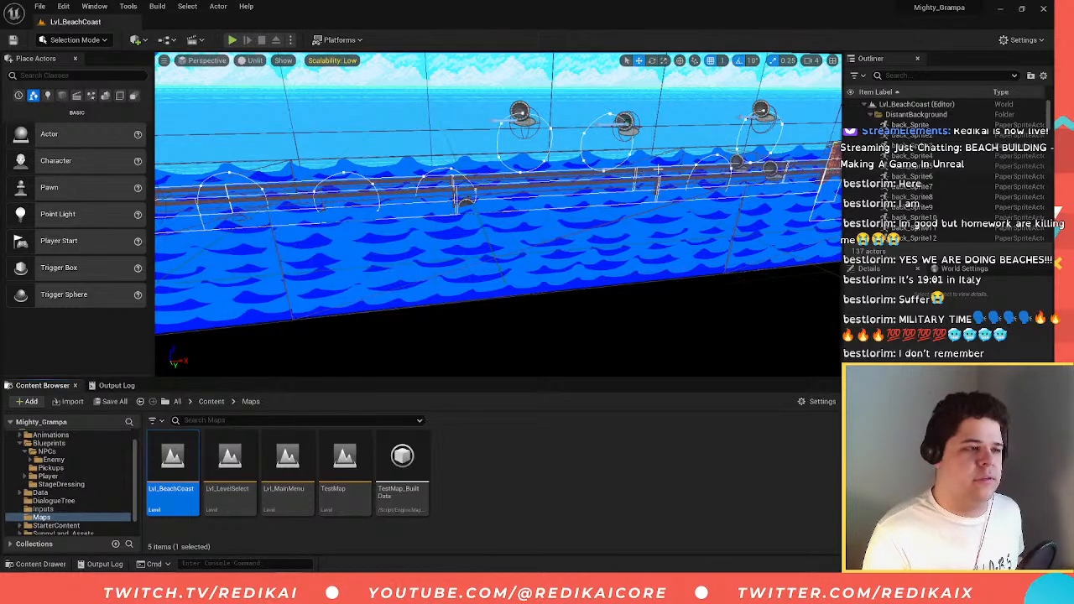
right_drag(659, 169, 574, 173)
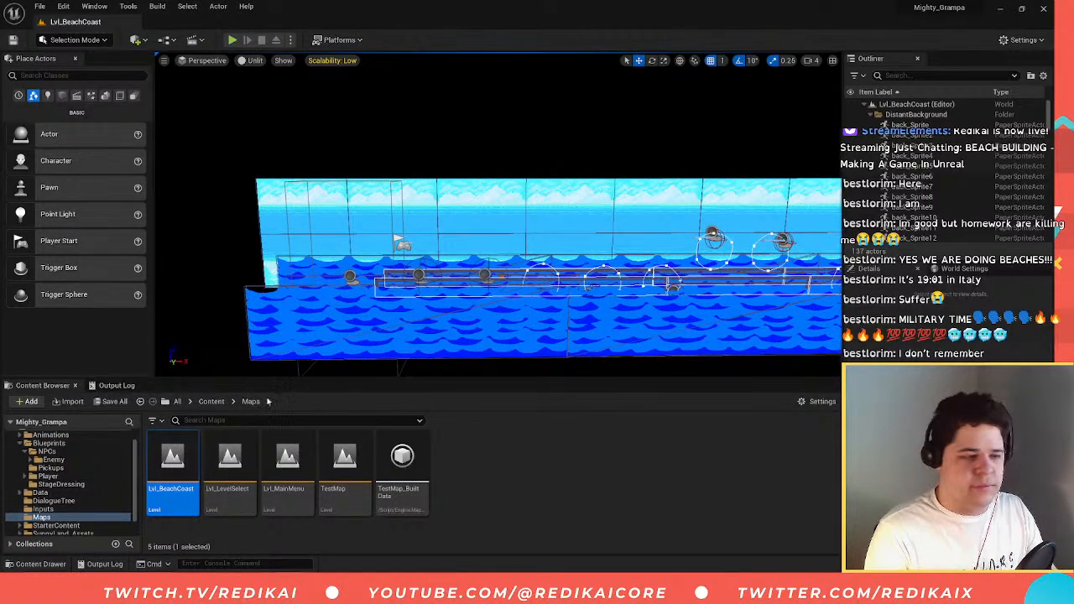
- Go to the Tilesets folder inside the project's Textures folder
scroll(59, 504, down, 1)
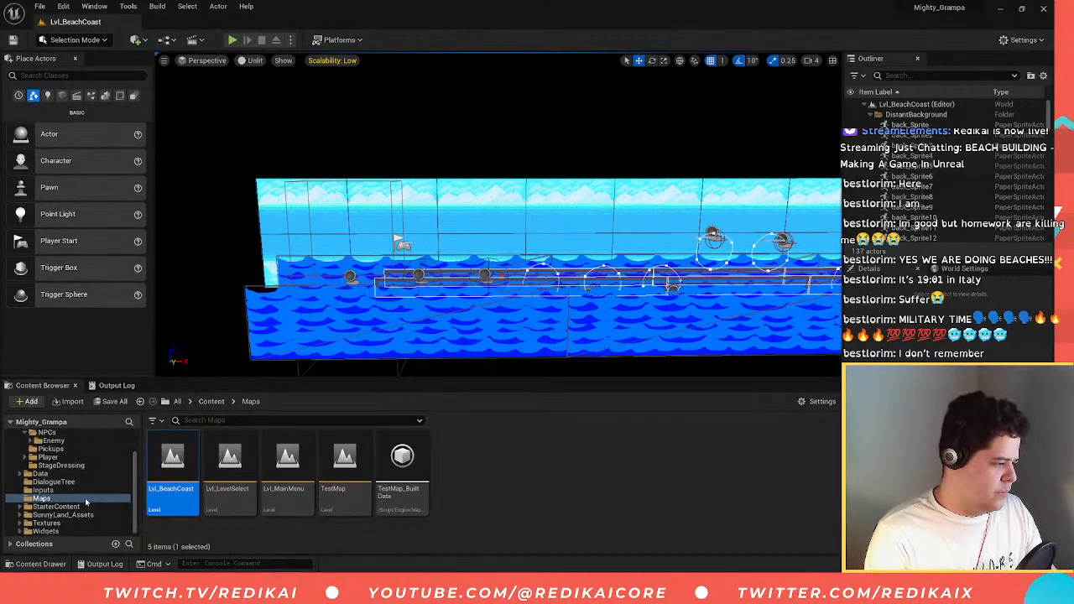
click(47, 523)
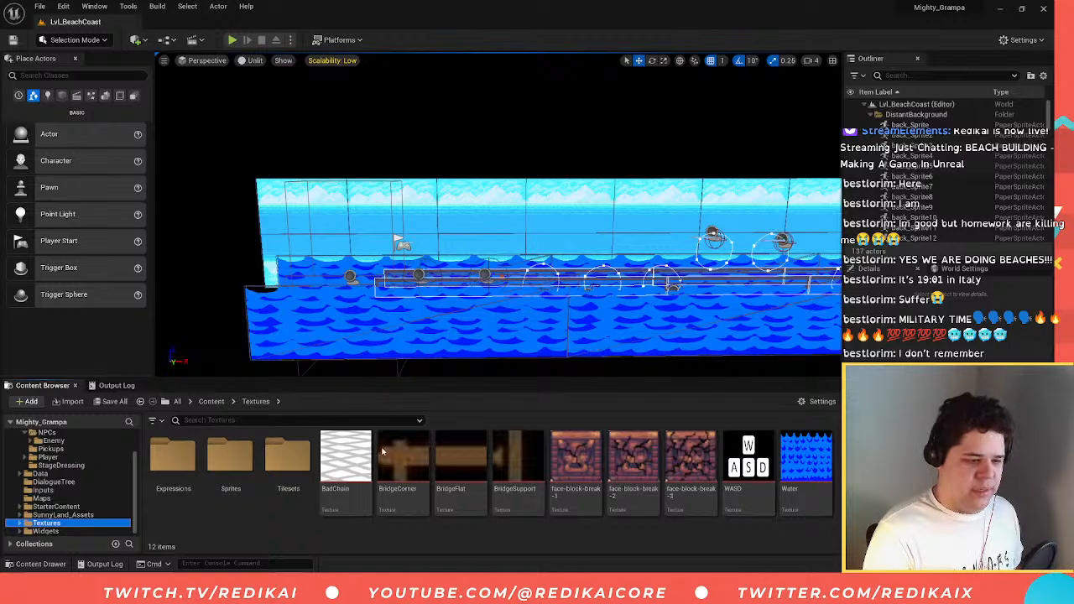
double_click(288, 460)
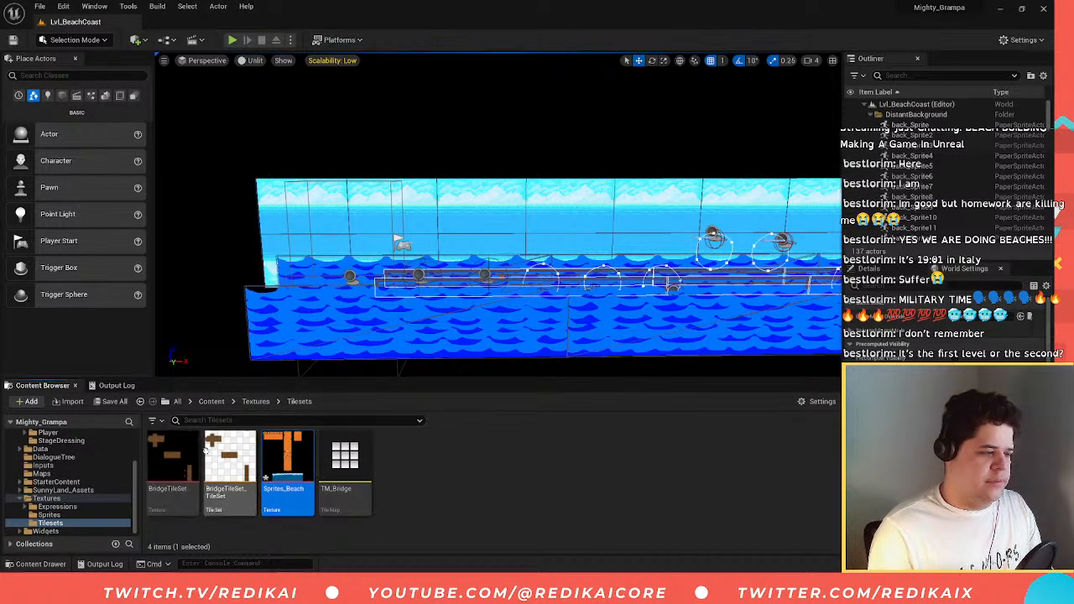
- Open the Sprites_Beach texture to examine its layout of plank, post and water sprites, and close it again
double_click(287, 449)
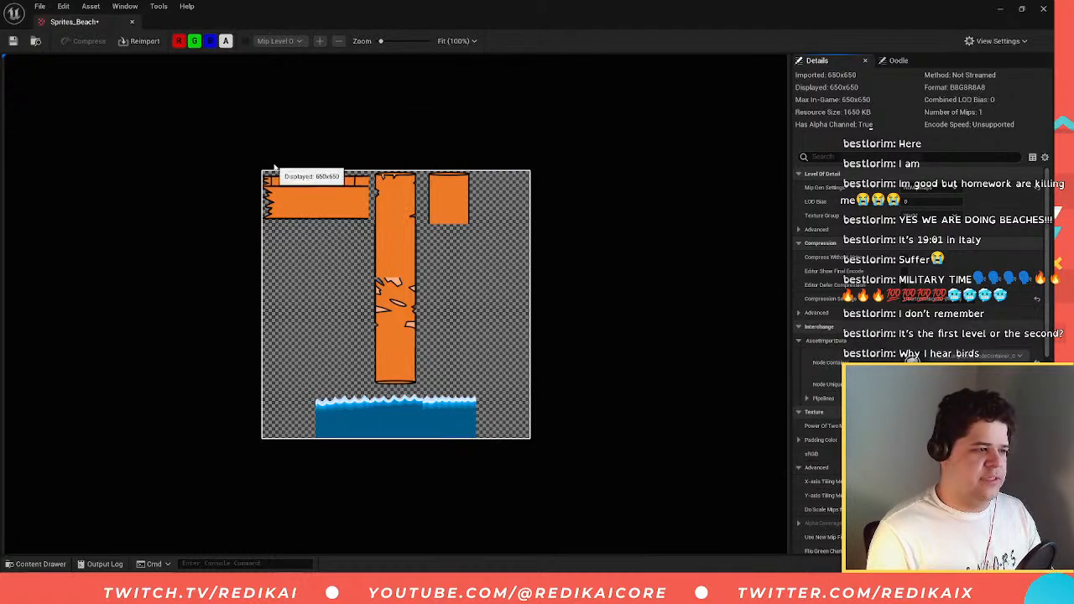
click(131, 22)
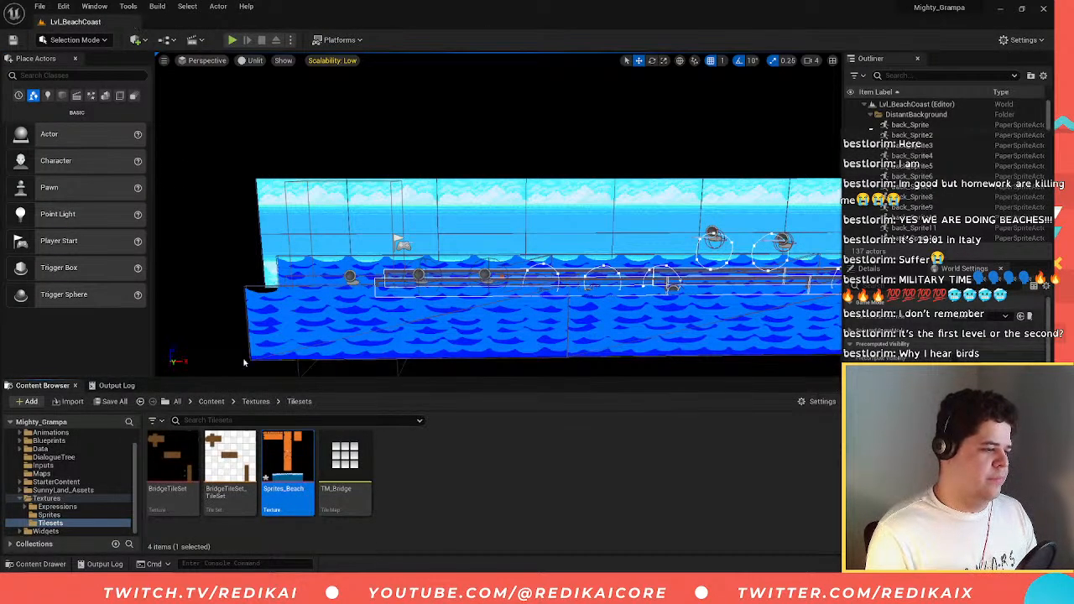
double_click(284, 456)
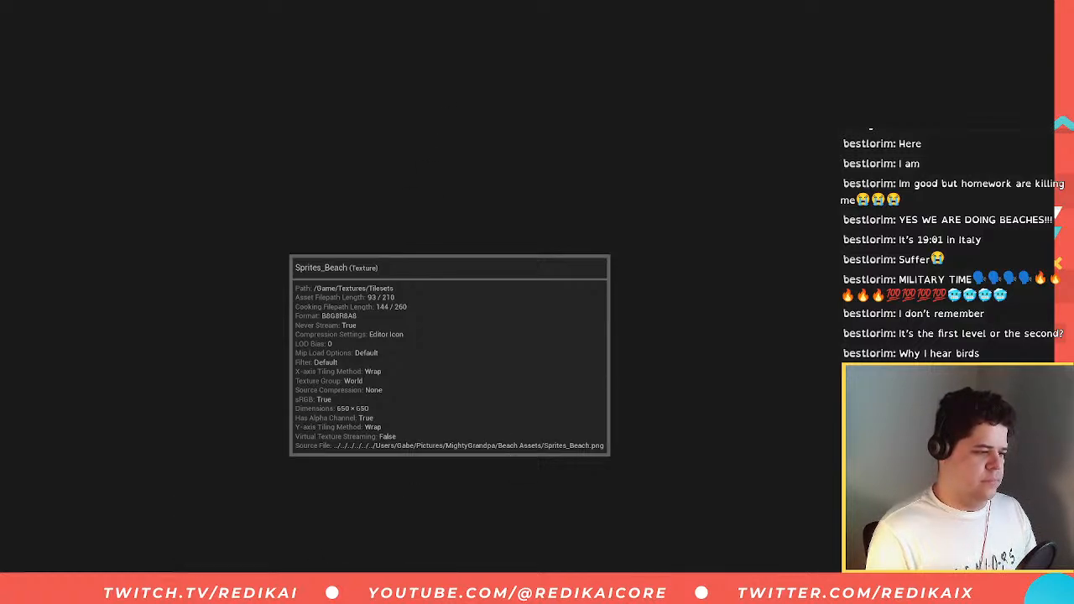
mouse_move(309, 513)
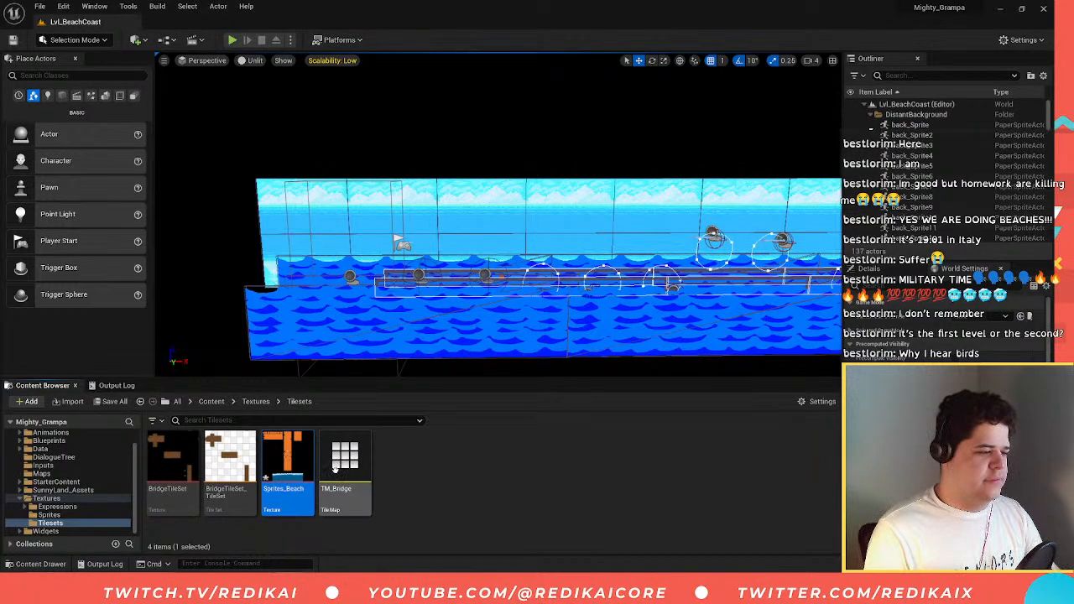
double_click(309, 466)
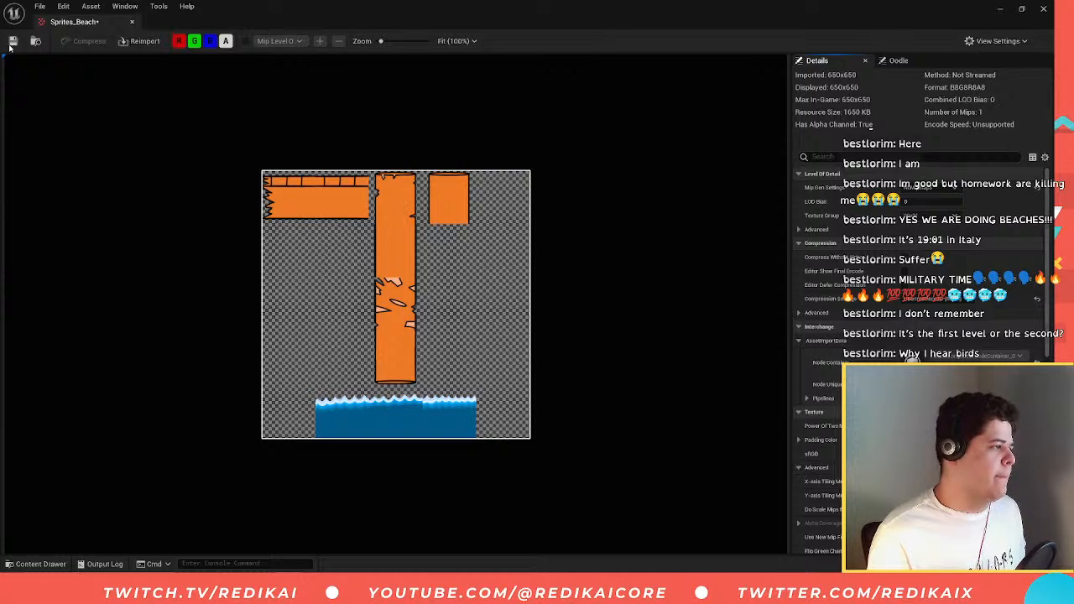
click(132, 21)
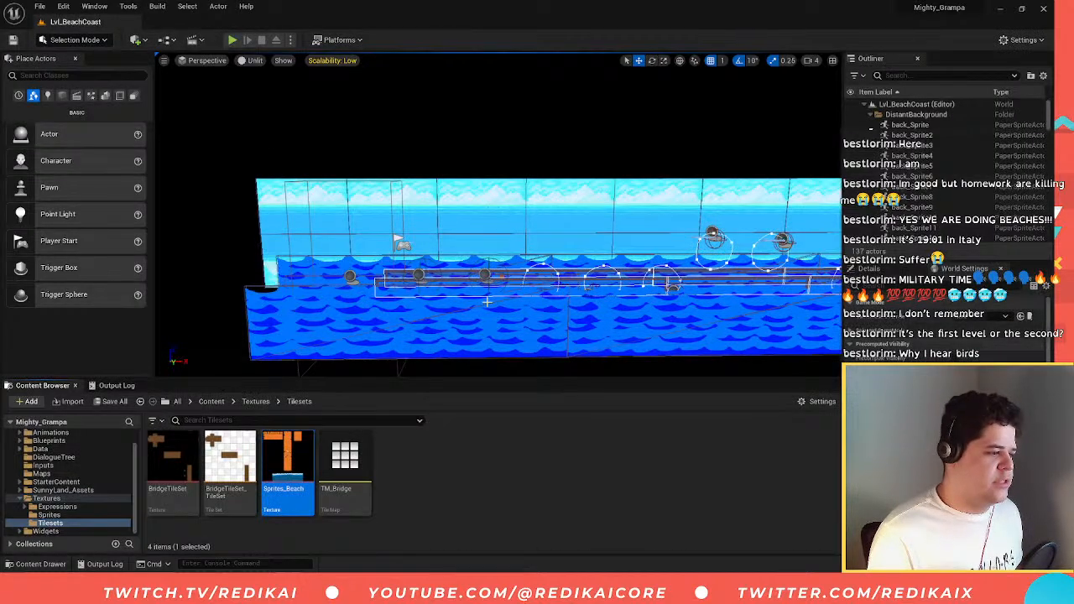
- Create a tile set from the Sprites_Beach texture
right_click(242, 484)
click(295, 528)
right_click(288, 480)
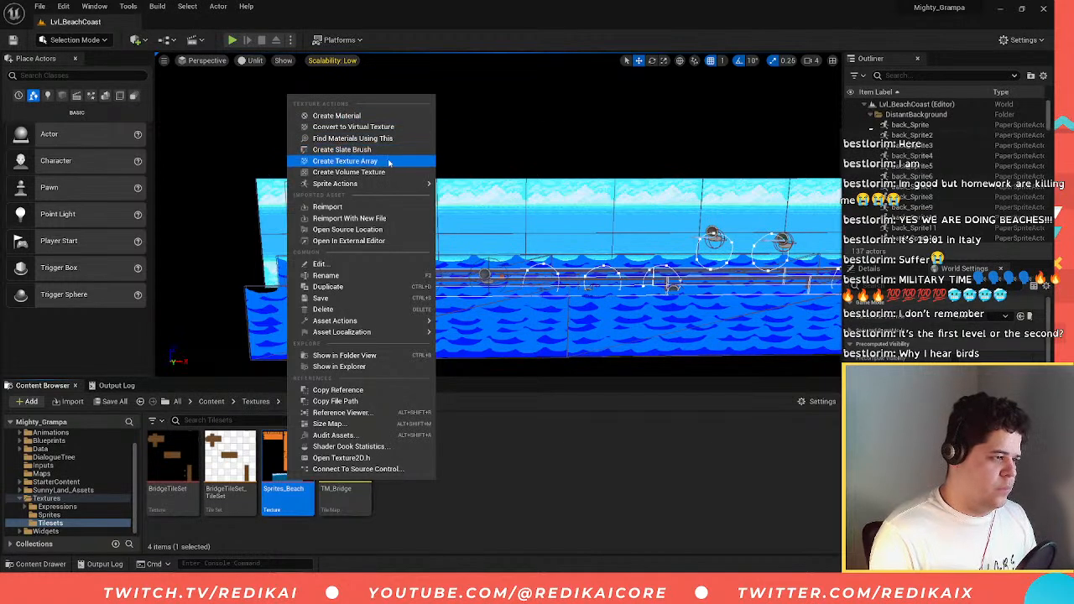
mouse_move(394, 183)
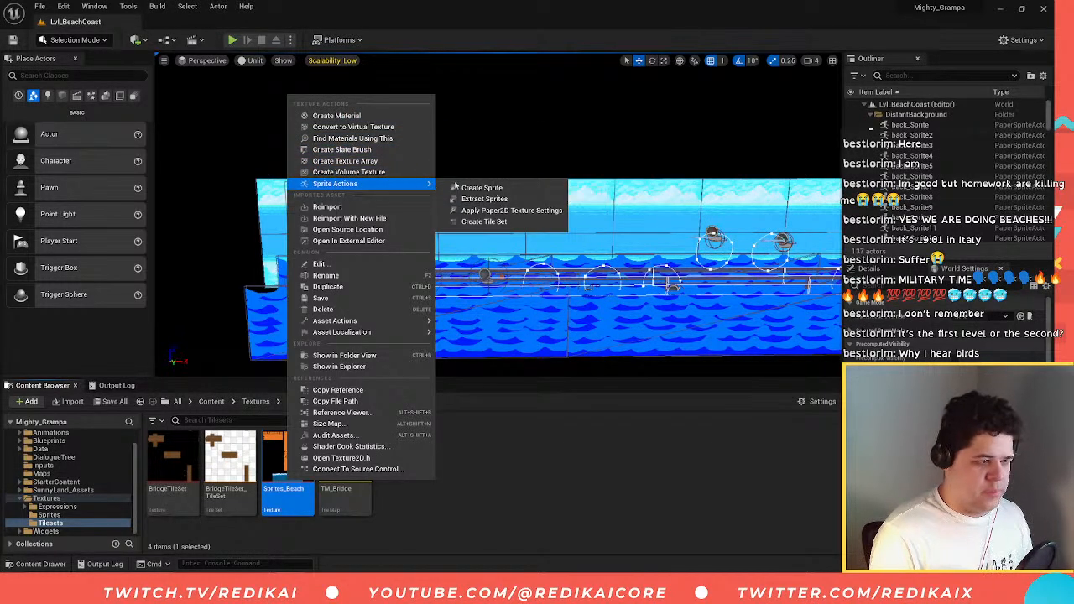
click(485, 222)
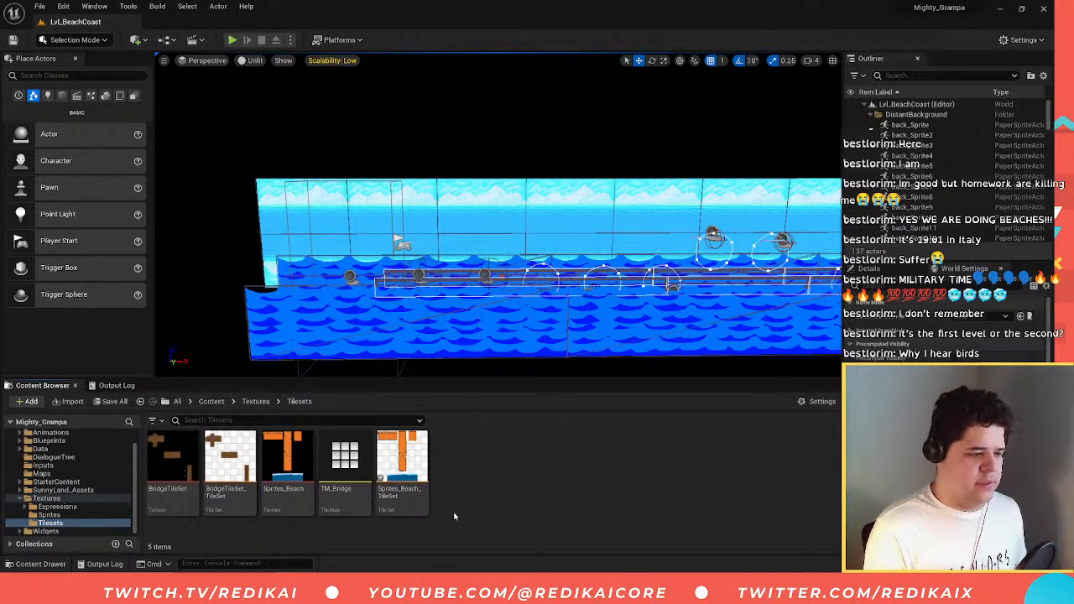
- Open Sprites_Beach_TileSet and set its tile size to 130 by 130
double_click(415, 468)
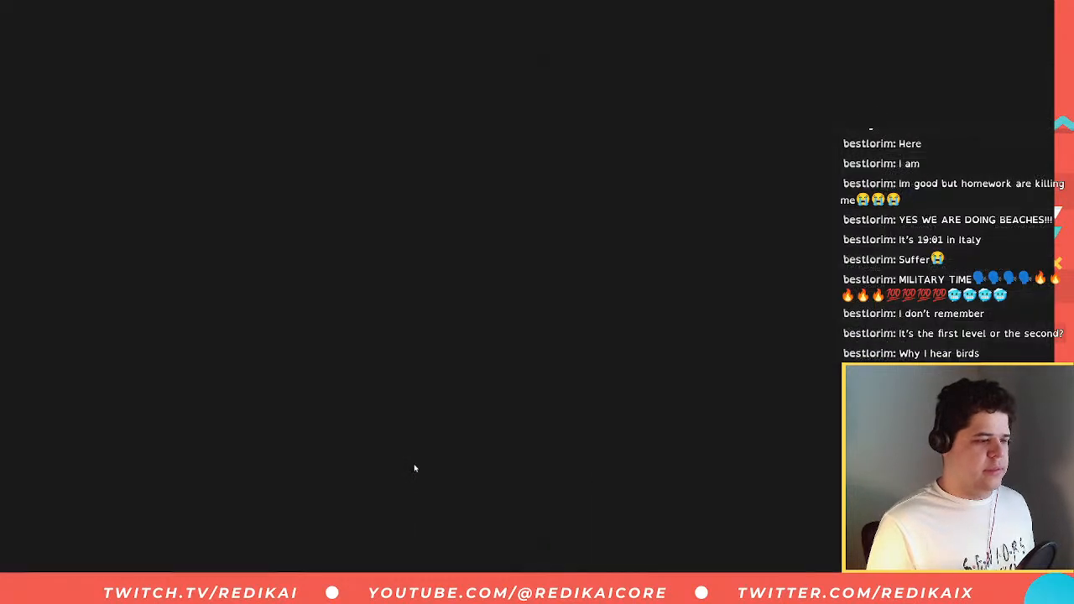
click(837, 328)
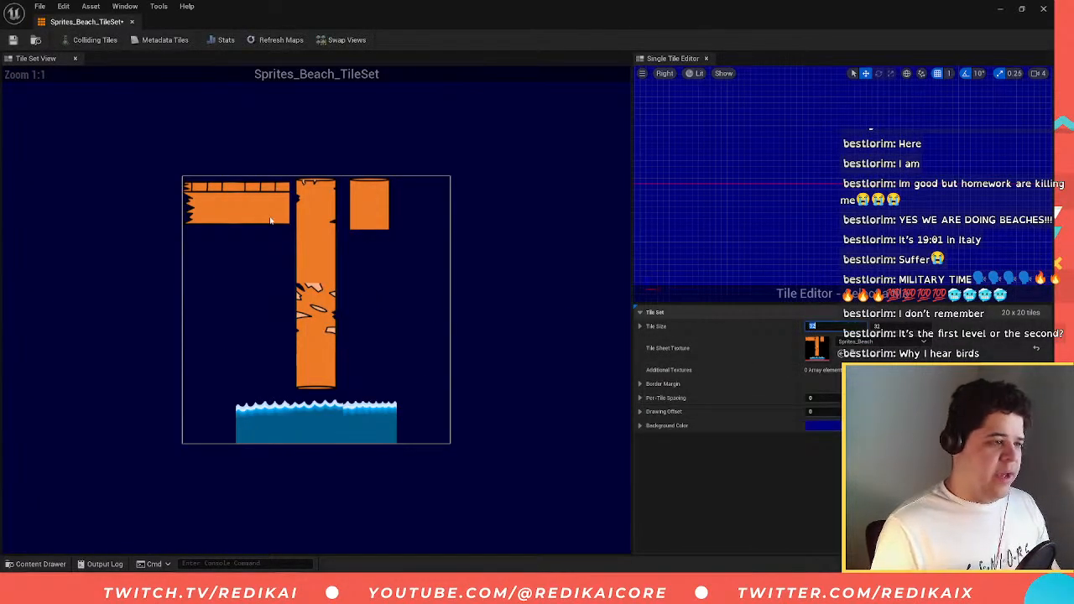
click(200, 195)
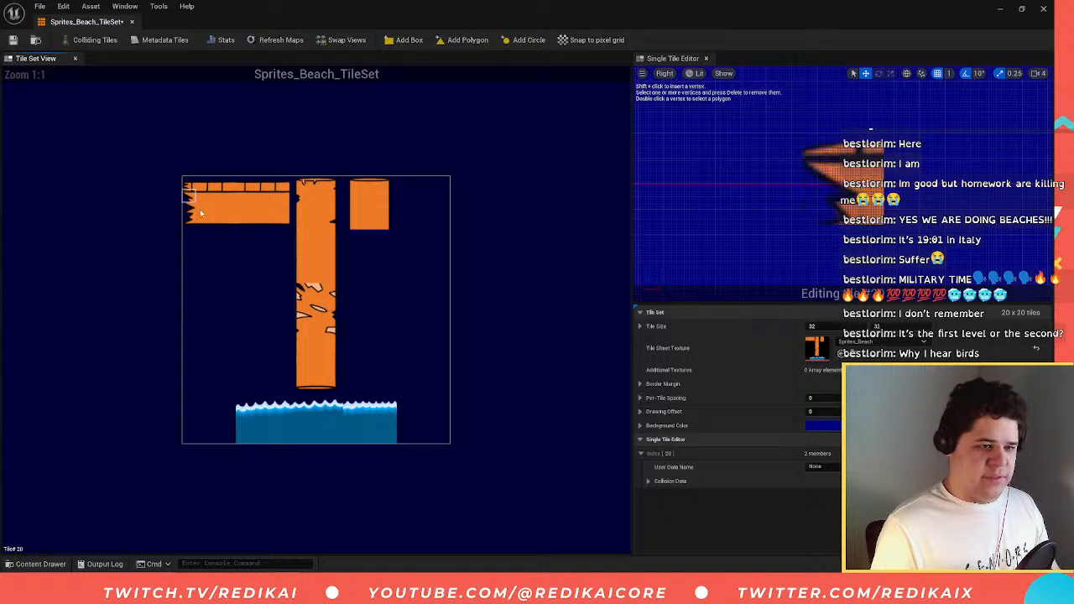
click(284, 225)
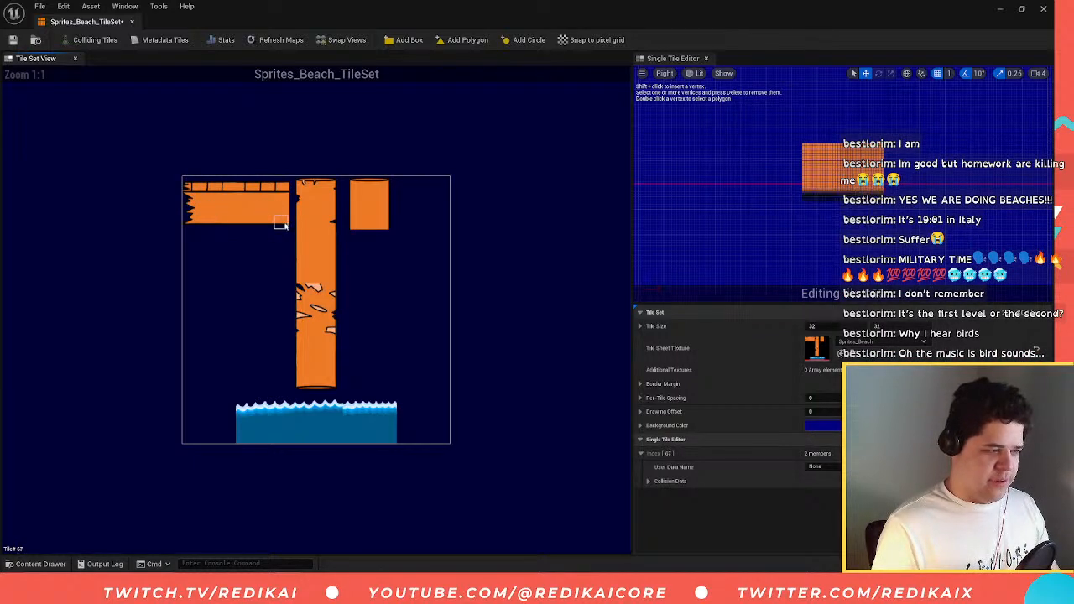
click(641, 326)
click(813, 326)
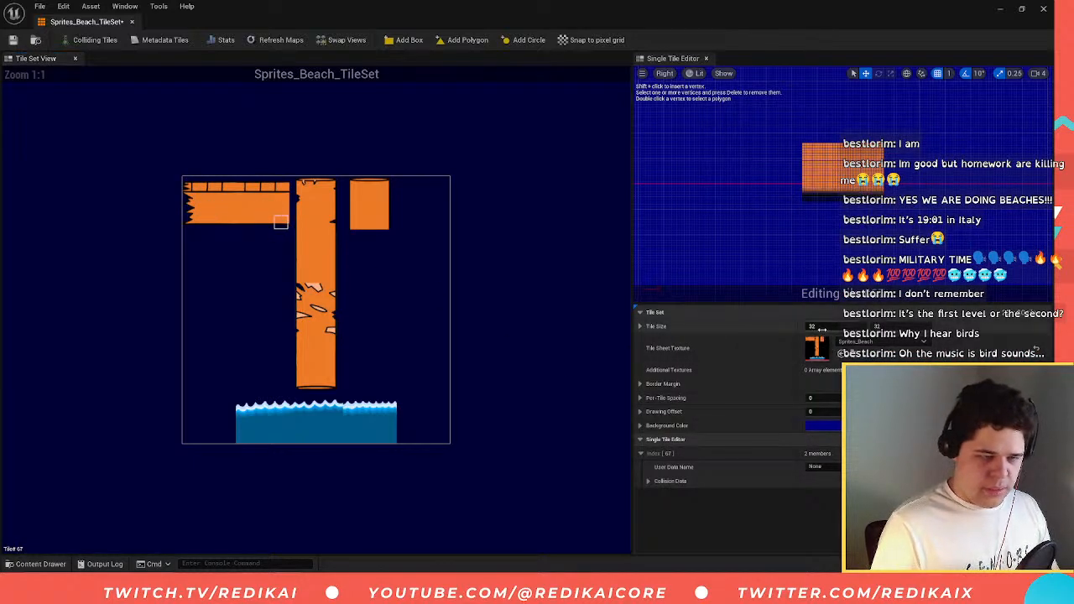
text(130)
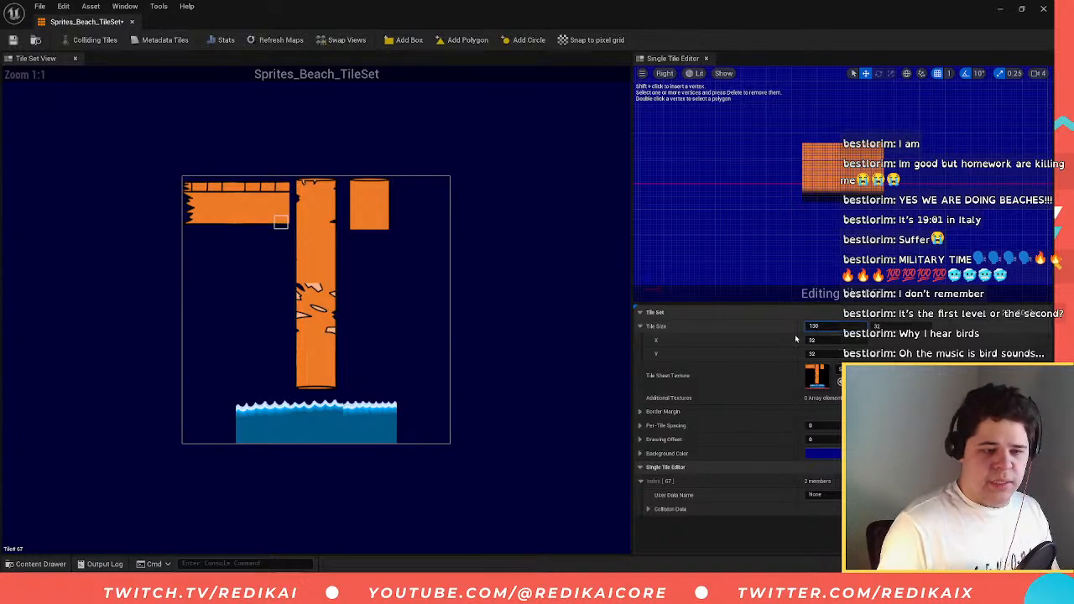
key(Return)
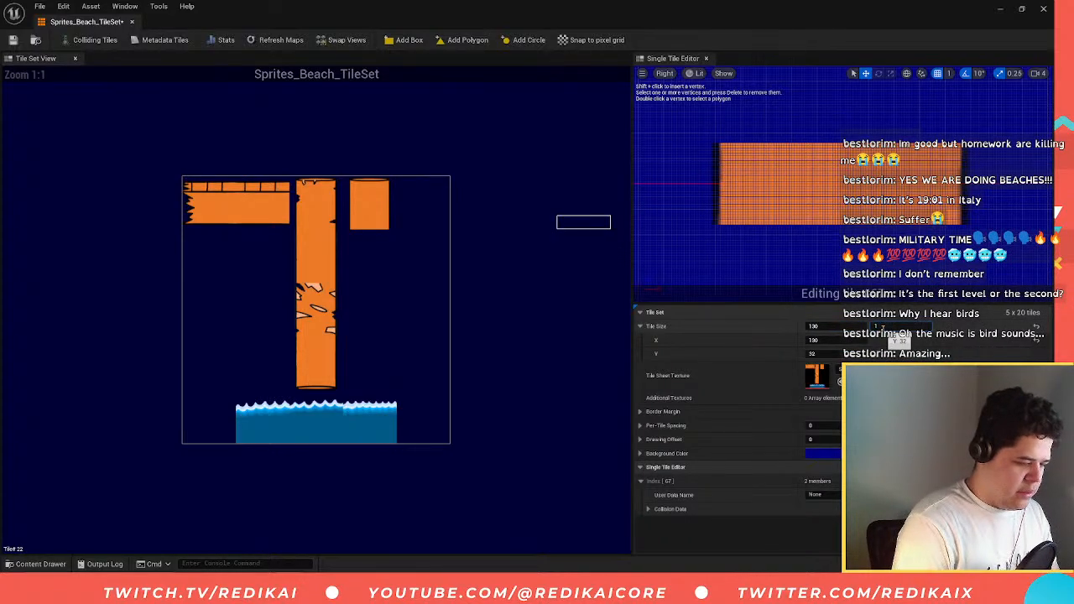
key(Return)
- Examine tile by tile how the grid divides the plank, post and water sprites in the tile set
click(195, 211)
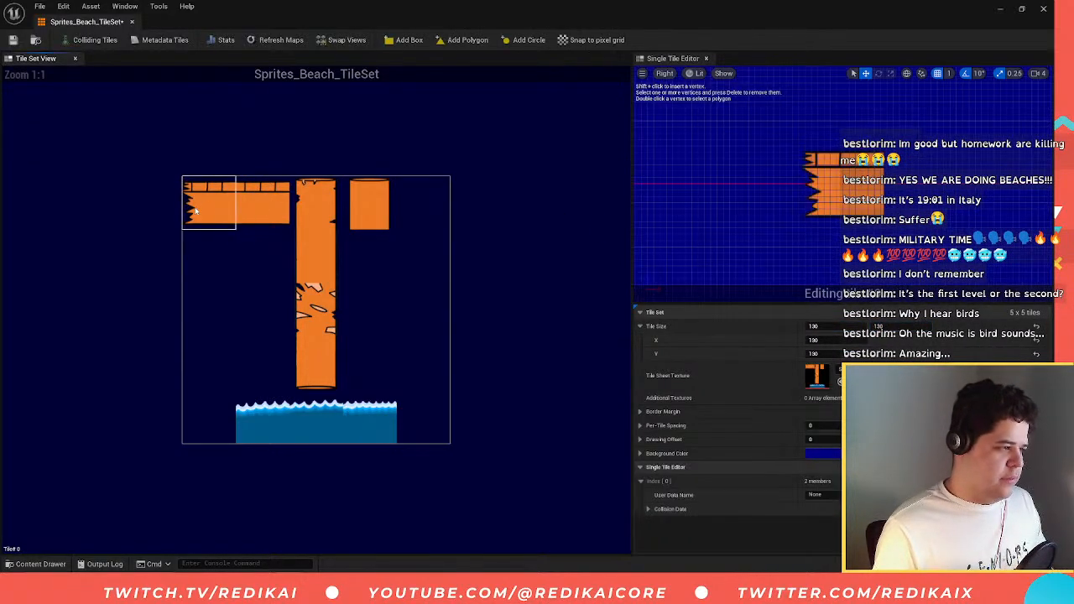
click(264, 206)
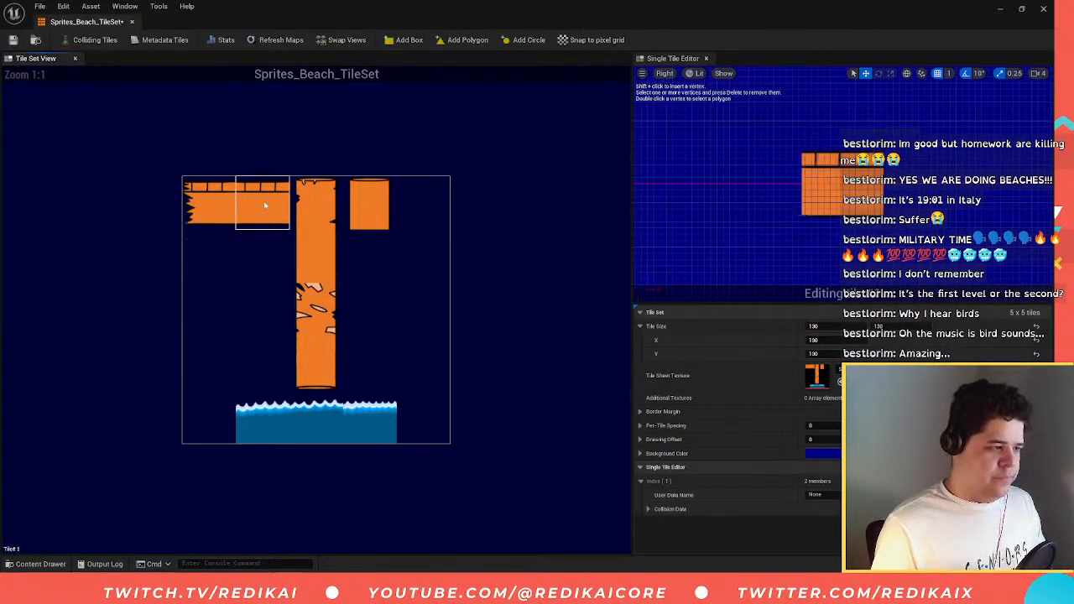
click(326, 203)
click(303, 245)
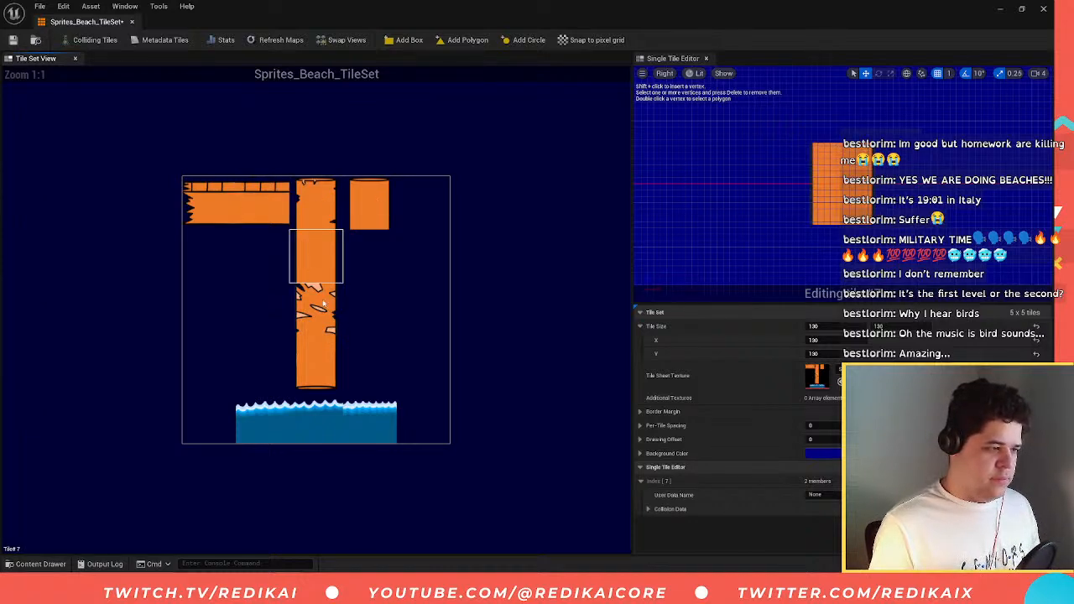
click(323, 305)
click(326, 359)
click(317, 310)
click(319, 254)
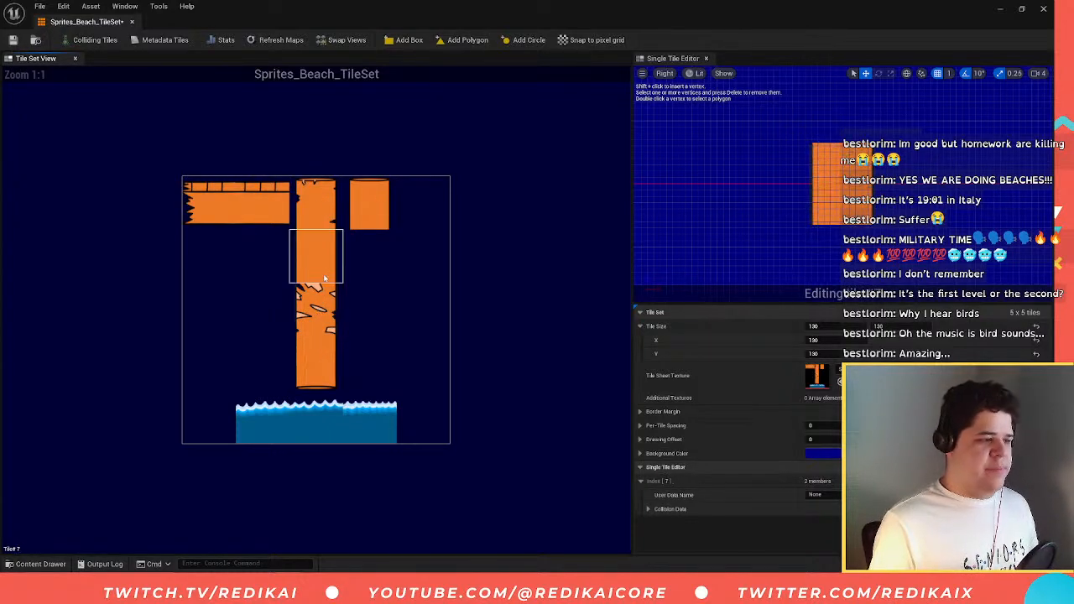
click(323, 219)
click(369, 201)
click(259, 197)
click(206, 204)
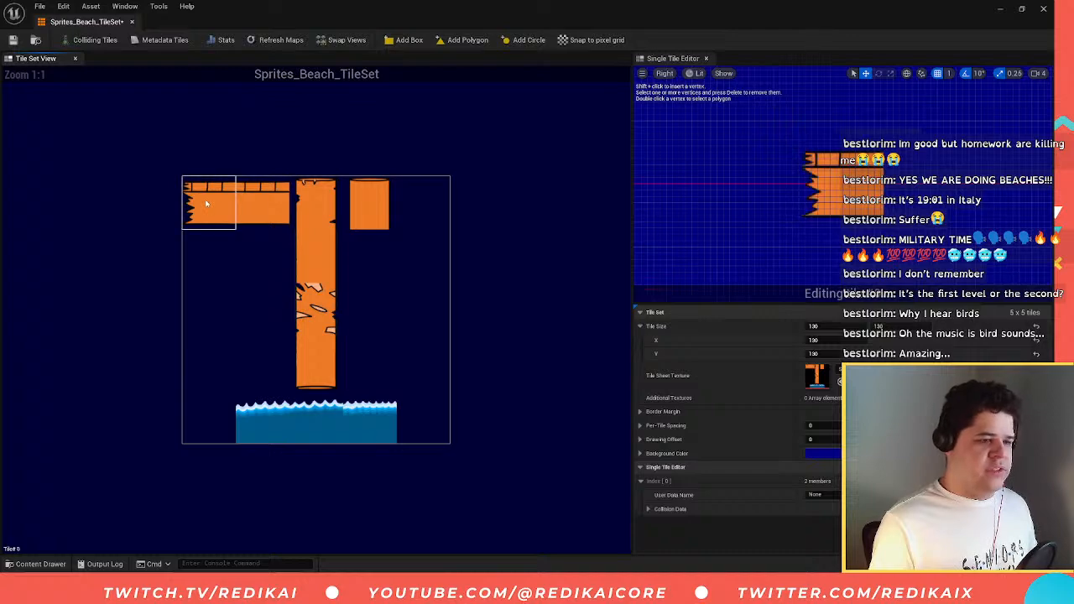
click(279, 207)
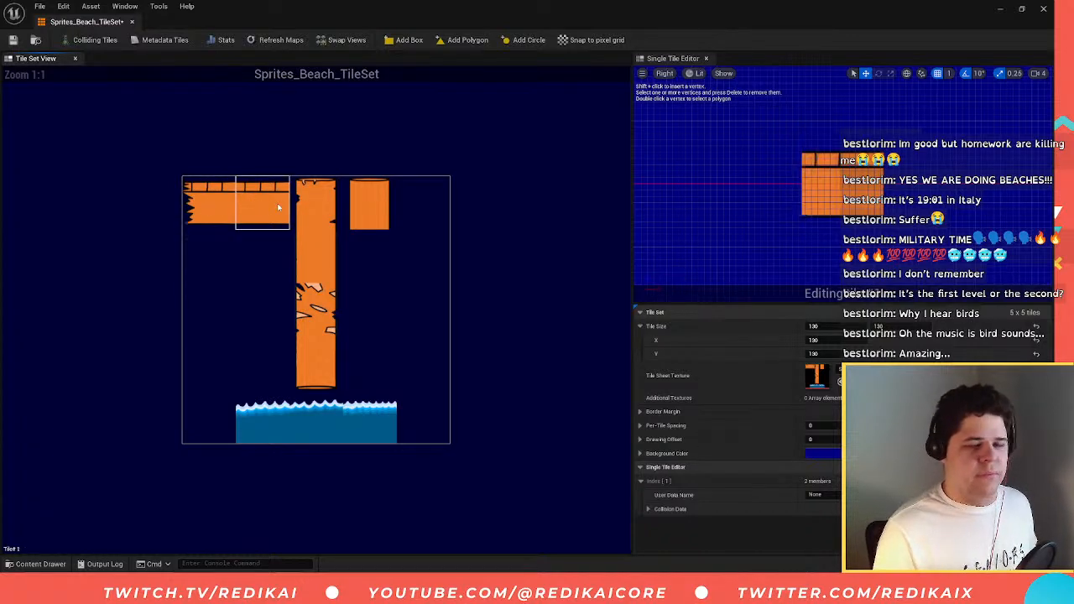
click(225, 207)
click(275, 206)
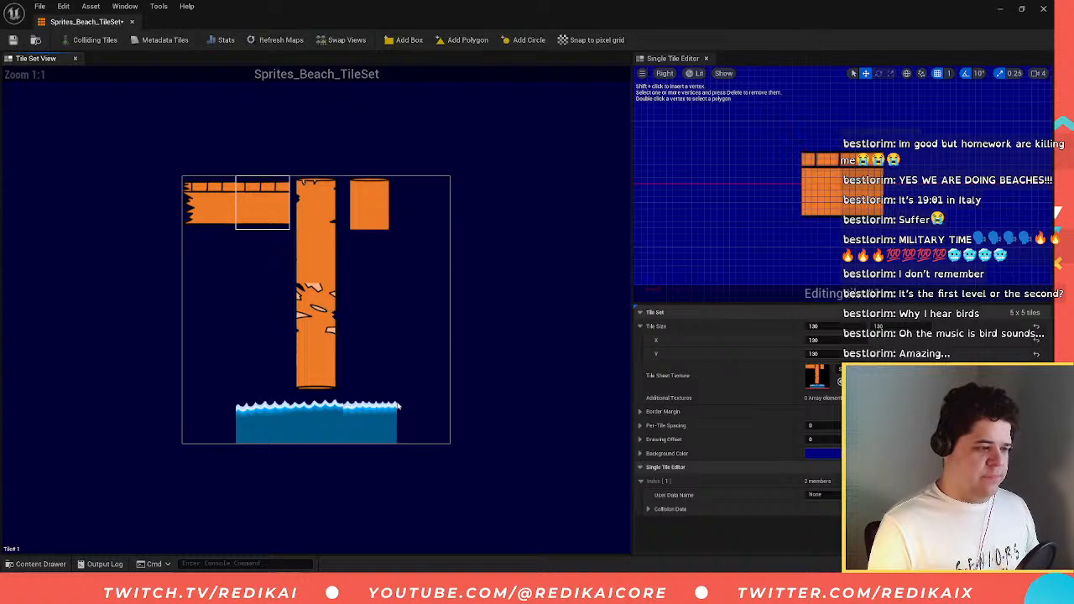
click(374, 419)
click(317, 419)
click(265, 420)
click(331, 303)
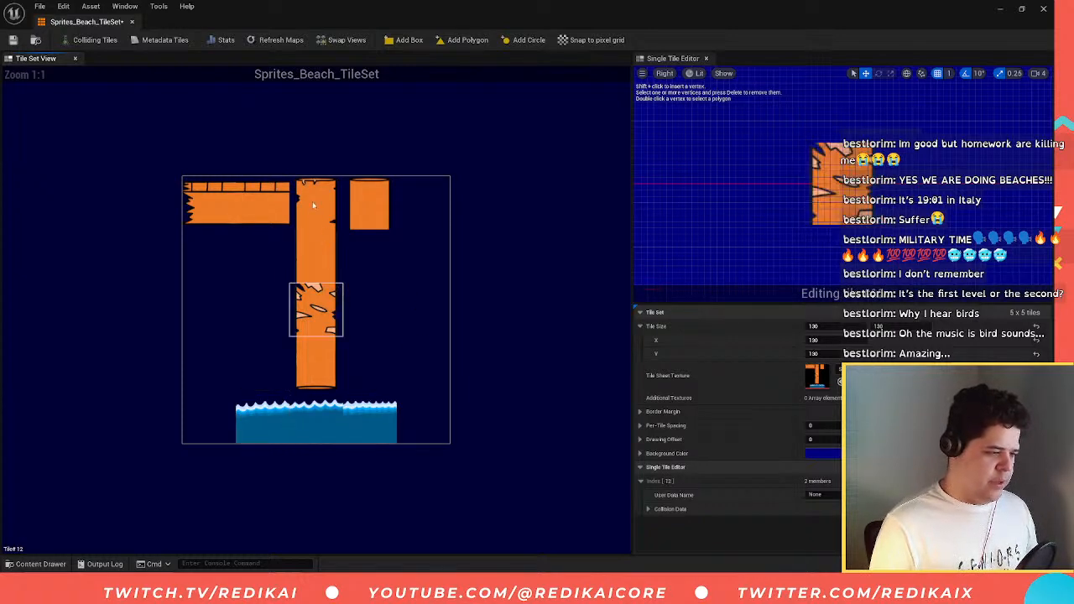
click(314, 203)
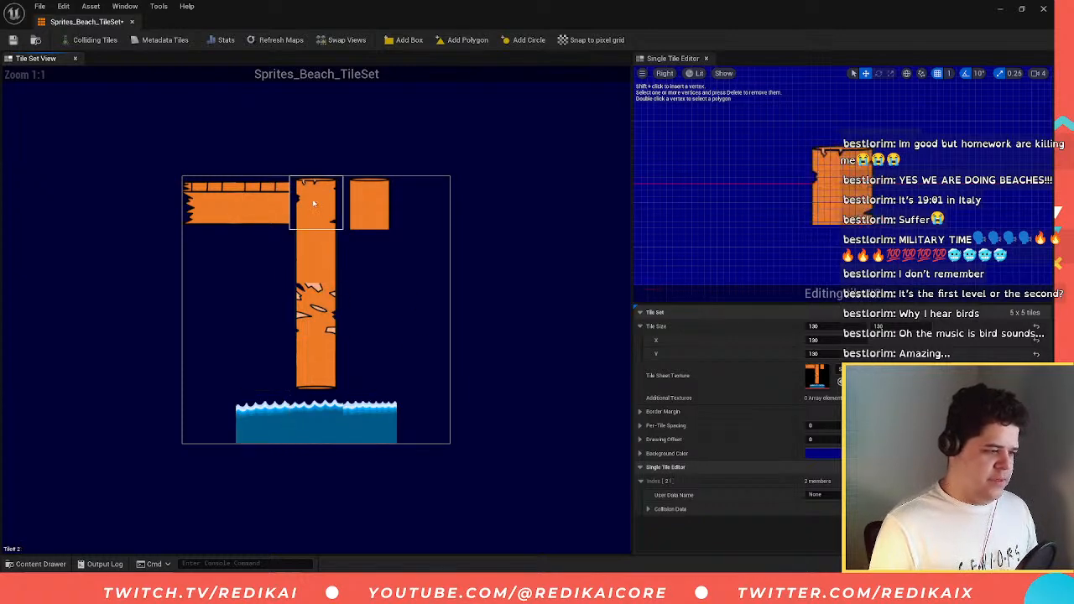
click(373, 198)
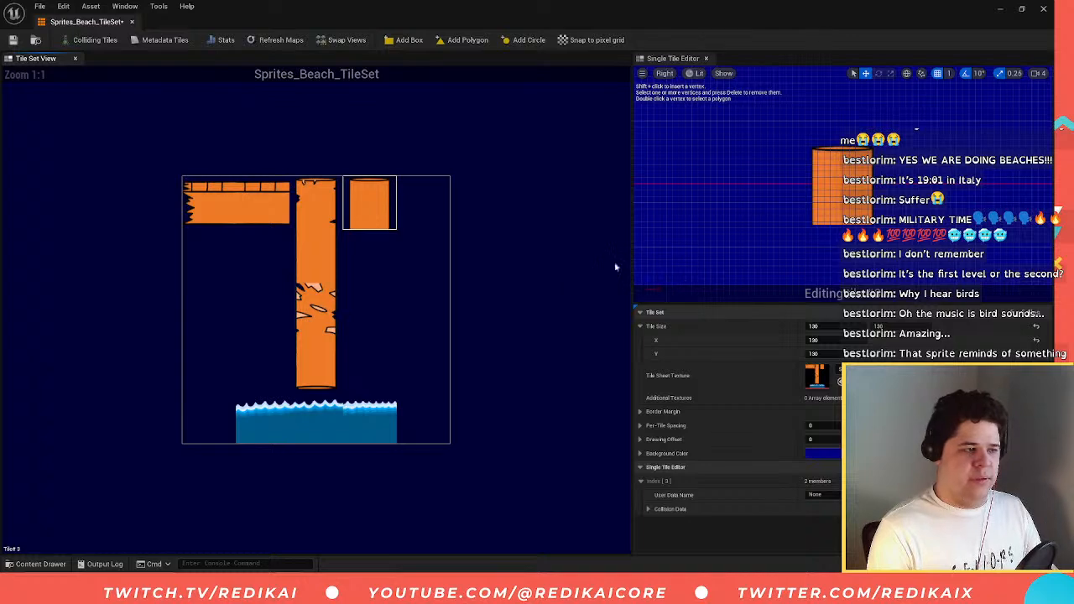
click(325, 309)
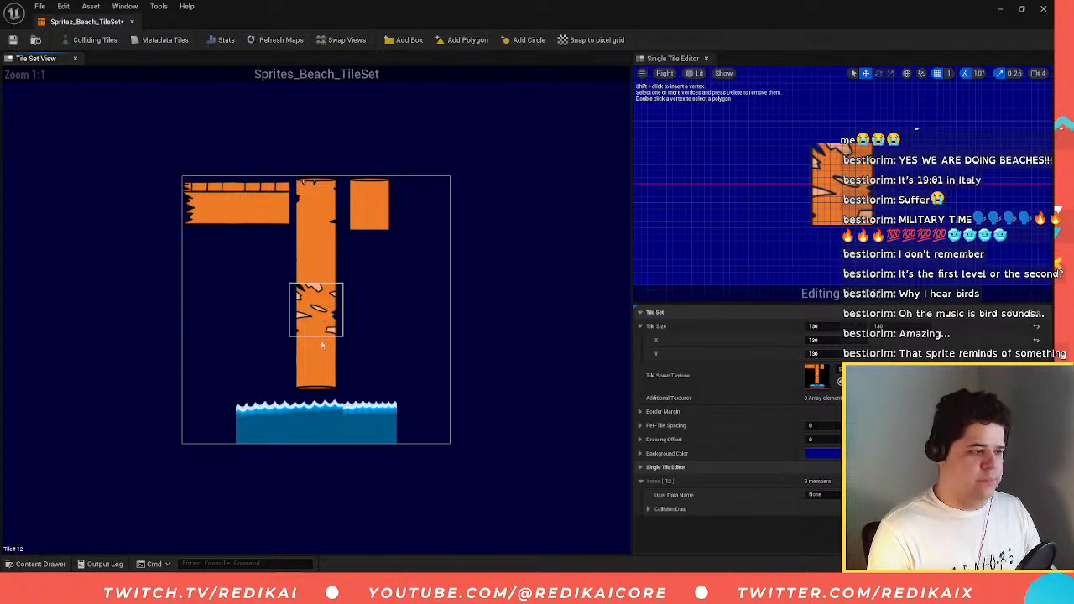
- Add a box collision shape to the jagged plank-end tile and fit its bottom edge to the plank's underside and its top edge below the board strip
click(321, 346)
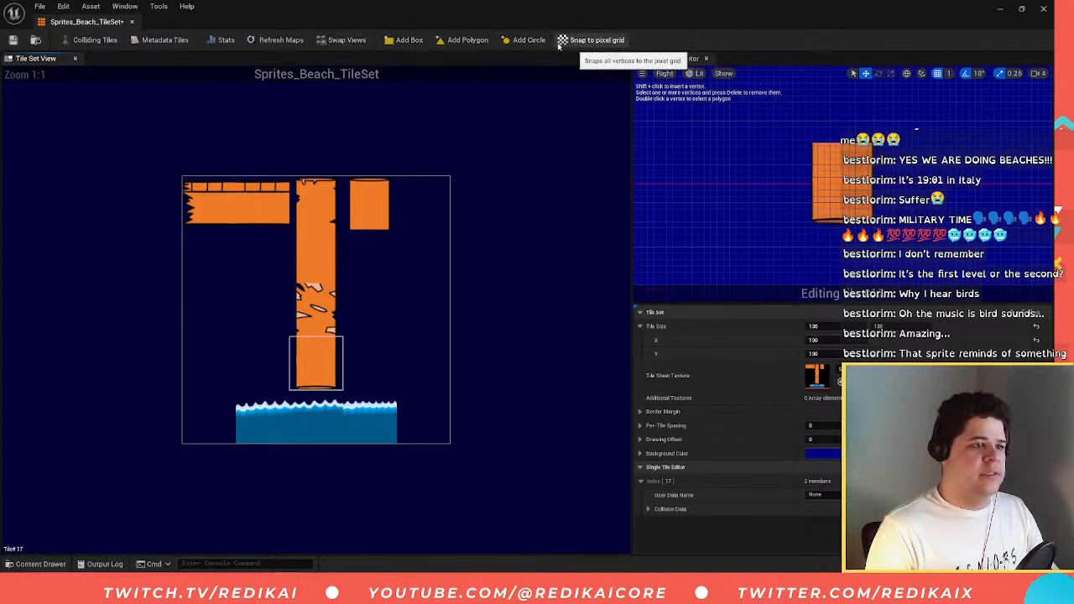
click(198, 203)
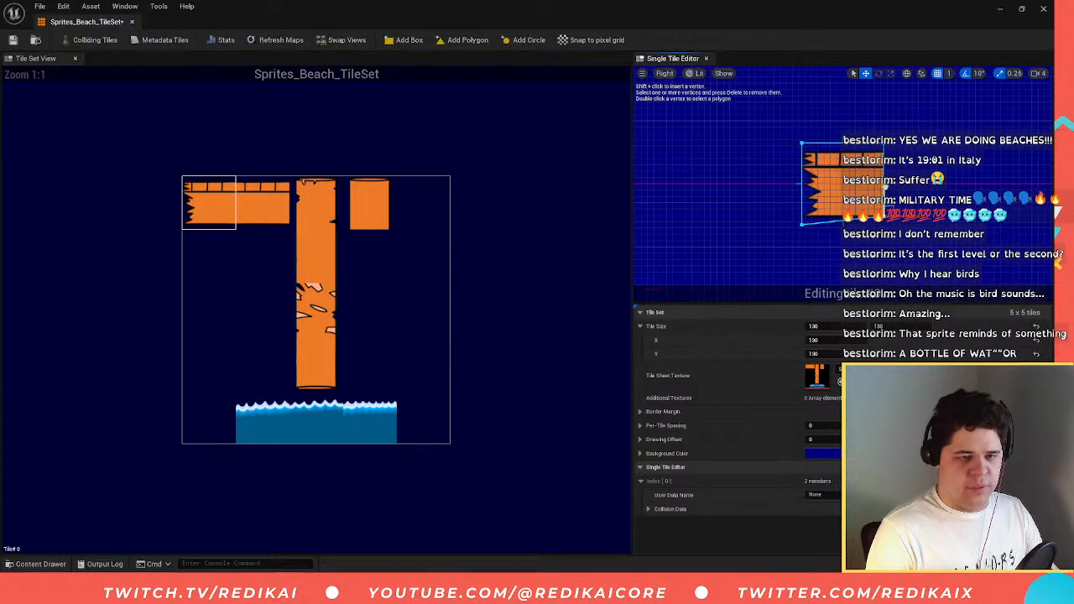
click(803, 226)
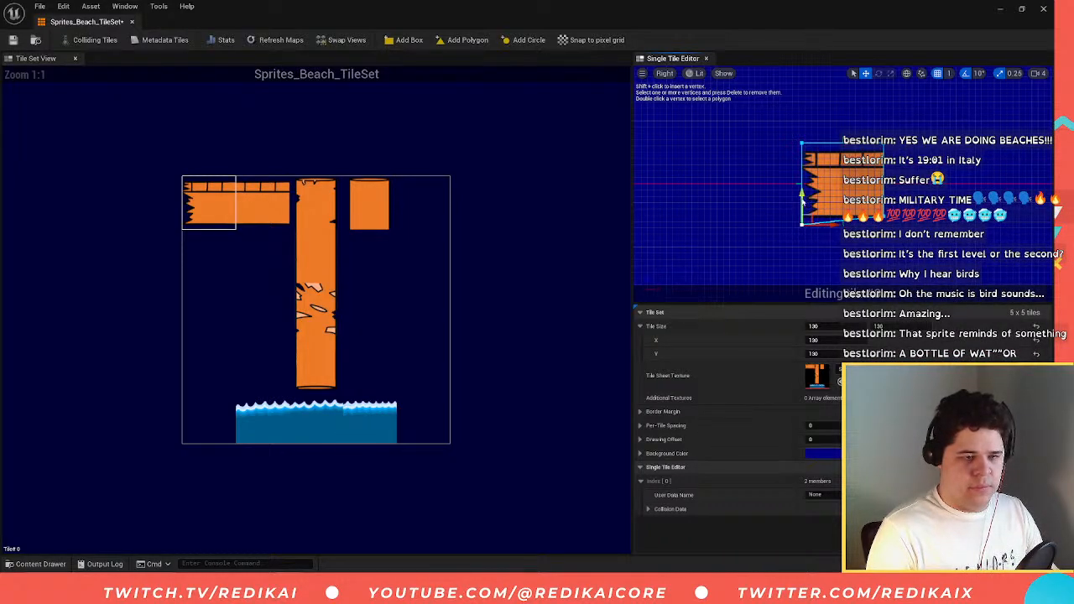
drag(801, 194, 802, 186)
click(802, 146)
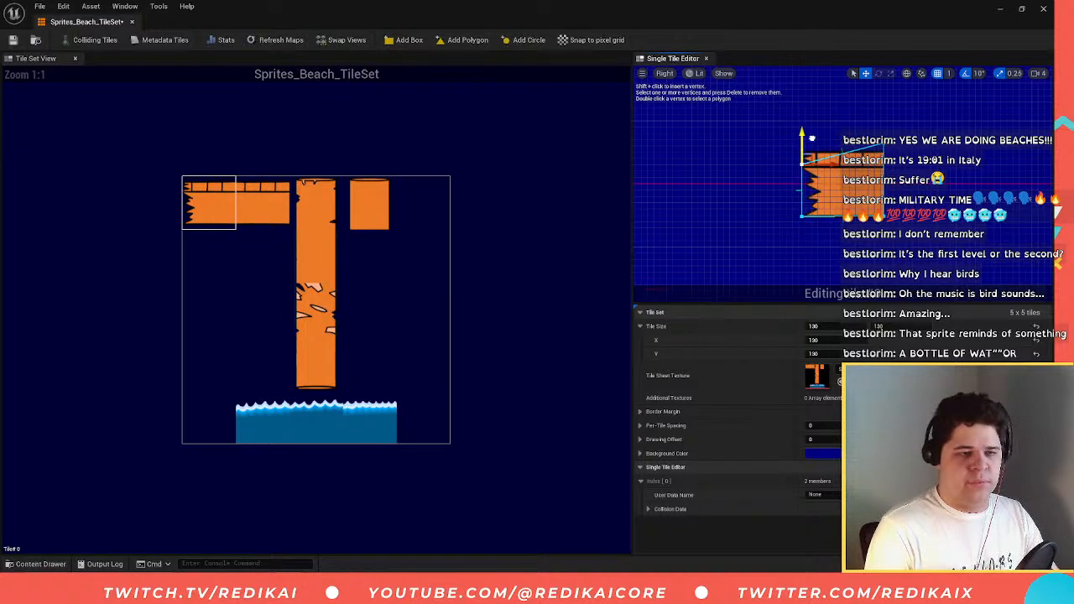
click(883, 147)
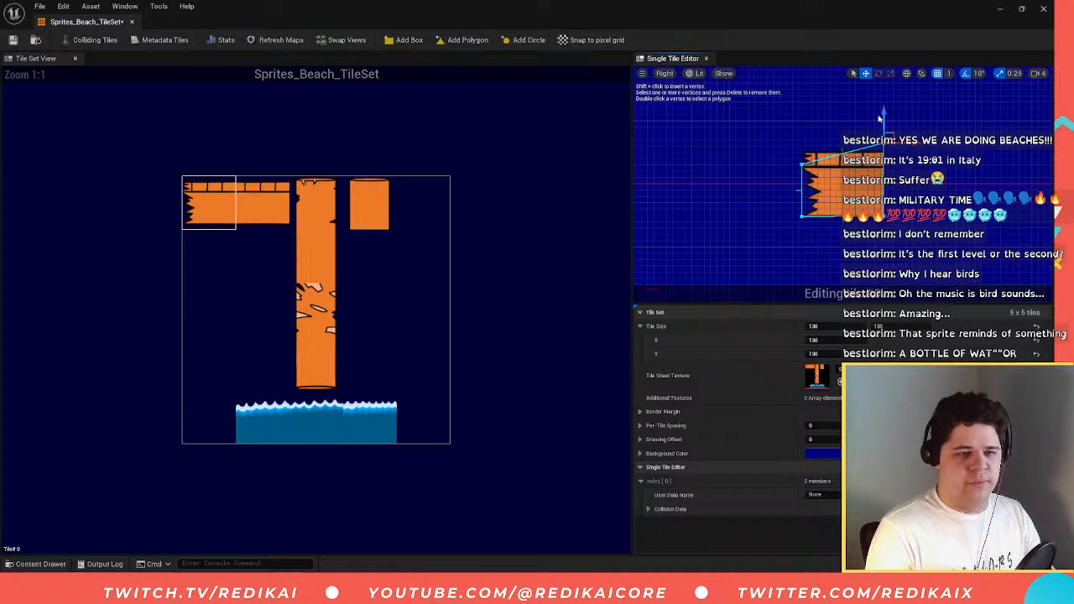
drag(880, 118, 883, 133)
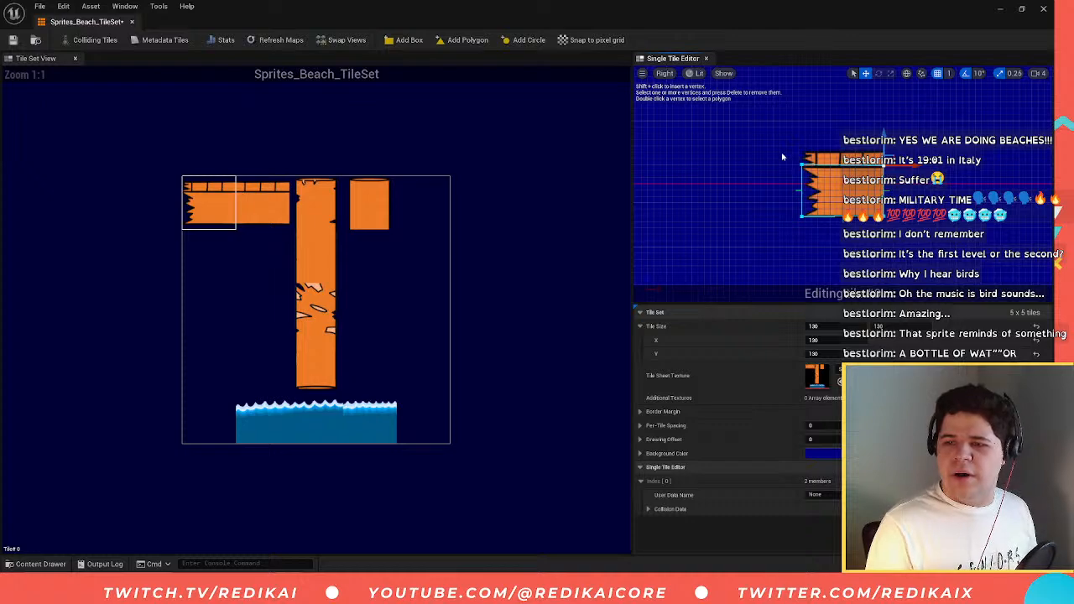
- Compare the jagged plank-end tile with the neighbouring plank tile and raise the top edge of its collision box into the board strip
click(260, 197)
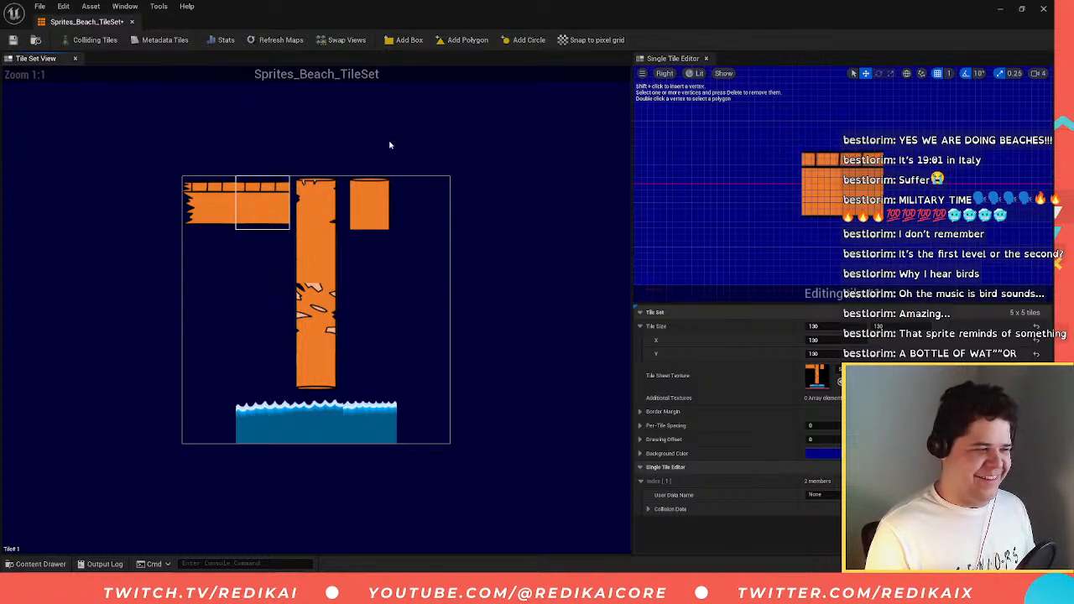
click(216, 209)
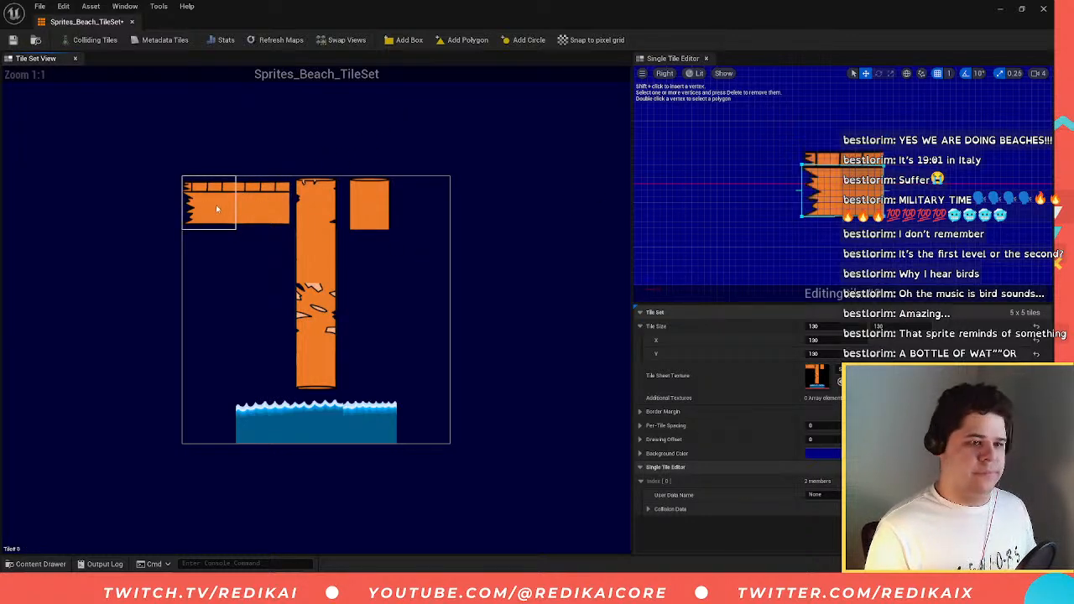
click(267, 206)
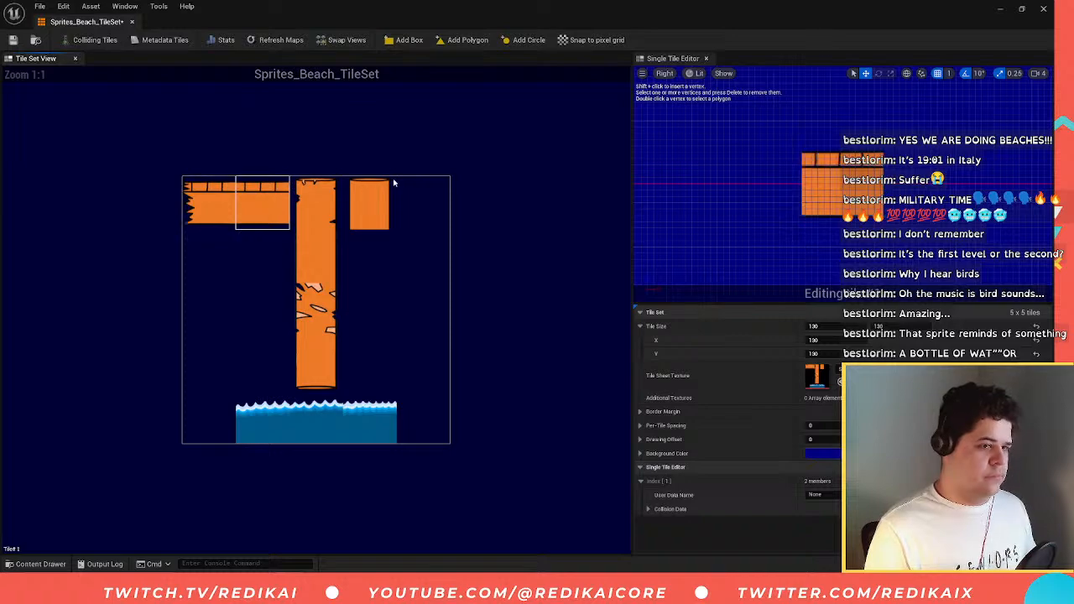
click(217, 204)
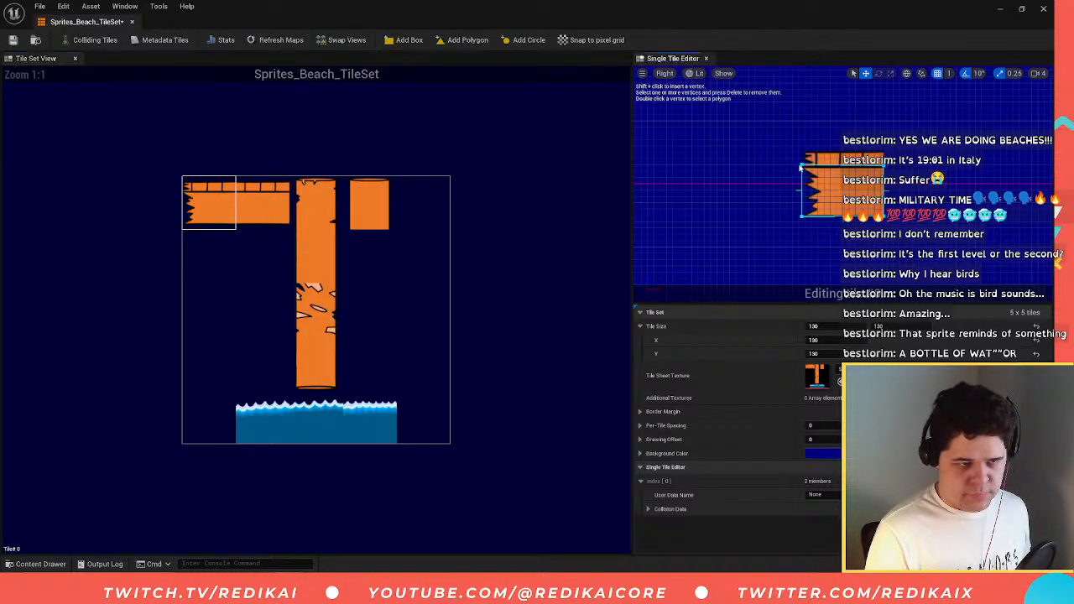
click(801, 161)
drag(800, 144, 802, 139)
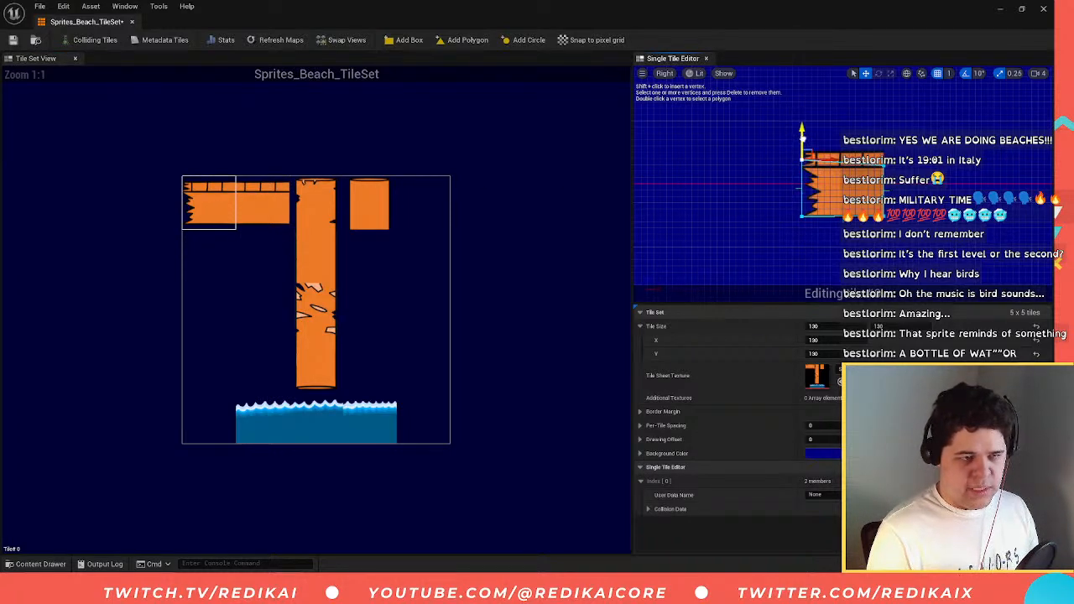
click(882, 165)
drag(883, 137, 883, 128)
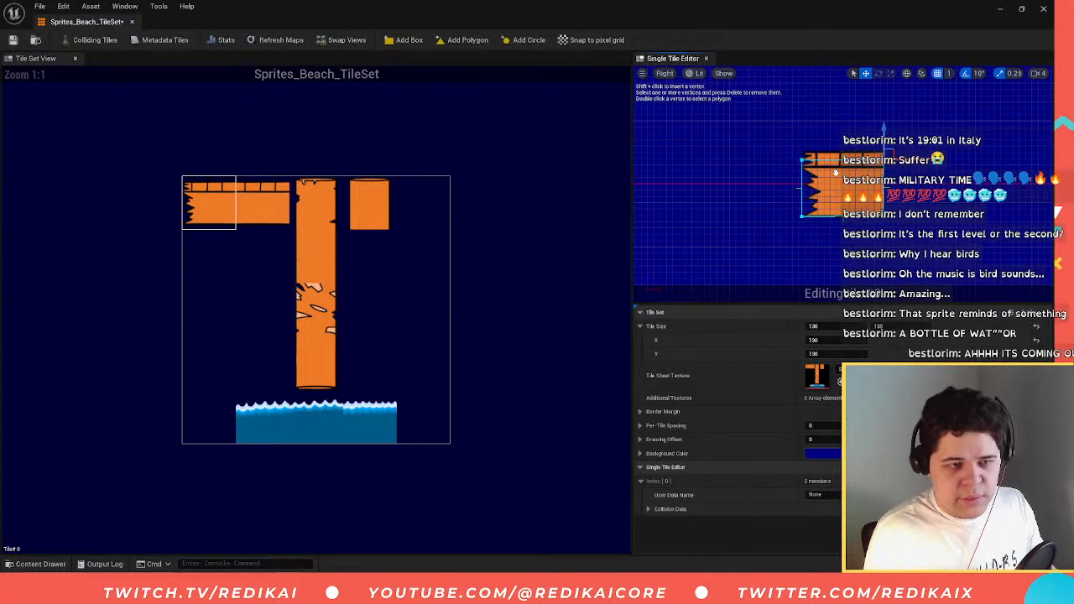
scroll(883, 134, up, 3)
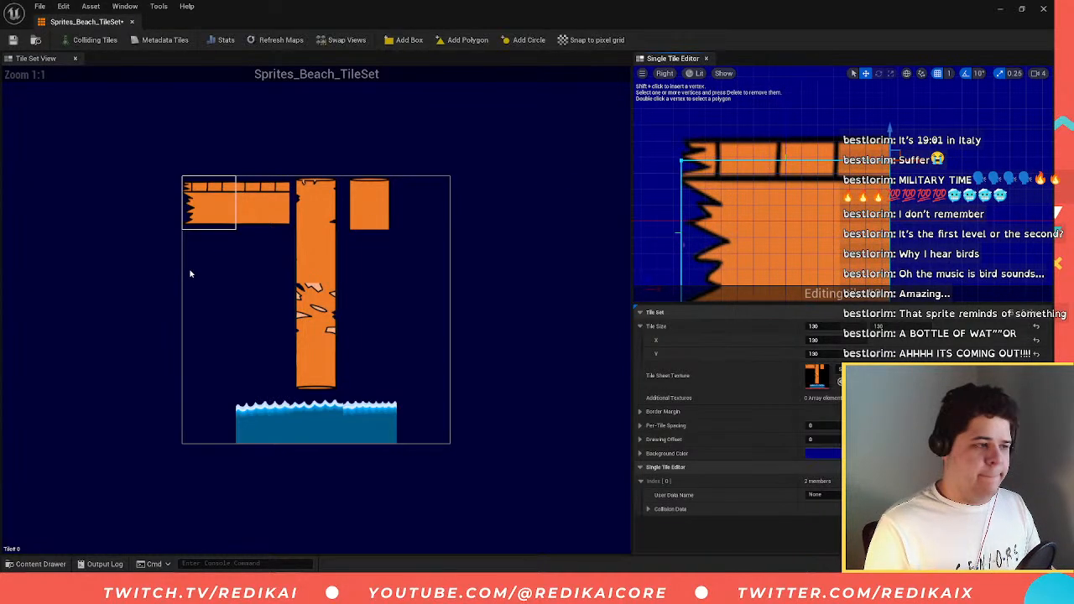
- Add a box collision shape to the straight plank tile and raise its bottom edge to the plank's underside
click(251, 204)
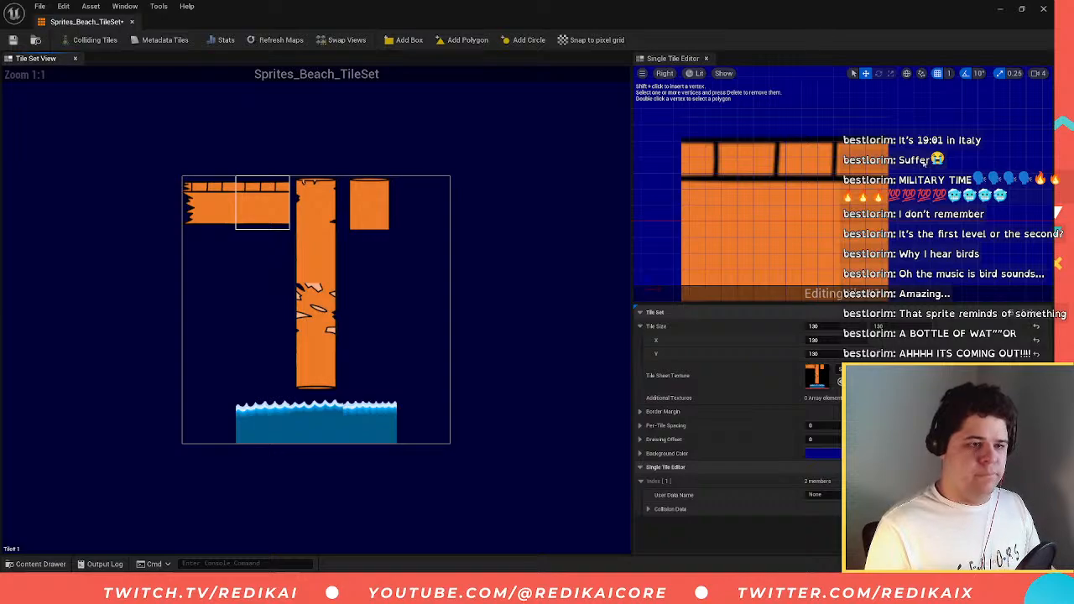
click(409, 42)
scroll(758, 232, down, 3)
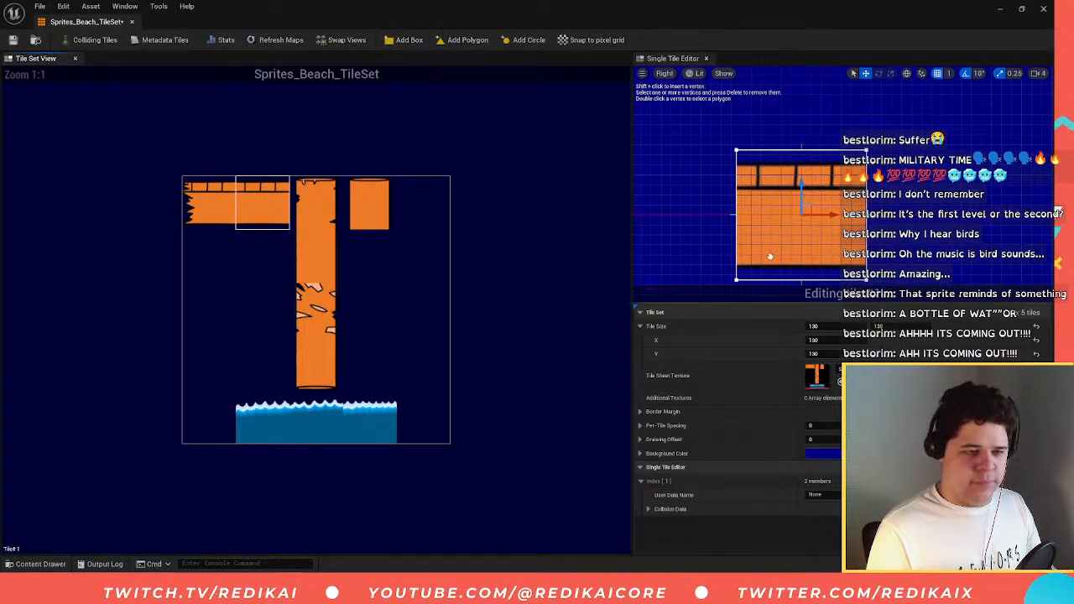
scroll(779, 287, up, 3)
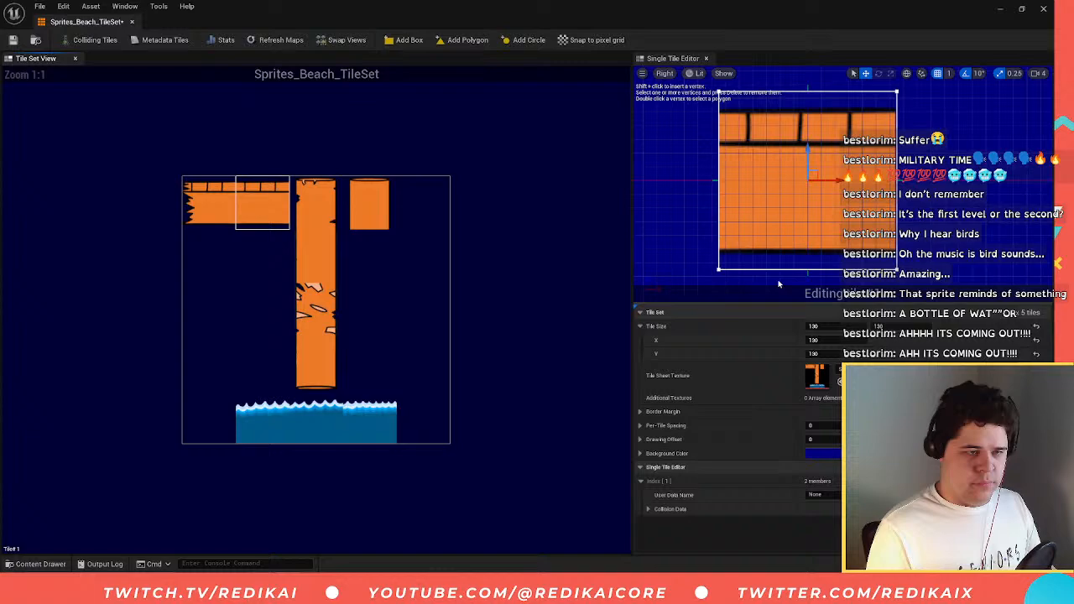
click(720, 271)
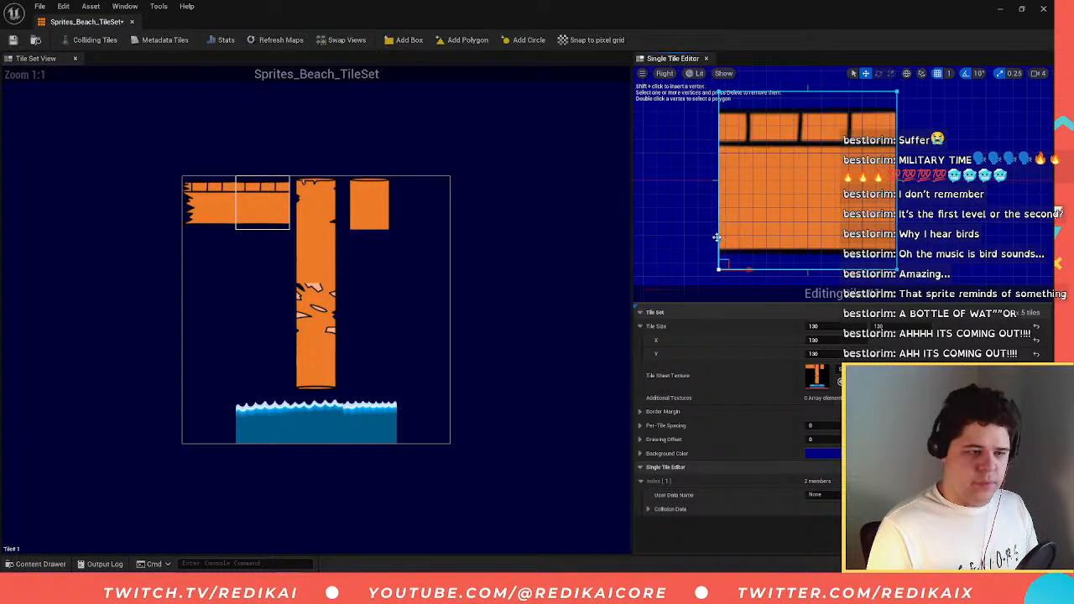
drag(717, 237, 719, 222)
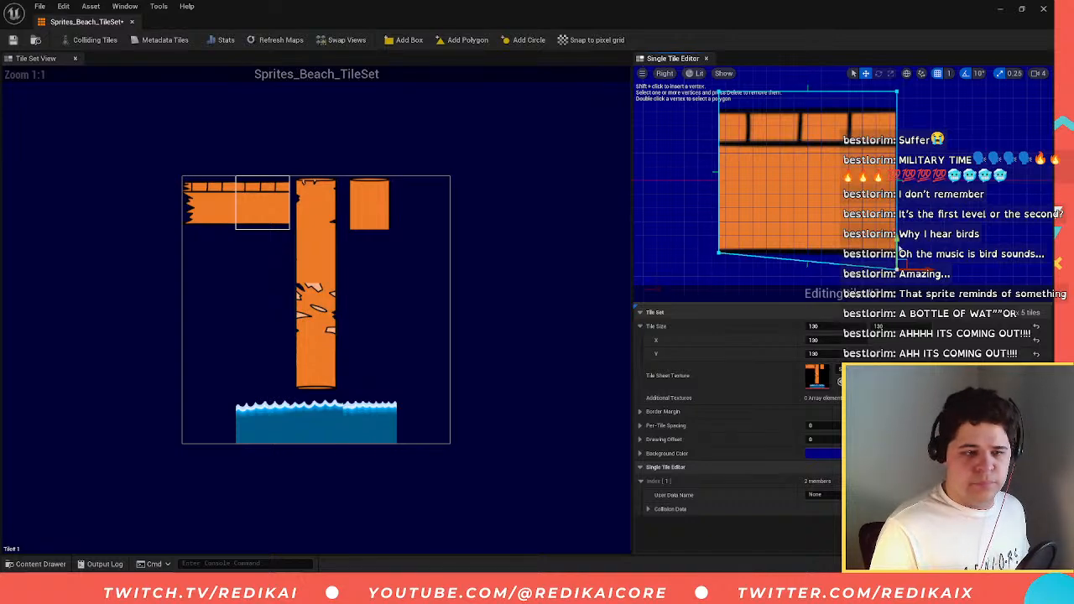
drag(896, 268, 897, 252)
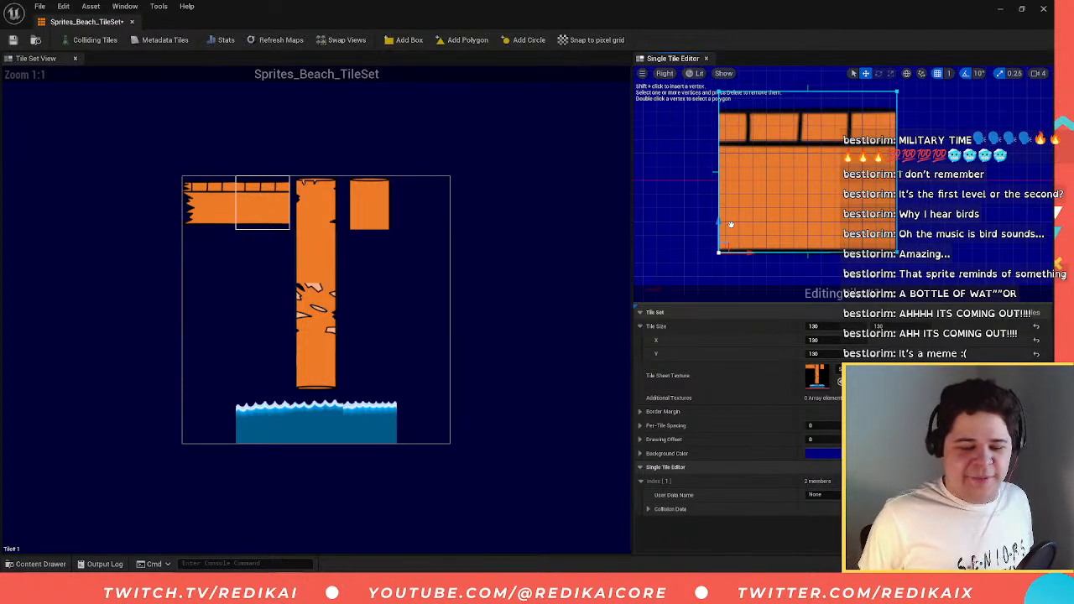
- Lower the top edge of the straight plank tile's collision box into the middle of the board strip
scroll(731, 225, up, 1)
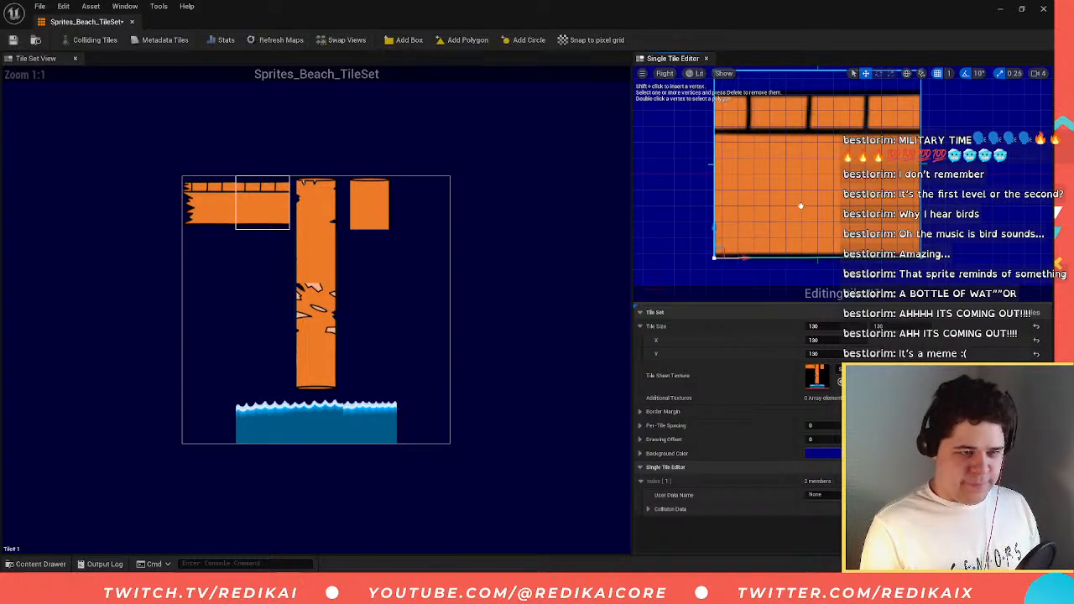
key(f)
scroll(835, 109, up, 2)
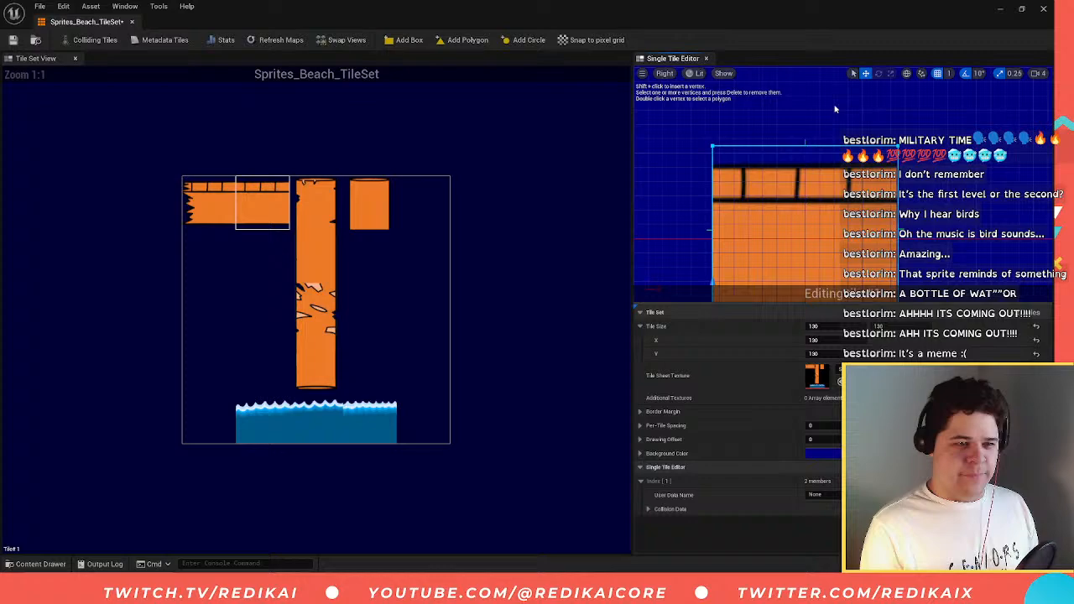
click(714, 148)
drag(713, 132, 729, 168)
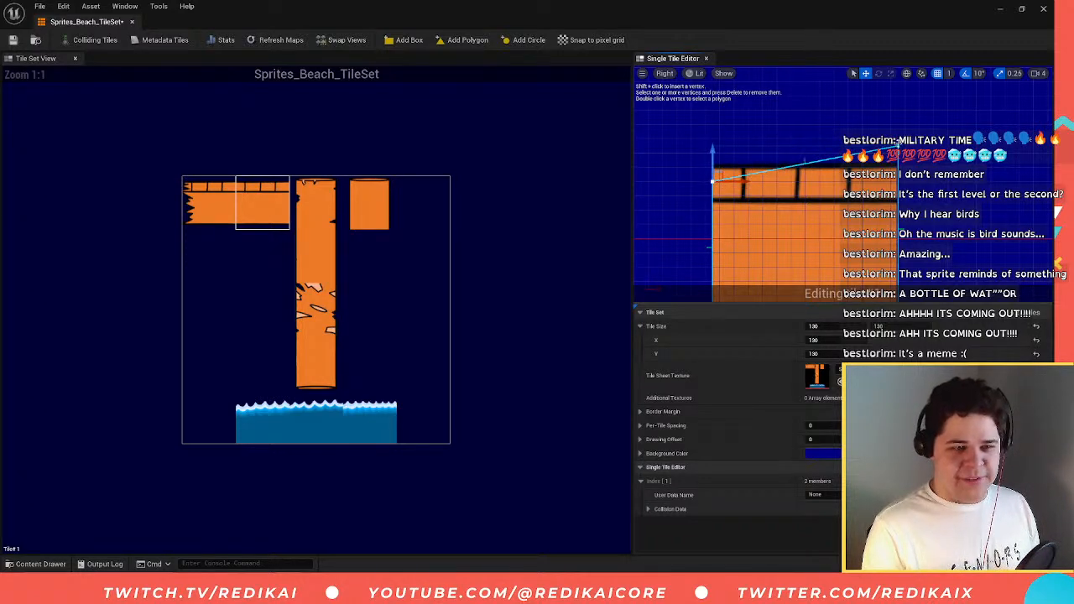
click(898, 143)
drag(898, 126, 912, 163)
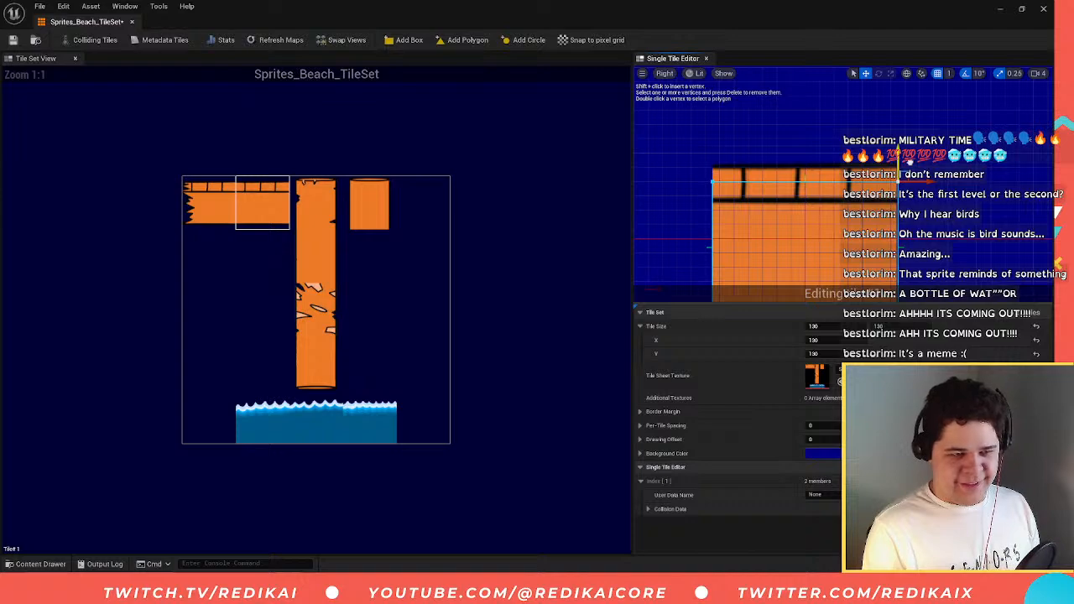
- Raise the top edge of the jagged plank-end tile's collision box slightly to line up with the straight plank tile's box
click(222, 199)
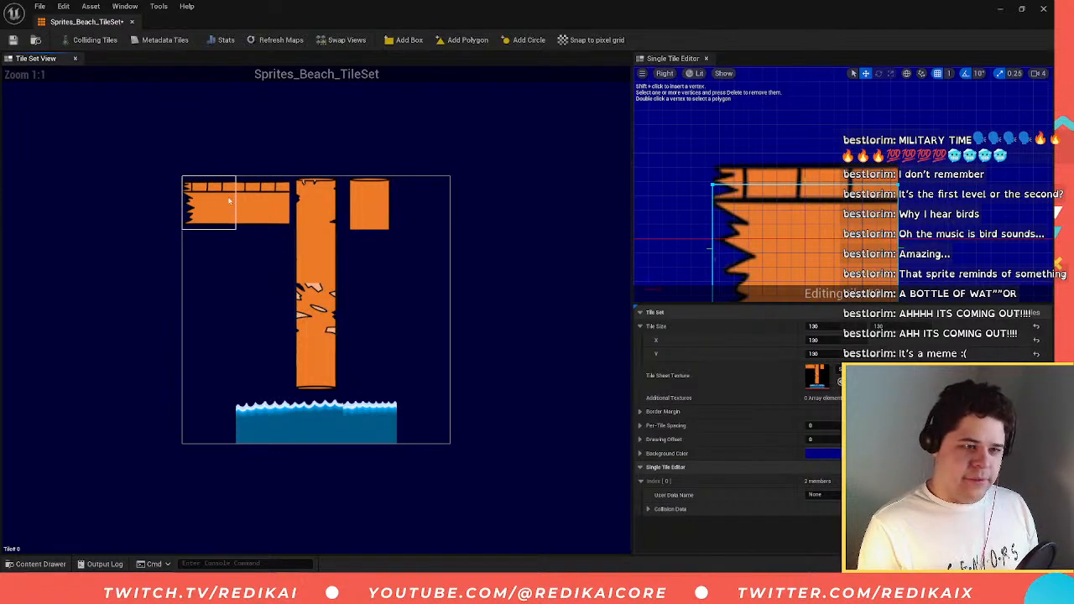
click(252, 215)
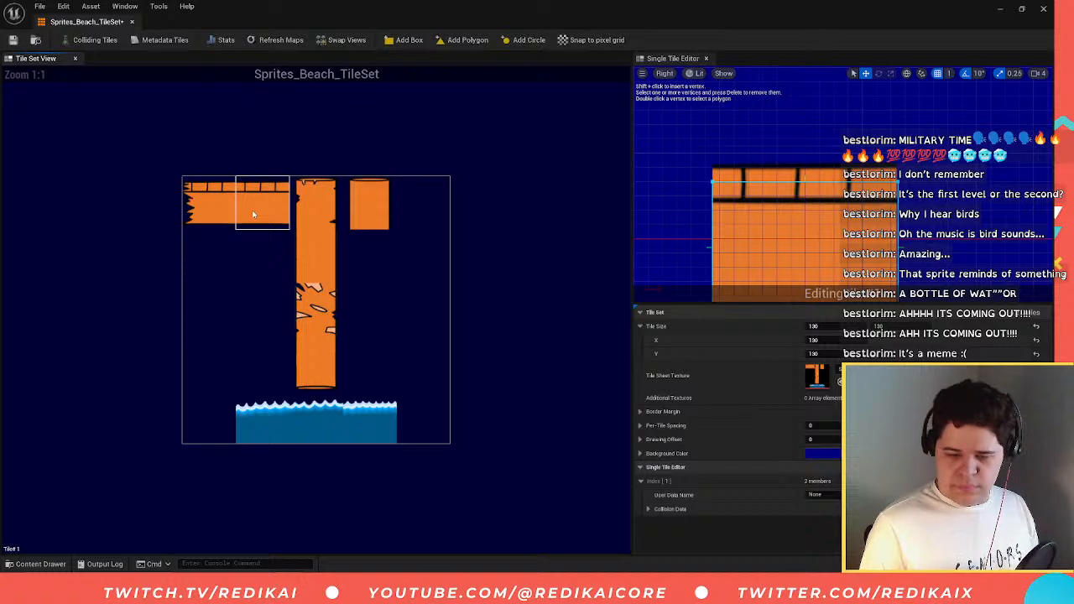
click(204, 199)
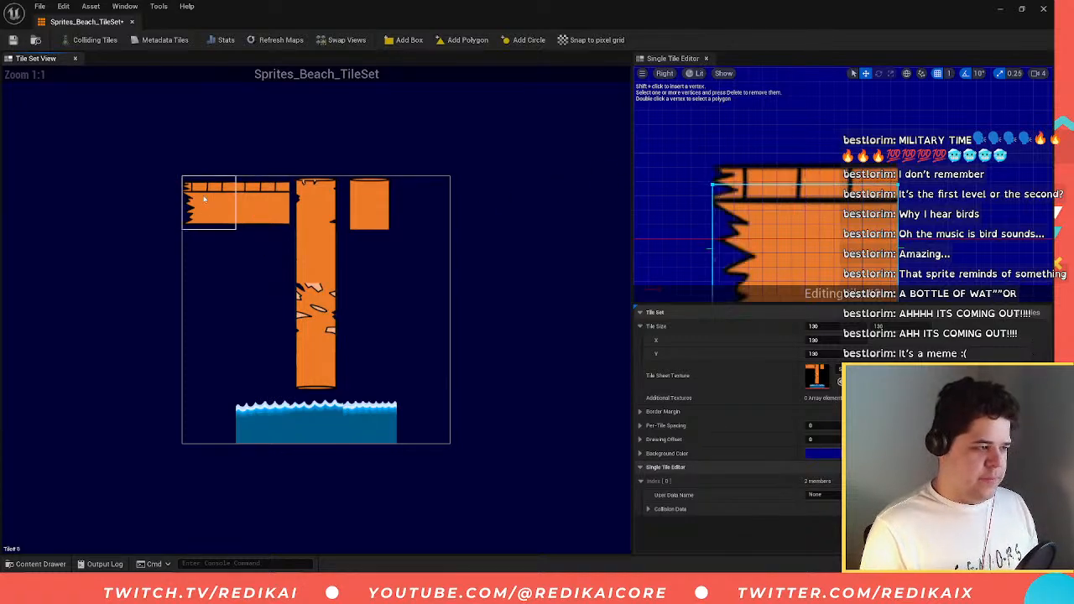
click(713, 184)
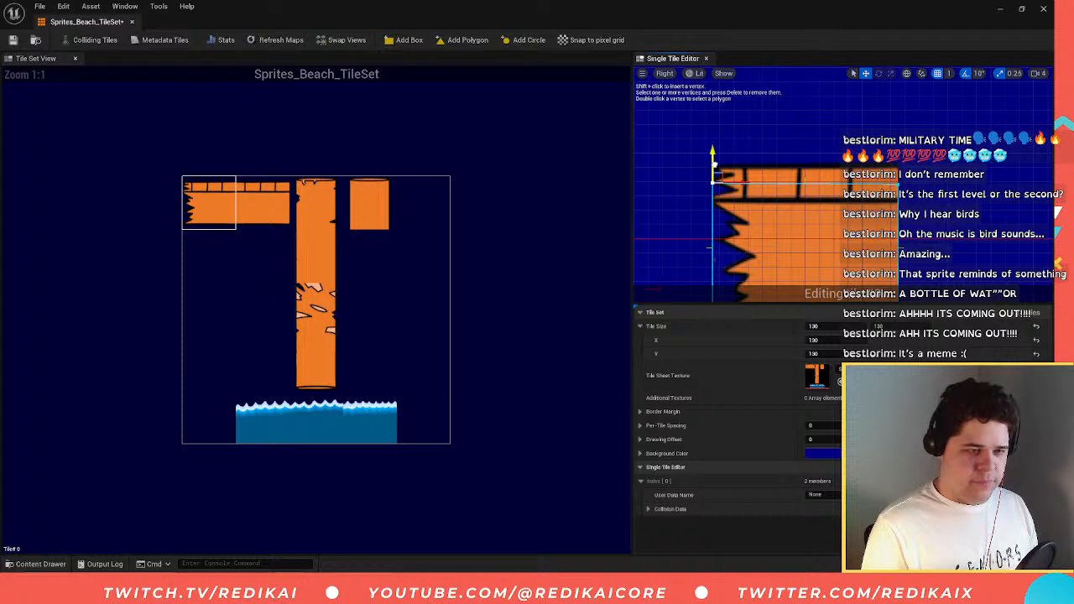
drag(715, 165, 725, 163)
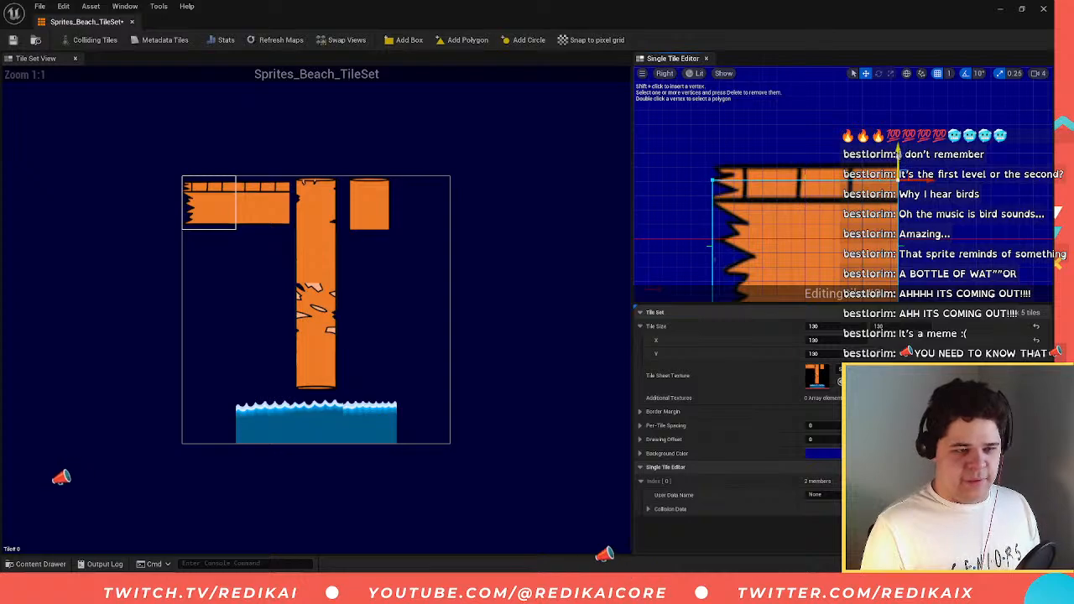
- Add a box collision shape to the pillar's top tile and bring its left edge in to the pillar's left side
click(317, 195)
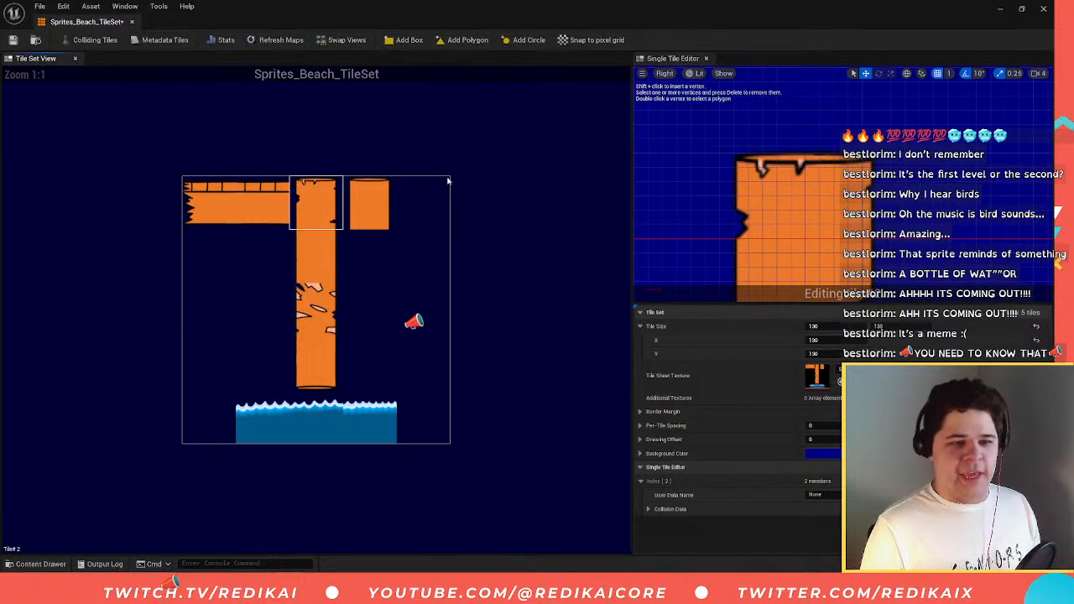
scroll(781, 201, down, 3)
scroll(785, 218, up, 2)
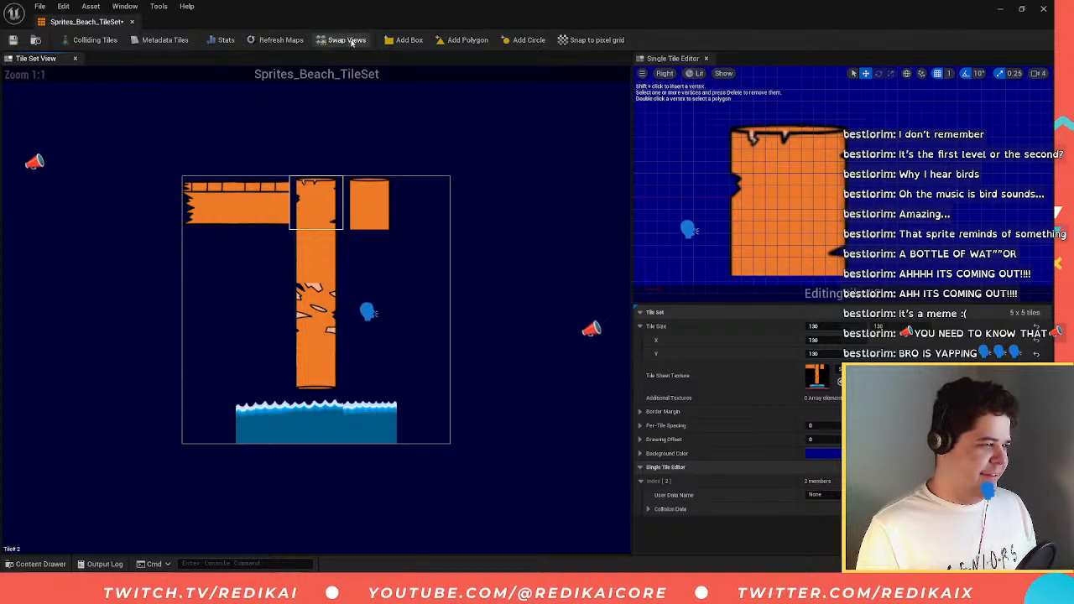
click(408, 40)
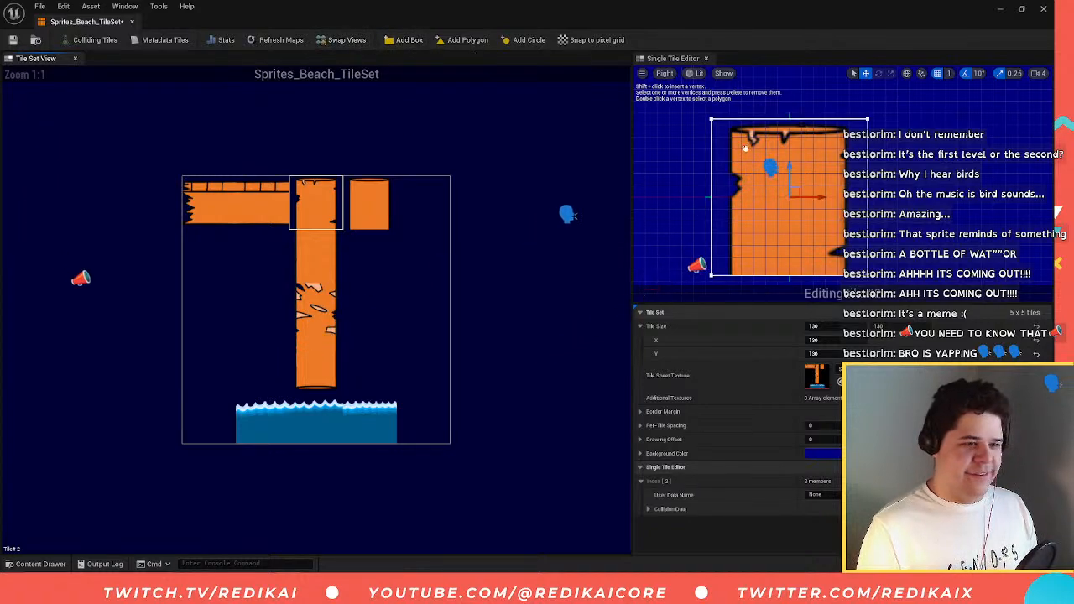
click(713, 119)
drag(735, 118, 756, 121)
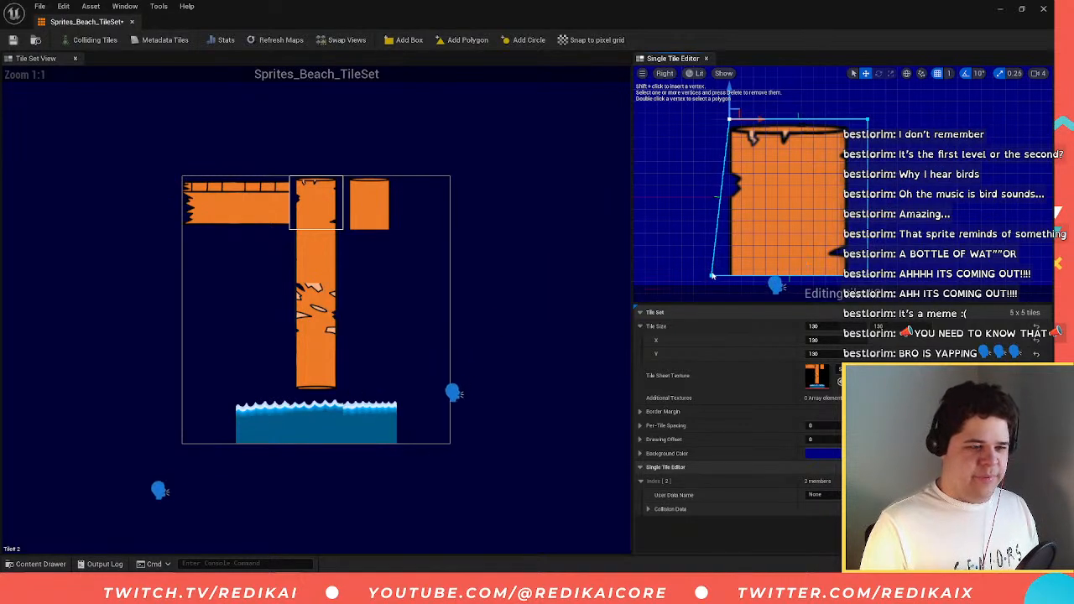
drag(713, 275, 744, 275)
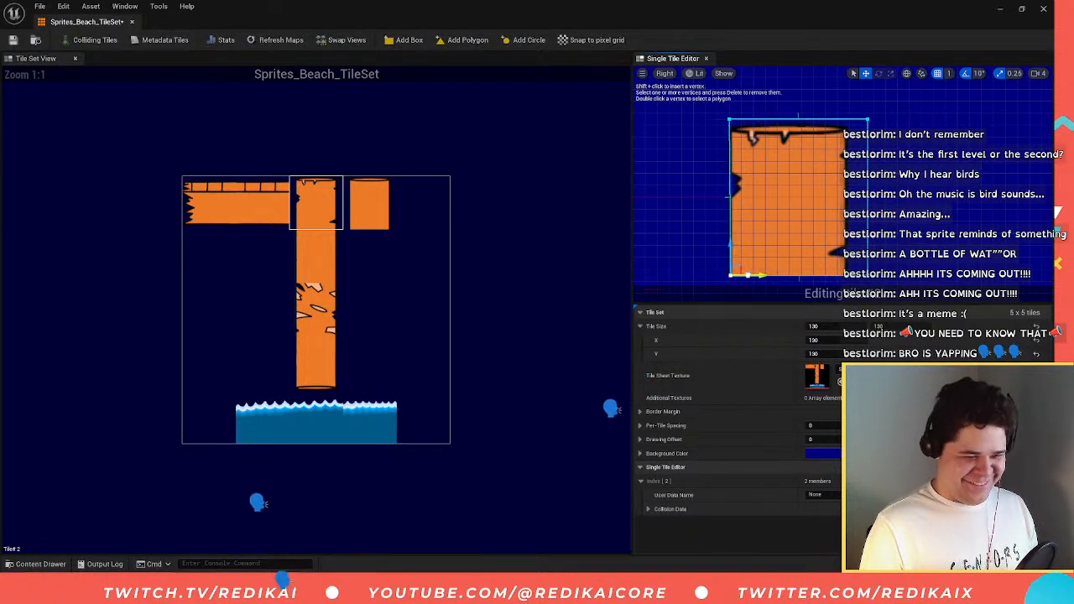
- Lower the top edge of the pillar-top tile's collision box to the pillar's rim and bring its right edge in to the pillar's right side
click(731, 120)
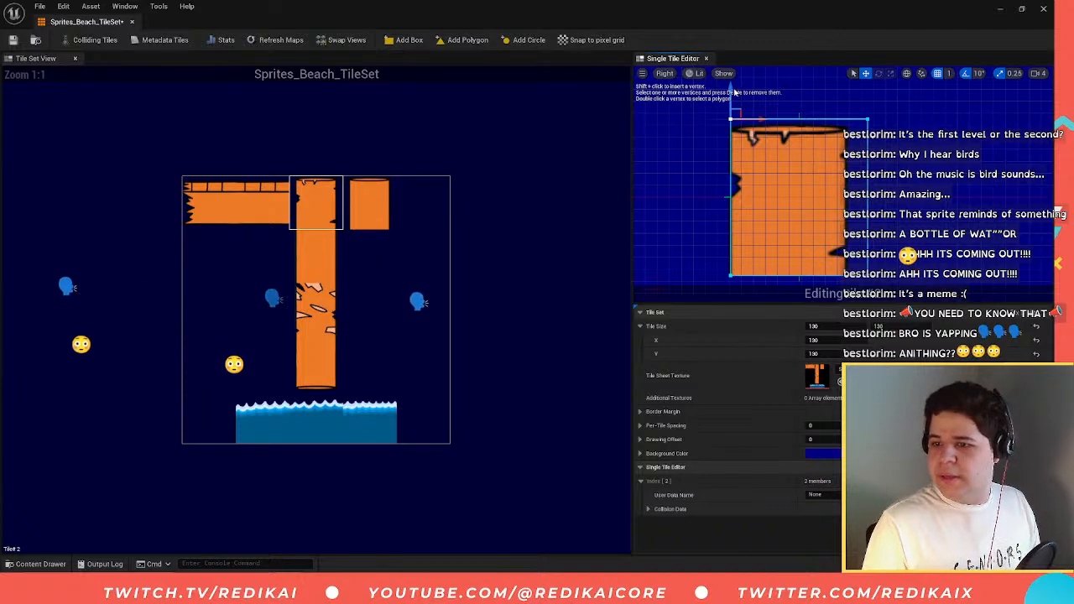
drag(730, 88, 741, 96)
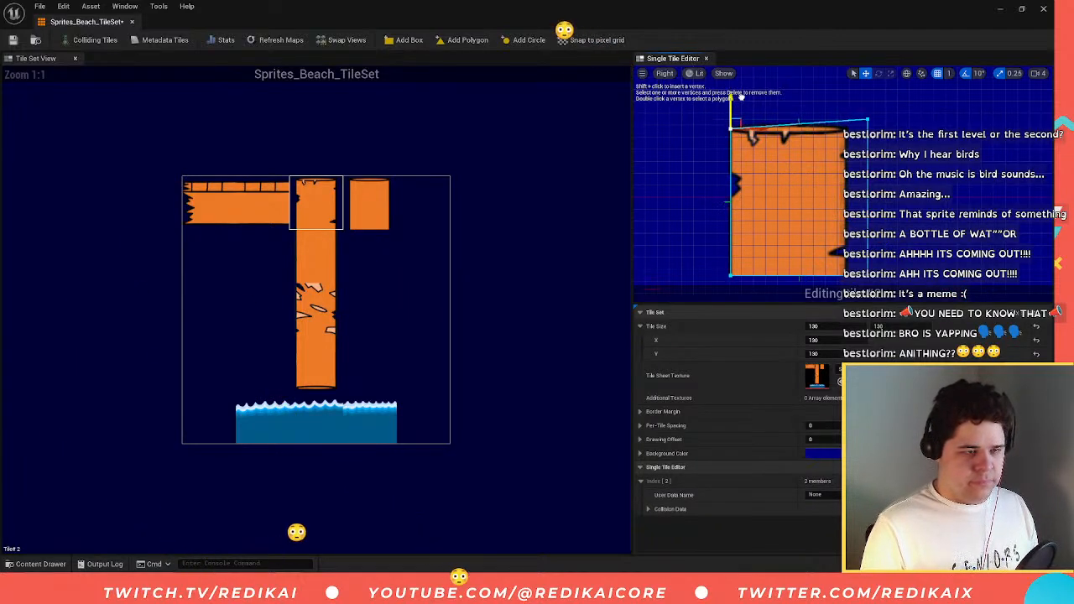
click(874, 120)
drag(875, 122, 851, 109)
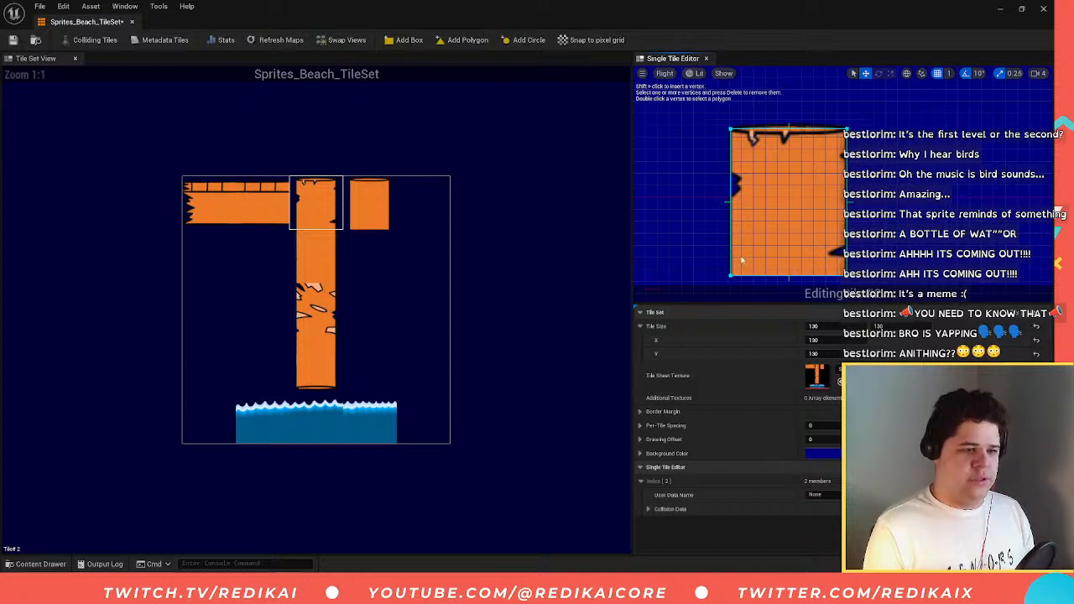
- Add a box collision shape to the plain pillar tile below the top one and bring its left edge in to the pillar's side
click(340, 270)
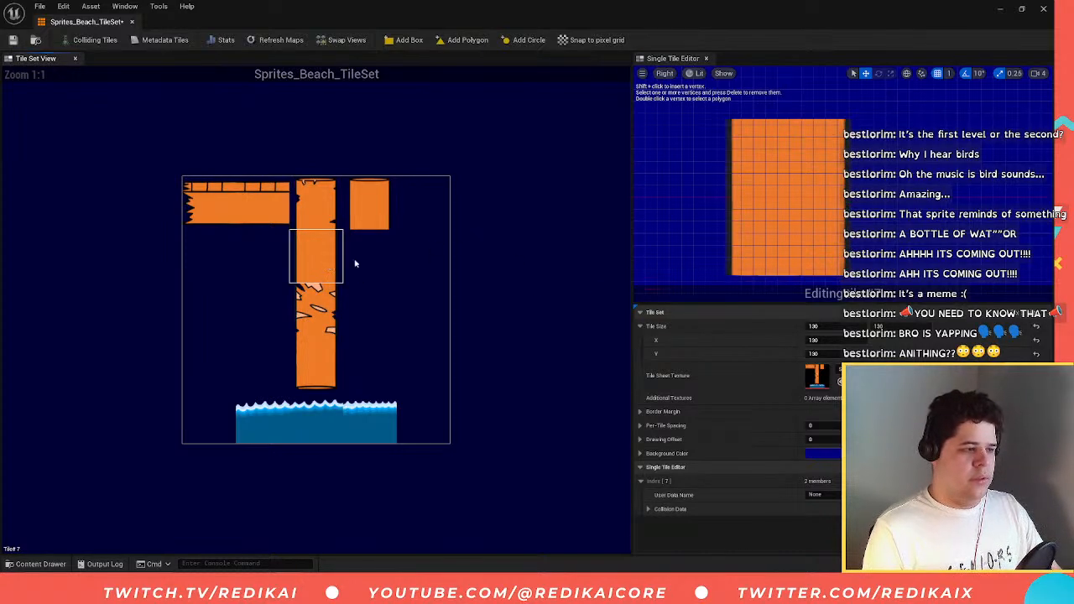
click(409, 41)
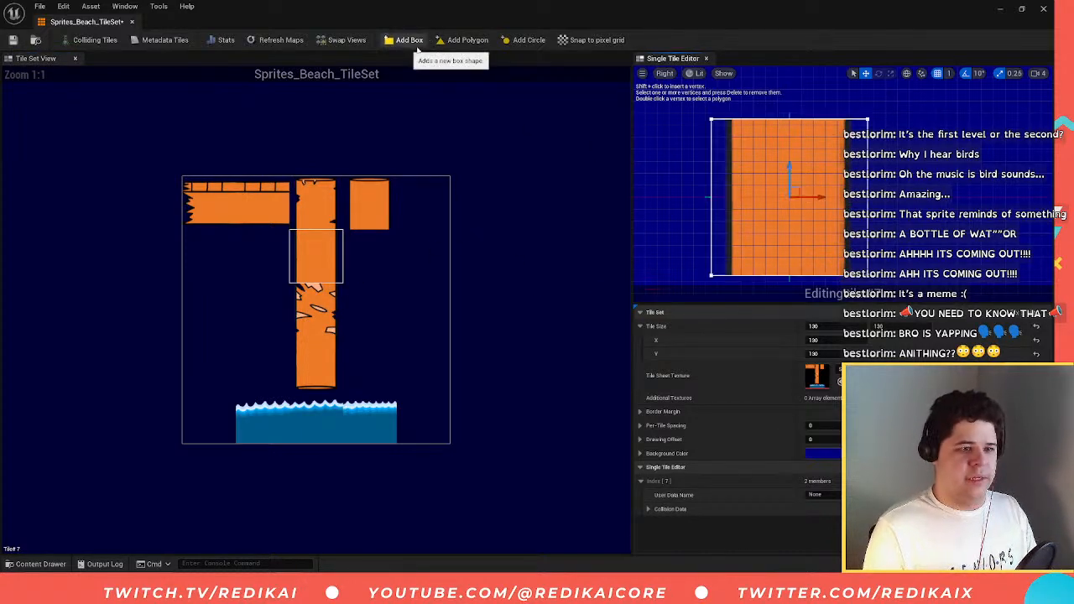
click(714, 275)
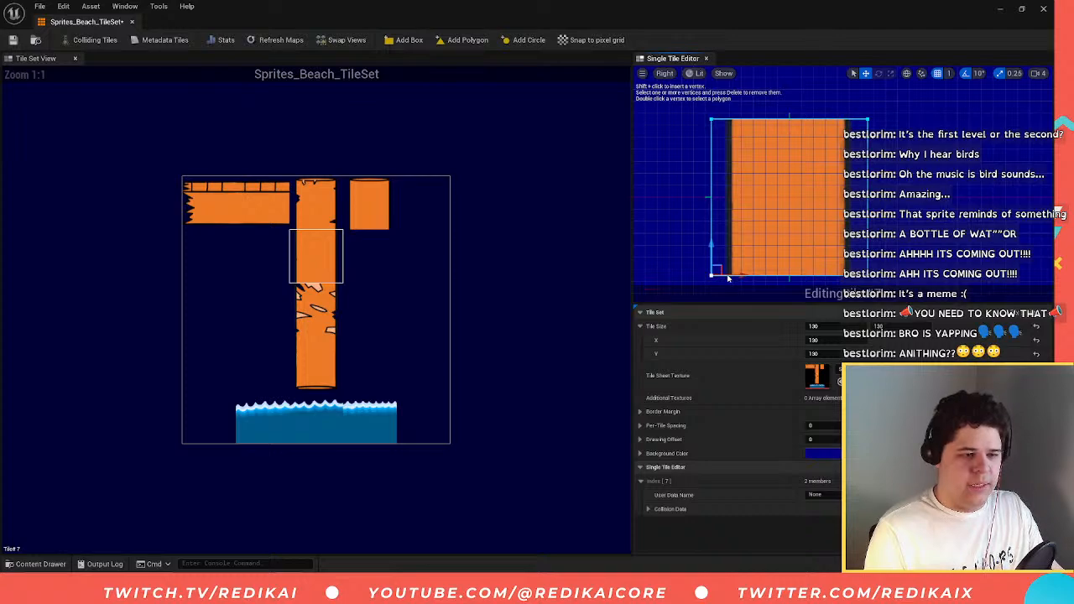
drag(743, 279, 761, 276)
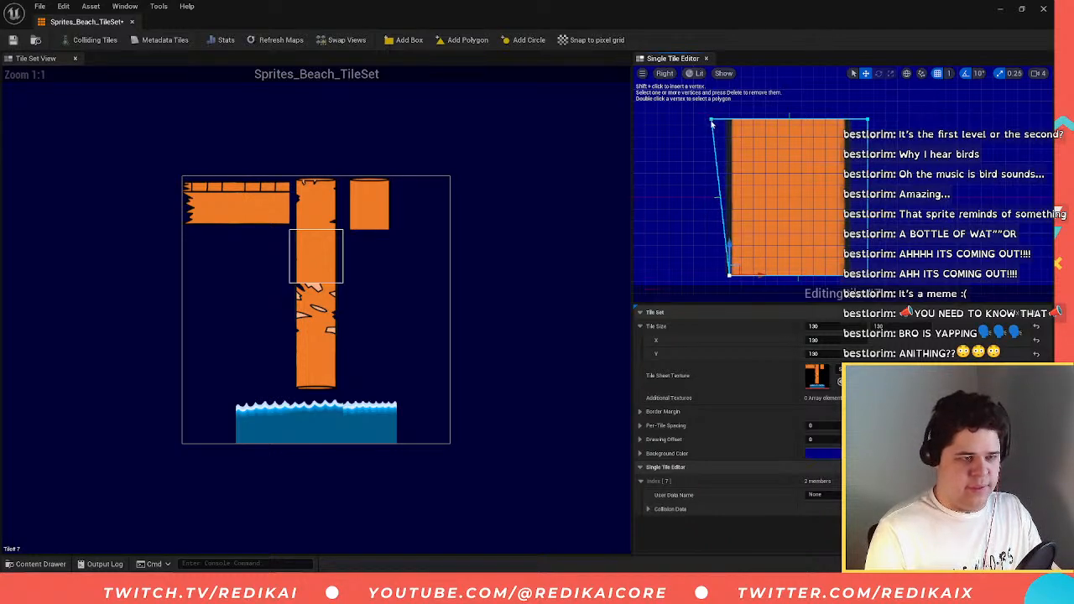
click(712, 125)
click(713, 119)
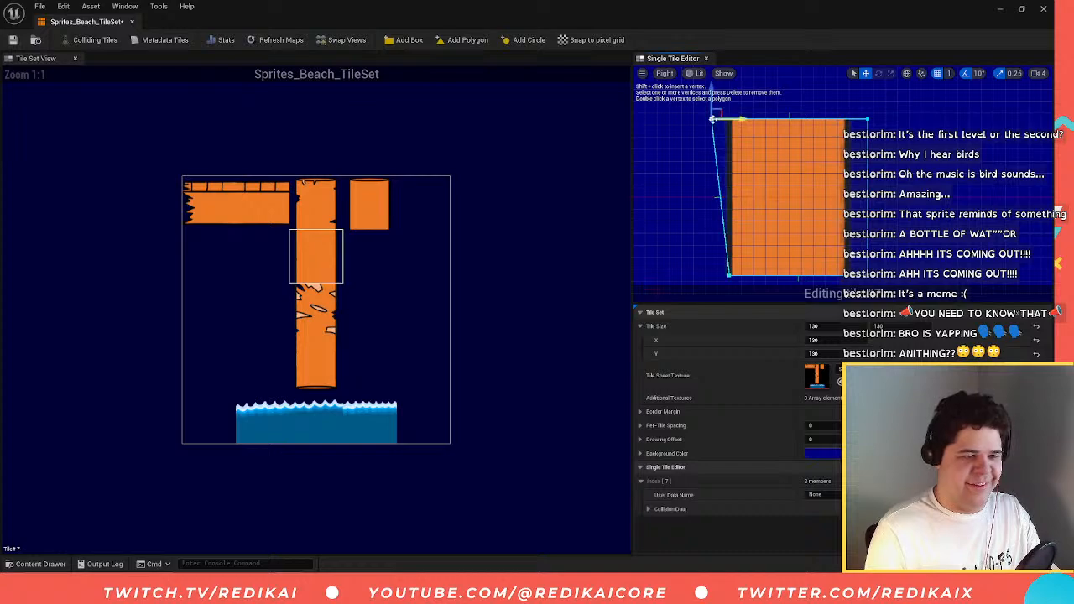
drag(746, 121, 760, 121)
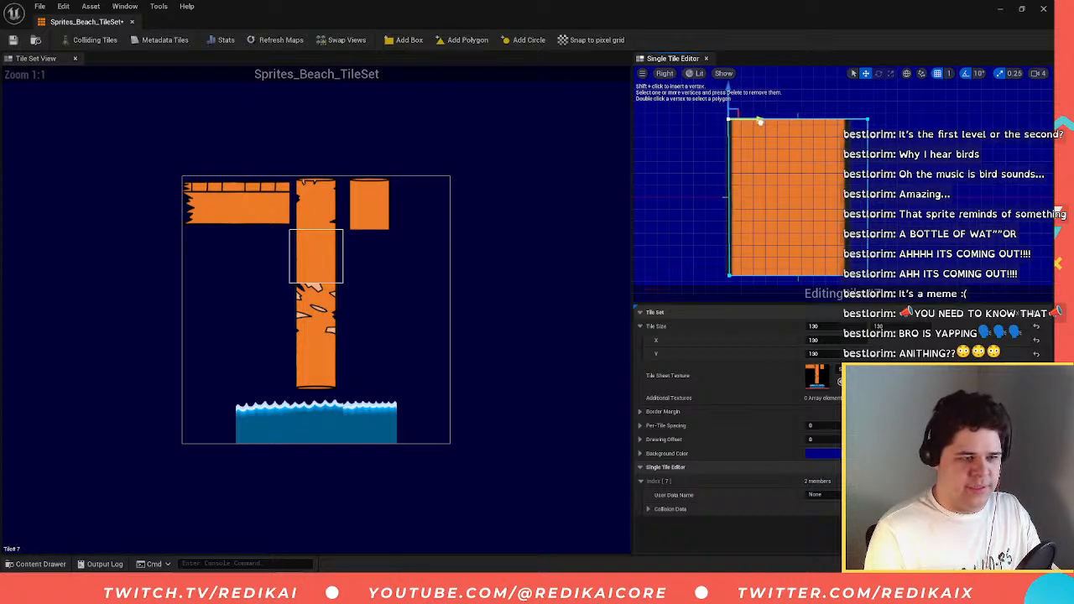
- Bring the right edge of the plain pillar tile's collision box in to the pillar's right side
ctrl+click(731, 277)
click(731, 122)
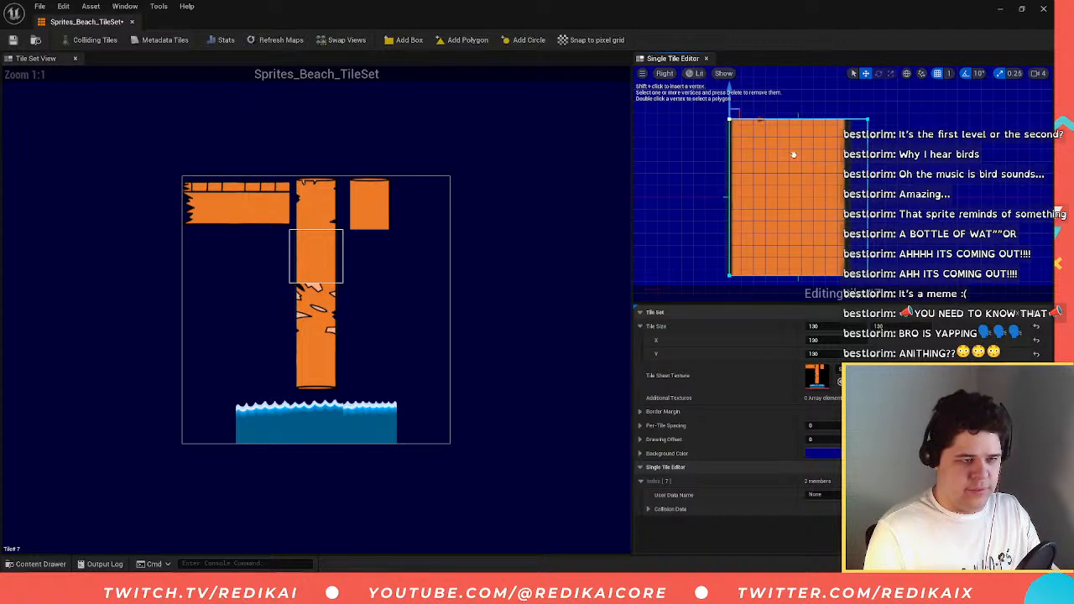
ctrl+click(867, 122)
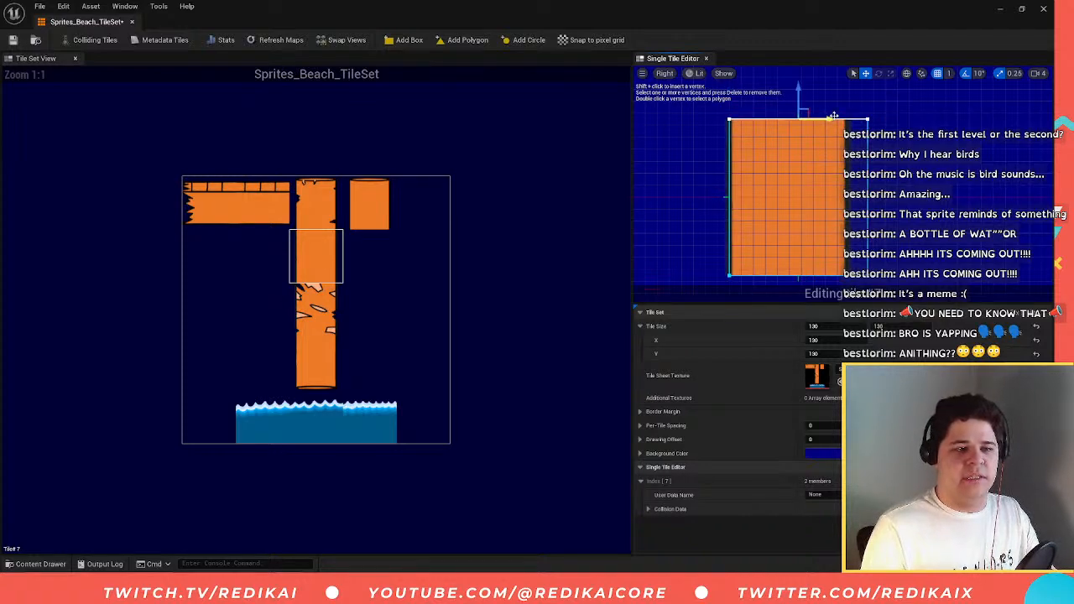
click(868, 121)
drag(898, 118, 873, 252)
click(870, 278)
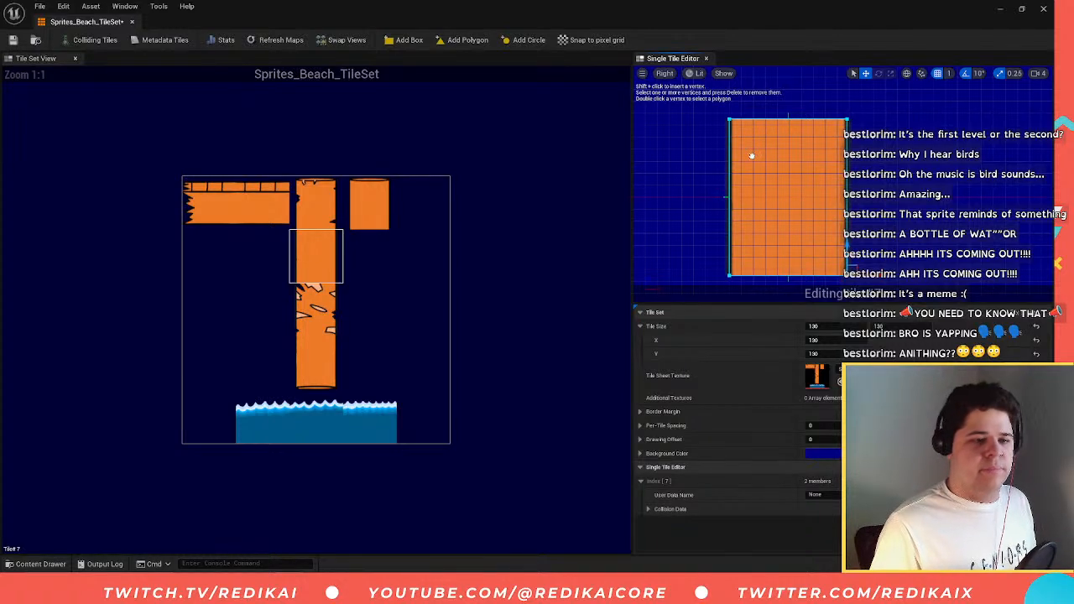
- Add a box collision shape to the splintered pillar tile and narrow it on both sides to the pillar's width
click(334, 334)
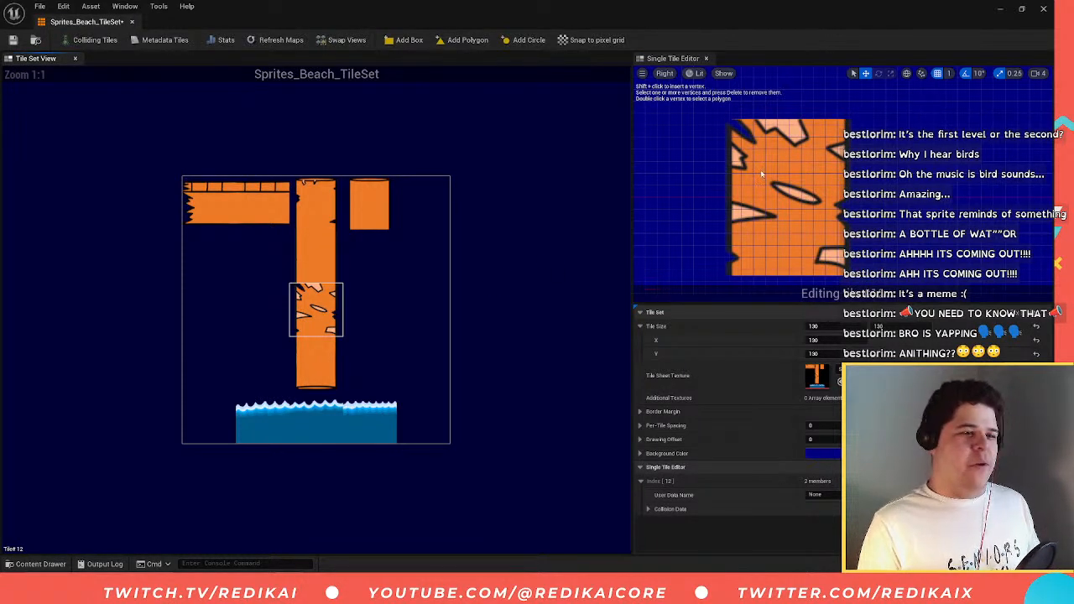
click(409, 39)
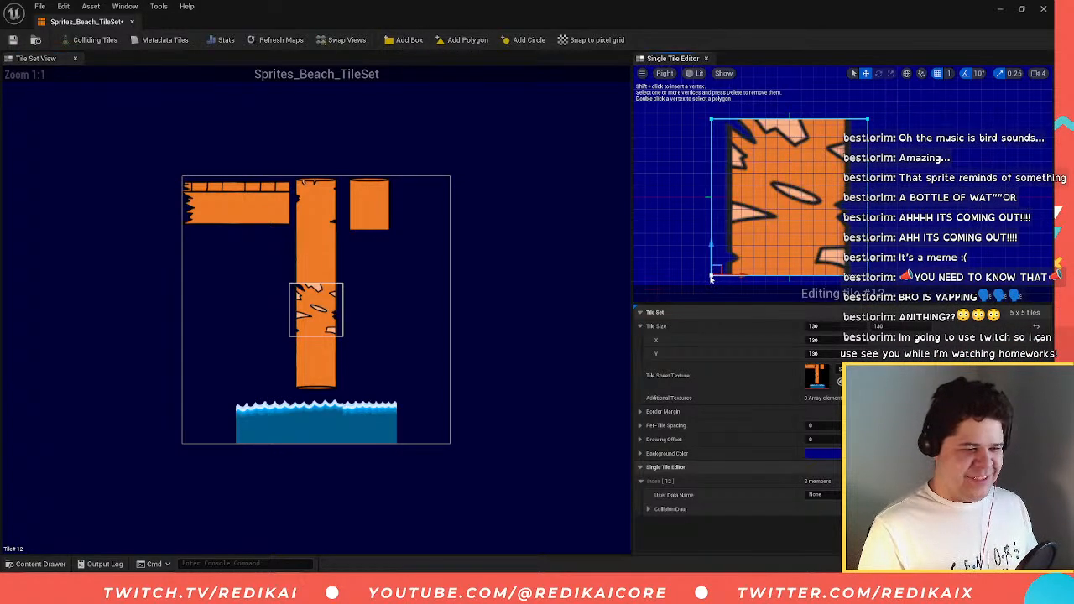
drag(711, 279, 731, 275)
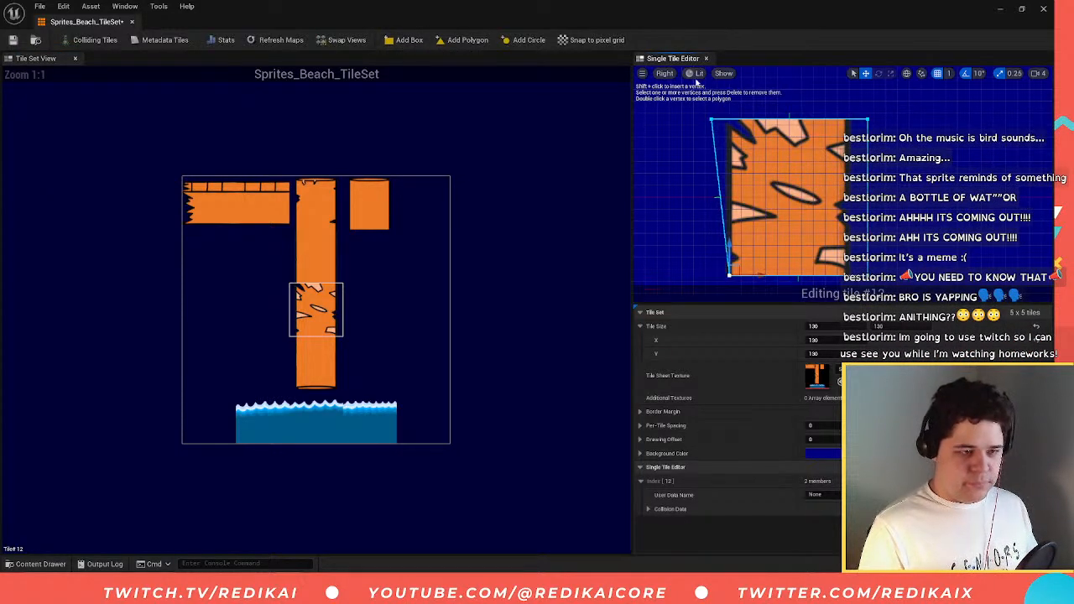
click(712, 121)
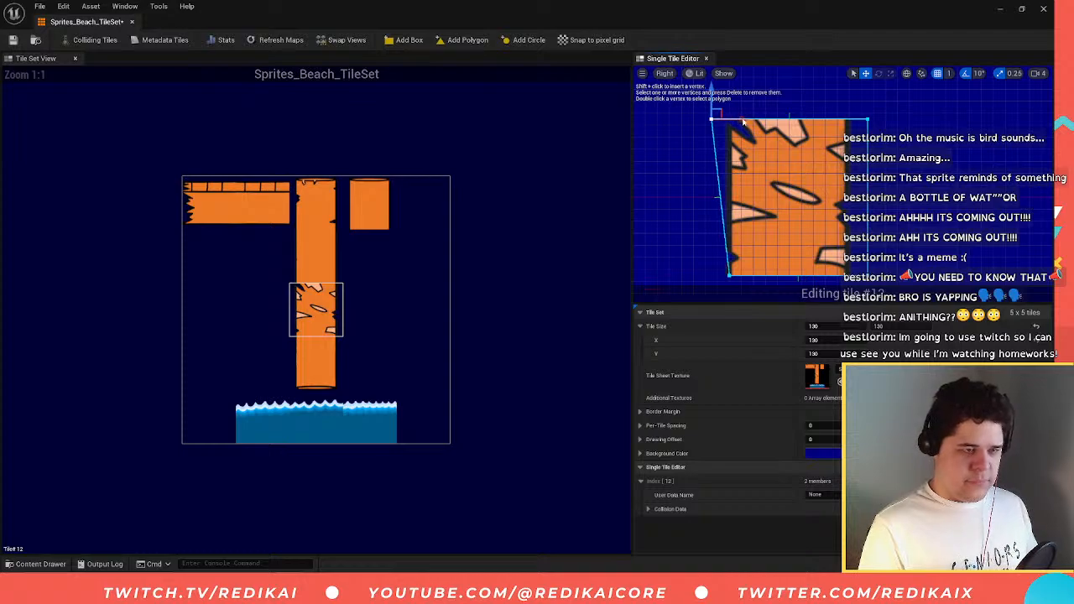
drag(743, 124, 760, 124)
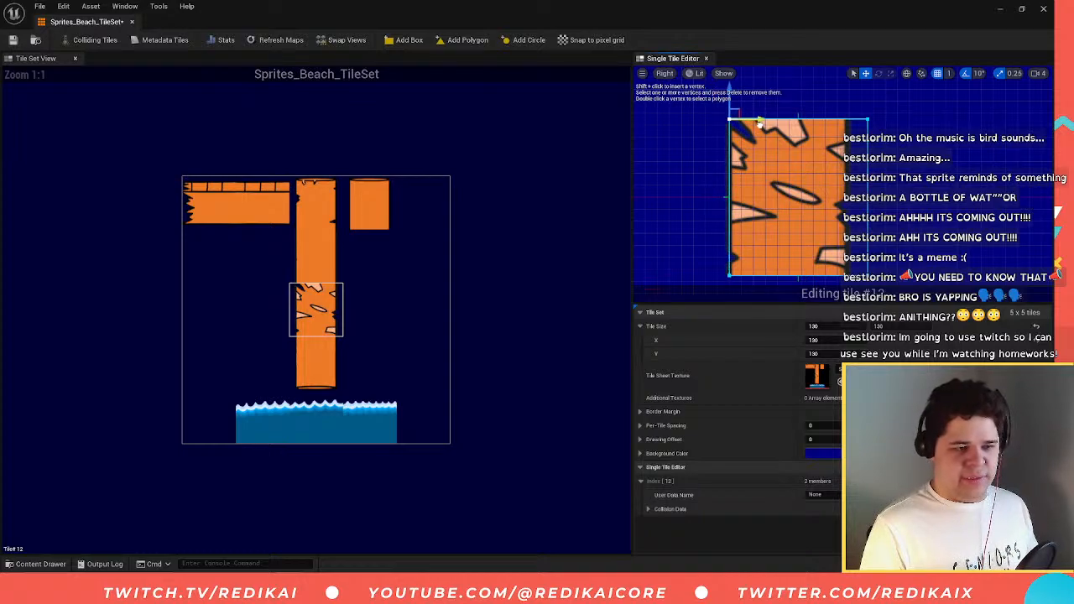
click(868, 122)
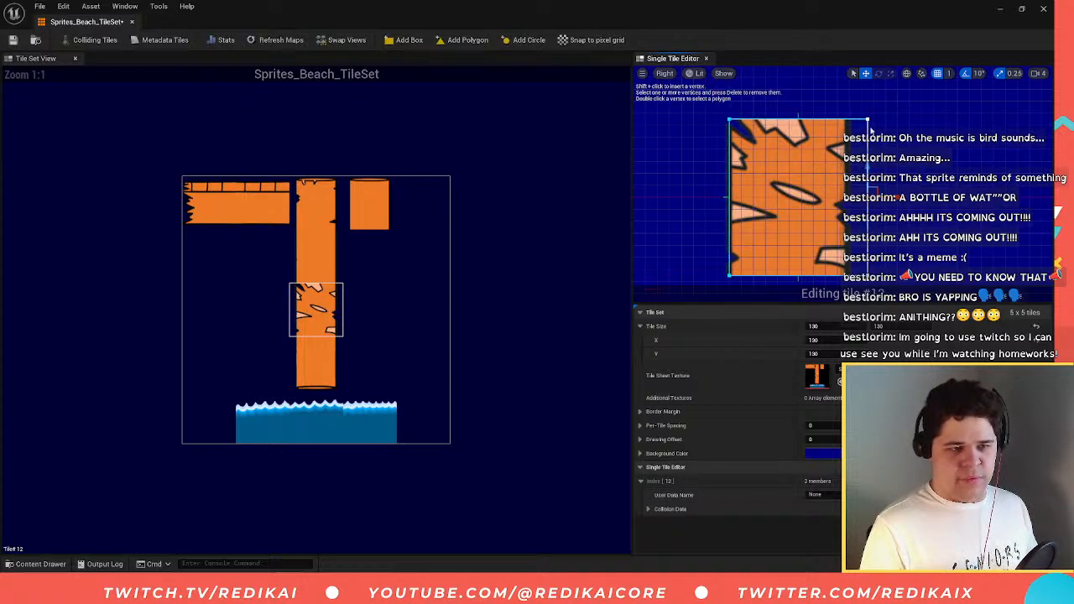
click(868, 121)
drag(887, 121, 865, 121)
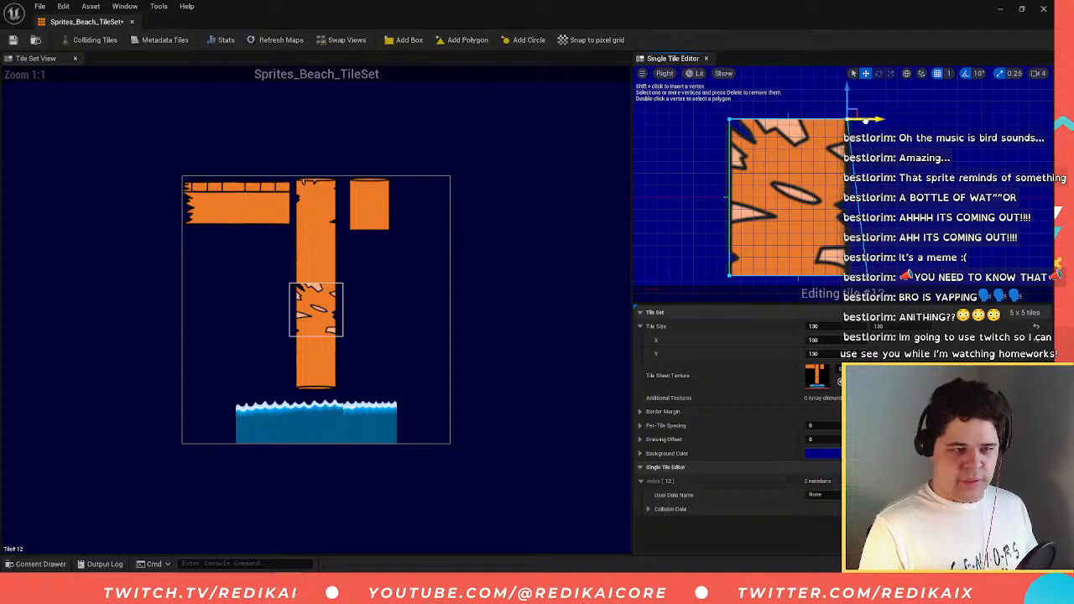
click(868, 276)
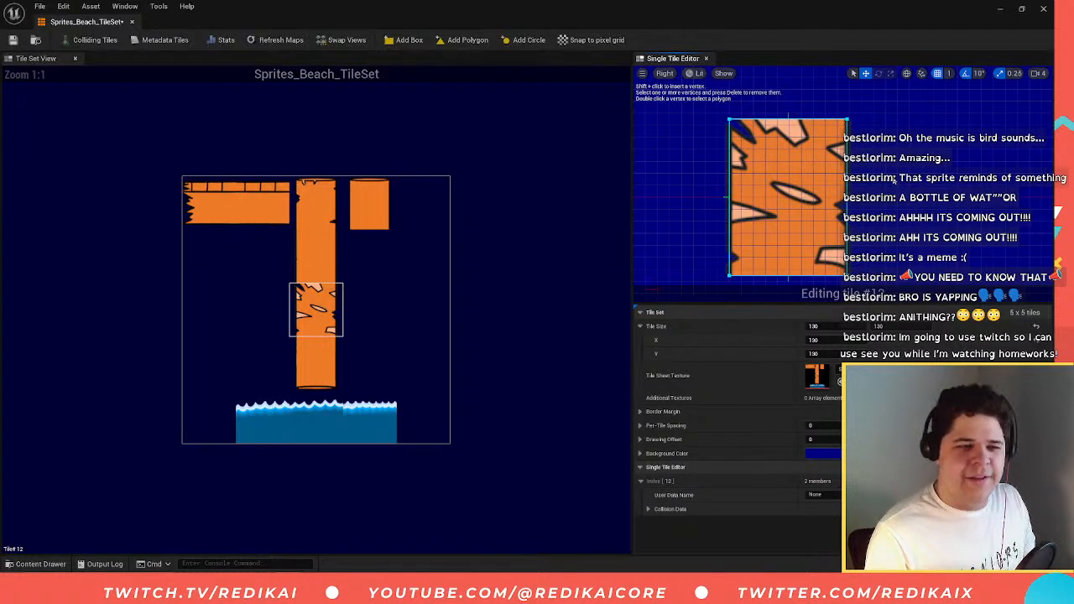
- Add a box collision shape to the pillar's bottom tile and narrow it on both sides to the pillar's width
click(334, 359)
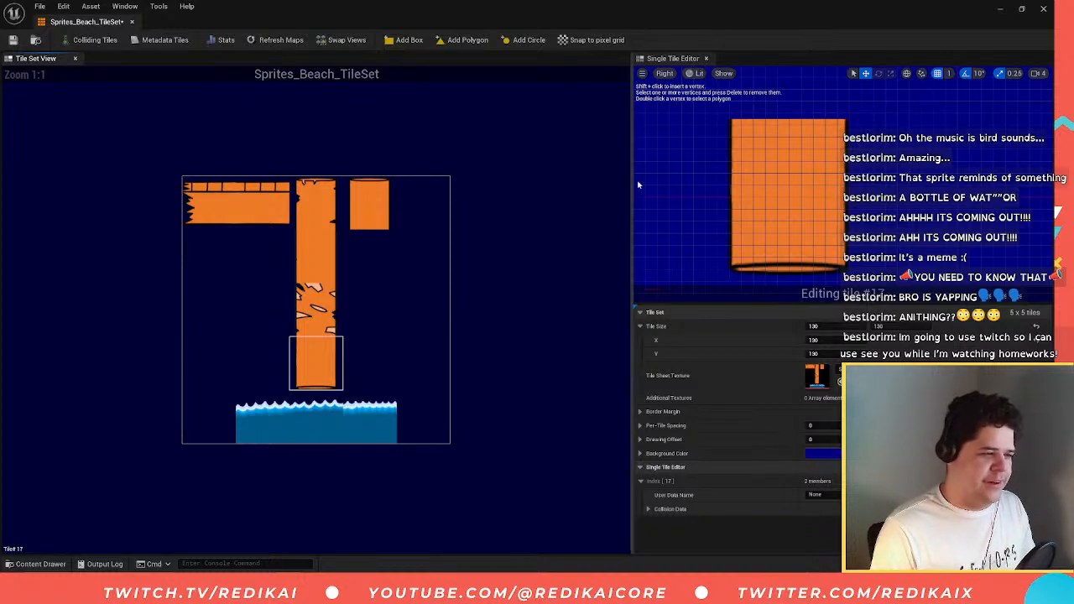
click(409, 40)
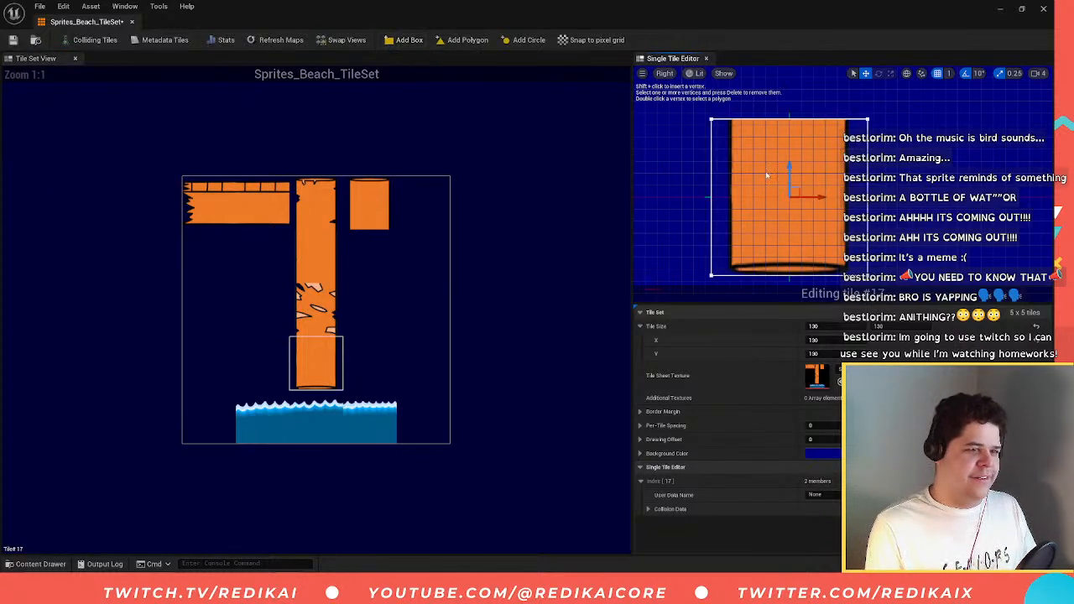
click(712, 276)
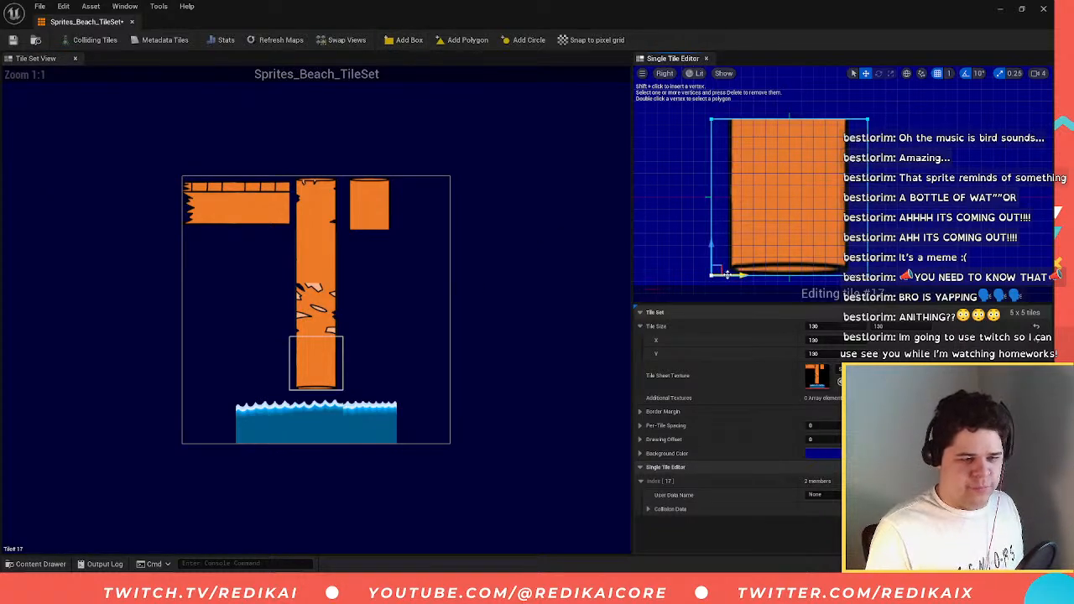
drag(728, 275, 746, 276)
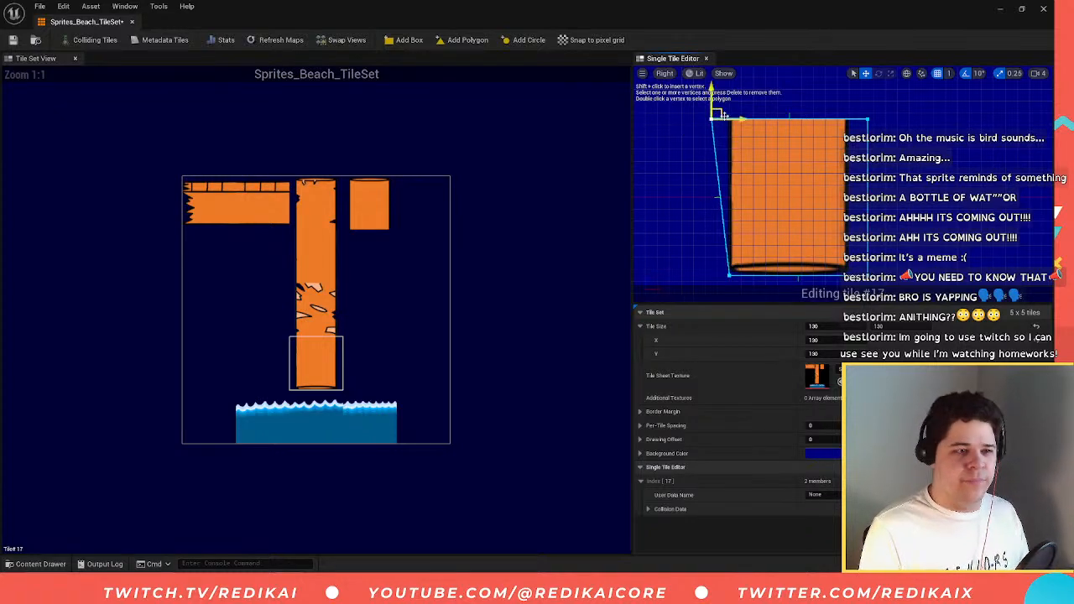
drag(730, 119, 747, 120)
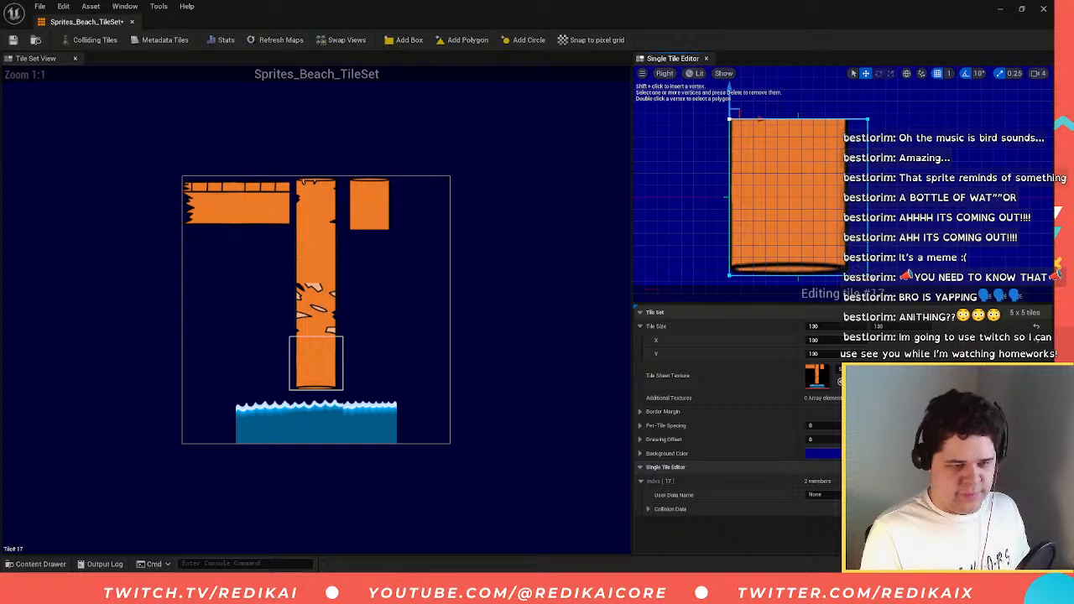
drag(892, 197, 879, 197)
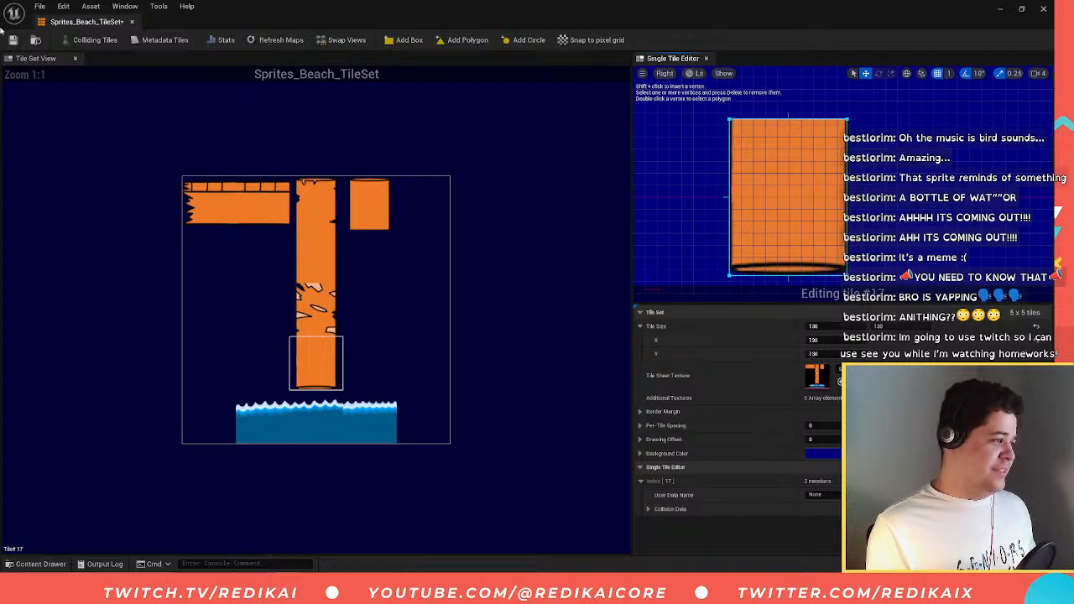
- Close the tile set, create a tile map from Sprites_Beach_TileSet named TM_Beach, and open it for editing
click(131, 23)
right_click(346, 491)
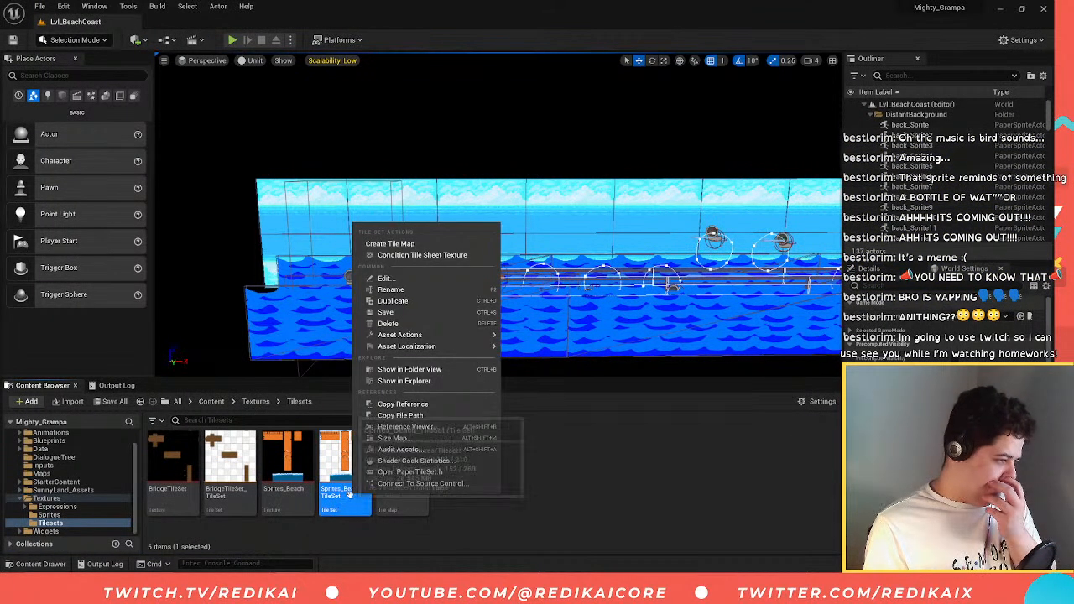
click(461, 243)
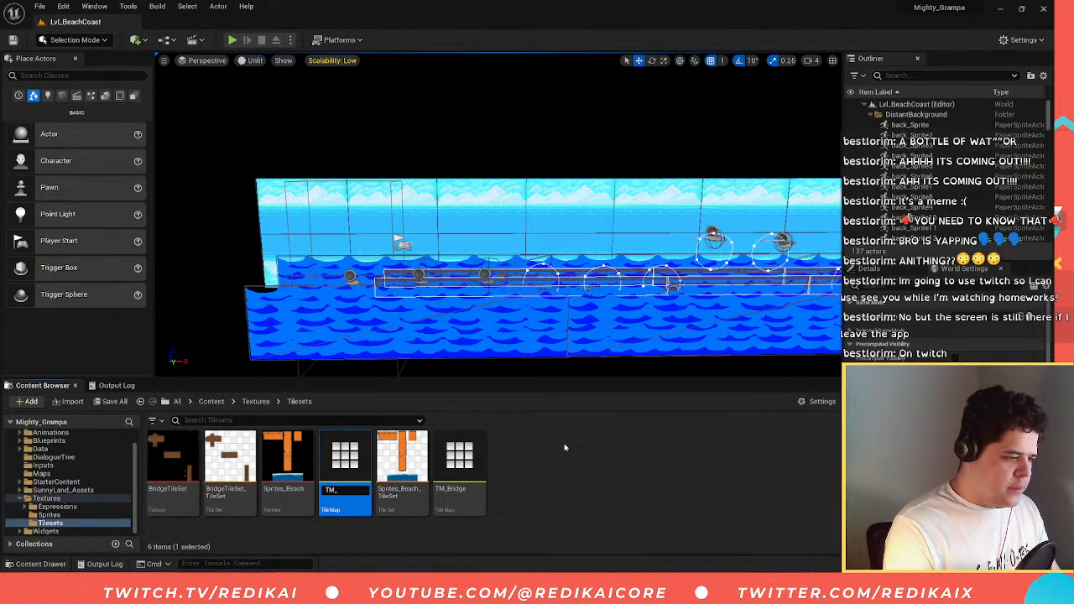
text(Beach)
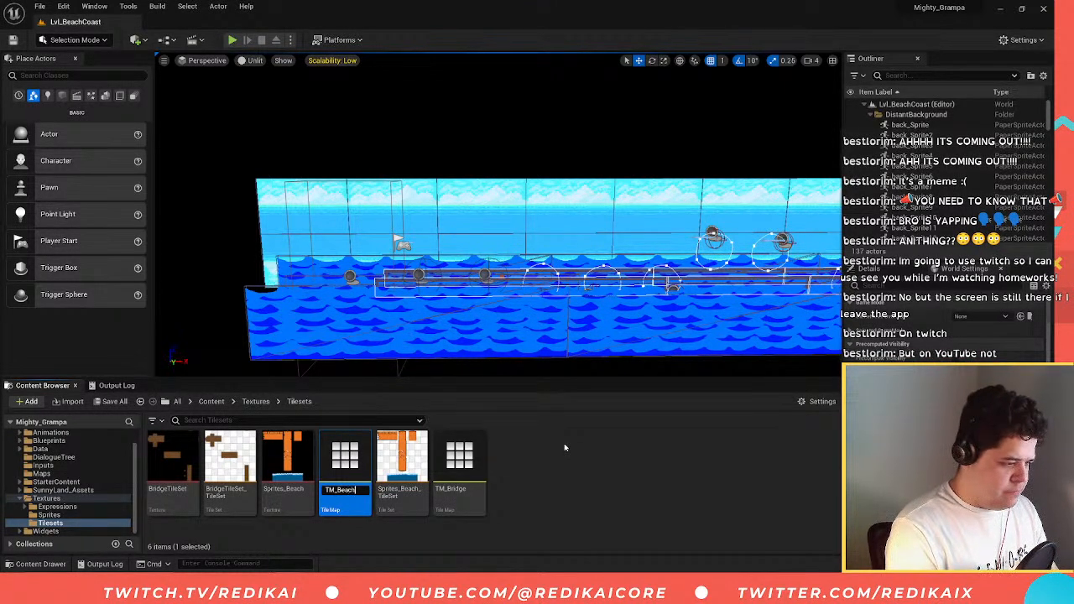
key(Return)
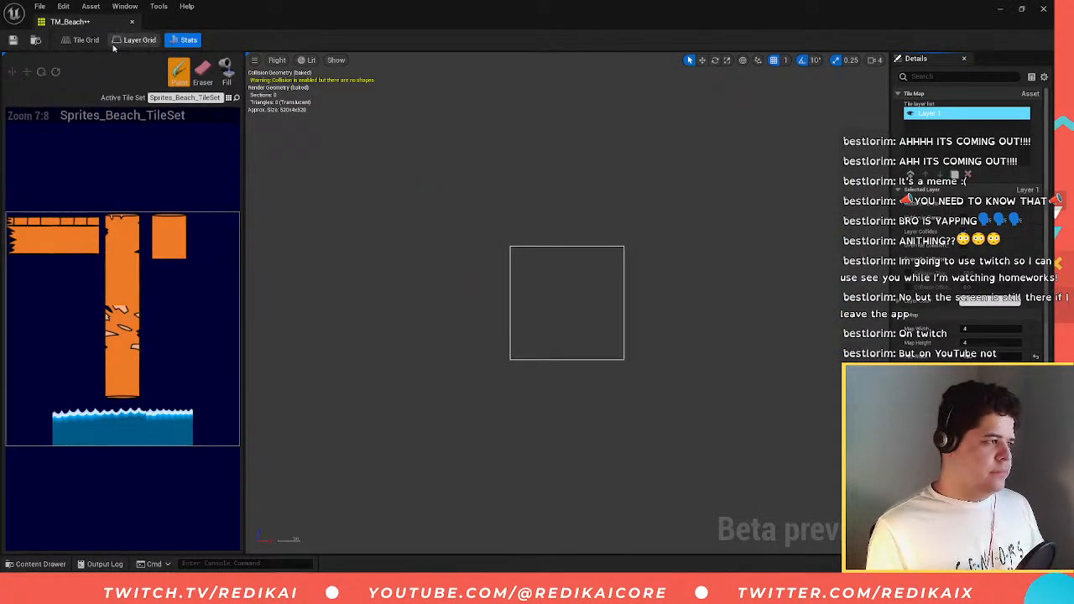
- Dock the TM_Beach editor beside the Lvl_BeachCoast level in the main window and return to the tile map
drag(102, 25, 405, 29)
click(80, 28)
scroll(530, 311, down, 2)
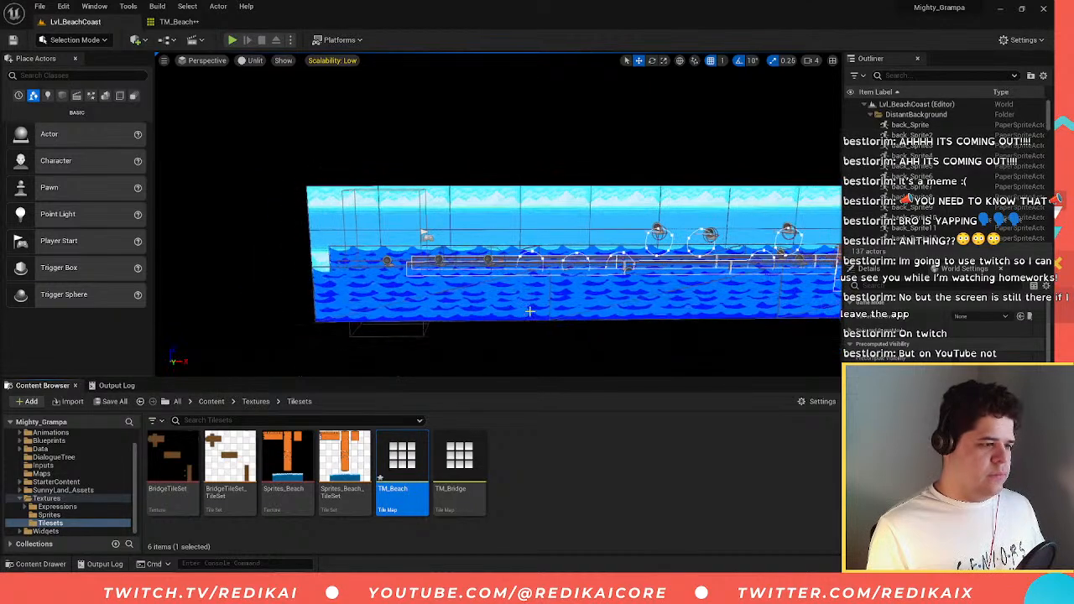
scroll(640, 297, up, 1)
click(179, 21)
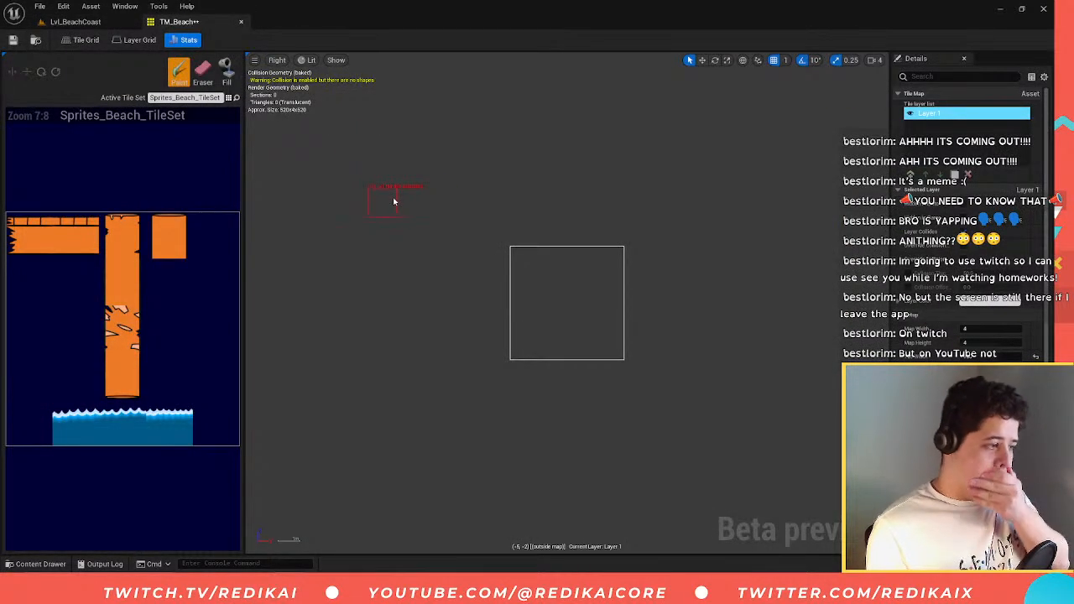
- Paint the splintered plank end in the map's top-left cell and the plain plank tile across the rest of the top row
click(46, 237)
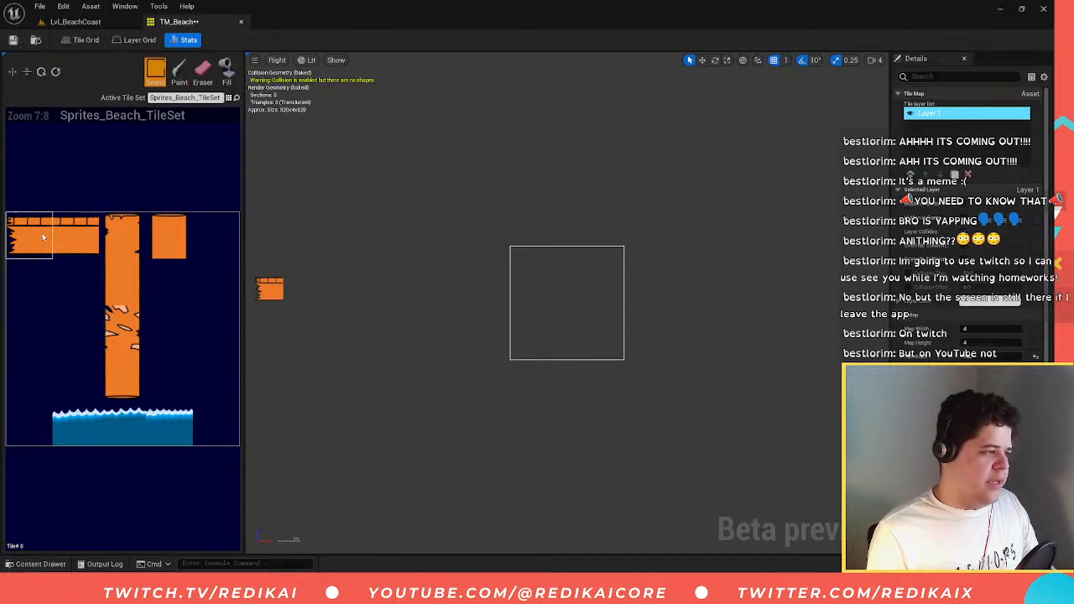
click(527, 266)
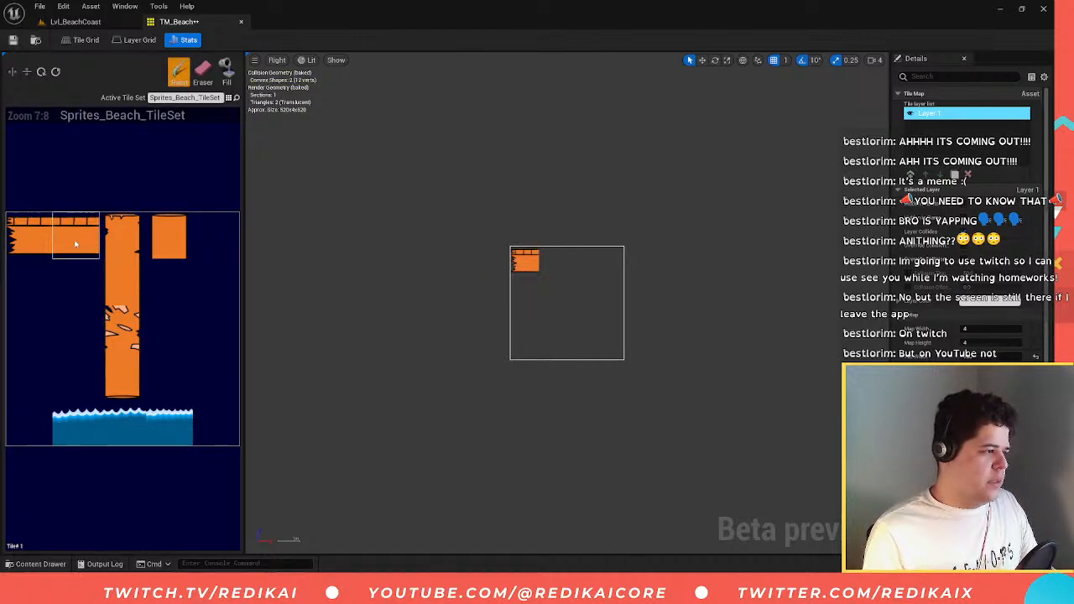
click(555, 264)
click(578, 263)
click(609, 260)
- Examine the seams between the painted plank tiles in the tile map up close
scroll(687, 294, down, 1)
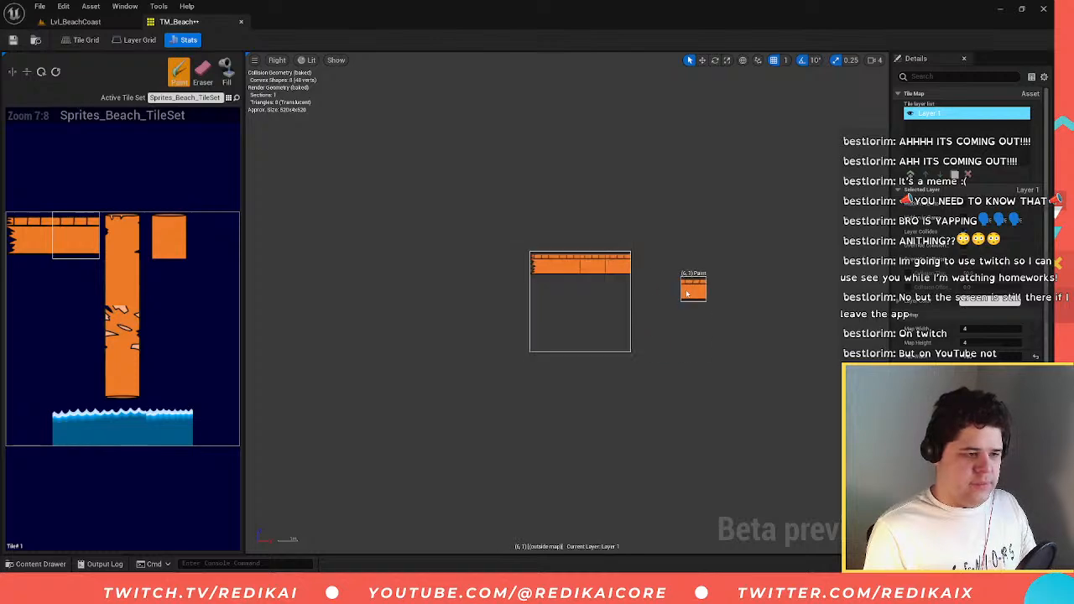
scroll(688, 304, up, 2)
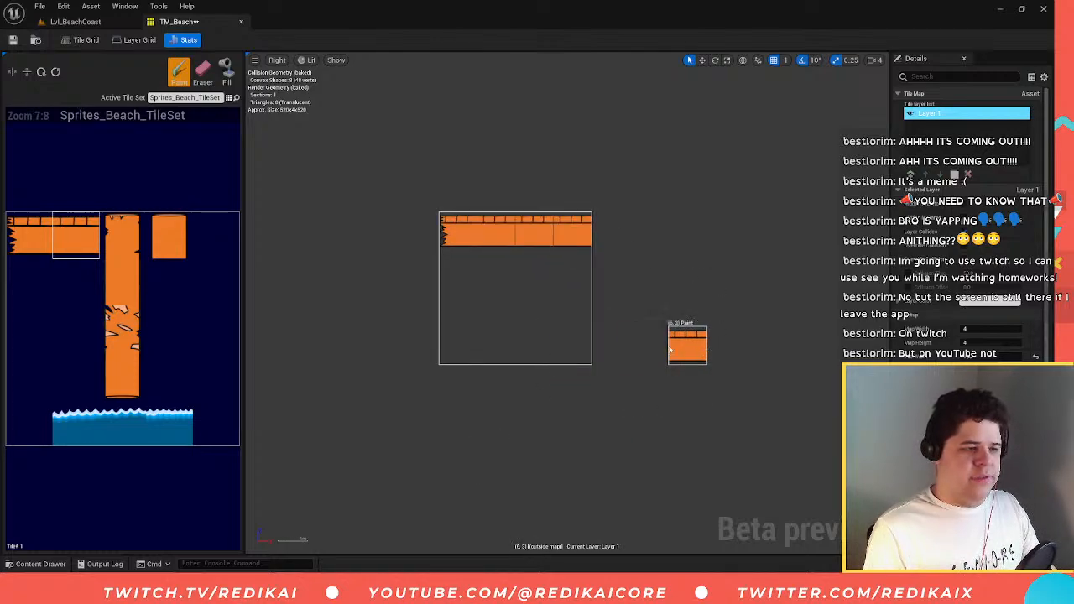
scroll(592, 261, up, 5)
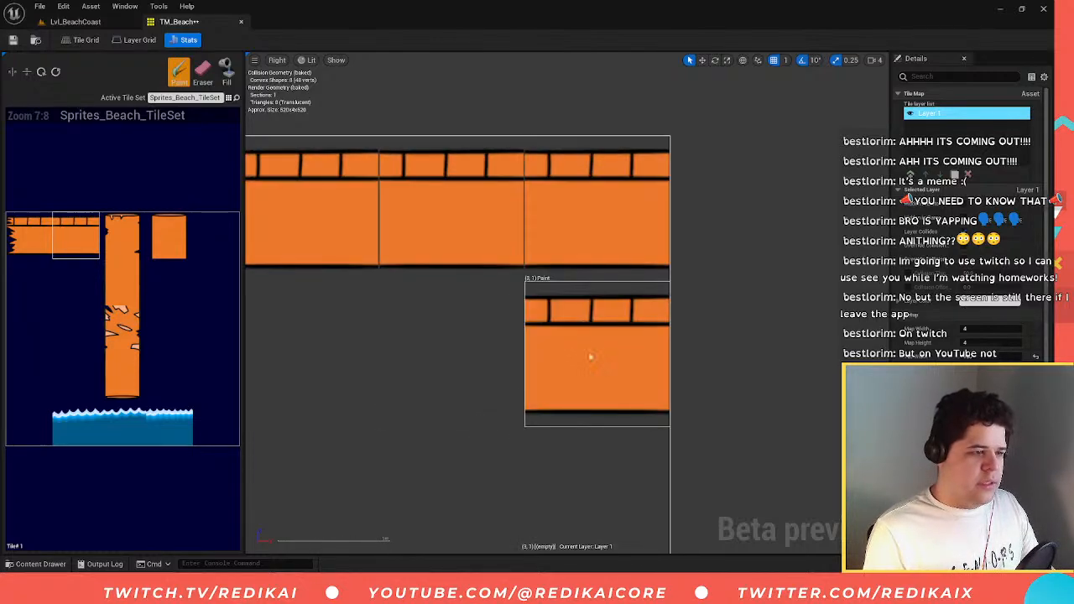
scroll(461, 302, up, 2)
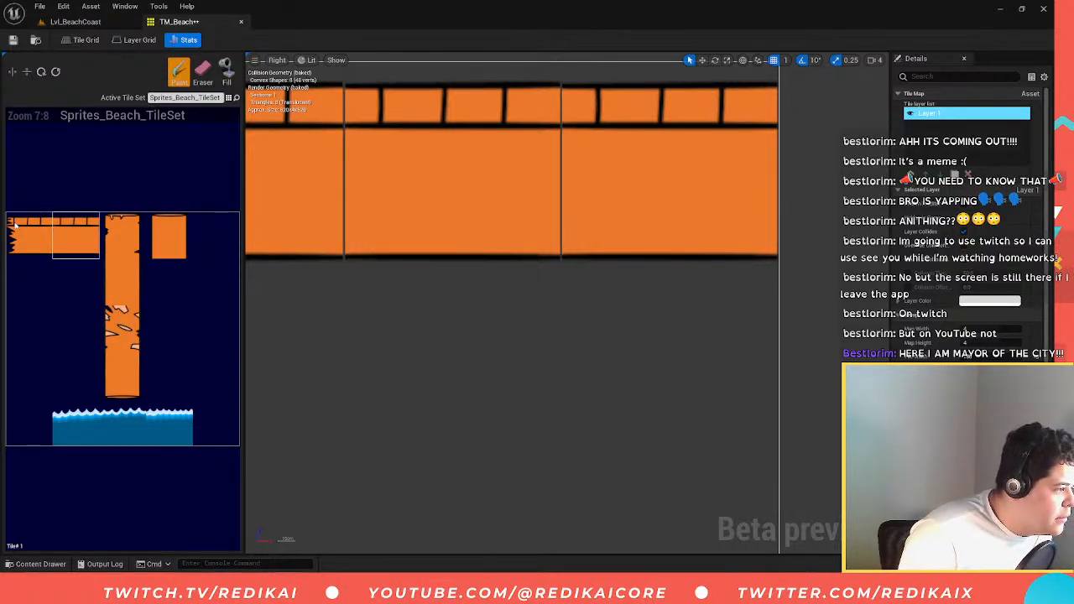
scroll(359, 239, down, 2)
scroll(359, 240, up, 1)
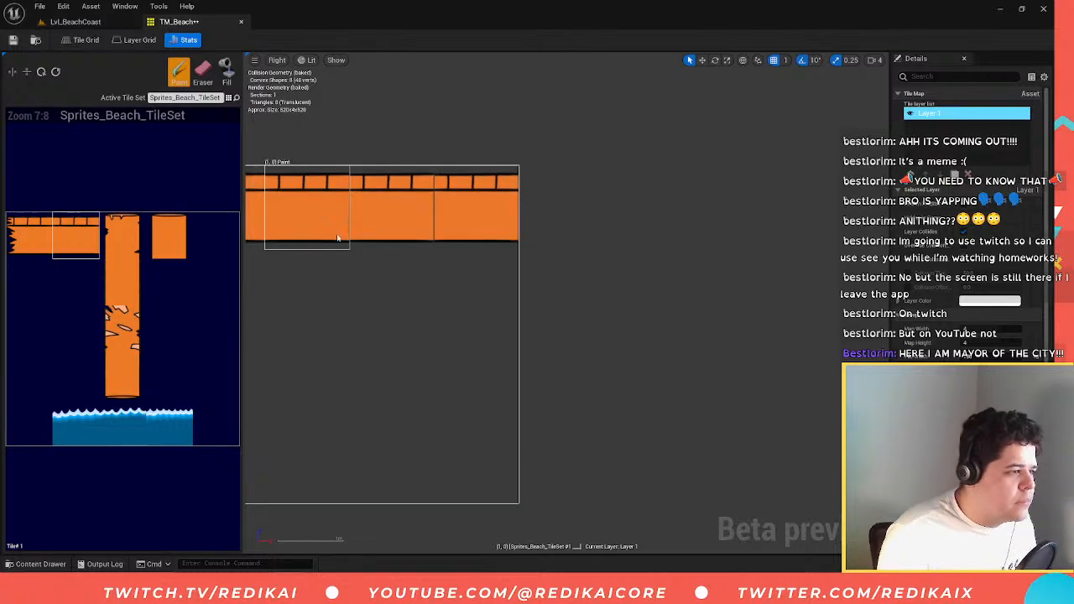
scroll(331, 245, down, 2)
scroll(308, 244, up, 2)
- Inspect the plain plank tile's right edge in the tile set against its cell border, and compare it with the painted row
scroll(192, 238, up, 4)
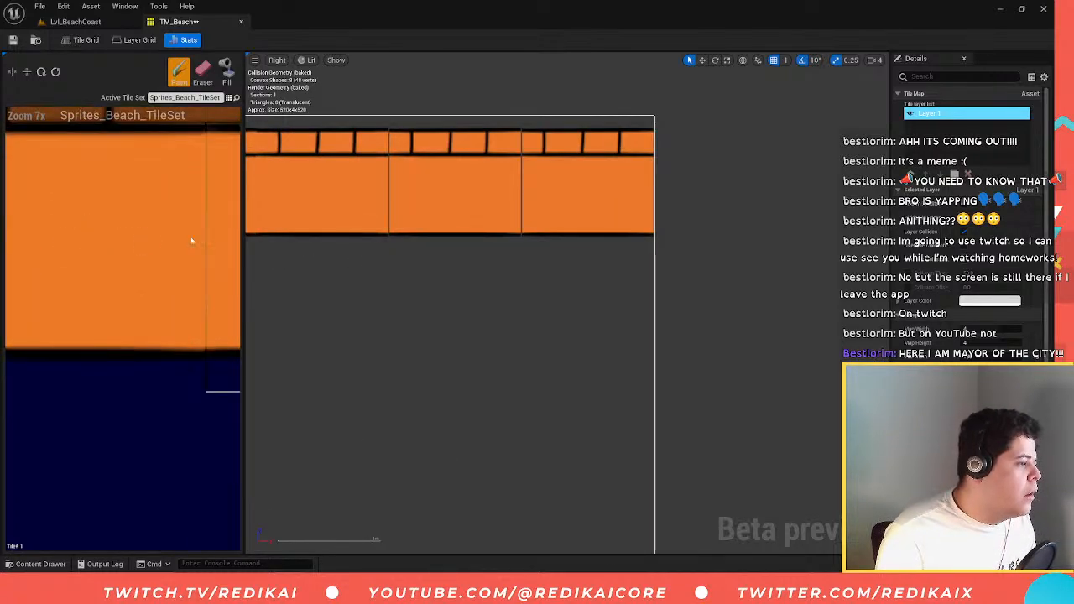
scroll(185, 237, down, 5)
scroll(235, 239, up, 5)
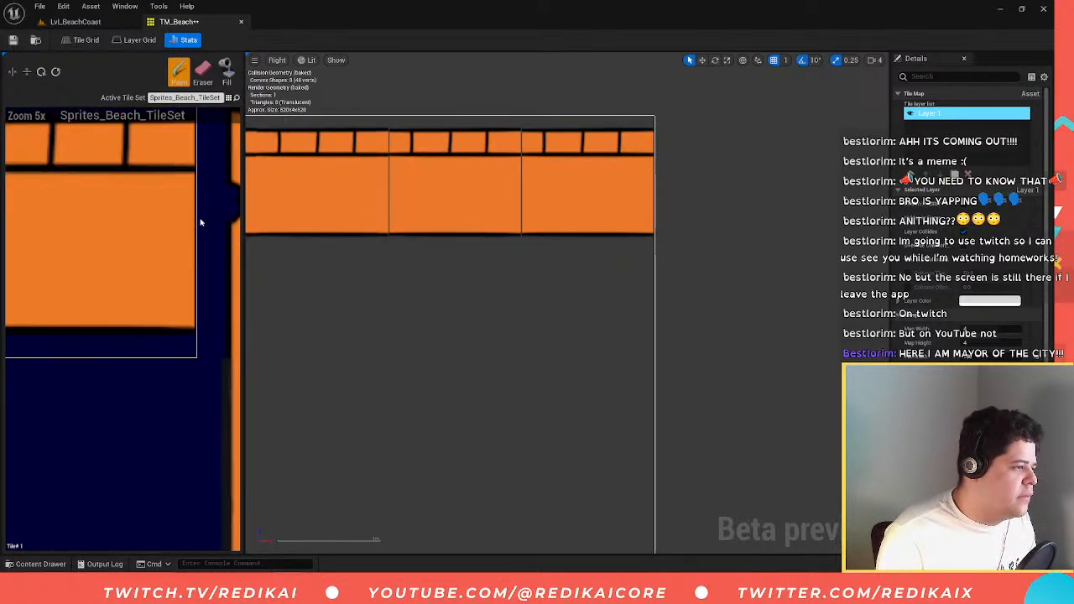
scroll(198, 190, up, 1)
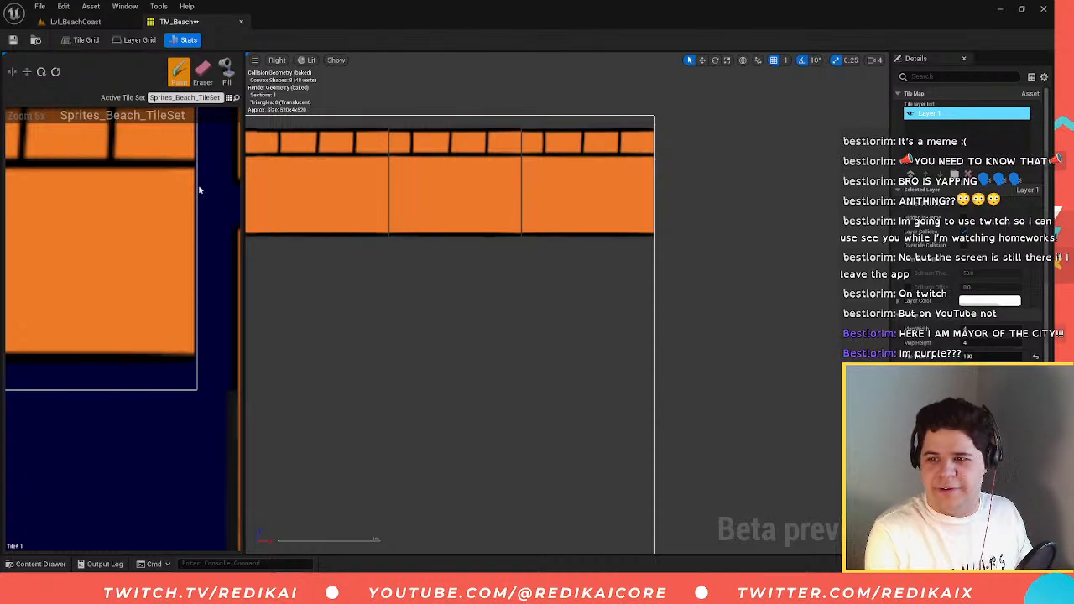
scroll(193, 163, up, 2)
scroll(193, 164, down, 1)
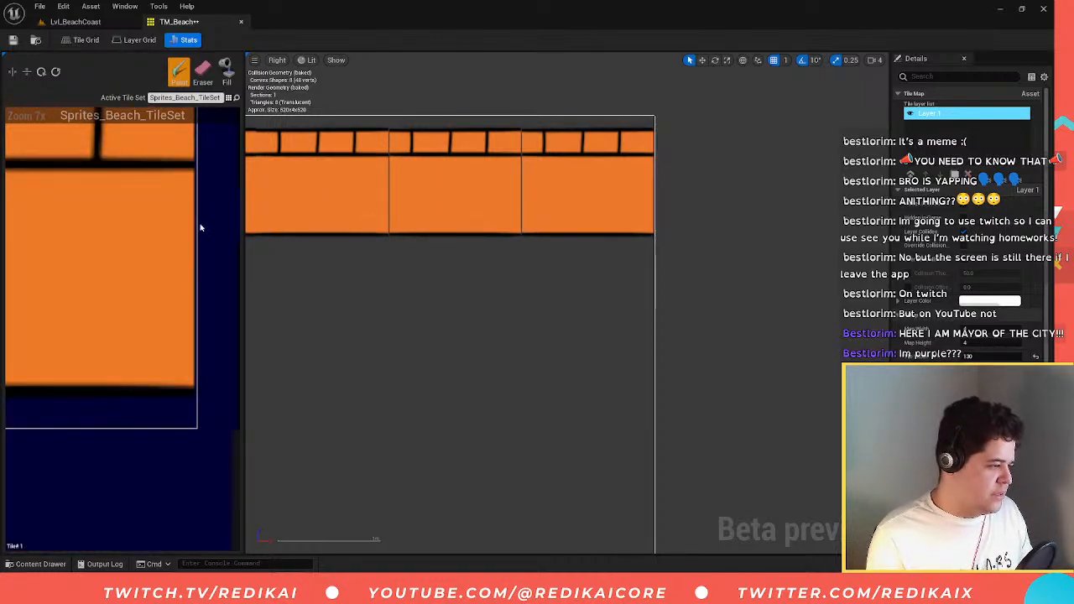
scroll(202, 231, down, 5)
scroll(199, 223, up, 8)
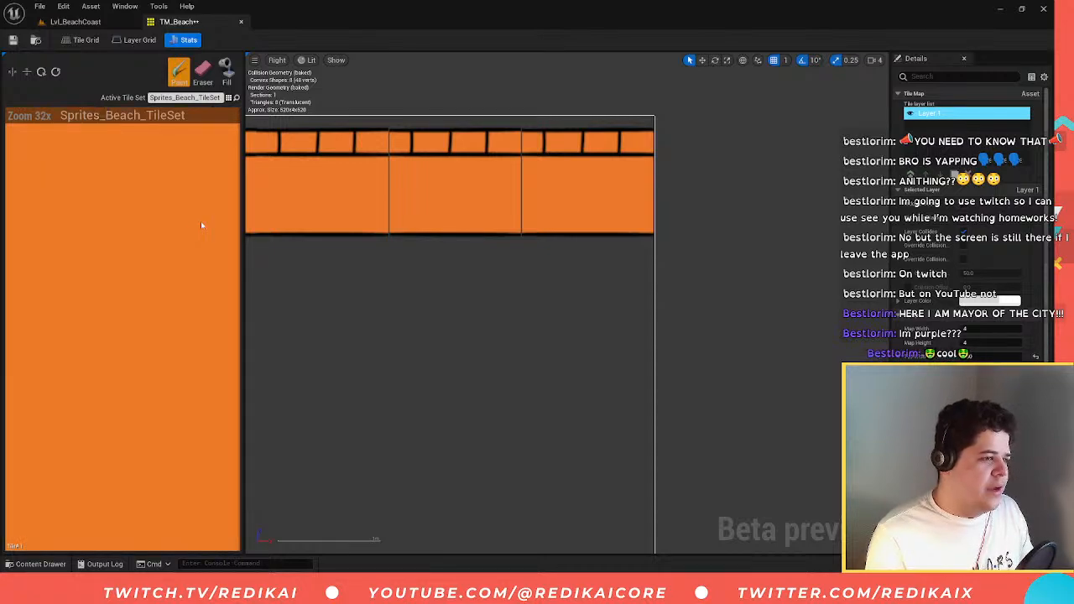
scroll(201, 225, down, 3)
scroll(208, 206, up, 3)
scroll(216, 206, down, 3)
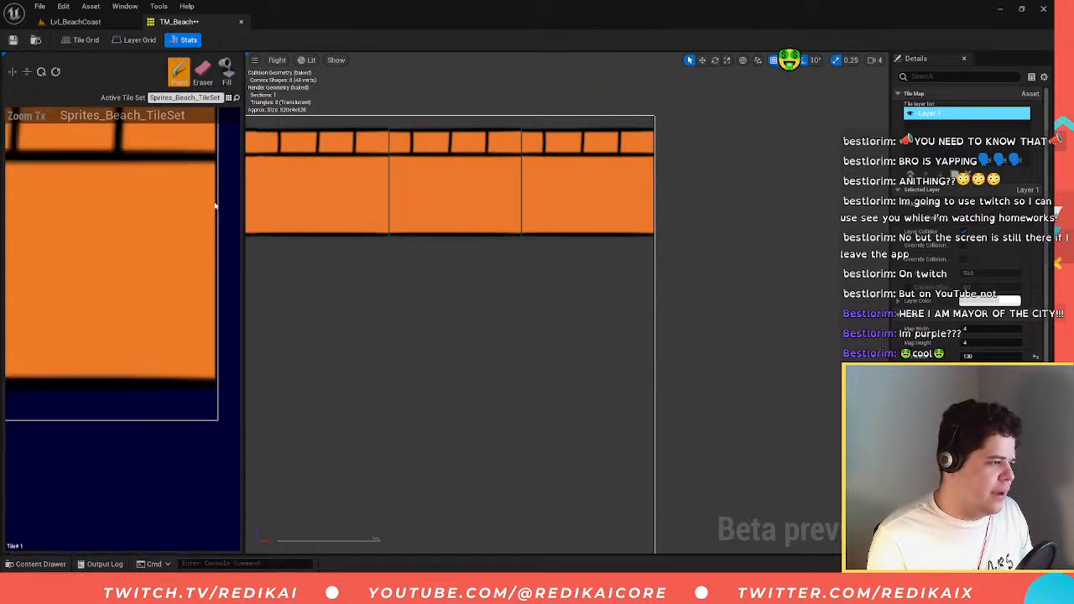
scroll(215, 206, down, 3)
scroll(210, 201, up, 3)
scroll(202, 197, down, 3)
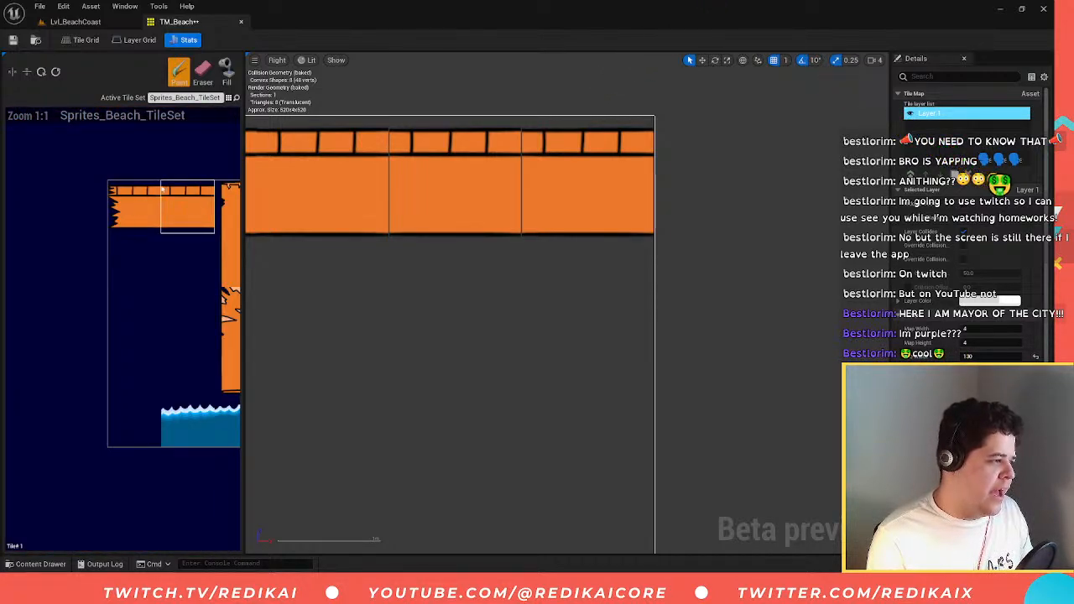
scroll(470, 238, down, 3)
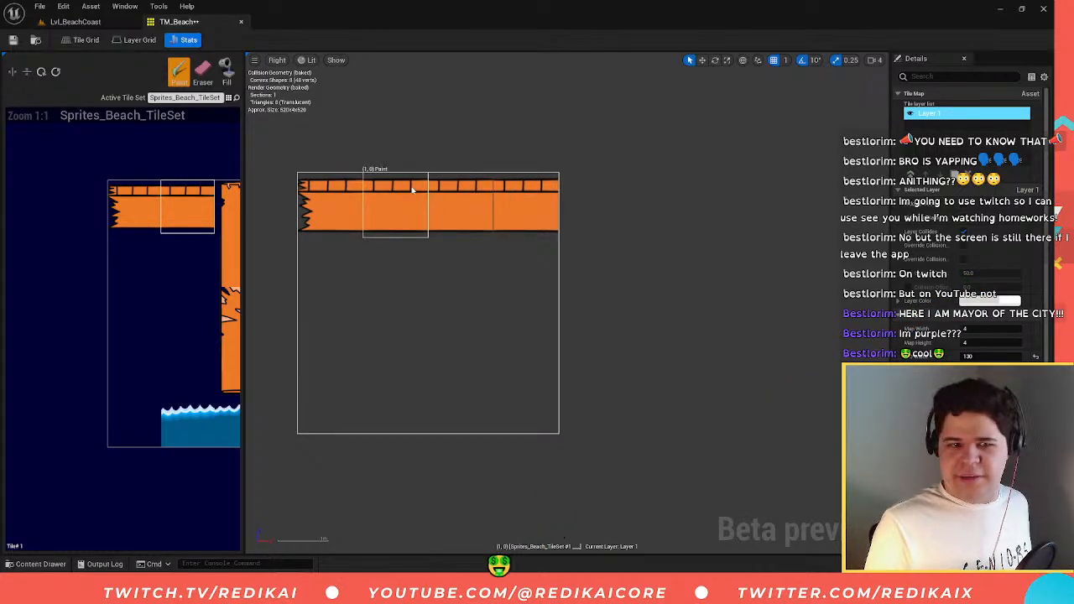
- Switch to the Sprites_Beach image in GIMP and inspect the plank's edge beside the broken pole top
click(75, 22)
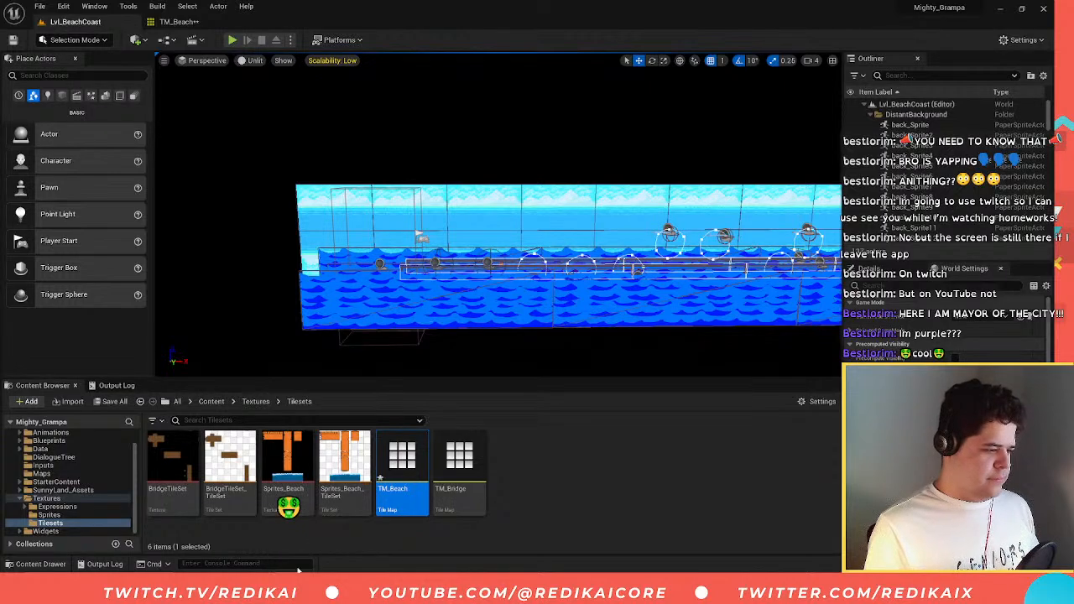
click(1003, 6)
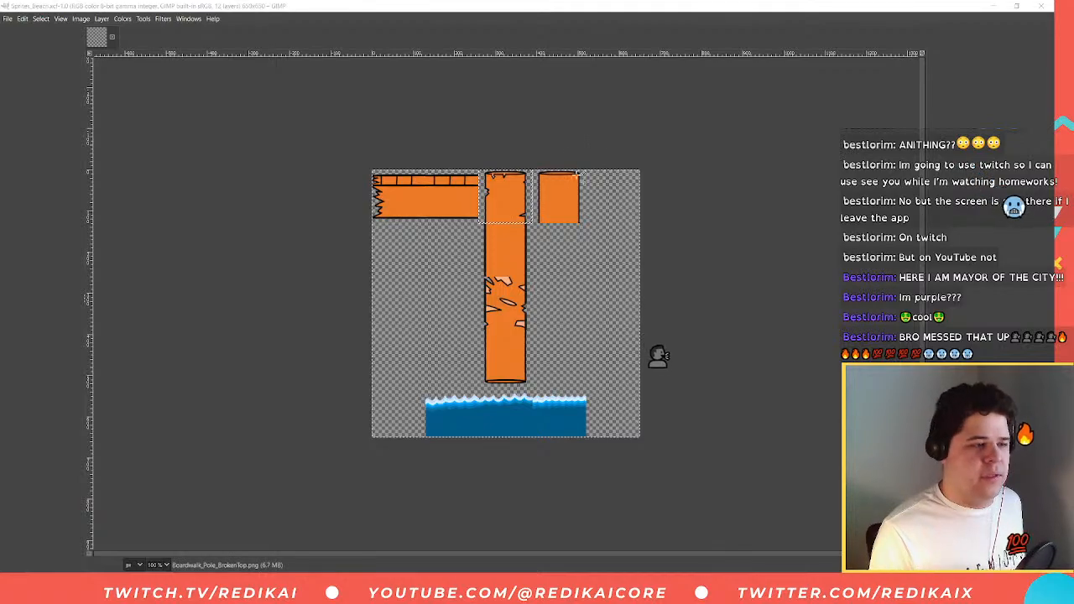
ctrl+scroll(379, 180, up, 7)
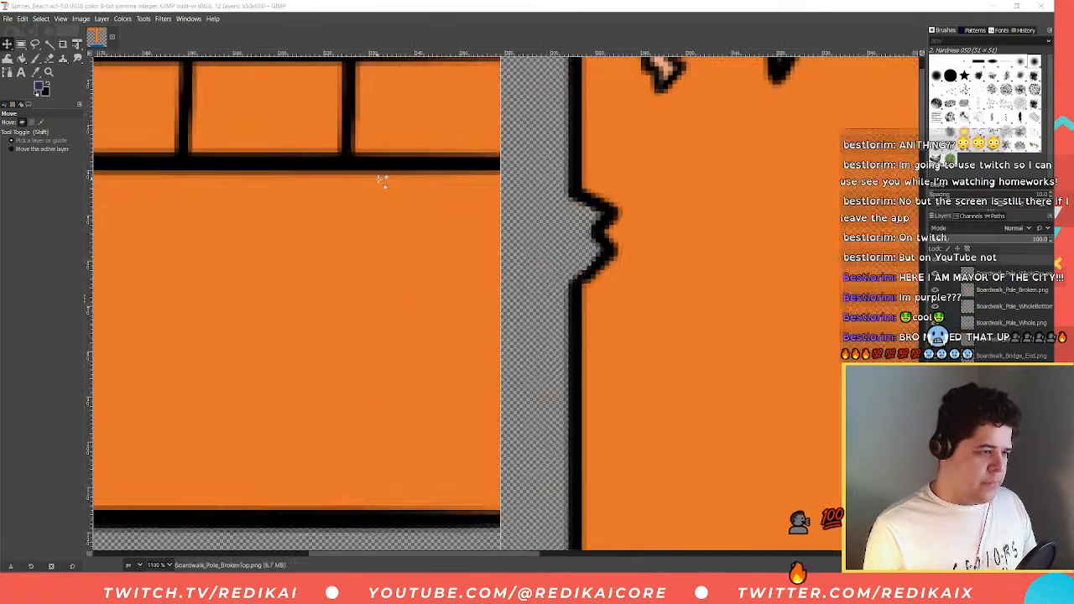
ctrl+scroll(378, 179, down, 5)
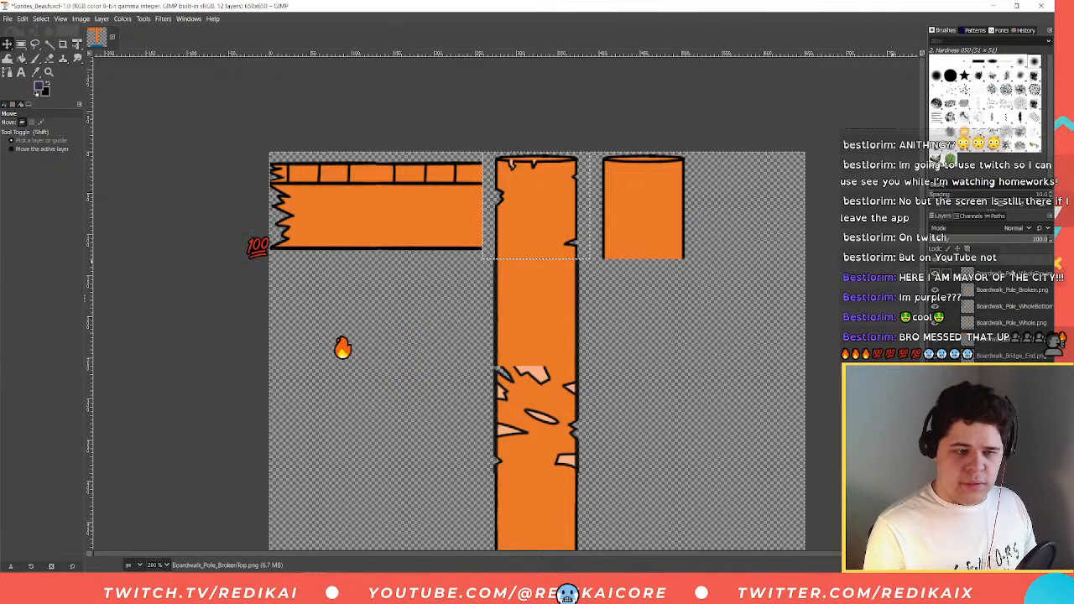
- Select the Boardwalk_Bridge_End layer and examine where it meets the middle plank
click(1012, 307)
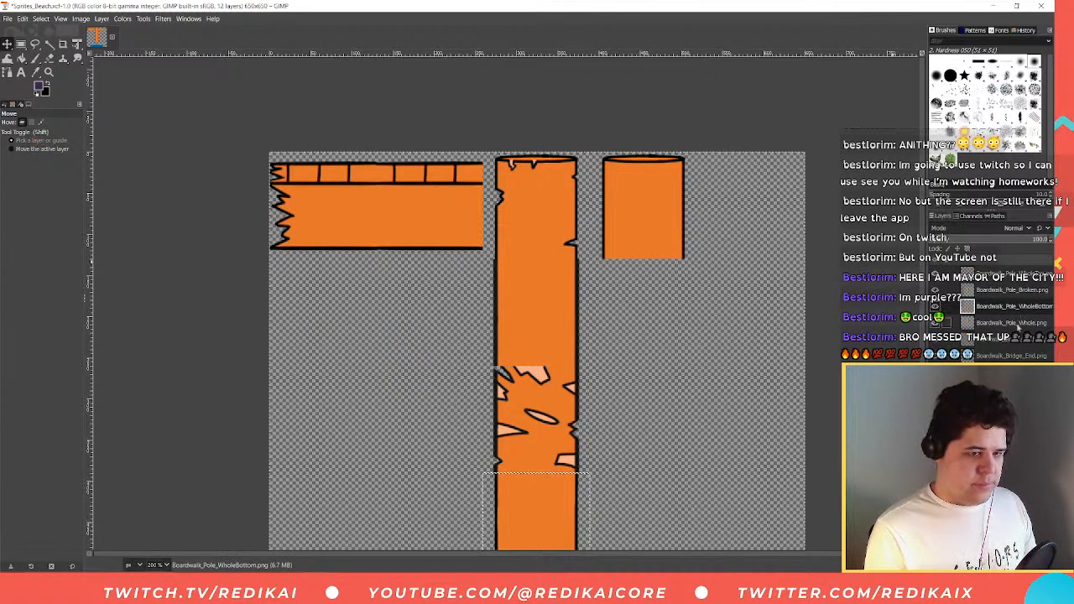
click(1022, 340)
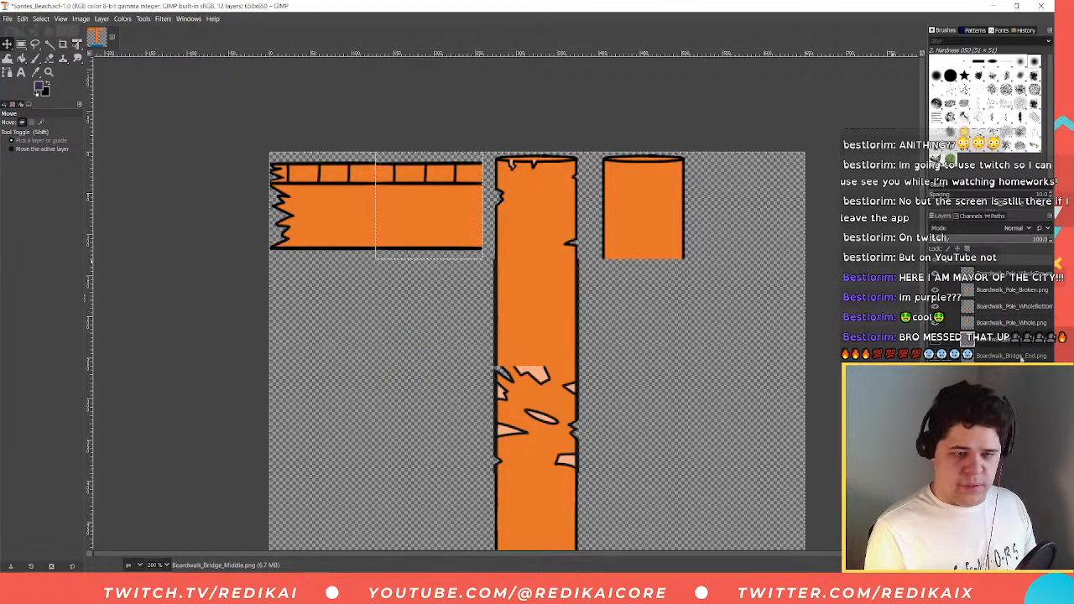
click(1023, 356)
ctrl+scroll(410, 197, up, 5)
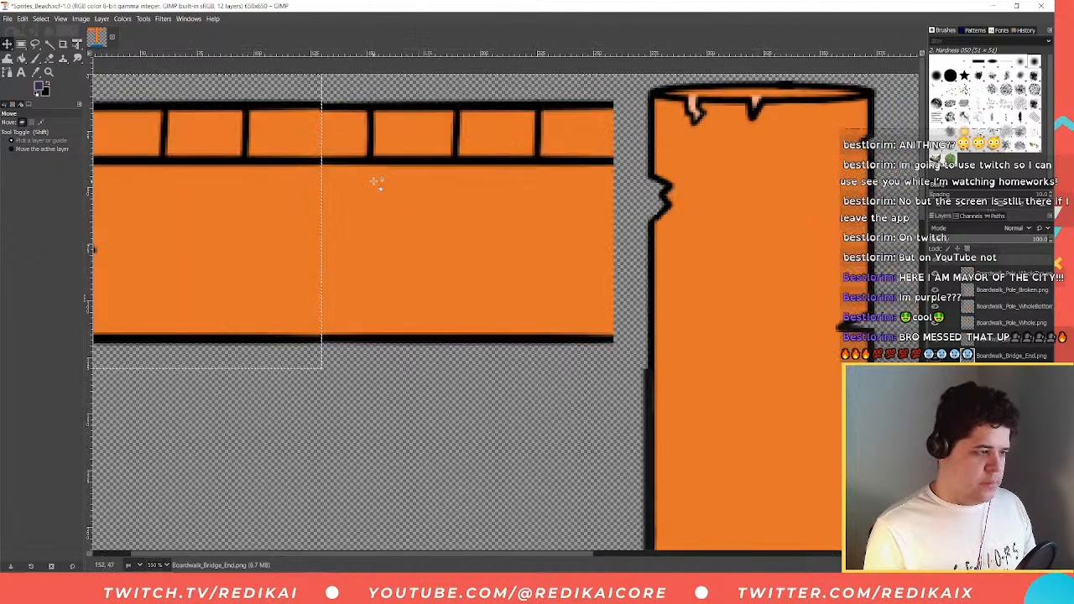
drag(411, 185, 413, 185)
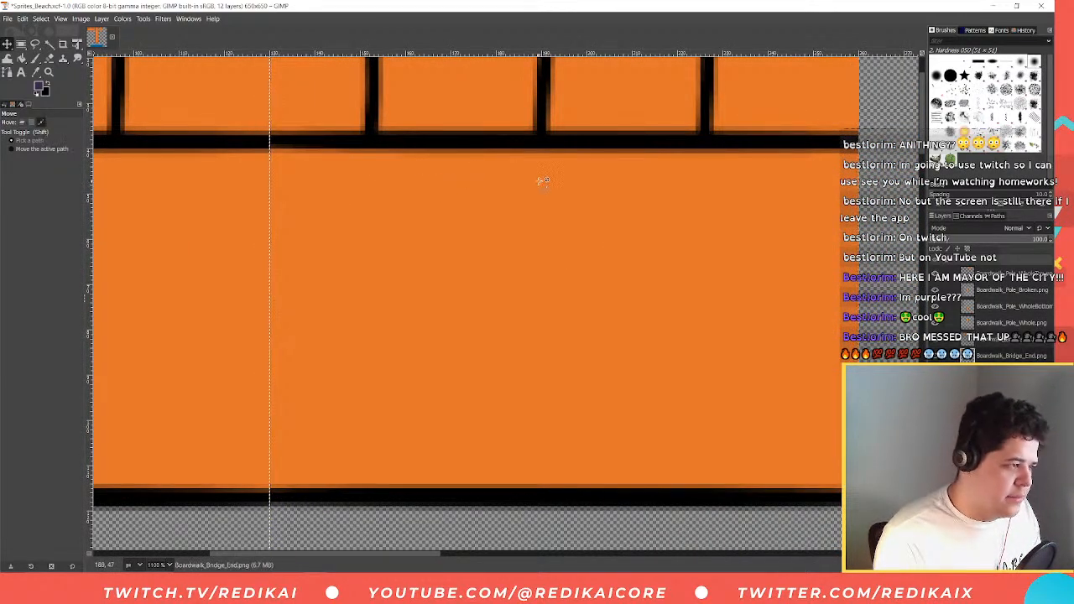
ctrl+scroll(540, 175, down, 2)
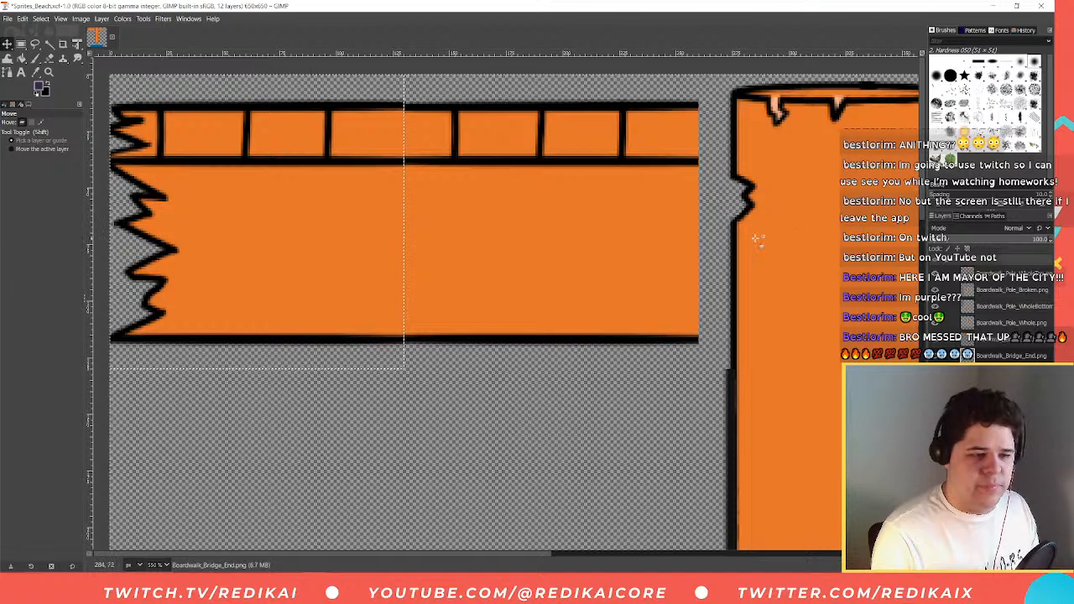
ctrl+scroll(764, 210, down, 3)
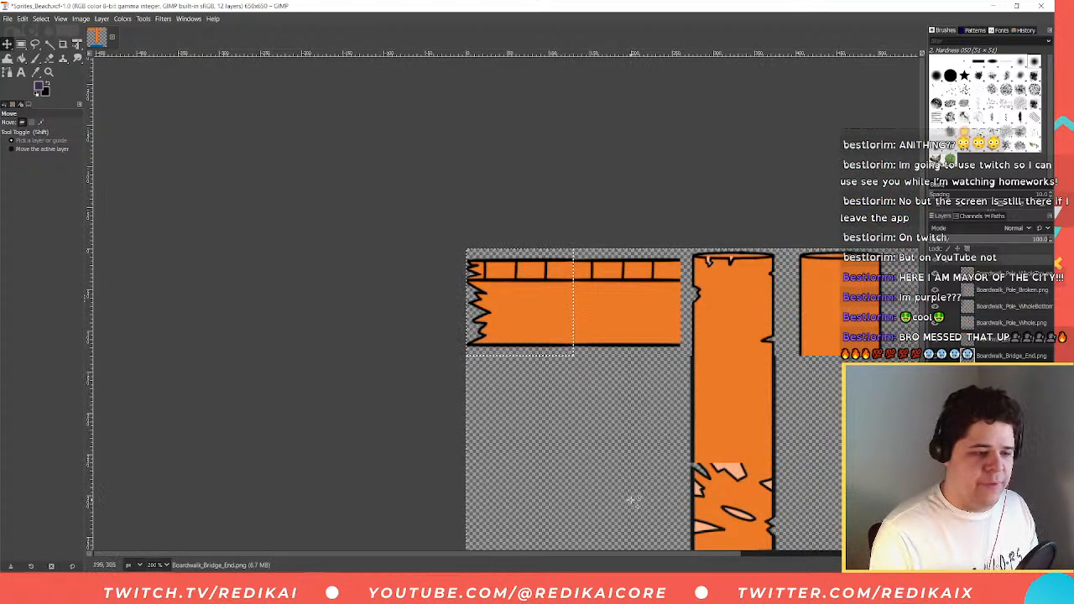
- Check the Boardwalk_Bridge_Middle layer's bounds against the neighbouring pole-top and whole-pole pieces
scroll(614, 547, right, 5)
scroll(548, 225, down, 4)
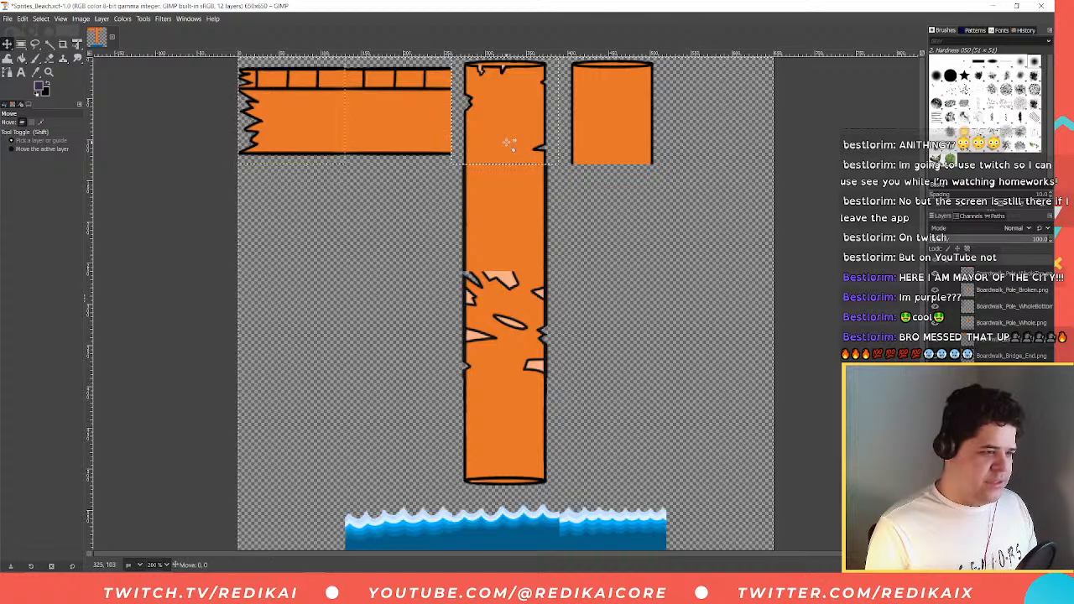
click(989, 343)
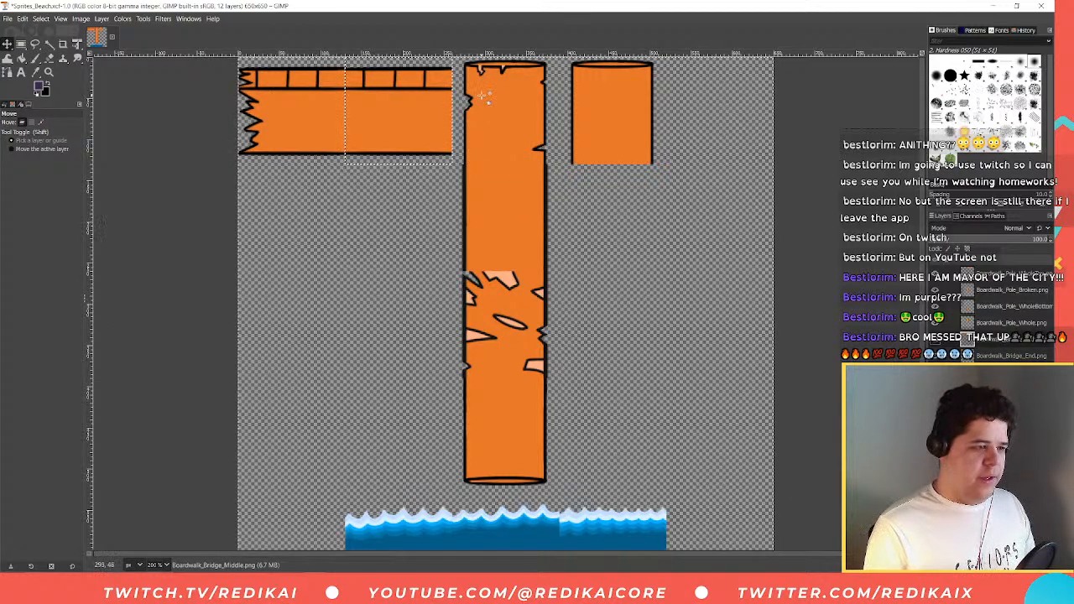
ctrl+scroll(484, 99, up, 3)
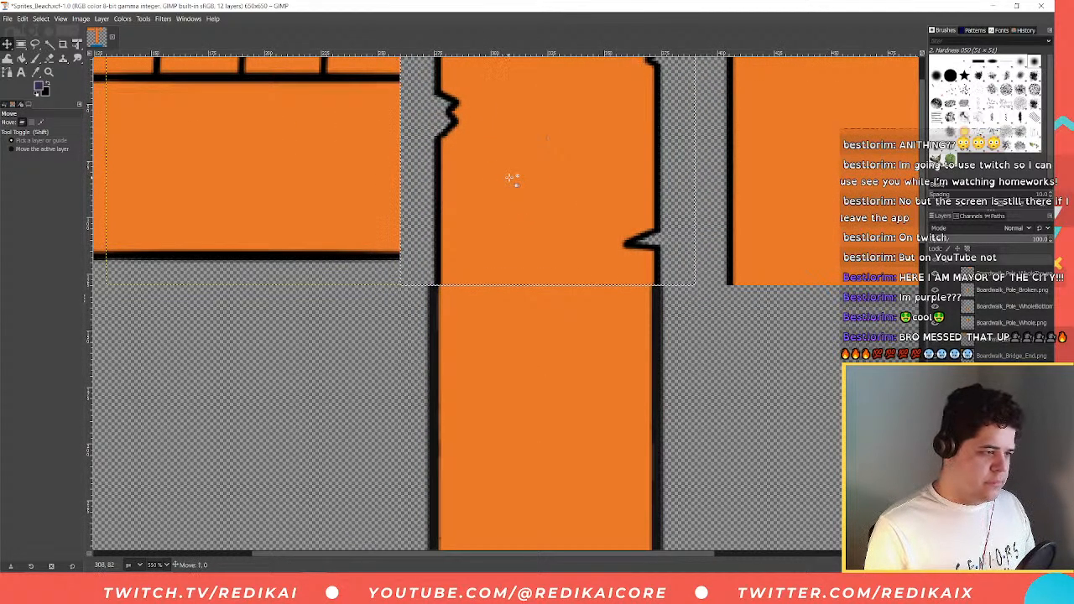
ctrl+scroll(599, 235, down, 1)
ctrl+scroll(599, 235, down, 2)
click(604, 289)
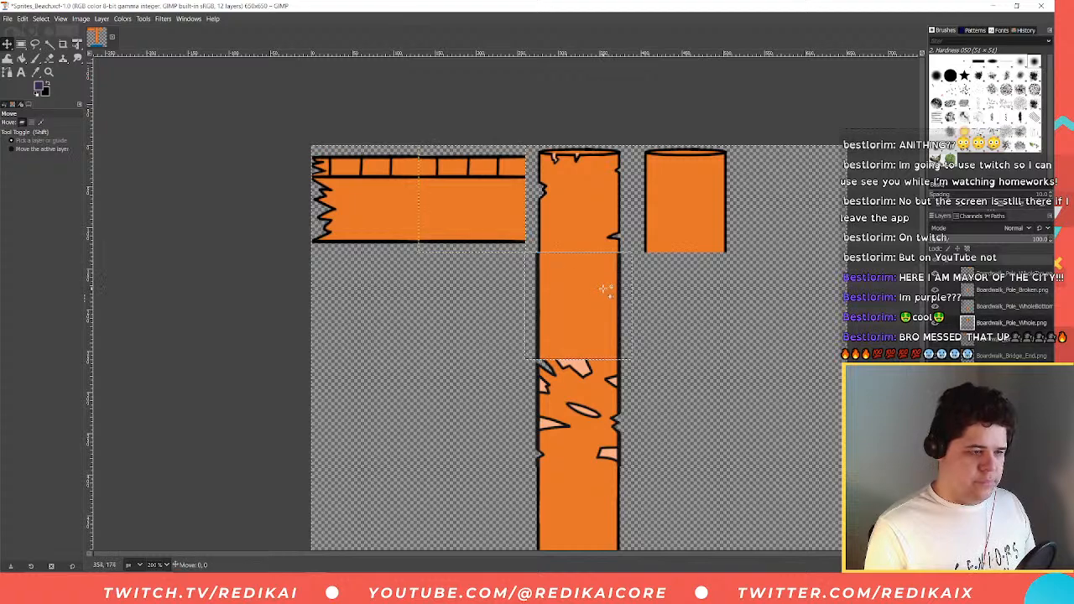
- Check the bounds of the bridge end and pole layers one by one, finishing on Boardwalk_Pole_Whole
click(1002, 356)
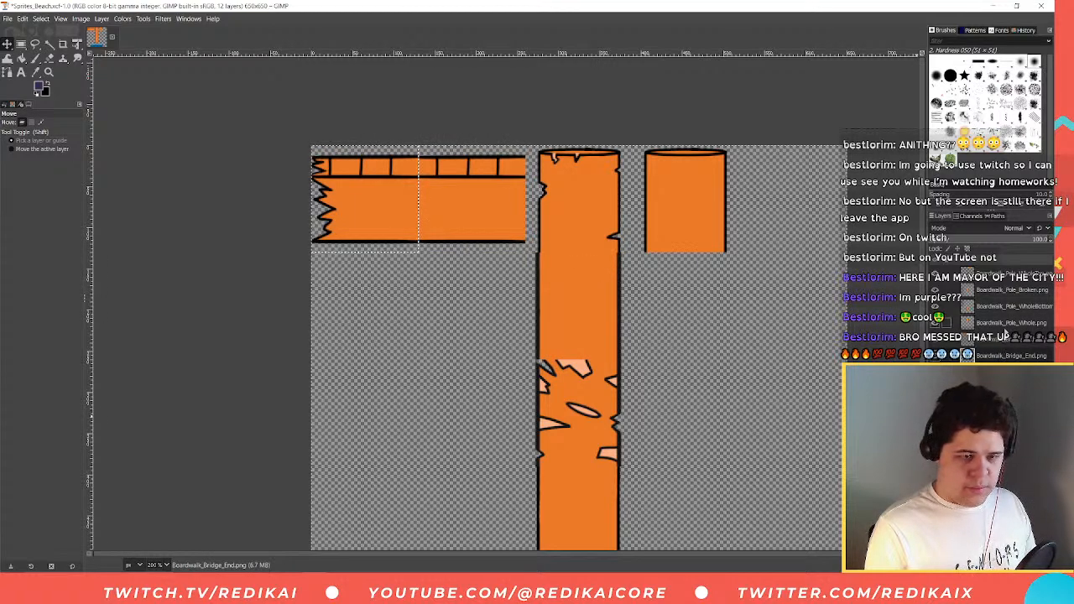
click(1007, 306)
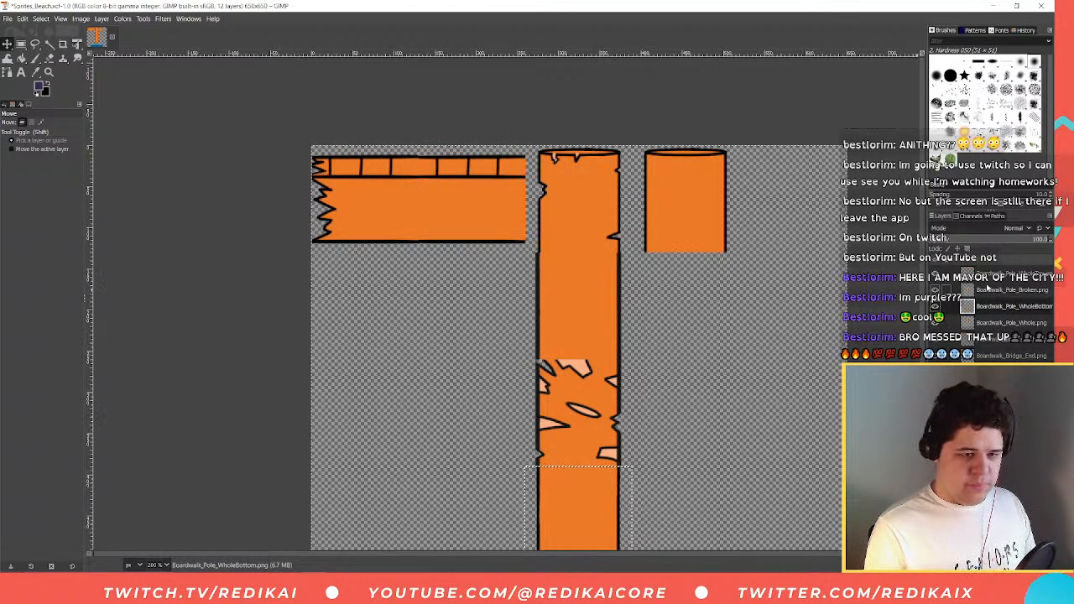
click(1001, 289)
click(1008, 274)
click(1011, 289)
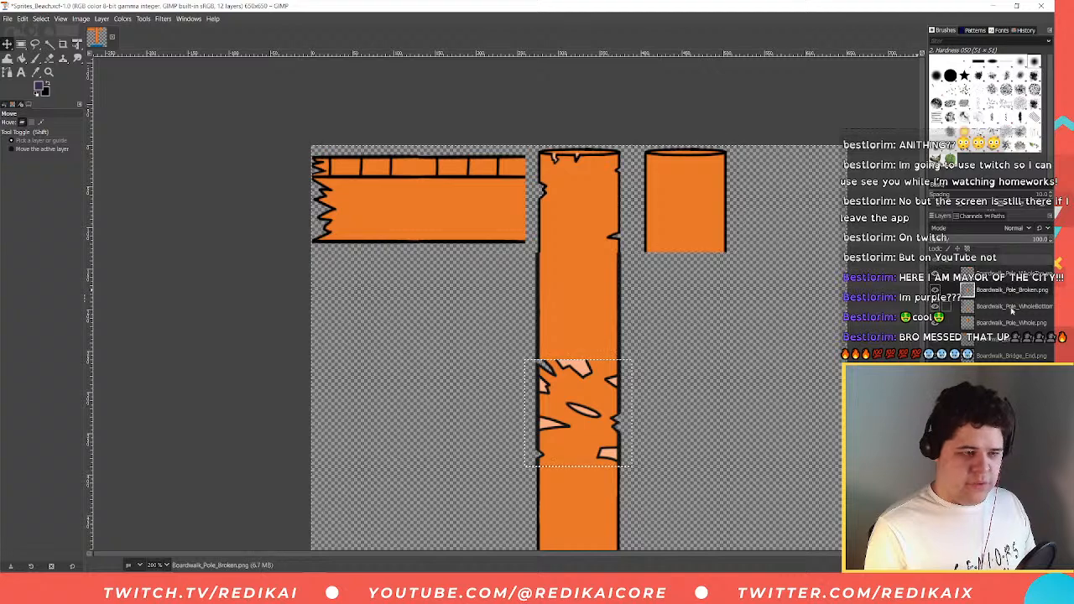
click(1013, 307)
click(1015, 324)
ctrl+scroll(587, 282, up, 2)
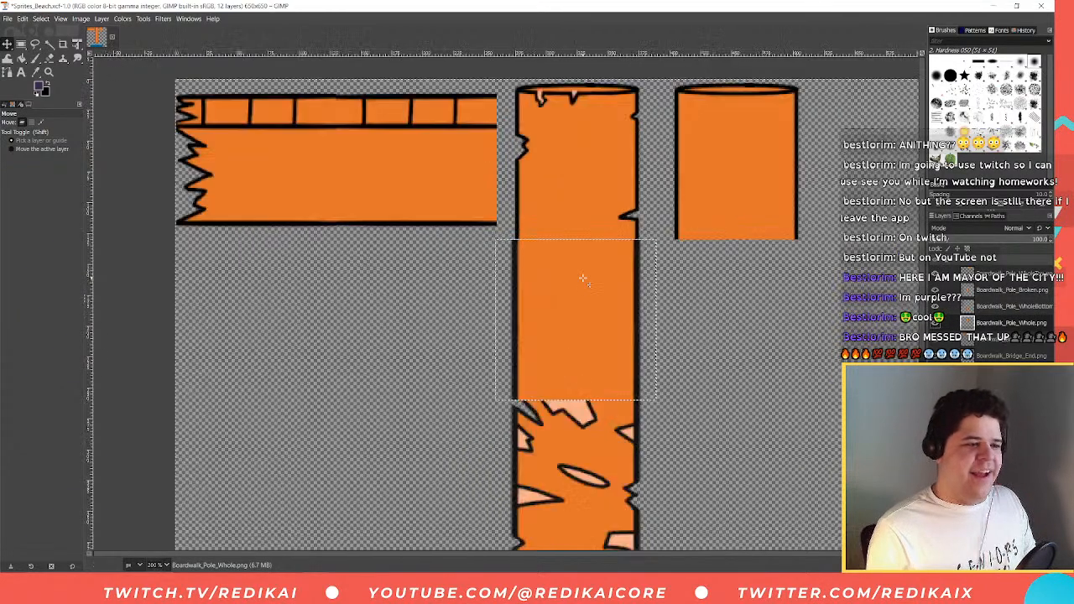
- Nudge the Boardwalk_Pole_Whole layer 1 pixel to the right beneath the broken pole top
click(1024, 355)
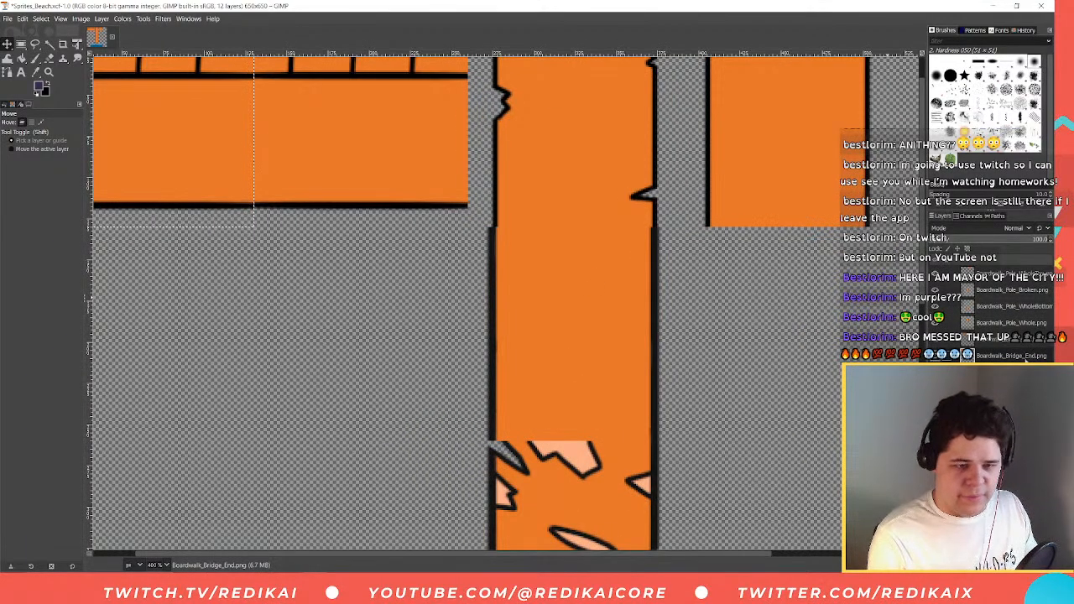
click(1015, 340)
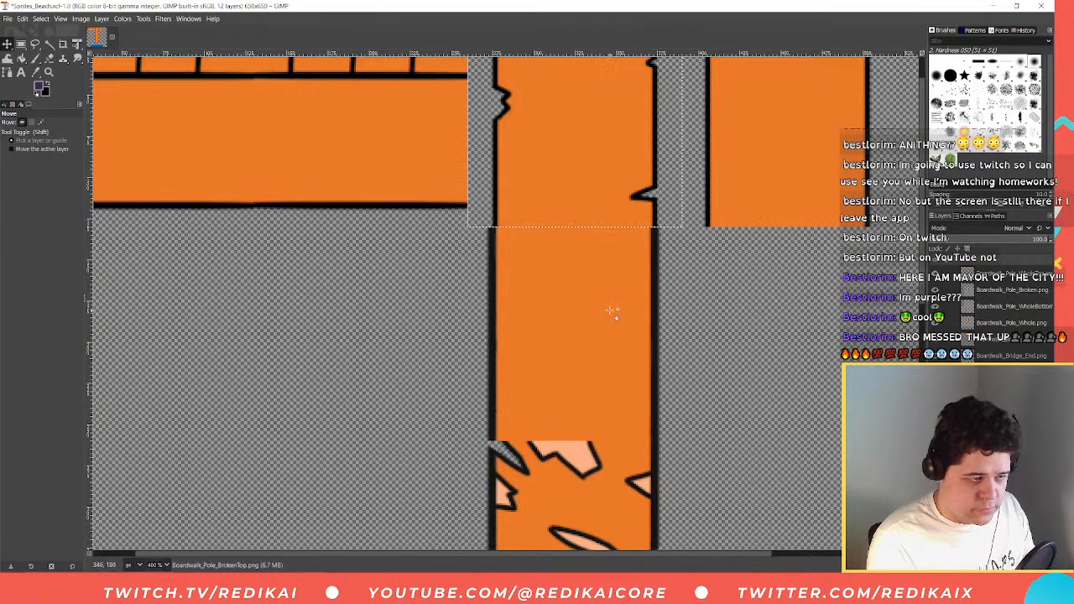
ctrl+scroll(611, 311, up, 2)
key(Right)
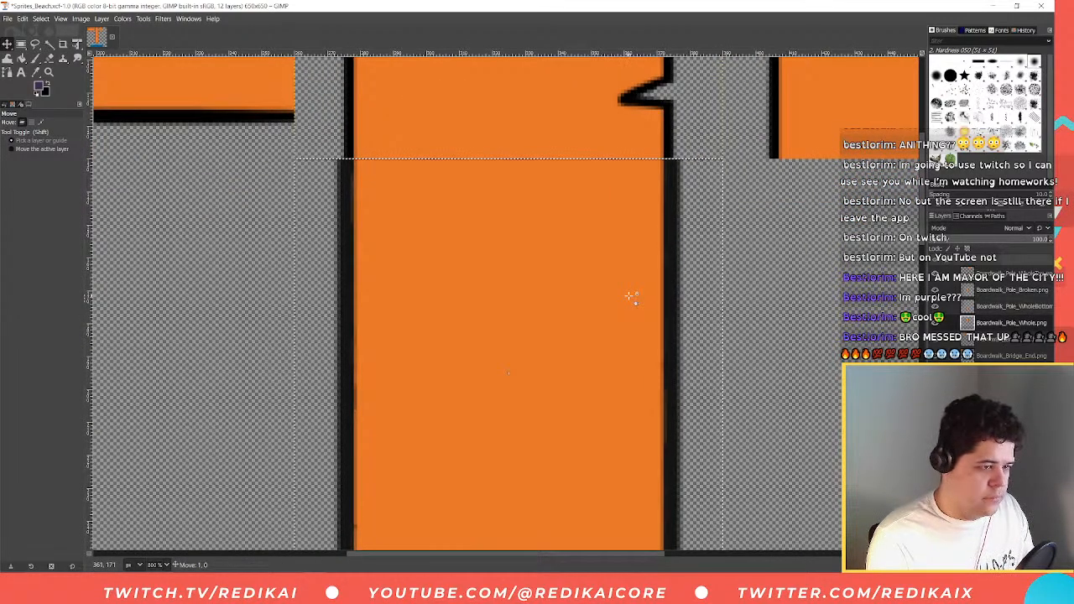
- Nudge the Boardwalk_Pole_Broken and Boardwalk_Pole_WholeBottom layers 1 pixel to the right
scroll(631, 296, up, 3)
ctrl+scroll(628, 300, down, 1)
ctrl+scroll(625, 403, up, 3)
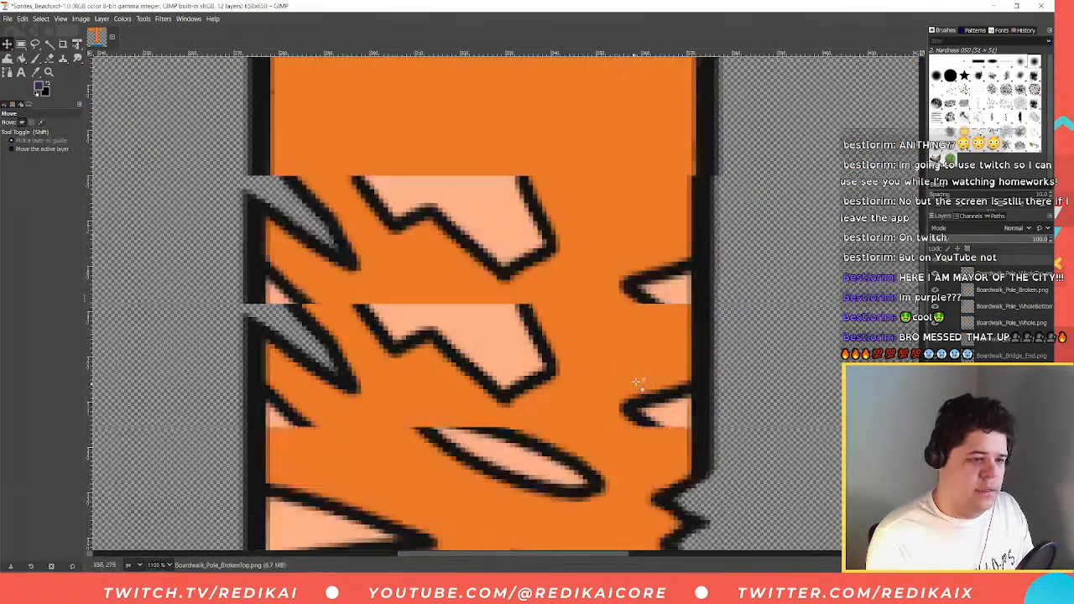
ctrl+scroll(637, 382, down, 2)
ctrl+scroll(635, 370, down, 2)
click(633, 357)
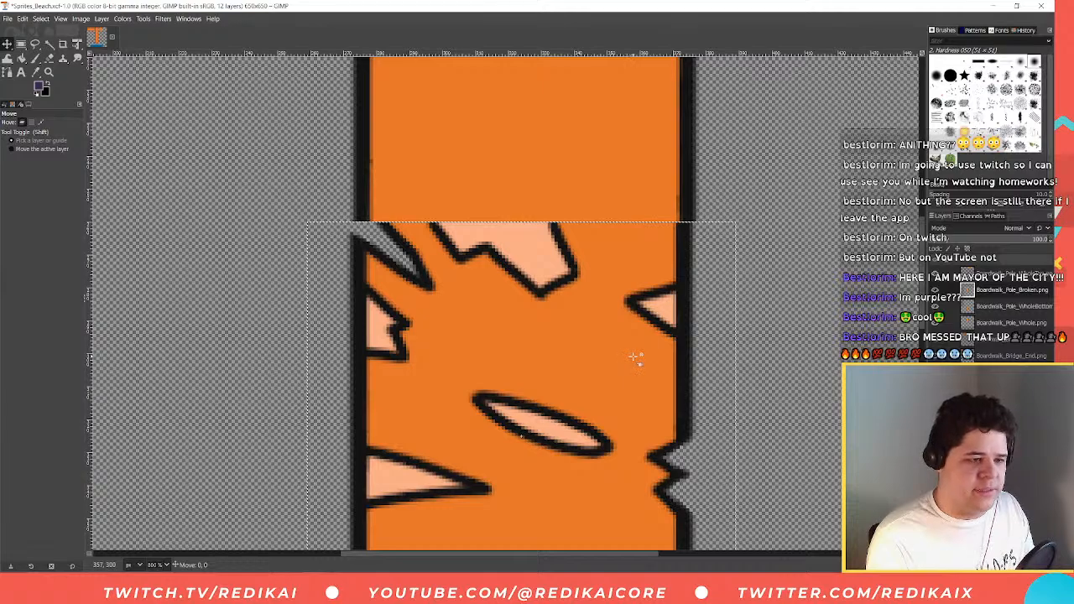
scroll(637, 353, down, 5)
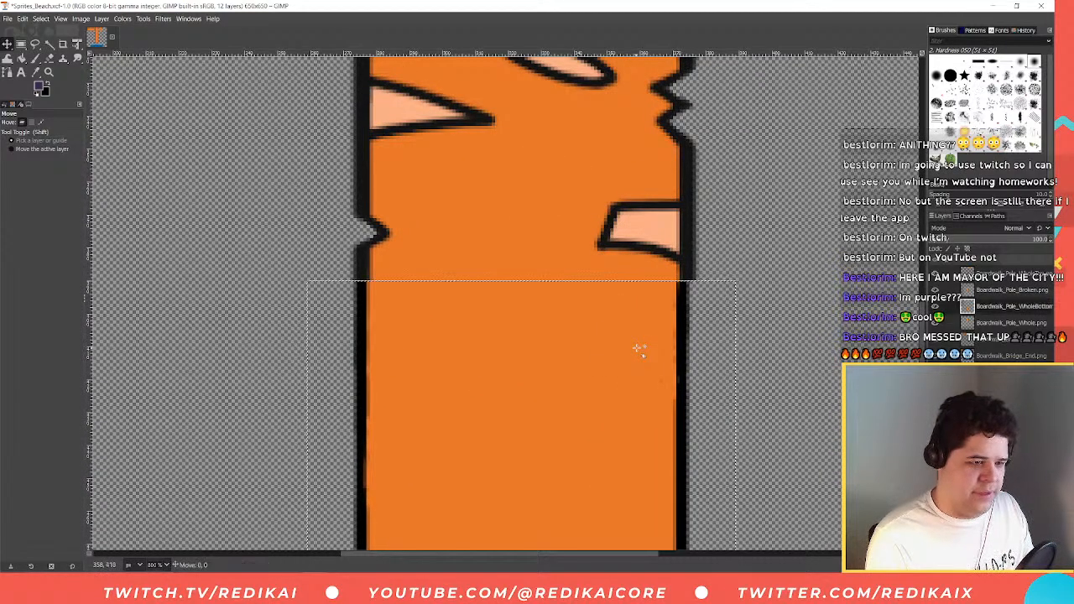
scroll(642, 353, down, 5)
scroll(646, 344, up, 5)
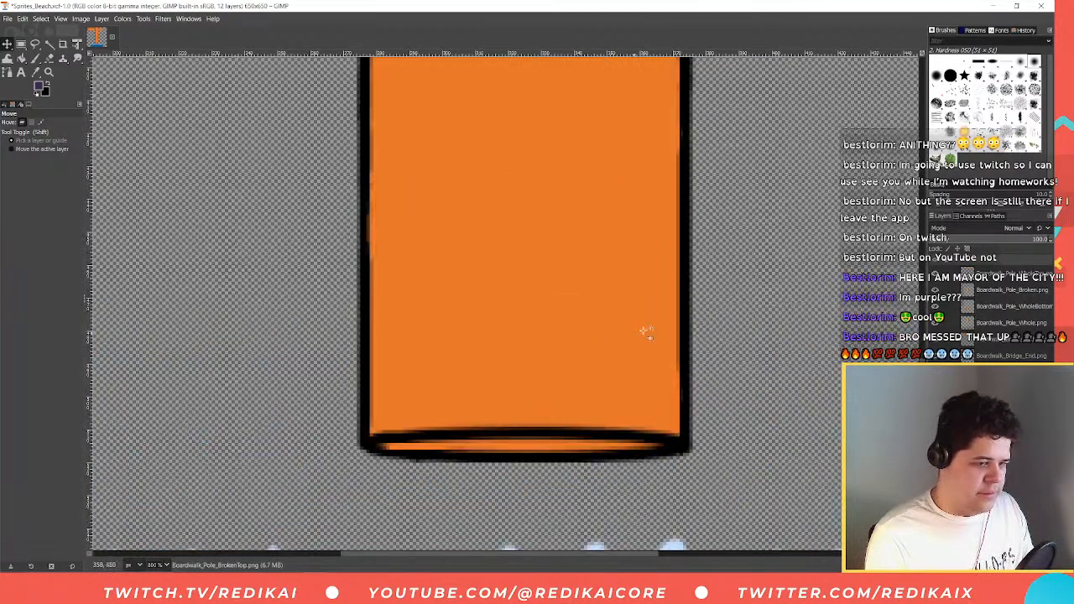
click(988, 353)
scroll(757, 322, up, 7)
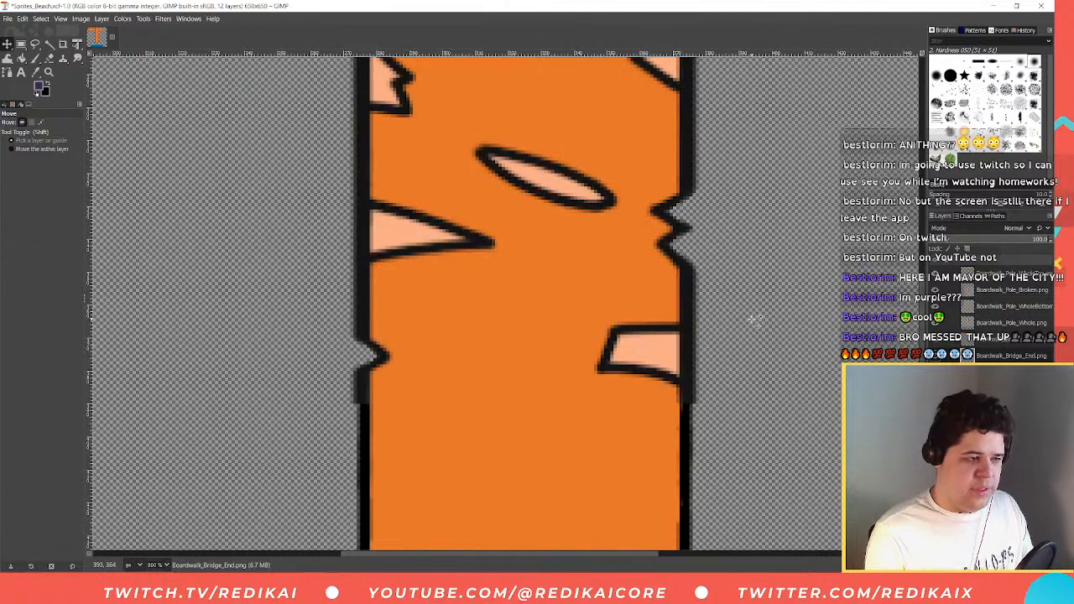
- Compare the outlines of the whole and broken pole pieces where they meet, checking each layer's bounds
ctrl+scroll(754, 321, down, 3)
ctrl+scroll(740, 269, down, 5)
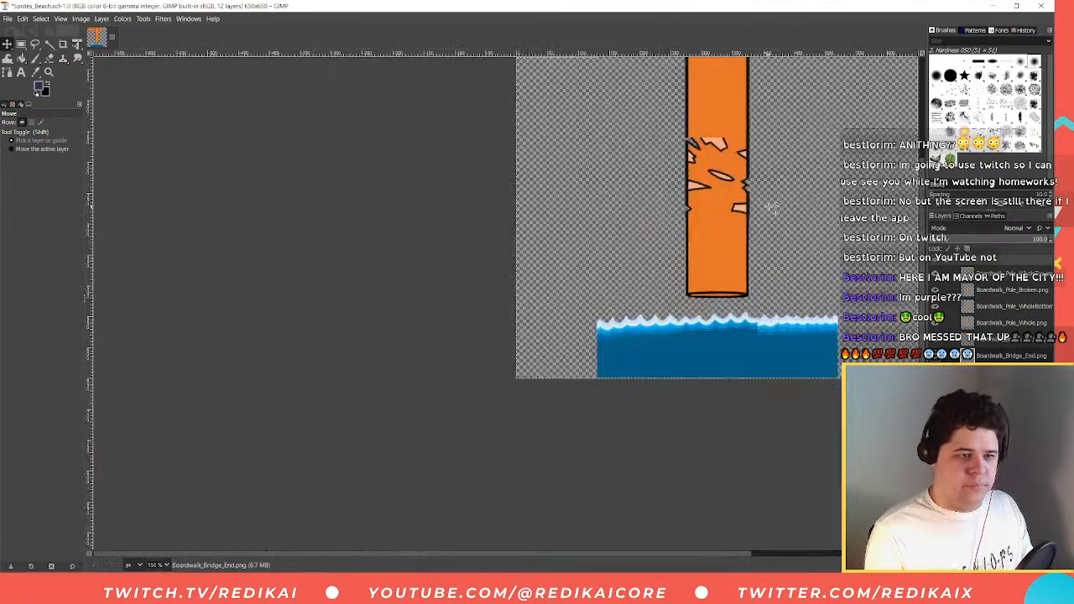
ctrl+scroll(808, 139, up, 4)
click(1003, 324)
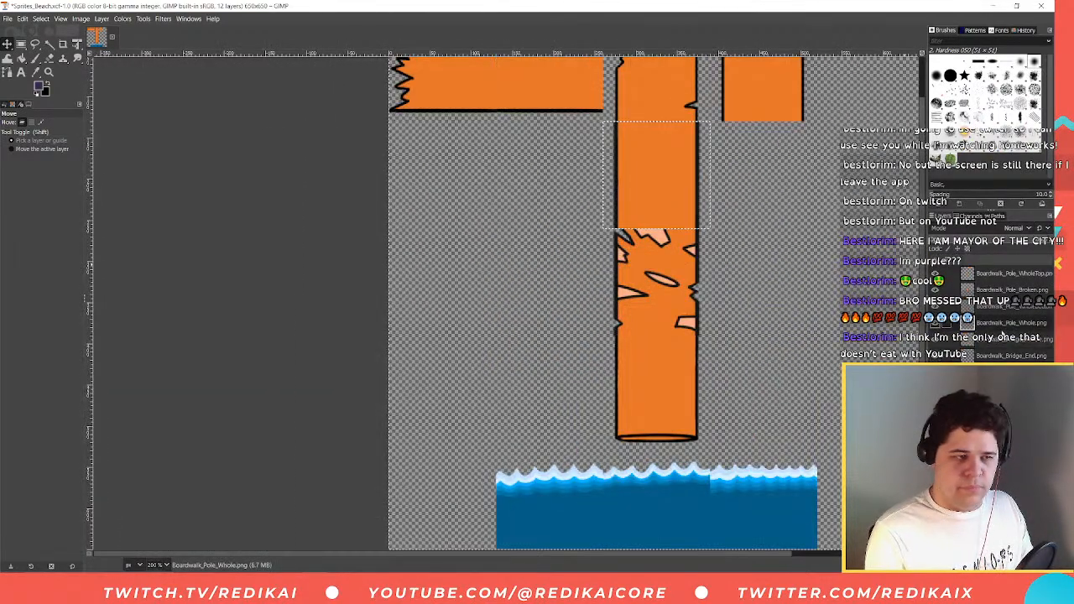
ctrl+scroll(636, 282, up, 4)
ctrl+scroll(660, 293, down, 2)
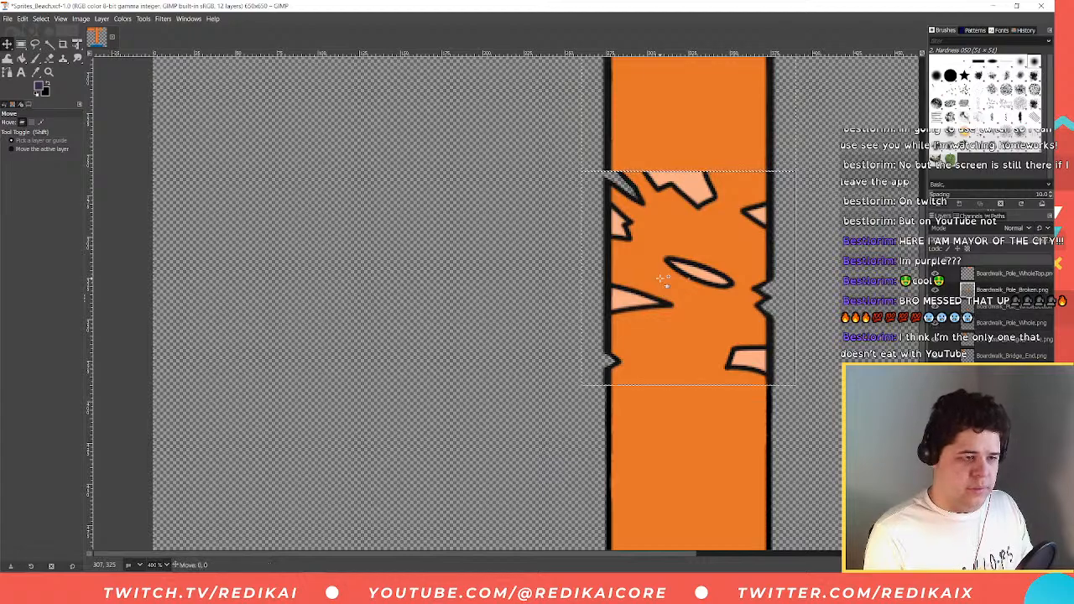
ctrl+scroll(662, 282, up, 1)
ctrl+scroll(704, 172, up, 2)
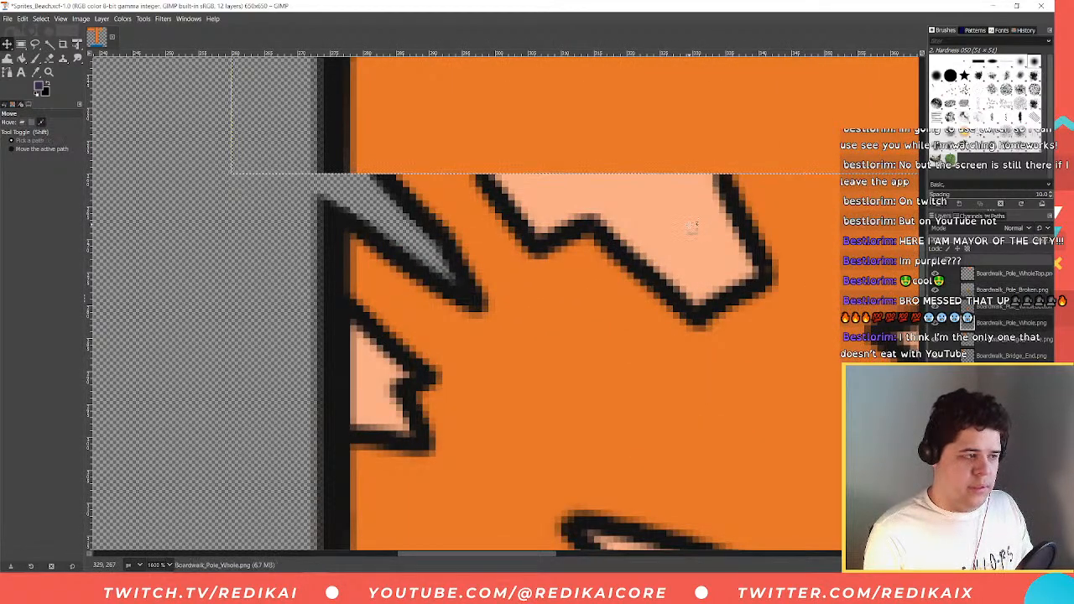
ctrl+scroll(696, 227, down, 4)
ctrl+scroll(696, 411, up, 4)
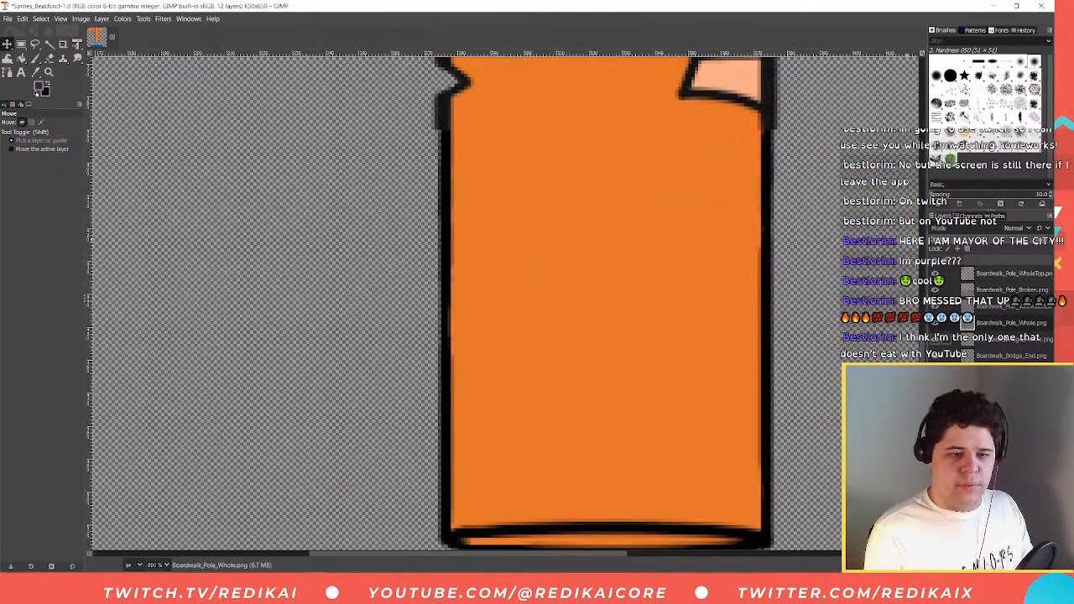
- Select the Boardwalk_Pole_WholeBottom layer and examine its join with the broken piece and its place on the whole sheet
click(997, 307)
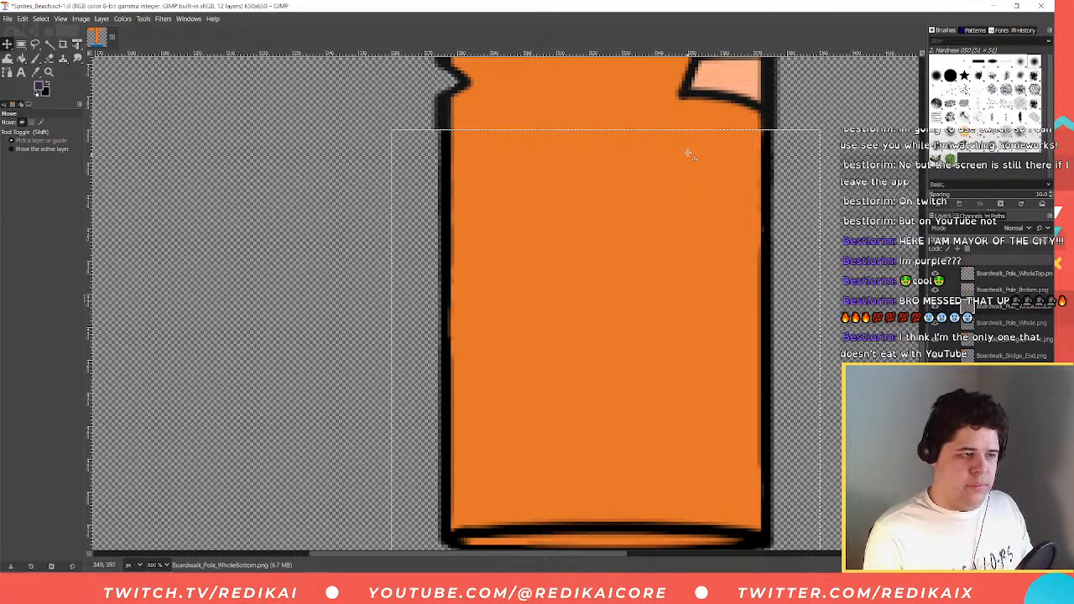
drag(688, 153, 684, 115)
ctrl+scroll(739, 201, down, 4)
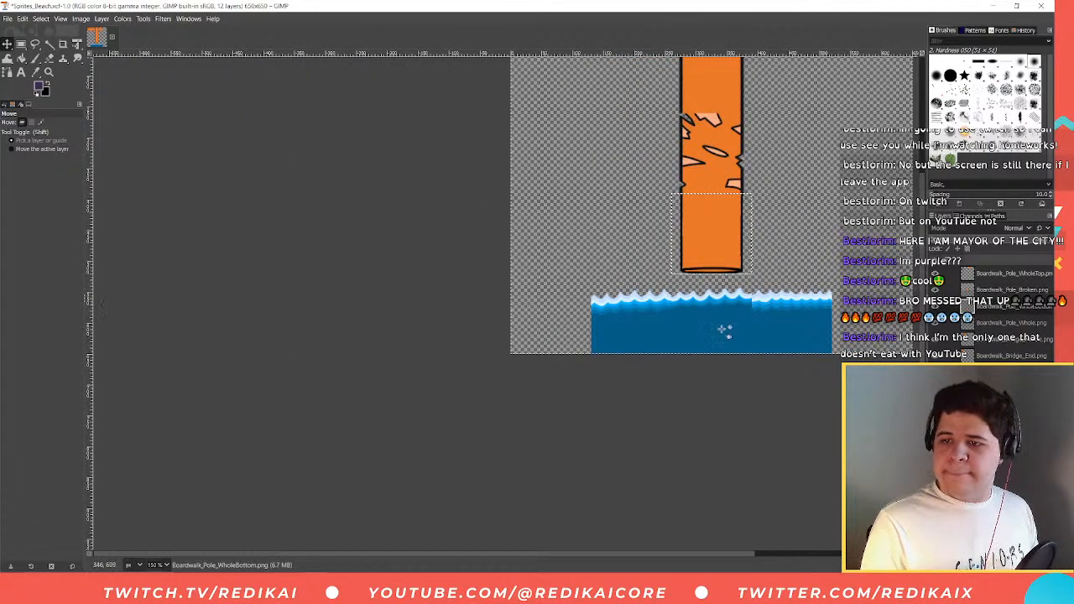
scroll(714, 334, up, 3)
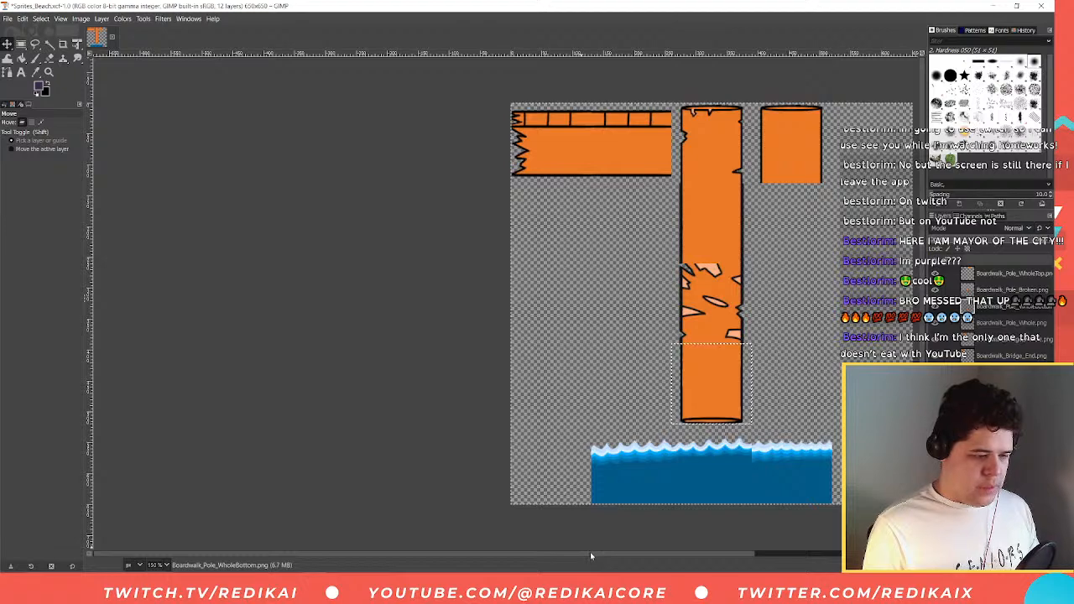
scroll(590, 554, right, 3)
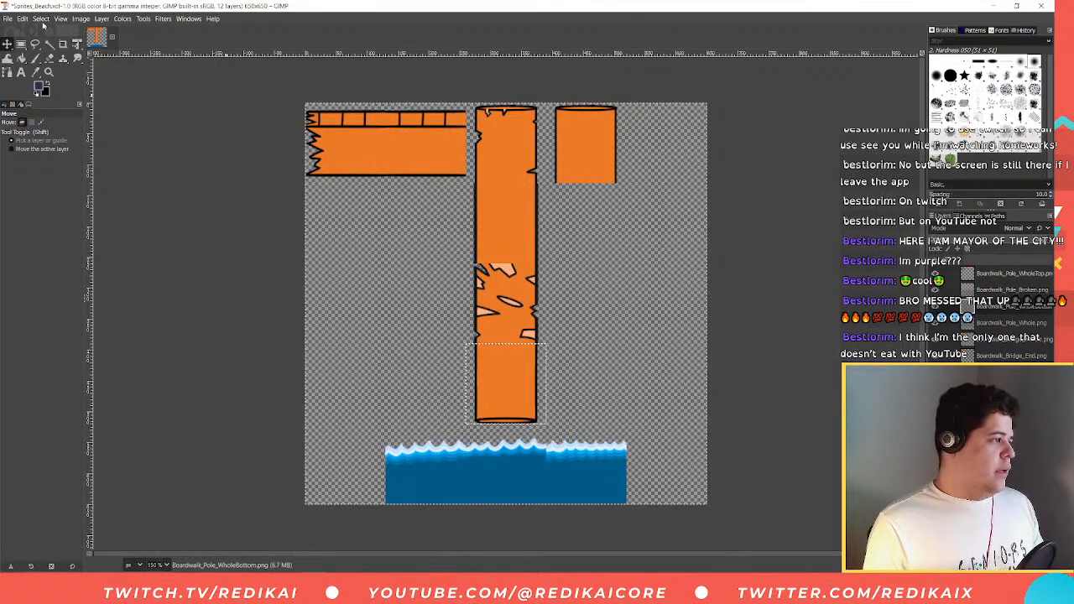
- Export the image as Sprites_Beach.png in the Beach Assets folder, replacing the existing file
click(7, 19)
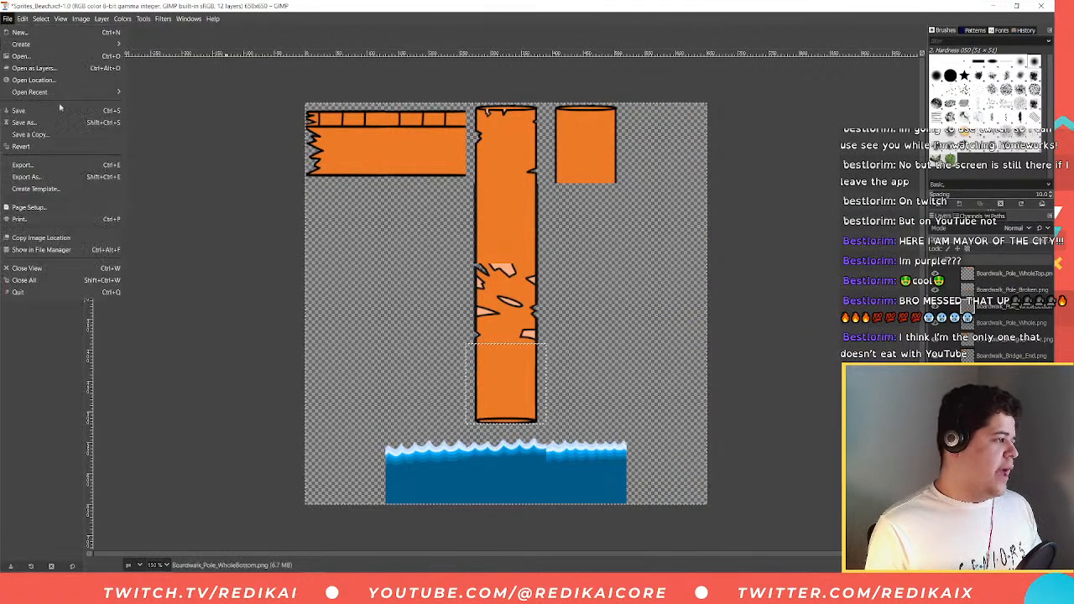
click(73, 165)
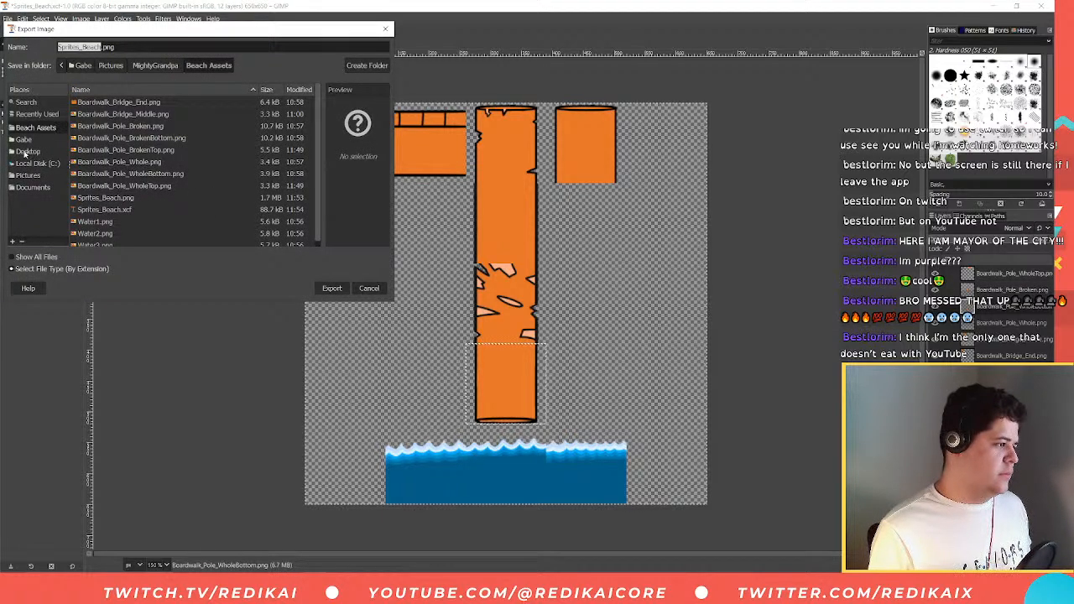
click(342, 288)
click(256, 209)
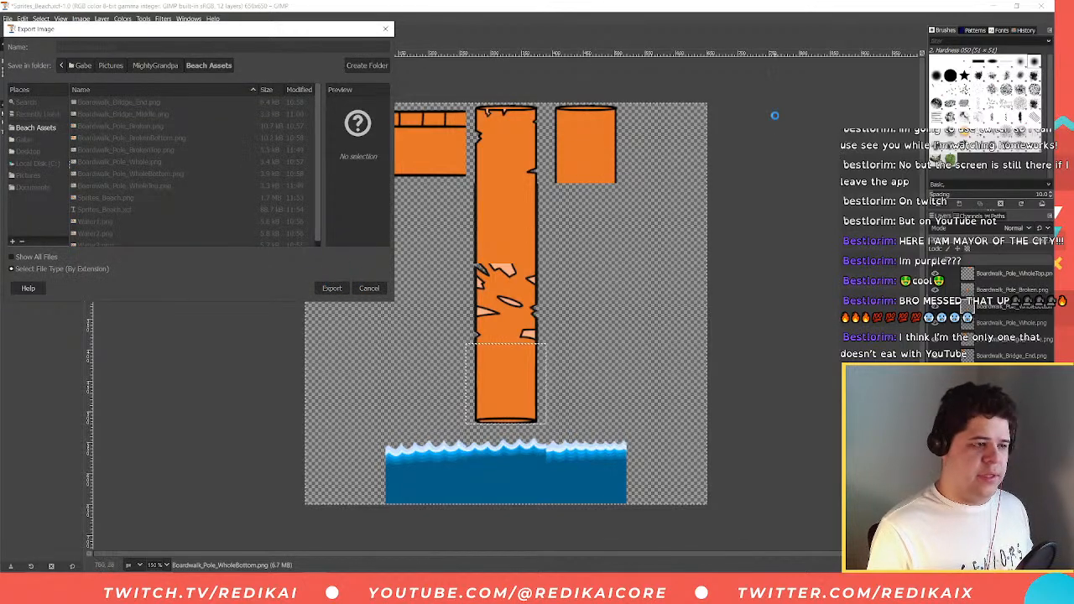
click(541, 411)
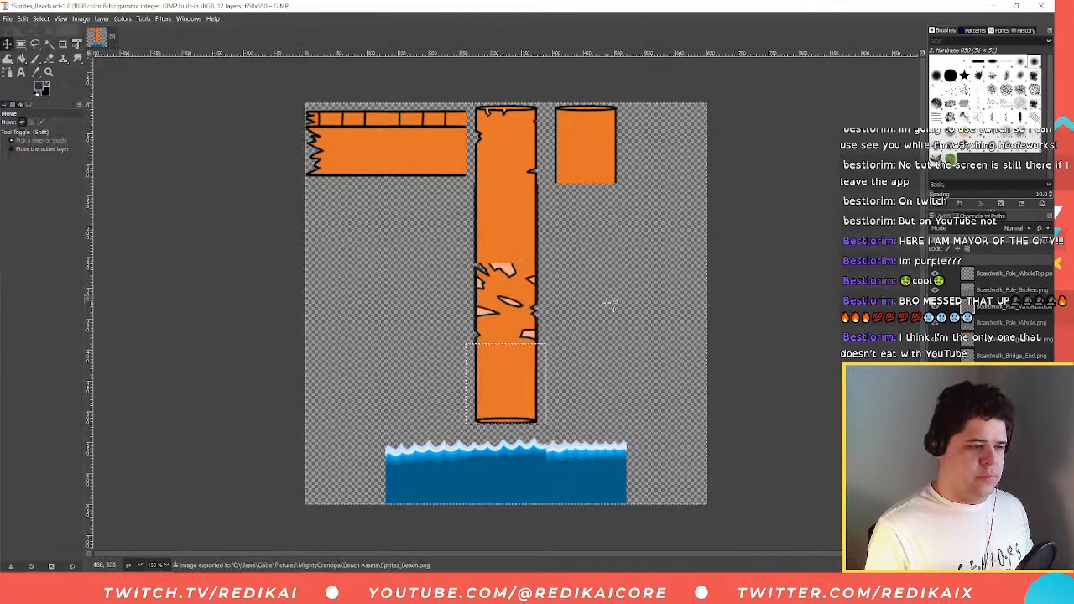
- Export the image again over Sprites_Beach.png with the PNG compression level at 0
click(22, 18)
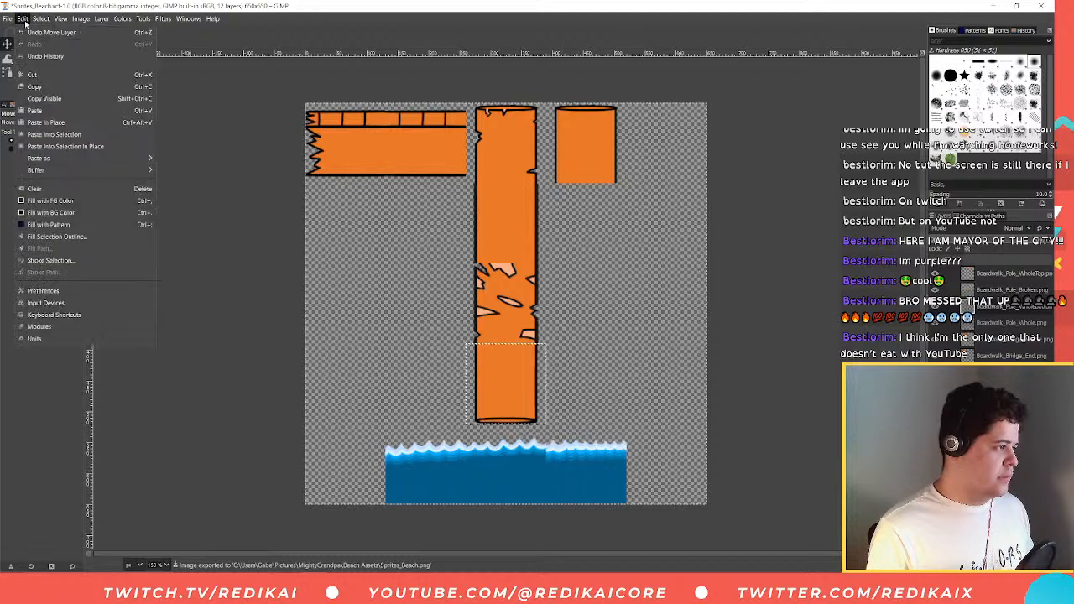
mouse_move(6, 19)
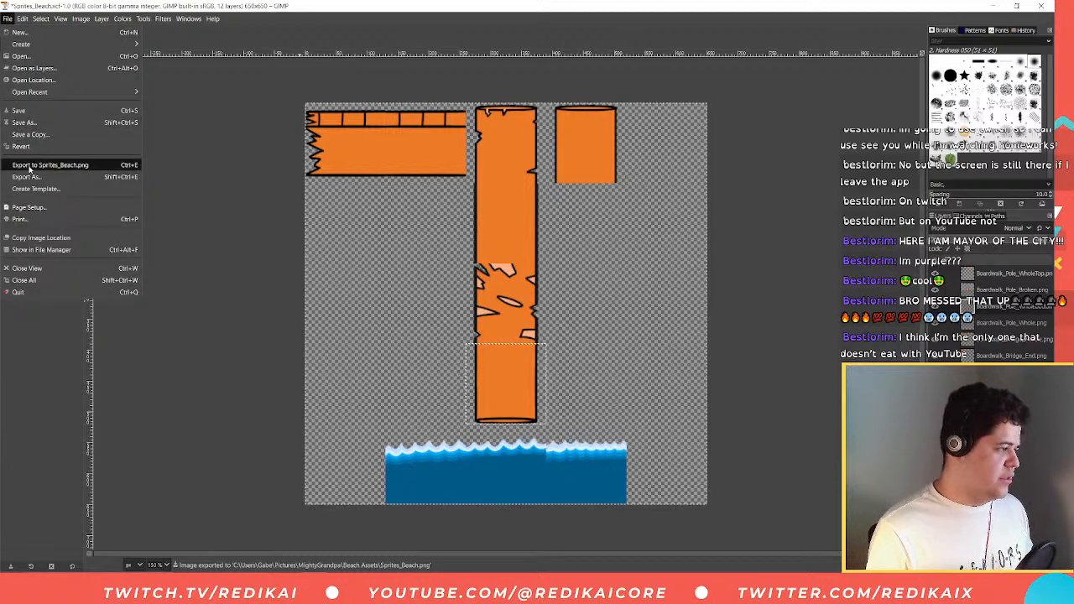
click(26, 177)
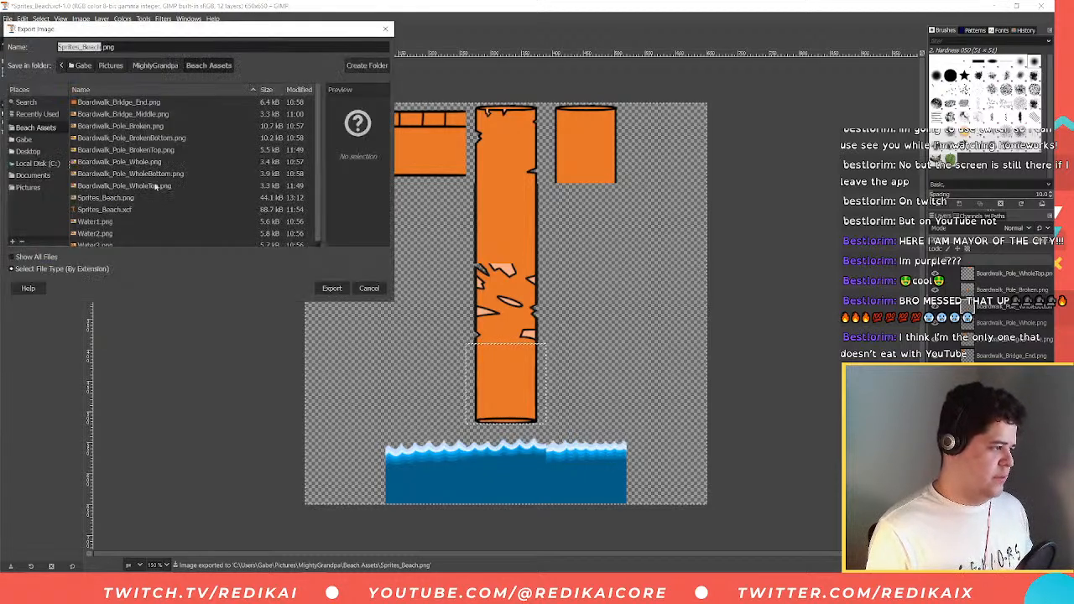
click(332, 289)
click(258, 210)
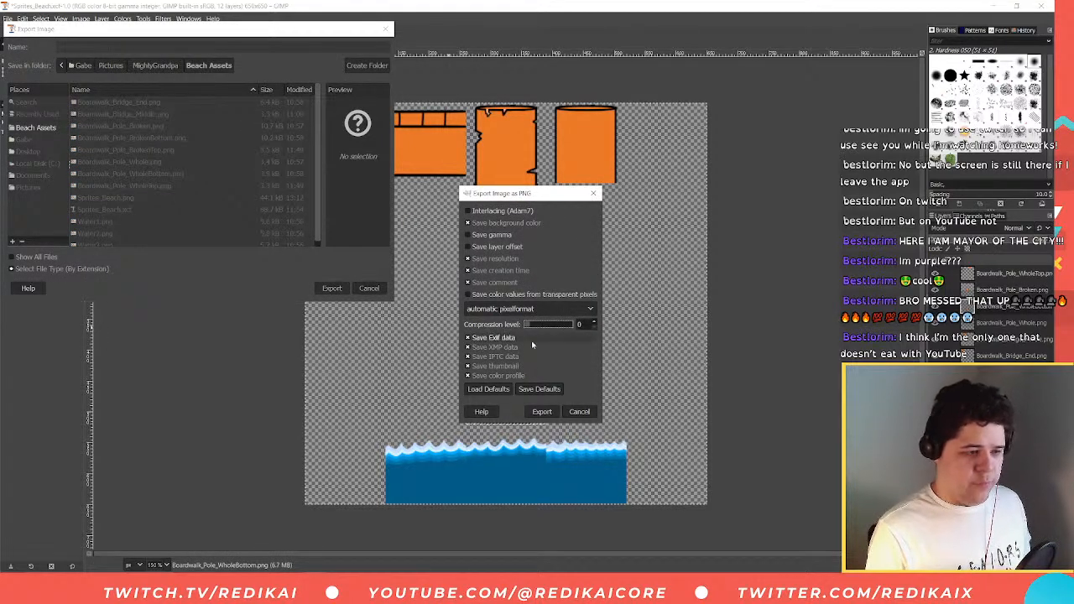
click(542, 411)
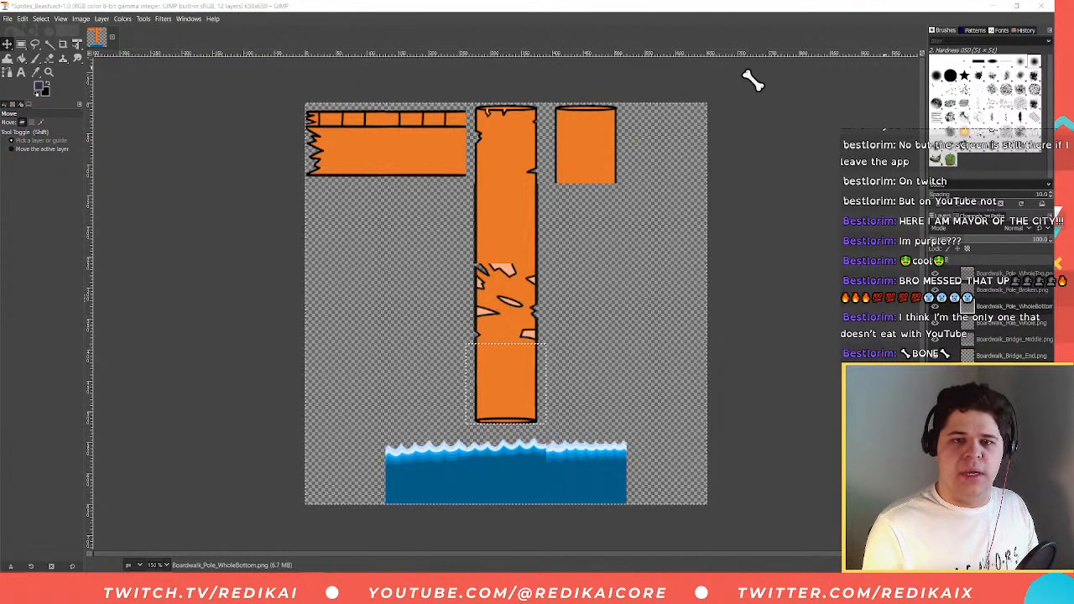
- Save the Sprites_Beach.xcf project and switch to the Unreal Editor
click(8, 18)
click(18, 110)
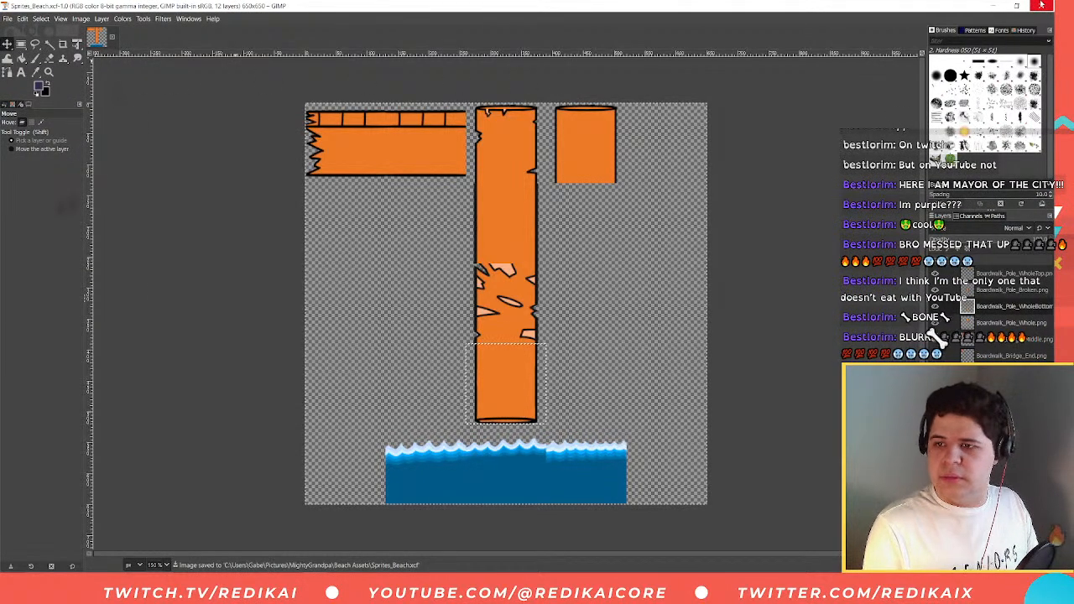
key(super+d)
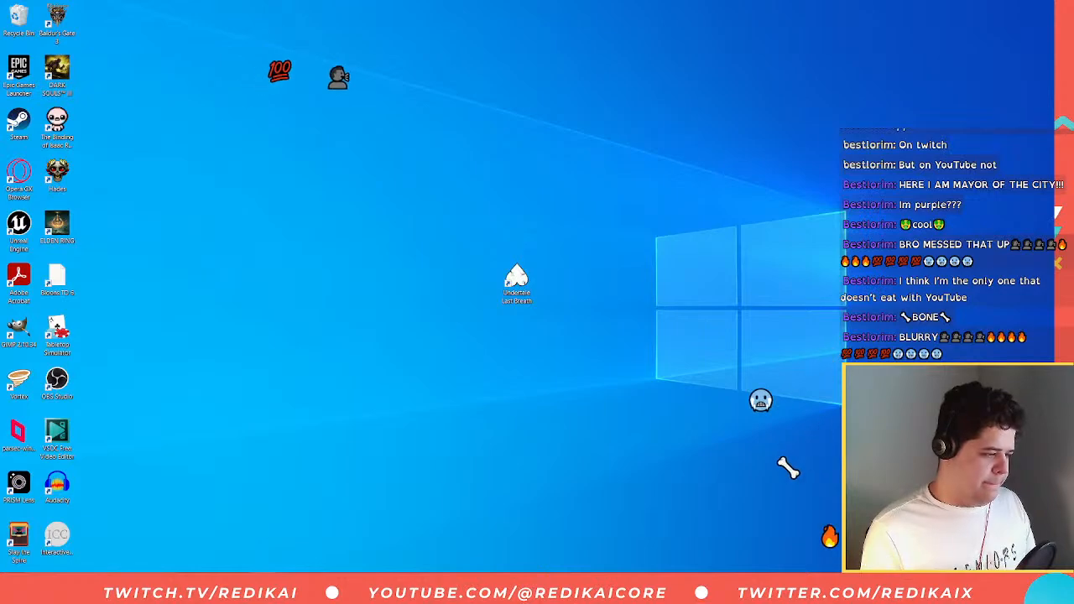
click(237, 583)
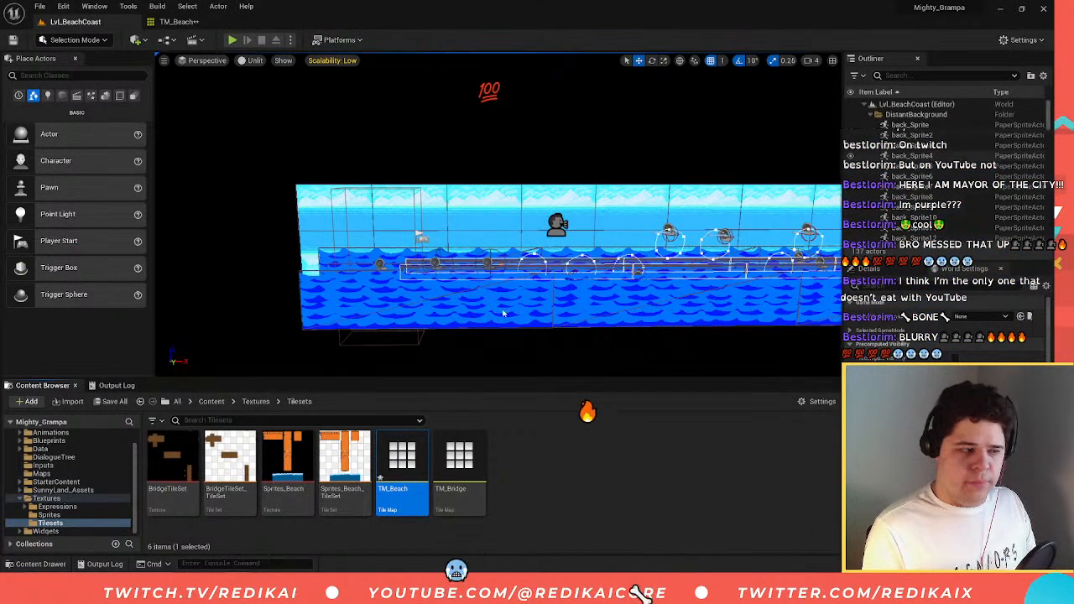
click(407, 488)
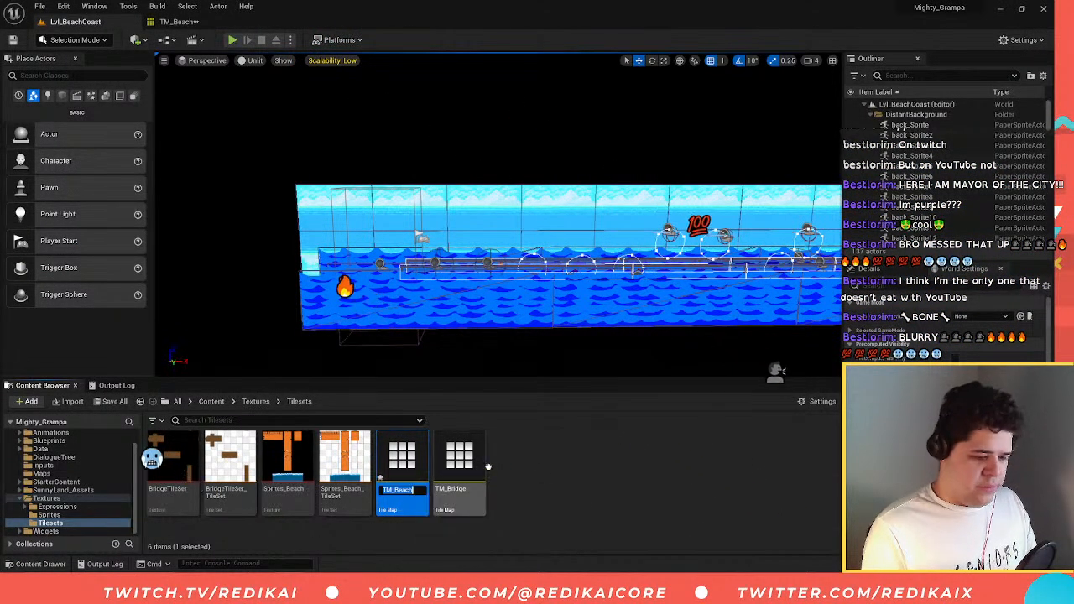
key(BackSpace)
click(501, 463)
drag(425, 443, 421, 446)
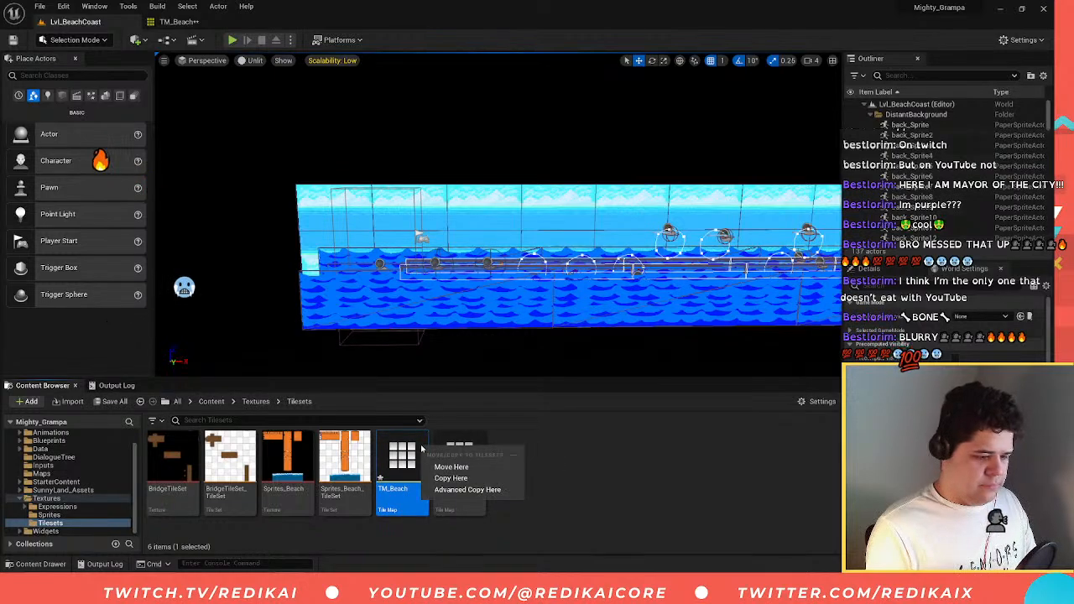
- Force-delete the Sprites_Beach texture and the Sprites_Beach_TileSet from the Tilesets folder
click(352, 466)
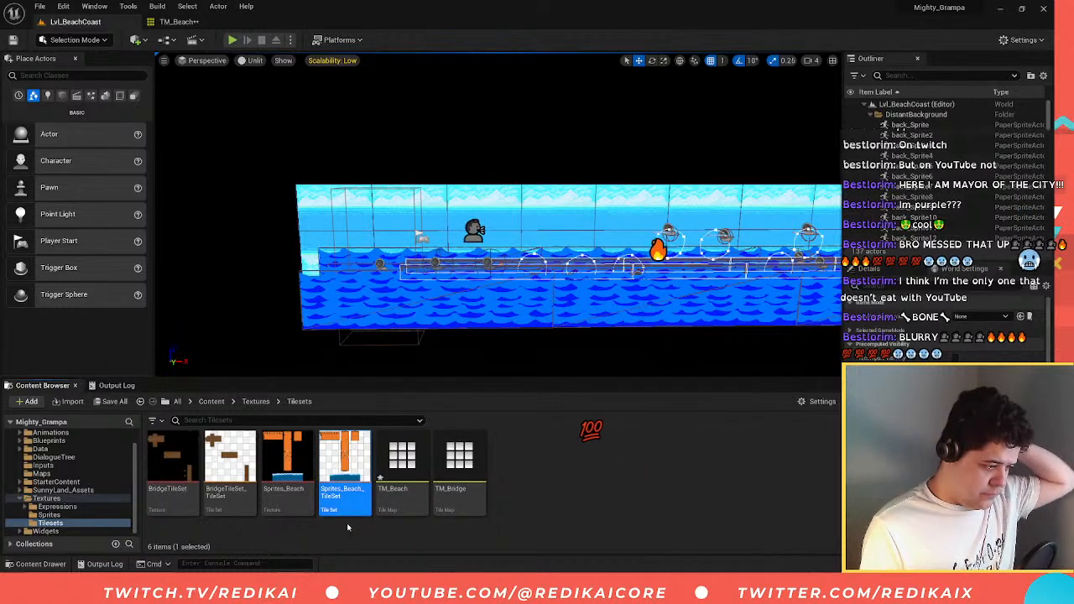
ctrl+click(284, 489)
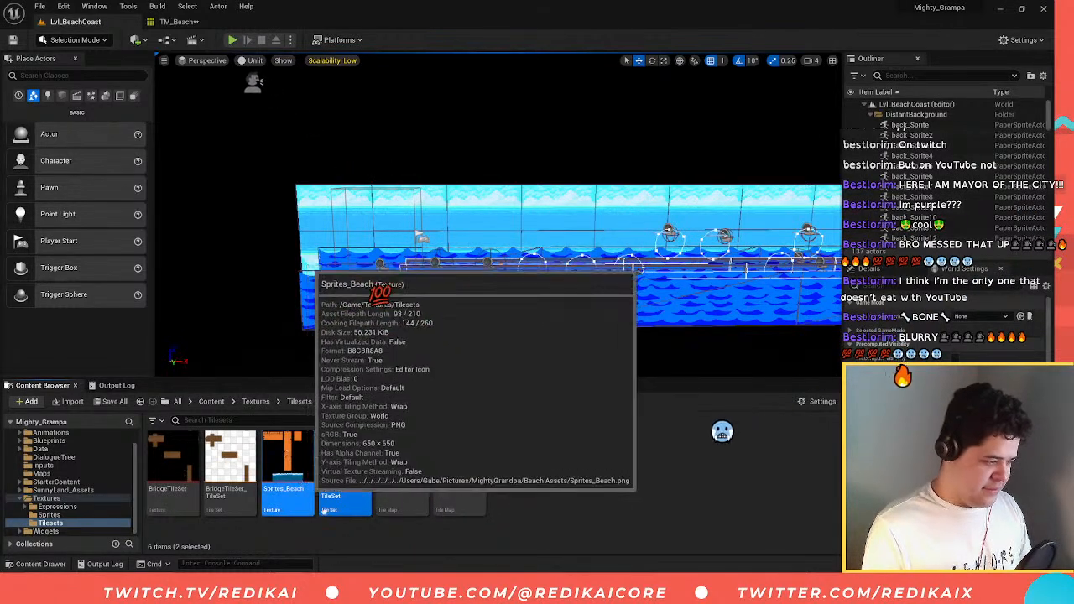
key(Delete)
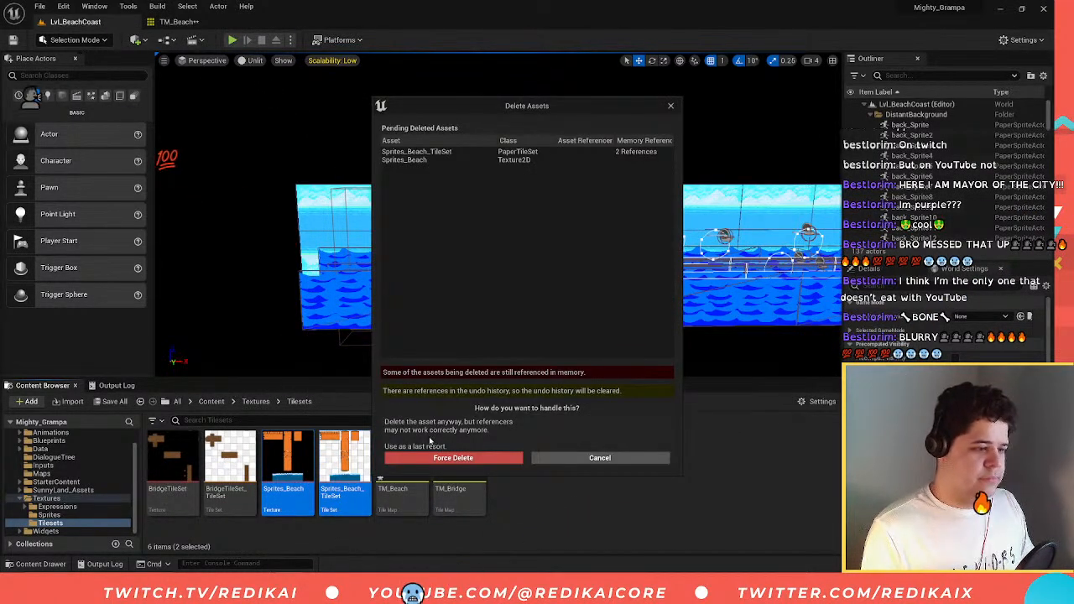
click(457, 458)
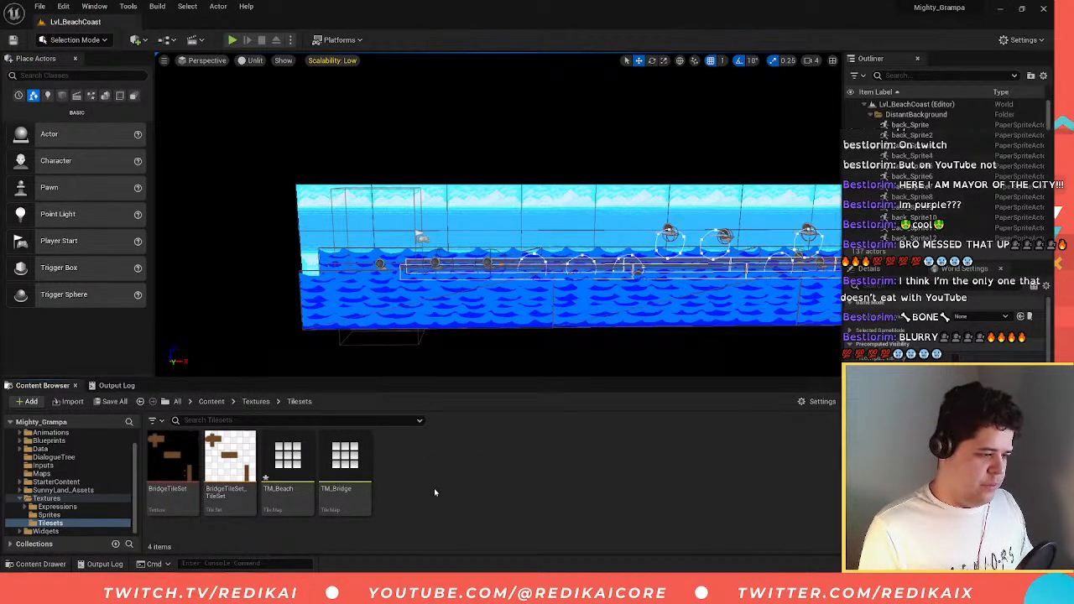
- Open the new Sprites_Beach texture from the Tilesets folder, save it and close it again
right_click(405, 478)
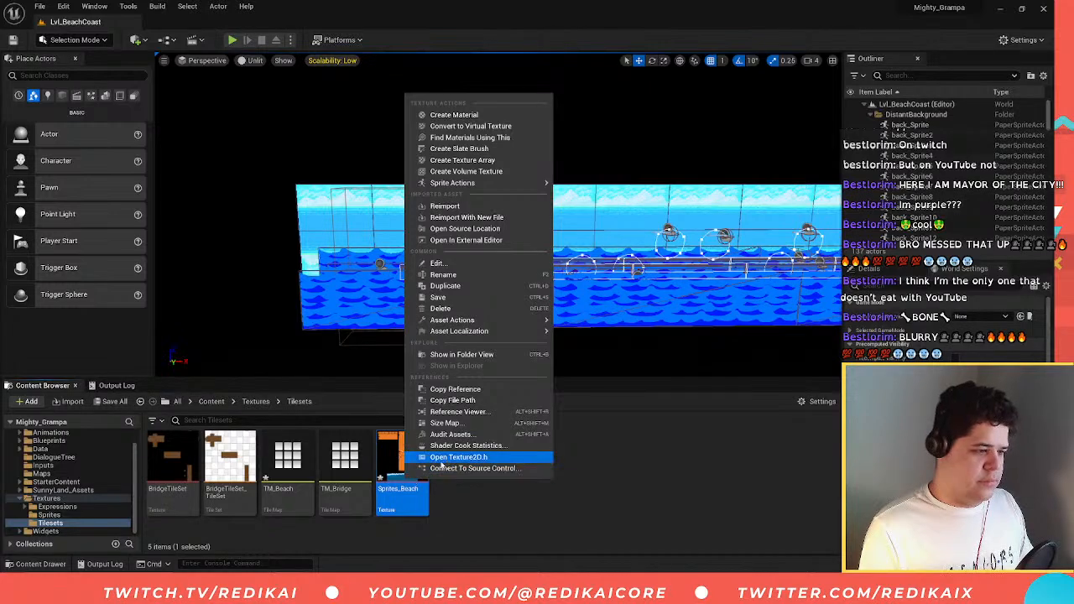
double_click(408, 483)
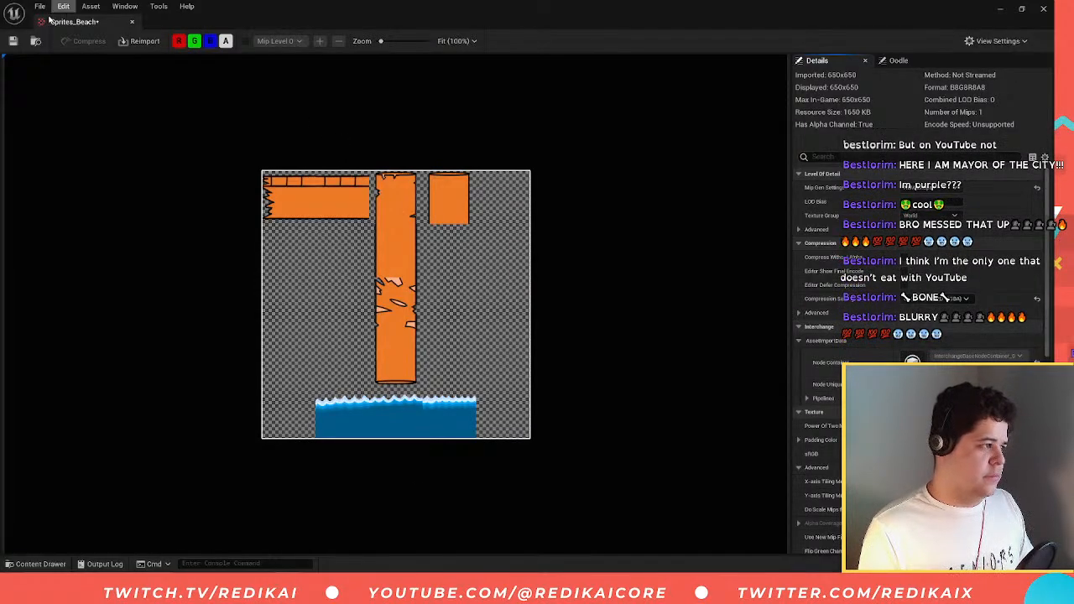
key(ctrl+s)
click(131, 21)
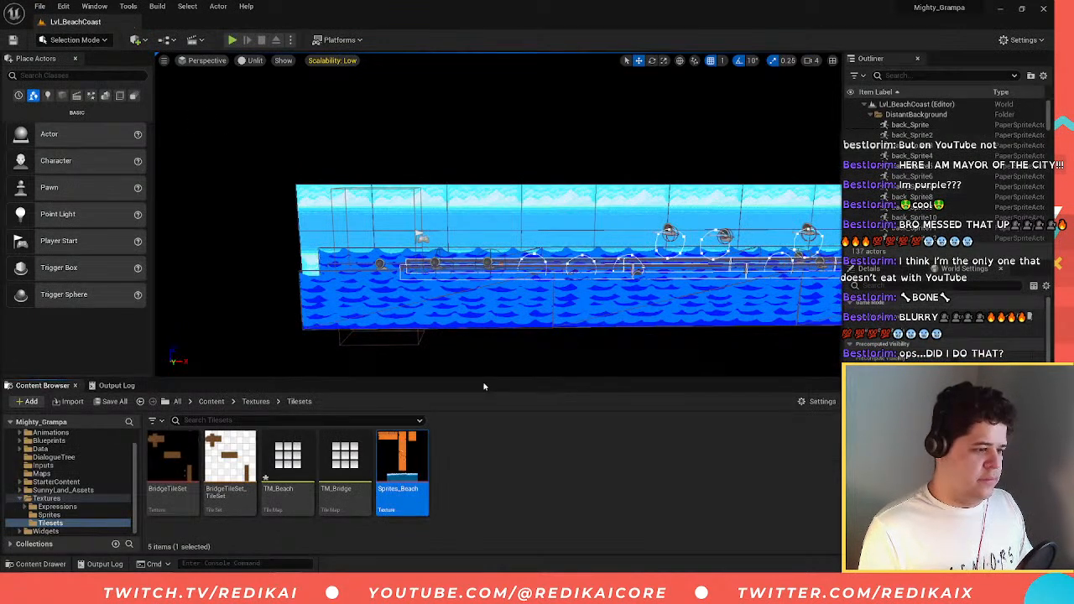
- Create a tile set from the Sprites_Beach texture in the Tilesets folder
right_click(407, 485)
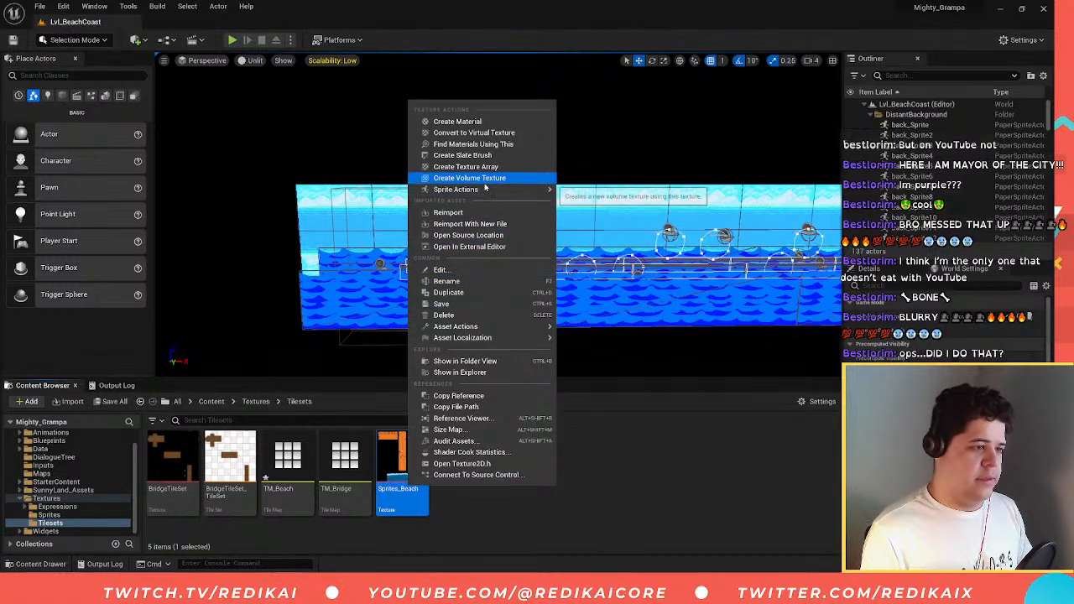
mouse_move(550, 190)
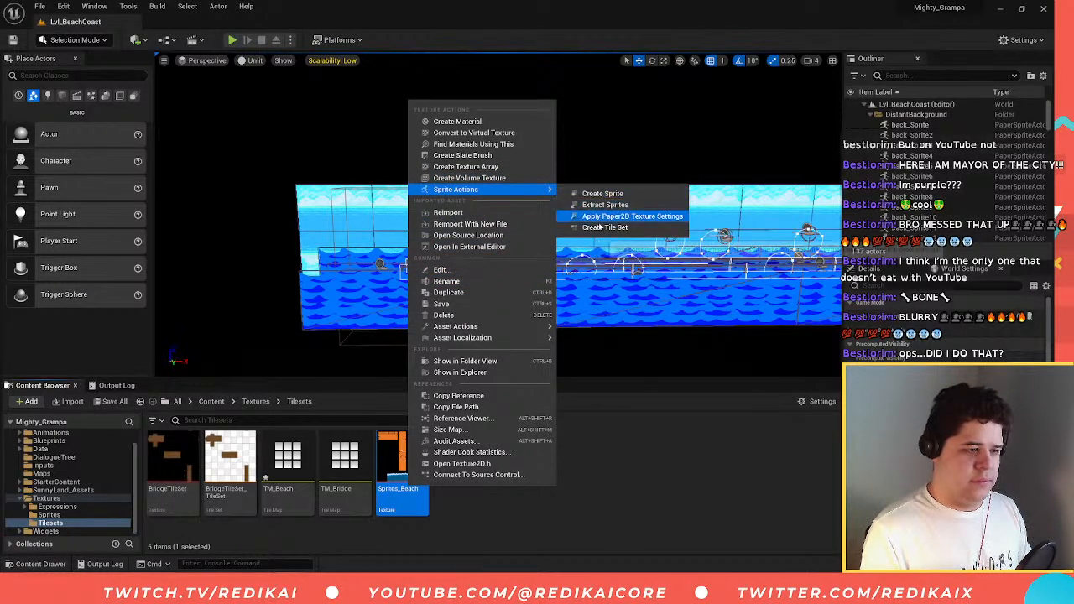
click(604, 228)
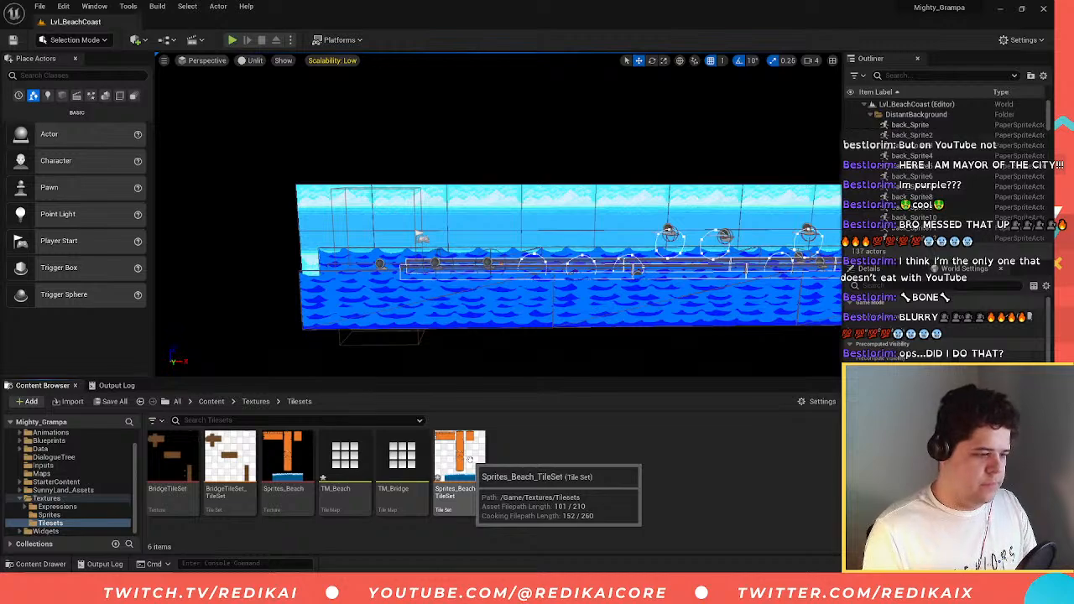
- Open the TM_Beach tile map, choose Sprites_Beach_TileSet as its active tile set and close the map
double_click(345, 458)
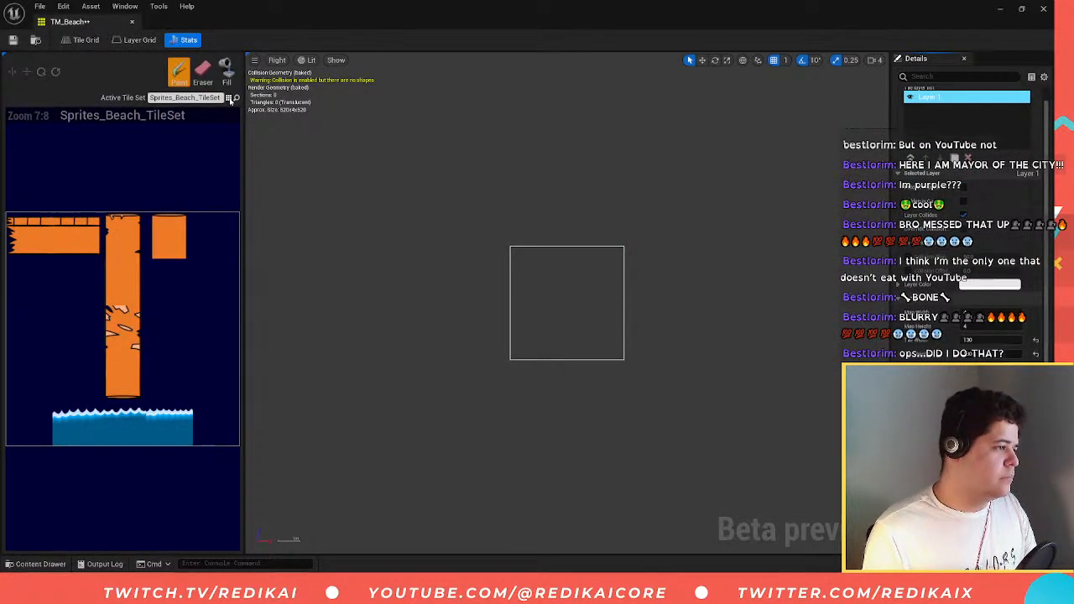
click(230, 99)
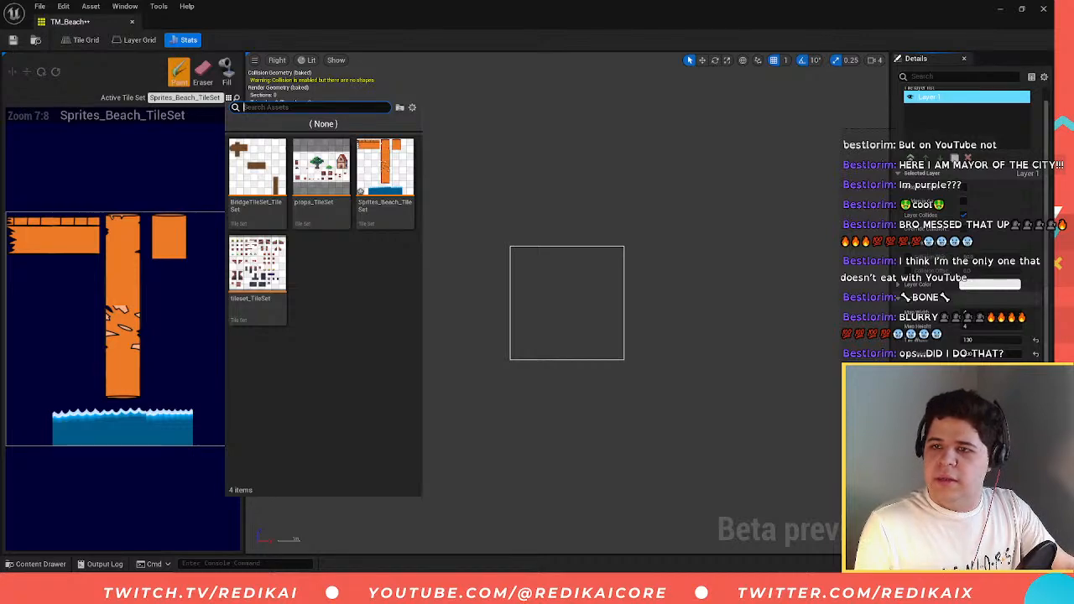
key(Escape)
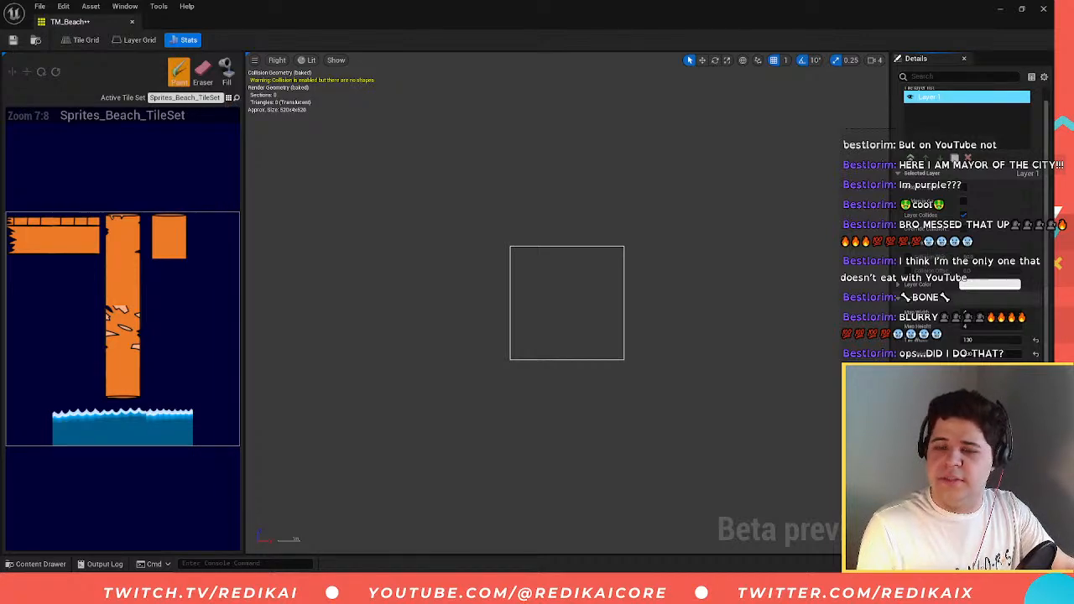
click(228, 98)
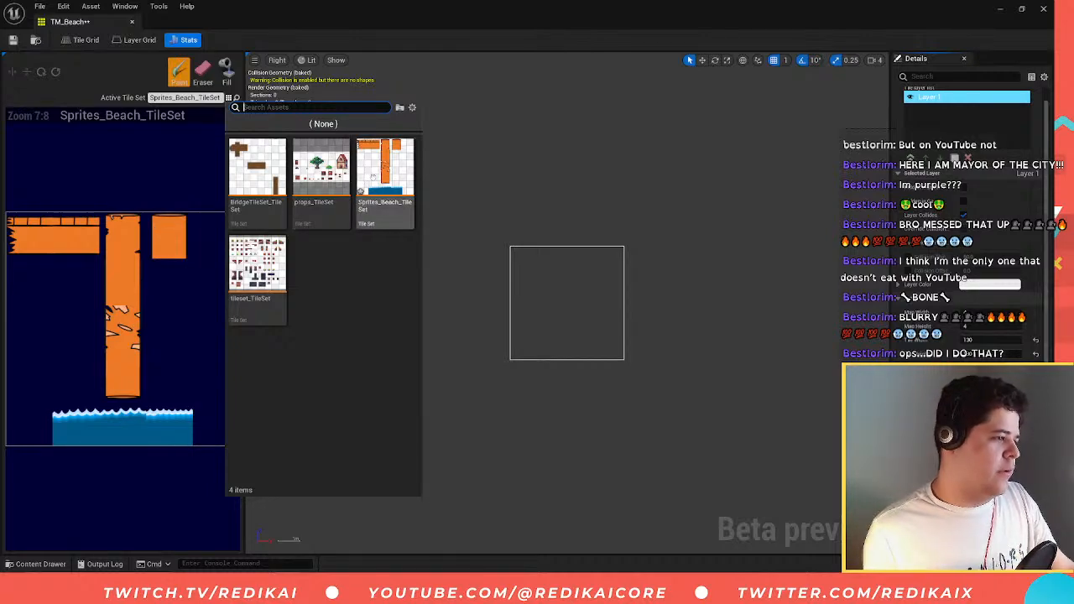
click(385, 172)
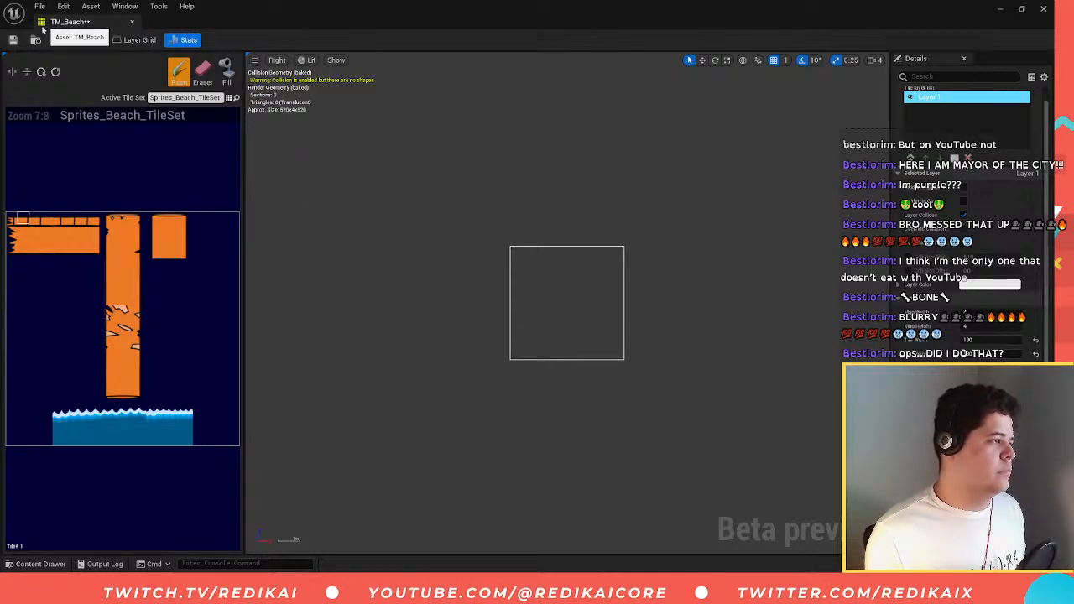
click(132, 22)
- Open Sprites_Beach_TileSet and set its tile size to 130 in both X and Y
double_click(361, 482)
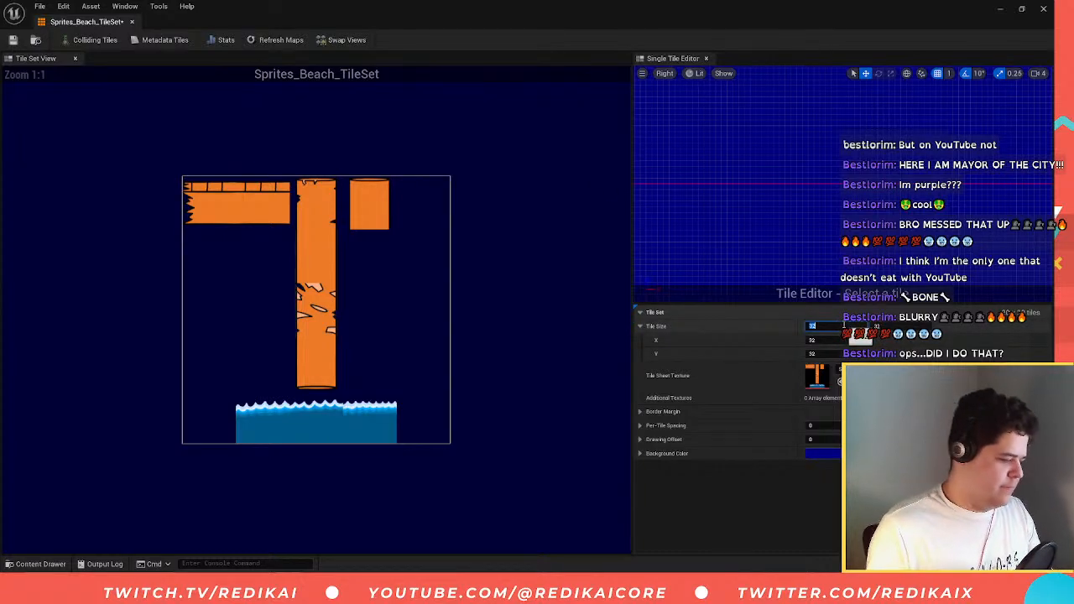
click(843, 326)
text(130)
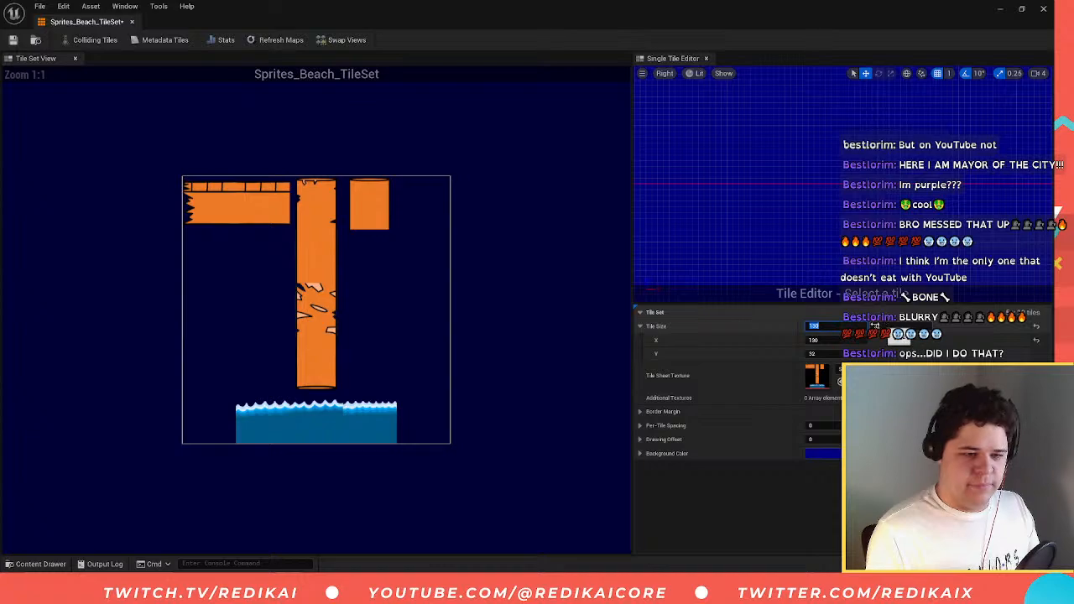
key(Return)
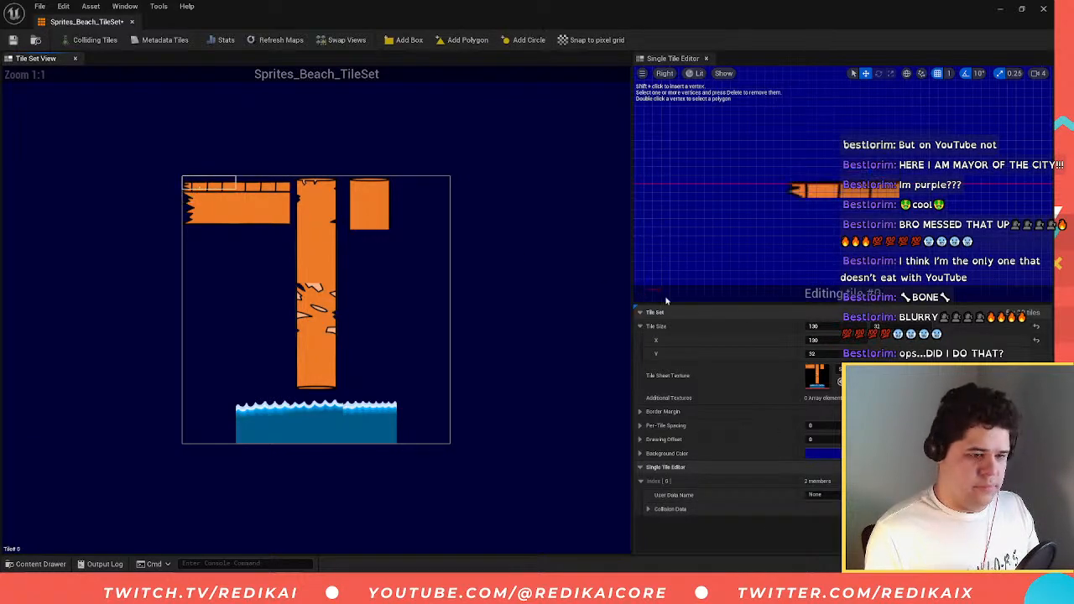
click(840, 354)
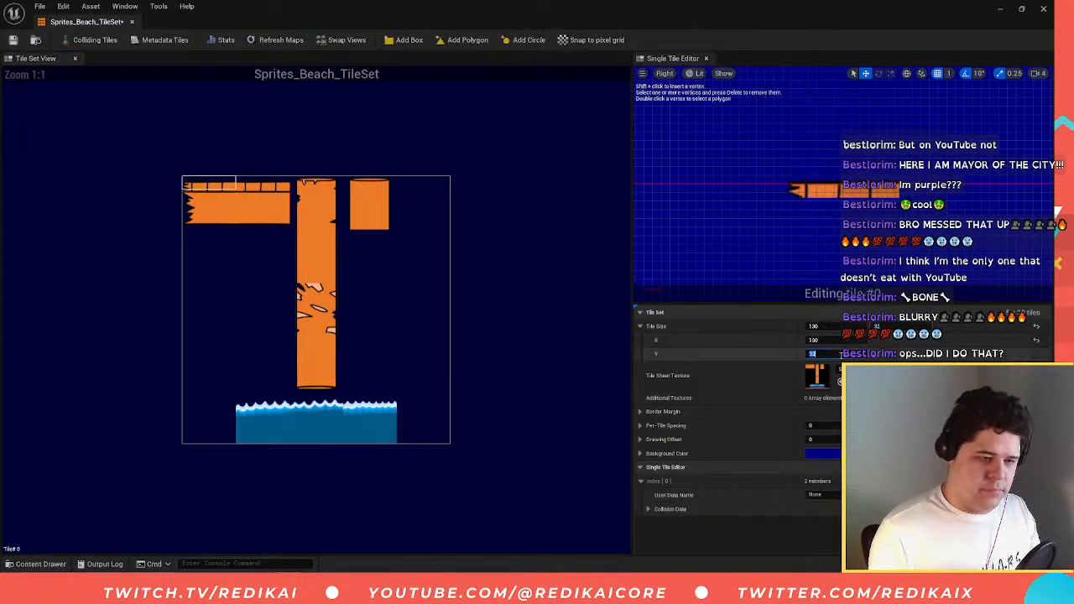
text(130)
key(Return)
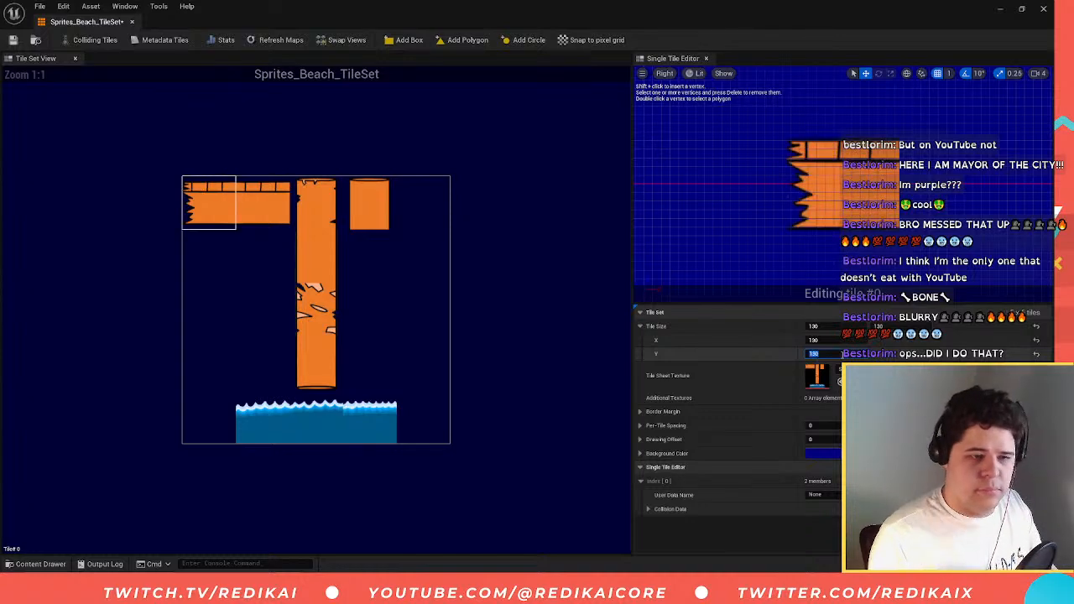
- Examine how the 130-pixel tiles divide the plank, post and empty areas of the sheet
click(413, 208)
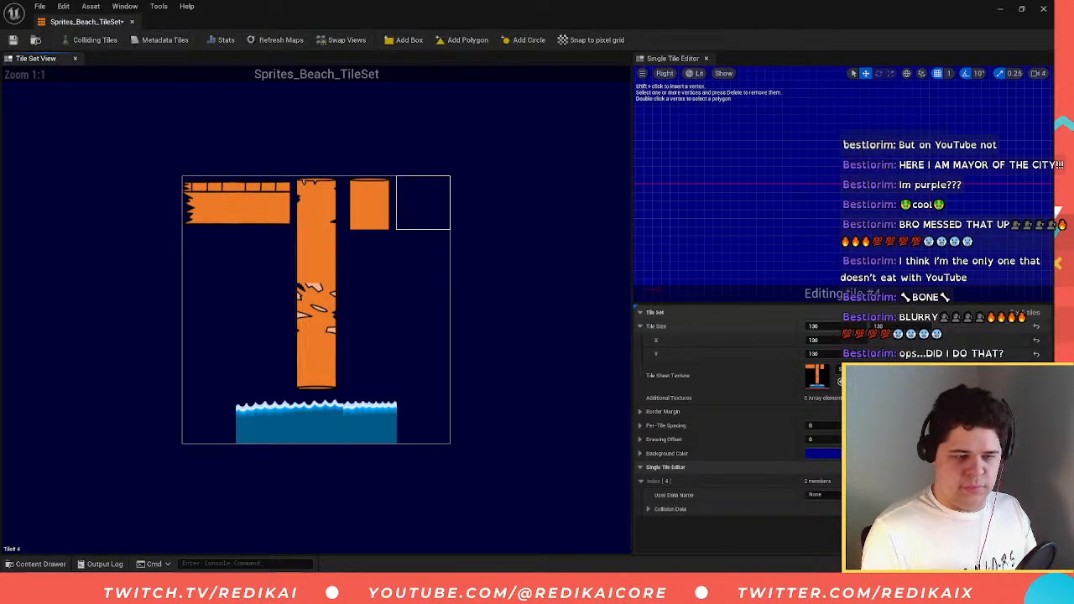
click(358, 270)
click(323, 304)
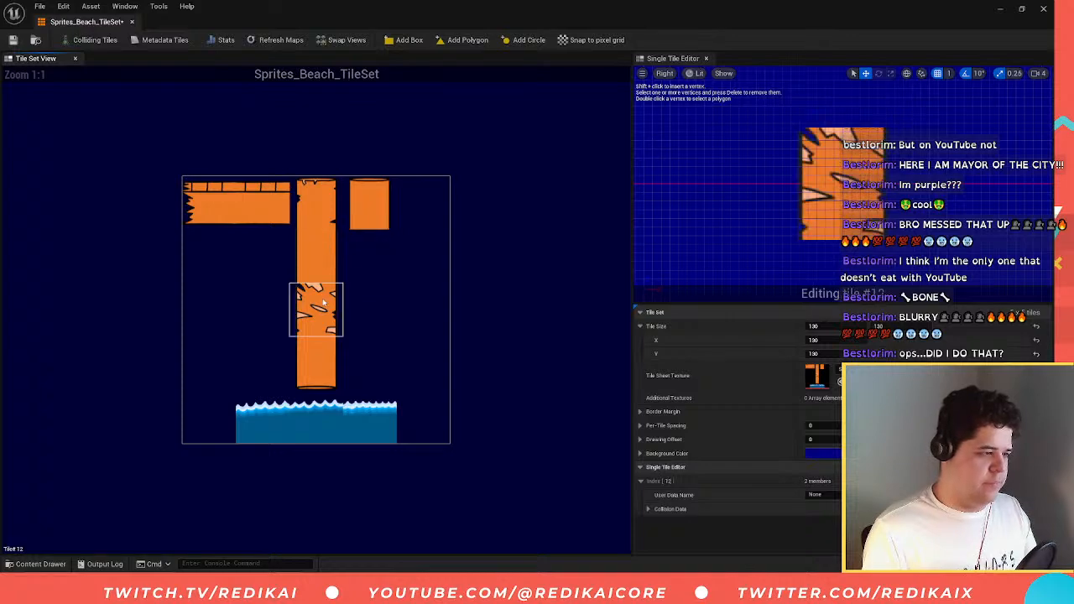
click(326, 354)
click(248, 212)
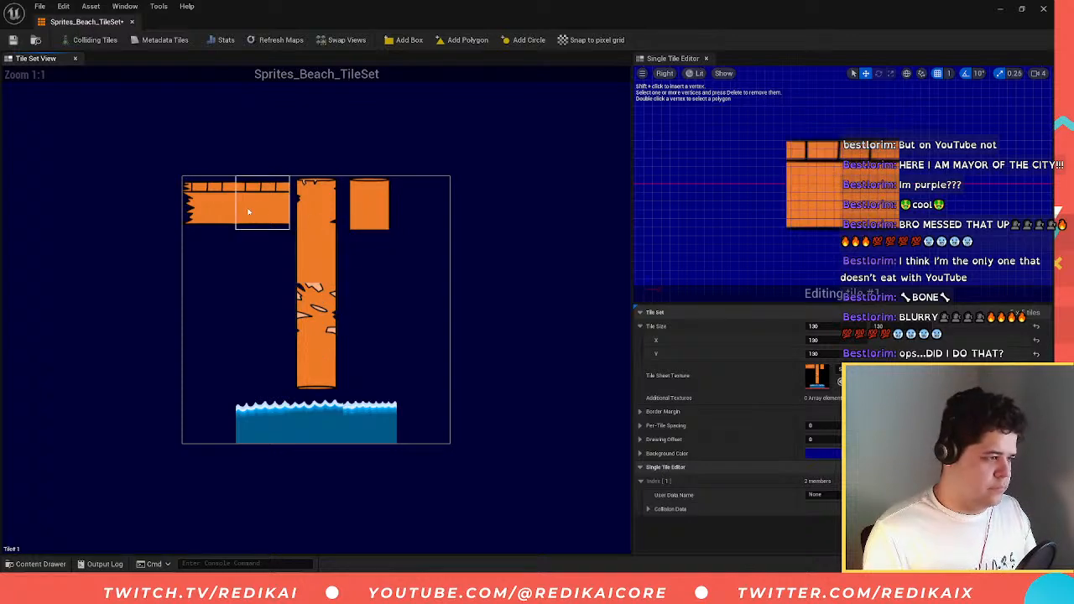
click(309, 199)
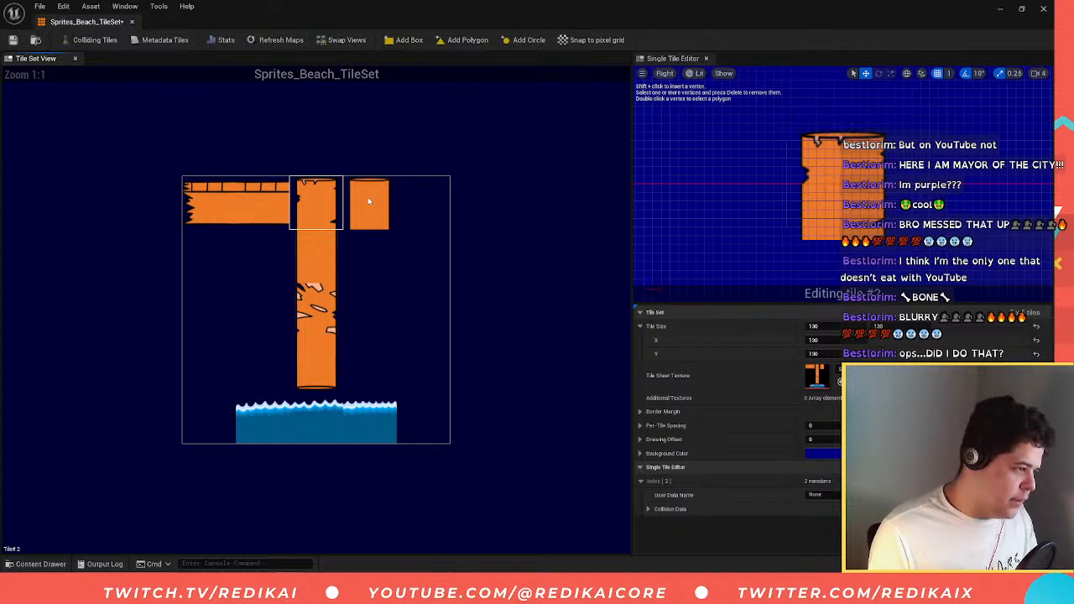
click(322, 244)
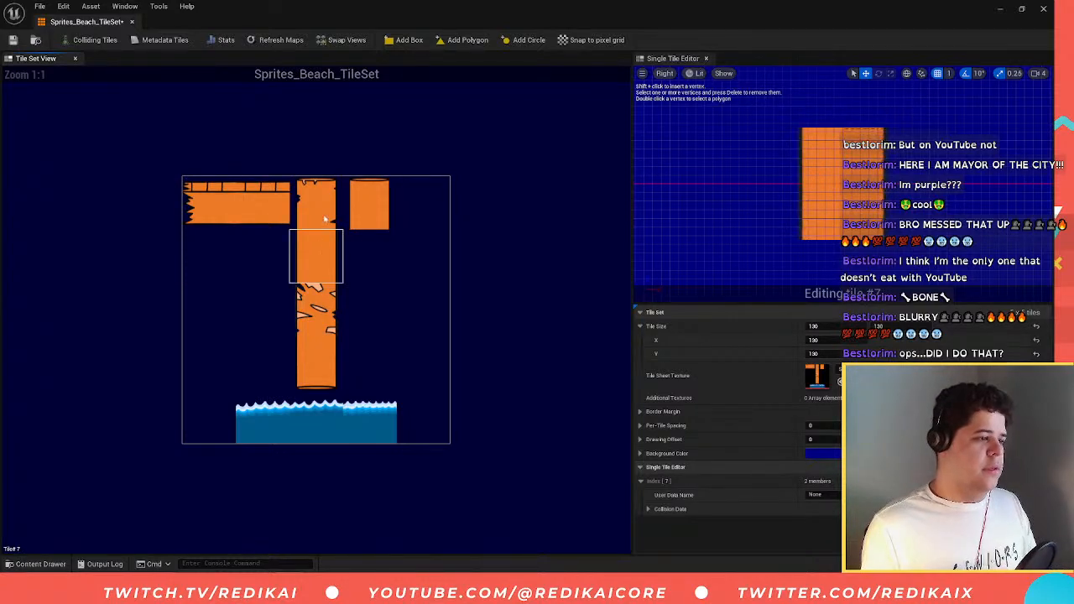
click(325, 218)
click(370, 206)
click(317, 256)
click(315, 310)
click(305, 370)
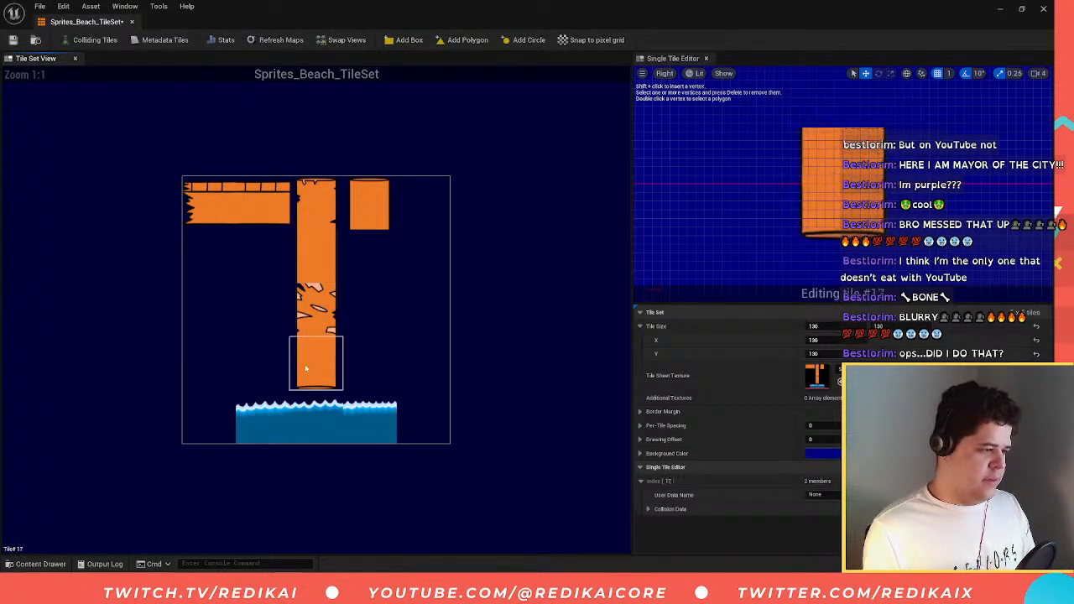
- Add a box collision to the jagged plank-end tile and fit its upper and lower edges to the wood
click(223, 220)
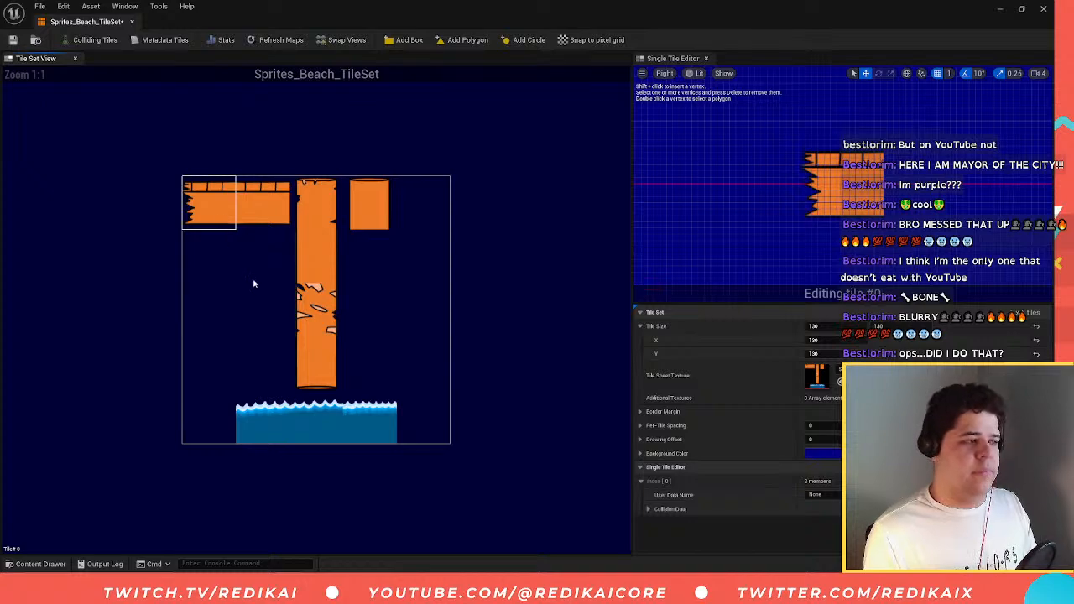
click(410, 39)
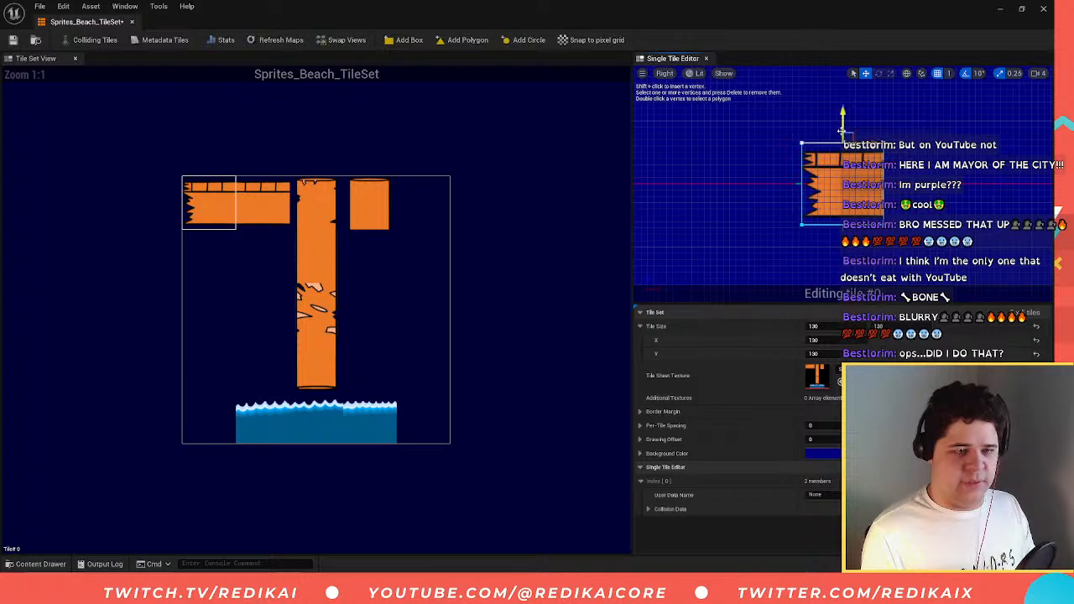
drag(842, 130, 849, 134)
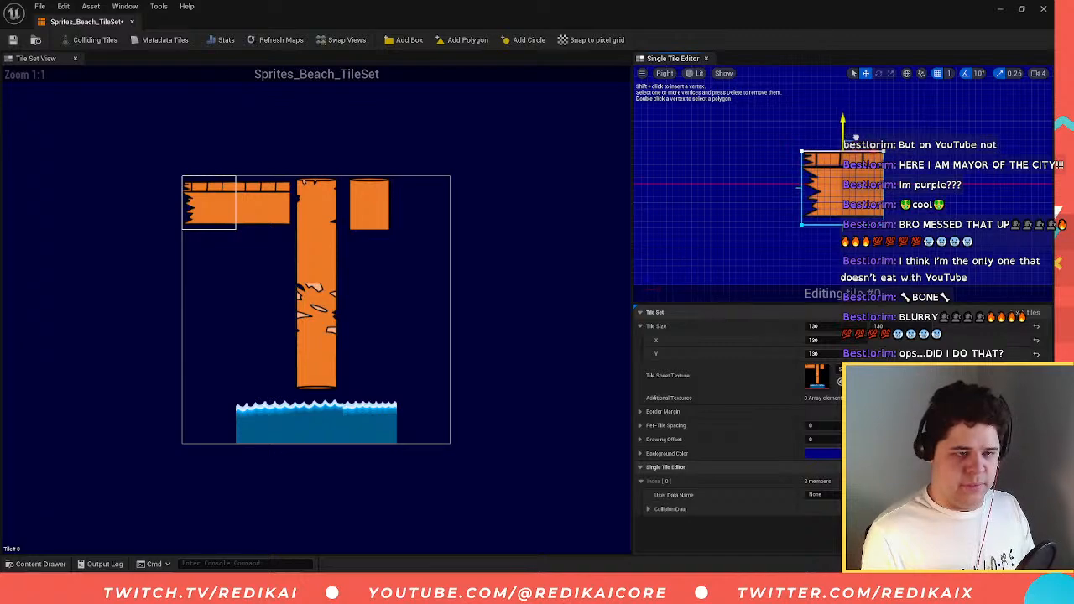
click(846, 226)
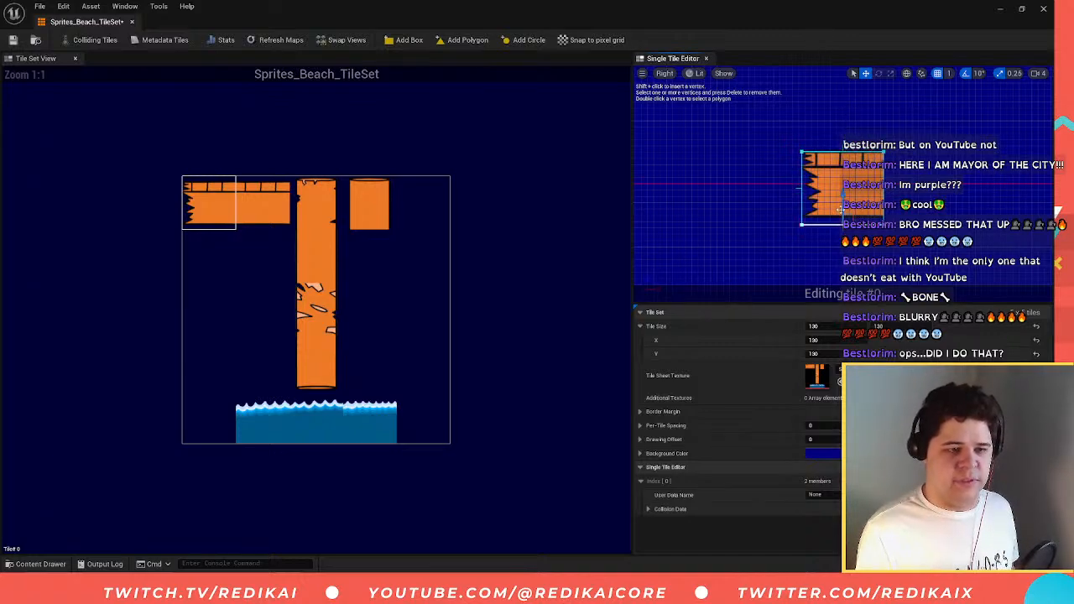
drag(843, 222, 843, 212)
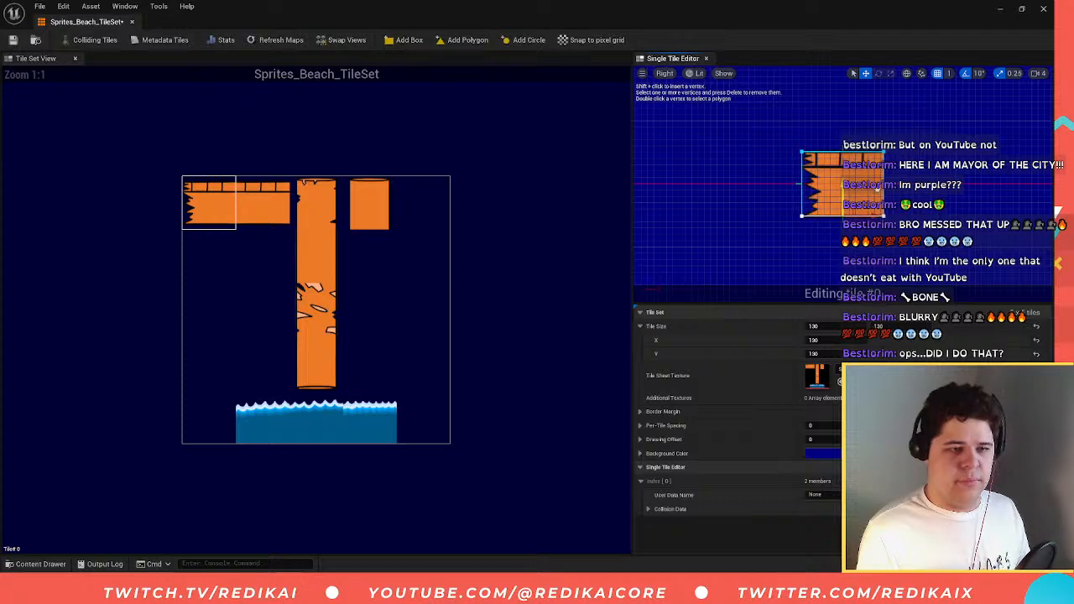
scroll(878, 190, up, 5)
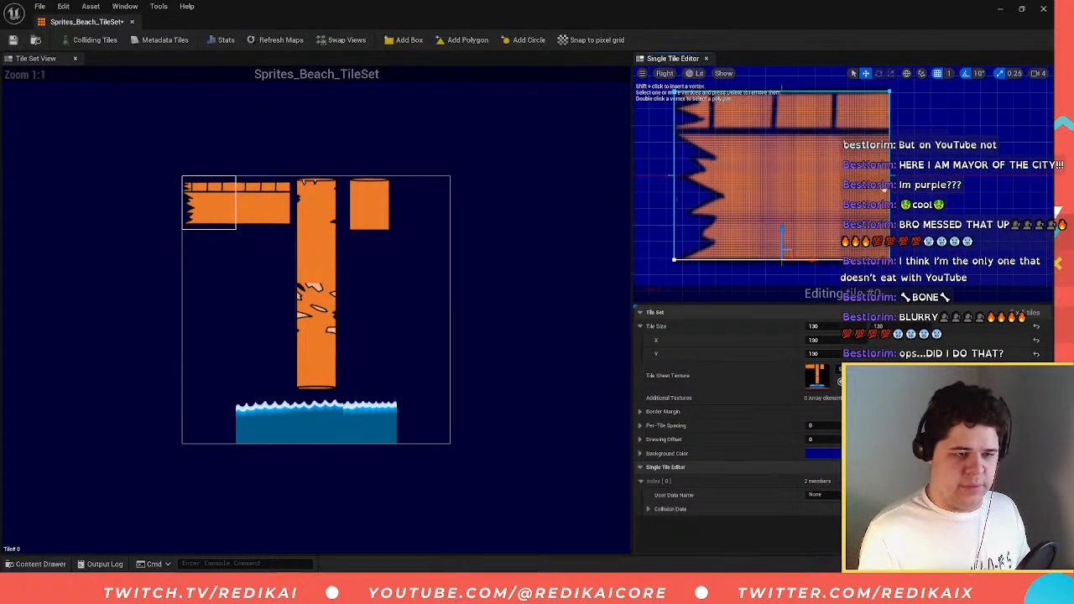
scroll(884, 192, down, 1)
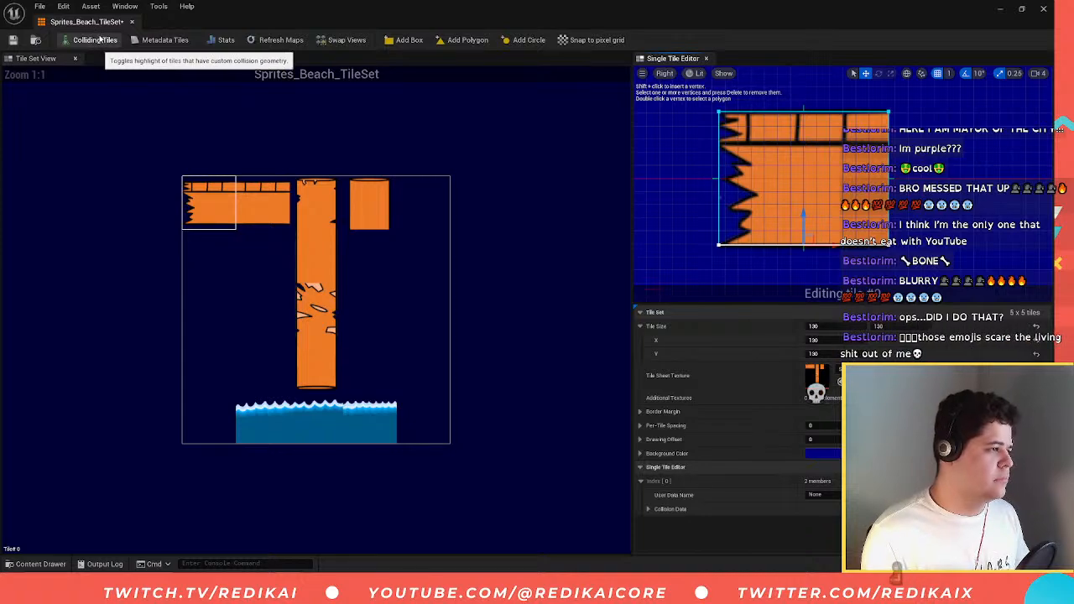
click(92, 40)
click(95, 39)
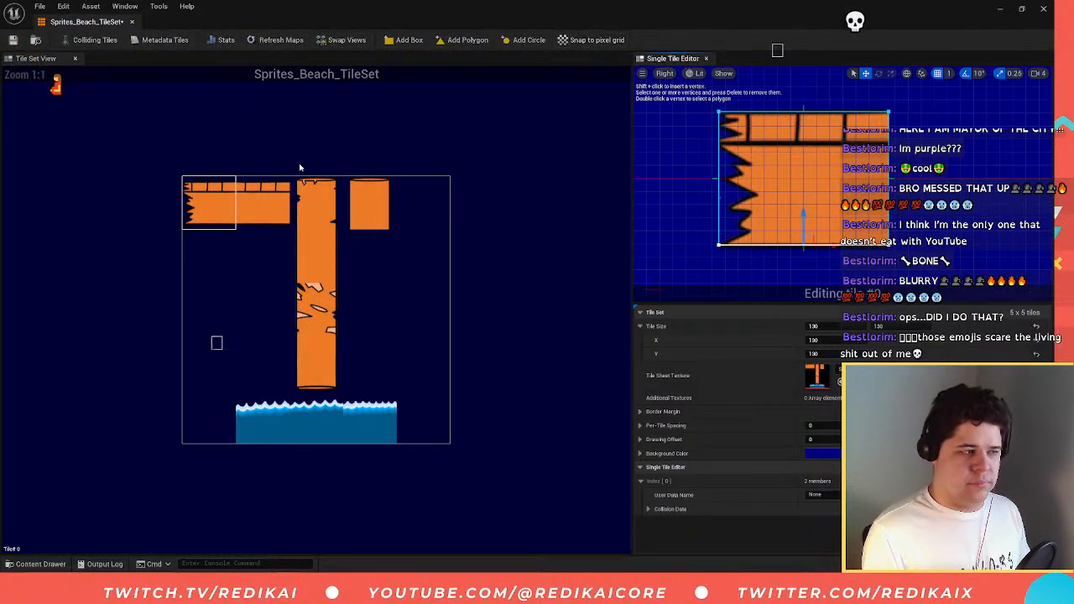
- Add a box collision to the straight plank tile, fit its upper and lower edges to the wood and compare it with the plank-end tile
click(265, 201)
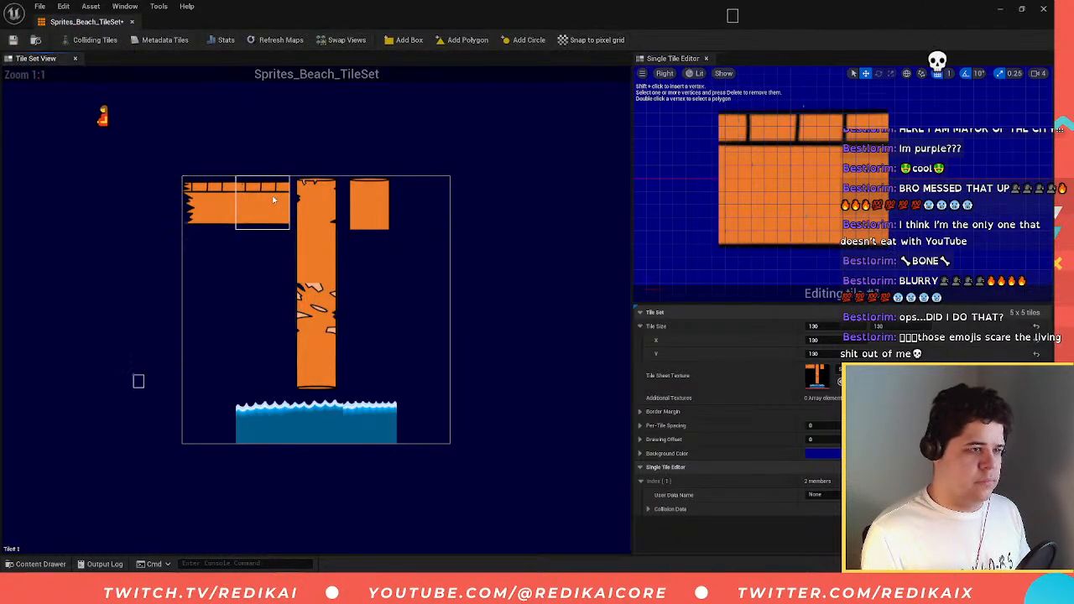
click(410, 39)
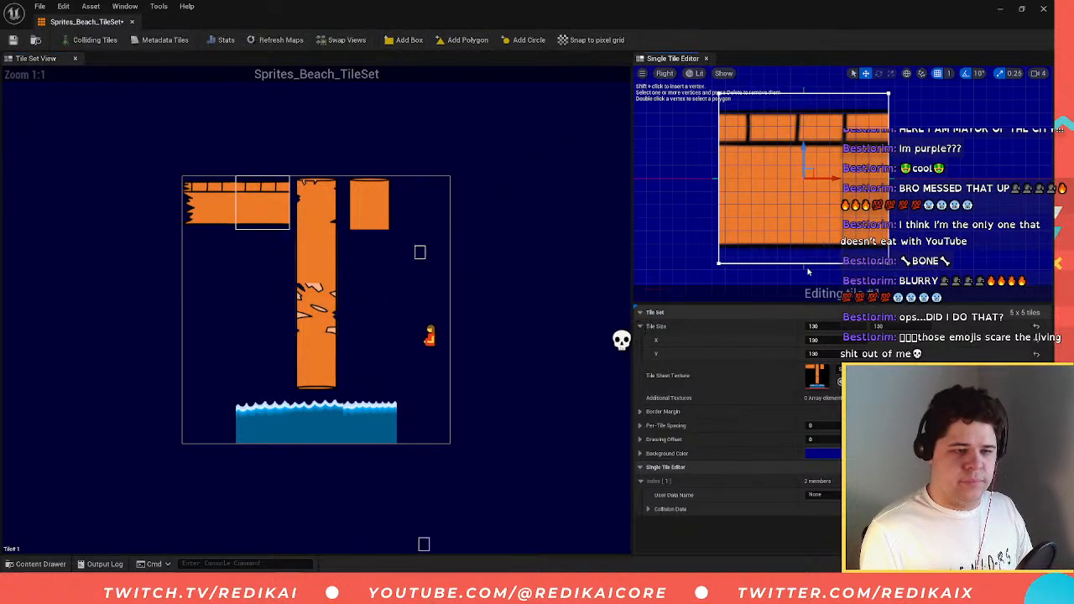
click(805, 264)
drag(808, 248, 813, 230)
click(813, 94)
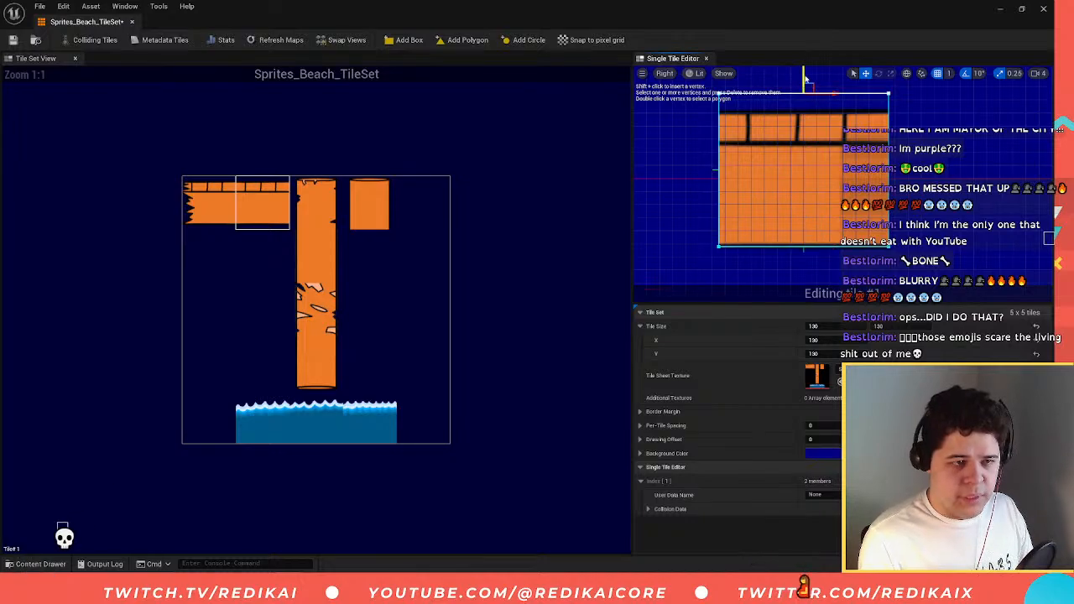
drag(803, 79, 807, 92)
scroll(834, 99, up, 1)
scroll(847, 99, up, 2)
scroll(847, 99, down, 2)
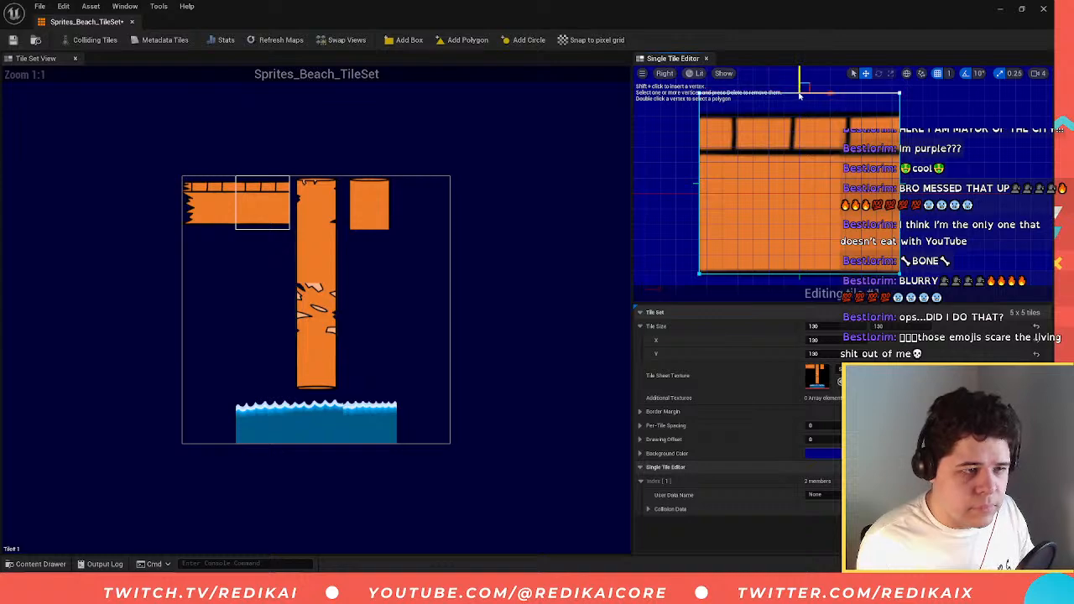
drag(808, 102, 813, 110)
click(199, 209)
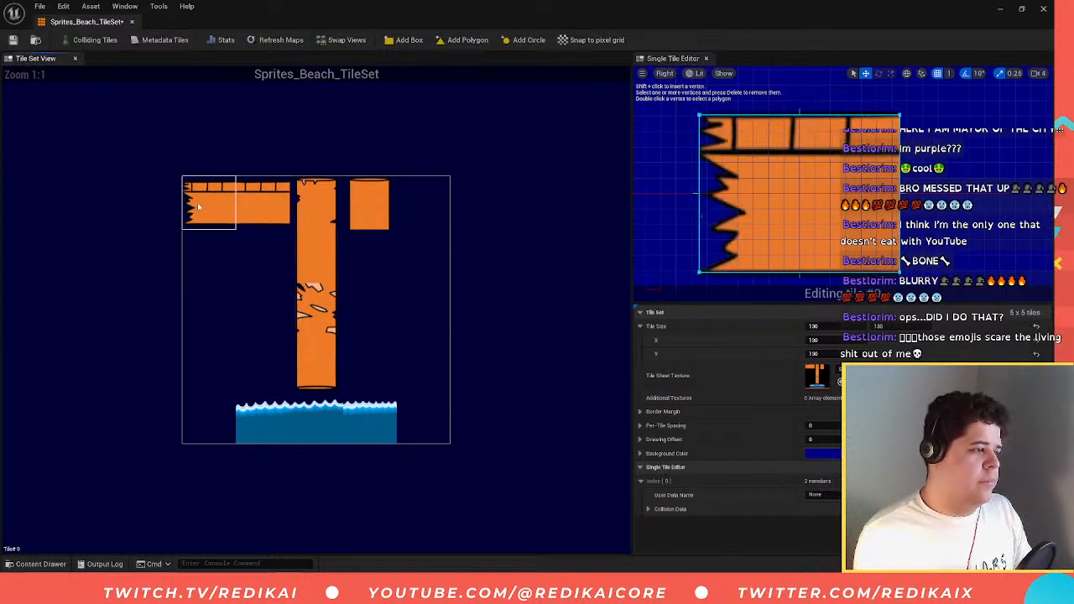
- Lower the upper edge of the jagged plank-end tile's collision box to about the middle of its top rail
click(798, 115)
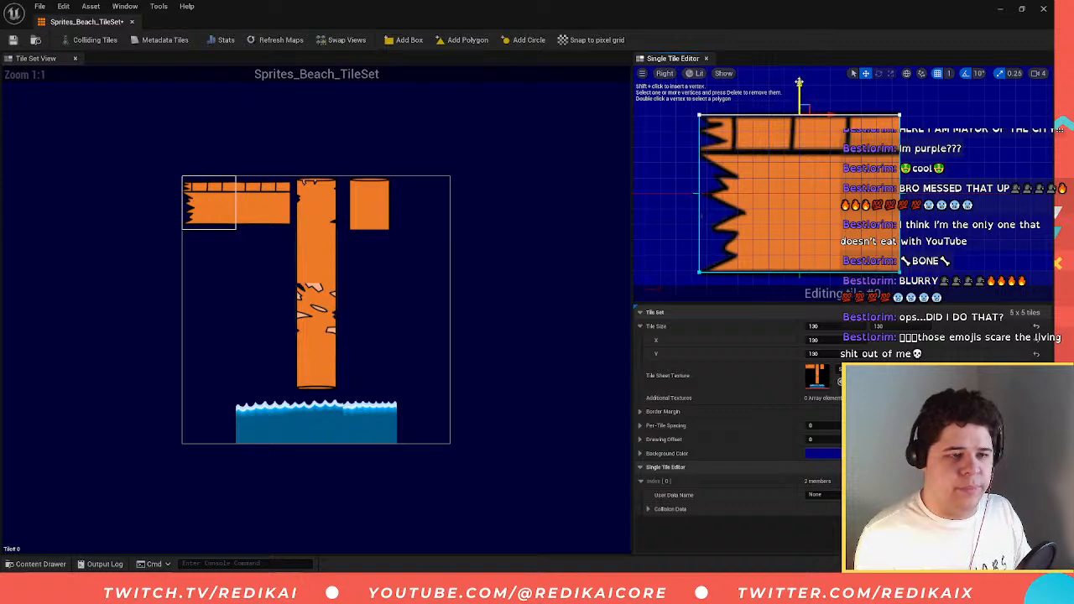
drag(799, 84, 801, 100)
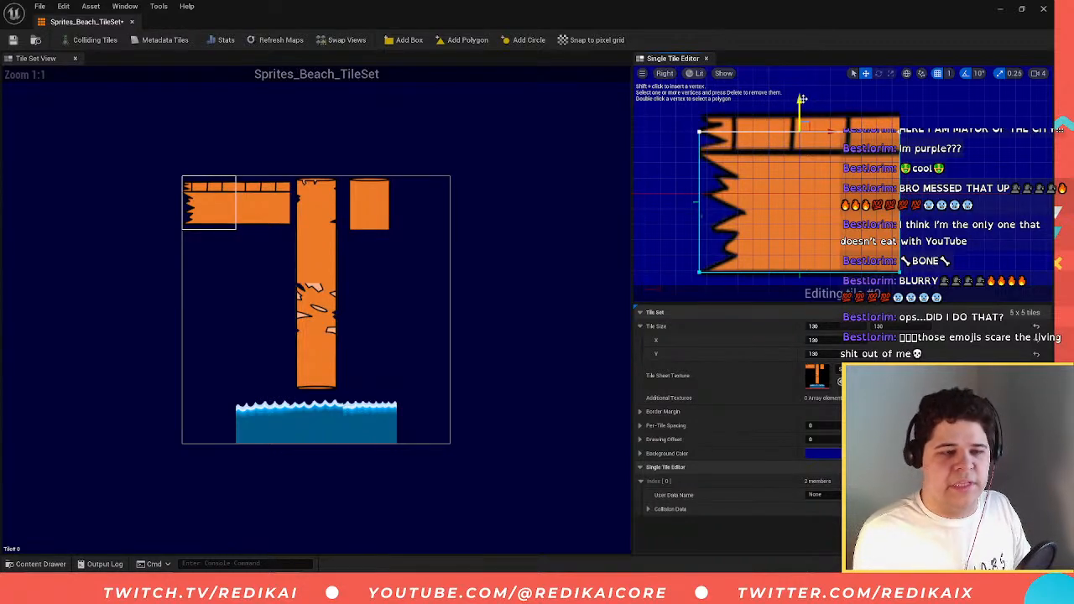
- Add a box collision to the post's top tile and fit its two sides and upper edge to the wood
click(315, 199)
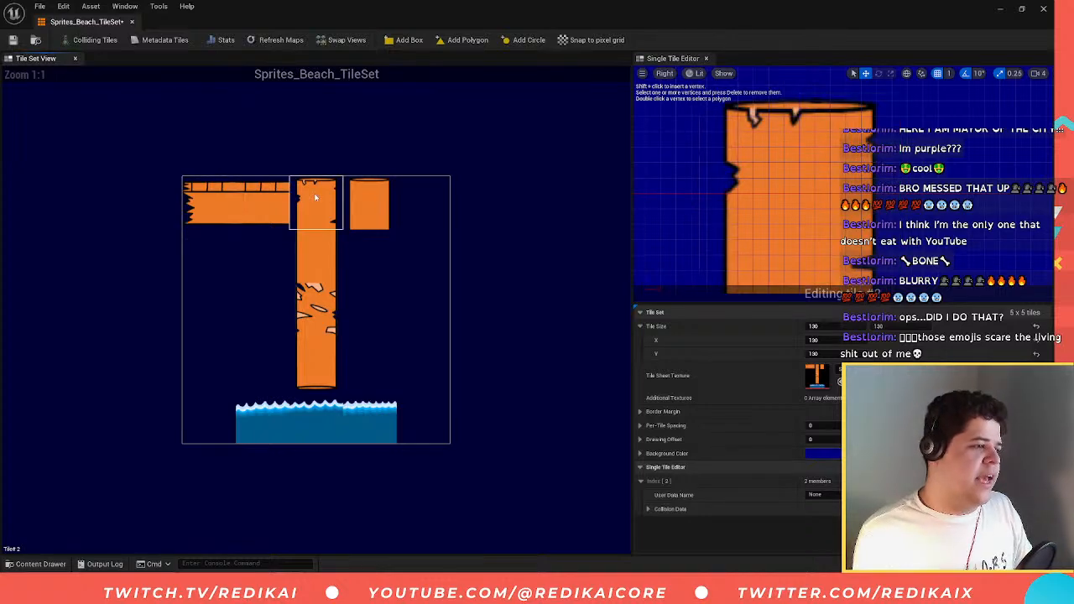
scroll(745, 143, down, 1)
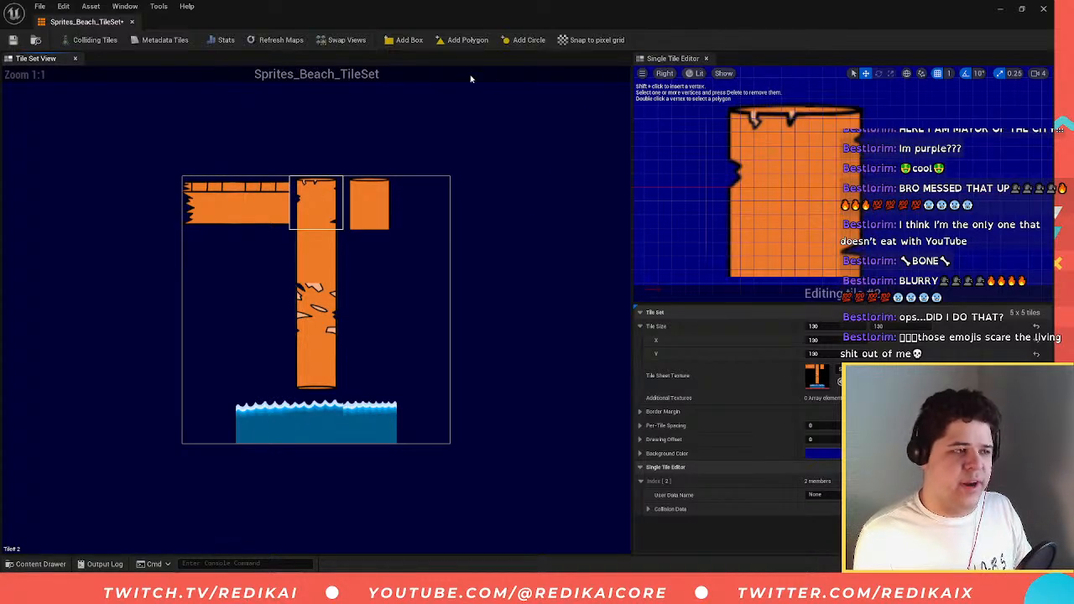
click(406, 40)
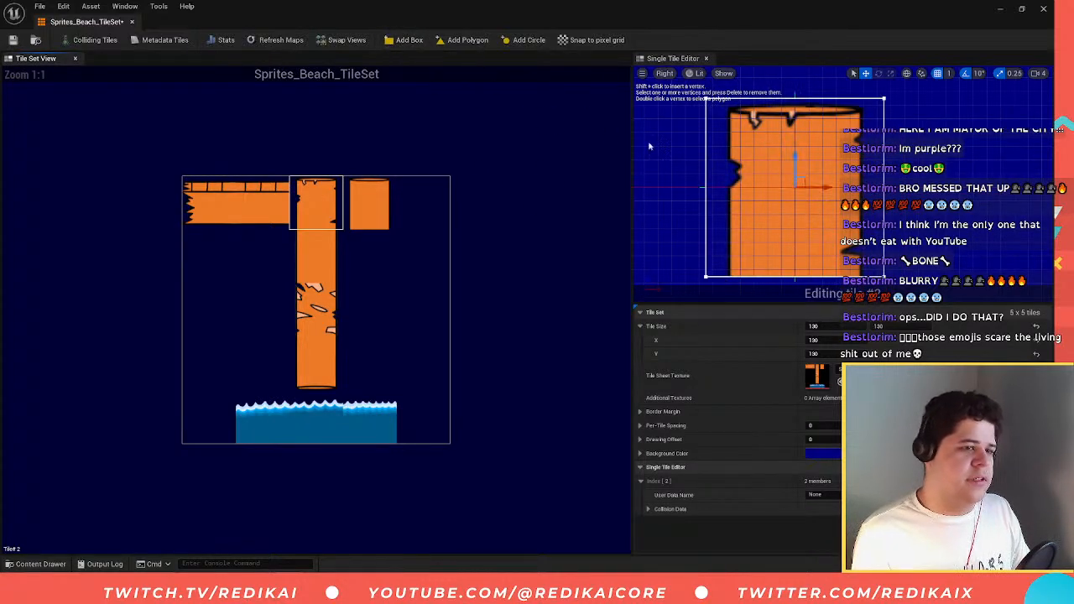
click(706, 184)
drag(718, 189, 759, 193)
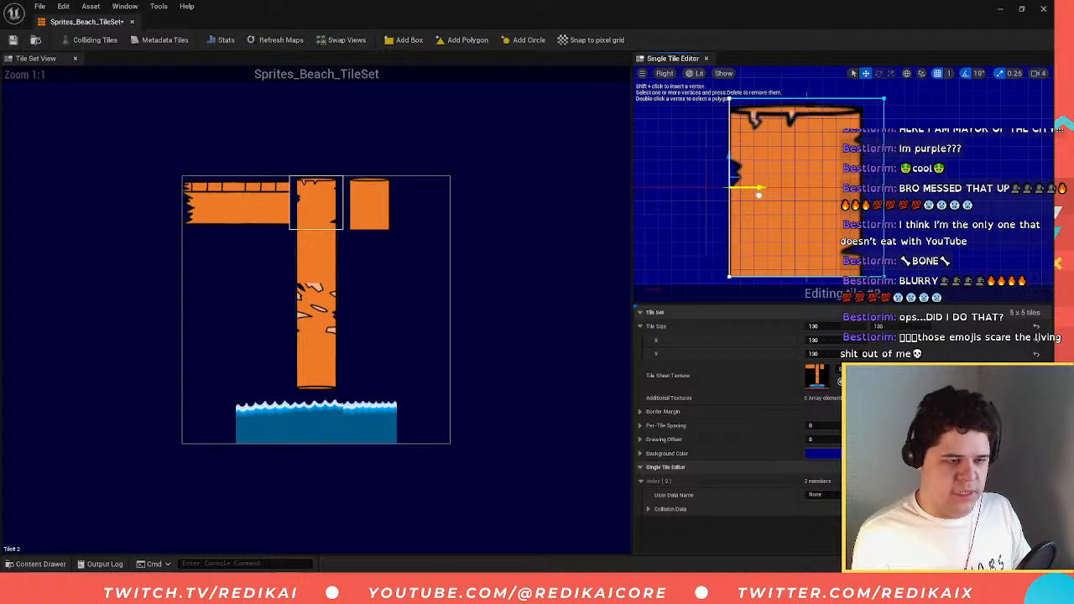
click(886, 188)
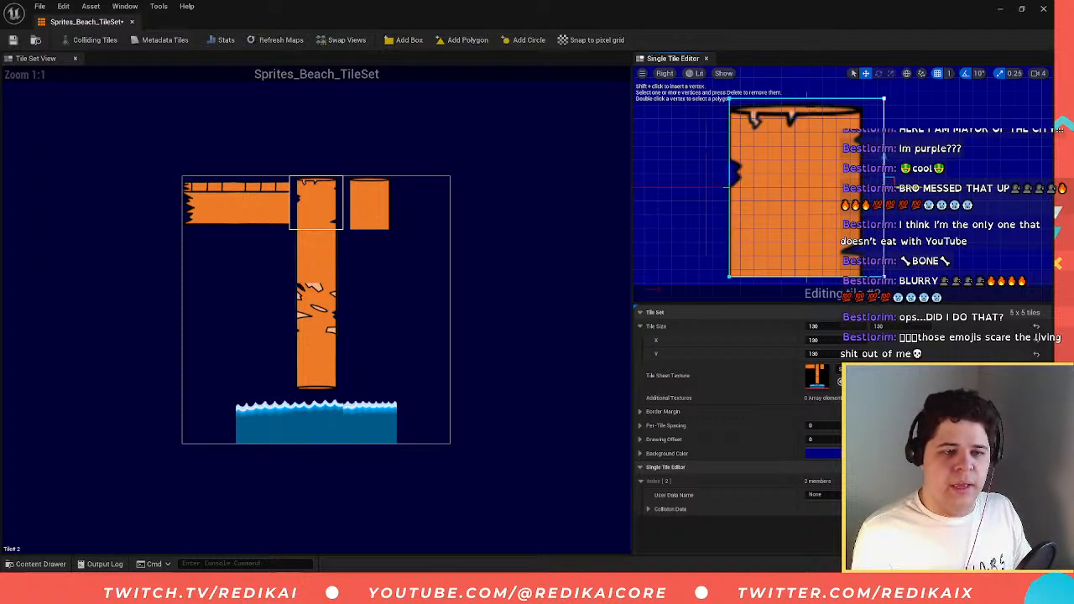
drag(885, 188, 862, 189)
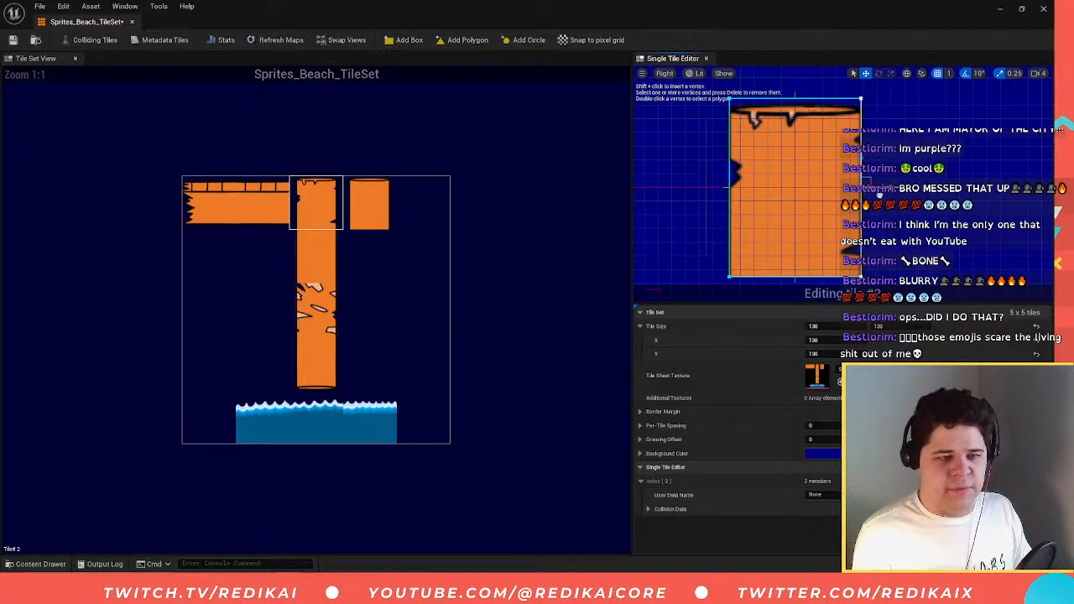
click(794, 99)
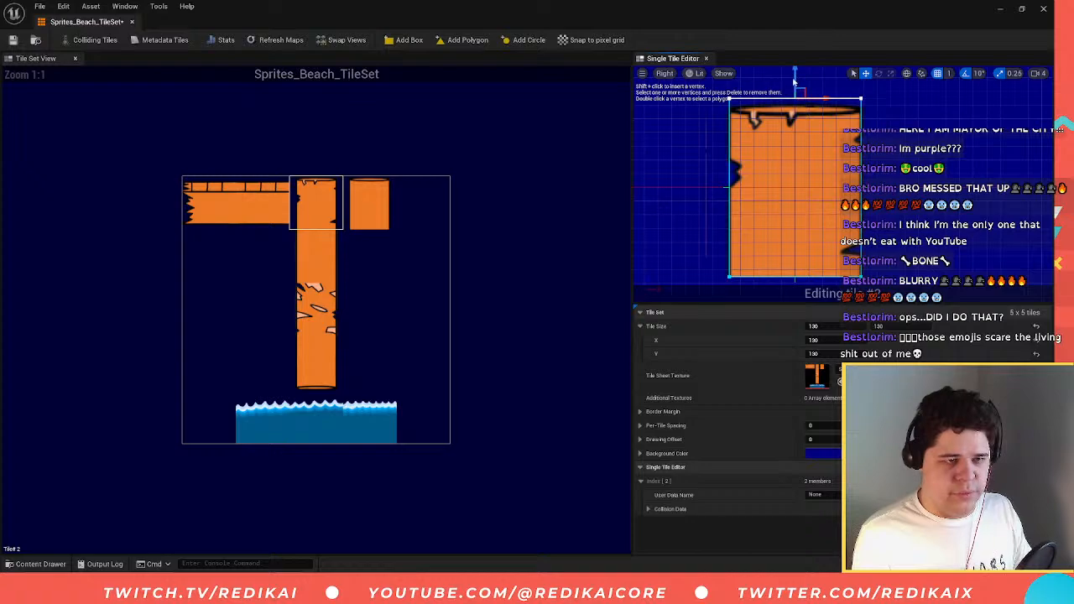
drag(795, 82, 800, 94)
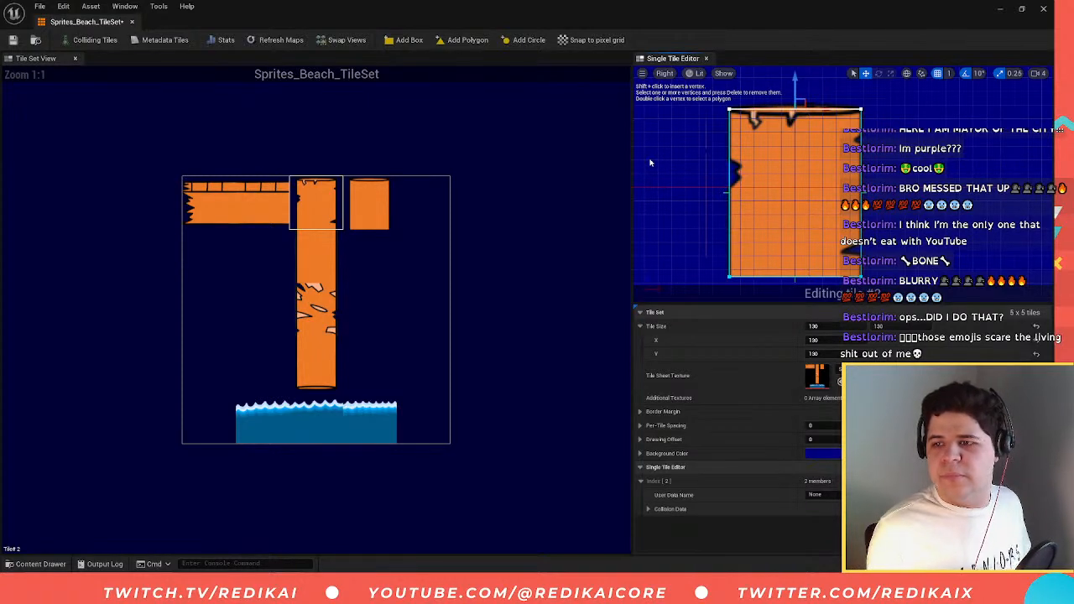
- Add a box collision to the plain post tile below the top one, fit its sides to the outline and compare it with the top tile
click(324, 271)
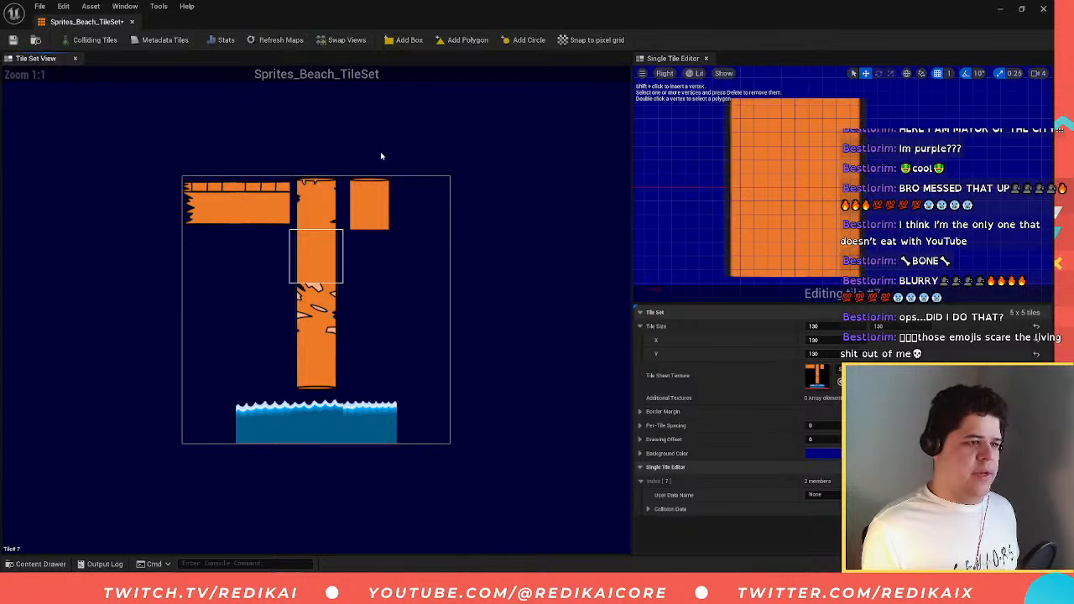
click(416, 42)
click(705, 188)
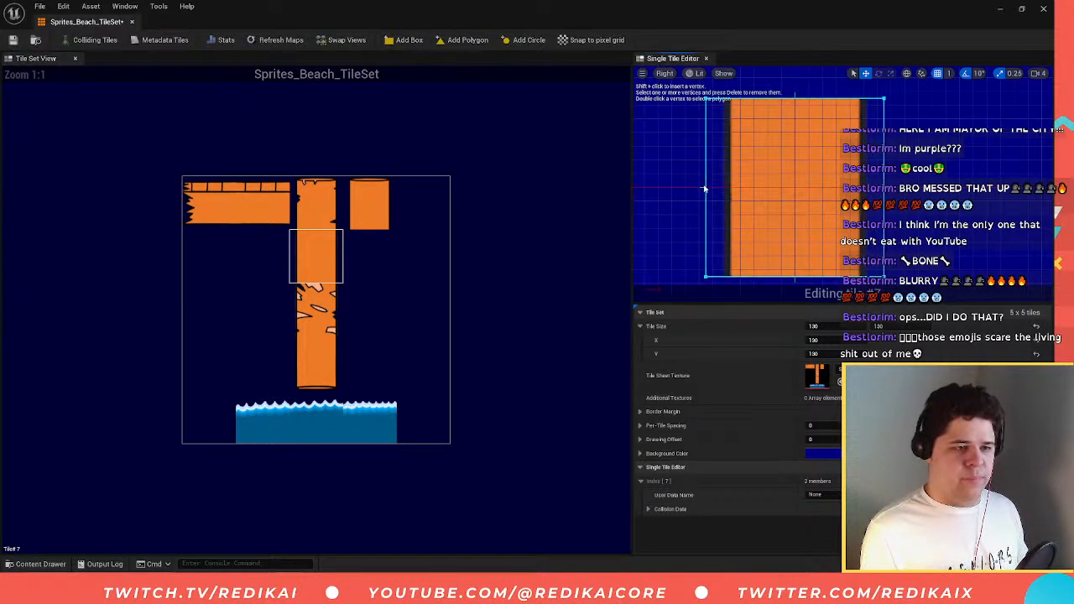
drag(722, 186, 743, 193)
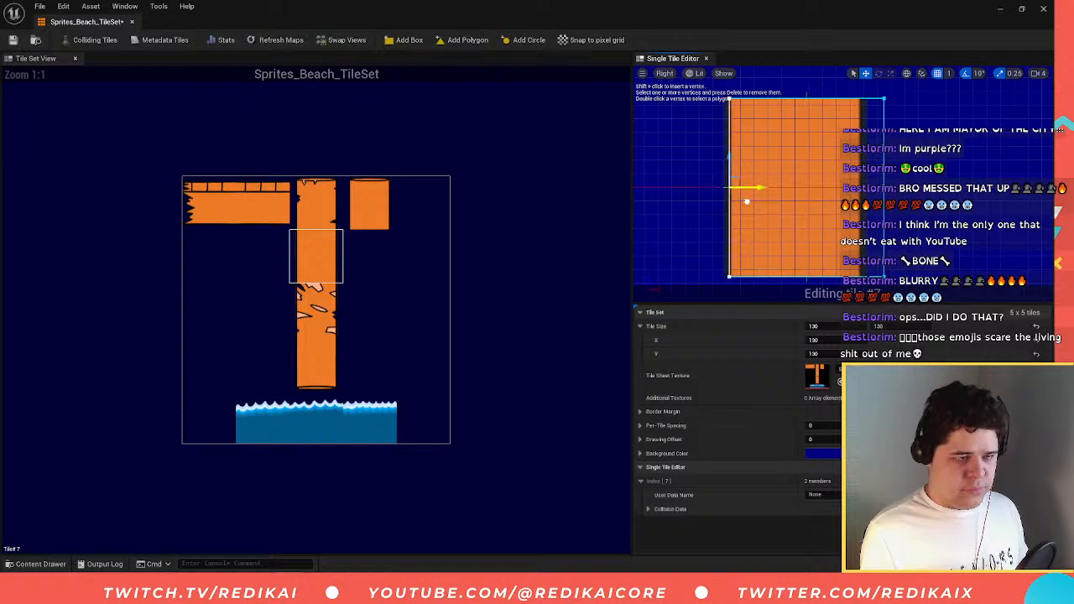
click(889, 191)
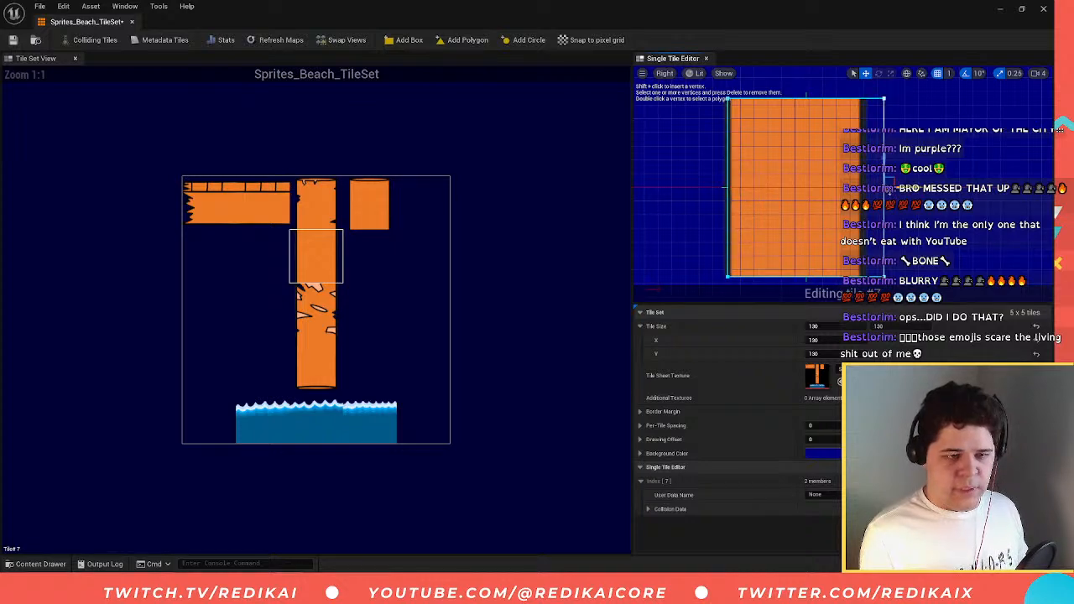
drag(888, 190, 866, 191)
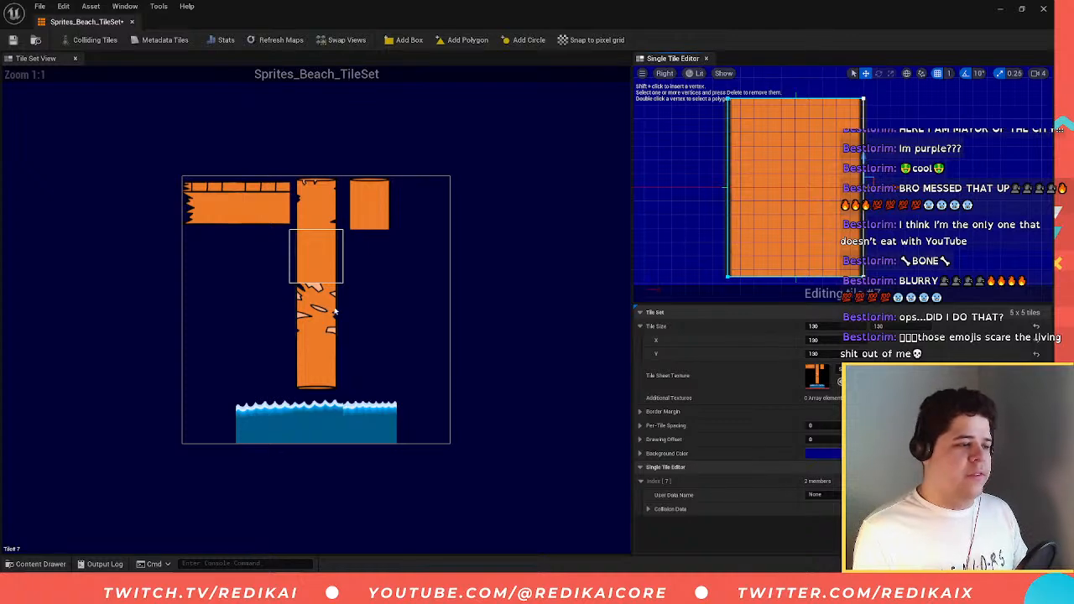
click(340, 221)
click(339, 261)
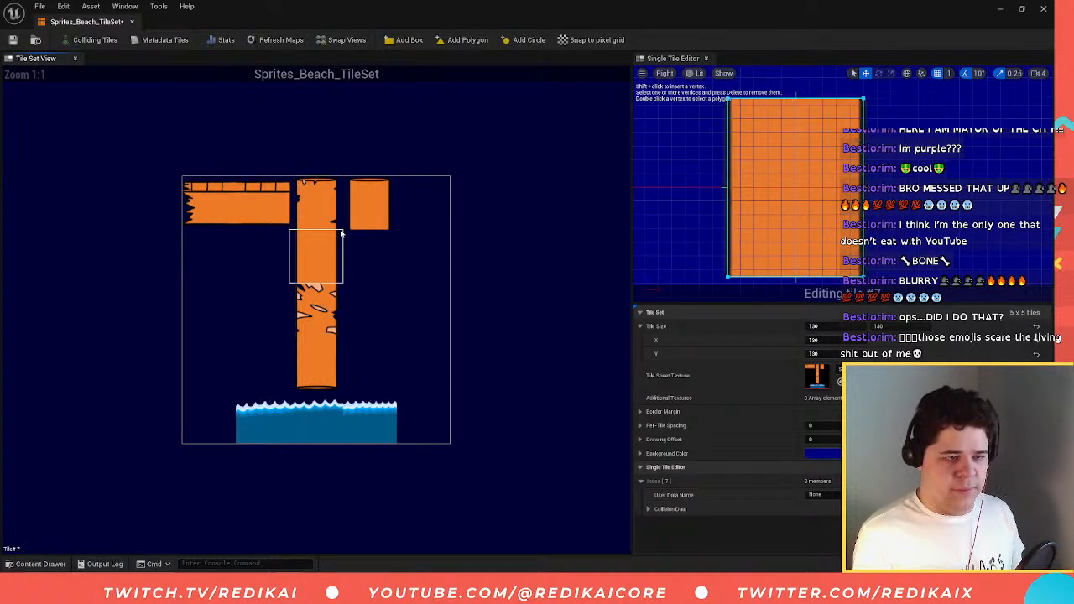
click(340, 225)
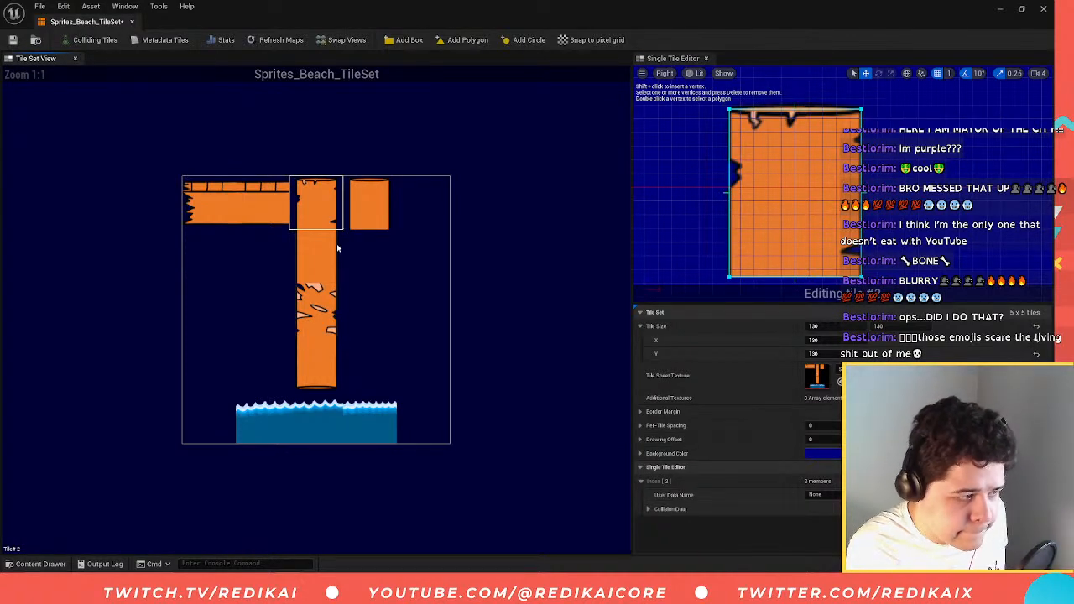
- Add a box collision to the cracked post tile and bring its two side edges in to the post's outline
click(321, 249)
click(319, 309)
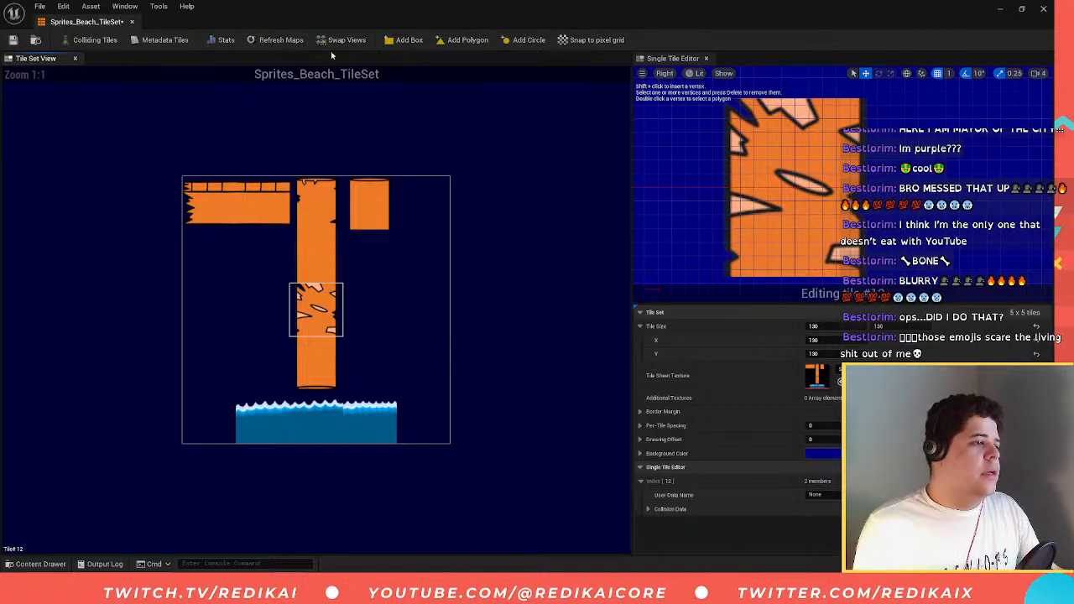
click(408, 40)
click(706, 185)
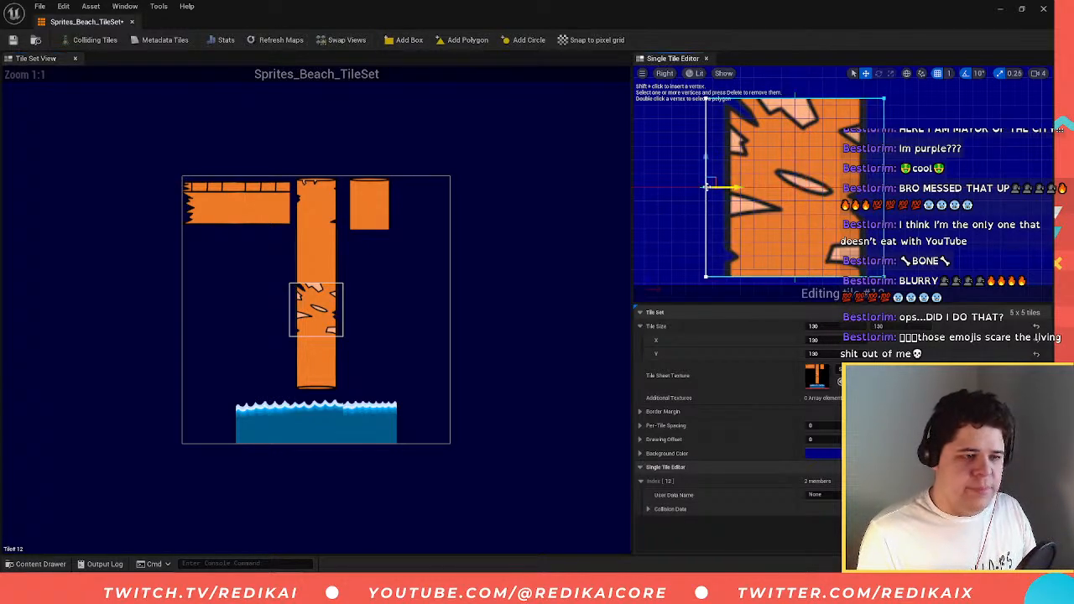
drag(724, 192, 747, 203)
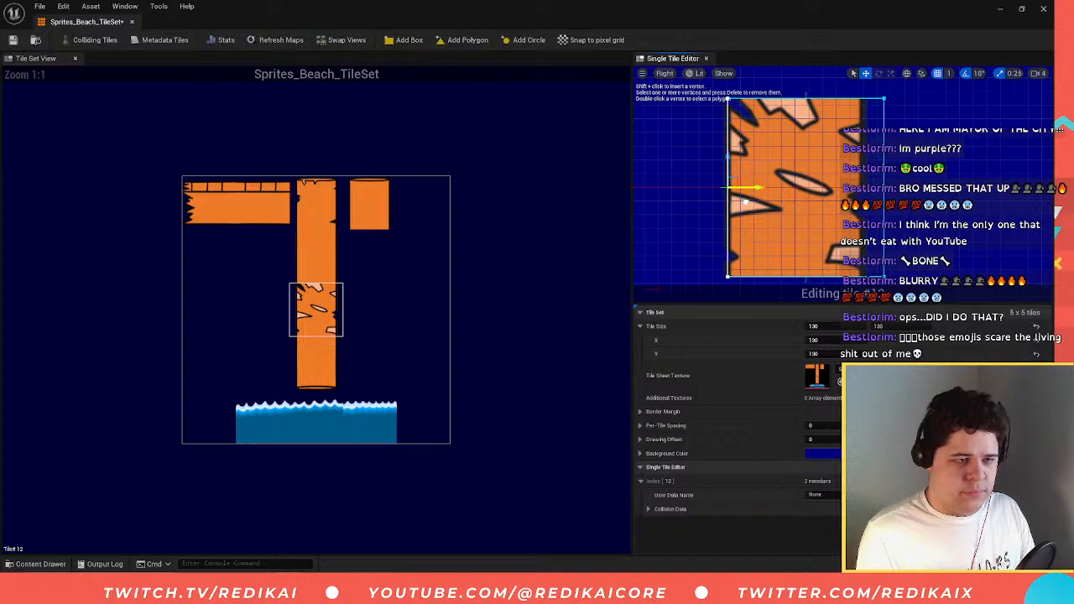
click(890, 195)
mouse_move(885, 188)
mouse_down()
mouse_move(865, 191)
mouse_move(879, 194)
mouse_up()
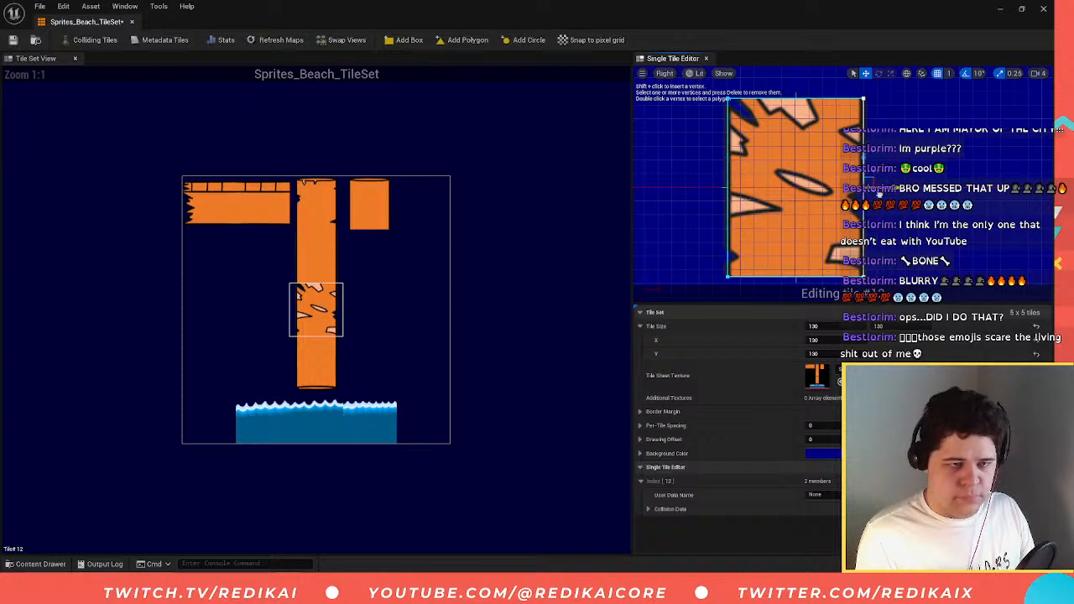
- Add a box collision to the post's bottom tile, fit its sides and lower edge to the wood, and close the tile set
click(330, 355)
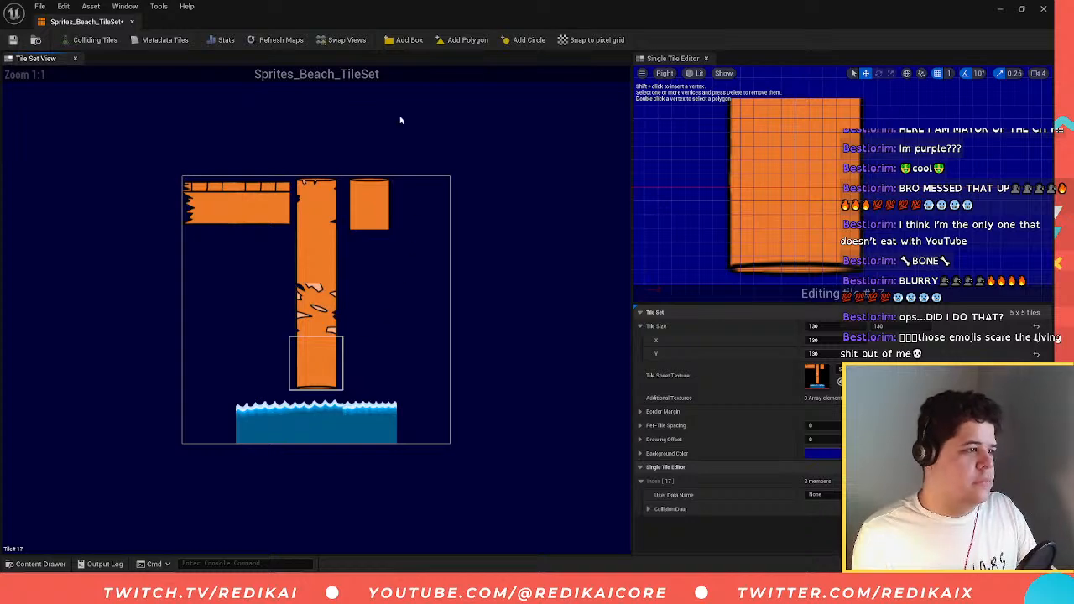
click(403, 42)
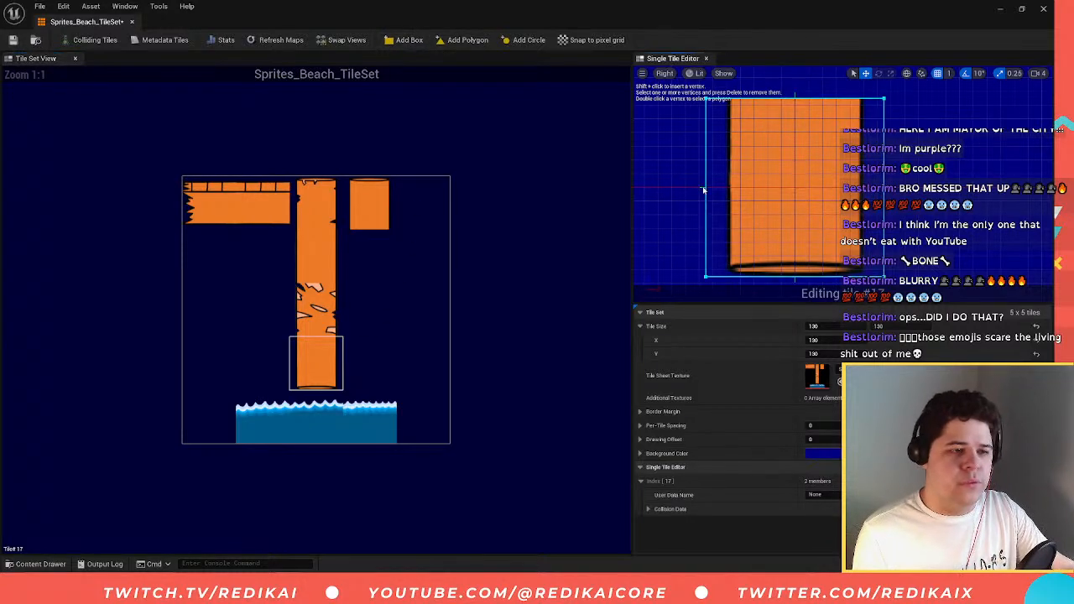
drag(735, 186, 758, 199)
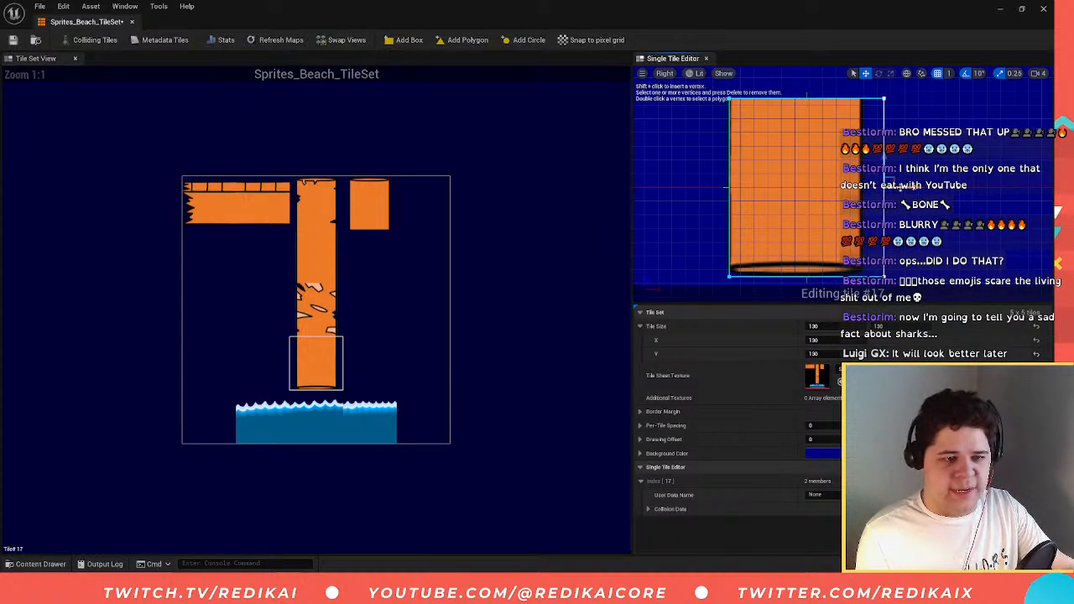
drag(894, 181, 877, 183)
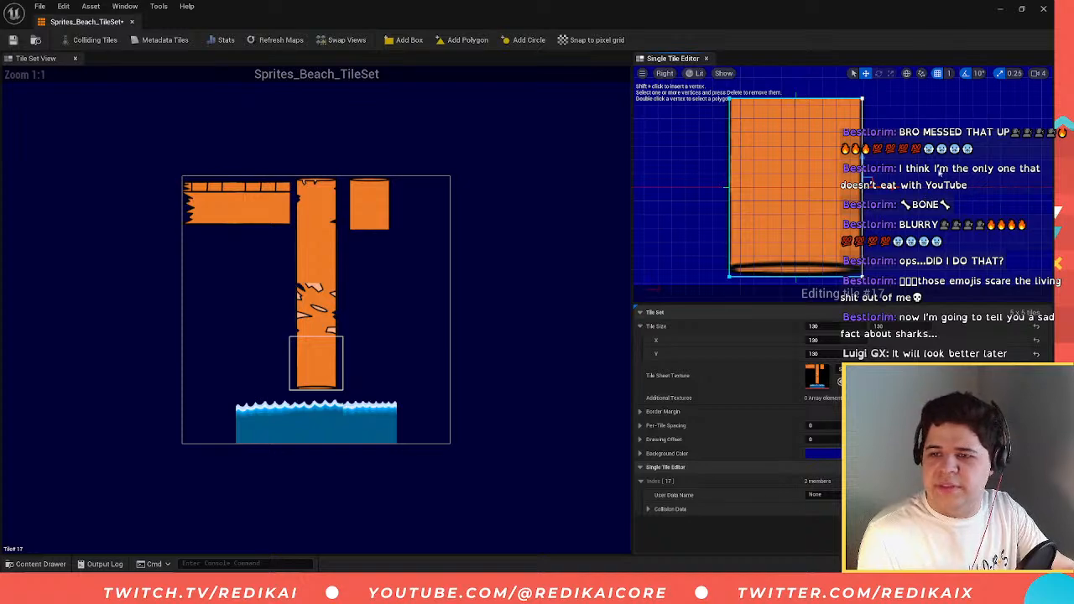
click(796, 274)
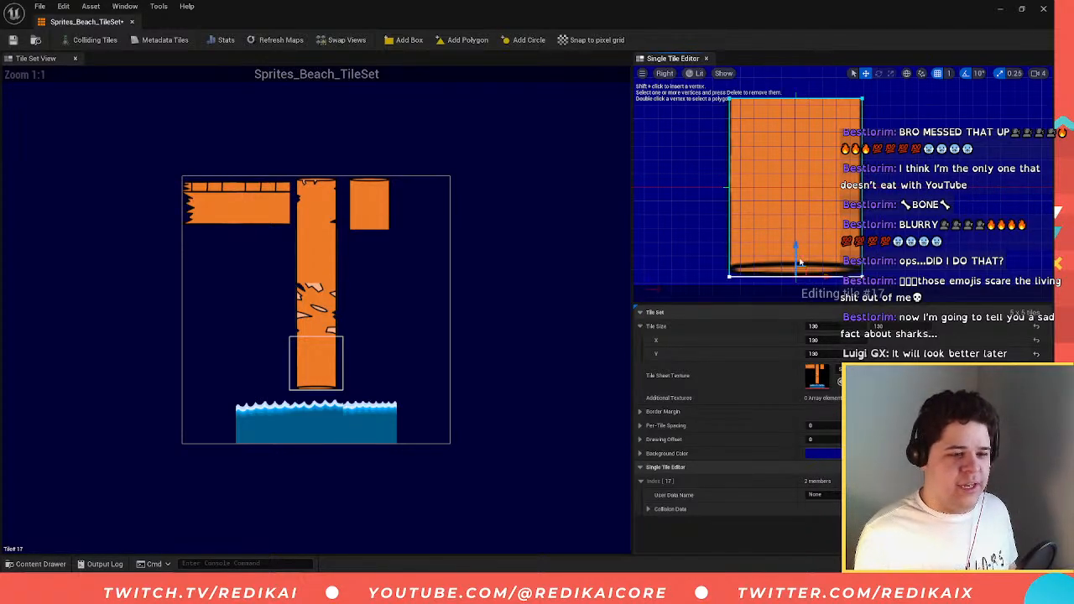
click(799, 250)
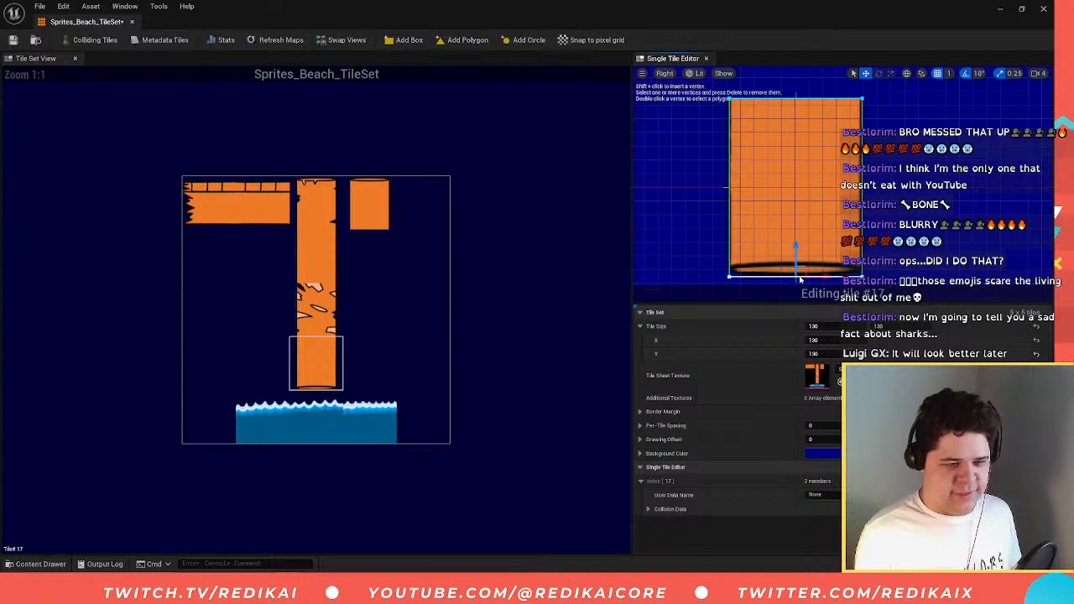
drag(798, 253, 807, 248)
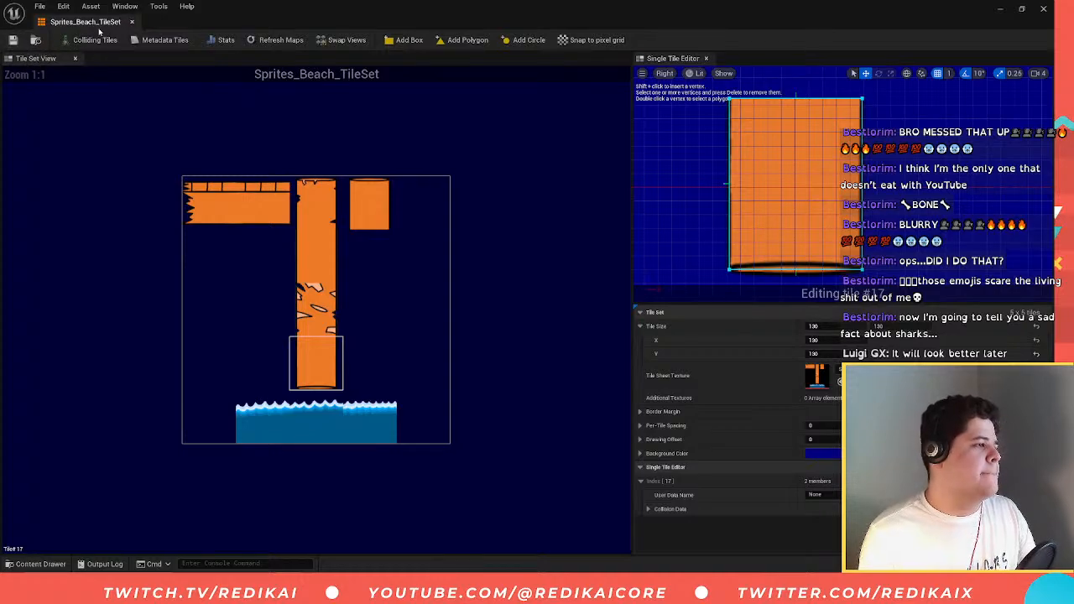
click(132, 22)
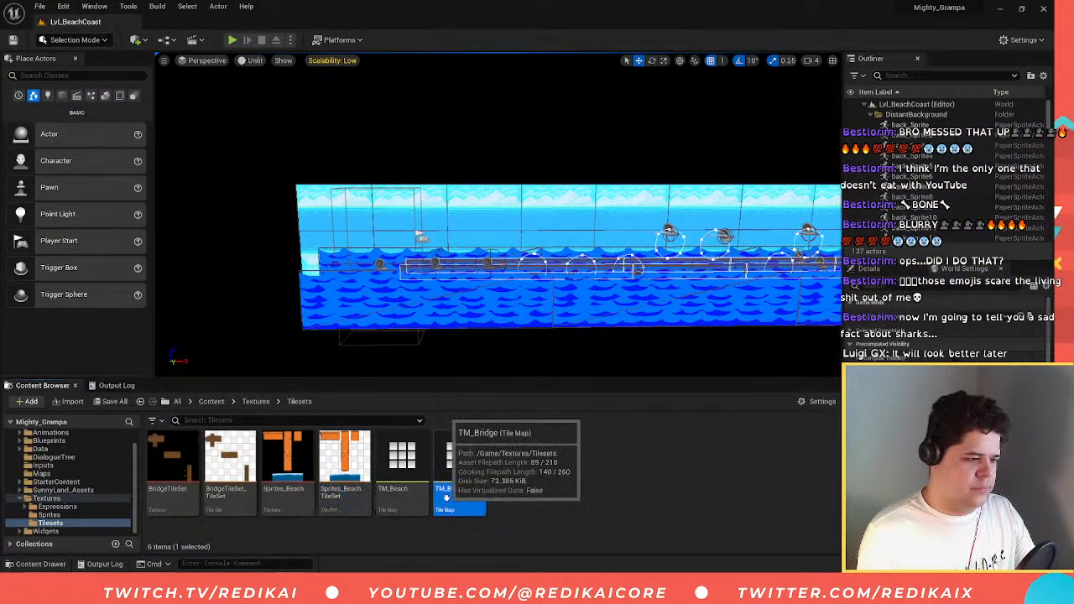
- Open the TM_Beach tile map and fill its top row with the jagged plank end followed by three straight plank tiles
double_click(402, 460)
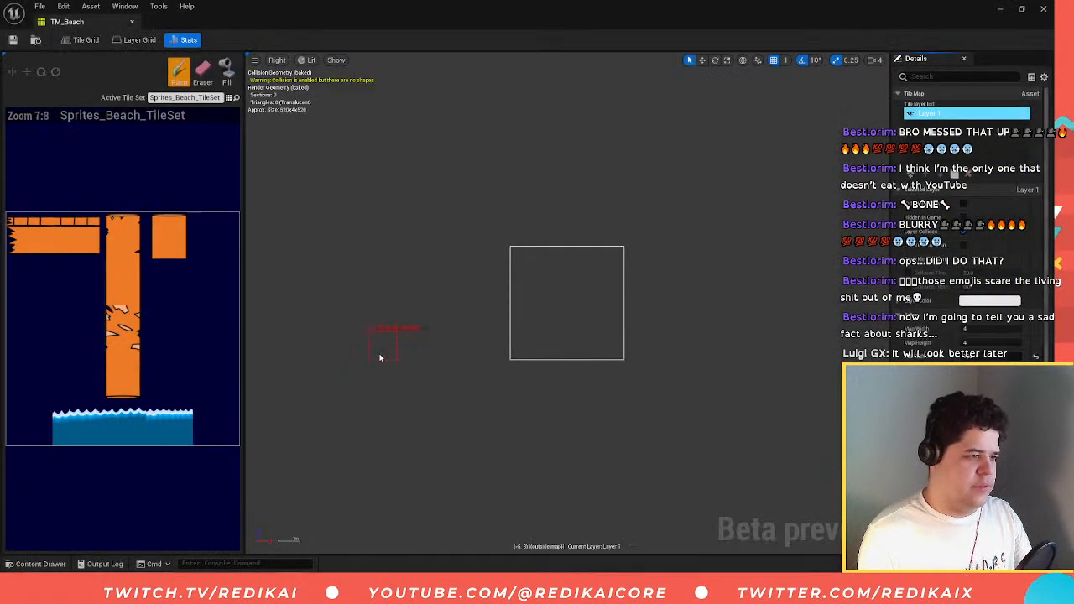
click(35, 238)
click(524, 260)
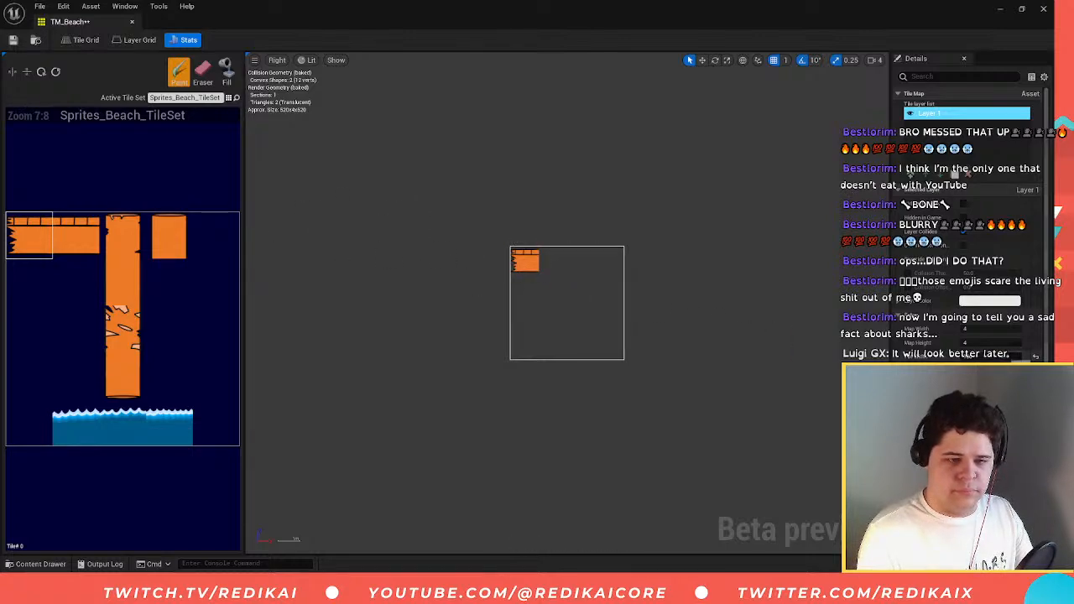
click(75, 238)
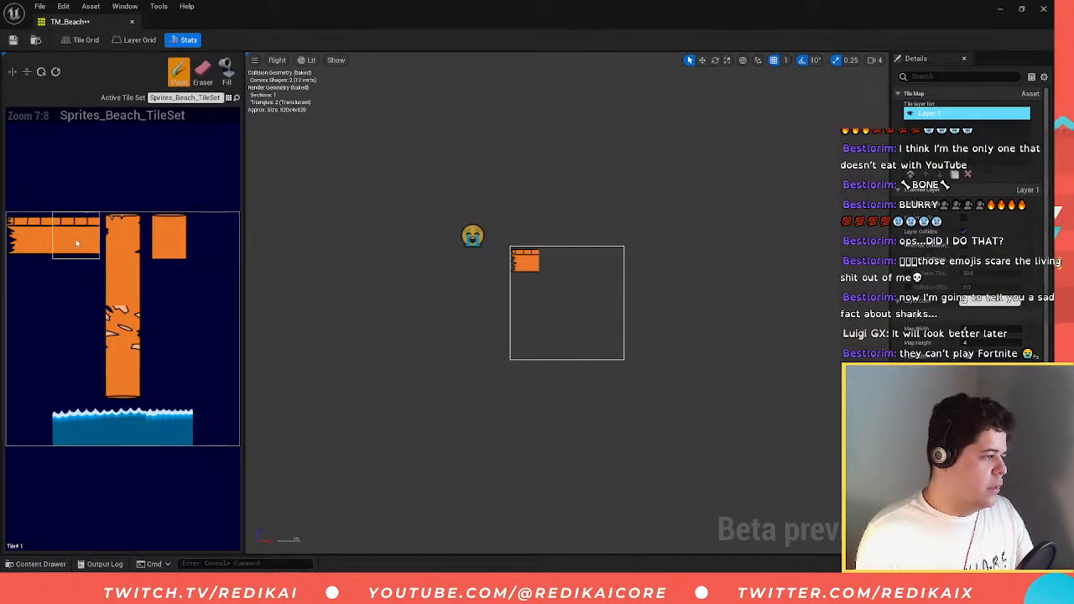
click(554, 261)
click(581, 261)
click(610, 261)
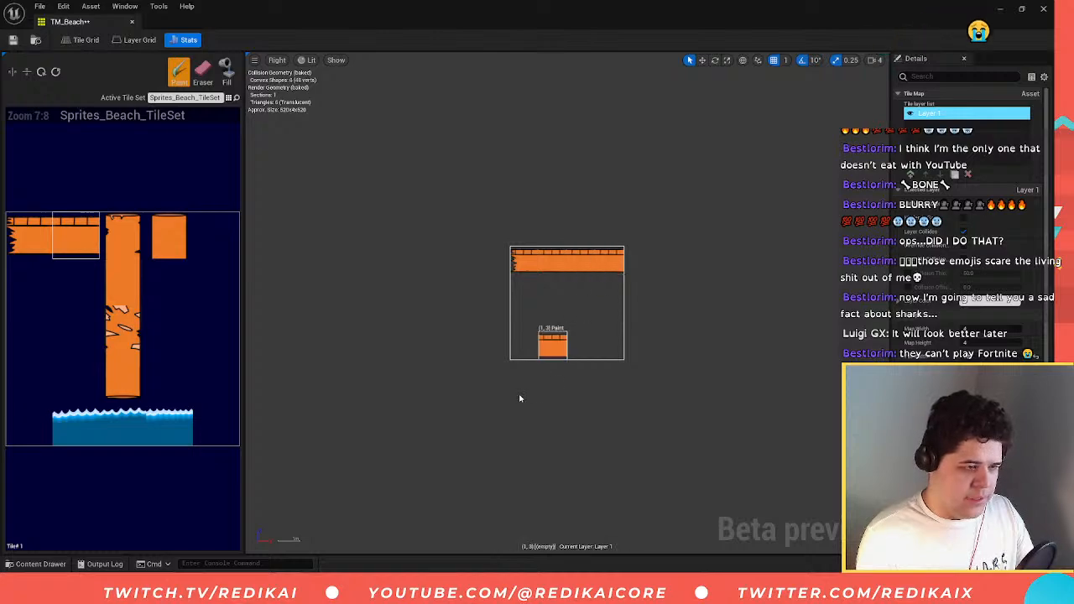
scroll(608, 298, up, 4)
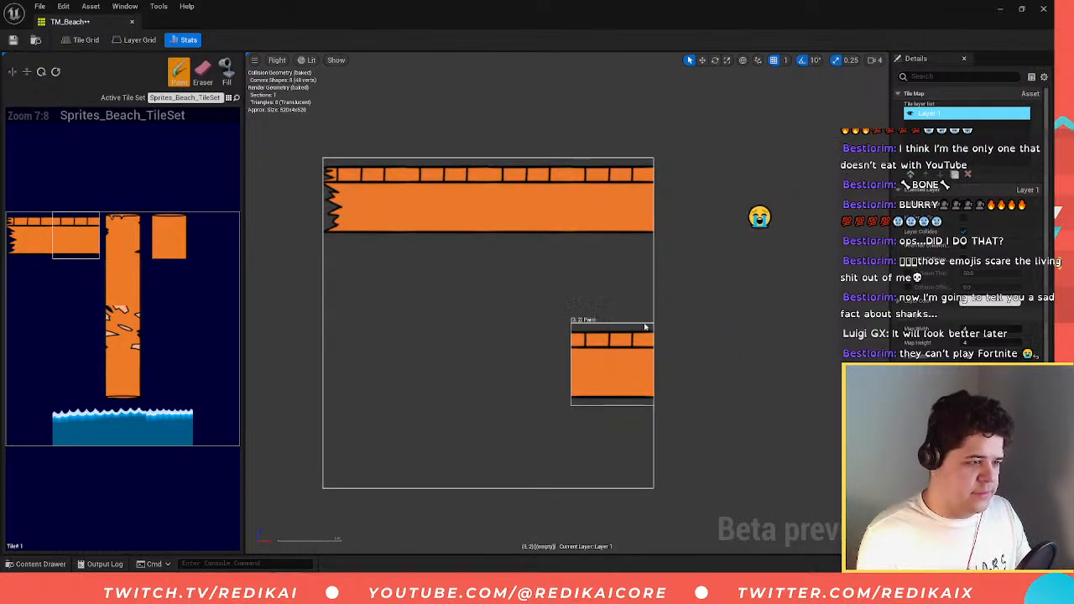
scroll(534, 224, up, 2)
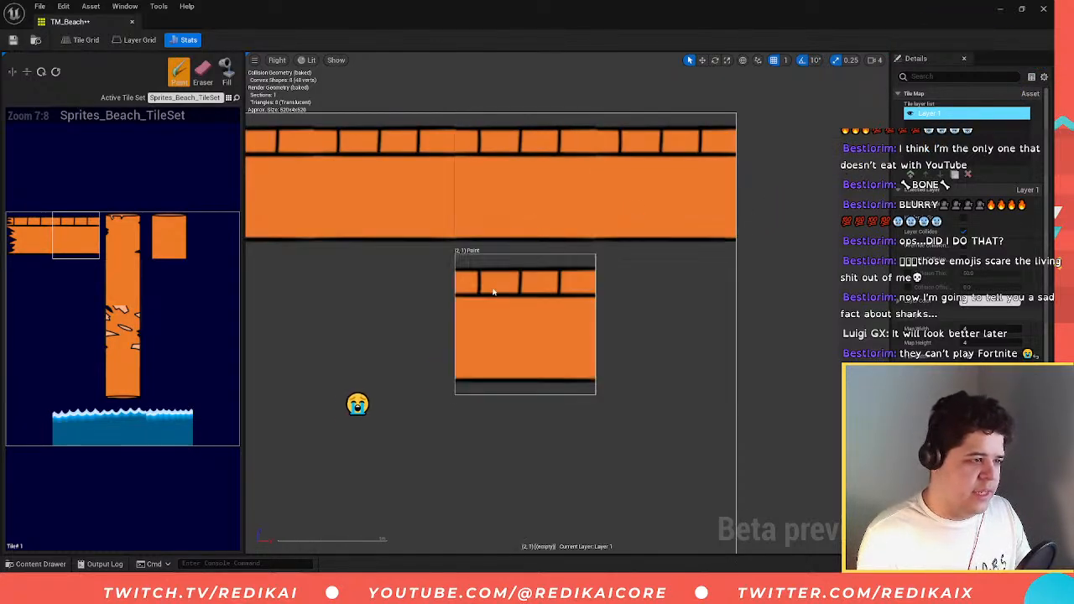
- Examine the painted plank row in the tile map up close and as a whole, checking the tile seams and the map's extent
scroll(453, 208, up, 2)
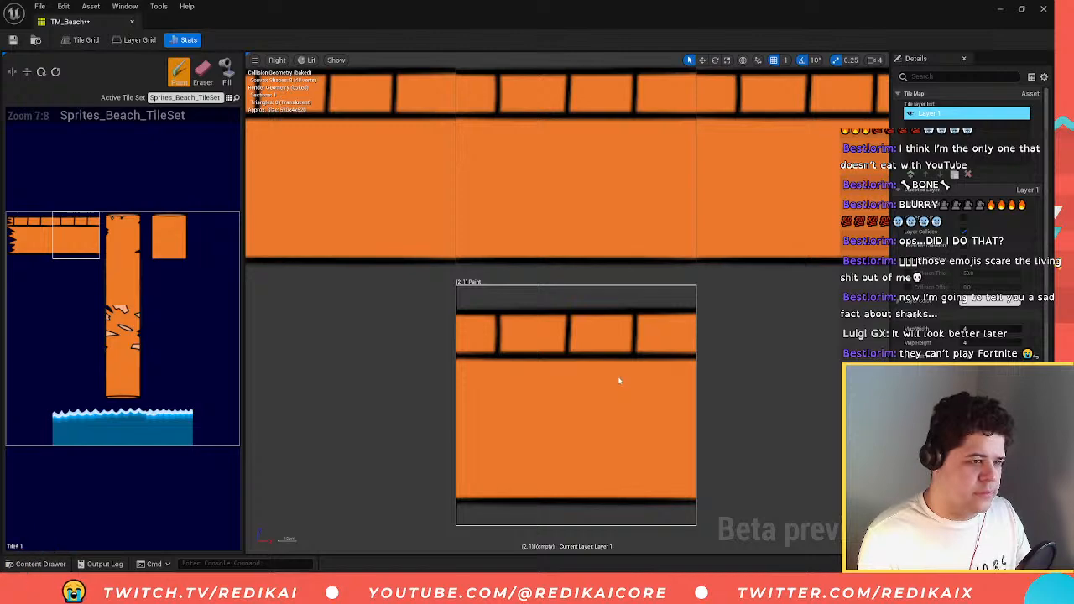
scroll(558, 327, up, 2)
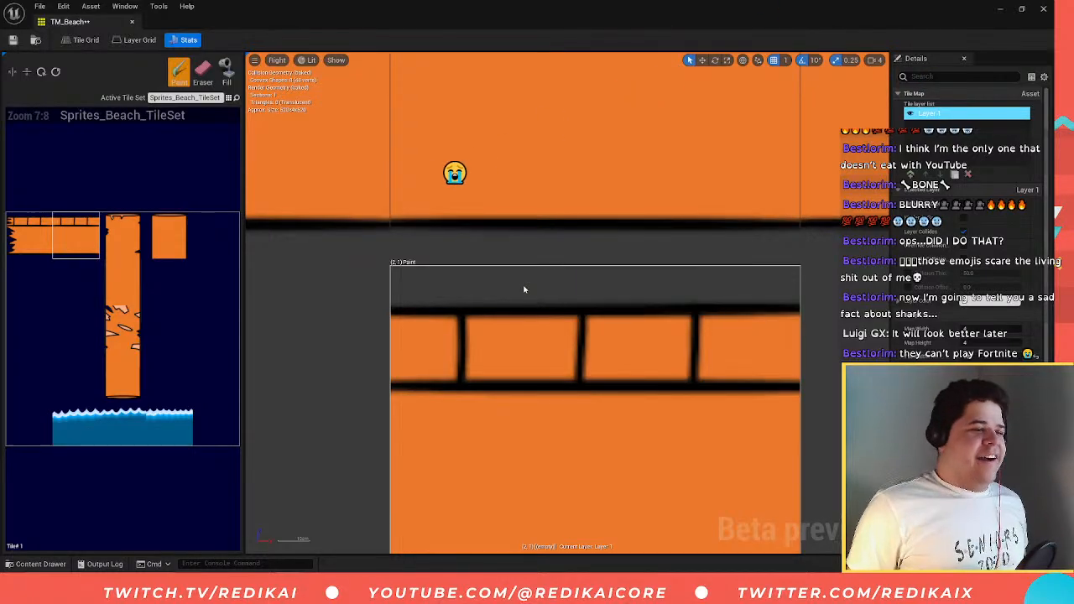
scroll(520, 294, down, 1)
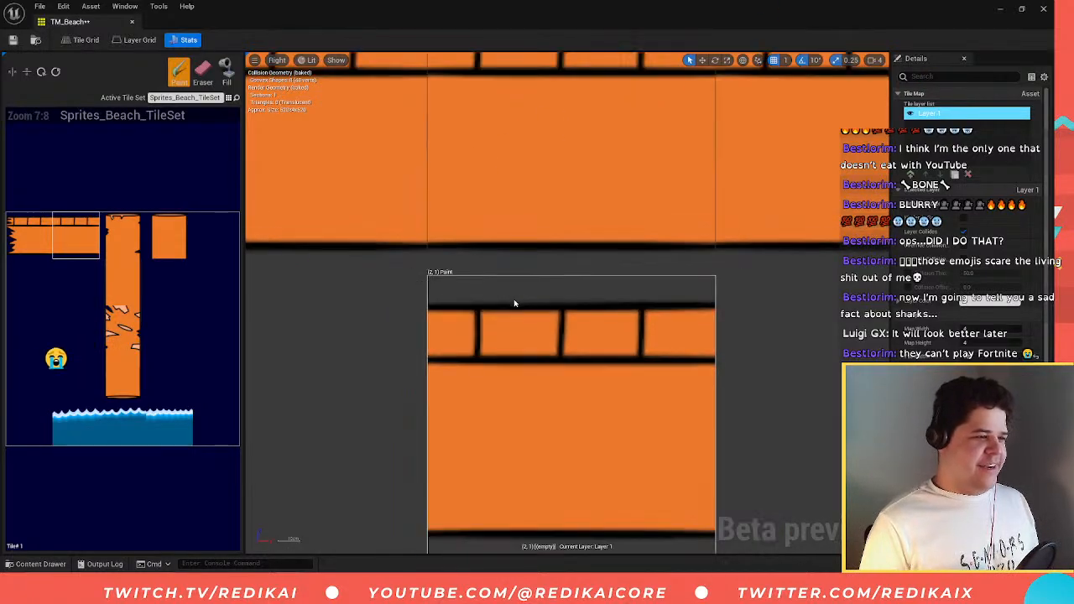
scroll(515, 304, down, 3)
scroll(400, 230, up, 2)
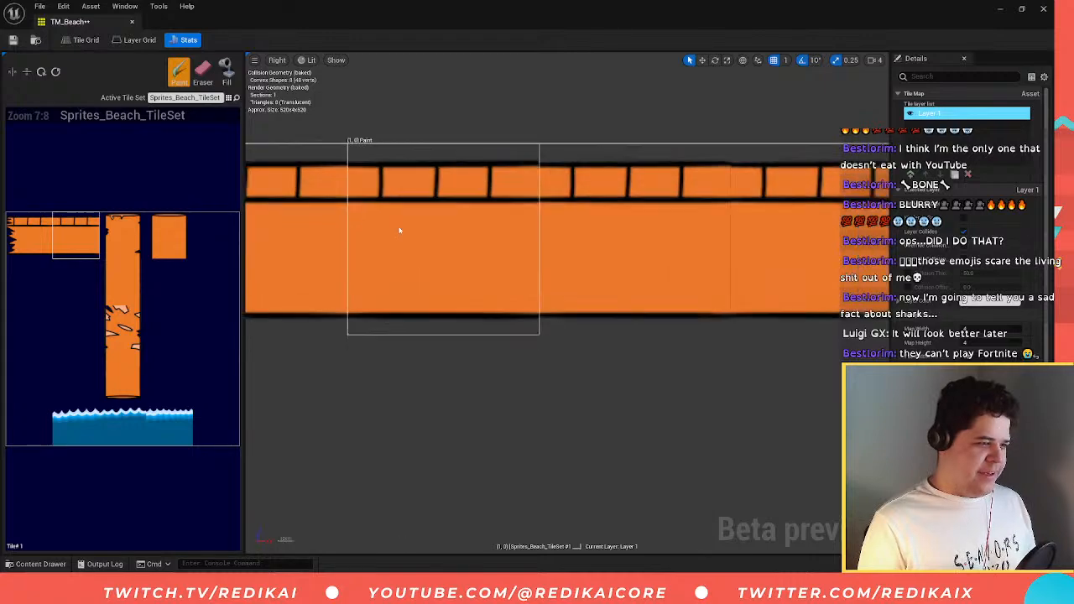
scroll(399, 230, up, 2)
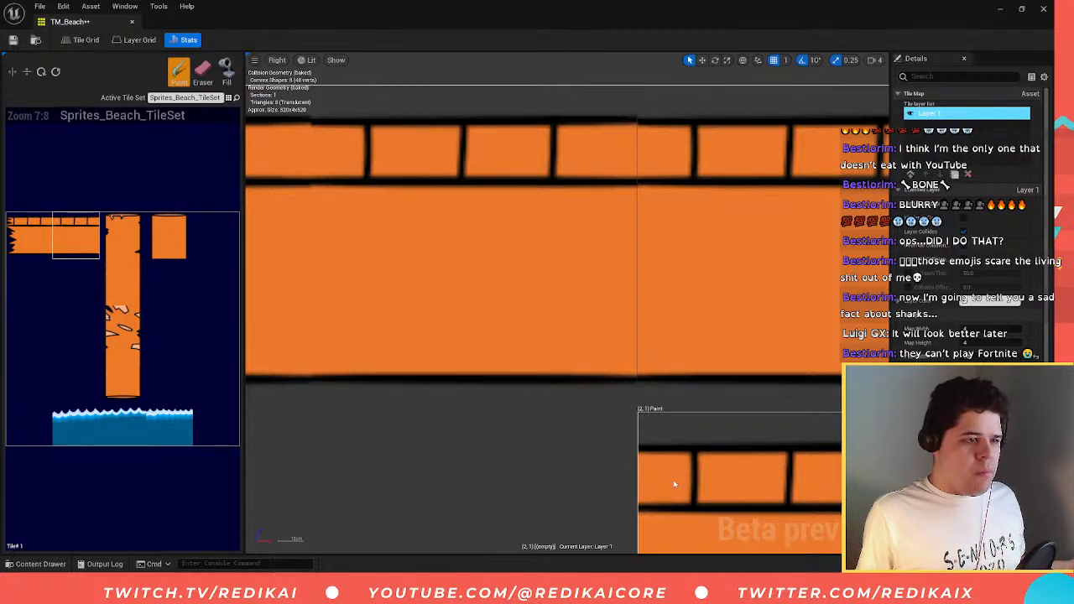
scroll(676, 484, down, 5)
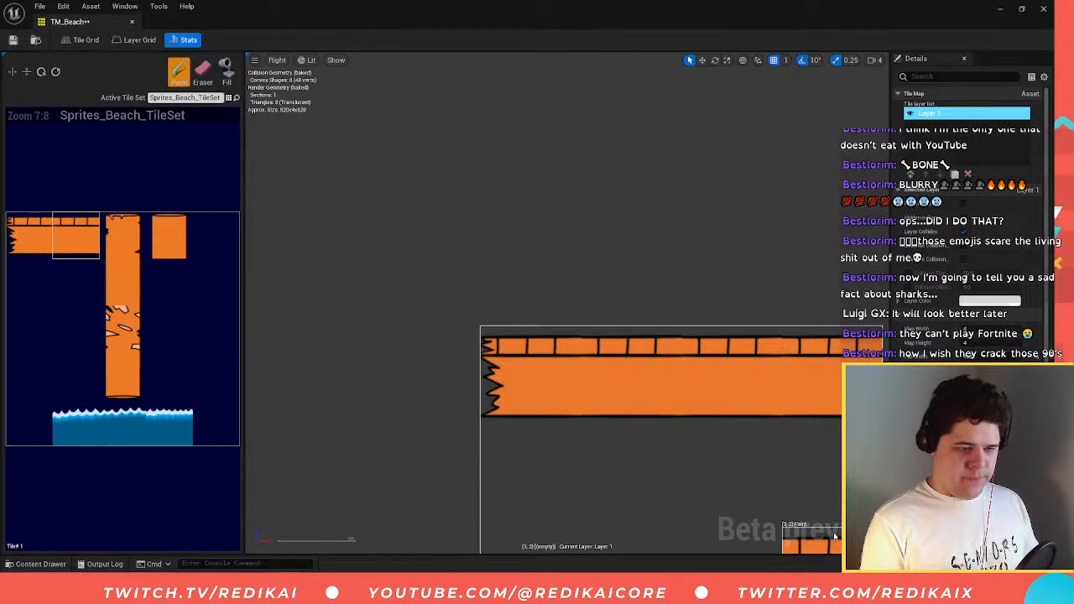
scroll(816, 503, down, 3)
scroll(873, 511, up, 5)
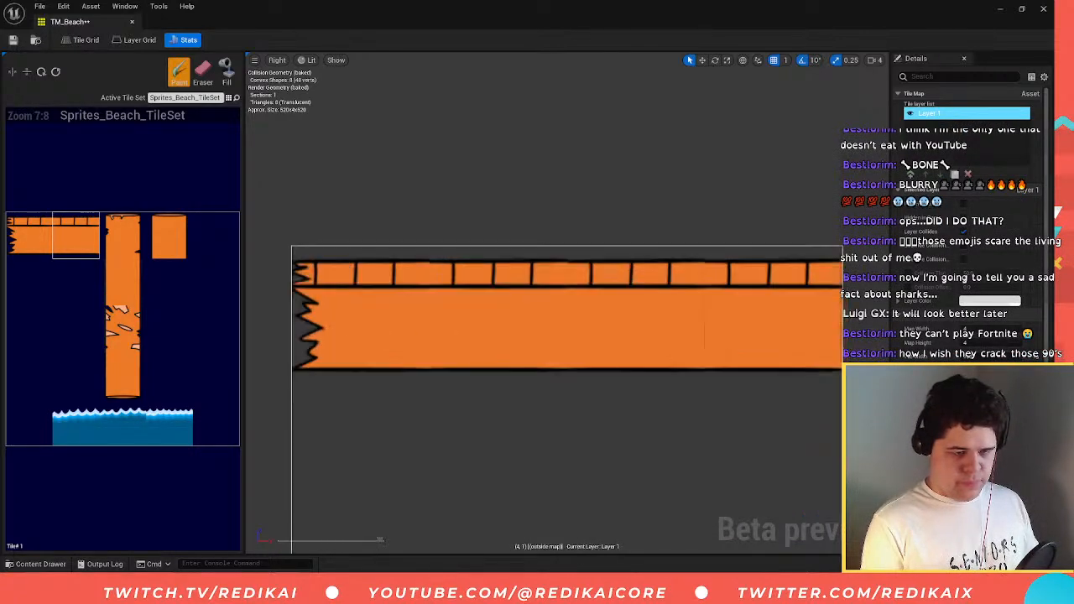
scroll(847, 468, down, 2)
scroll(830, 494, down, 5)
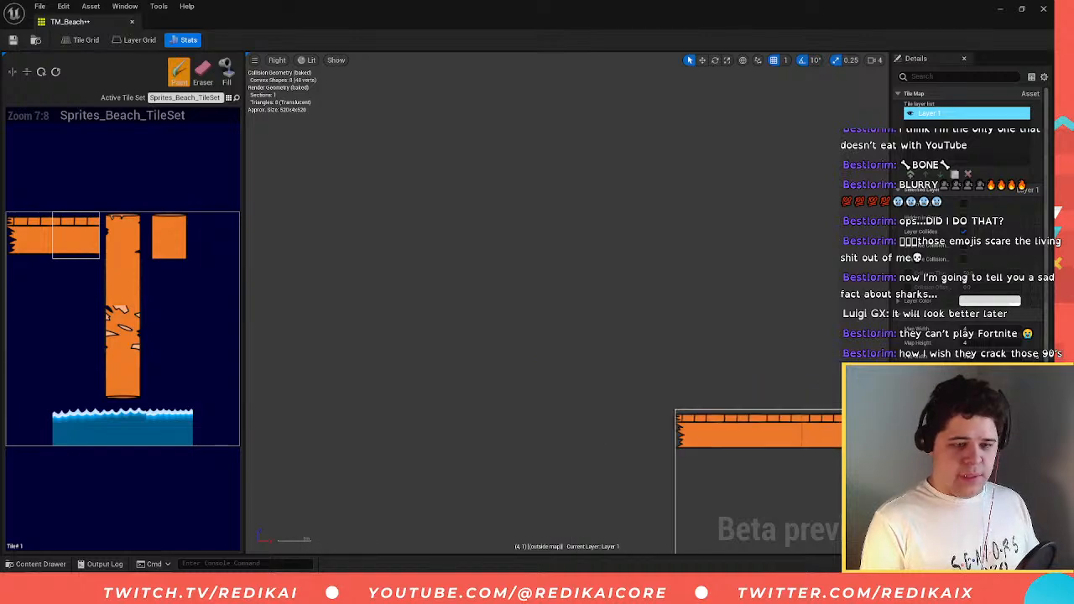
scroll(828, 503, up, 4)
right_drag(828, 504, 584, 339)
scroll(582, 338, up, 3)
scroll(563, 318, up, 3)
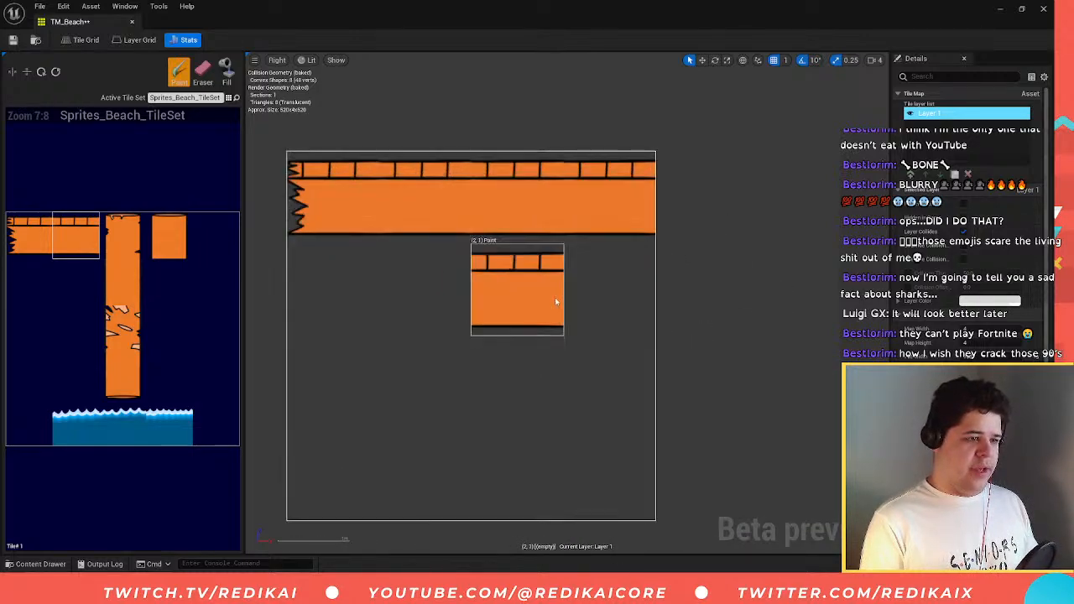
- Set the tile map's width to 20 and fill the rest of the top row with straight plank tiles
scroll(563, 318, down, 2)
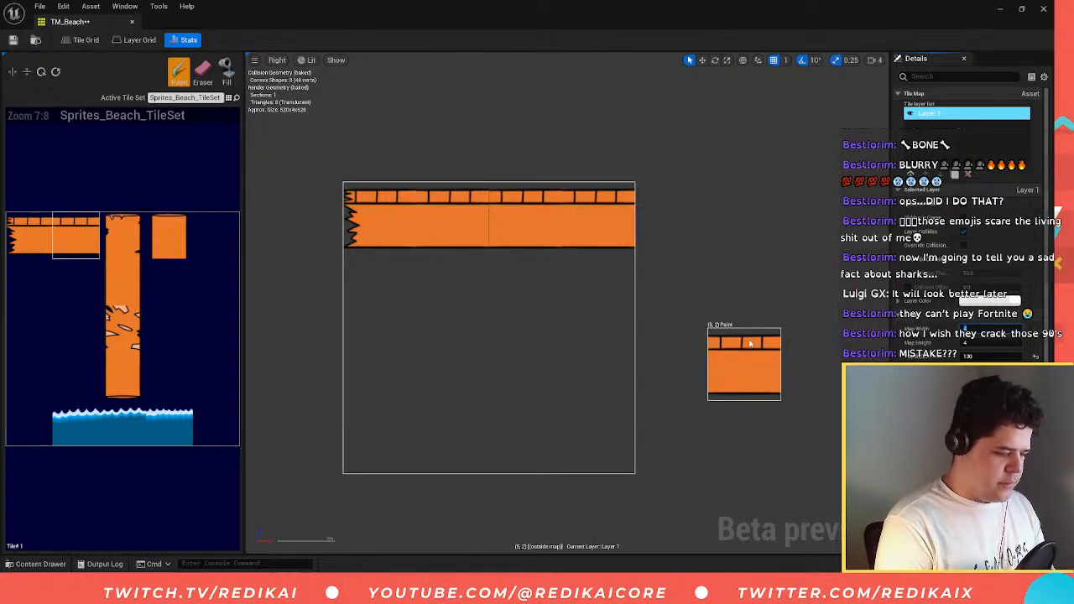
scroll(751, 342, down, 5)
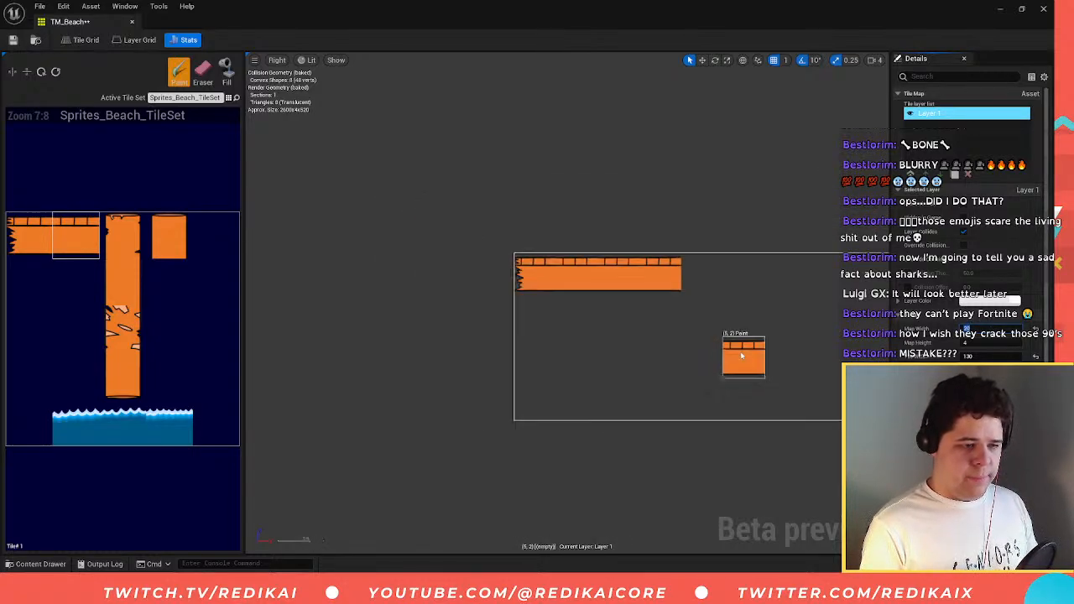
right_drag(621, 445, 360, 435)
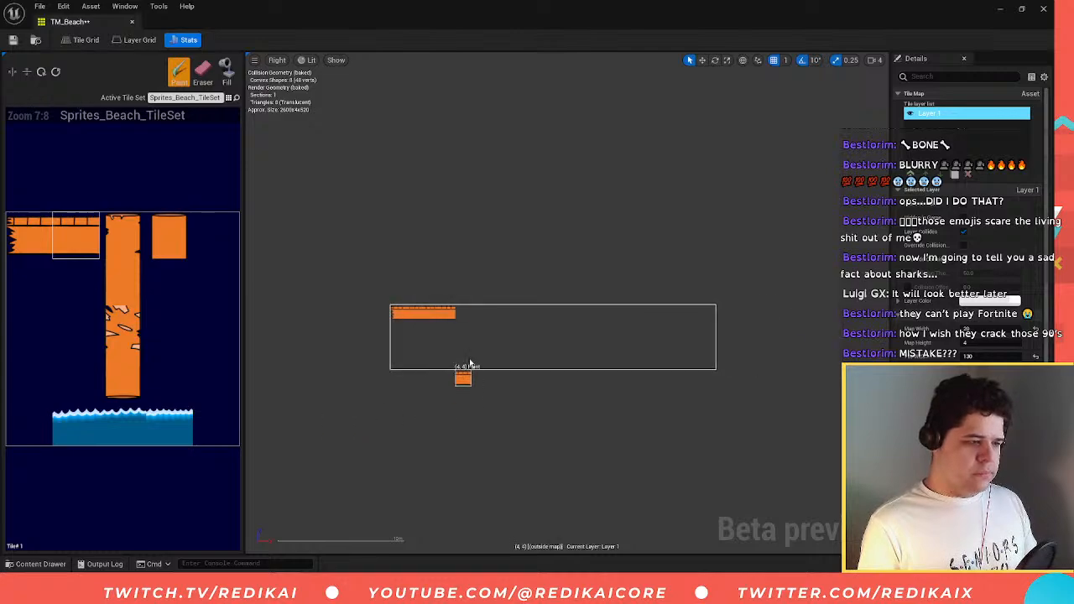
drag(464, 313, 707, 309)
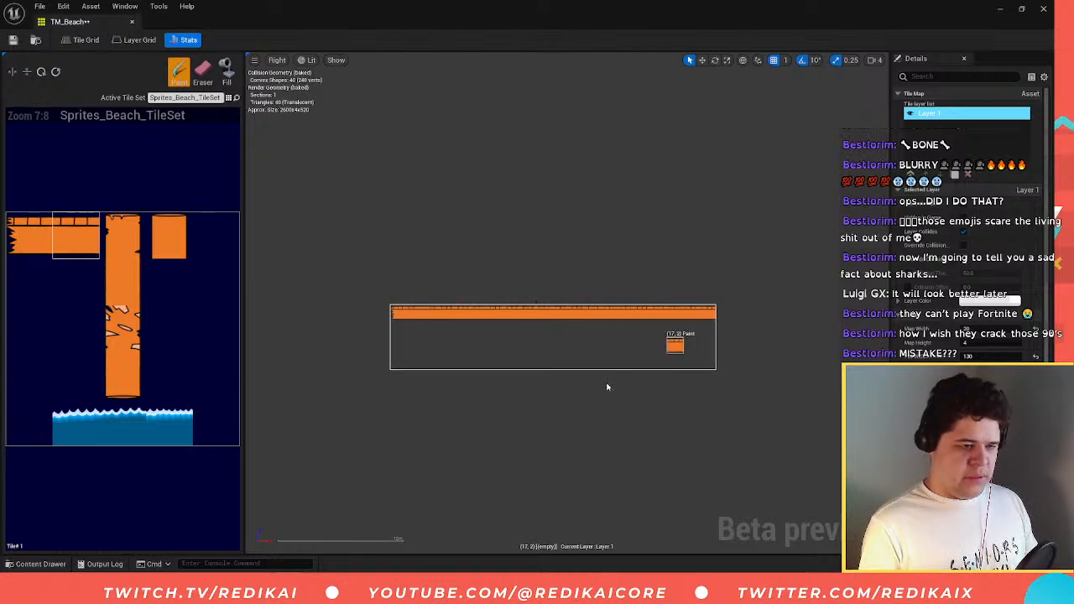
- Paint plain post tiles below the planks: two stacked in columns 3 and 15, and rows 1 and 3 of columns 9 and 7
scroll(554, 347, up, 2)
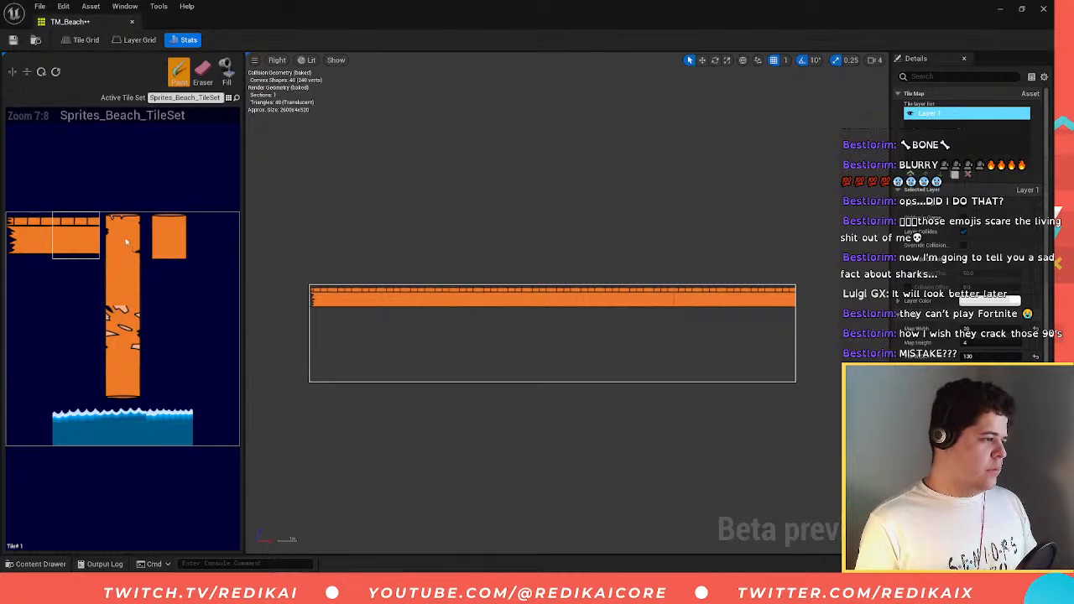
click(135, 266)
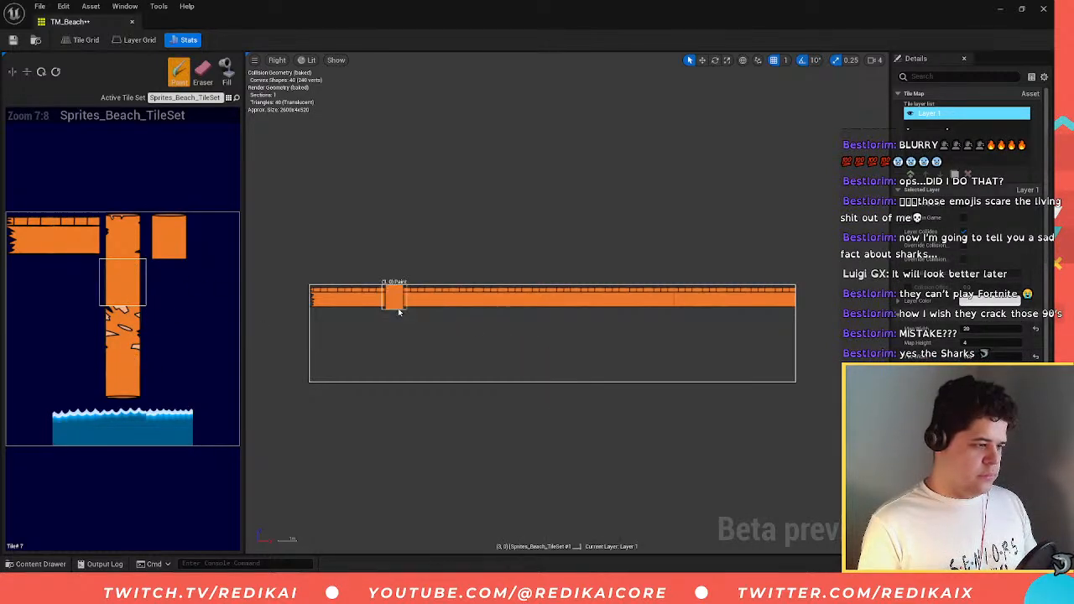
drag(399, 311, 395, 356)
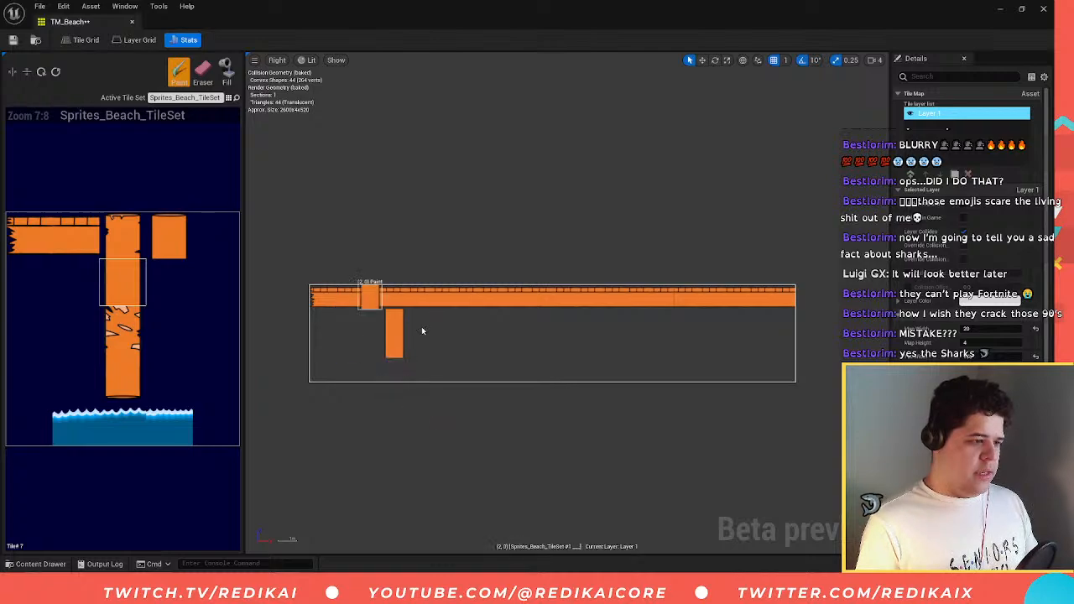
click(540, 322)
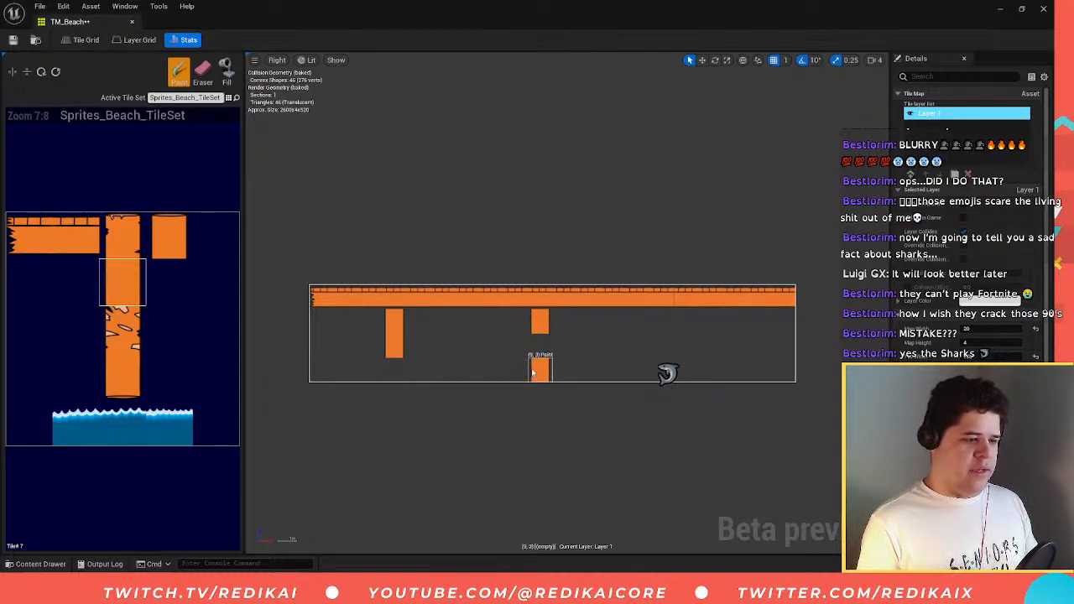
click(532, 374)
click(692, 330)
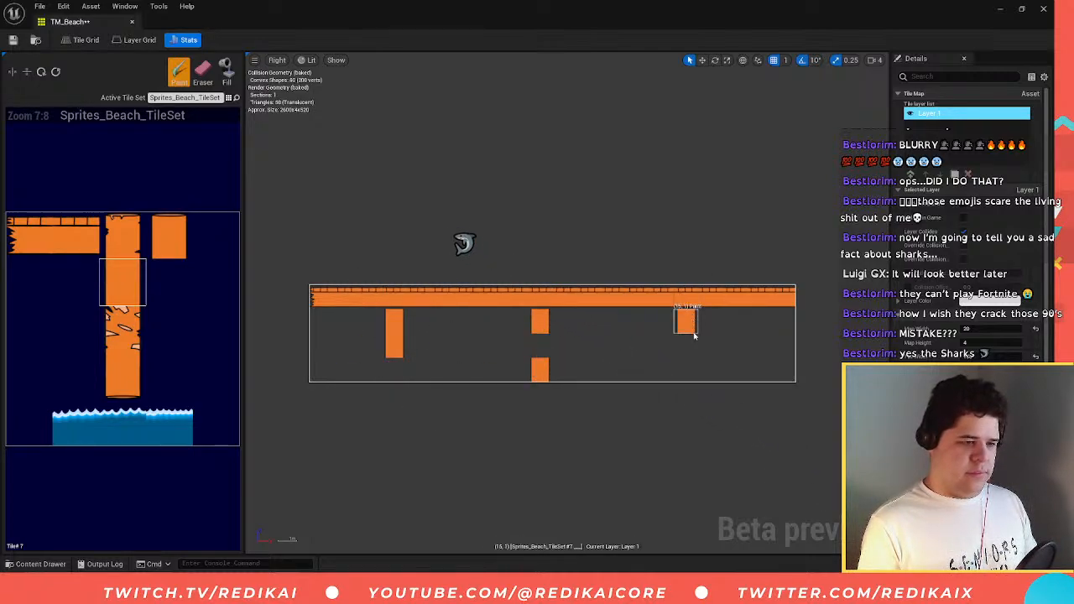
click(687, 346)
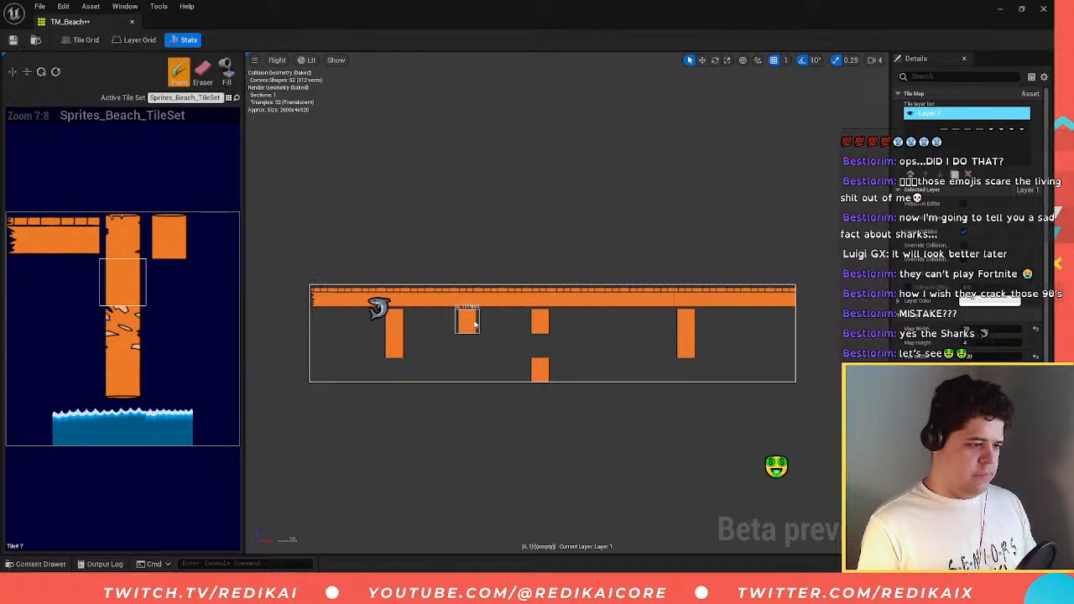
click(492, 321)
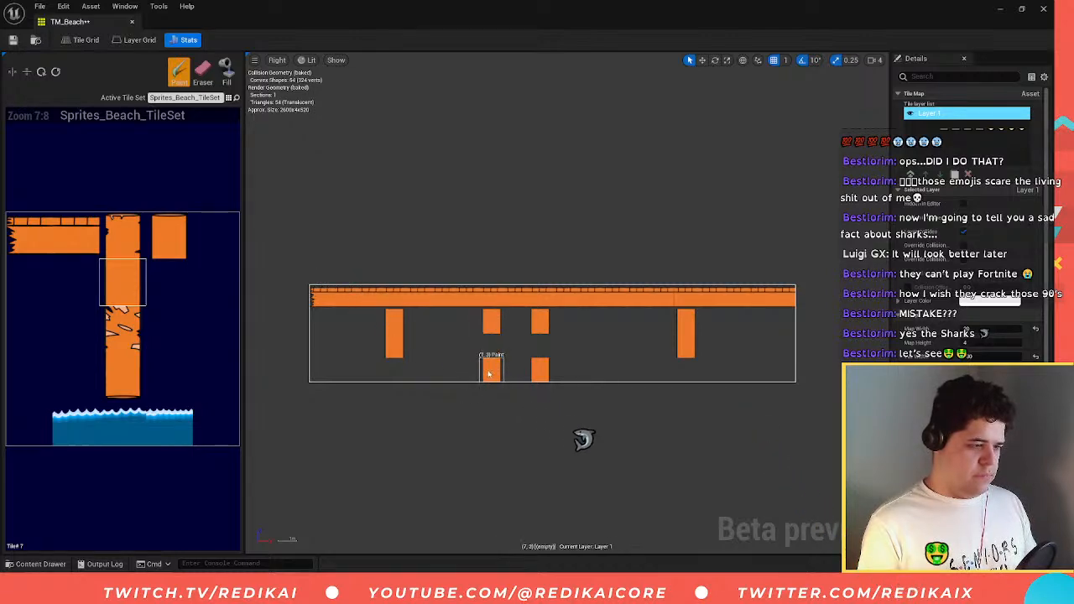
- Clear the two post tiles in column 9 by painting over them with an empty tile
click(216, 282)
click(539, 321)
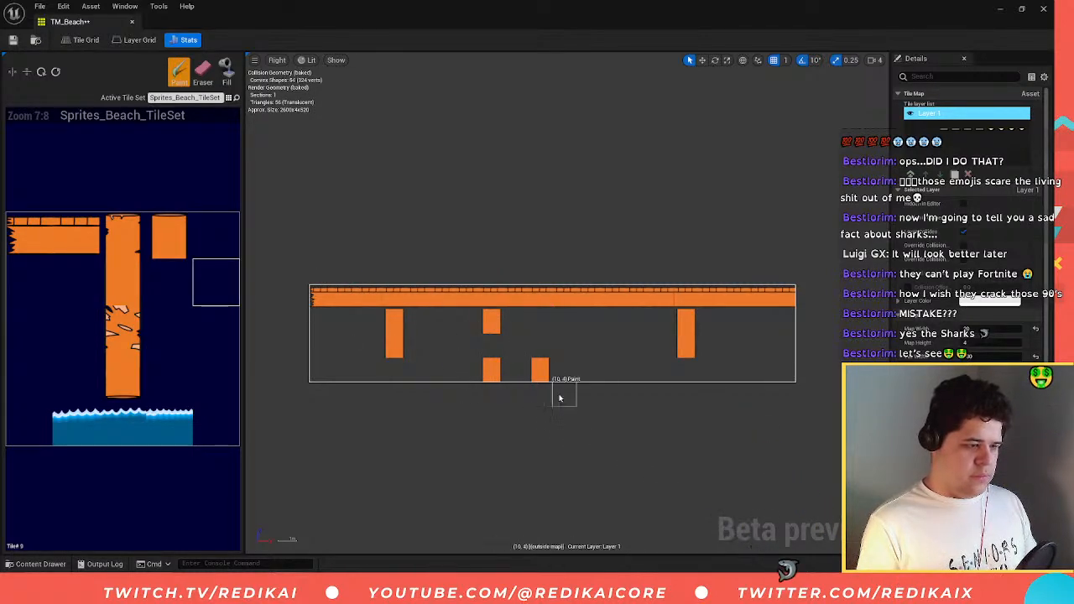
click(540, 372)
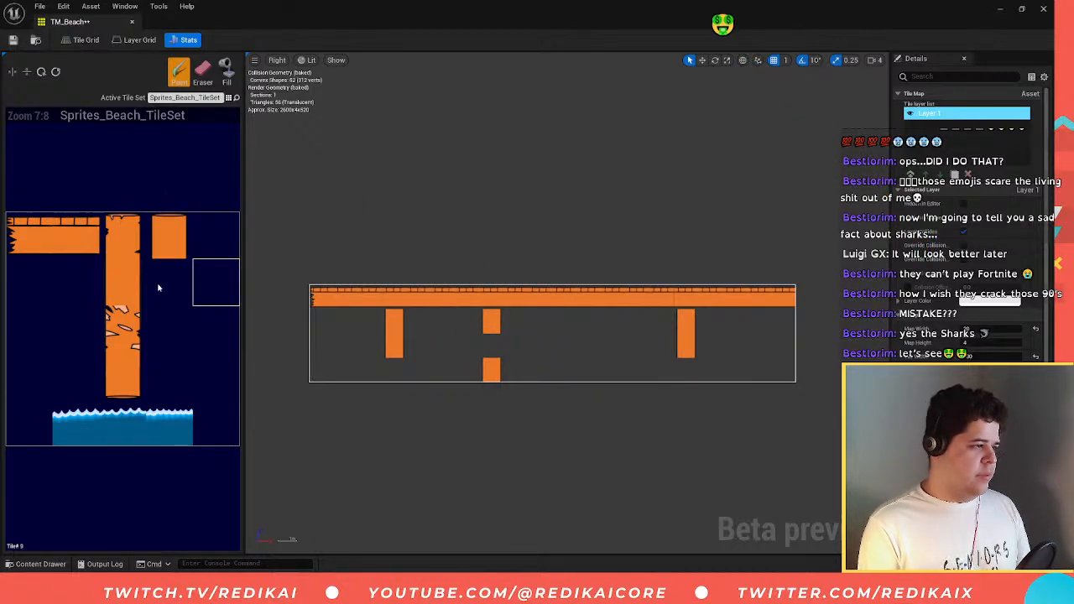
- Paint plain post tiles in rows 1 and 2 of column 11 and in the bottom row of columns 15 and 19
click(122, 282)
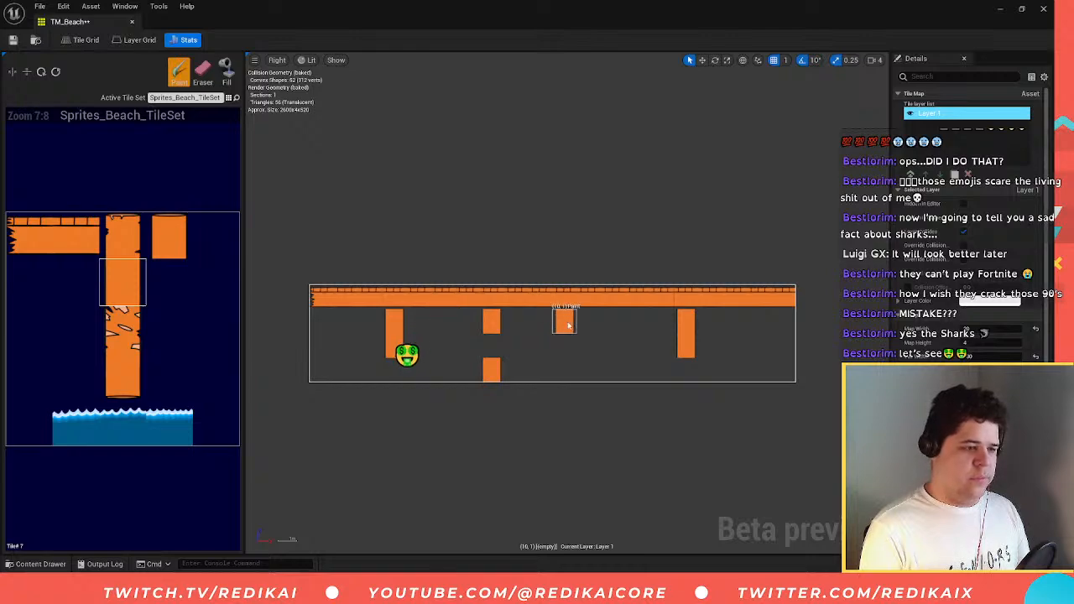
drag(588, 322, 589, 346)
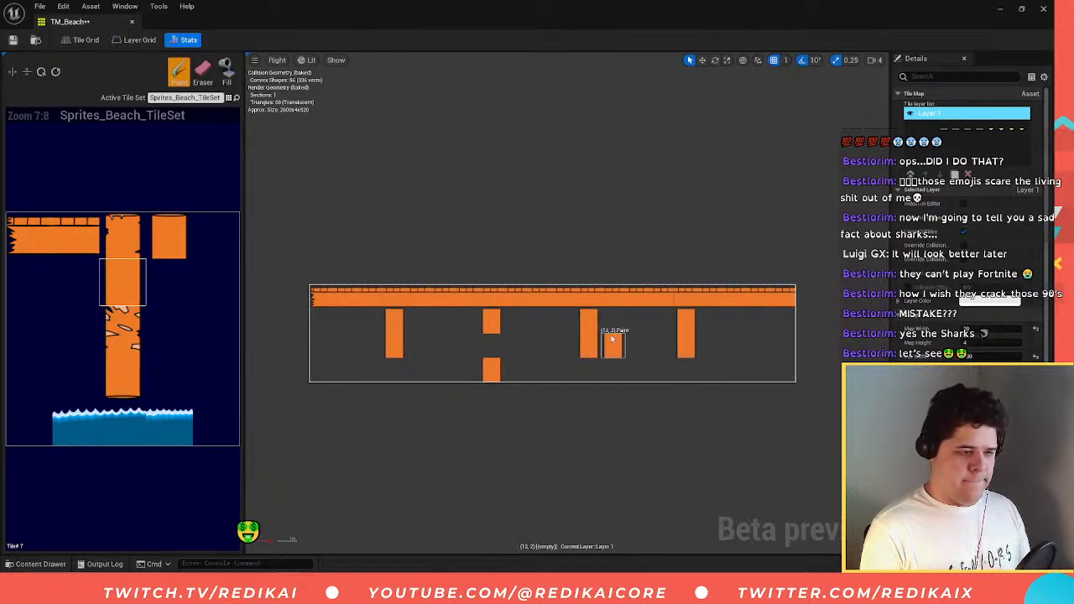
click(690, 373)
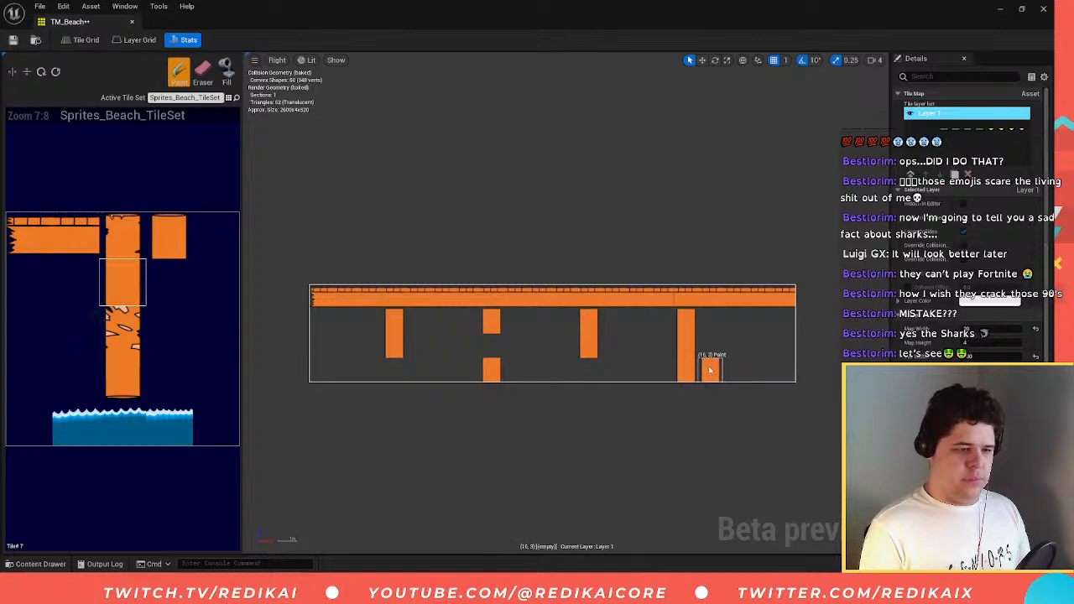
click(789, 376)
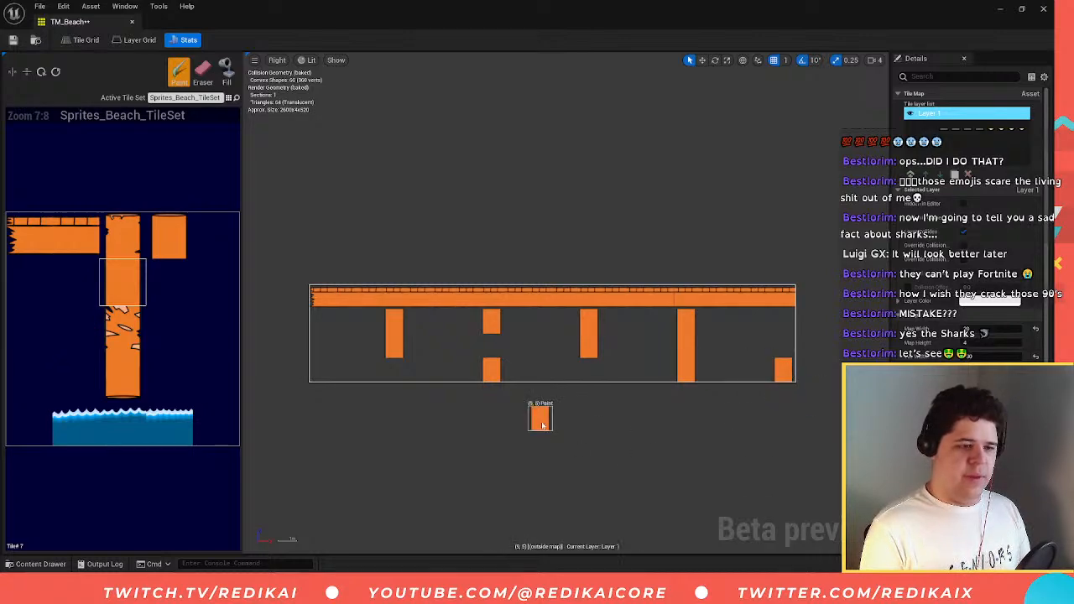
- Fill the remaining gaps in the posts of columns 19, 11, 7 and 3 with the cracked post tile
click(122, 328)
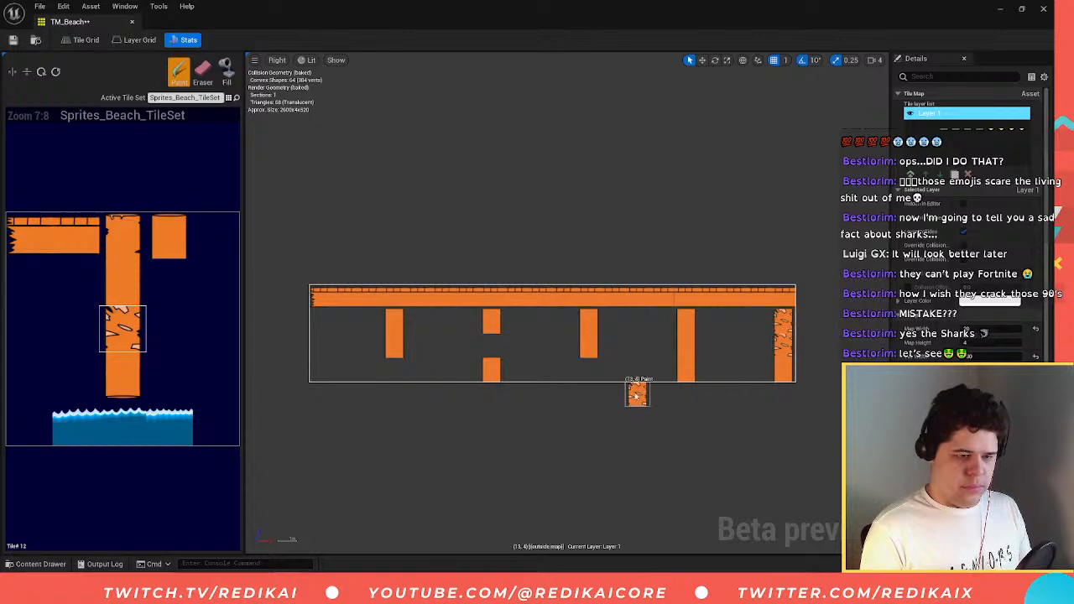
click(588, 369)
click(492, 345)
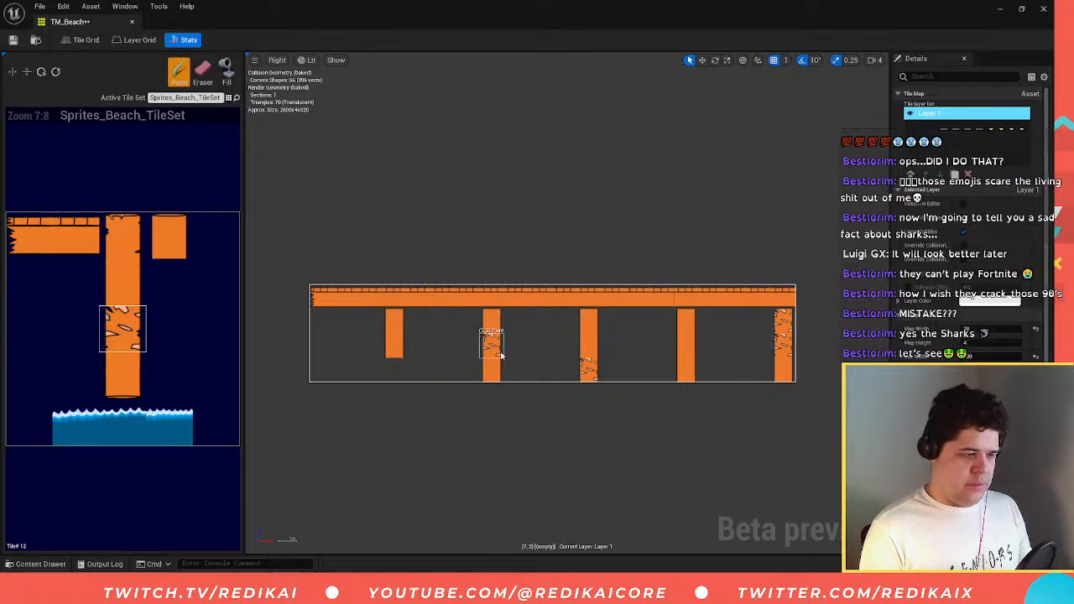
click(393, 367)
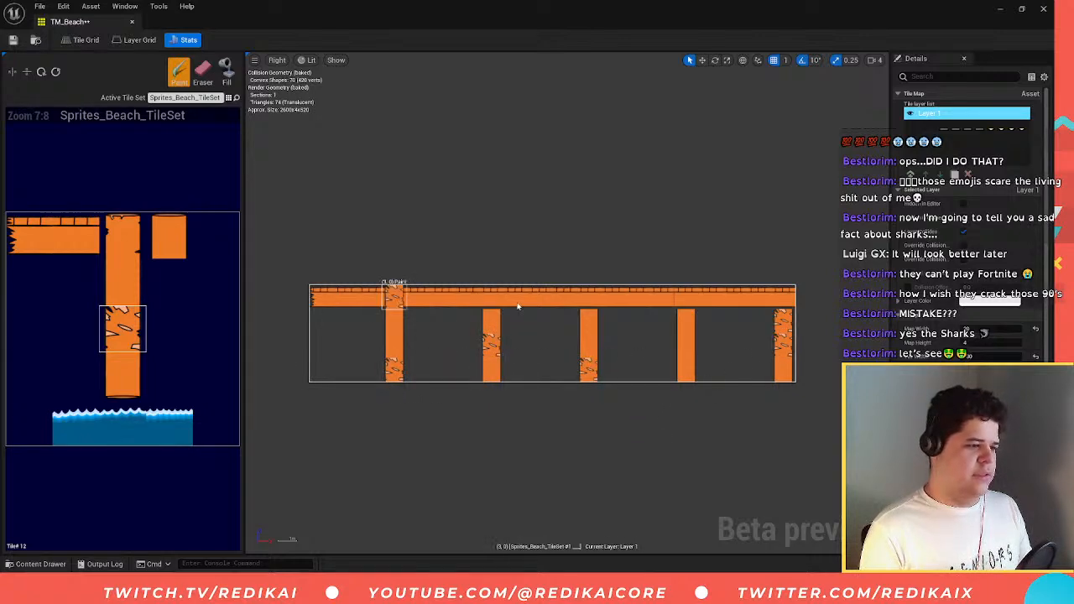
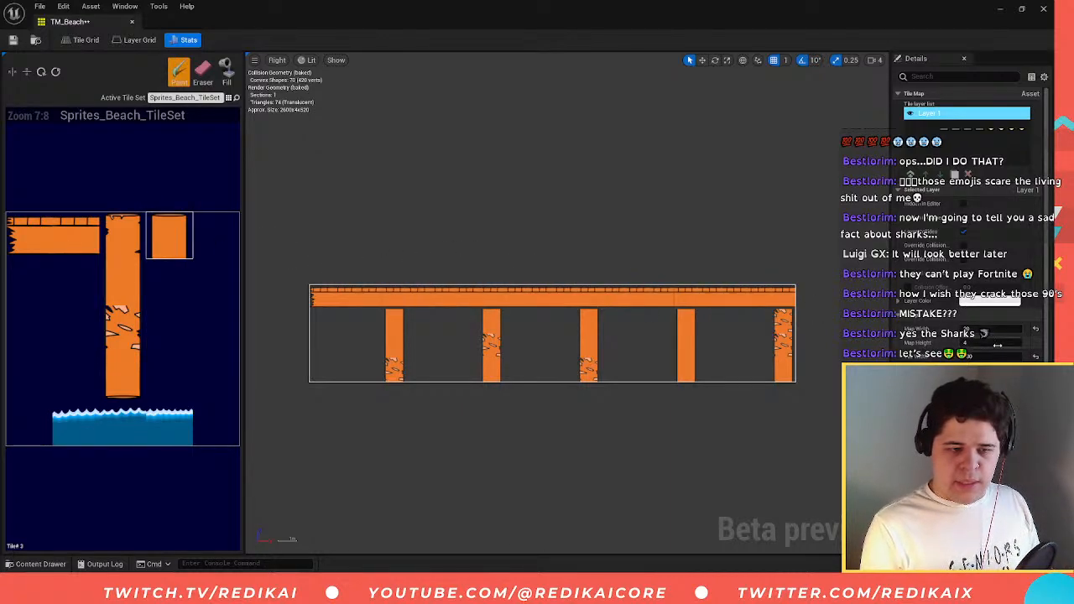
- Set the tile map's height to 5 and shift the bridge one row down by copying it lower and erasing the original plank row
key(Return)
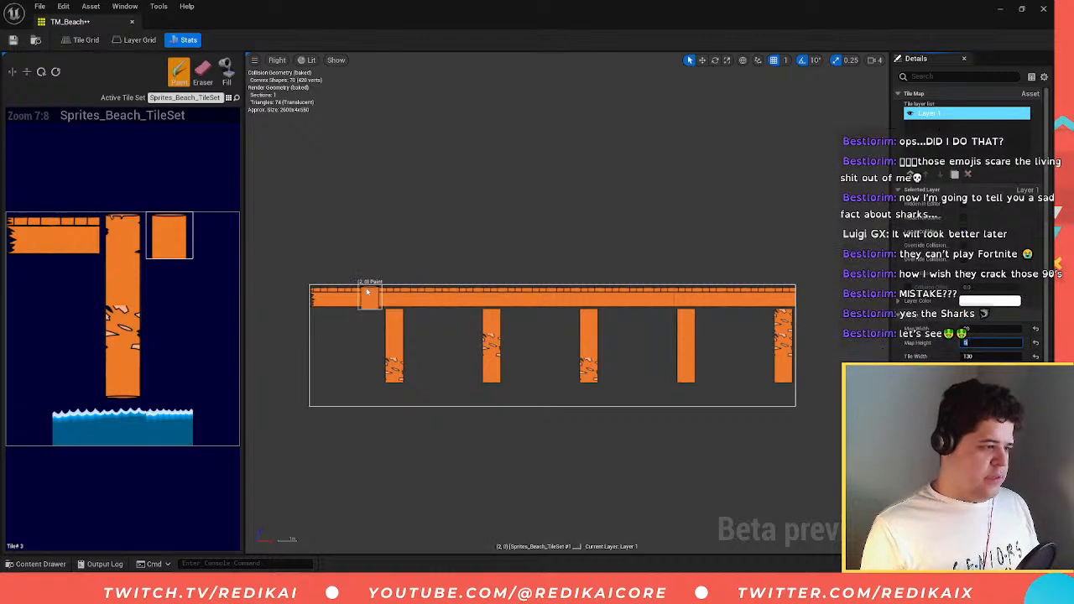
shift+click(318, 299)
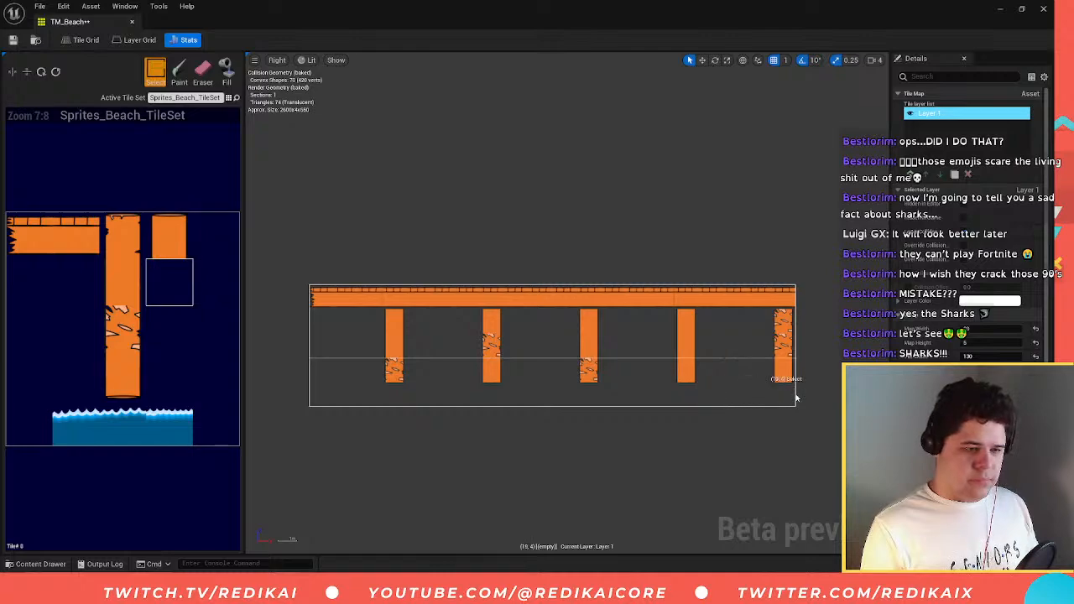
shift+drag(787, 360, 787, 361)
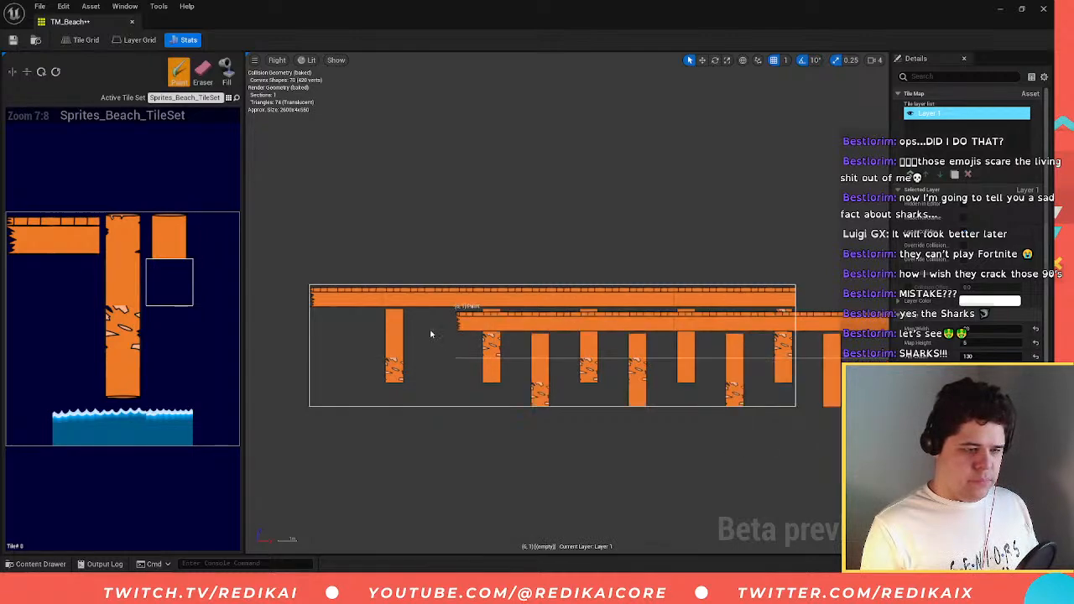
click(312, 323)
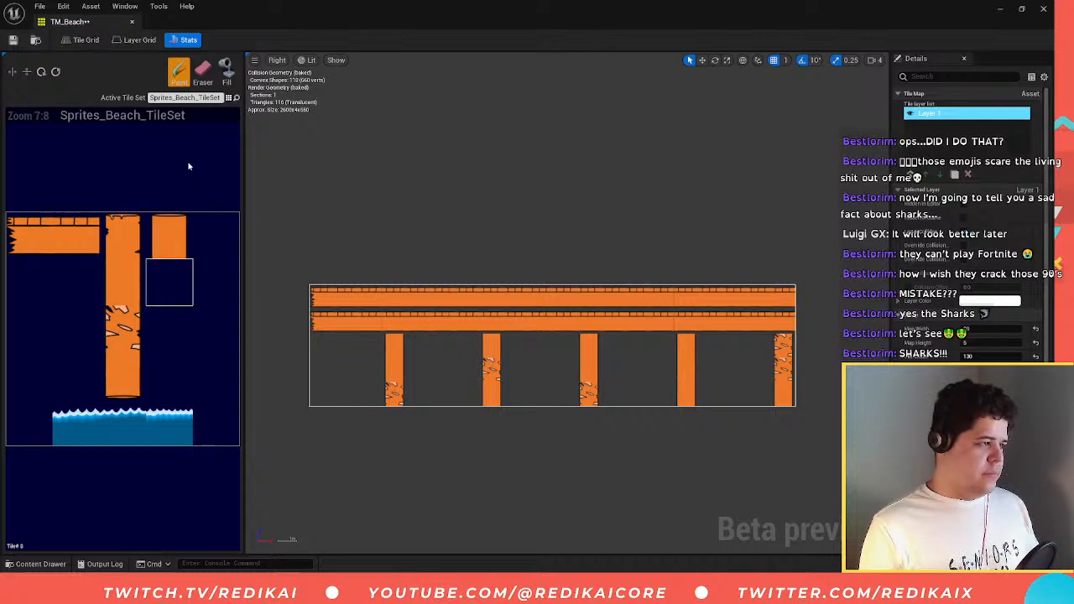
click(203, 73)
drag(353, 298, 776, 299)
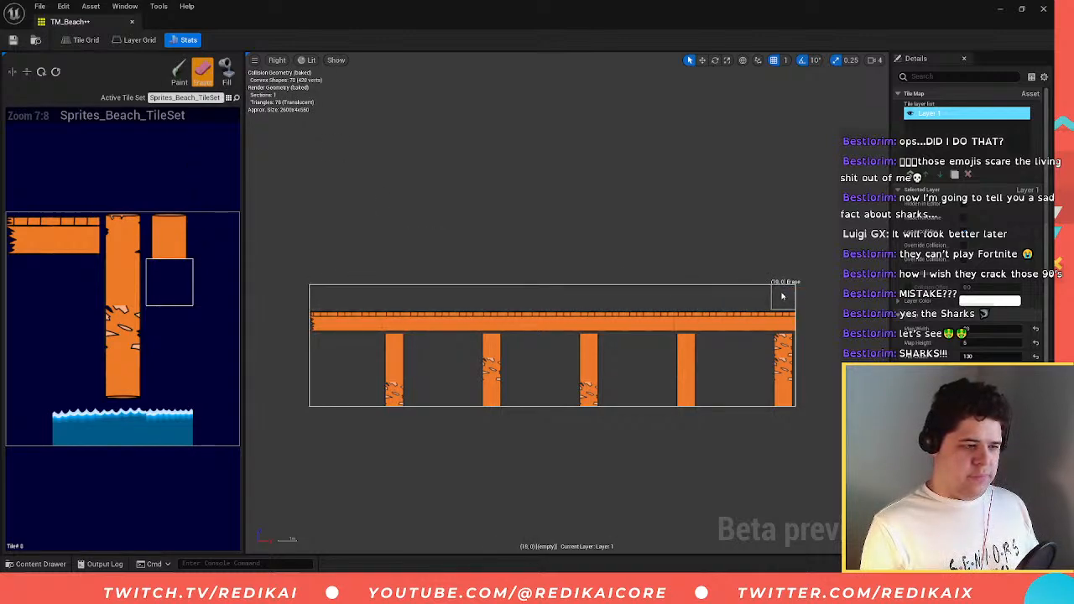
- Paint post-top tiles along the row above the planks, plain ones in columns 3, 15 and 19 and notched ones in columns 7 and 11
click(169, 219)
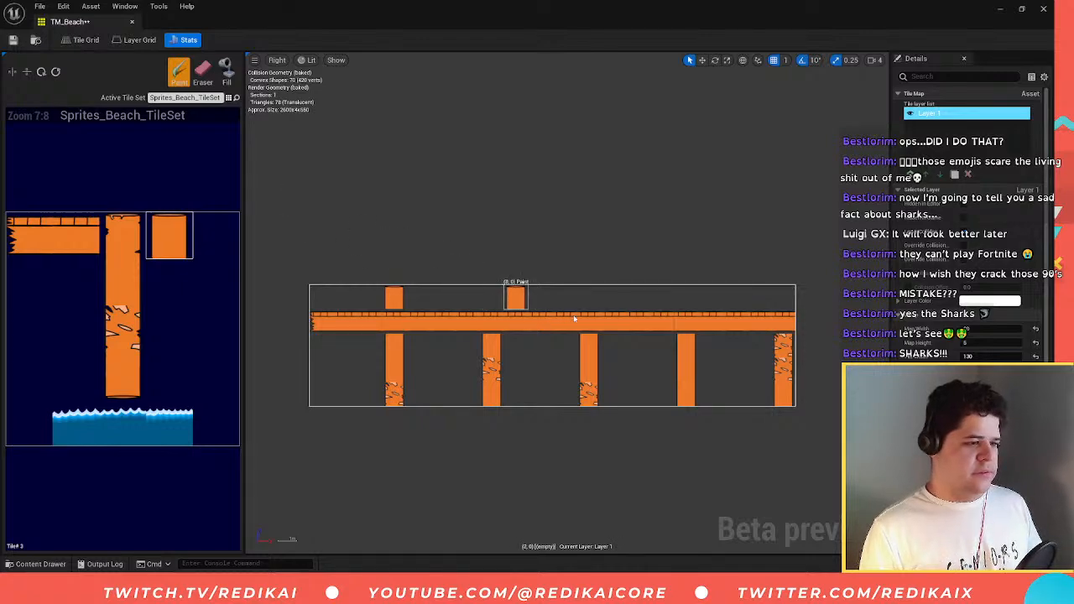
click(685, 299)
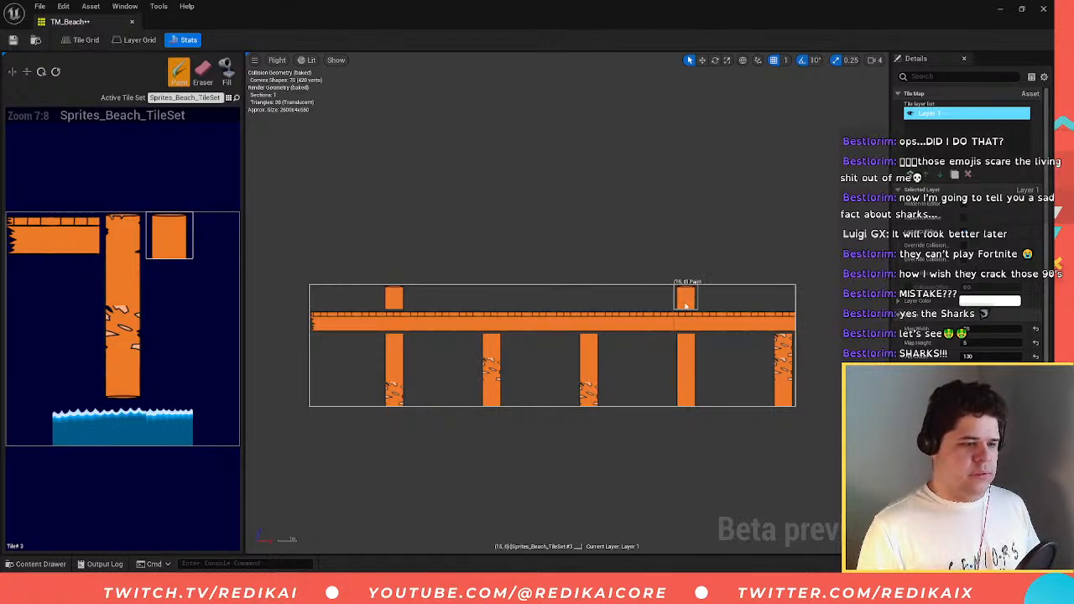
click(783, 299)
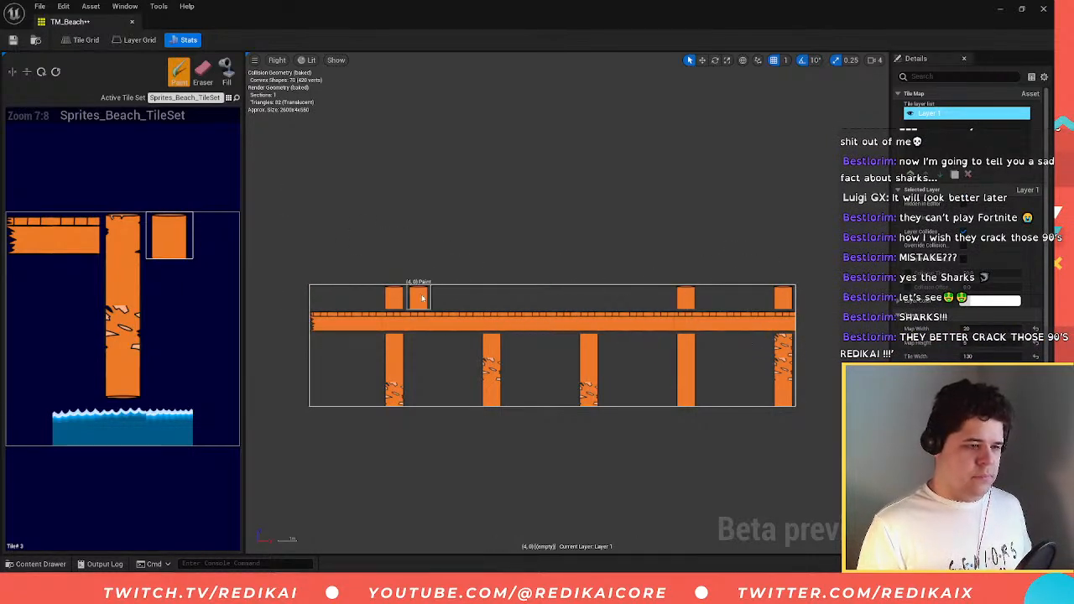
click(401, 311)
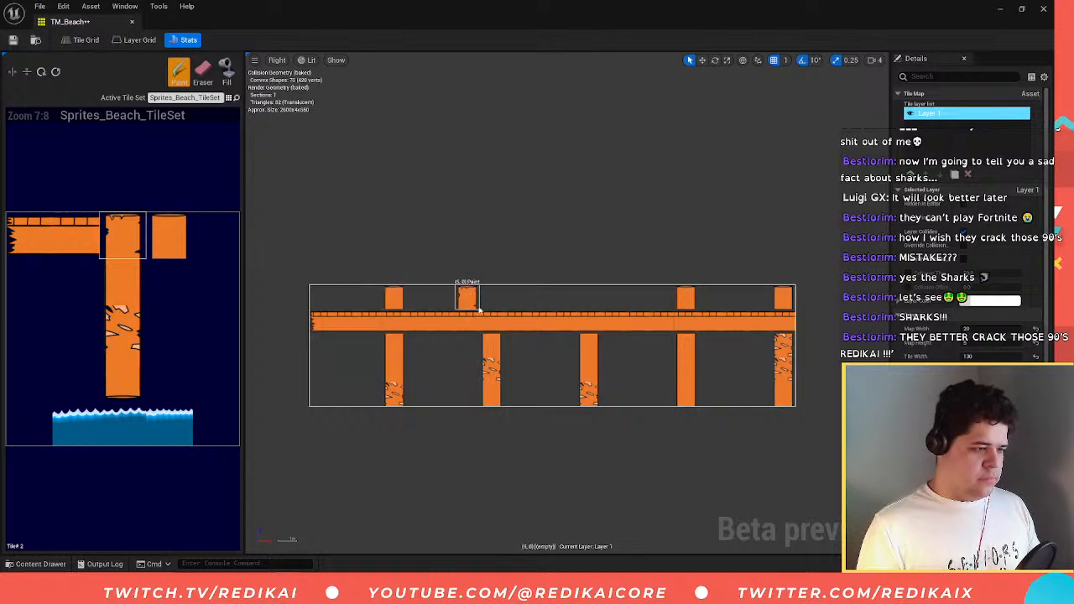
click(493, 307)
click(591, 306)
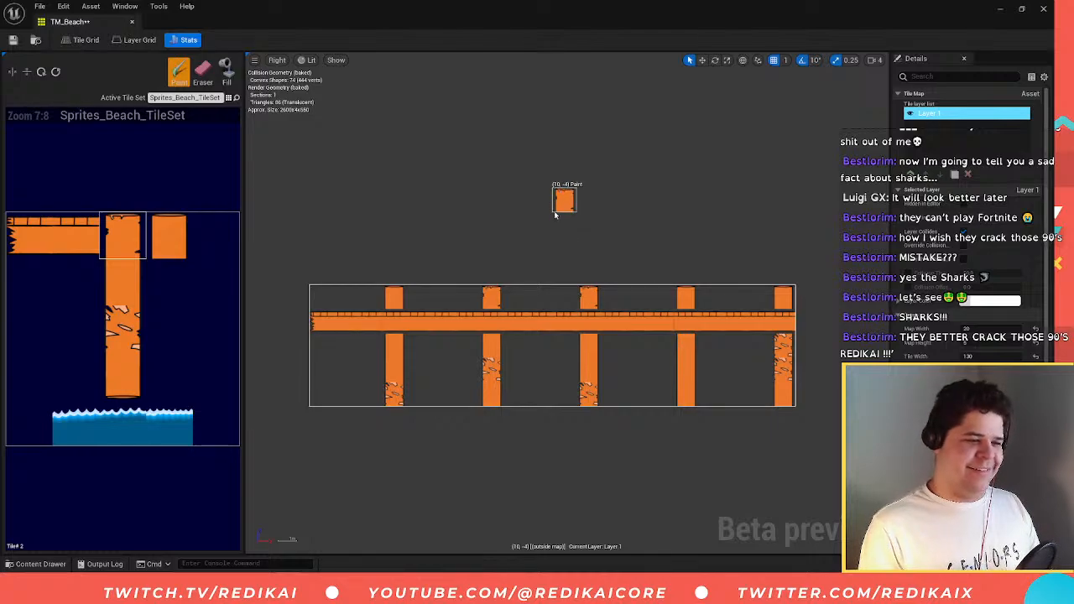
- Close the tile map editor and place the TM_Beach tile map in the Lvl_BeachCoast level
click(132, 23)
drag(459, 461, 416, 273)
right_drag(417, 274, 412, 320)
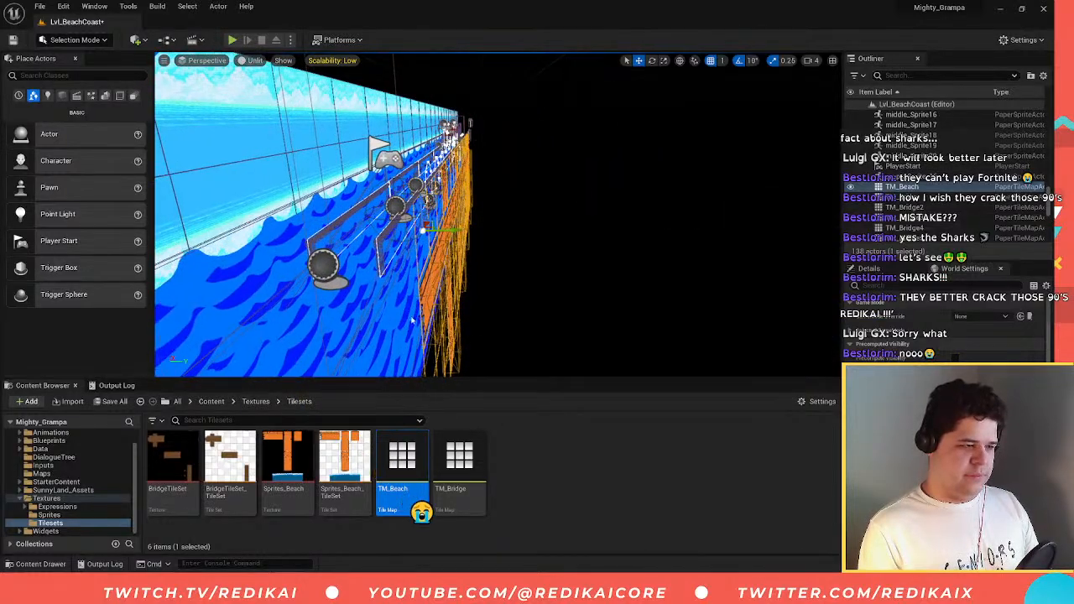
- Delete four of the old brown TM_Bridge tile maps running through the water in the beach level
right_drag(383, 231, 461, 248)
click(582, 185)
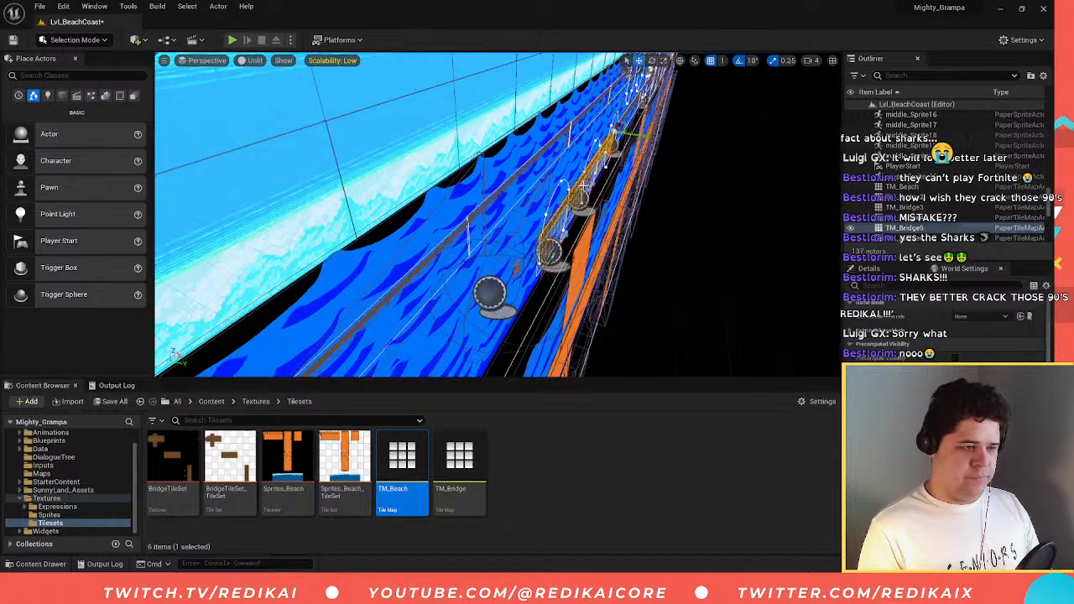
key(Delete)
right_drag(462, 248, 441, 239)
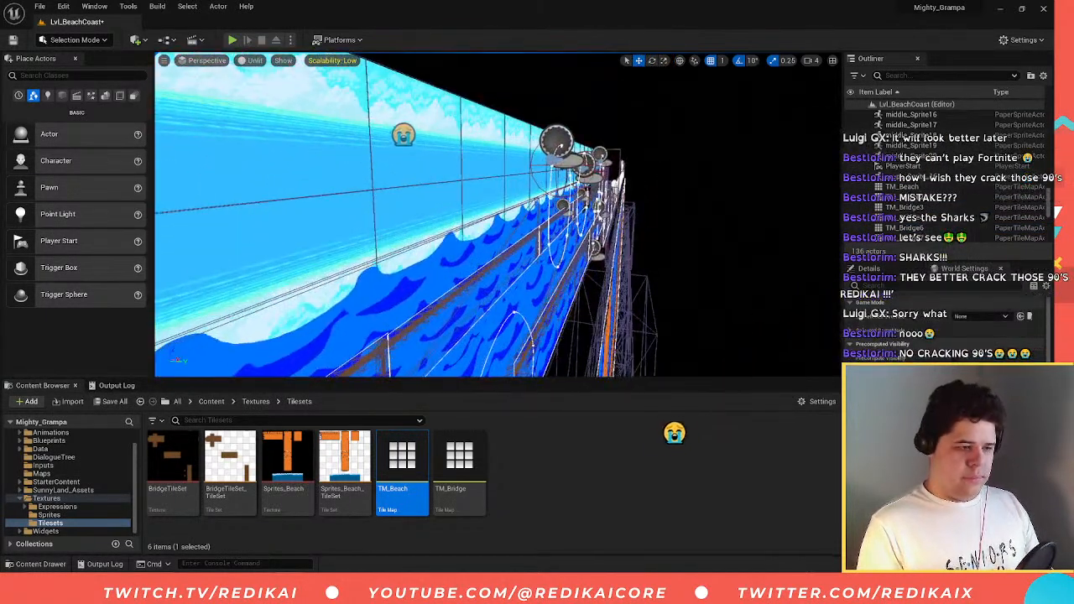
click(558, 288)
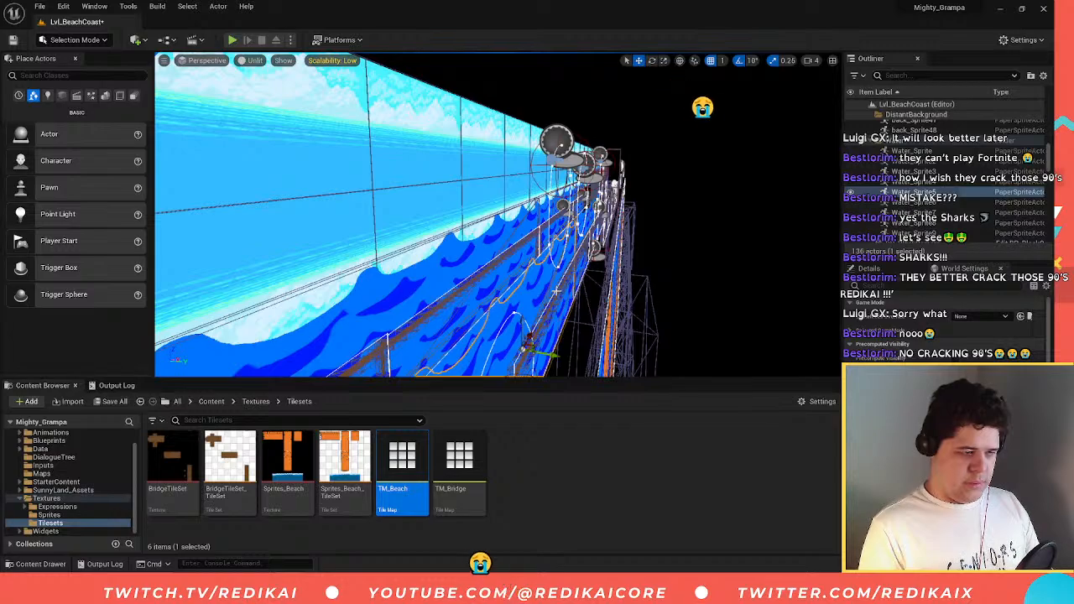
click(649, 277)
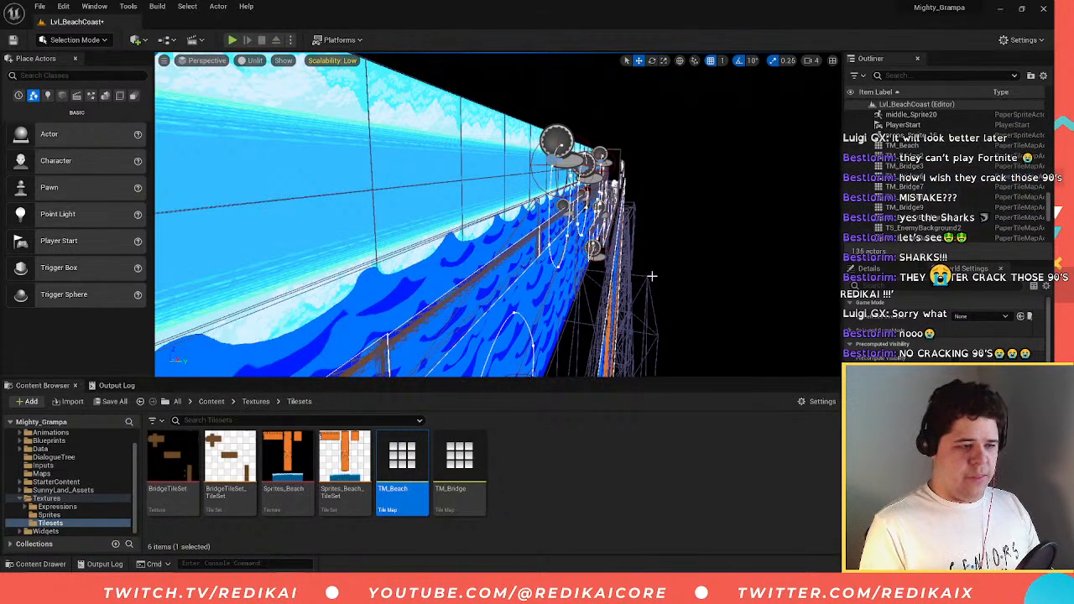
right_drag(649, 277, 587, 296)
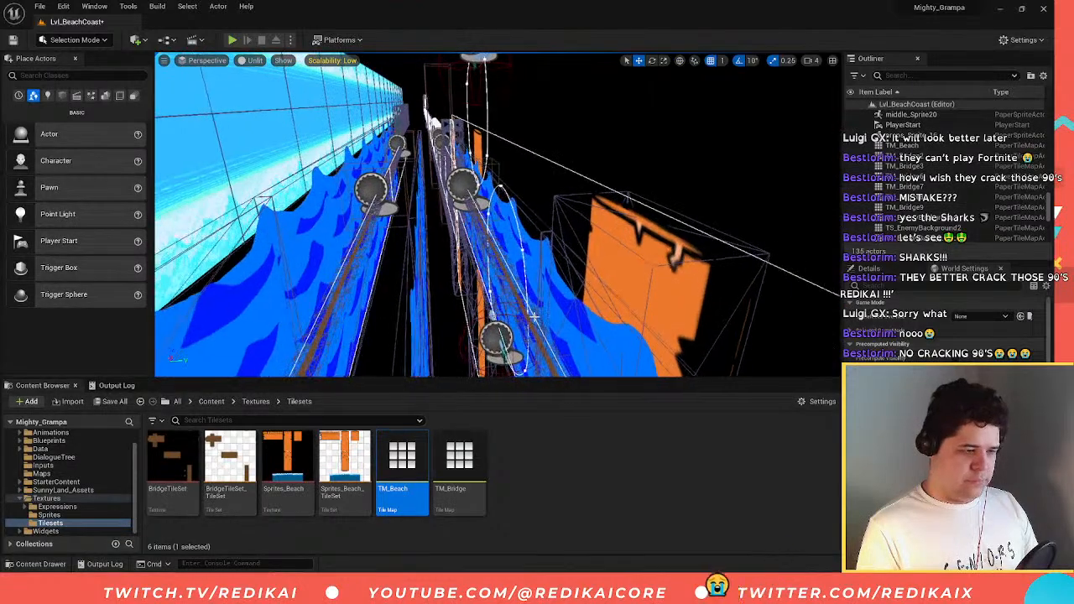
click(530, 325)
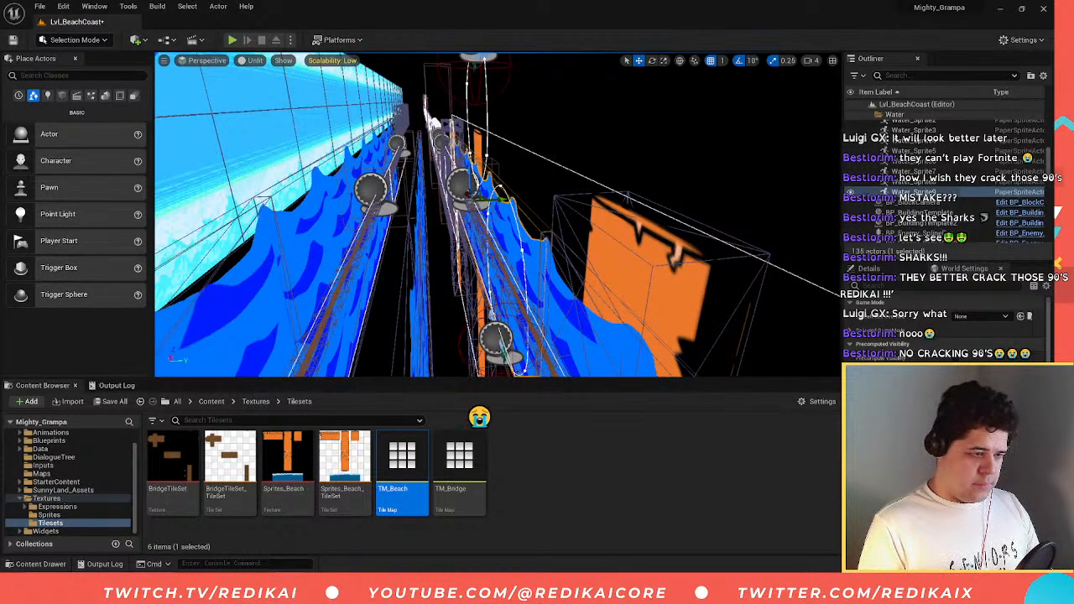
click(529, 329)
key(Delete)
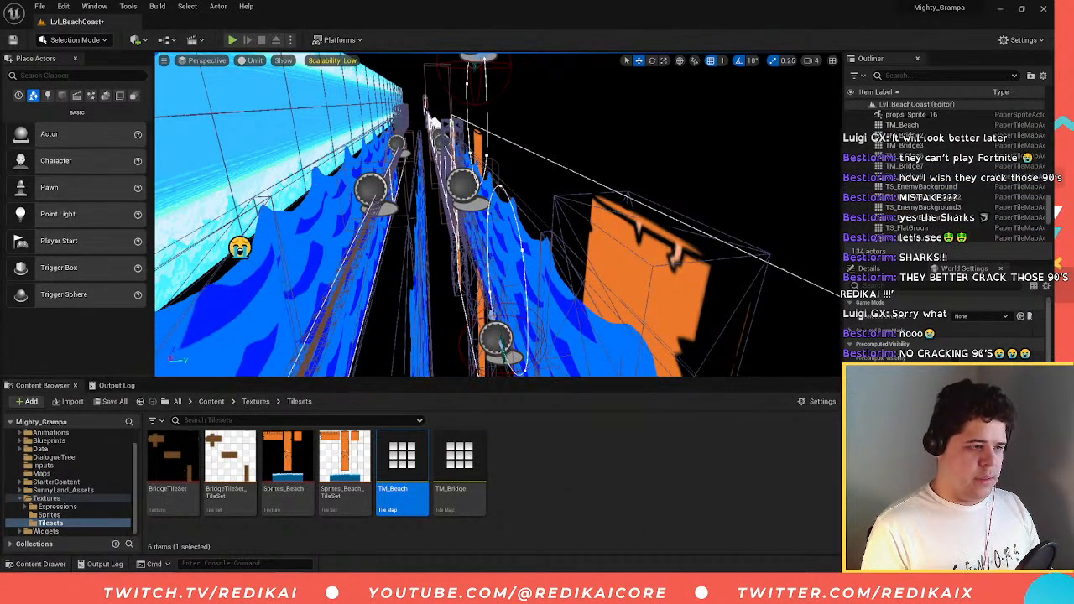
- Select the orange TM_Beach bridge in the level and look through the World Settings
right_drag(529, 327, 529, 327)
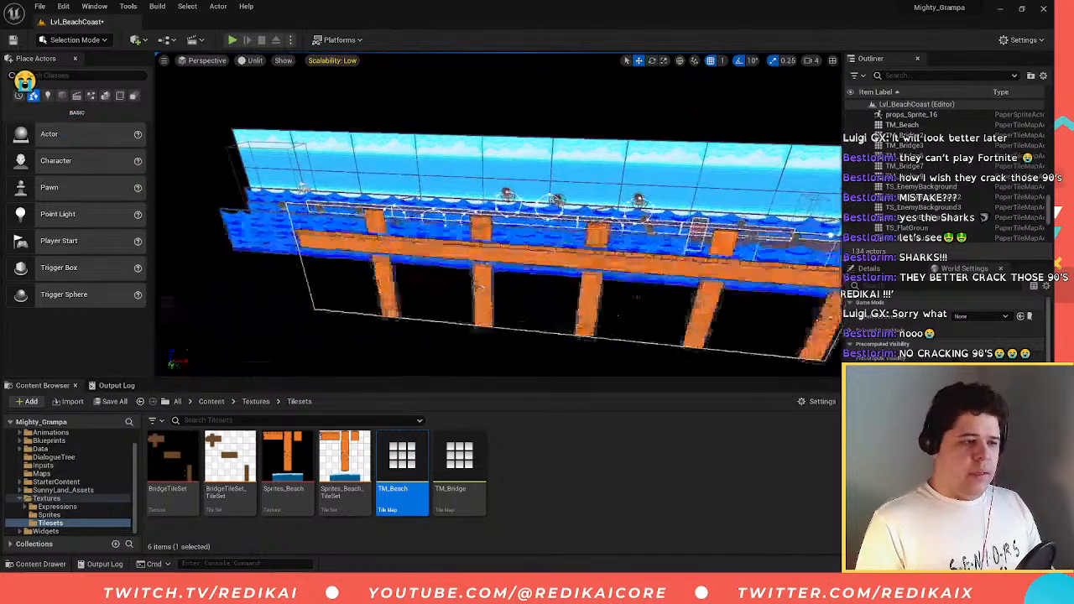
right_drag(476, 284, 477, 284)
click(602, 256)
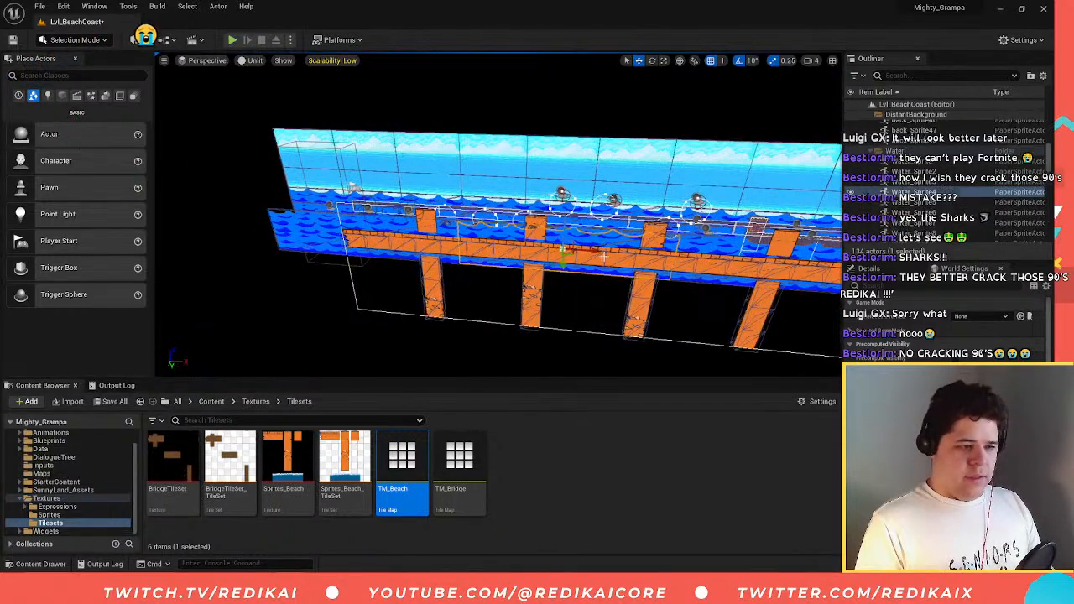
click(644, 312)
click(440, 243)
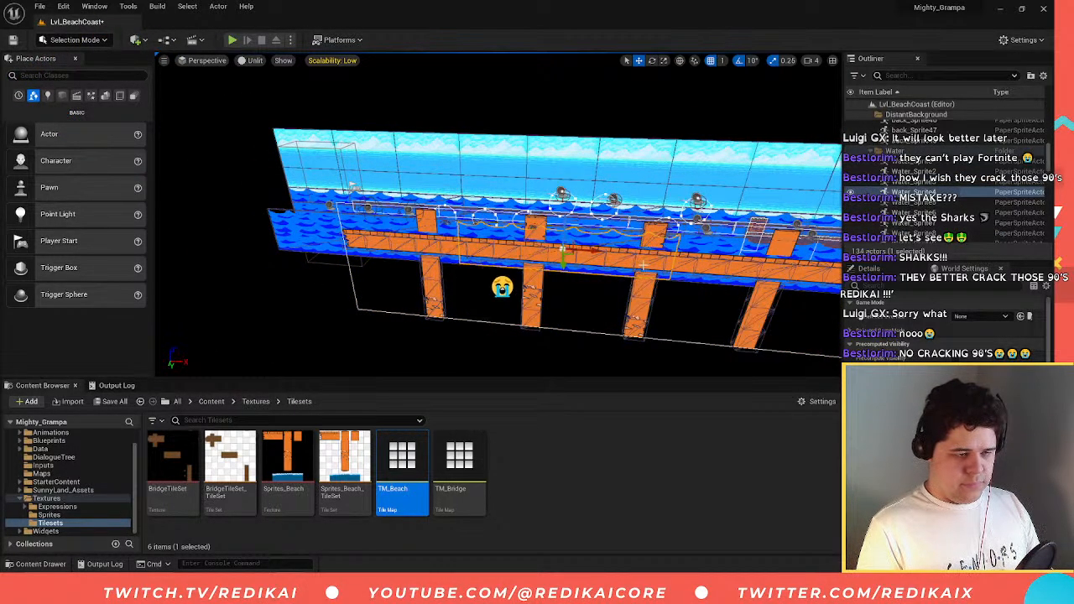
click(644, 315)
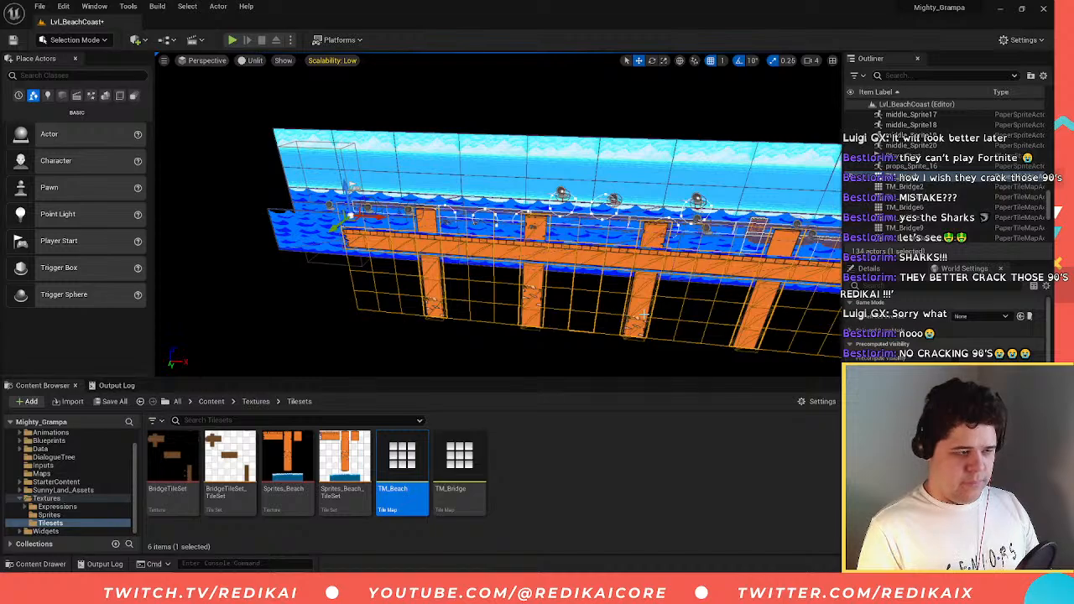
right_drag(642, 315, 673, 305)
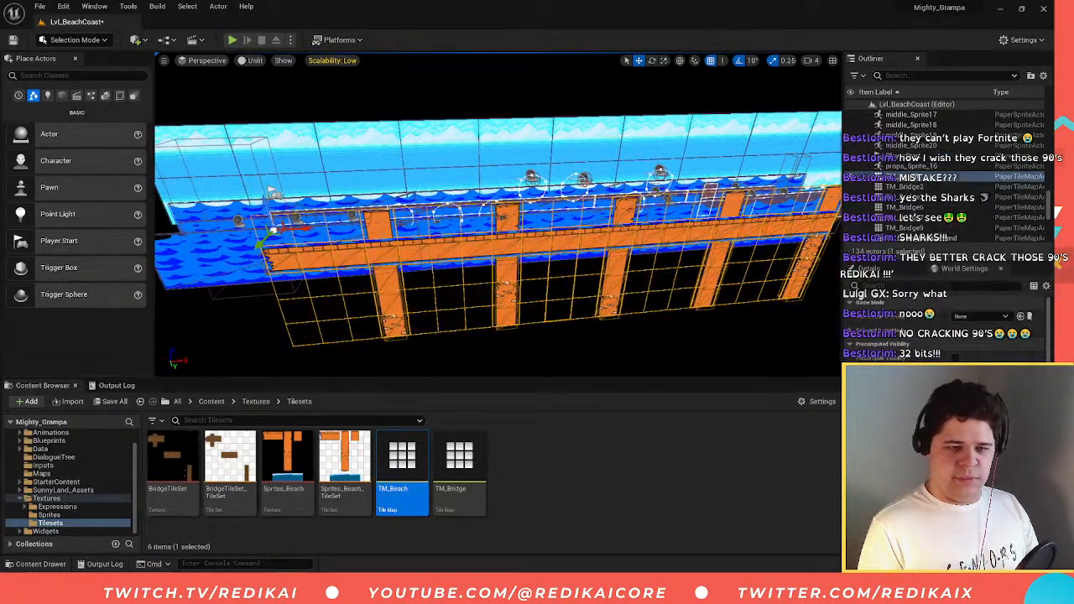
scroll(949, 327, down, 5)
scroll(949, 327, up, 4)
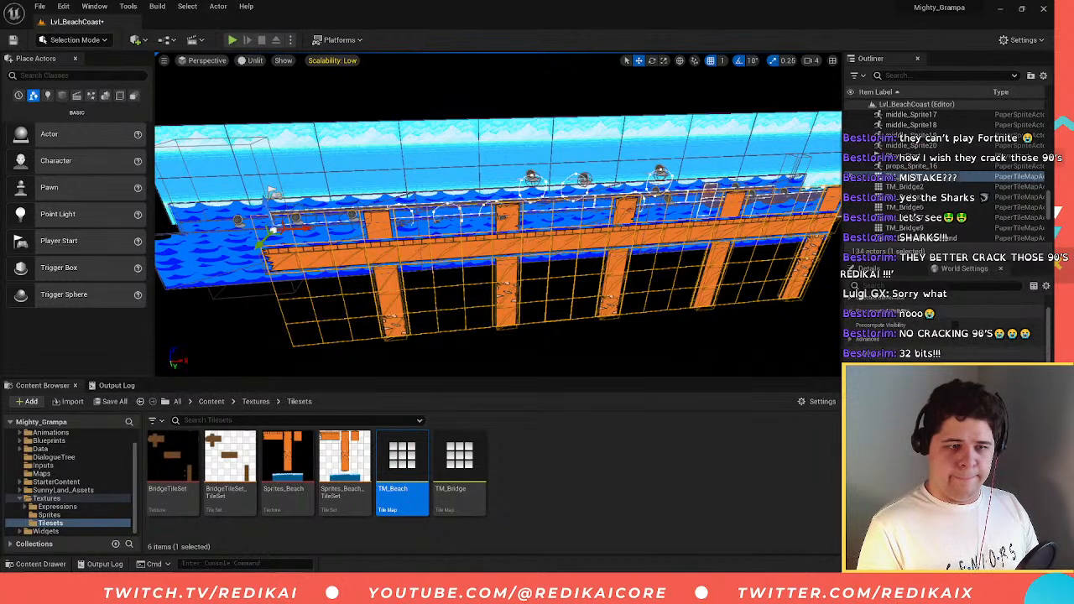
scroll(948, 327, up, 2)
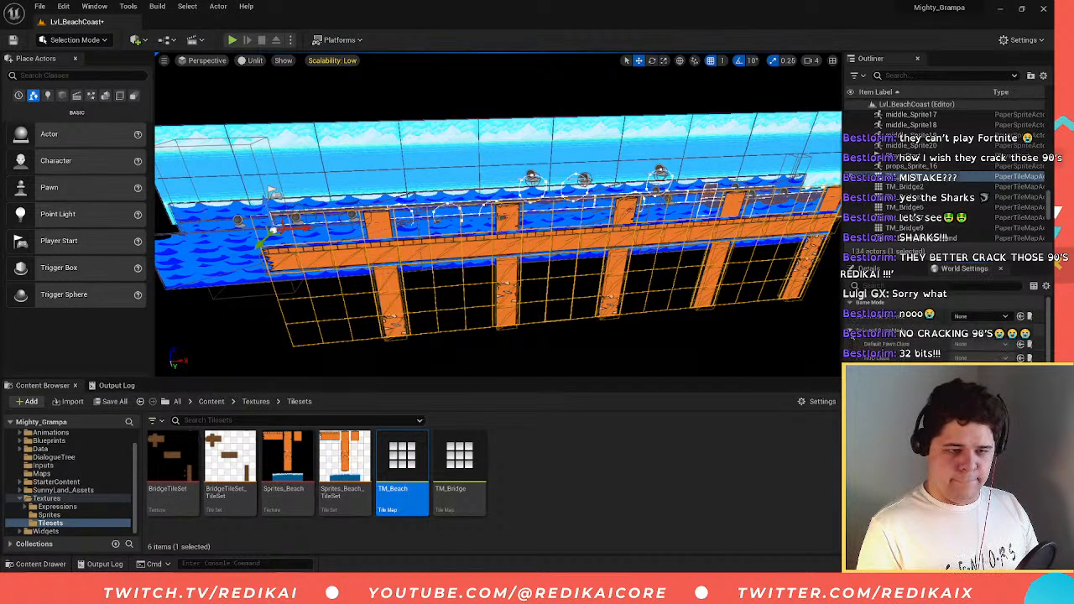
- Move the TM_Beach tile map back in depth and adjust its height so the pier sits behind the front water, along the bridge
click(910, 270)
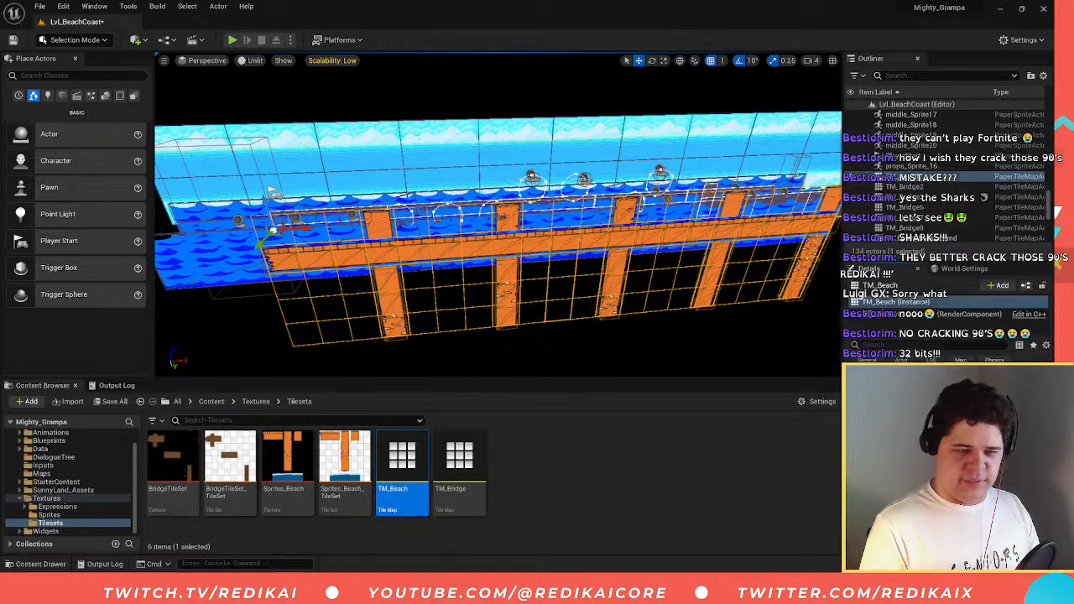
drag(262, 243, 204, 233)
right_drag(204, 234, 275, 237)
key(w)
drag(311, 239, 320, 214)
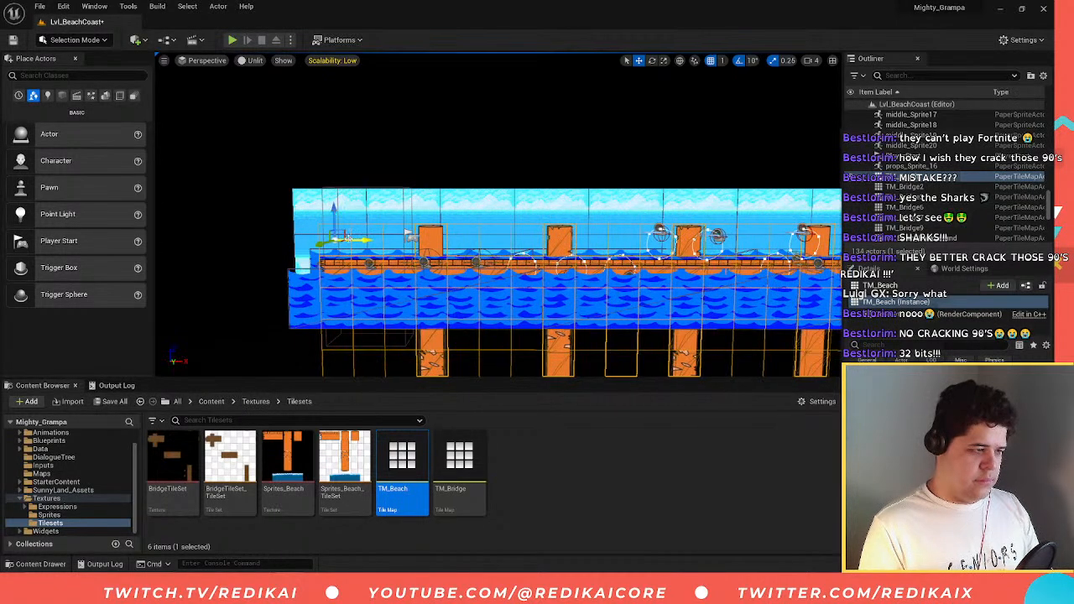
drag(343, 242, 366, 246)
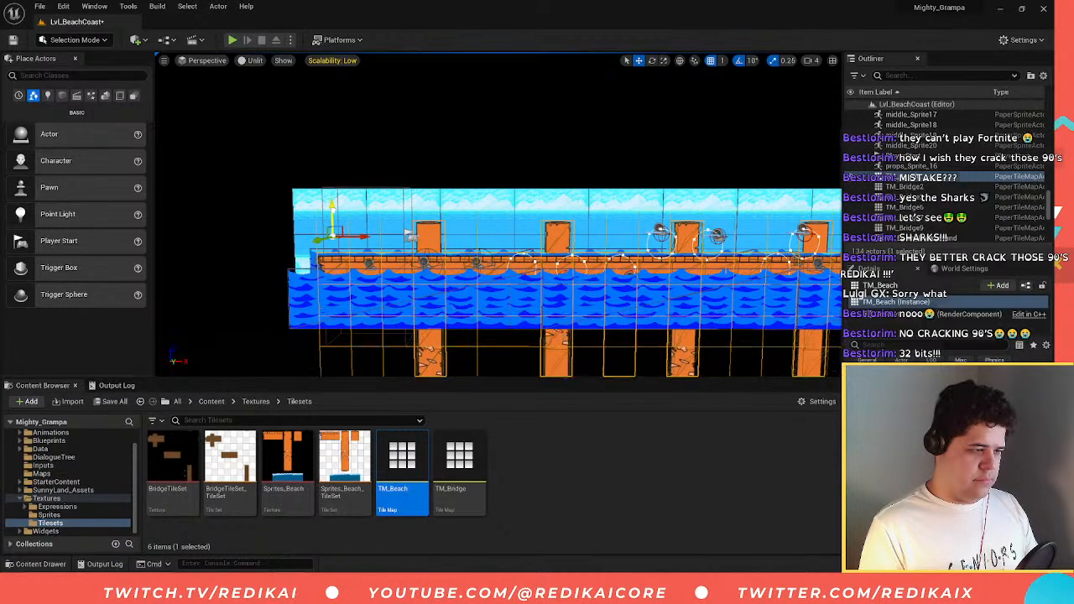
- Playtest the level, running and jumping the fox along the pier past the first pillar to the damaged one
click(233, 39)
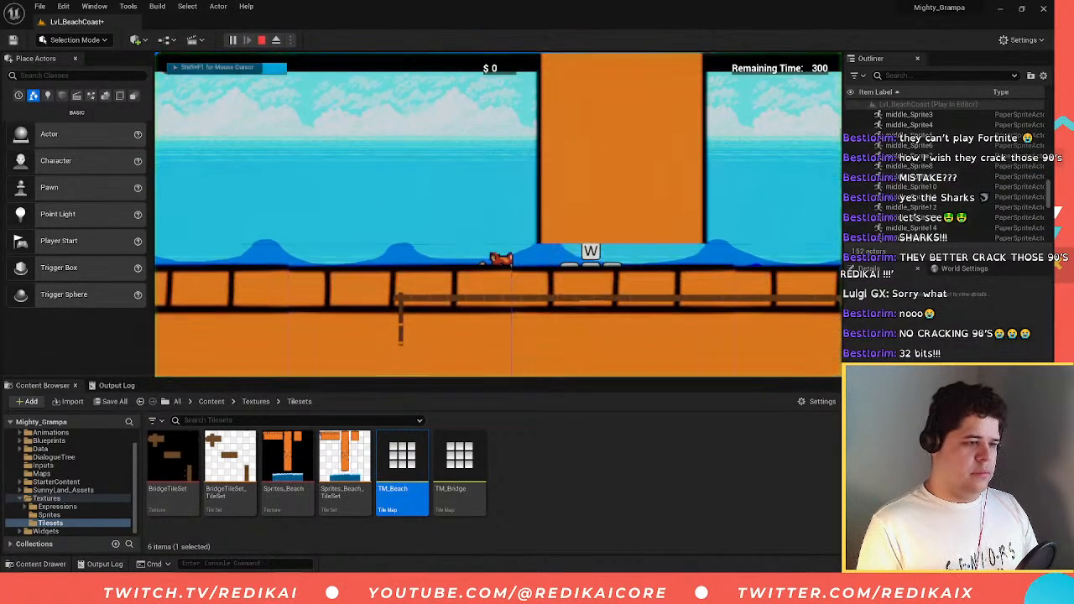
key(d)
key(space)
key(a)
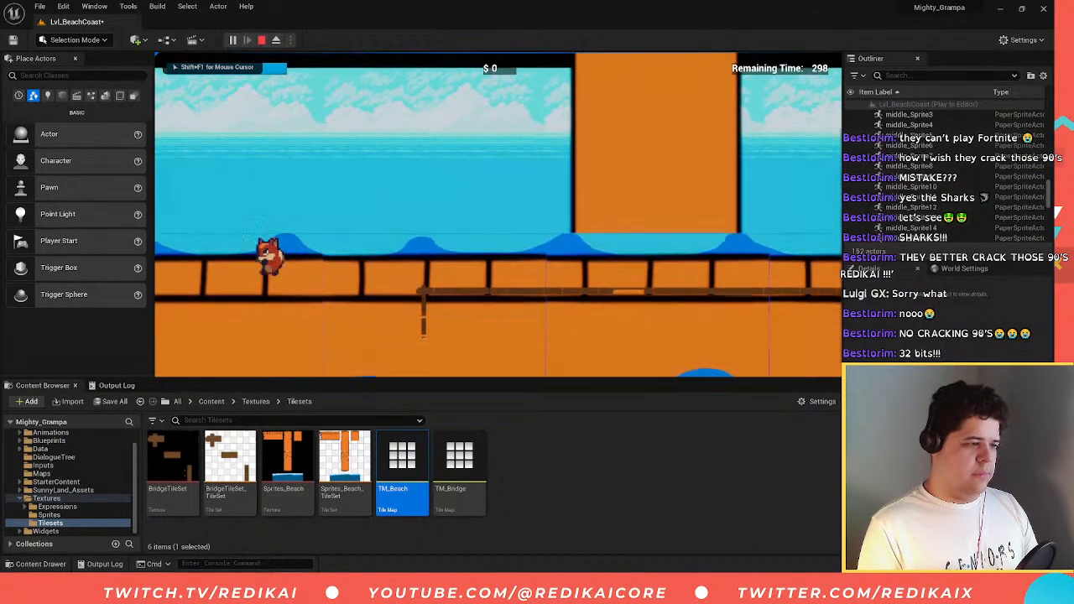
key(d)
key(d)
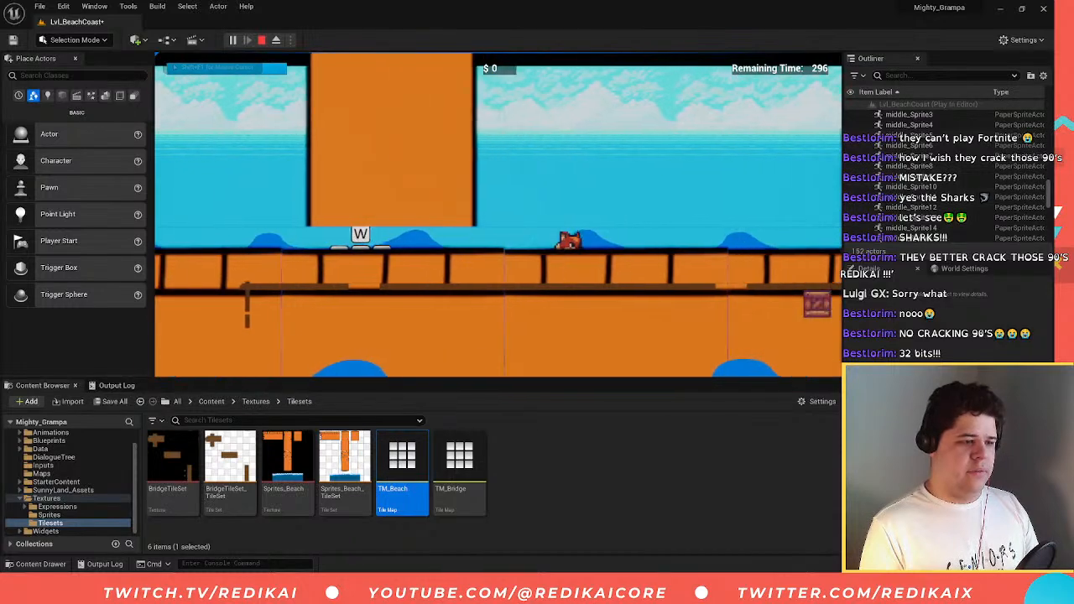
key(d)
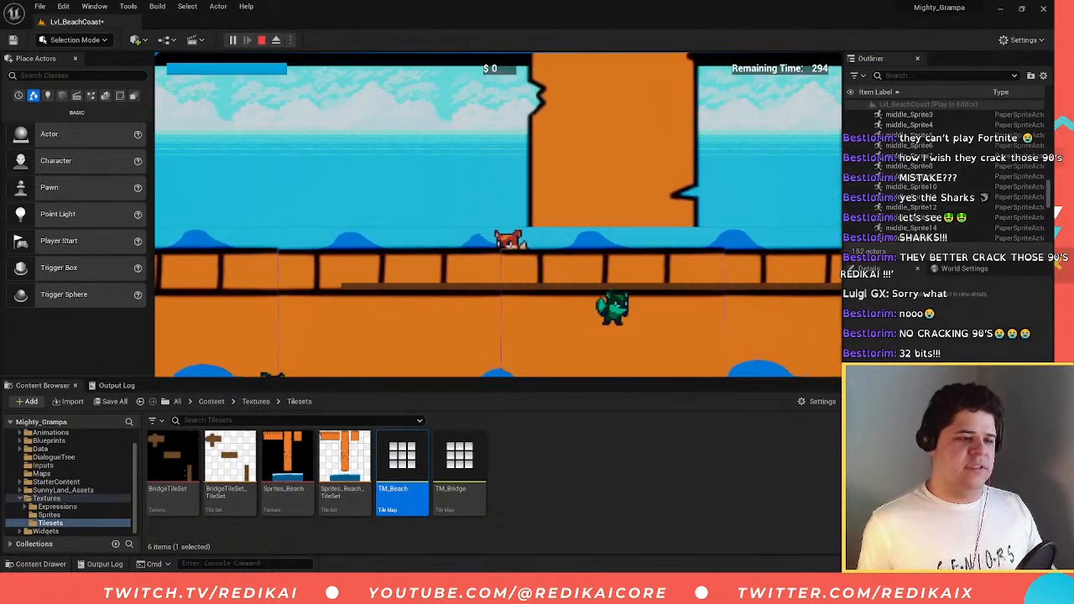
key(d)
key(space)
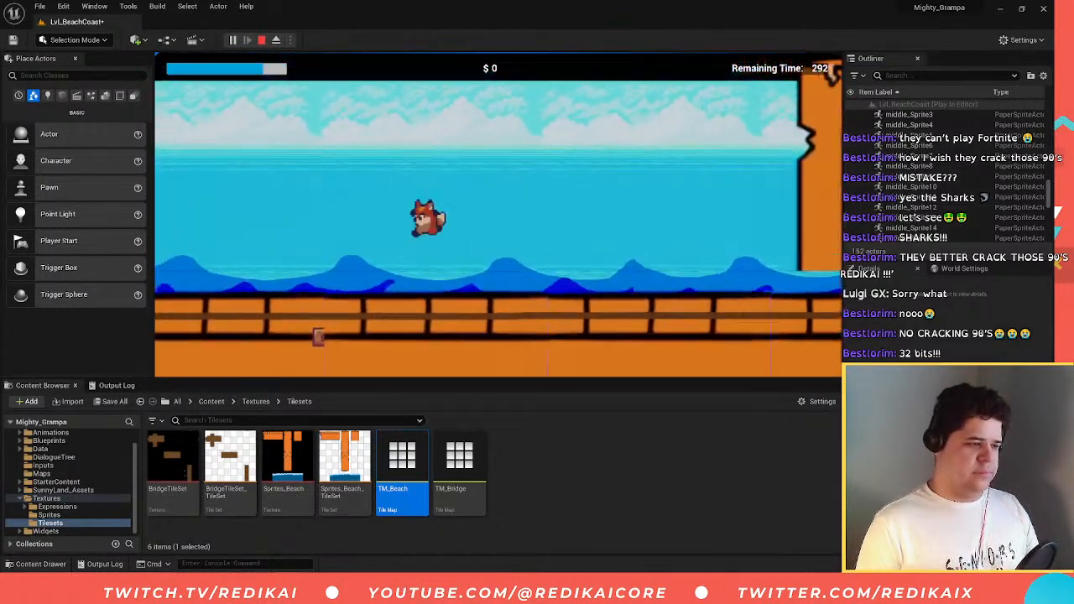
- Run back to the first pillar and test its collision from both sides, then end the playtest and dismiss the message log
key(a)
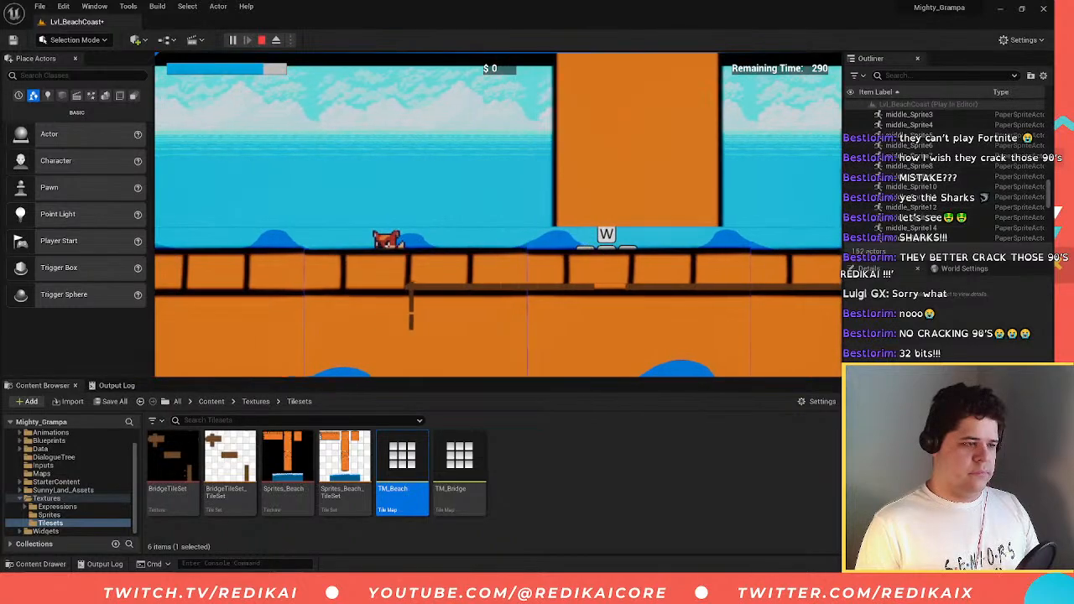
key(d)
key(w)
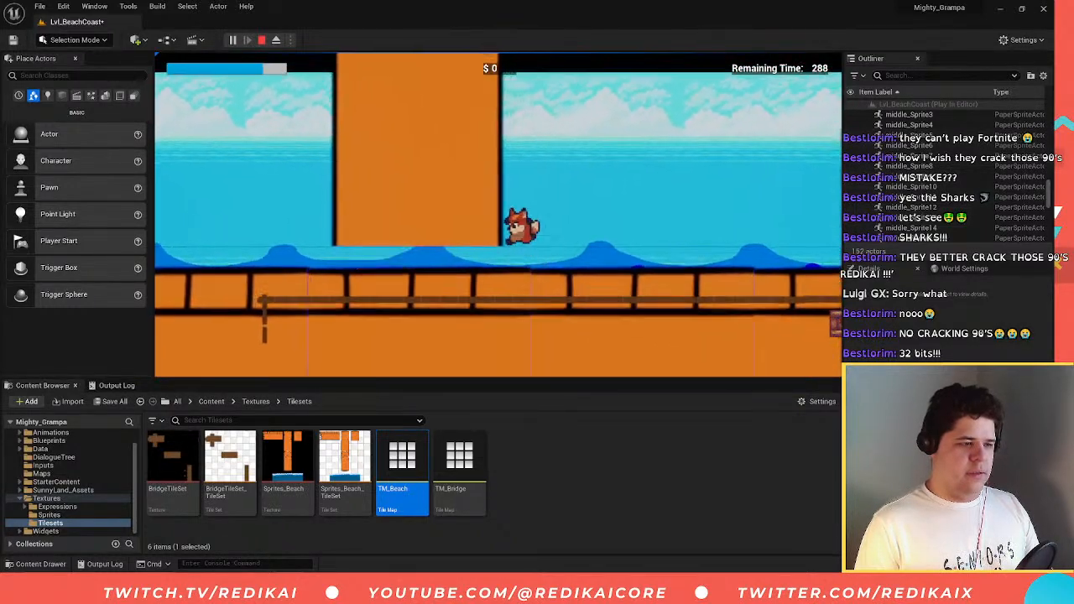
key(a)
key(d)
key(w)
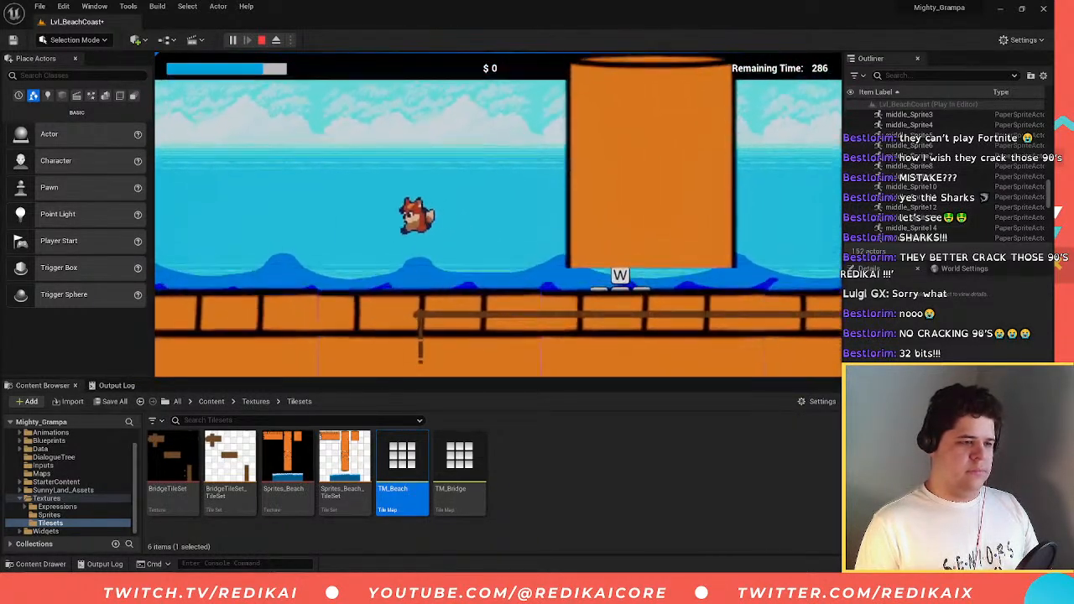
key(a)
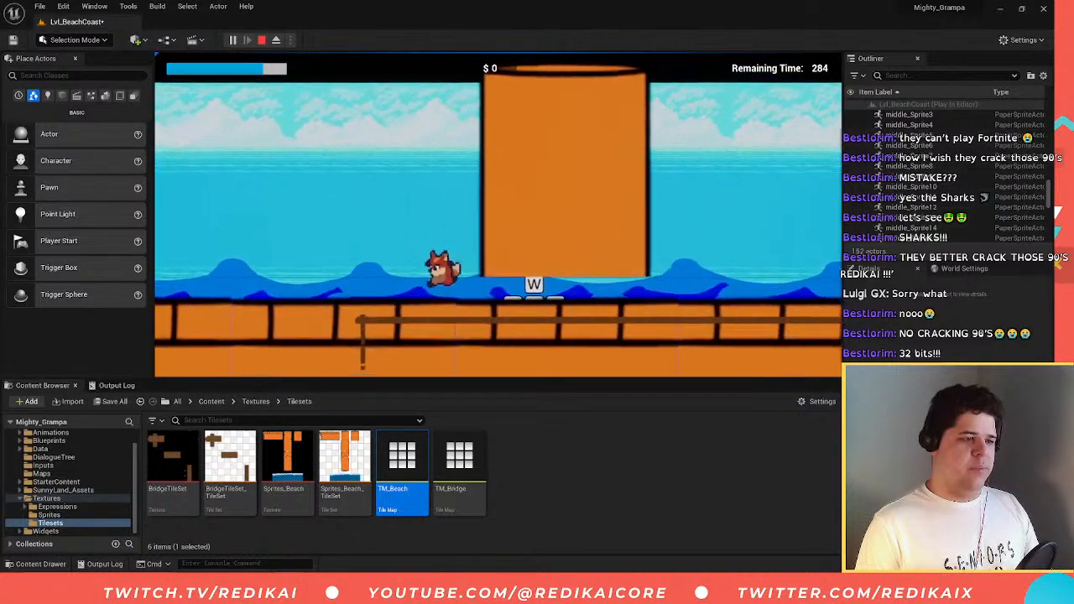
key(d)
key(Escape)
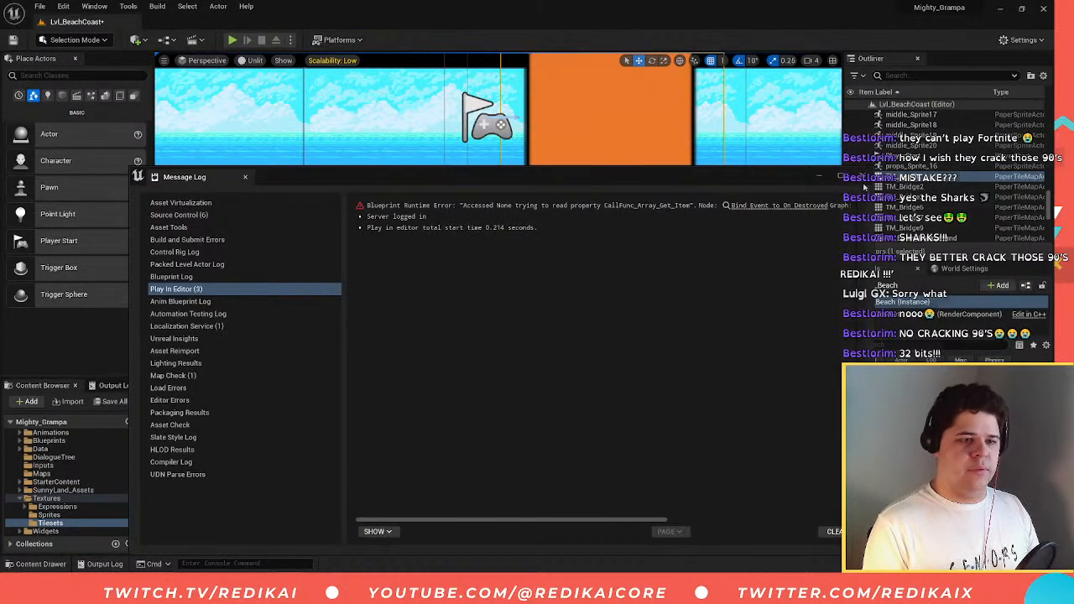
click(866, 187)
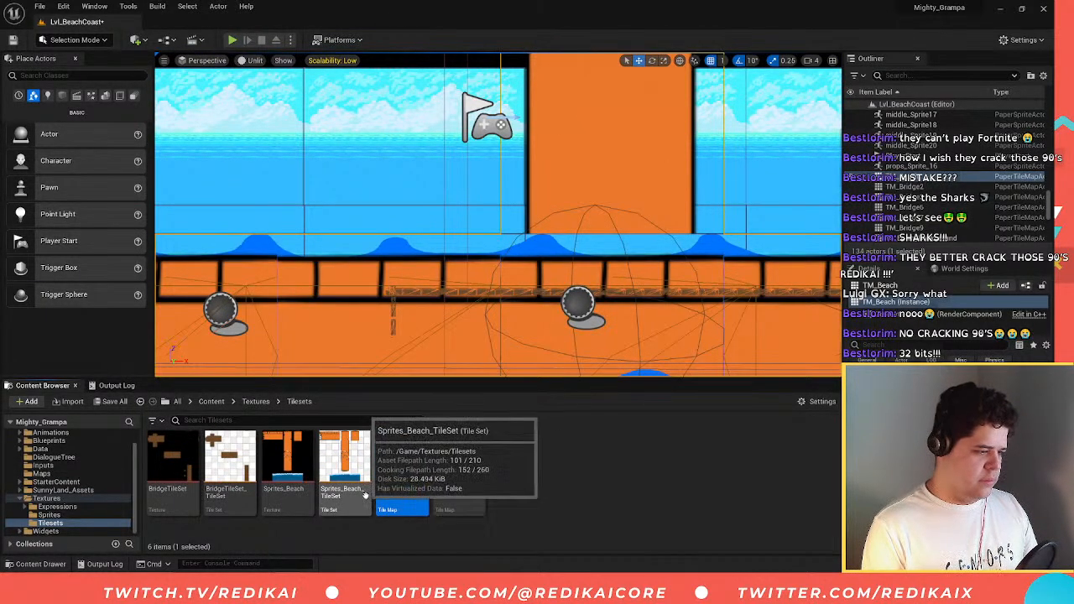
- Add a box collision to the short pillar tile in Sprites_Beach_TileSet and close the tile set
double_click(344, 464)
click(378, 202)
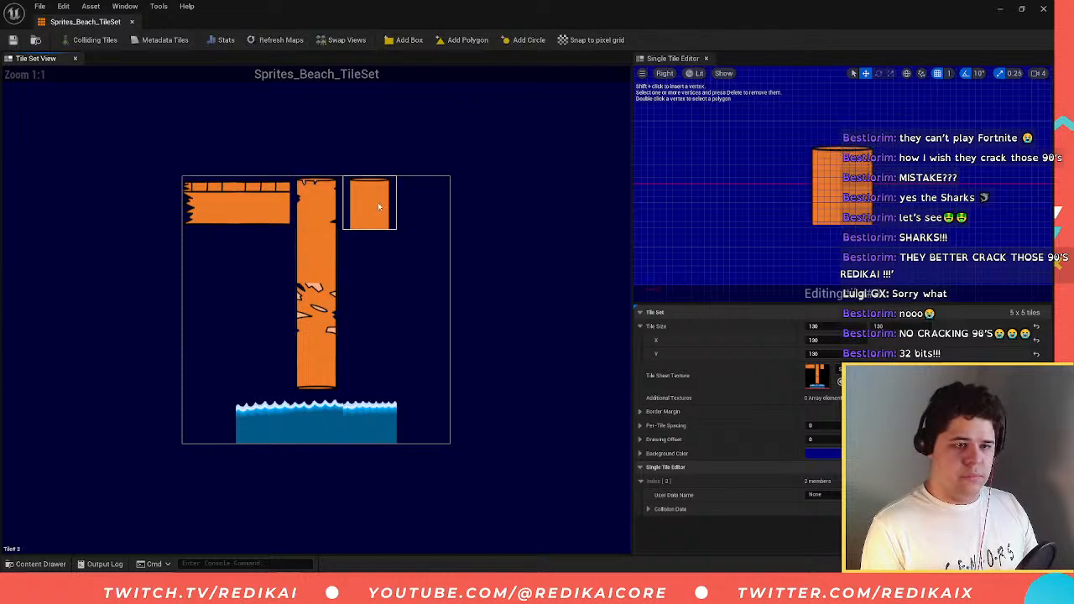
click(416, 47)
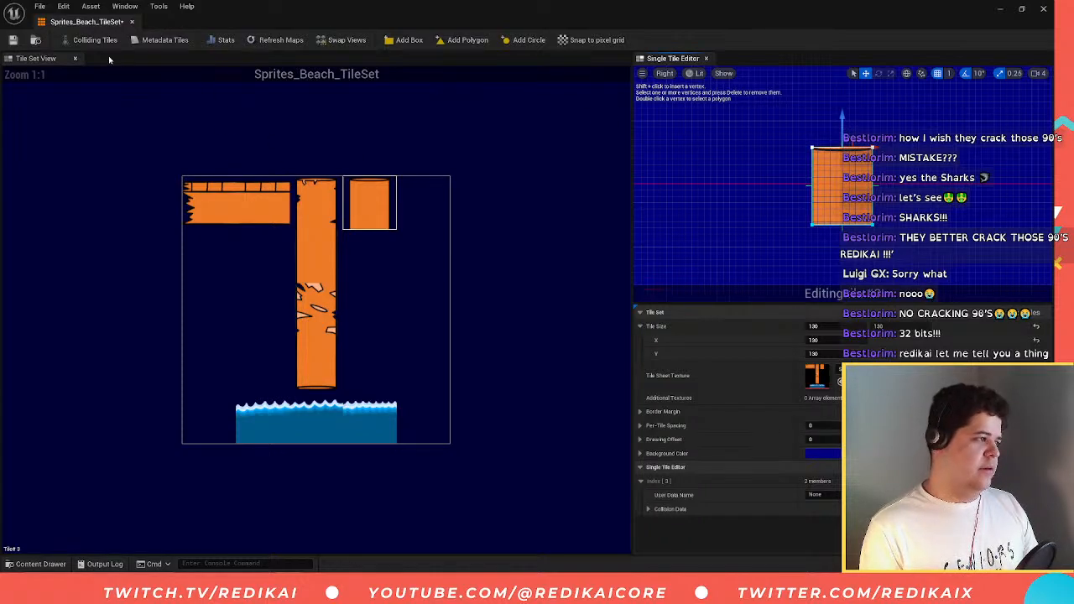
click(132, 21)
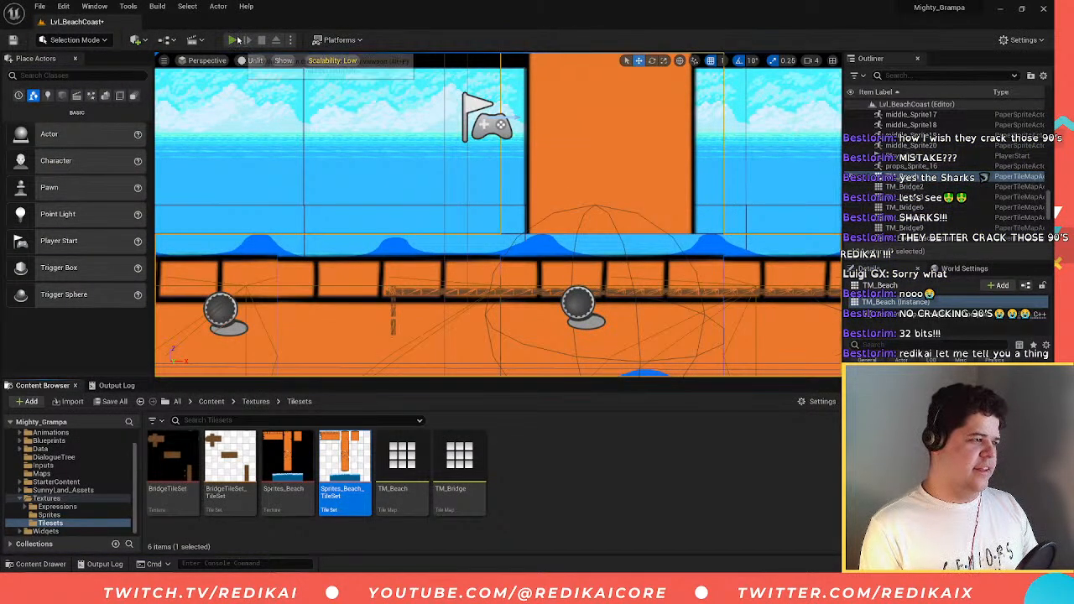
- Playtest the level again to check the fox's collision around the first pillar, then stop and dismiss the message log
click(233, 41)
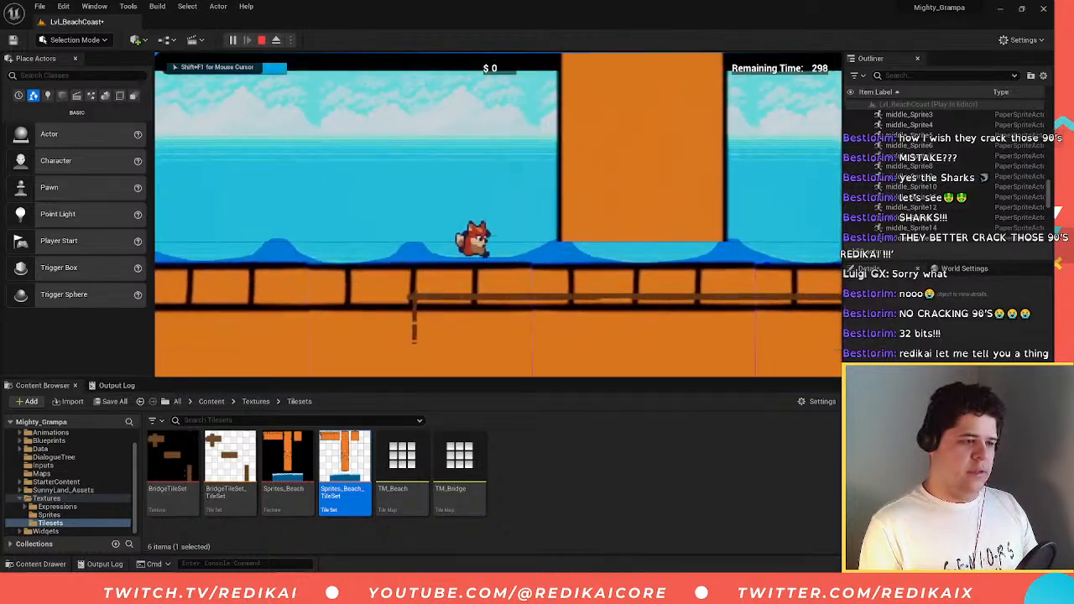
key(d)
key(a)
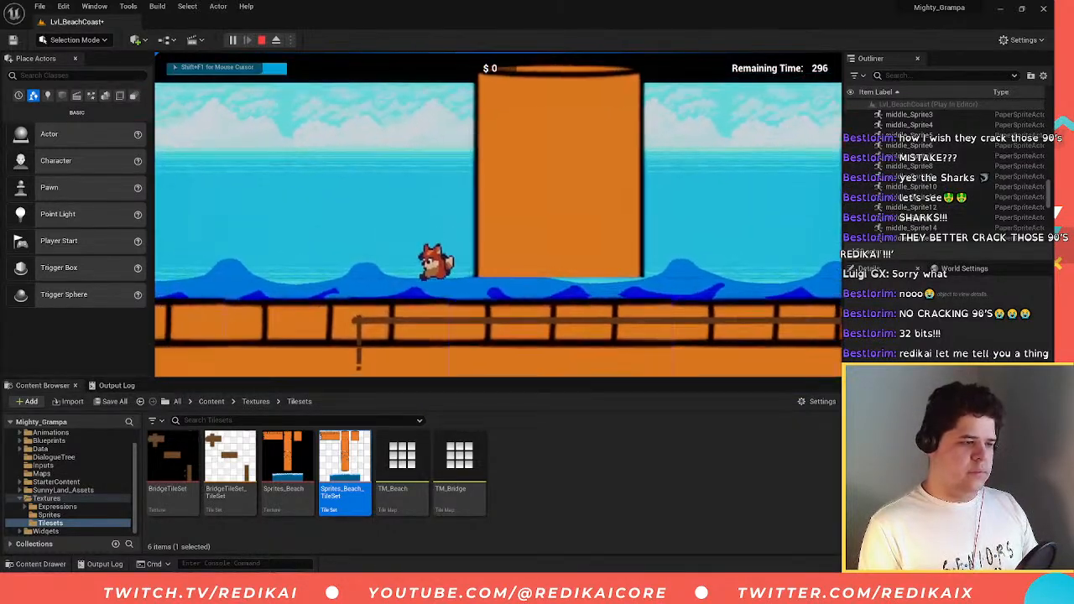
key(Escape)
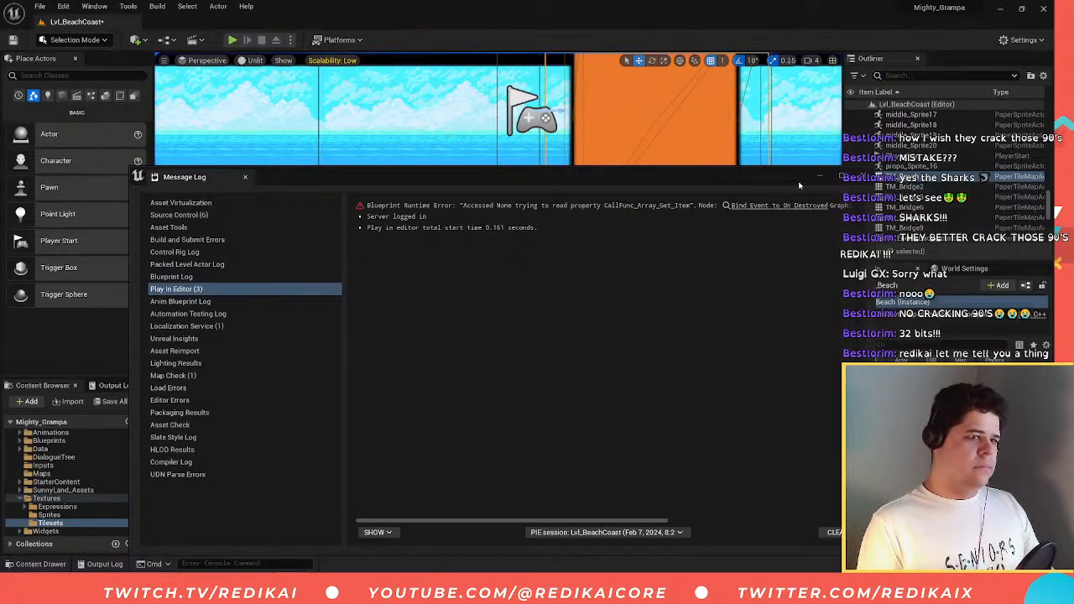
click(863, 177)
- Inspect the pier's depth in the level and check how the tiles are laid out in the TM_Beach tile map
key(a)
right_drag(614, 240, 804, 244)
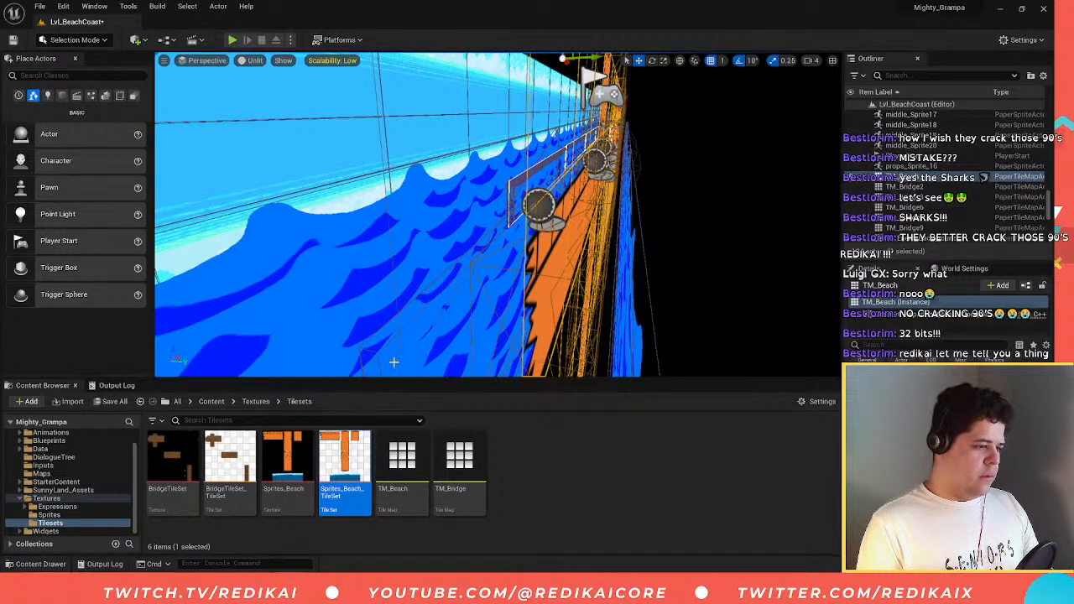
double_click(402, 458)
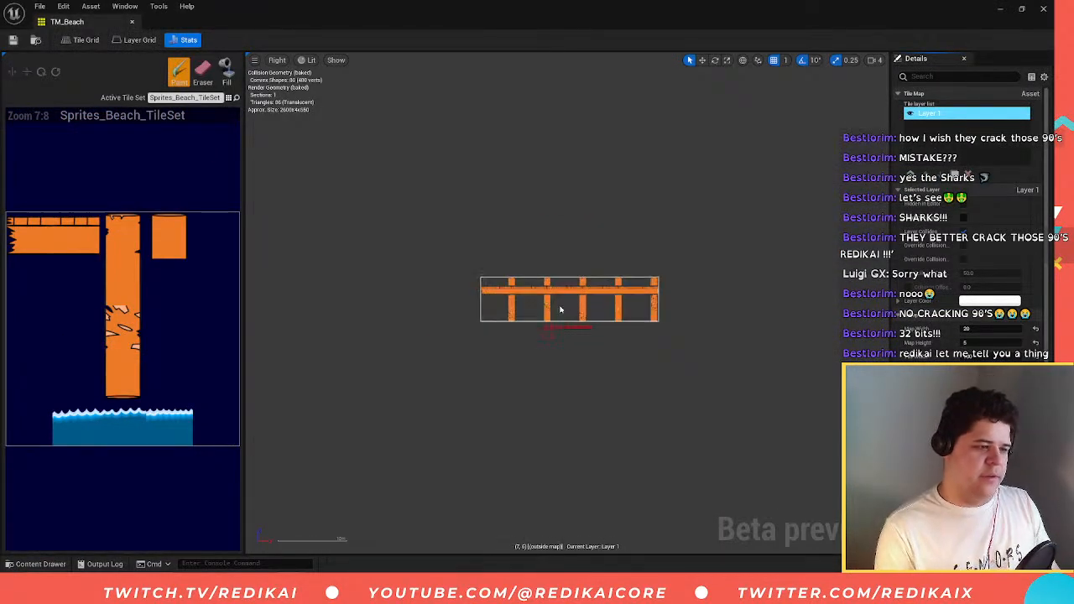
scroll(558, 285, up, 4)
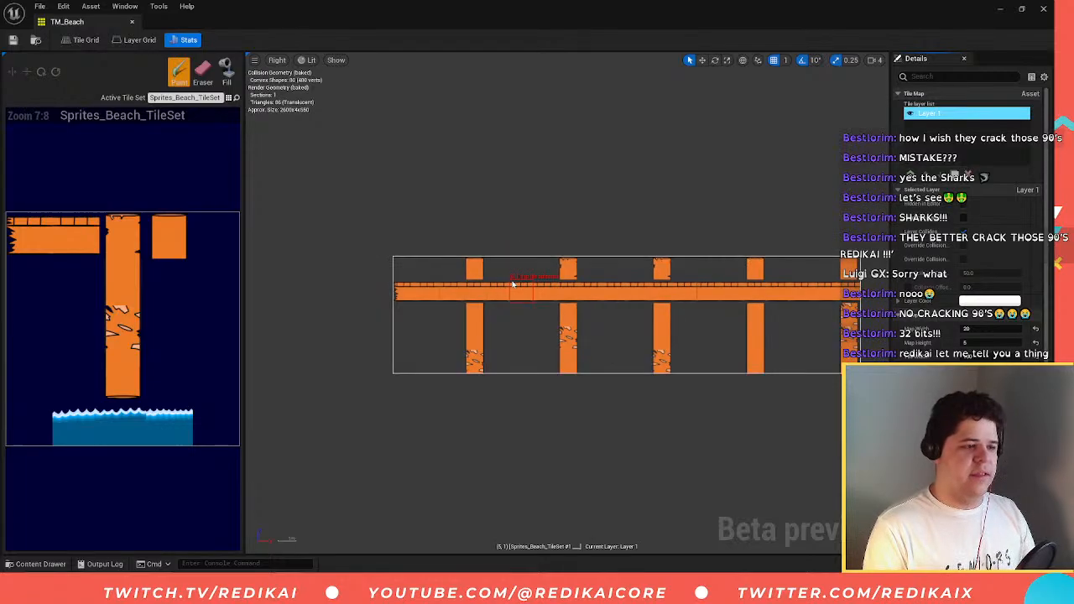
click(132, 22)
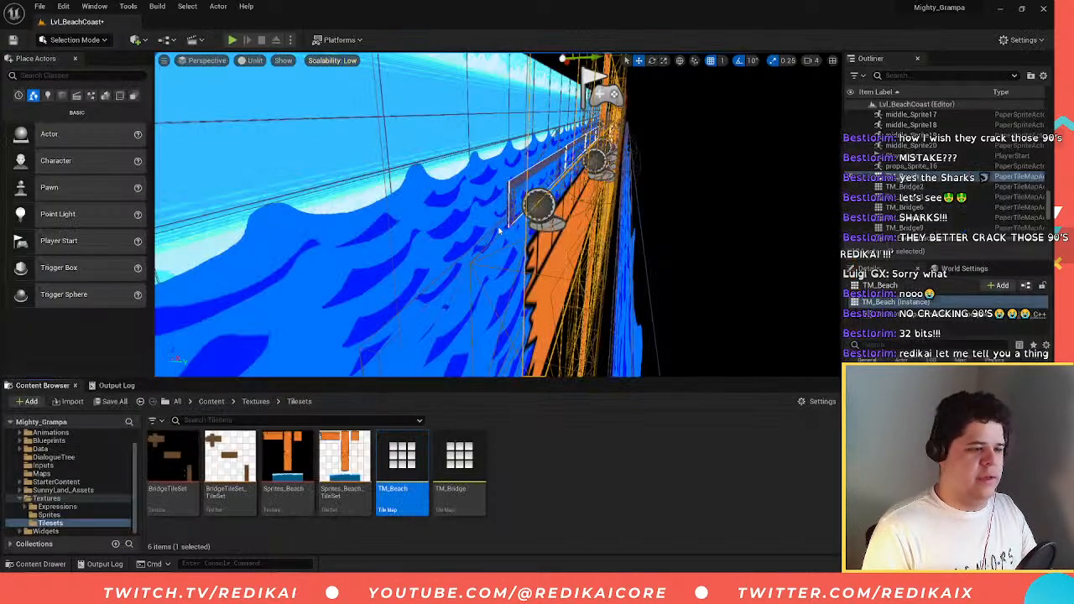
right_drag(495, 210, 334, 187)
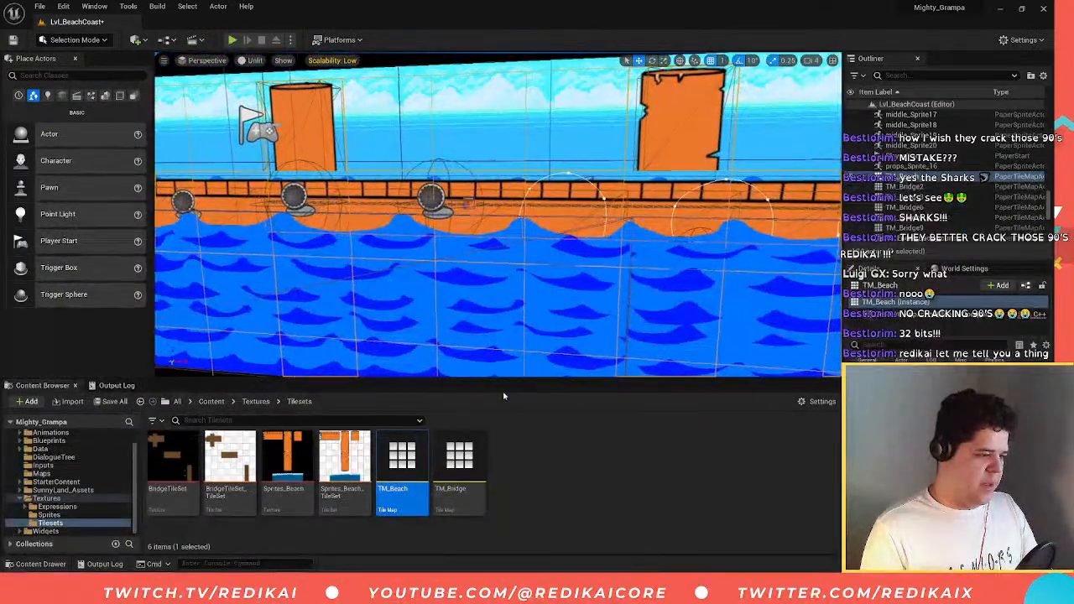
- Open the Sprites_Beach and BridgeTileSet textures in tabs alongside the level for comparison
click(277, 462)
double_click(277, 462)
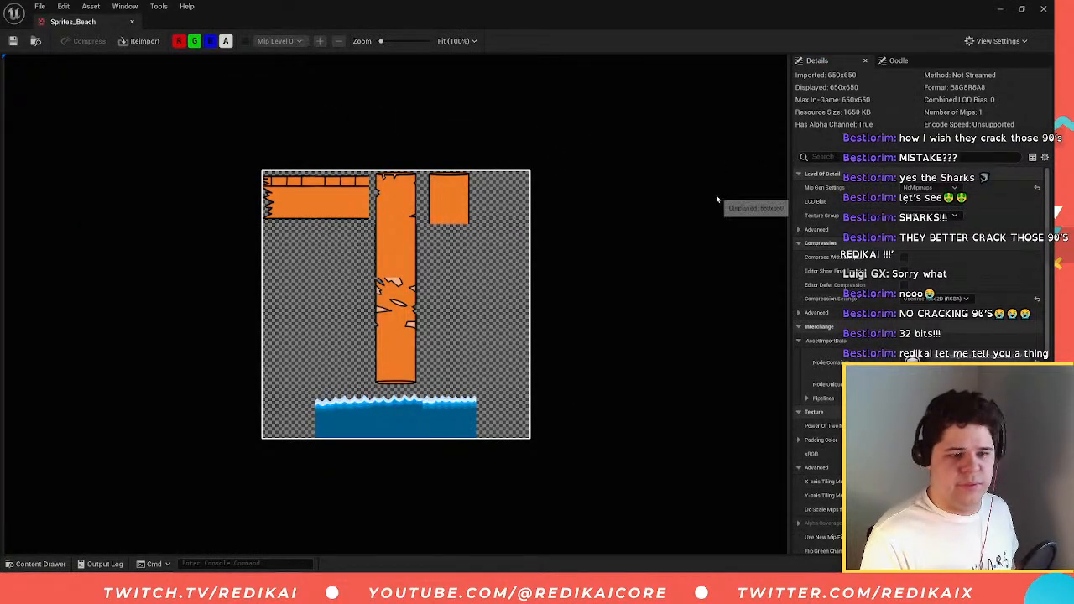
drag(117, 17, 193, 21)
click(76, 21)
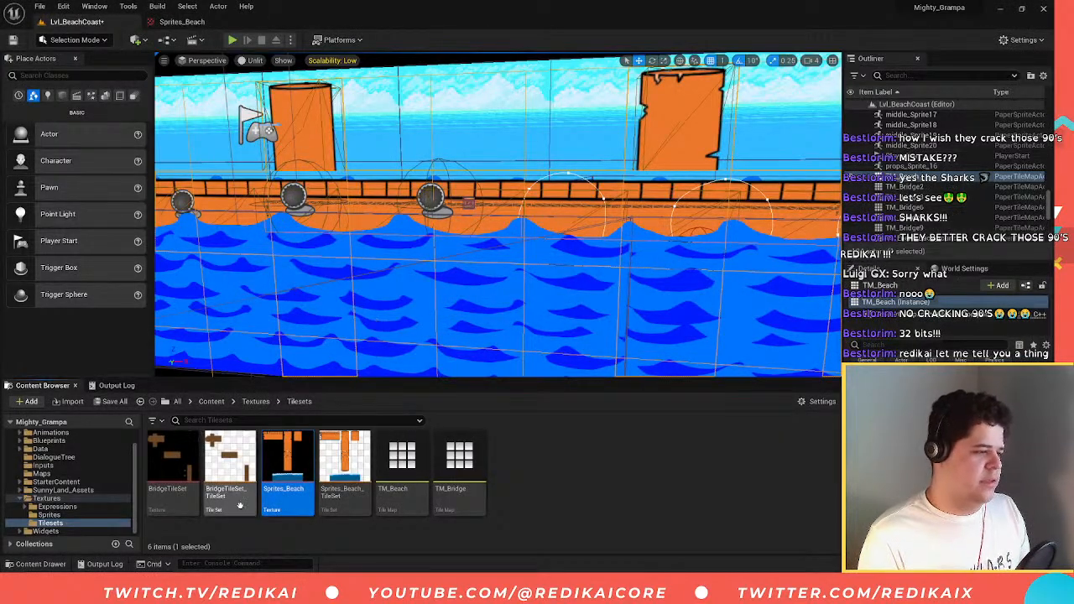
double_click(172, 460)
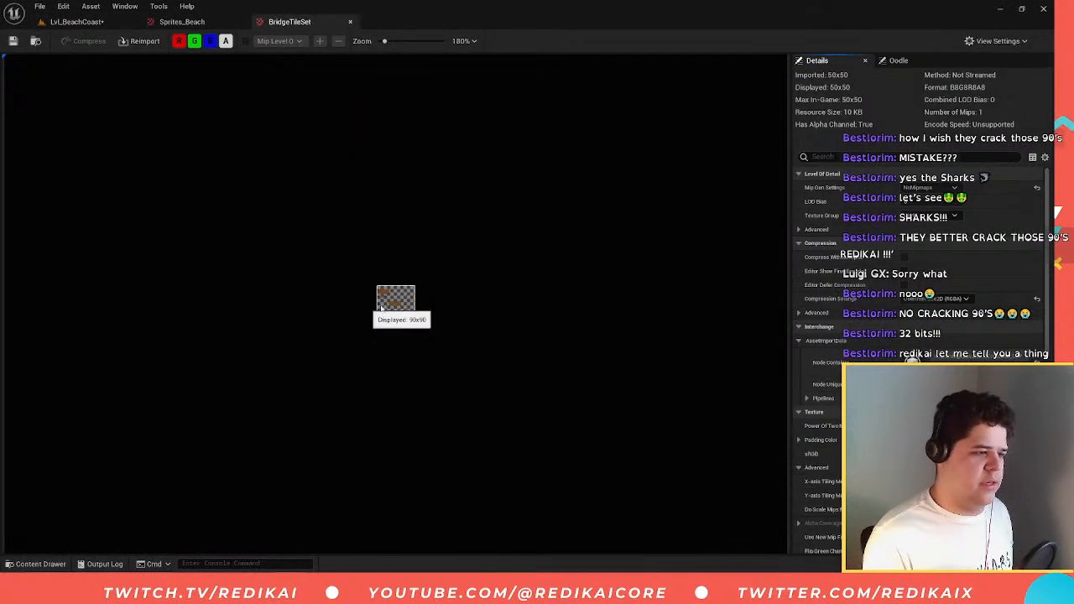
scroll(388, 304, up, 8)
scroll(388, 304, up, 1)
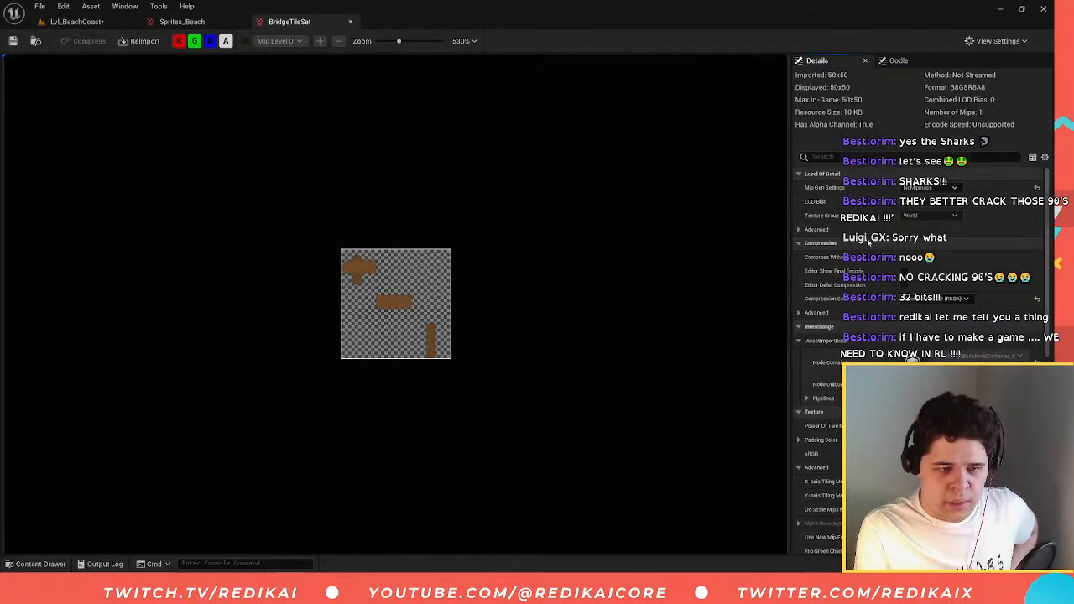
- Compare the Sprites_Beach and BridgeTileSet textures' image details and their basic Level of Detail and Compression settings
click(178, 22)
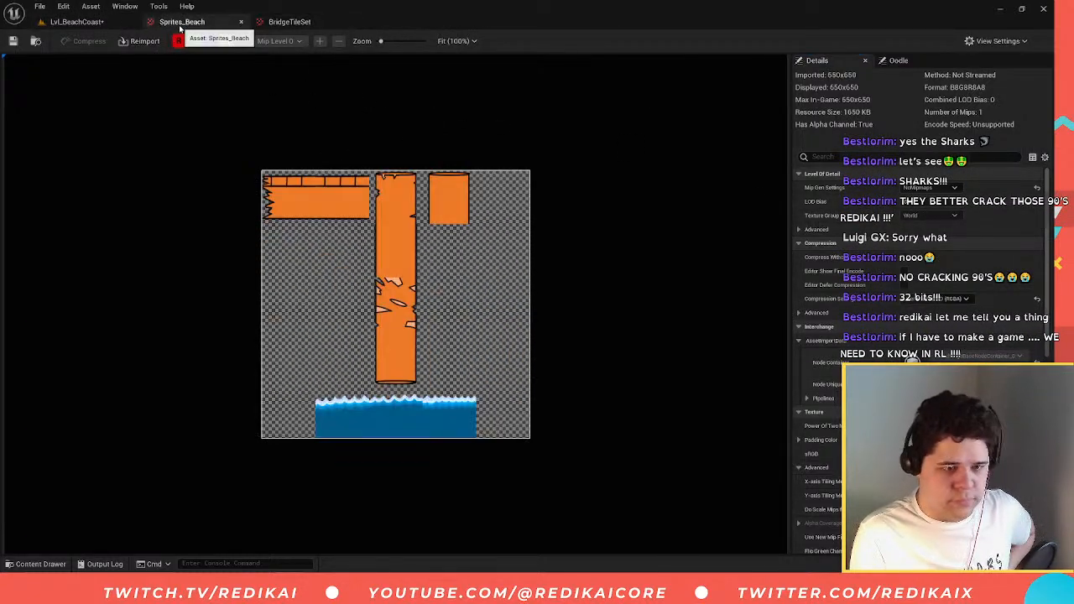
click(290, 22)
click(214, 23)
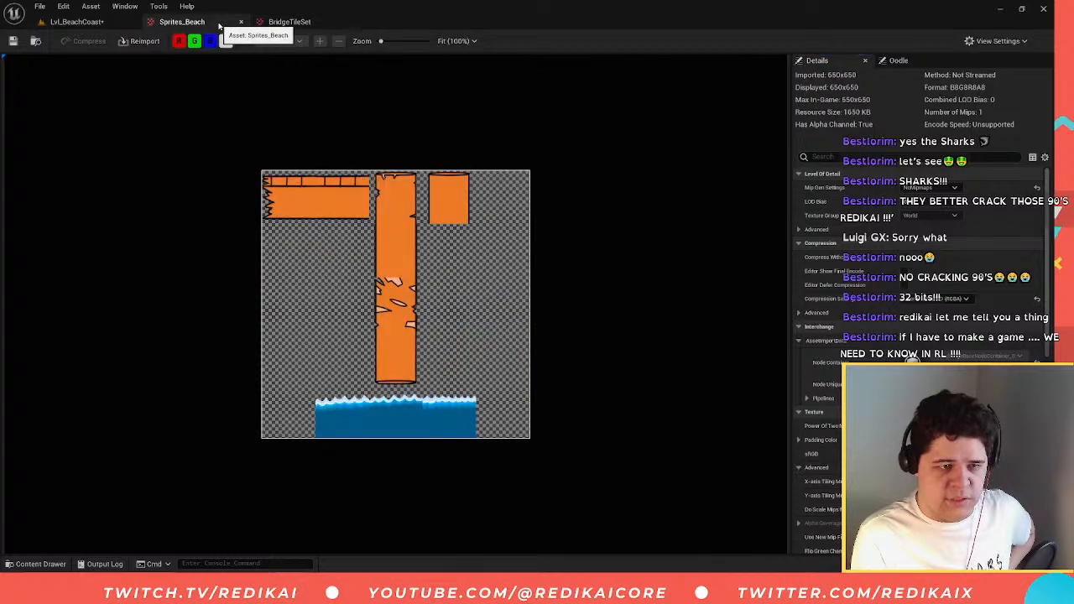
click(294, 22)
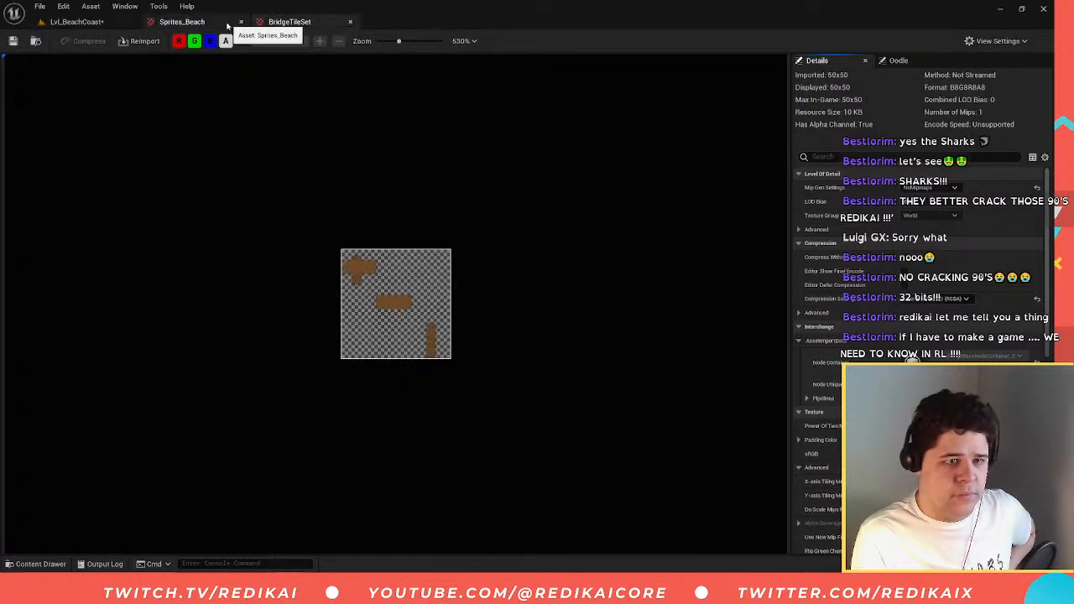
click(231, 23)
click(285, 23)
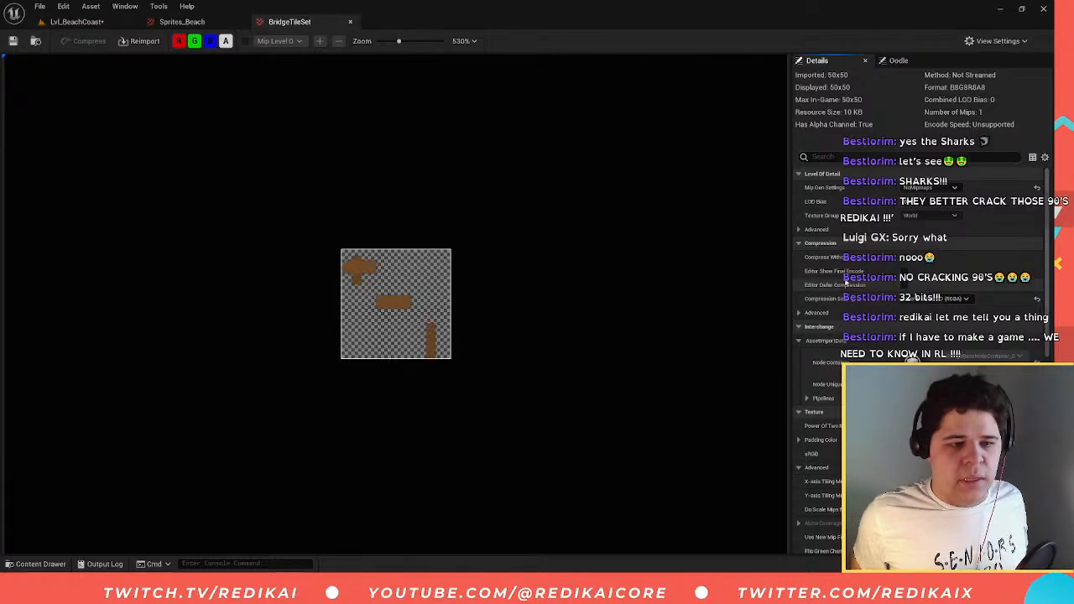
- Expand the advanced Level of Detail settings and compare them between the BridgeTileSet and Sprites_Beach textures
click(805, 229)
click(181, 22)
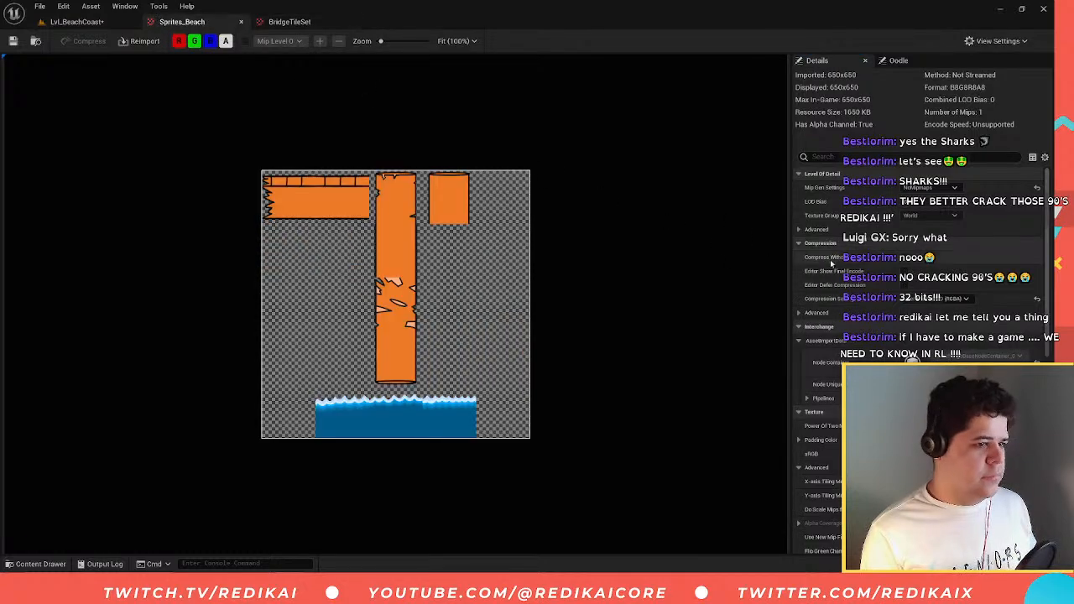
click(288, 21)
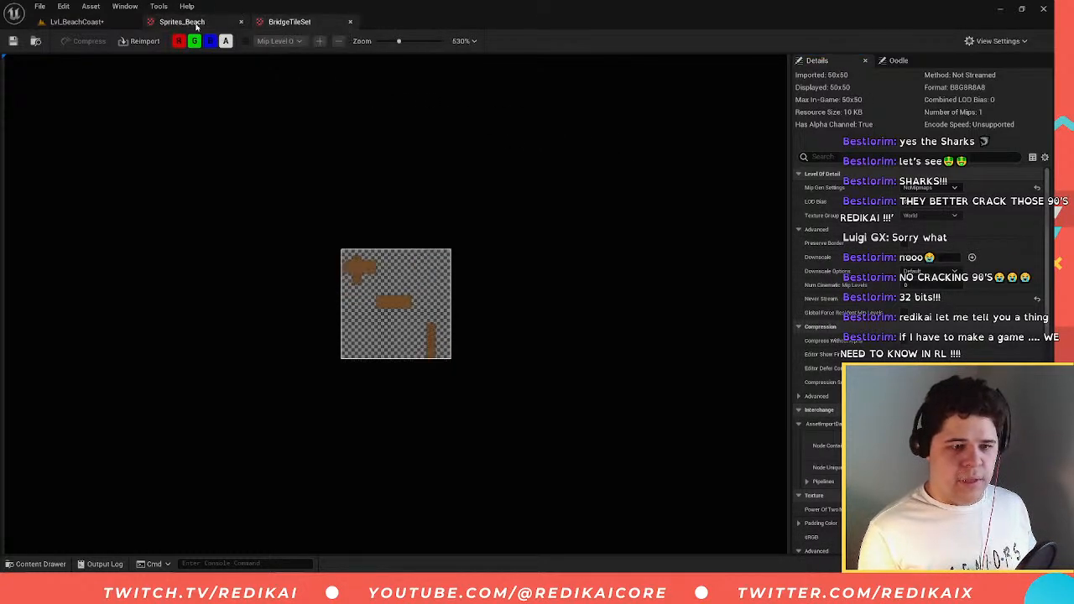
click(181, 23)
click(277, 23)
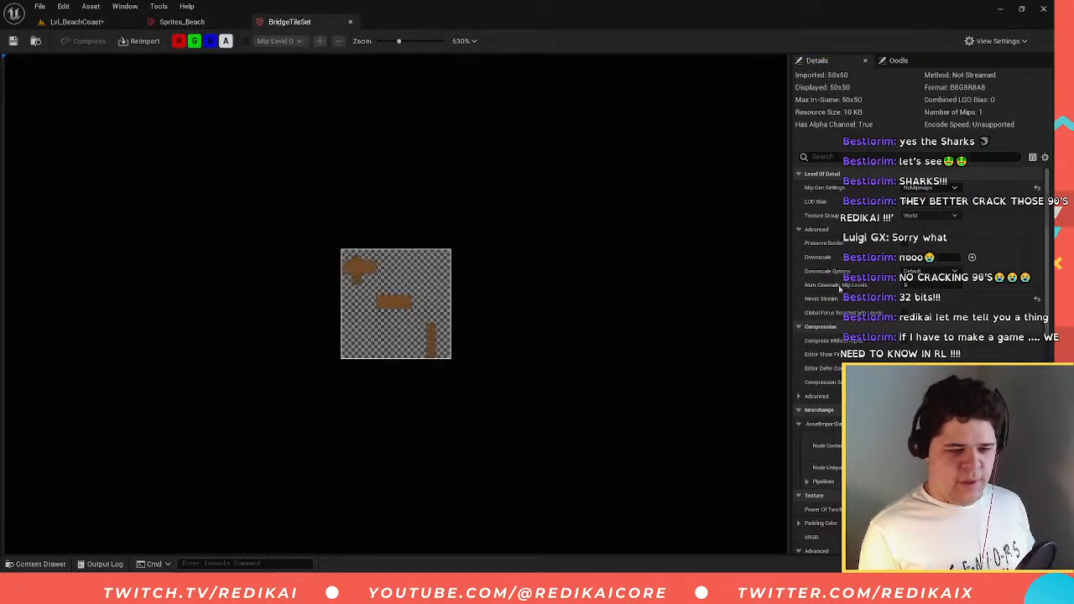
- Examine the Texture settings of BridgeTileSet and Sprites_Beach, and expand the advanced Compression settings of Sprites_Beach
scroll(867, 292, down, 6)
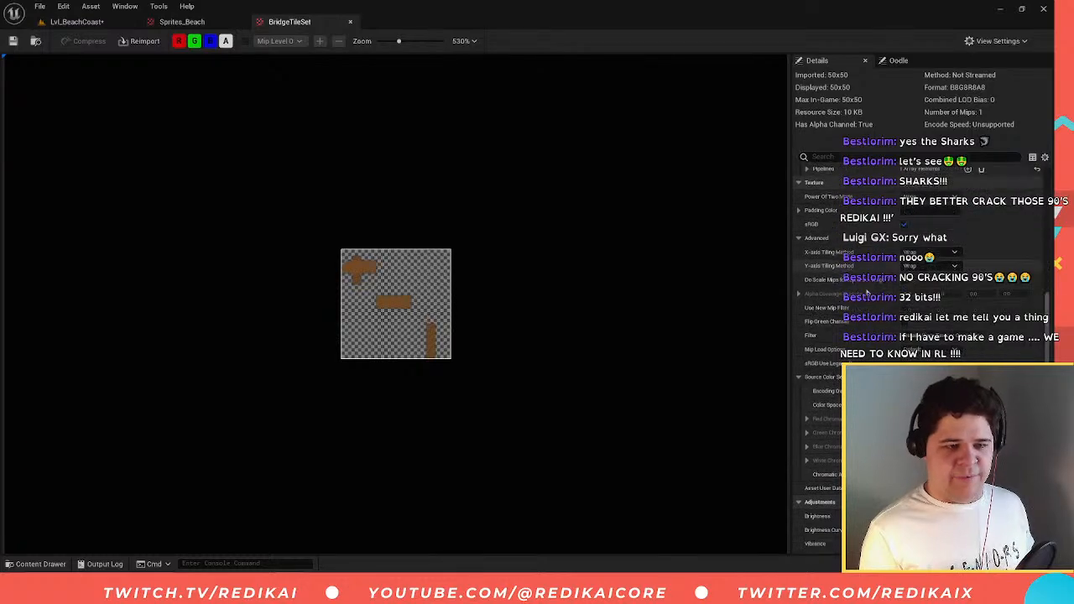
click(181, 22)
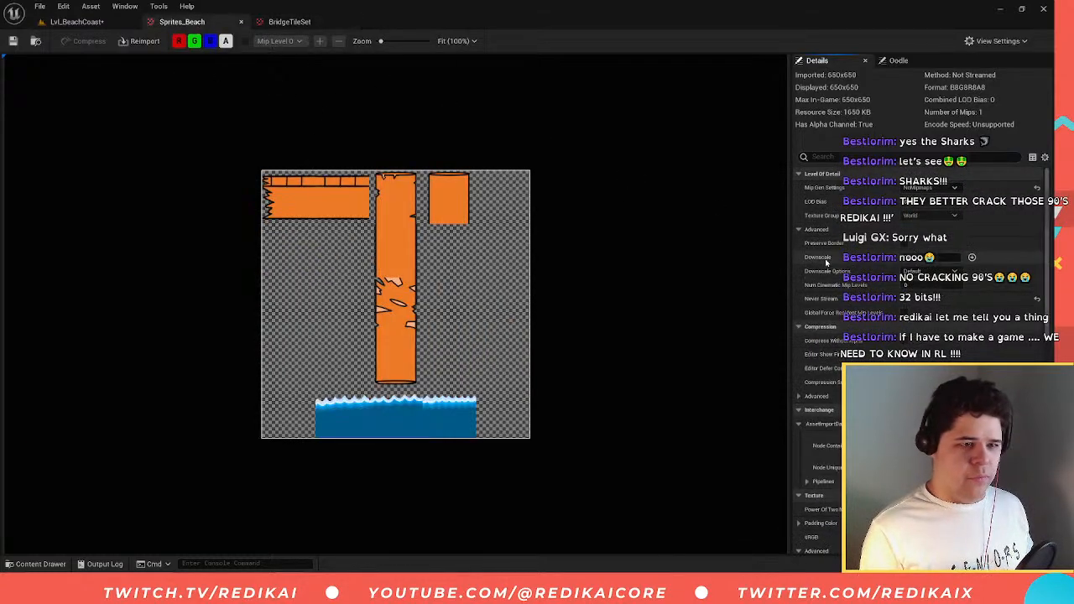
scroll(824, 268, down, 3)
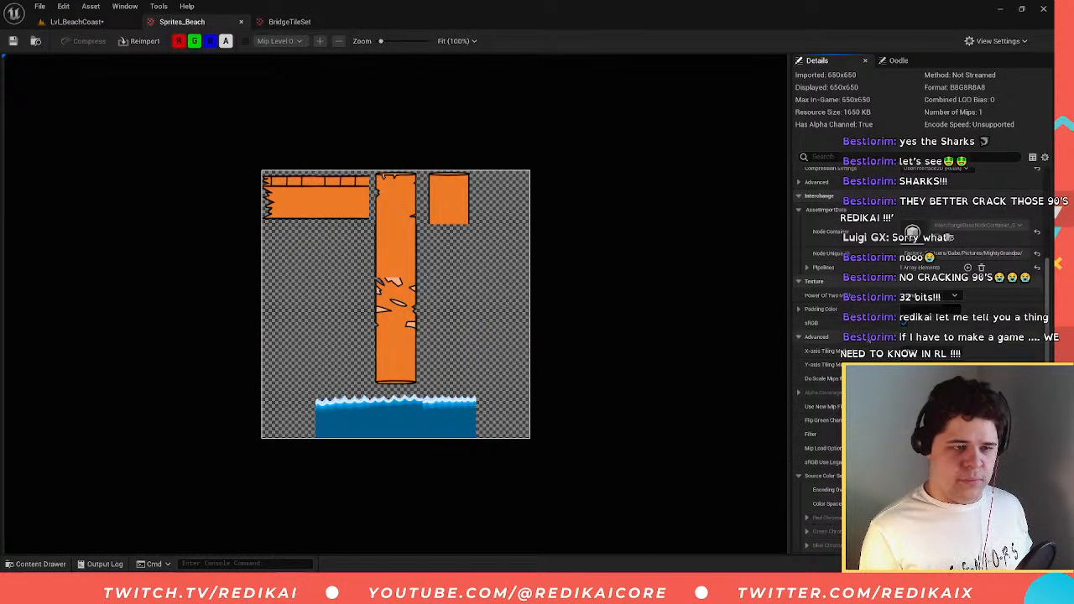
scroll(870, 322, down, 1)
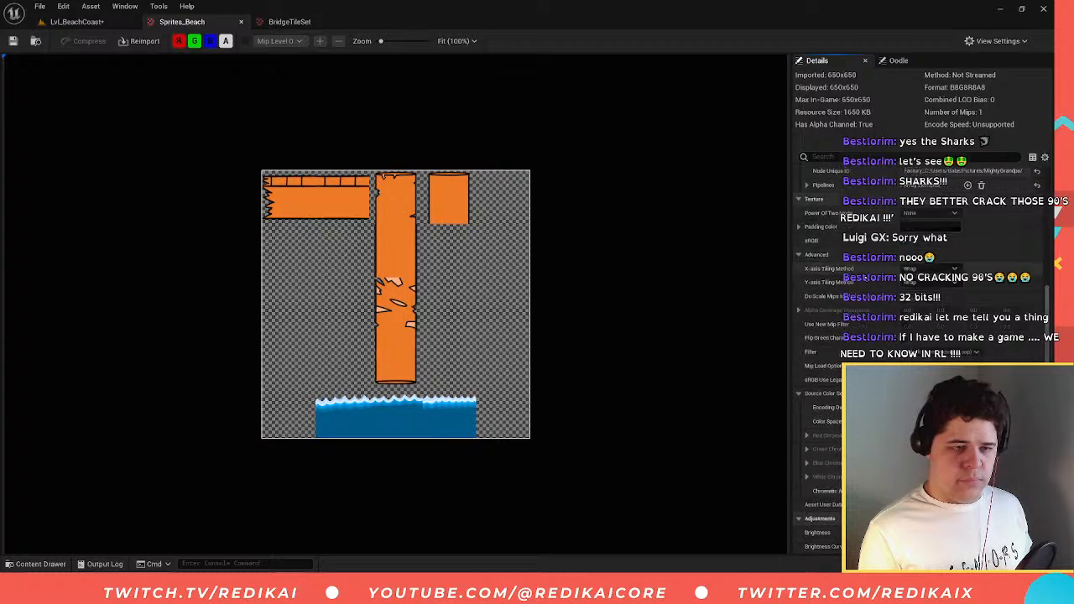
scroll(871, 321, up, 2)
click(798, 200)
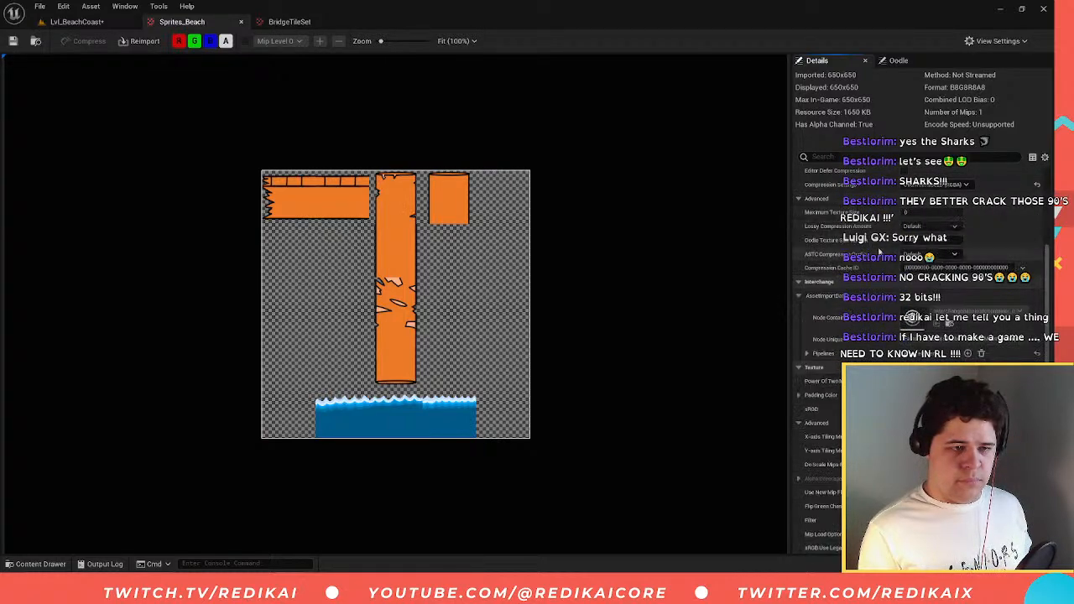
scroll(912, 318, down, 10)
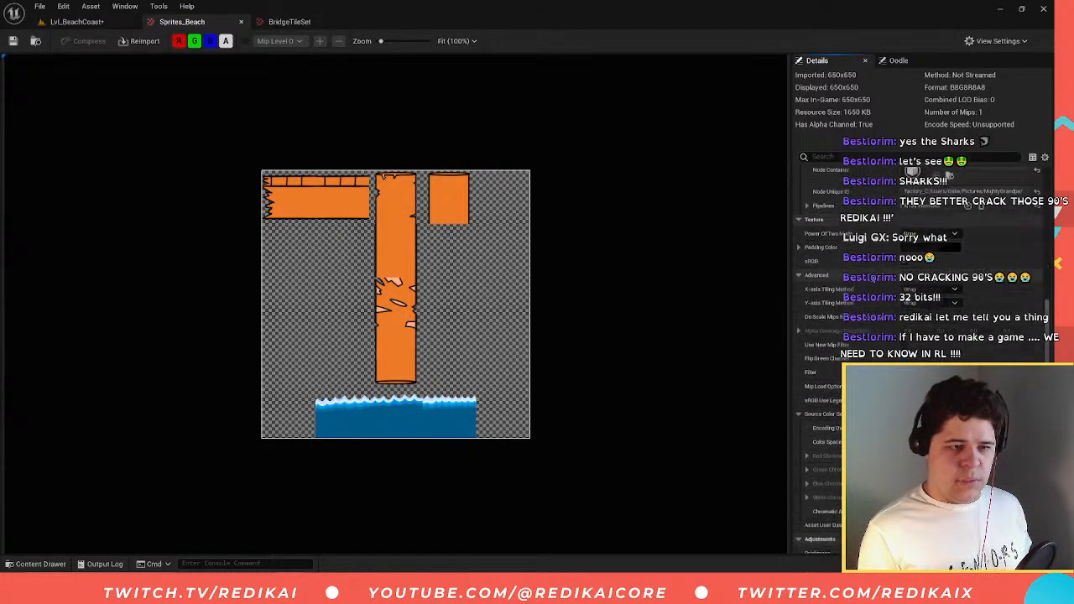
- Compare the tiling, filter, Source Color and Adjustments settings of the two textures, then review the Compression settings of Sprites_Beach
click(290, 22)
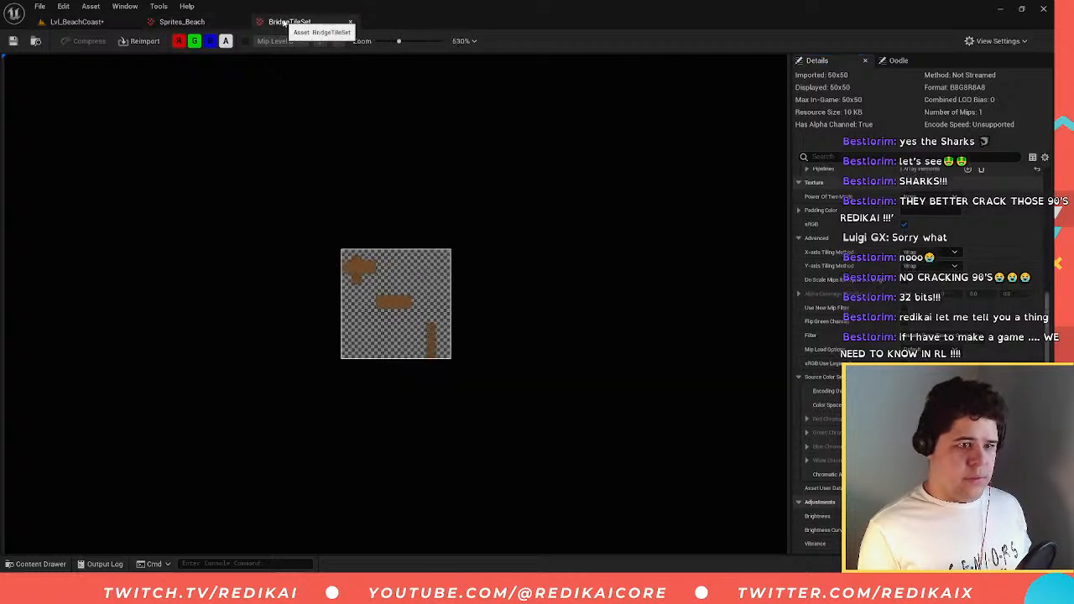
click(184, 24)
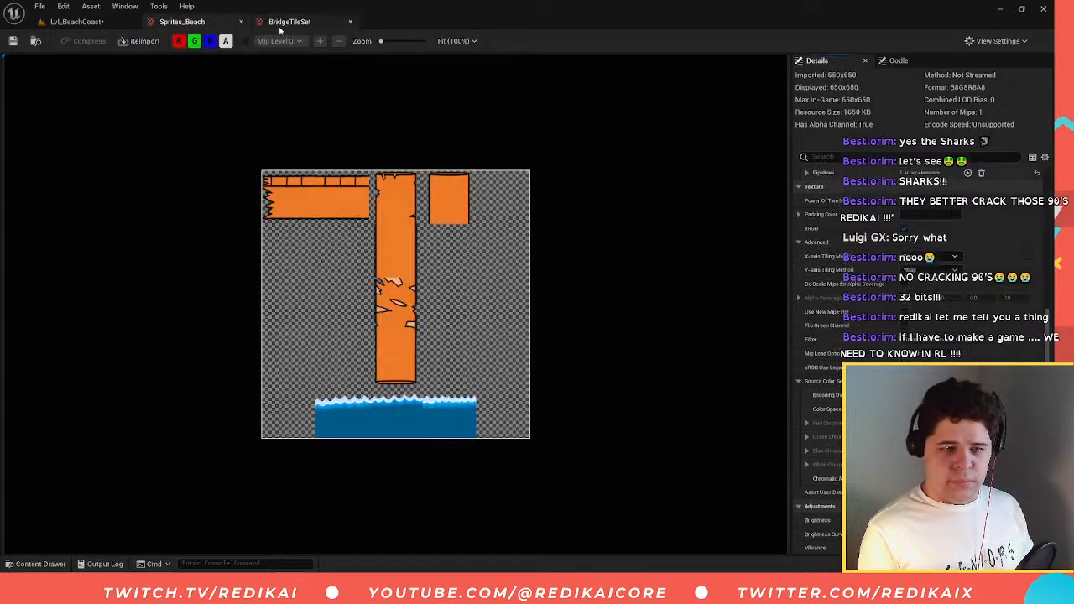
click(296, 23)
click(186, 25)
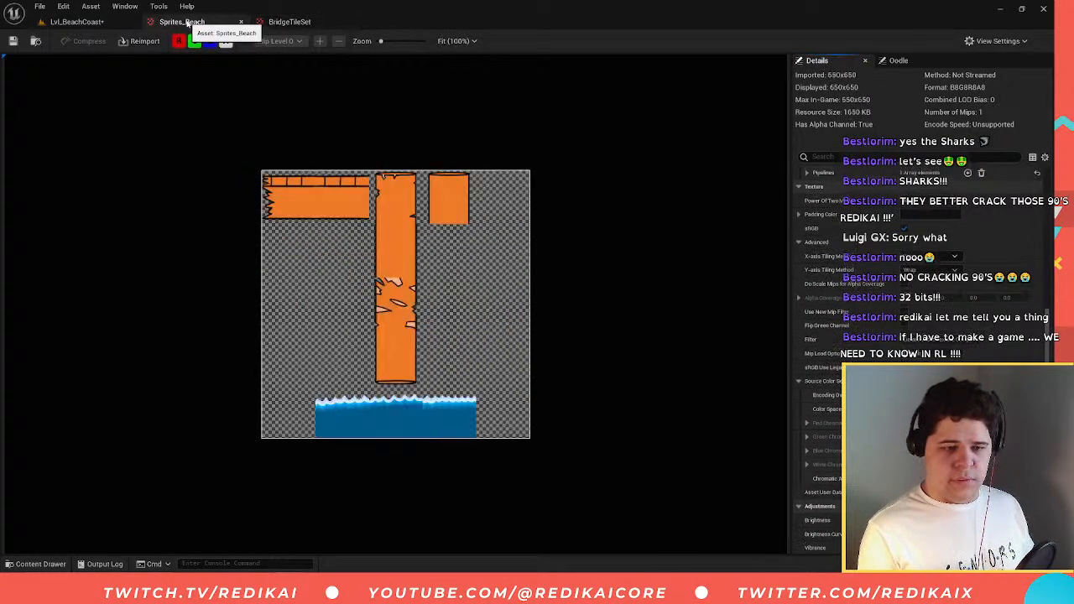
click(261, 23)
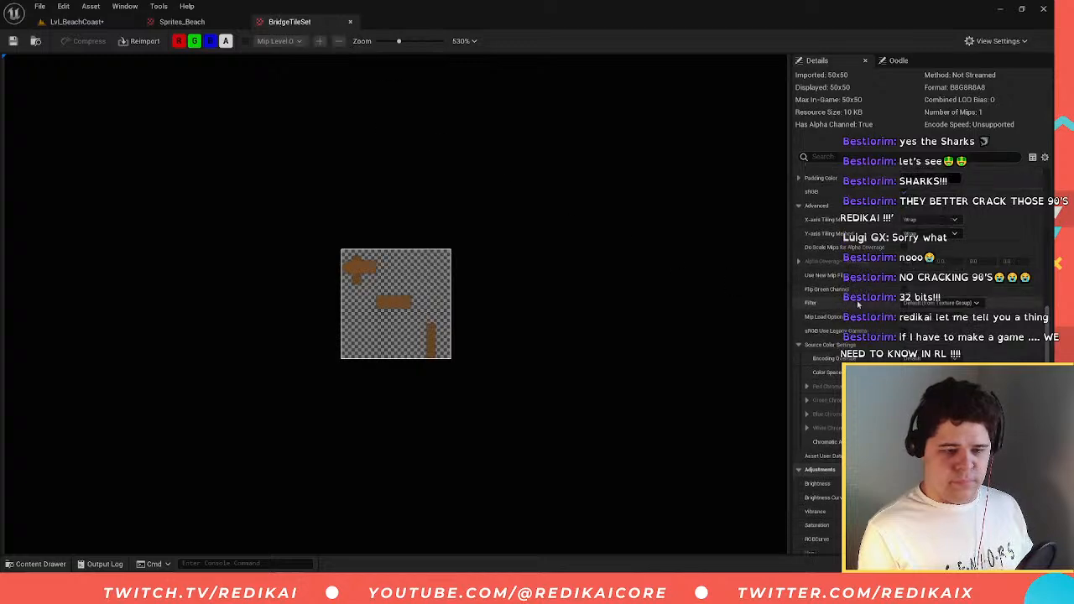
click(183, 22)
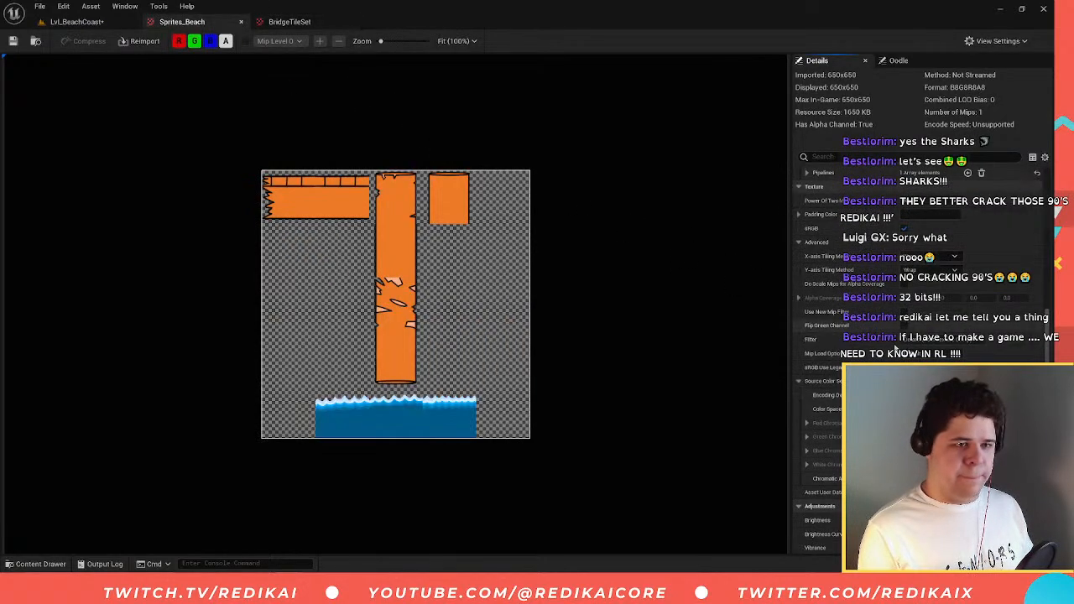
click(289, 22)
click(168, 22)
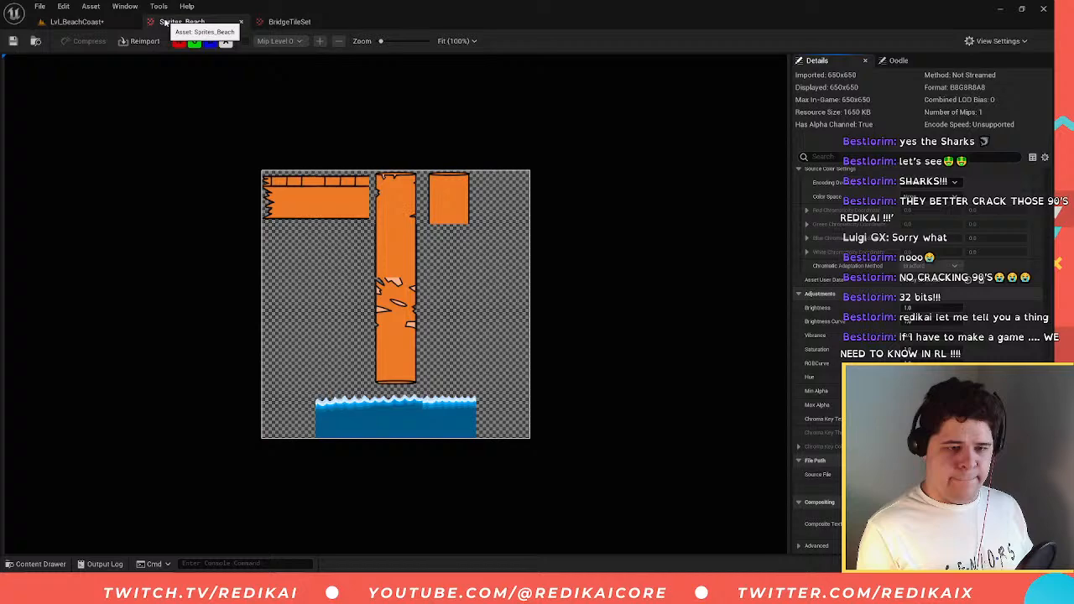
click(288, 22)
click(196, 23)
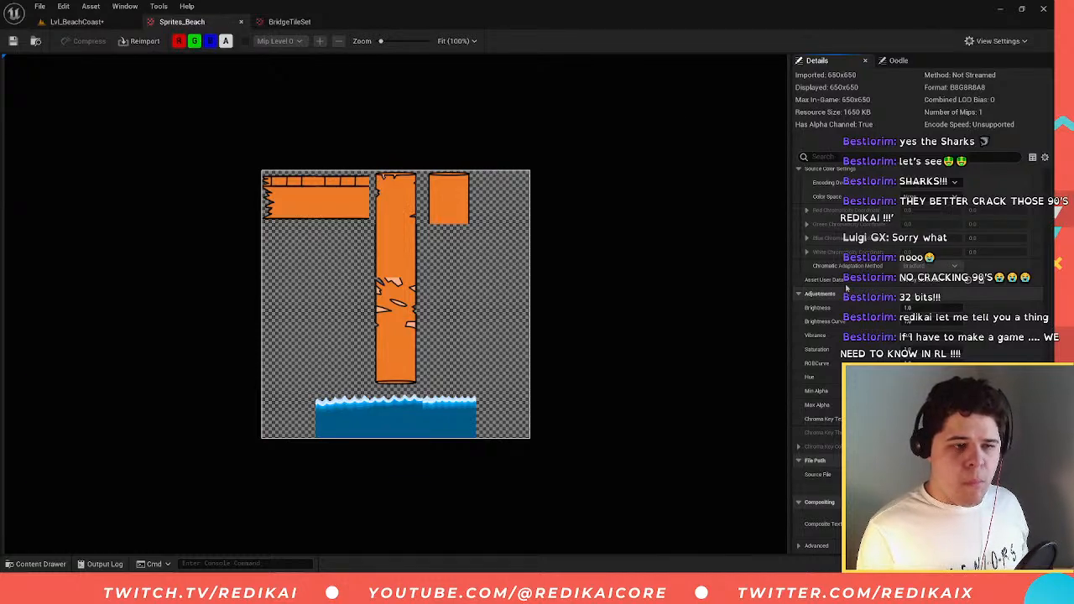
scroll(850, 290, up, 6)
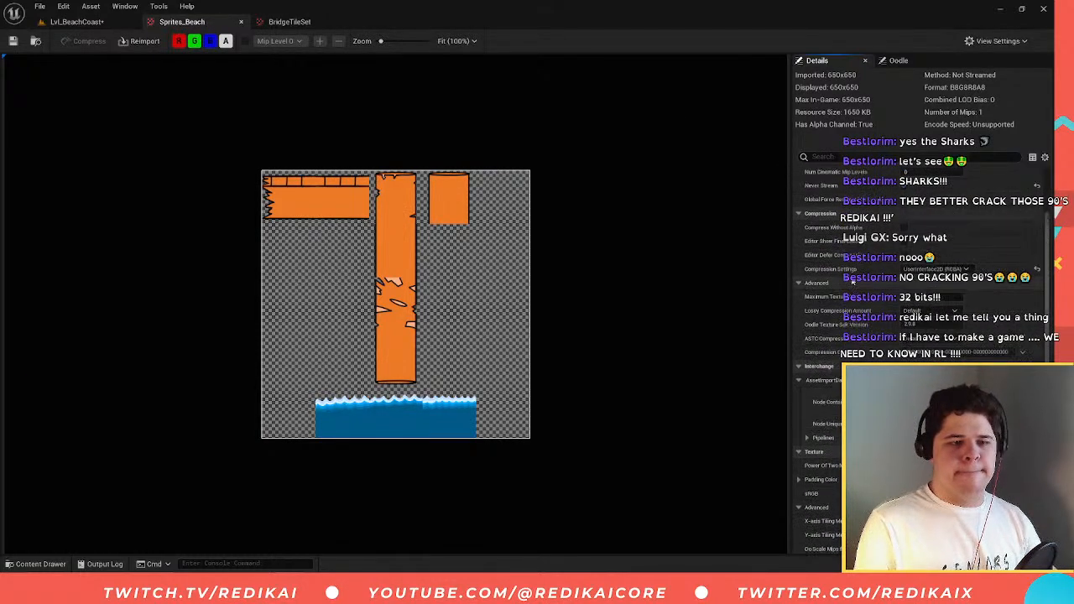
- Return to the Lvl_BeachCoast level and save it
click(72, 24)
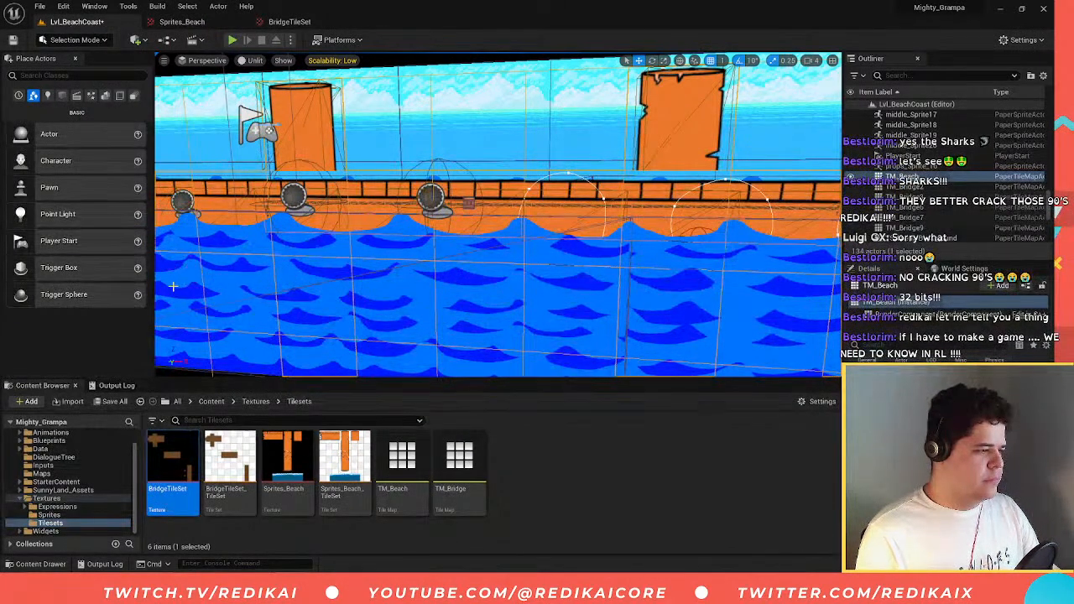
key(ctrl+s)
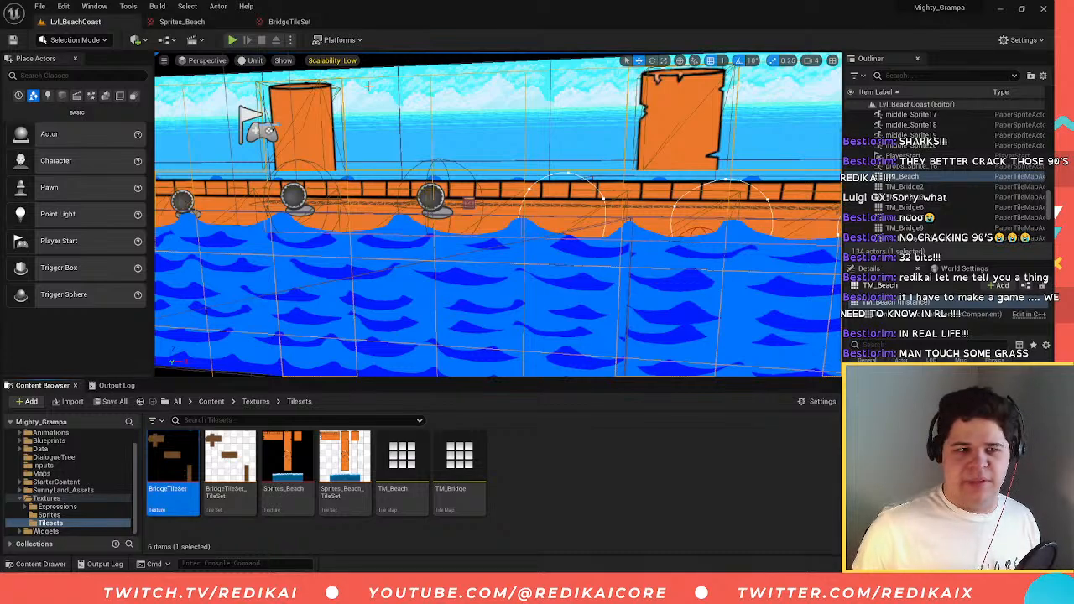
- Recheck the Sprites_Beach texture against BridgeTileSet and review the bridge texture's settings from Adjustments back to Level of Detail
click(180, 21)
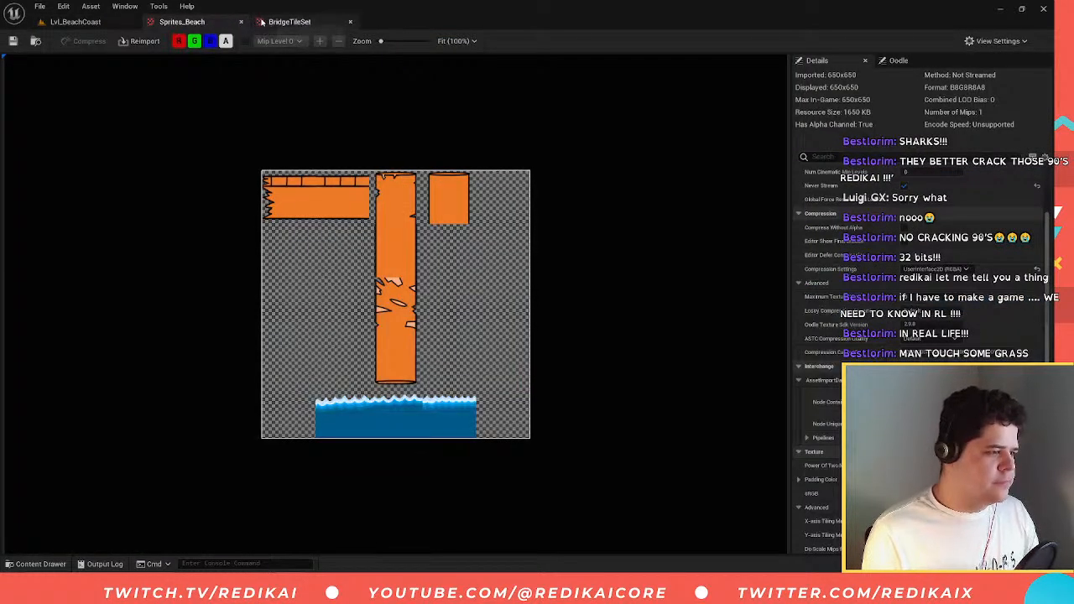
click(286, 21)
click(197, 21)
click(289, 21)
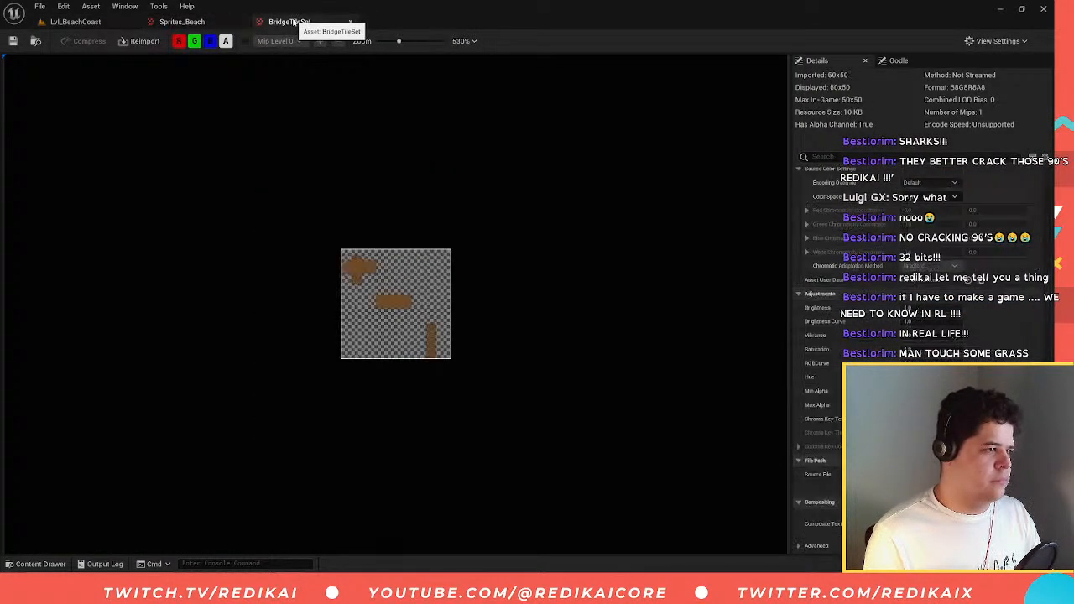
click(187, 21)
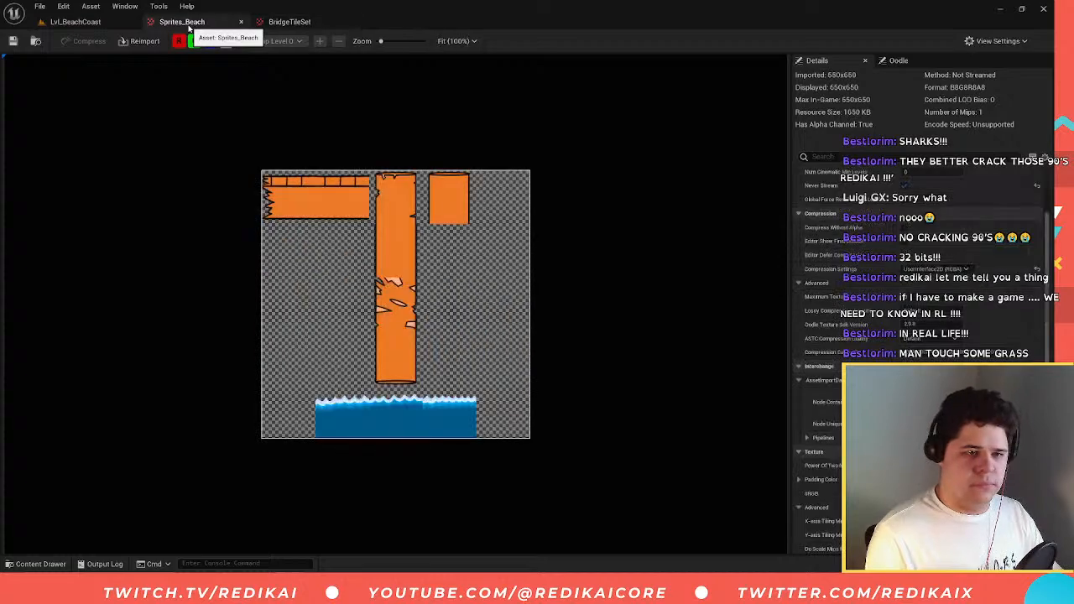
click(289, 22)
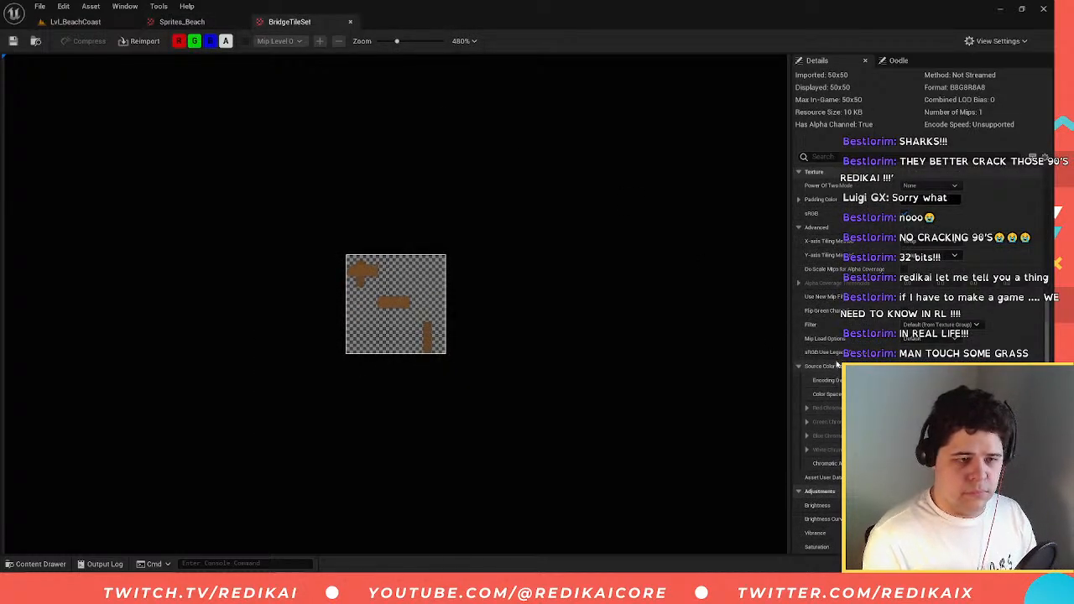
scroll(837, 364, up, 4)
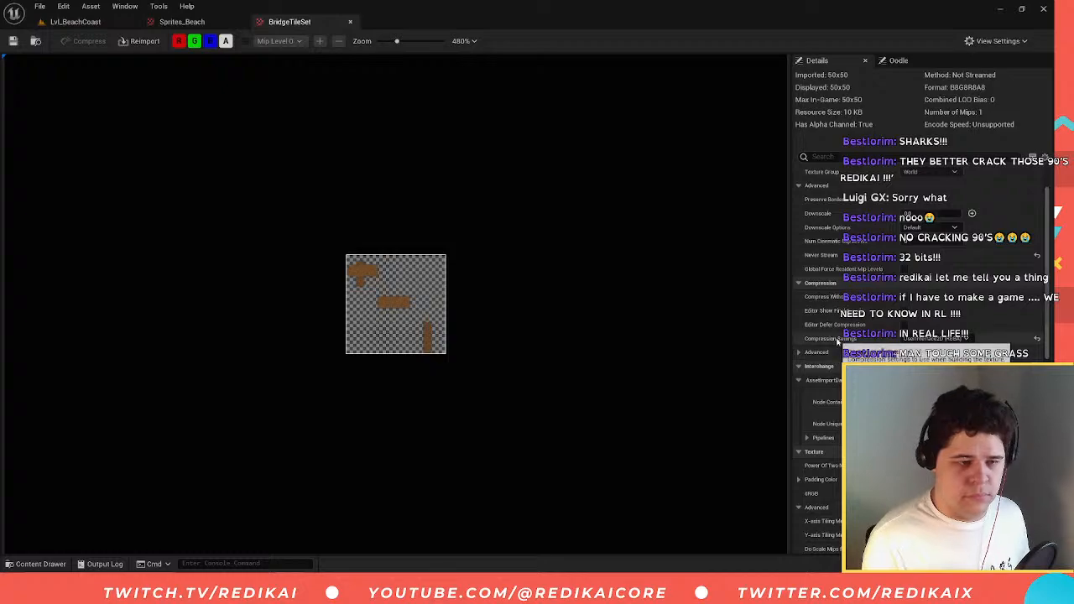
scroll(837, 361, up, 1)
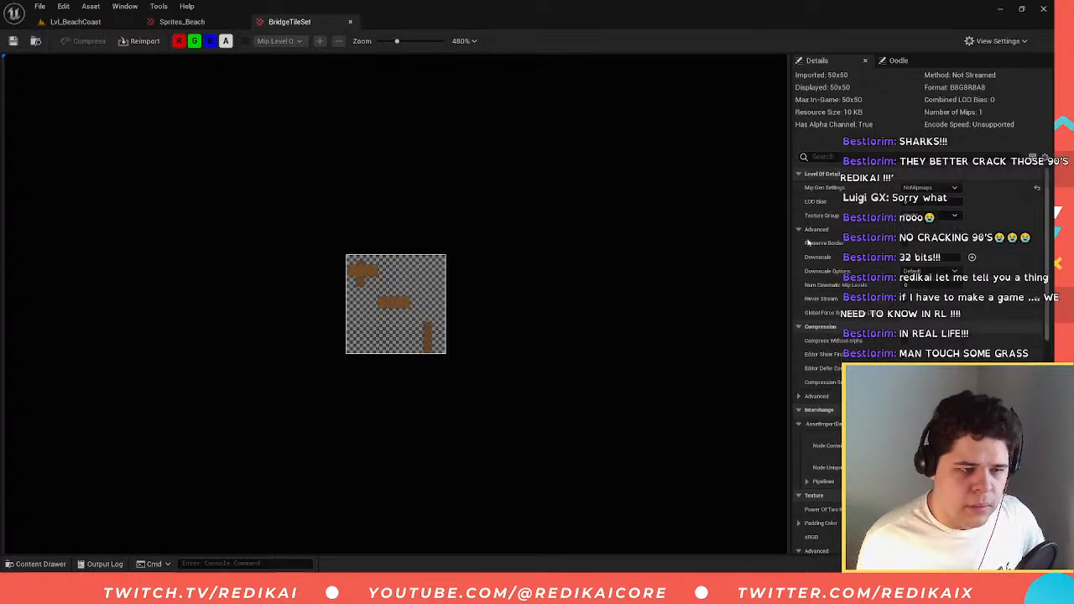
- Compare the Level of Detail and Compression settings of Sprites_Beach and BridgeTileSet, then review the Interchange import data of Sprites_Beach
click(204, 21)
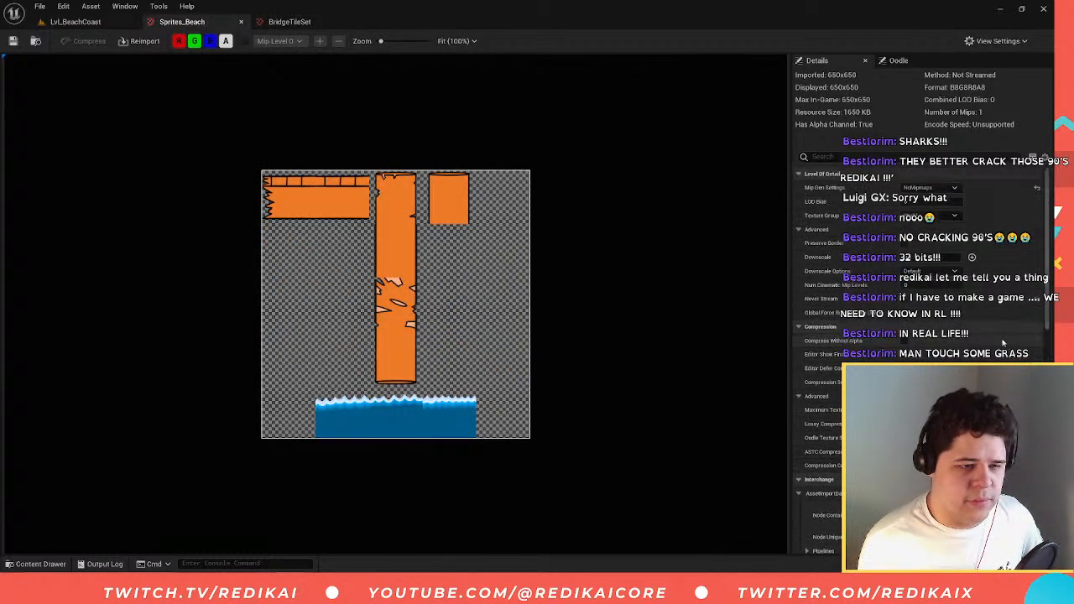
click(306, 22)
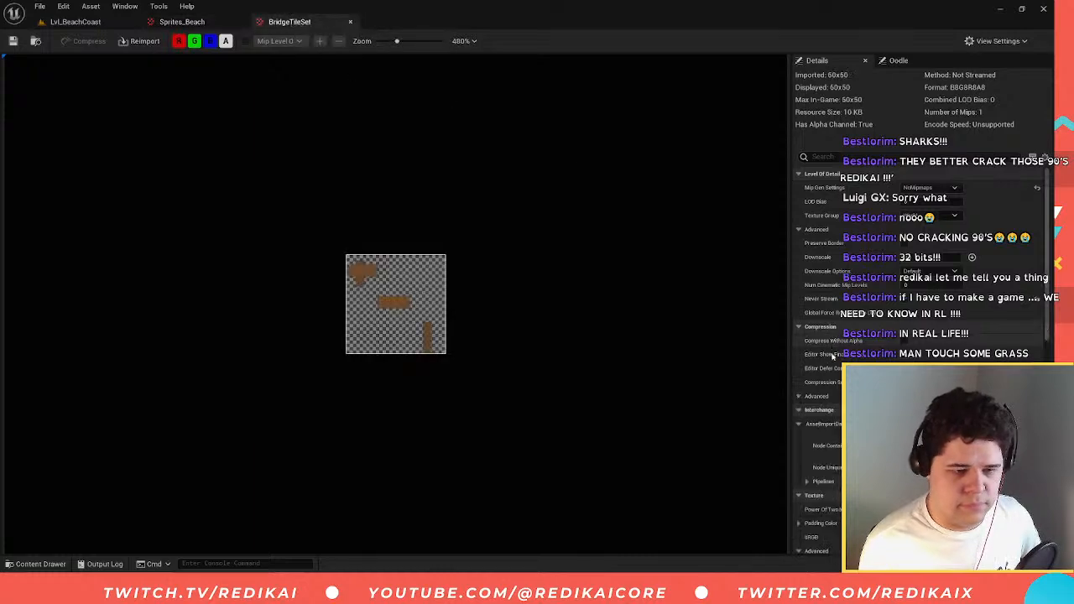
click(185, 22)
click(288, 23)
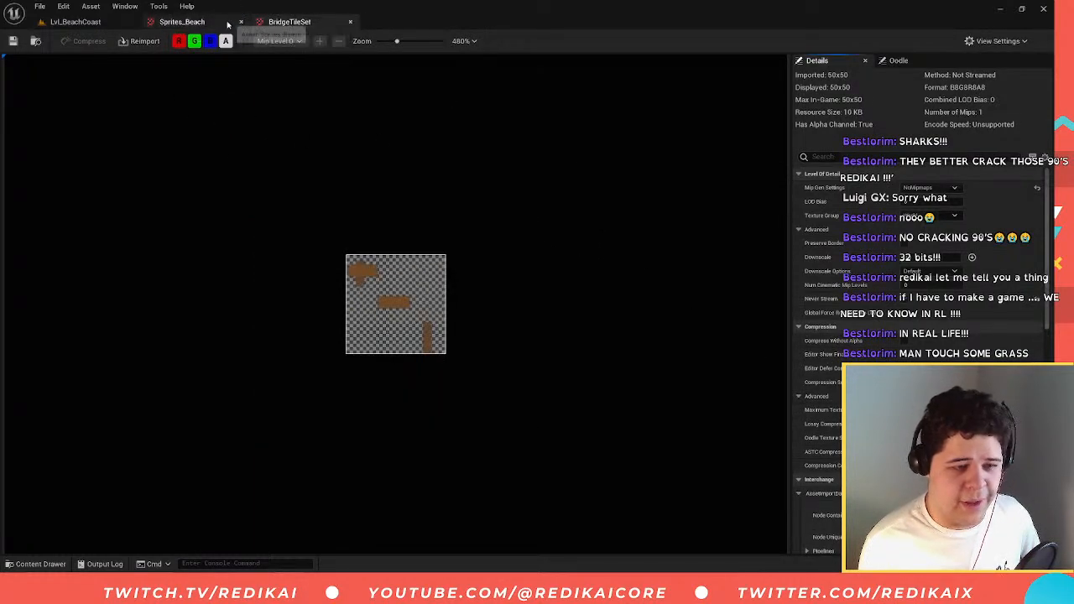
click(198, 22)
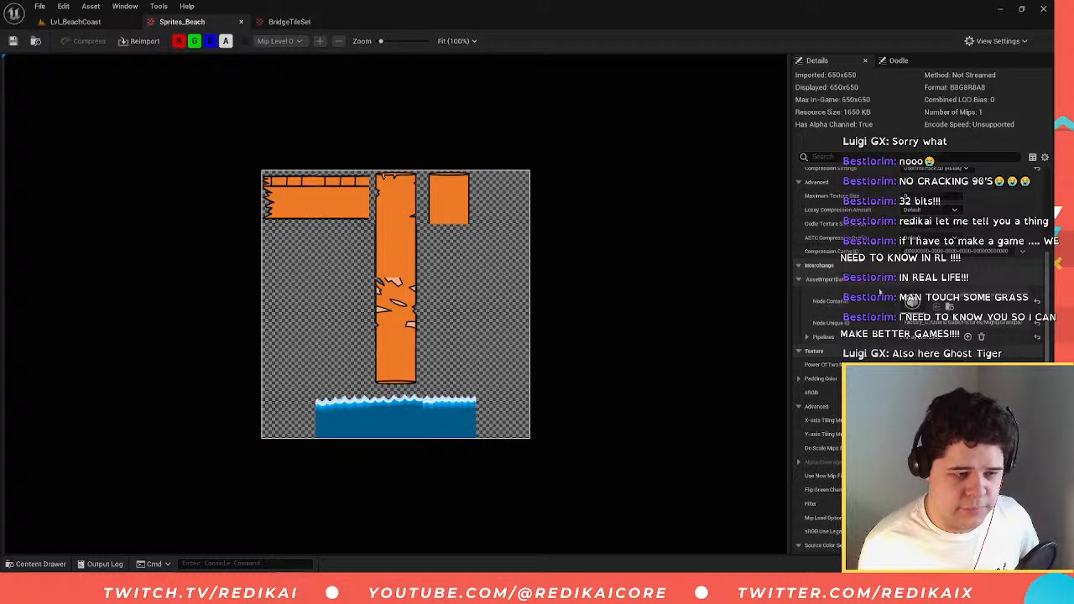
scroll(857, 352, down, 2)
scroll(839, 335, down, 1)
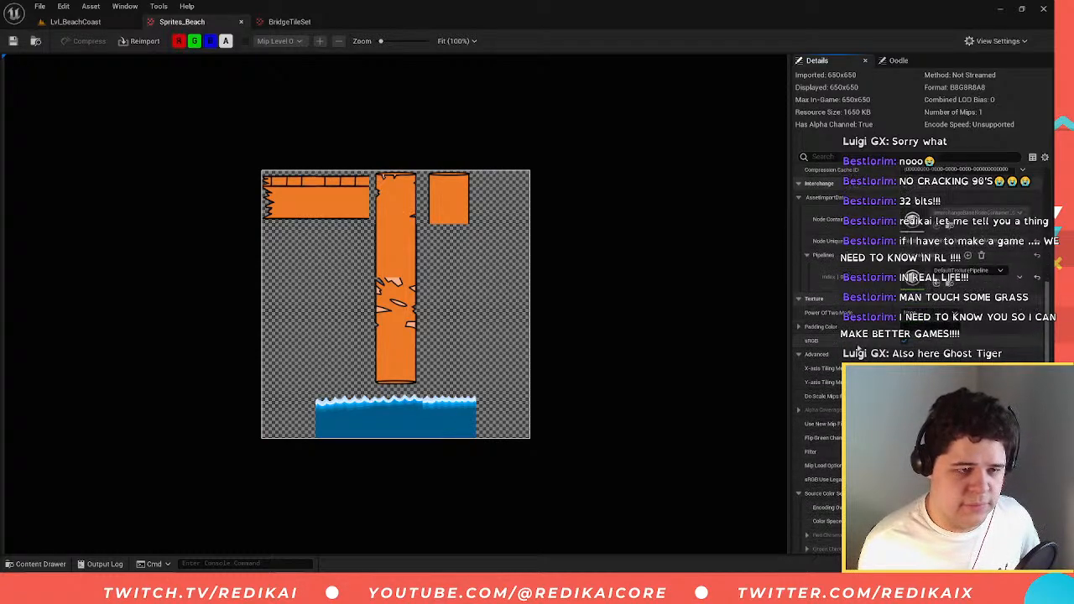
- Review BridgeTileSet from Level of Detail through advanced Compression to the import data, checking the import data against Sprites_Beach
click(293, 22)
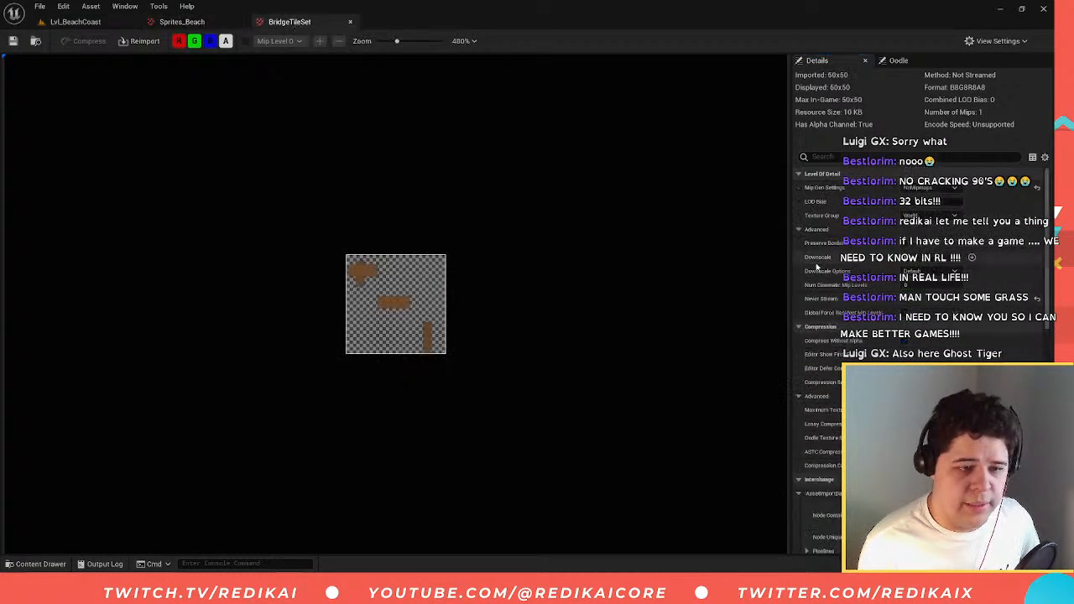
scroll(818, 269, down, 2)
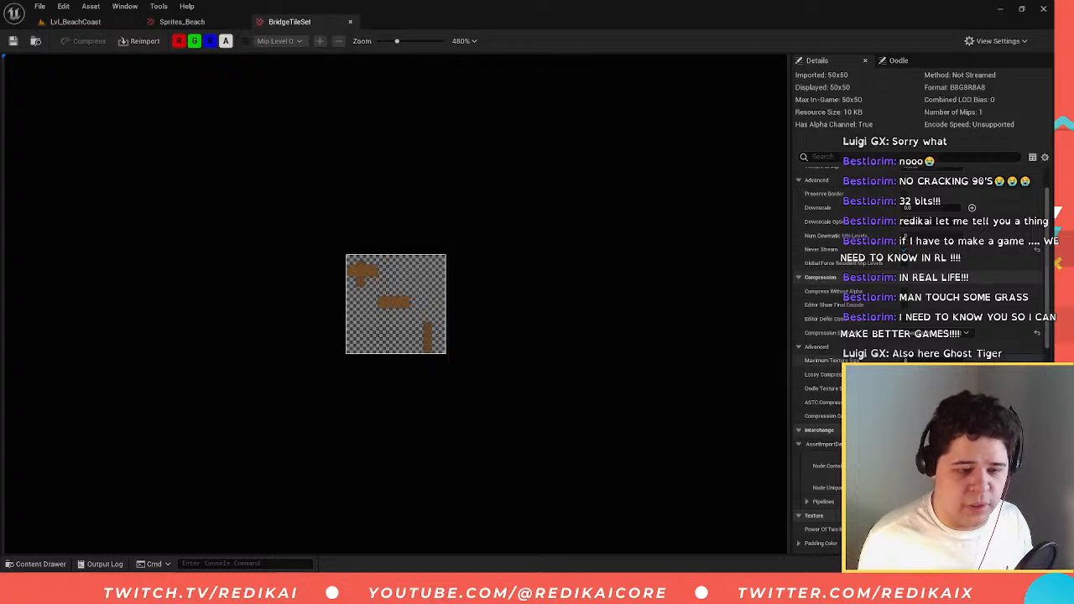
scroll(811, 403, up, 2)
scroll(806, 384, down, 3)
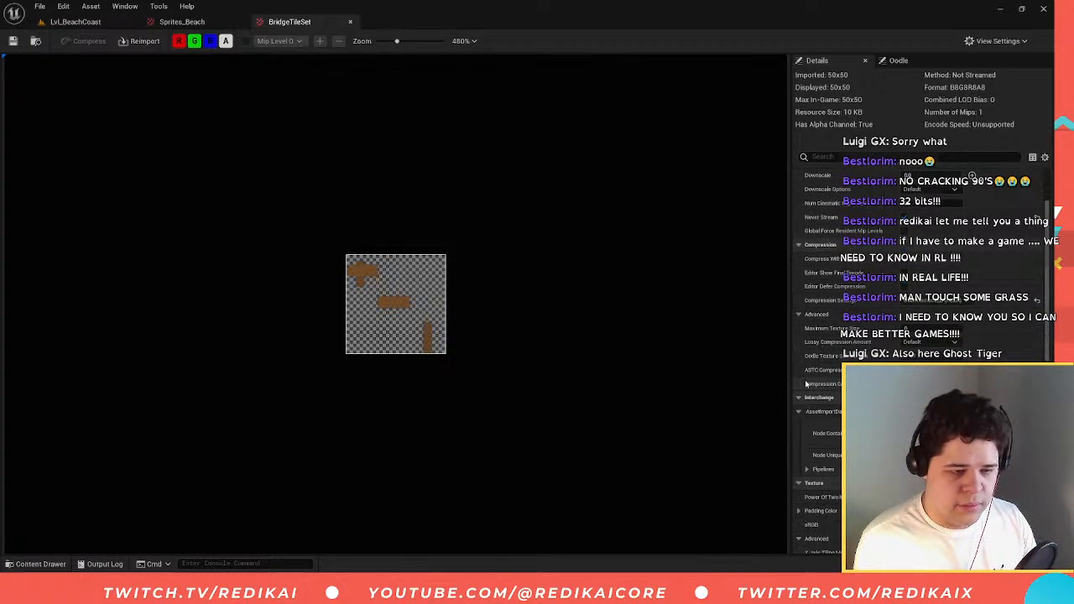
scroll(810, 474, down, 7)
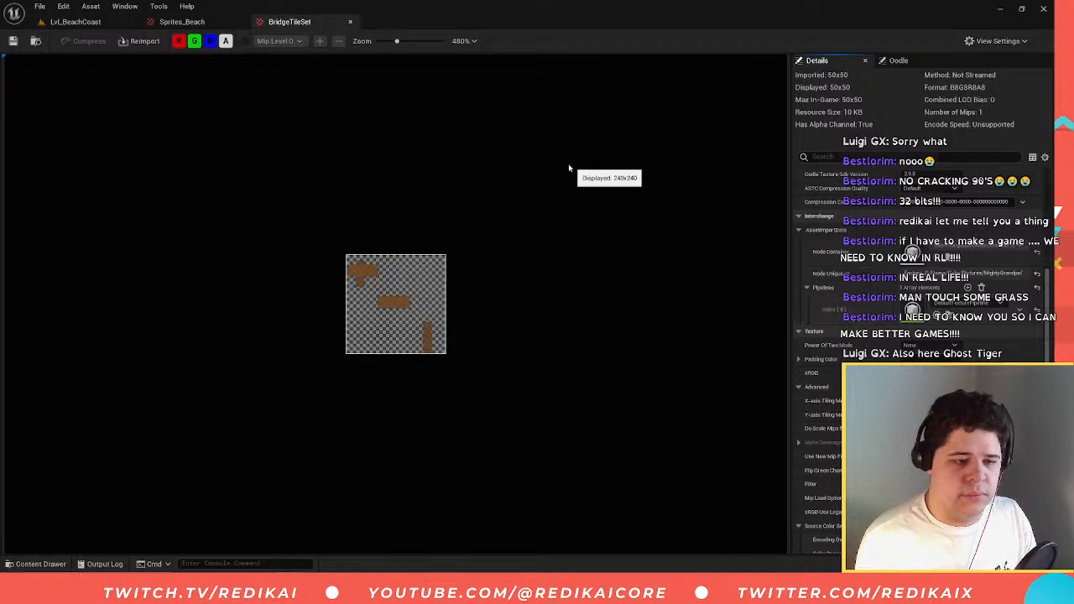
click(172, 23)
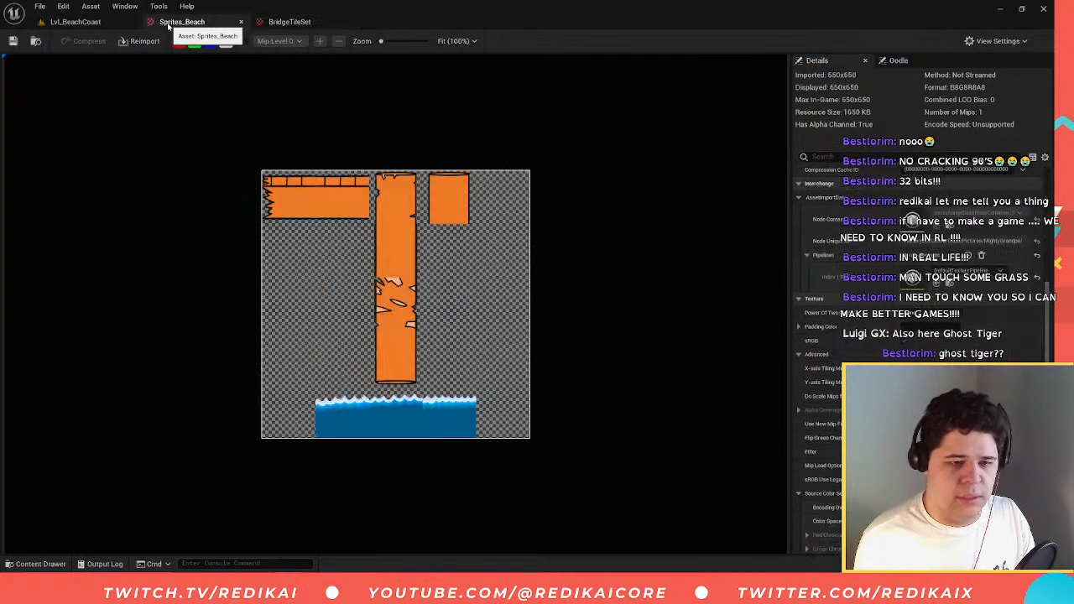
click(298, 22)
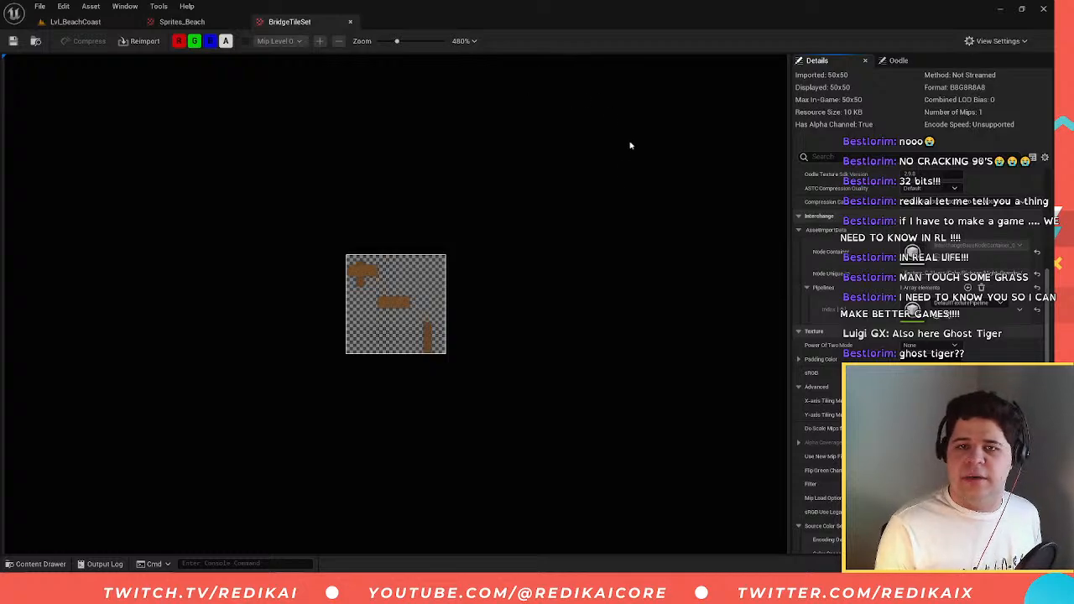
- Review BridgeTileSet's Texture, Adjustments and advanced Compositing settings, then inspect the asset choices for its import pipeline
scroll(864, 229, down, 3)
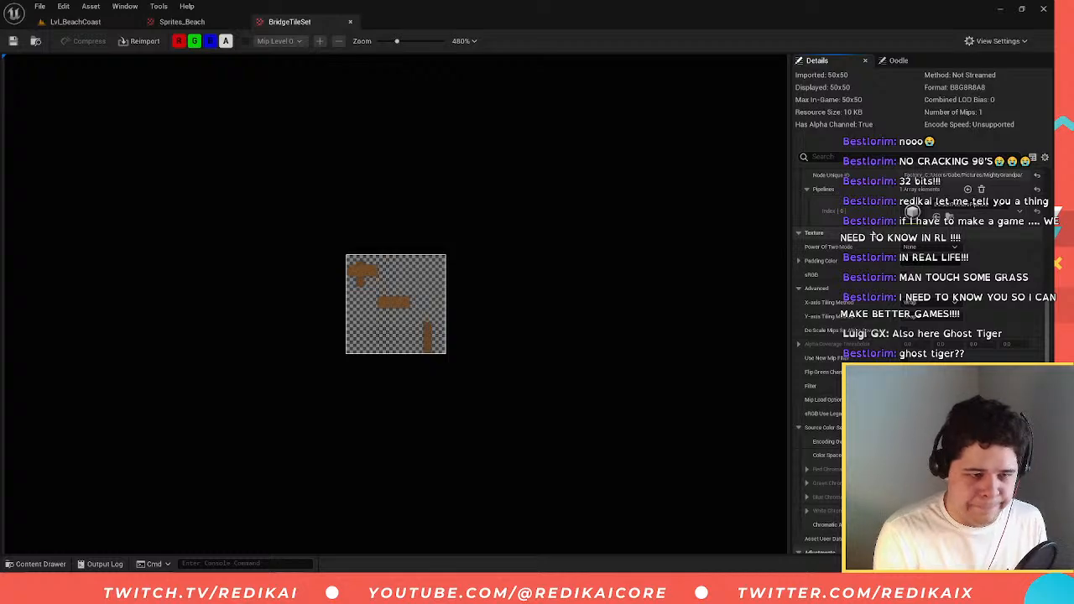
scroll(840, 302, down, 8)
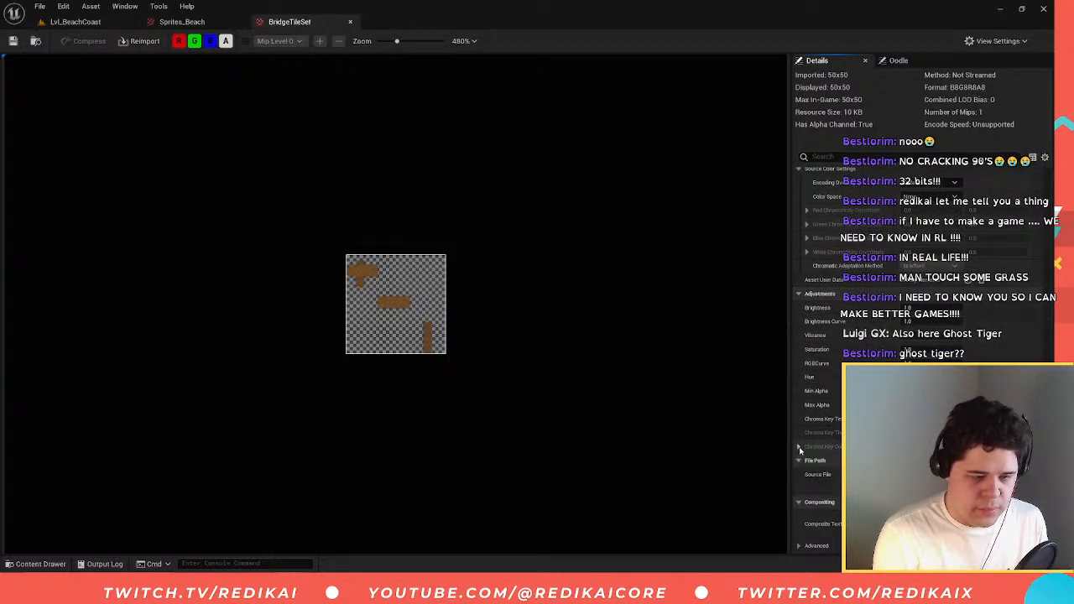
click(813, 546)
scroll(800, 545, down, 1)
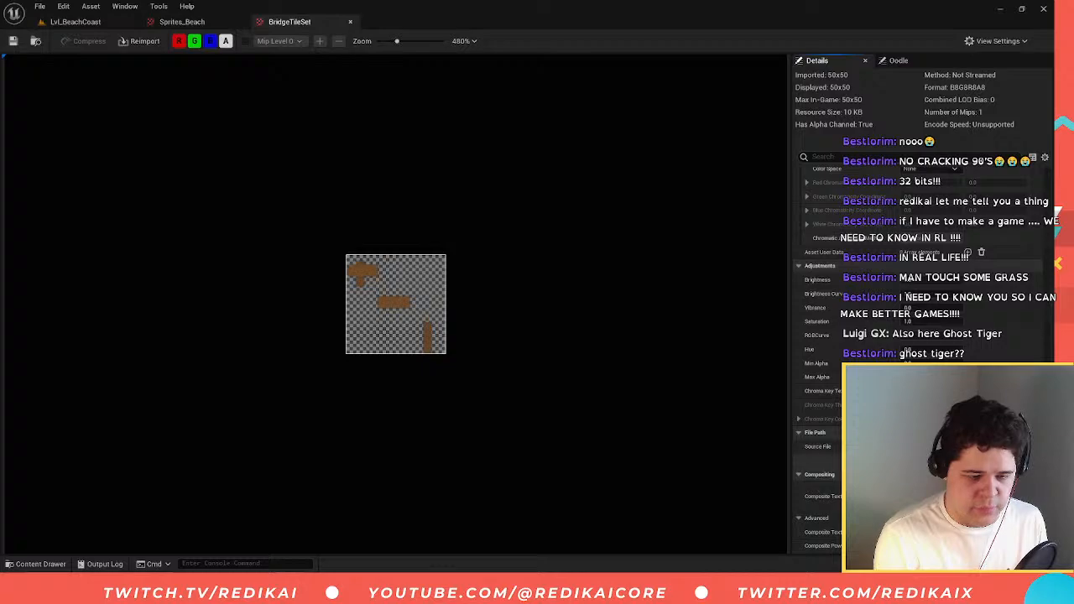
scroll(896, 304, up, 10)
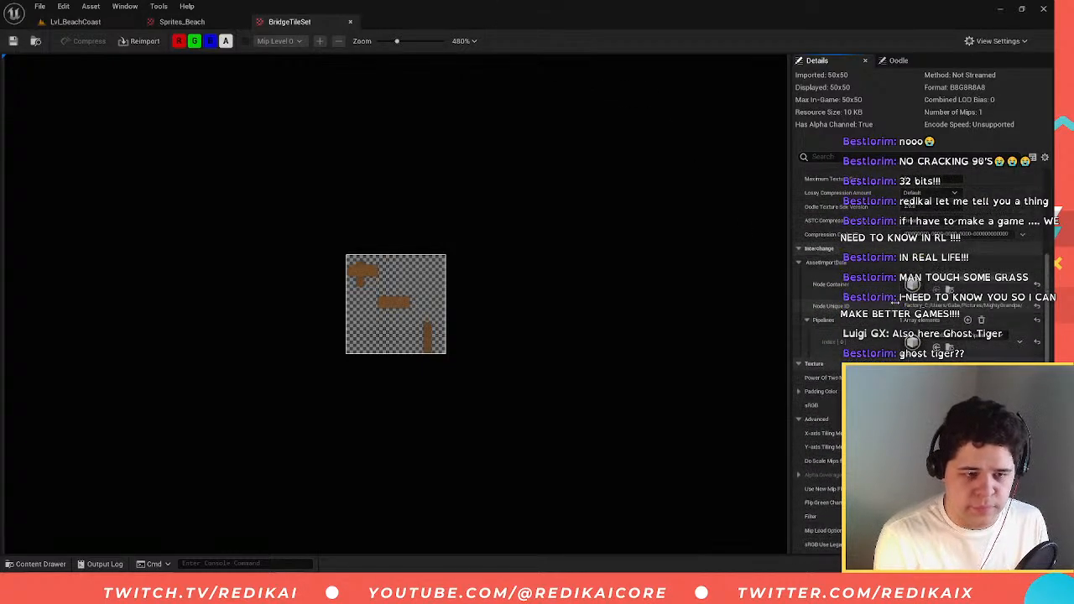
click(936, 340)
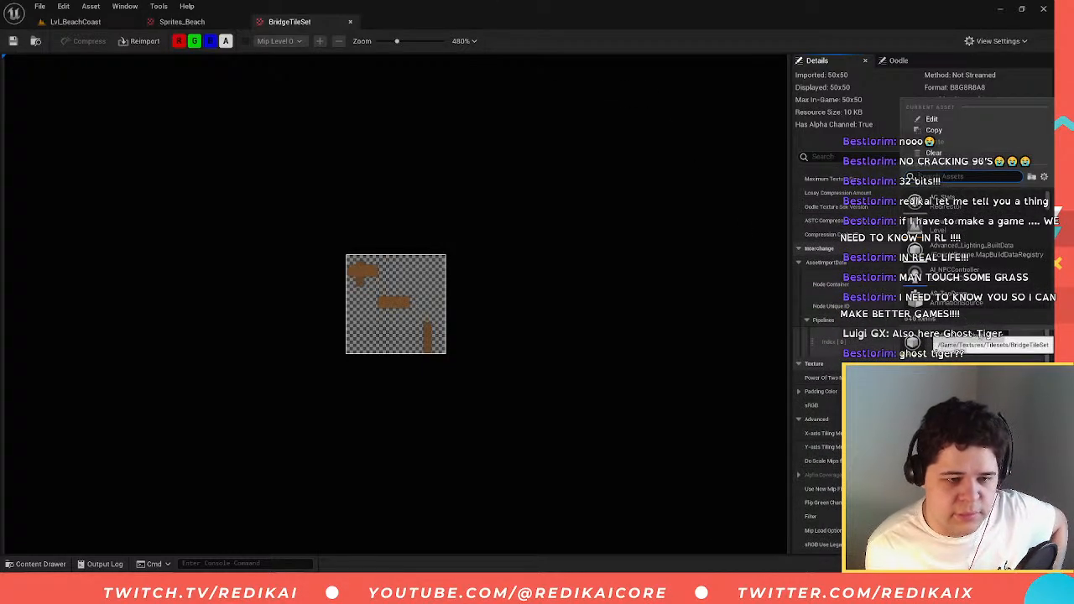
- Open the Water texture from the Textures folder and examine its Compression and Interchange import settings
click(84, 18)
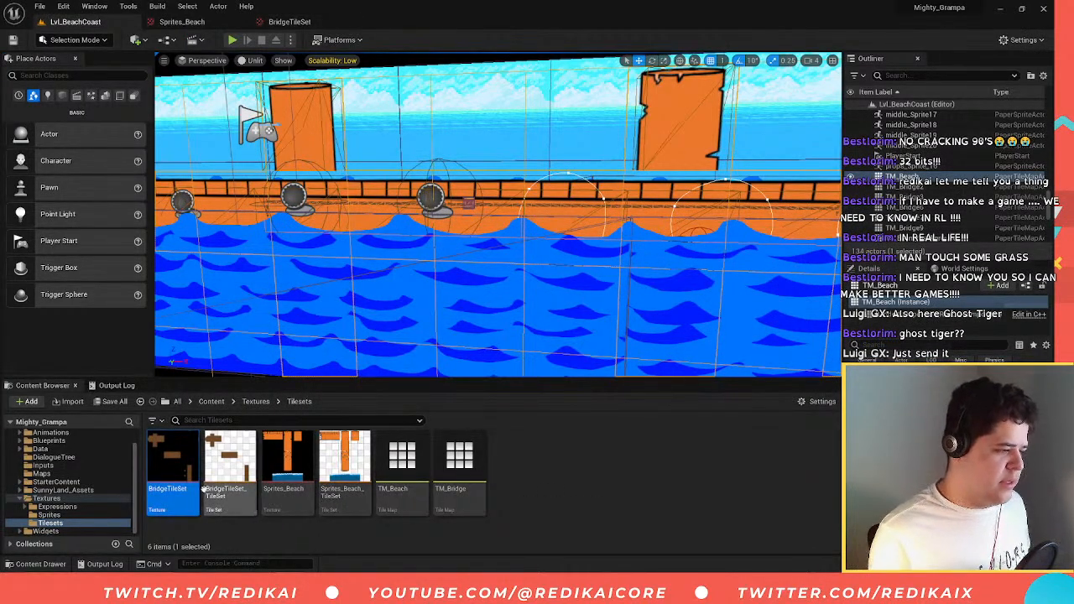
click(256, 401)
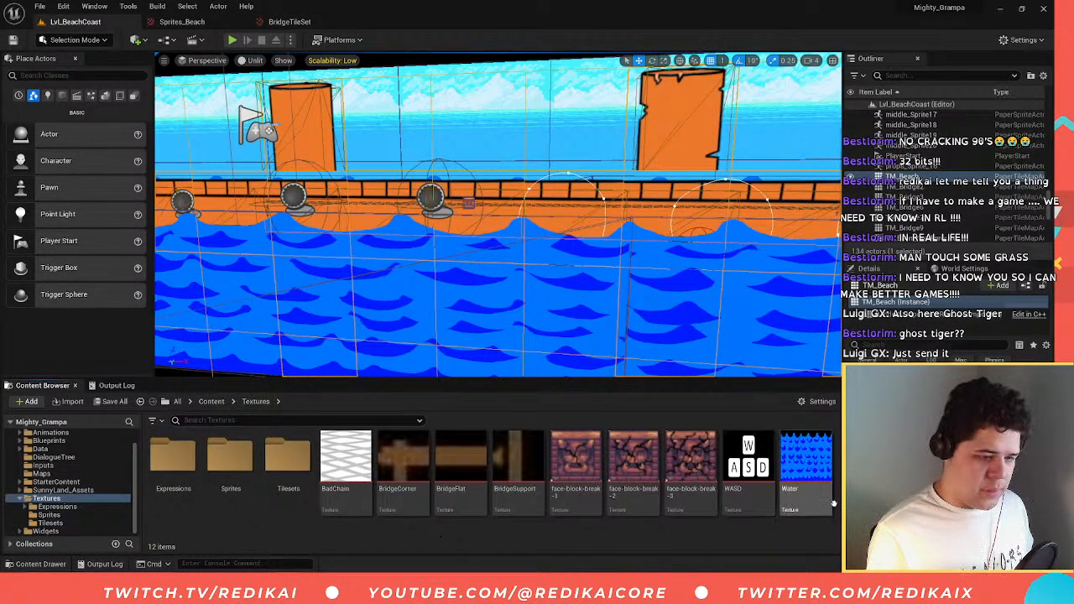
double_click(806, 462)
scroll(913, 333, down, 5)
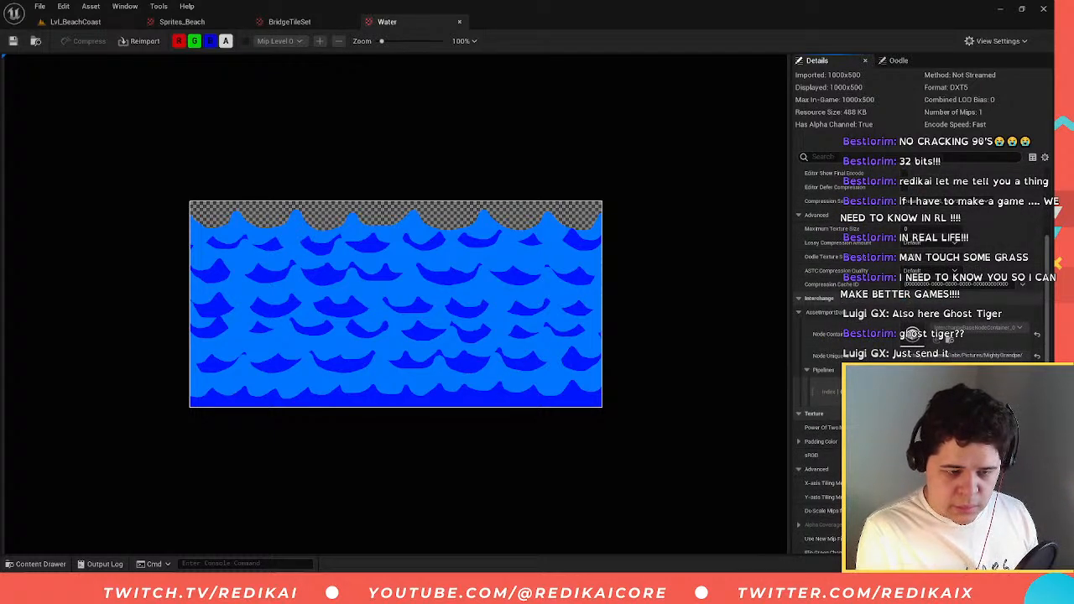
scroll(913, 334, down, 2)
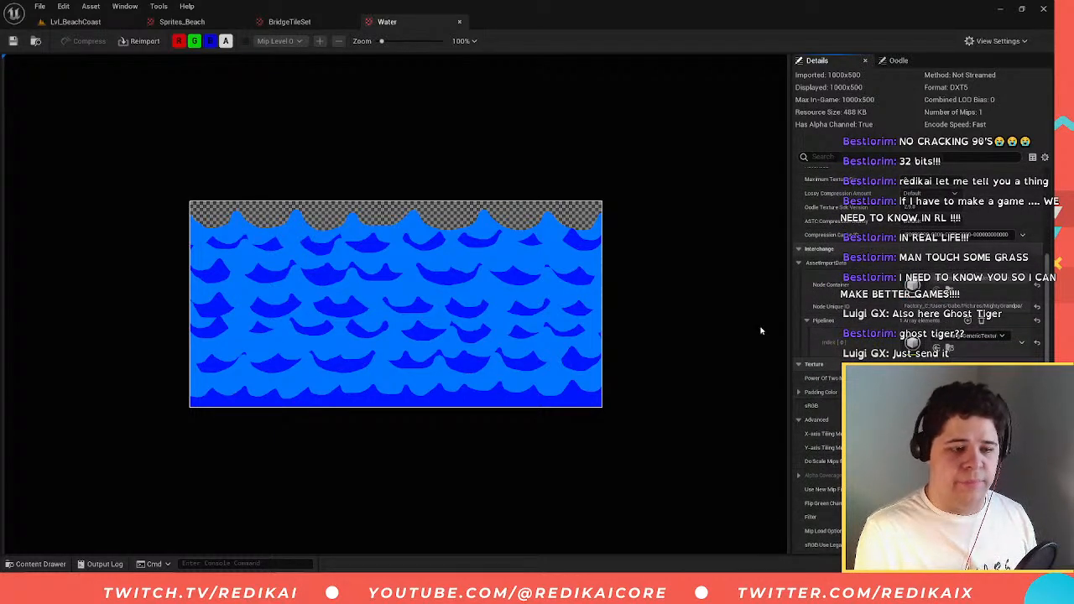
- Compare the import pipelines of Water, BridgeTileSet and Sprites_Beach, then recheck the remaining settings of Sprites_Beach
click(282, 26)
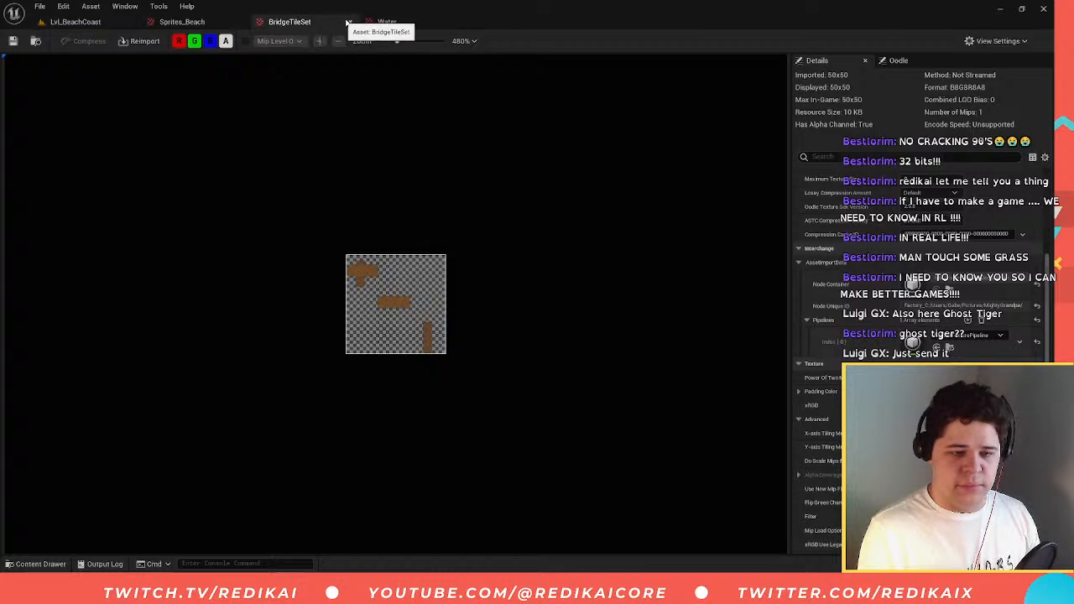
click(385, 24)
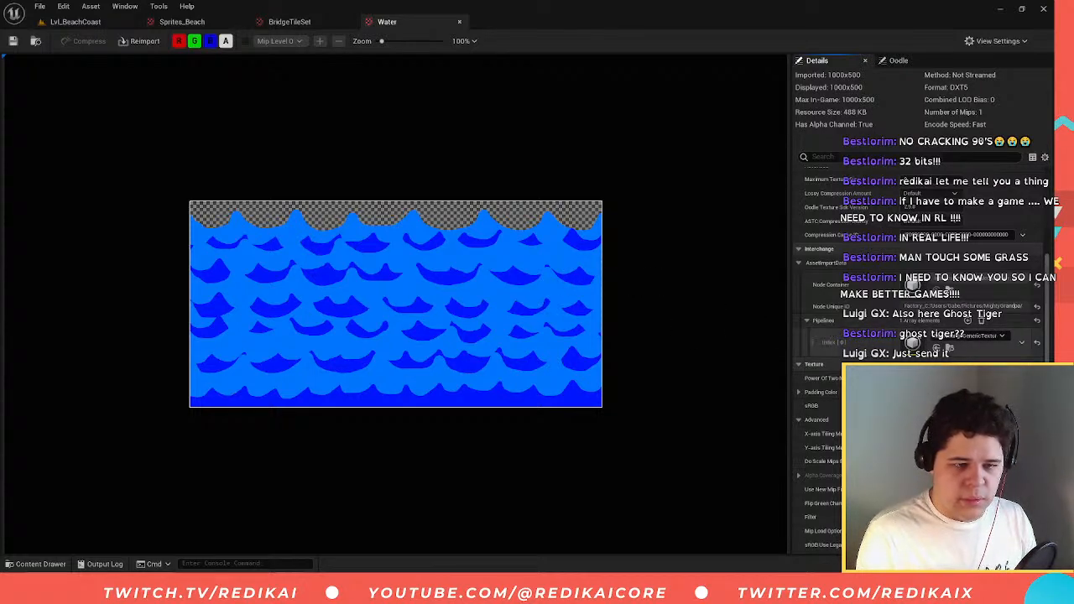
click(287, 23)
click(192, 23)
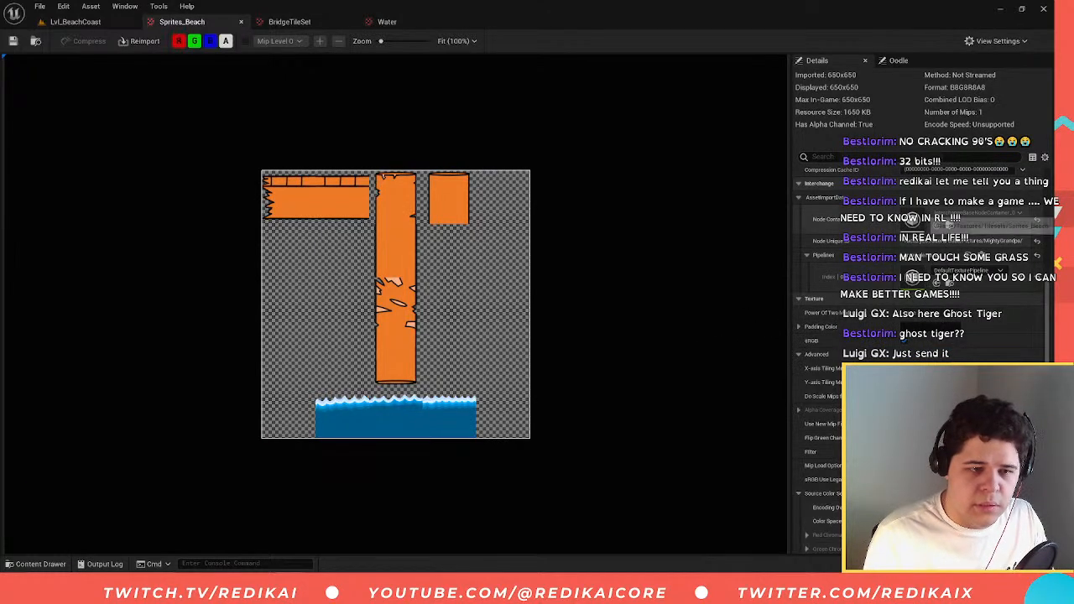
scroll(925, 300, up, 3)
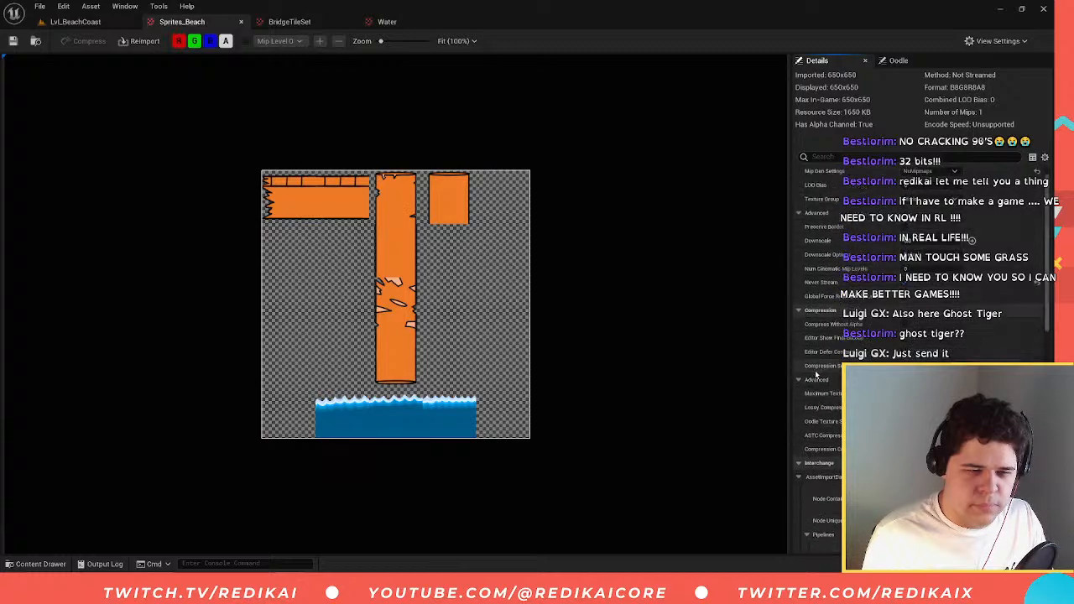
scroll(819, 372, up, 3)
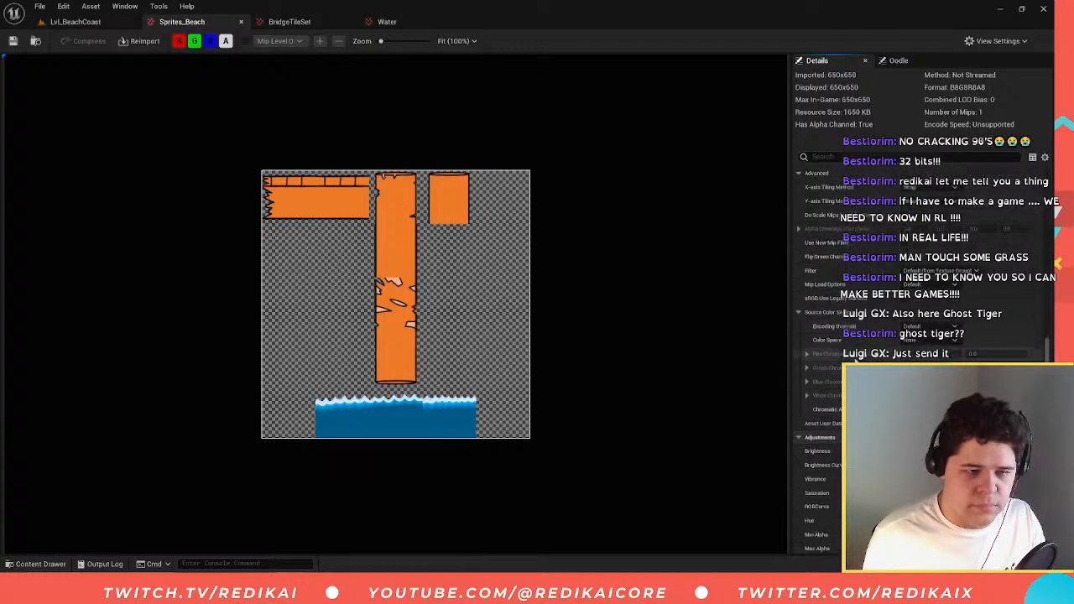
scroll(820, 372, down, 5)
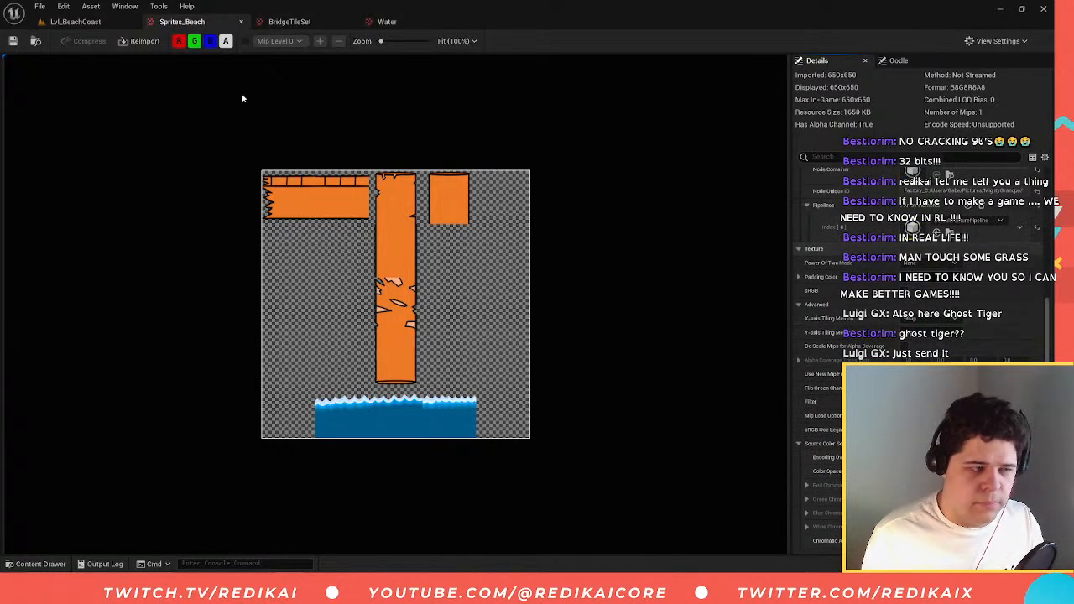
- Return to the Lvl_BeachCoast level and inspect the pier's jagged end above the water
click(67, 21)
key(a)
mouse_move(455, 175)
right_down()
mouse_move(436, 175)
mouse_move(452, 171)
right_up()
key(w)
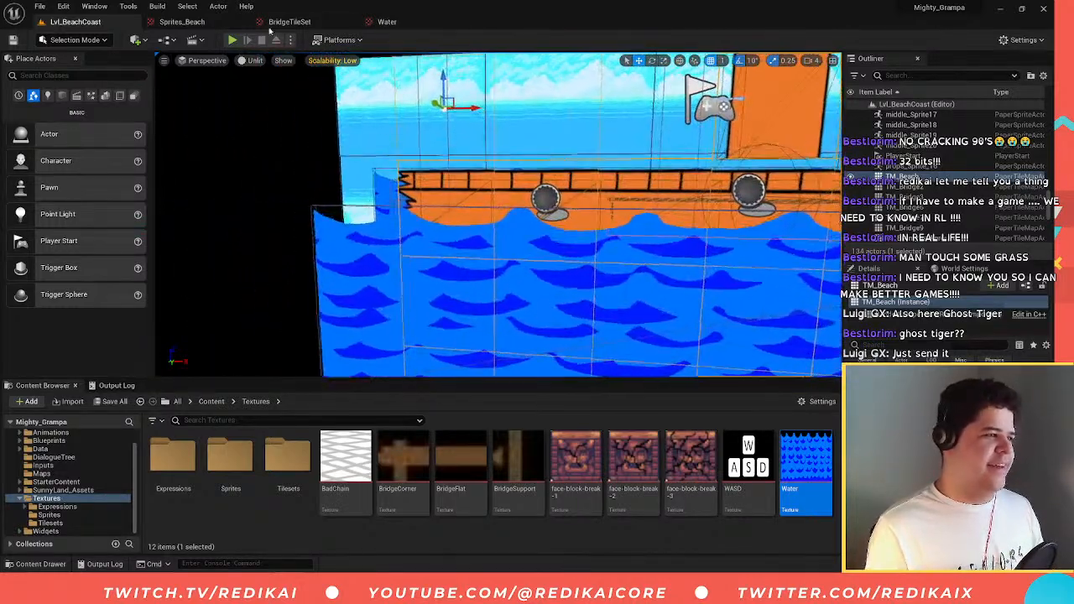
- Close the Water, BridgeTileSet and Sprites_Beach textures and return to the beach coast level
click(387, 21)
click(277, 21)
click(181, 21)
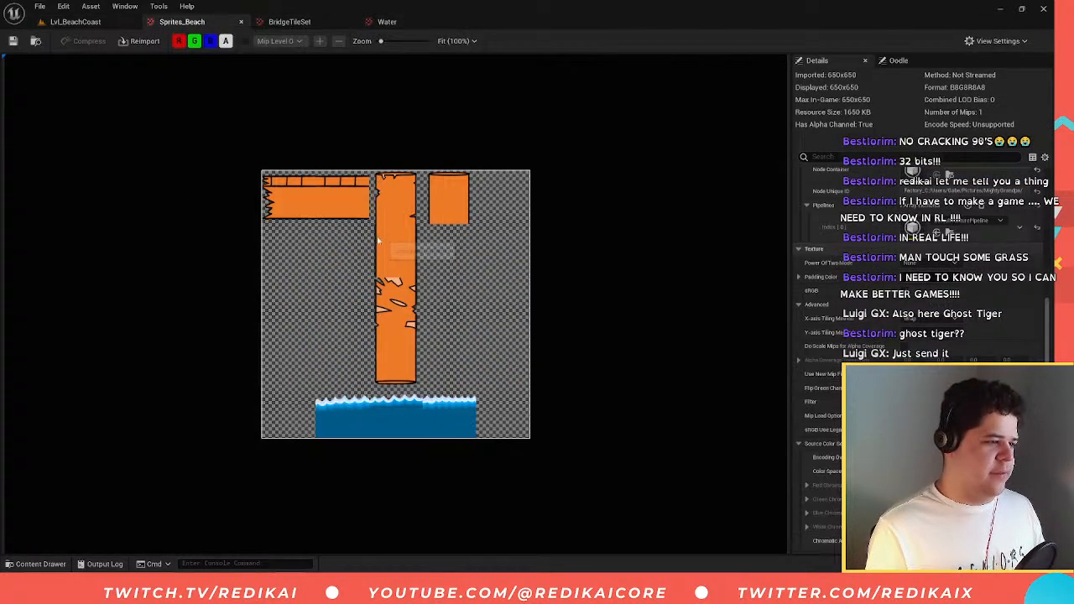
click(85, 25)
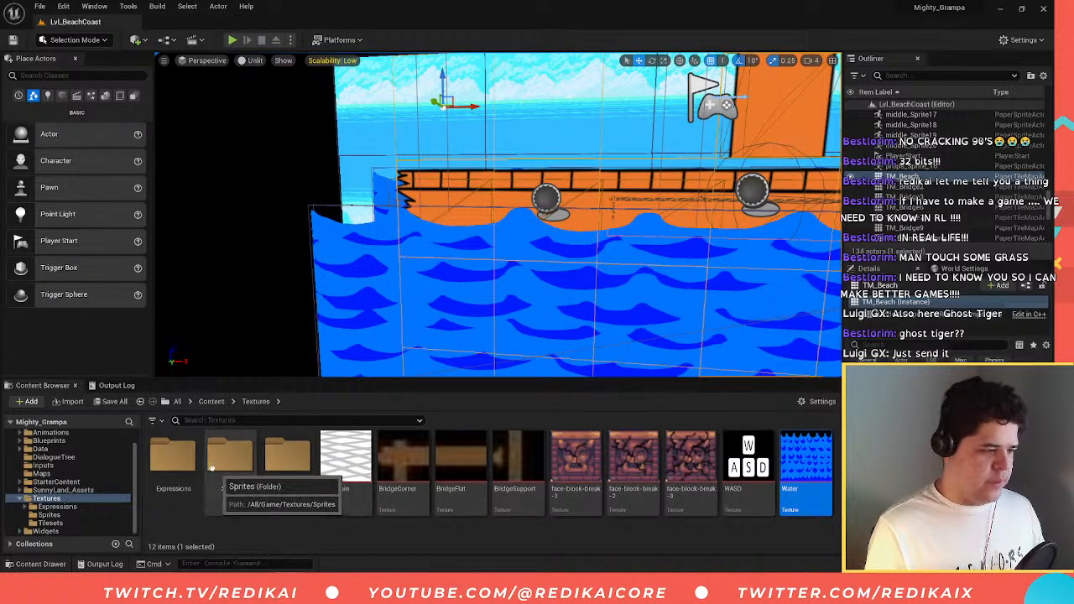
- Open Sprites_Beach_TileSet from the Tilesets folder and select the jagged pier-end tile for editing
double_click(285, 502)
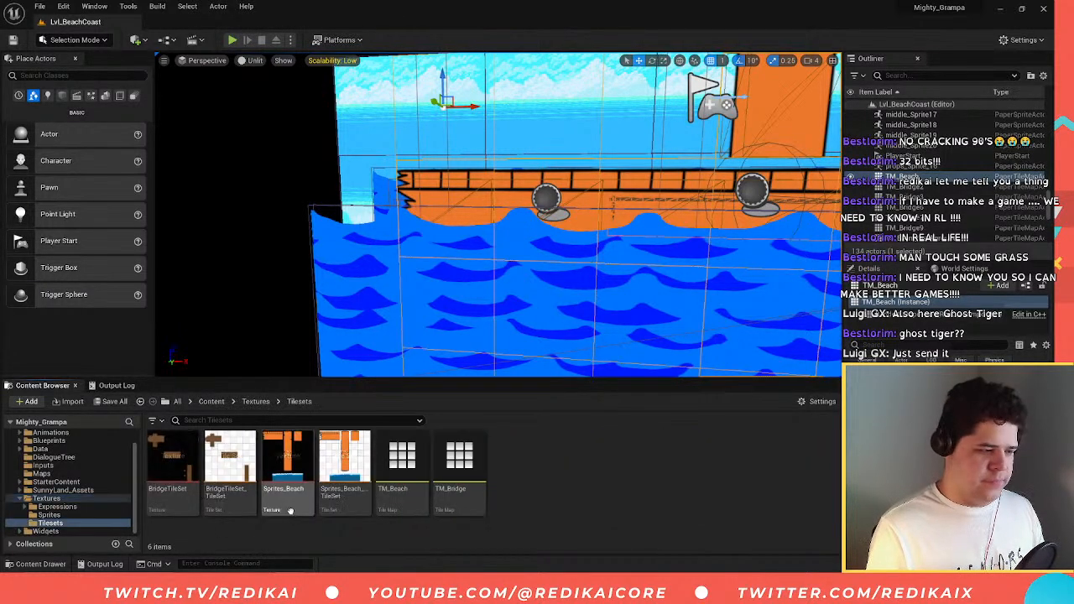
click(345, 509)
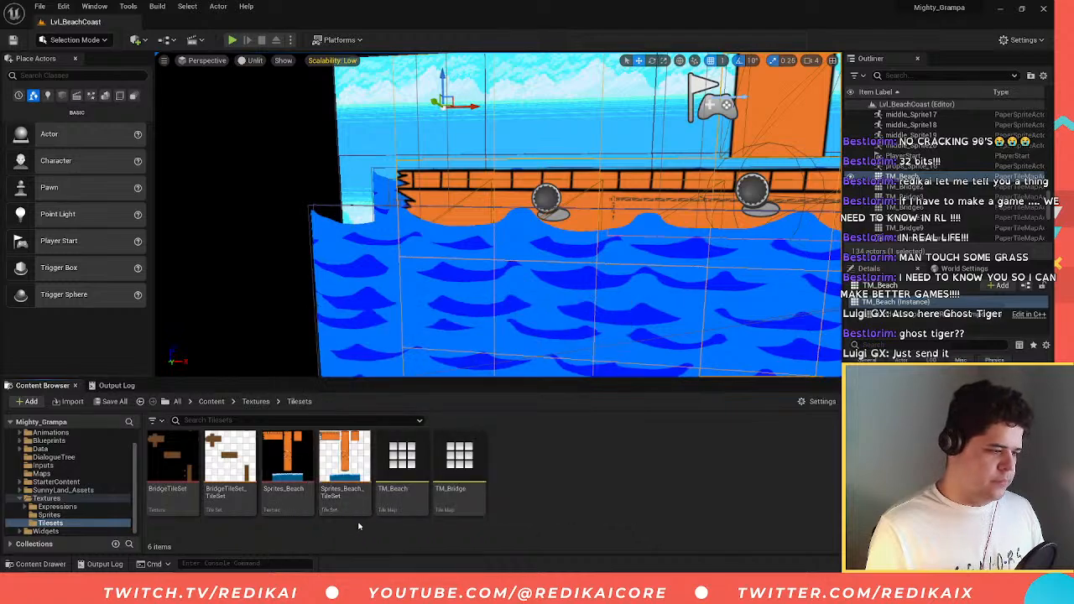
double_click(350, 518)
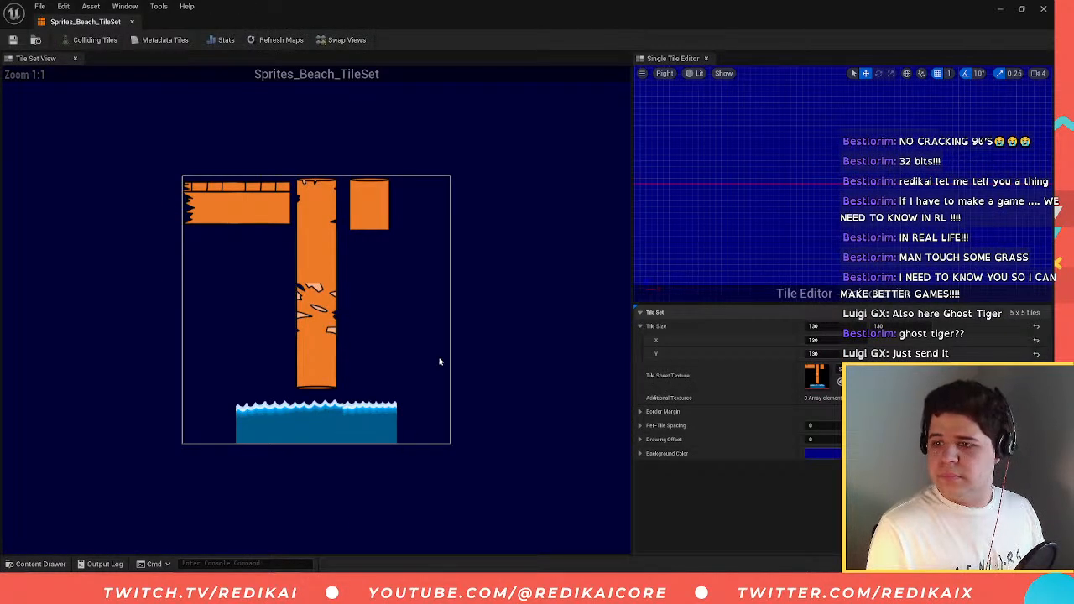
click(245, 204)
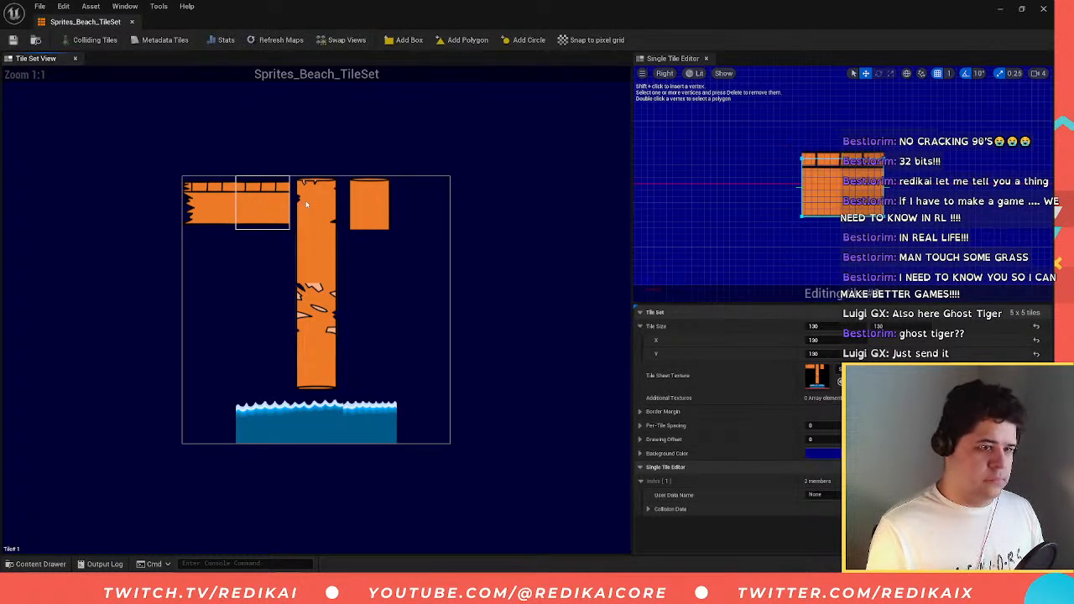
click(200, 204)
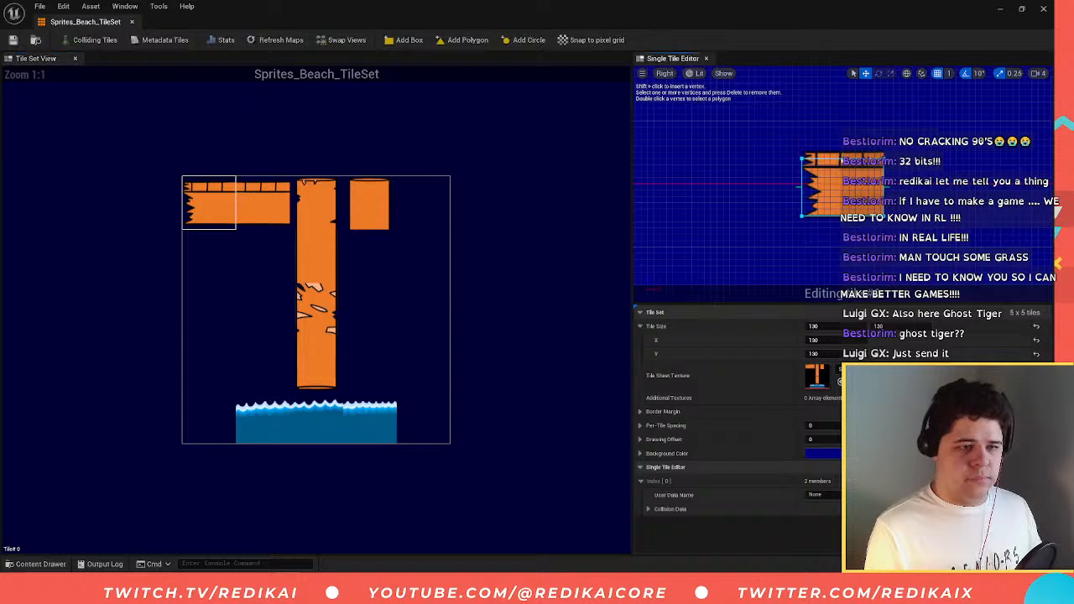
- Raise the top edge of the jagged pier tile's collision shape slightly, check the adjoining plank tile, and save the tile set
scroll(846, 138, up, 5)
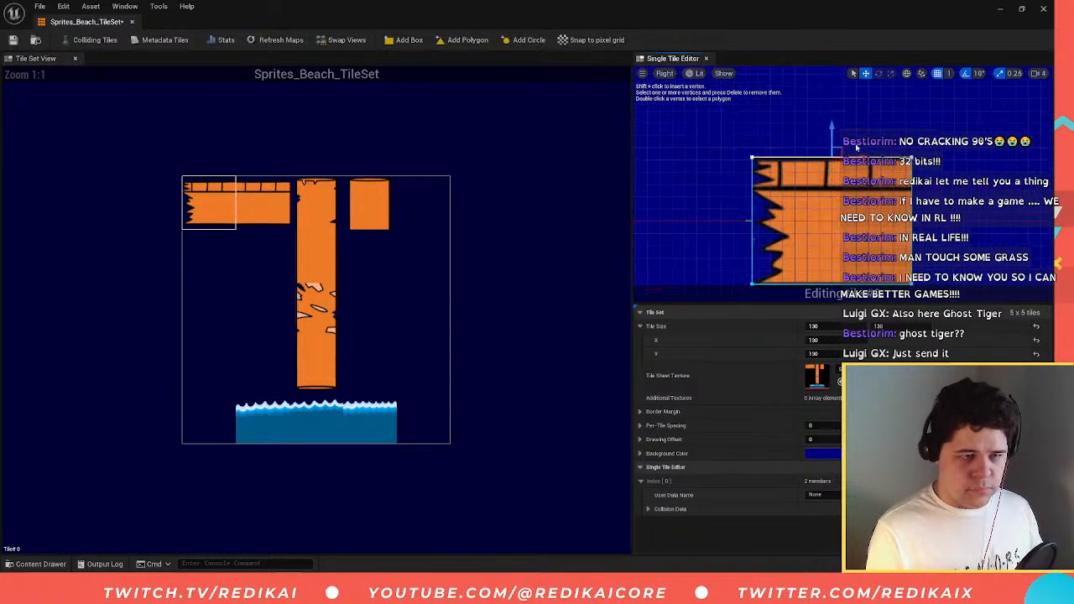
scroll(819, 140, down, 4)
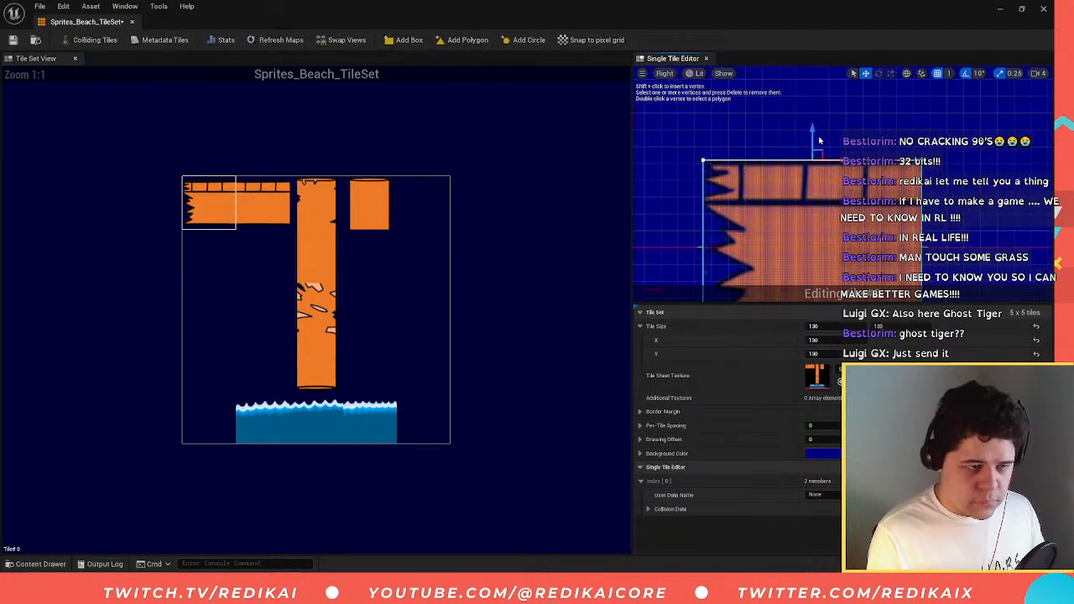
drag(814, 134, 818, 135)
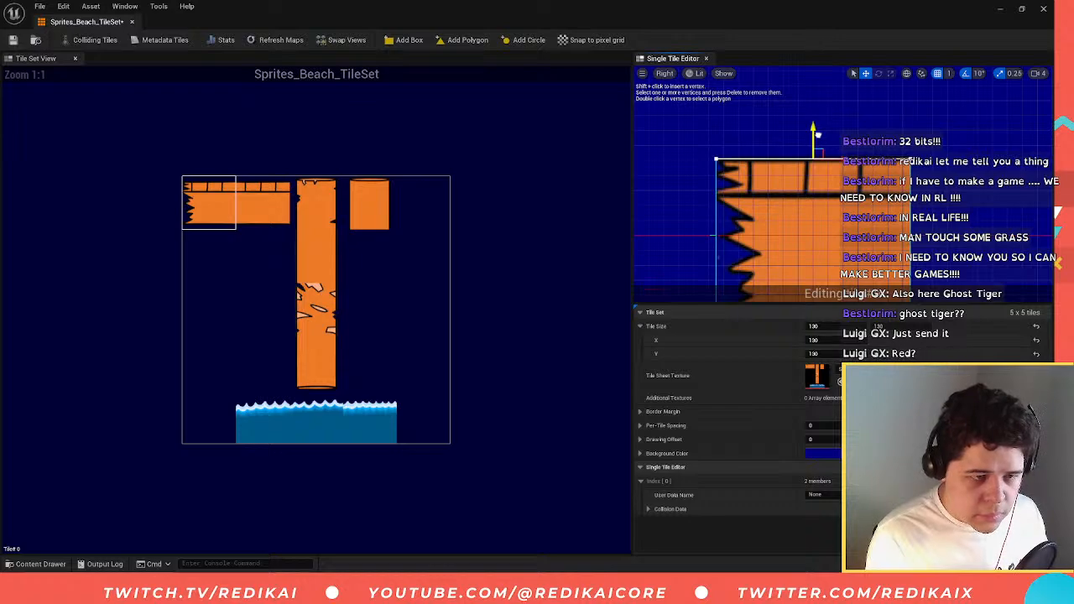
click(255, 196)
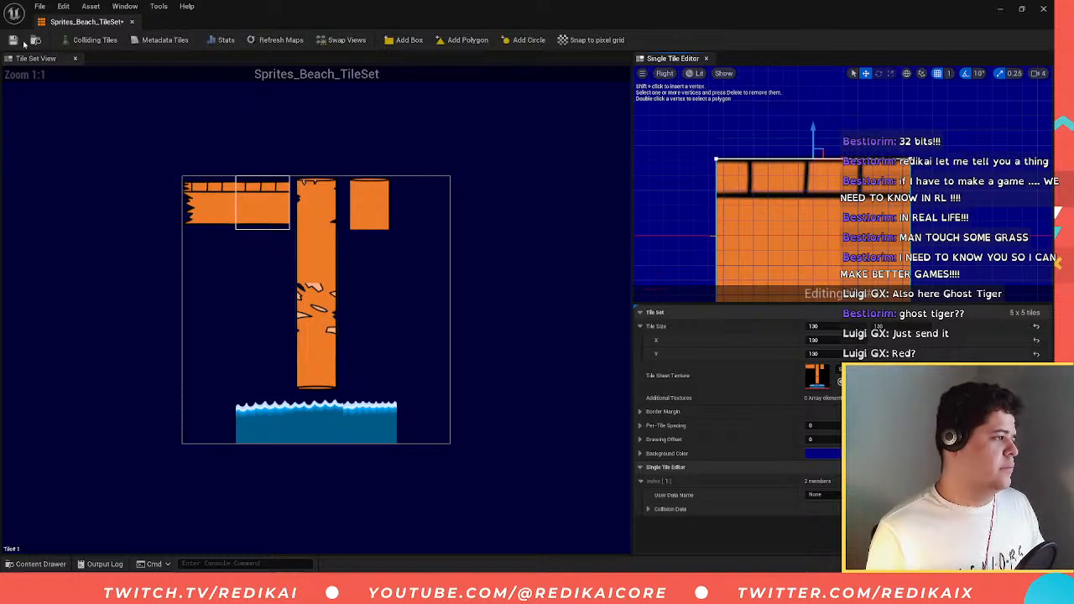
click(13, 40)
click(131, 22)
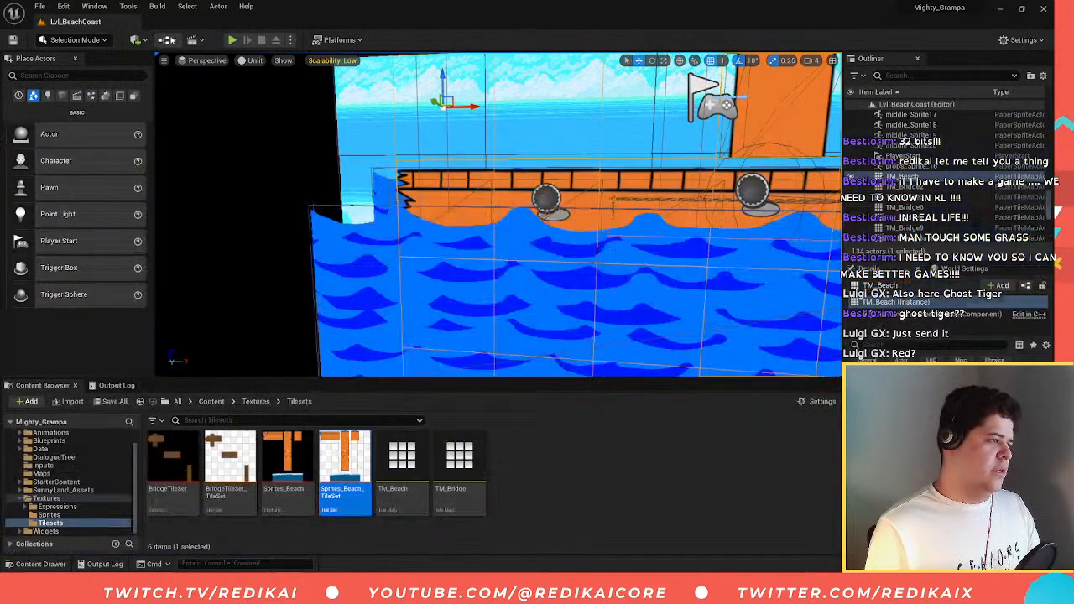
- Play the beach coast level, running and jumping along the pier to test its collision, and end the session
click(232, 39)
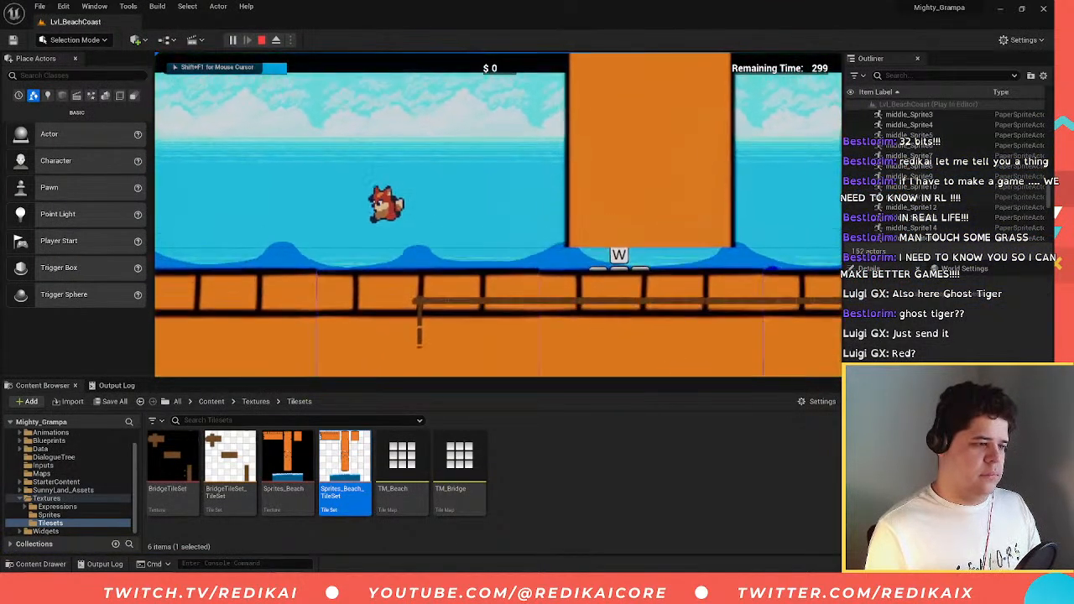
key(d)
key(space)
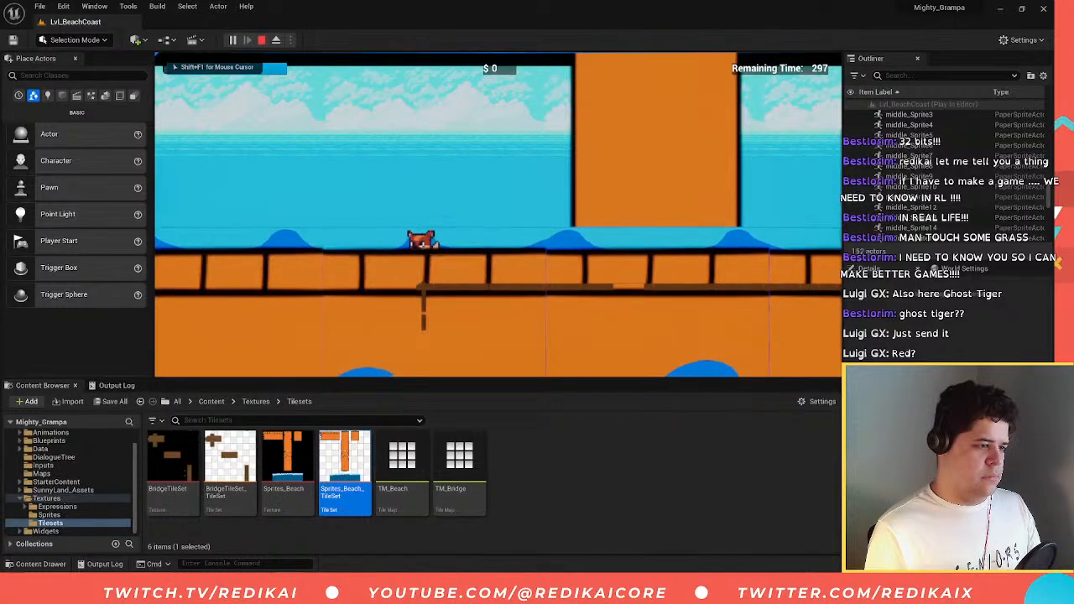
key(a)
key(d)
key(a)
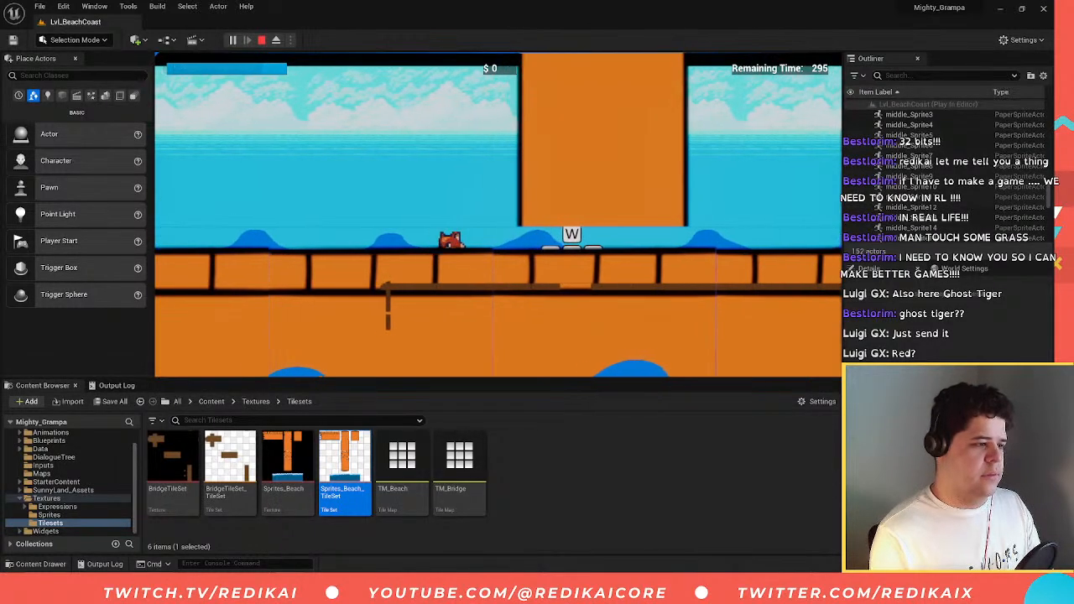
key(space)
key(space)
key(a)
key(d)
key(space)
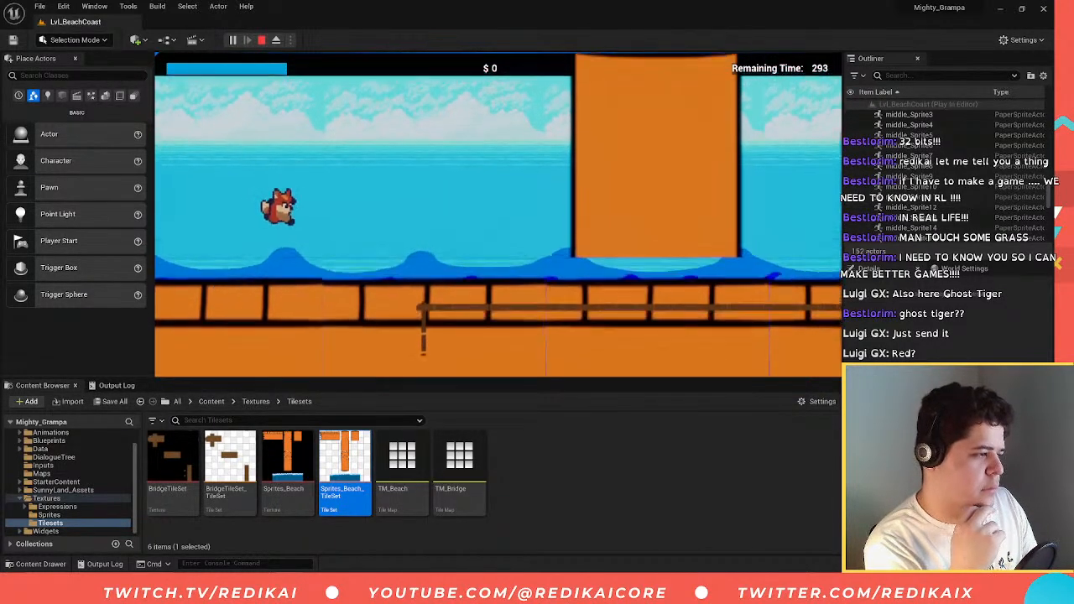
key(a)
key(d)
key(space)
key(a)
key(d)
key(space)
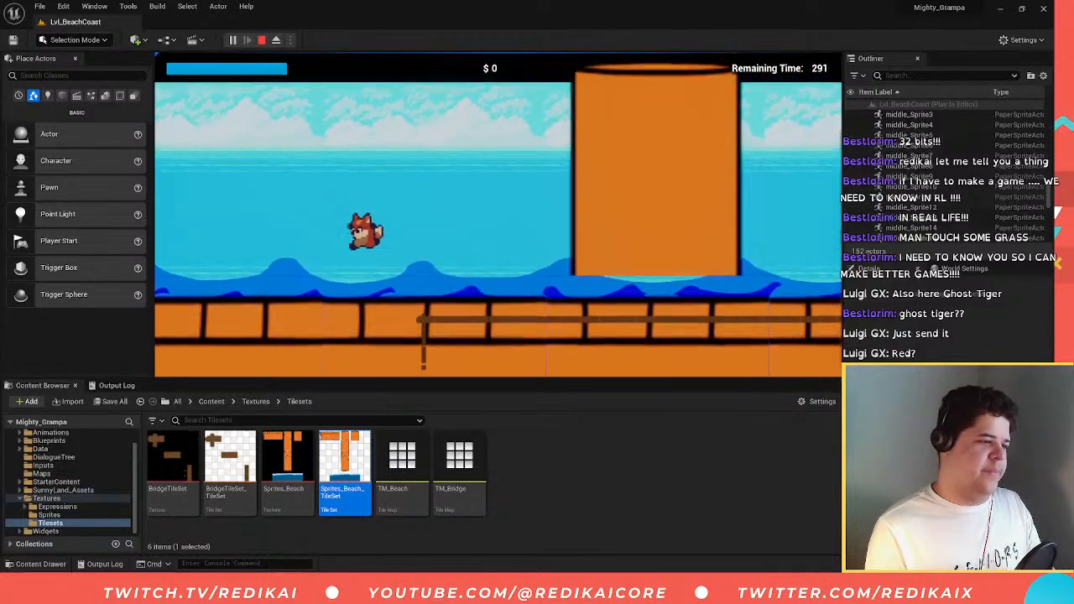
key(a)
key(d)
key(d)
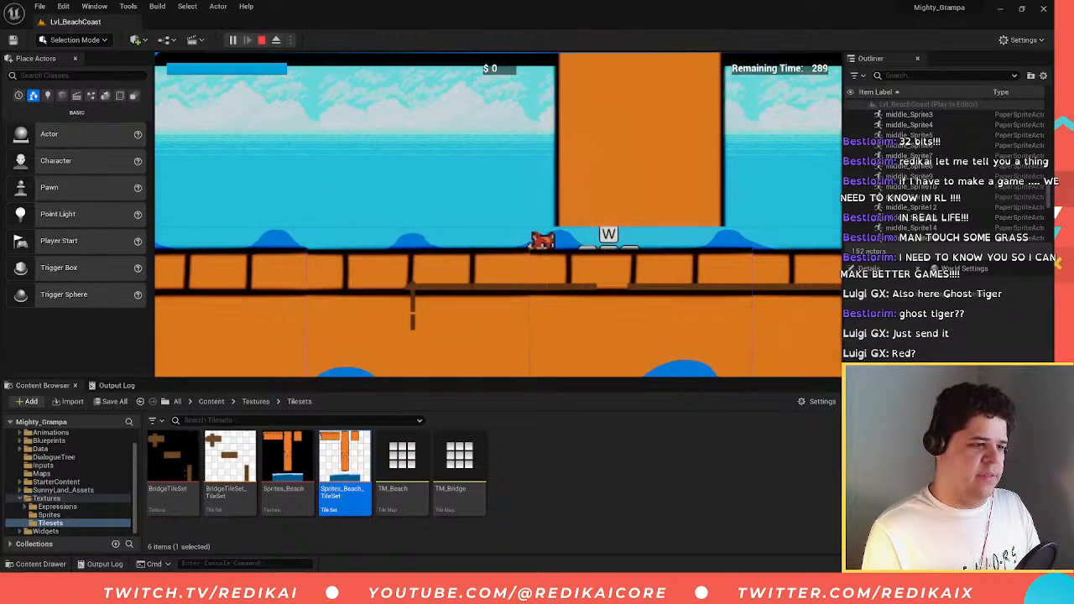
key(Escape)
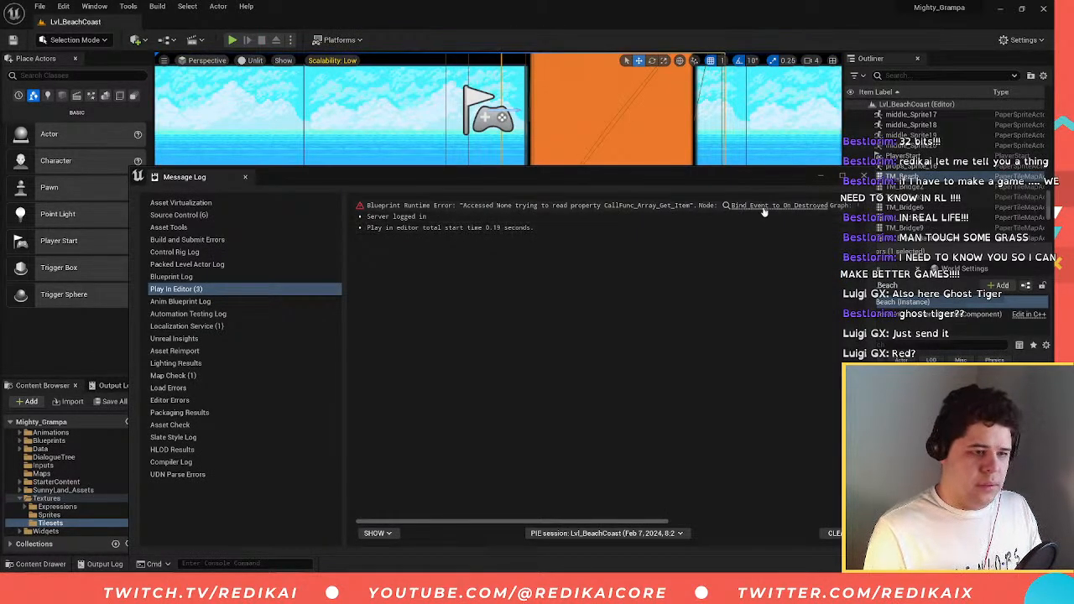
click(865, 177)
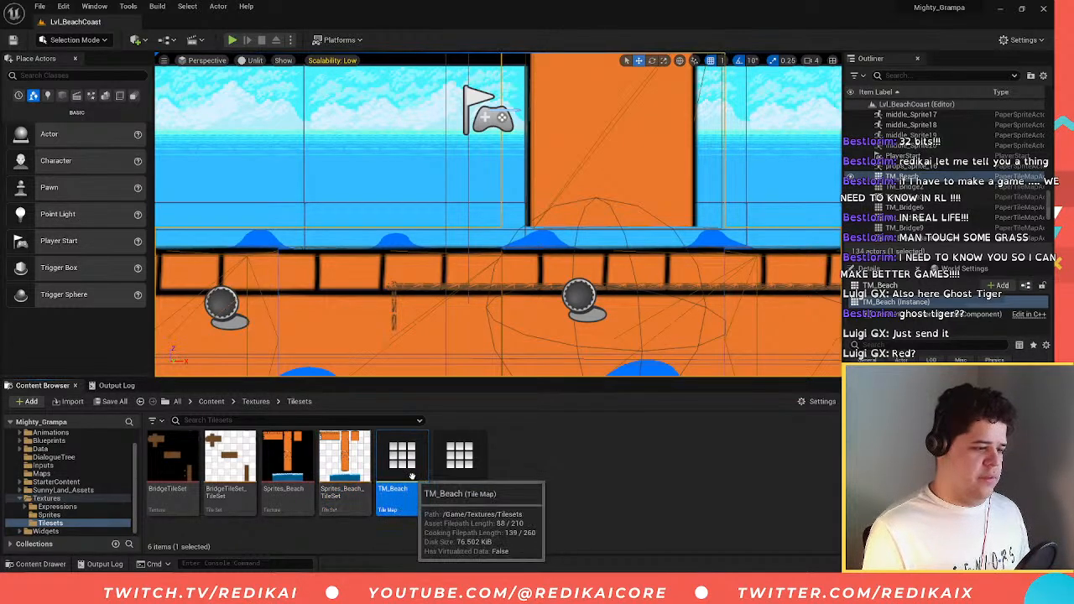
- In Sprites_Beach_TileSet, lower the top collision edge of the jagged pier tile to the middle of the planks and save the tile set
double_click(400, 470)
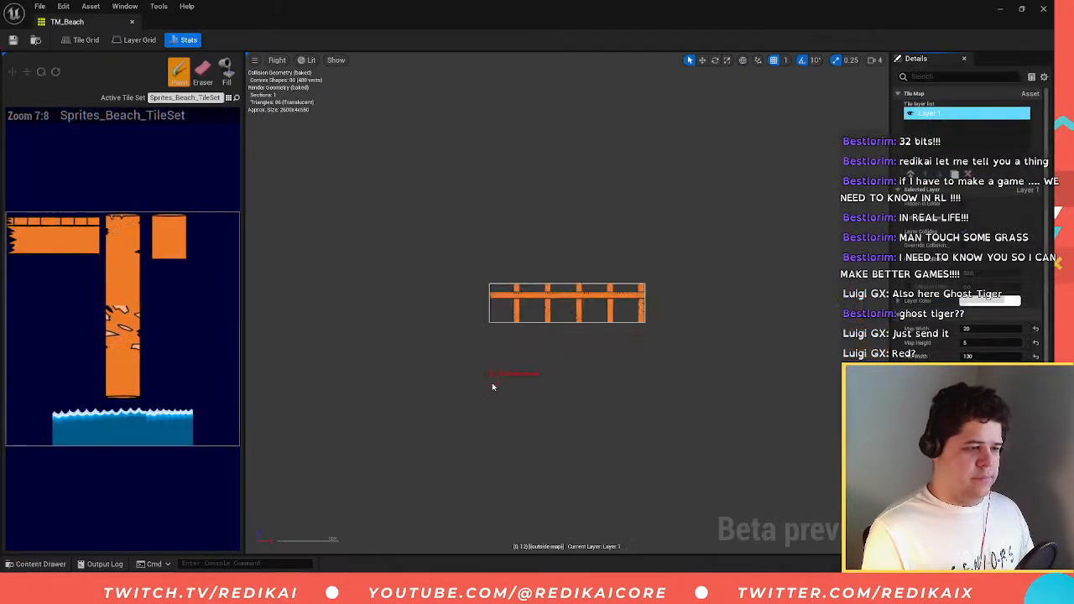
click(132, 22)
double_click(342, 461)
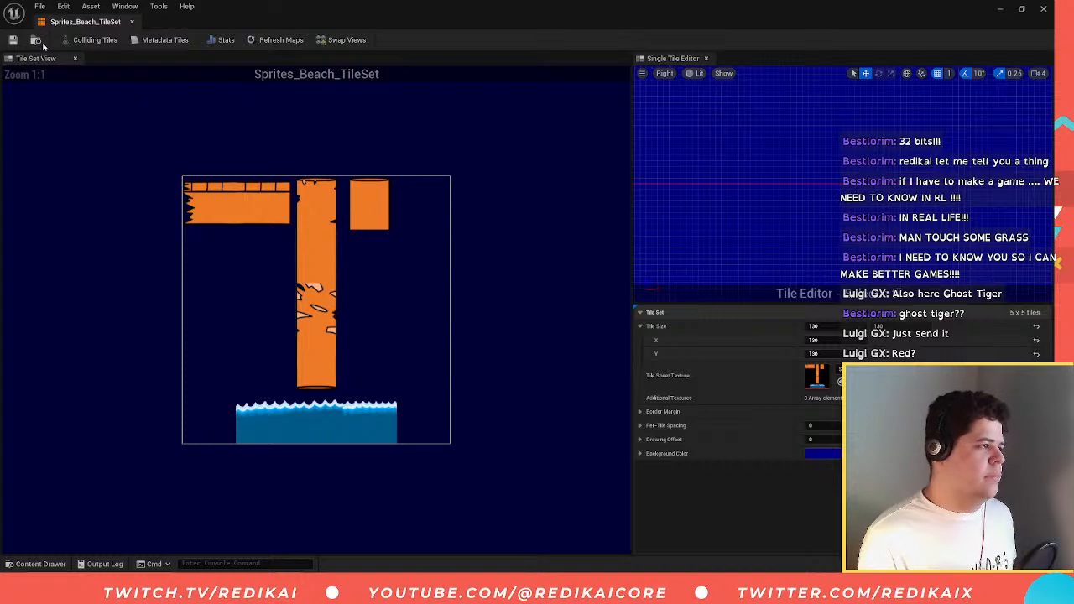
click(238, 203)
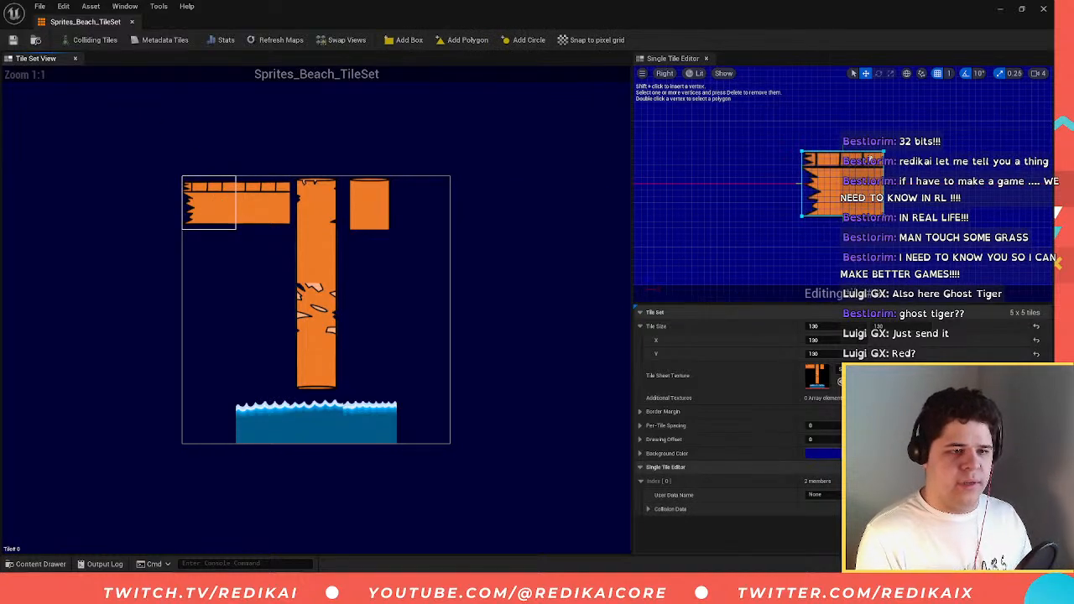
scroll(870, 160, up, 5)
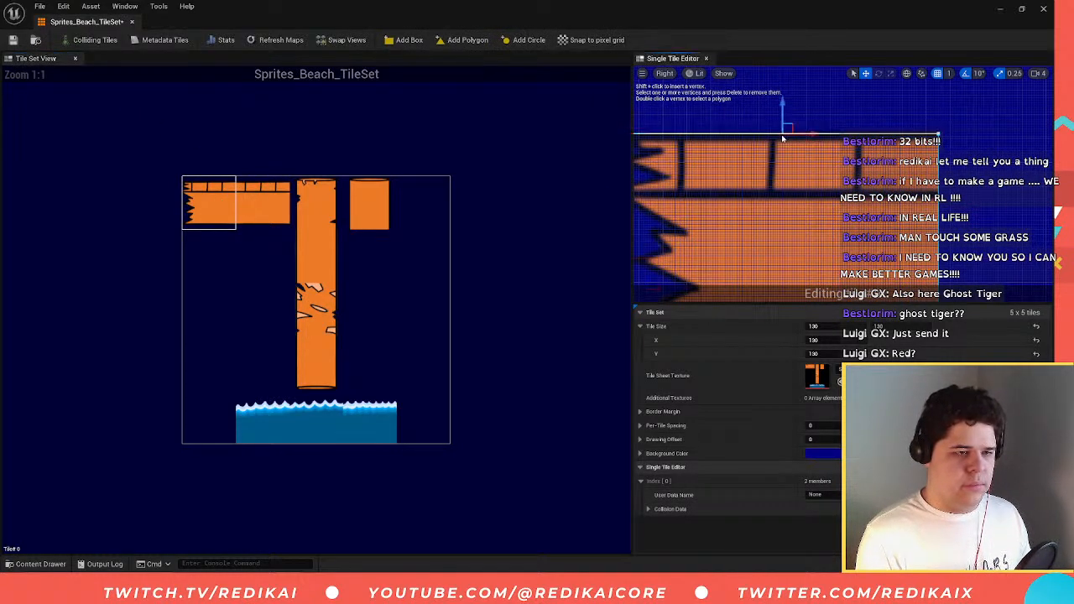
drag(789, 120, 789, 149)
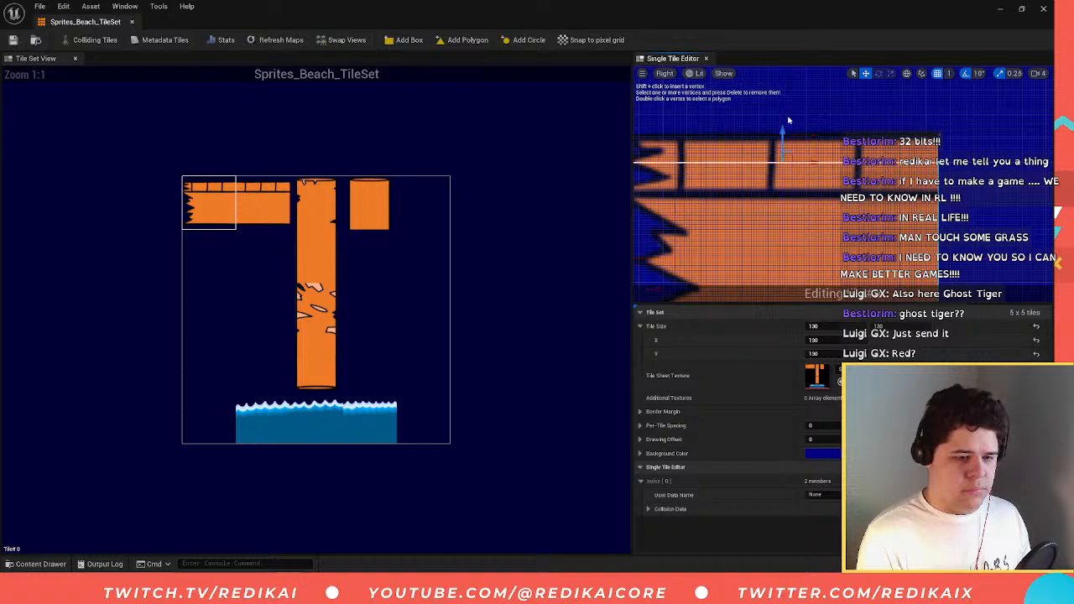
click(271, 219)
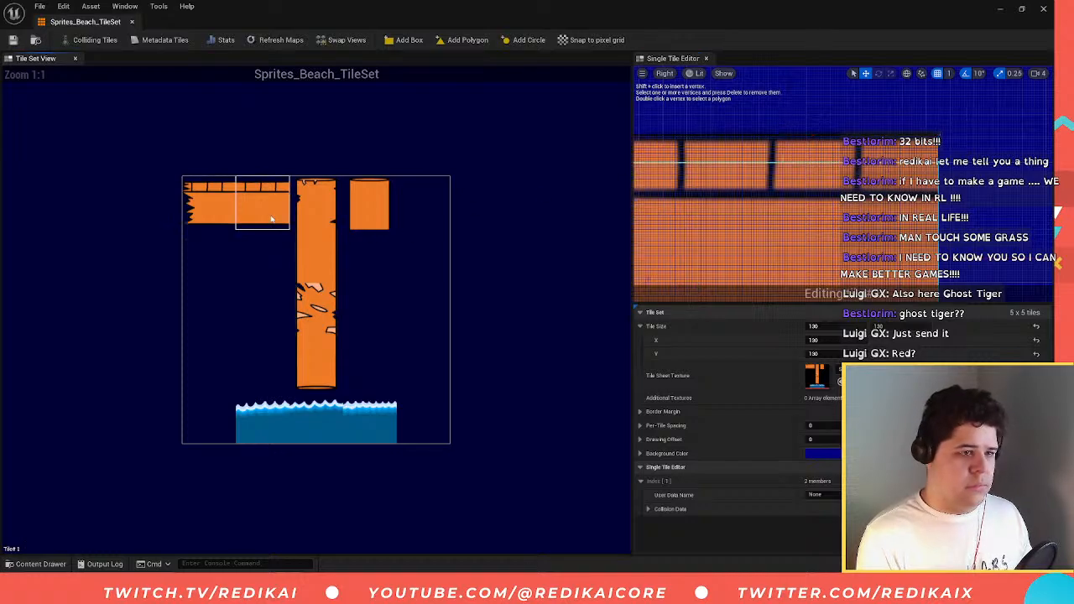
click(192, 213)
click(132, 22)
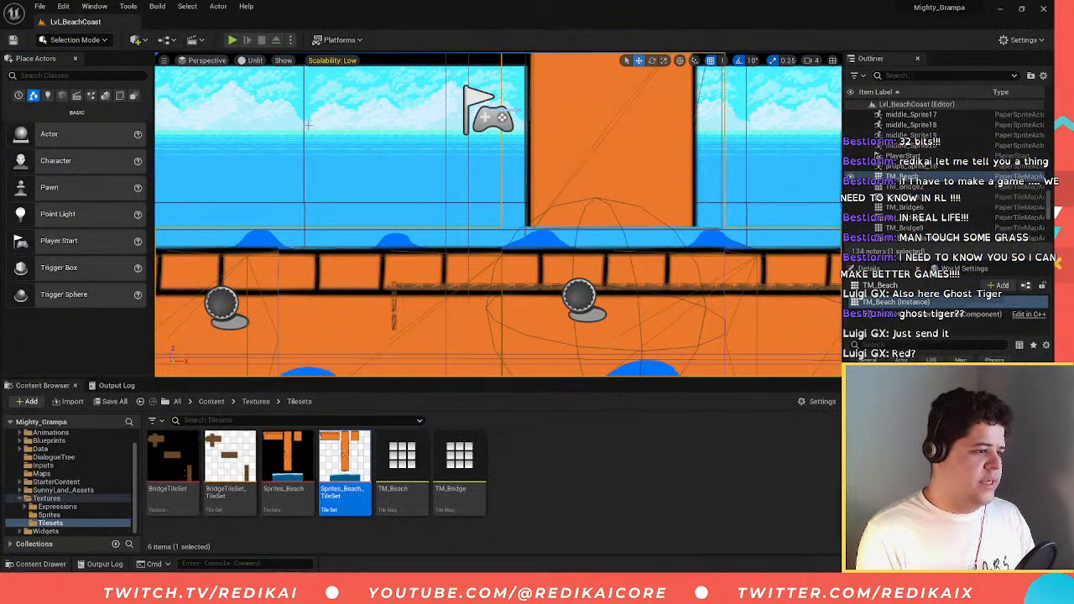
- Examine from the side and above how the pier tile map, water sprites and background are layered in depth
click(643, 369)
key(s)
right_drag(643, 369, 795, 355)
key(s)
key(w)
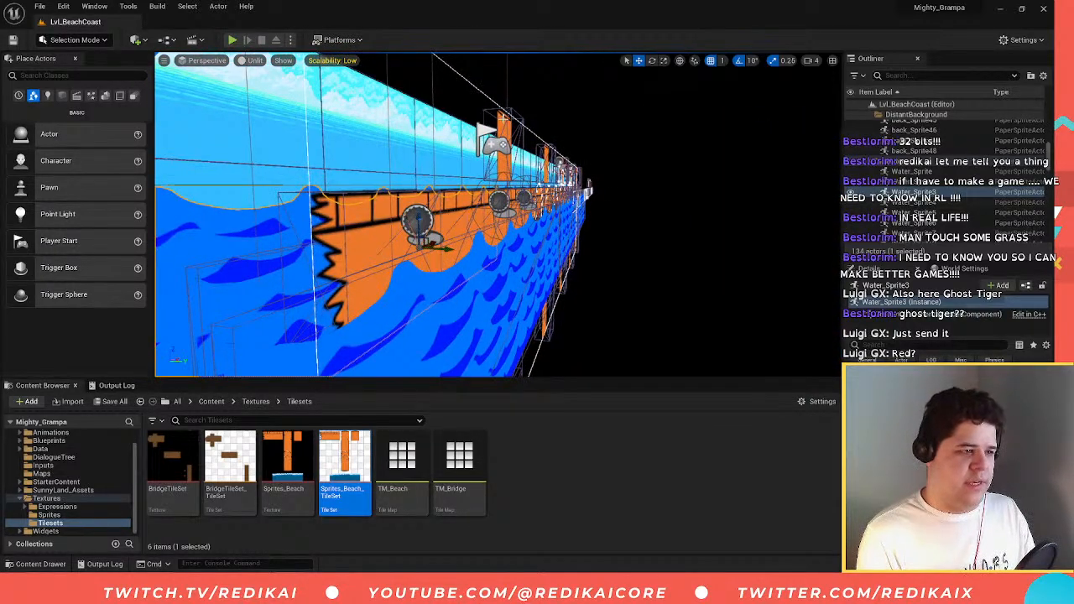
click(504, 119)
right_drag(503, 119, 461, 183)
key(s)
key(s)
key(w)
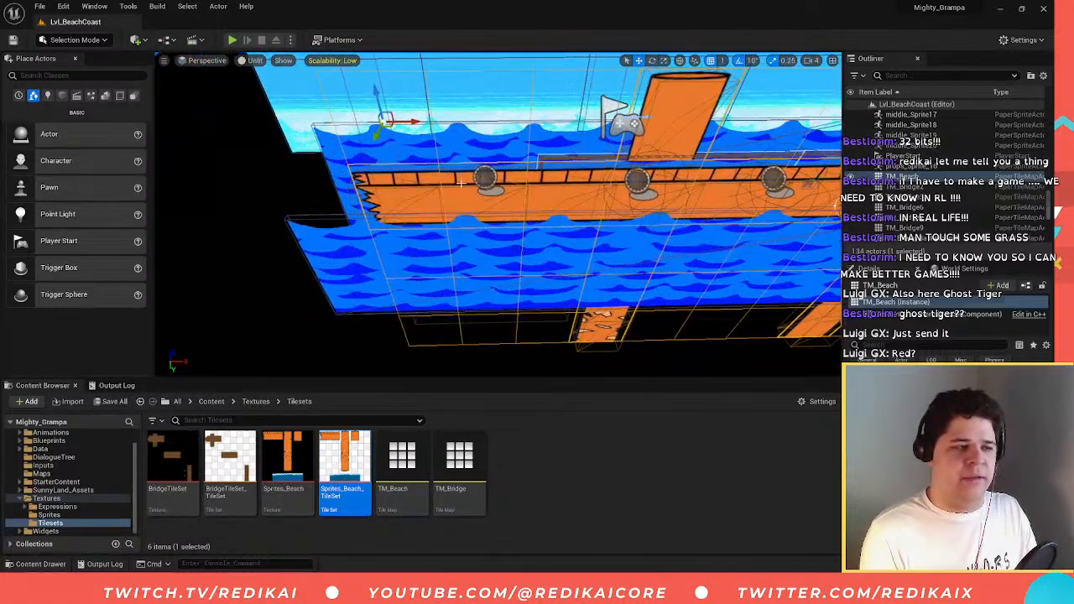
- Move the TM_Beach pier tile map back in depth, behind the character and the tutorial signs
click(465, 209)
click(619, 85)
right_drag(620, 86, 798, 59)
key(s)
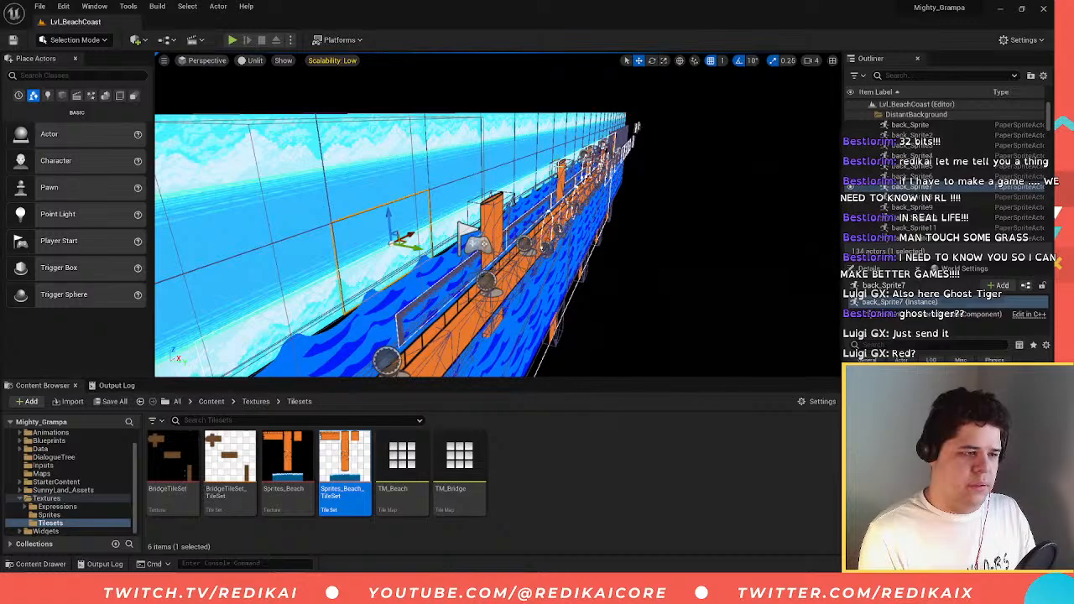
click(564, 226)
key(d)
right_drag(564, 227, 357, 222)
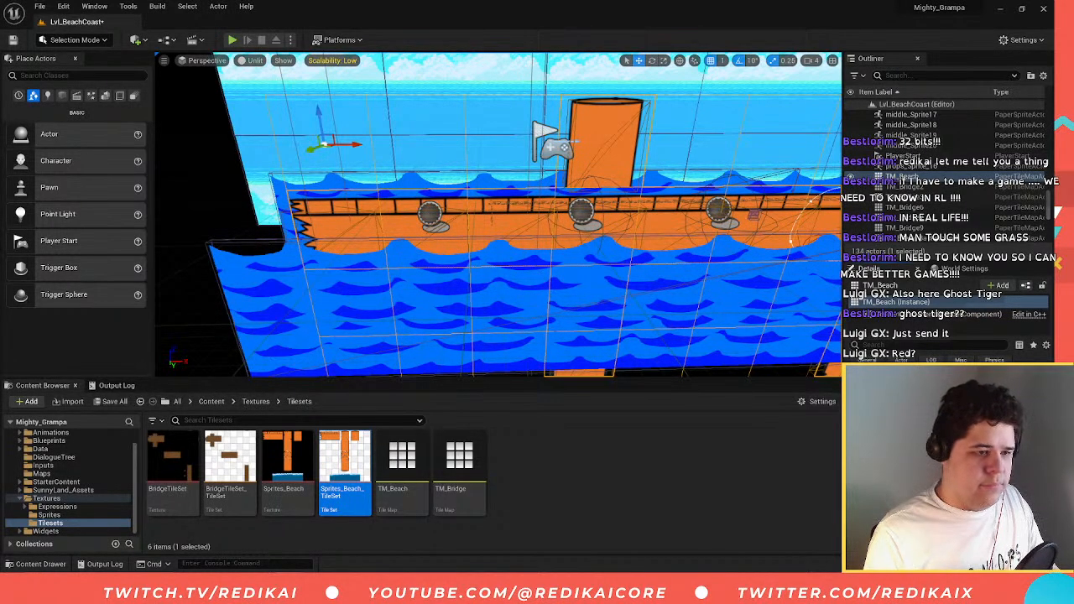
- Playtest the beach coast level, moving and jumping along the pier to check its depth and collision, and end the session
click(232, 39)
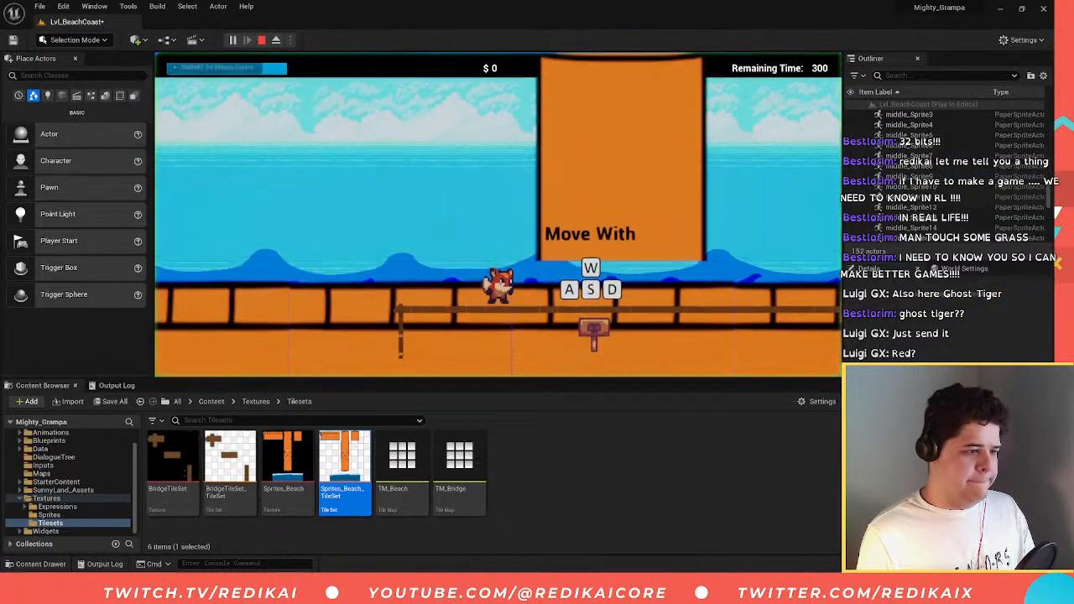
key(a)
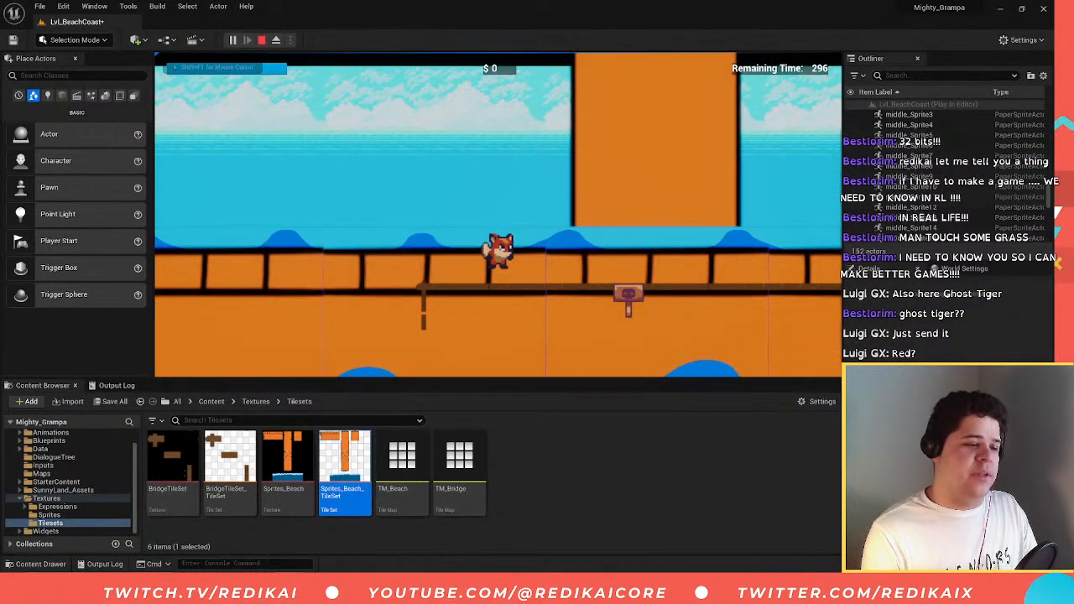
key(d)
key(a)
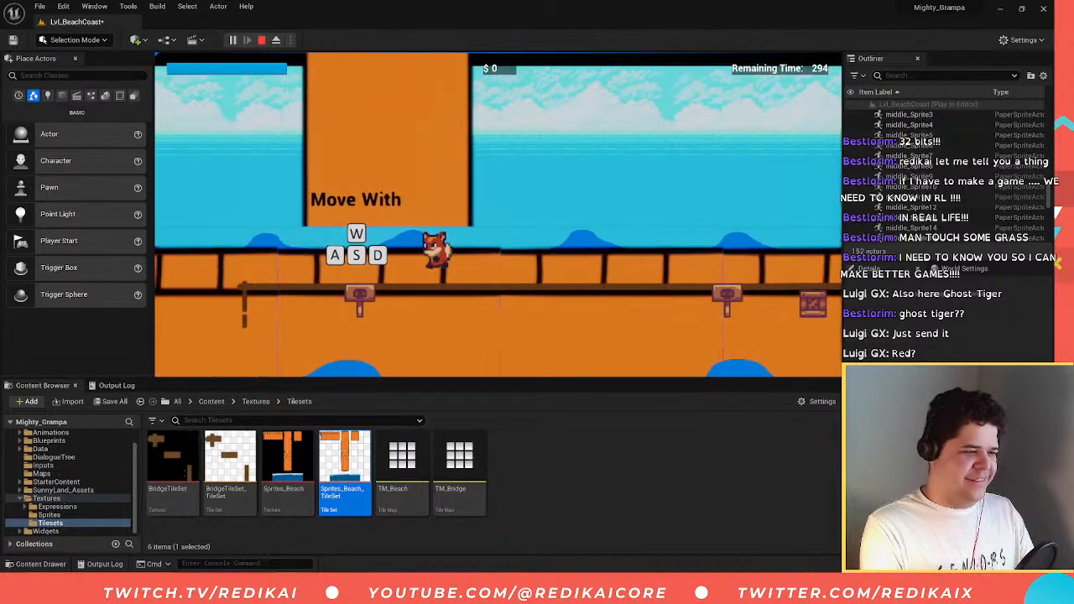
key(a)
key(d)
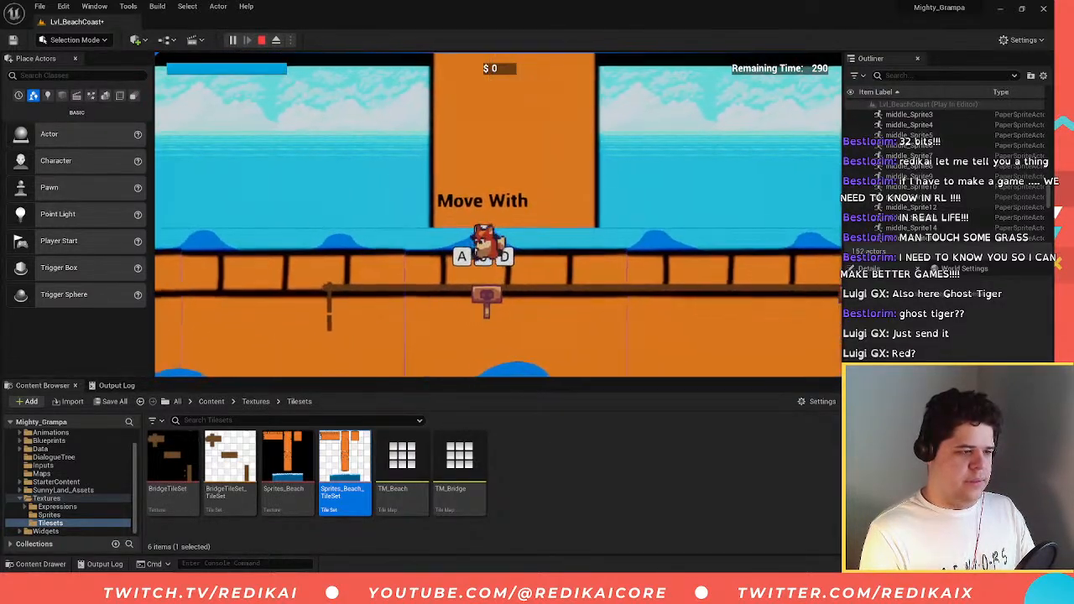
key(d)
key(space)
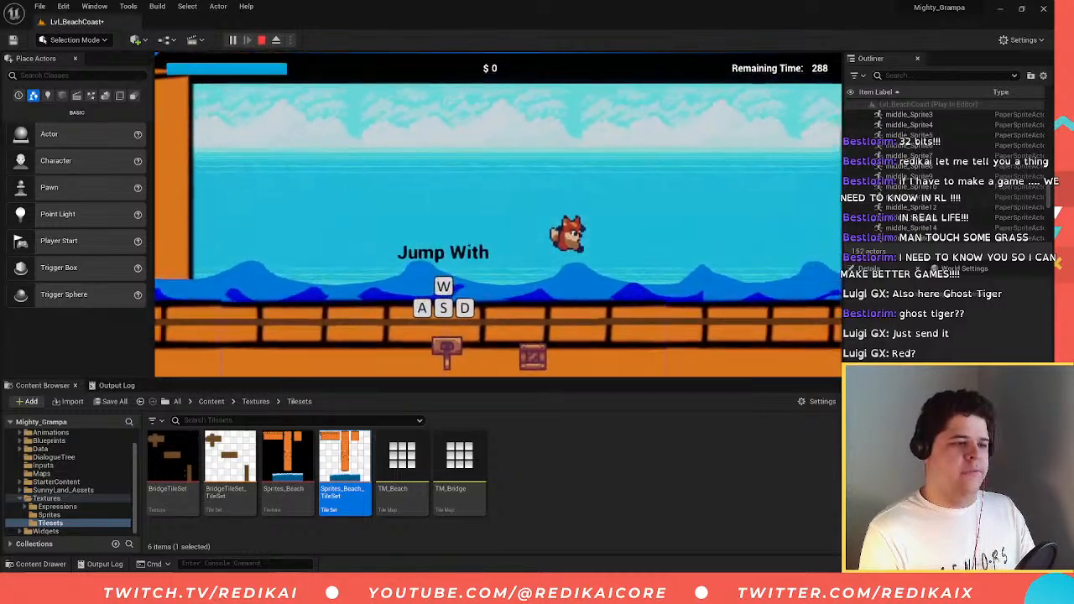
key(d)
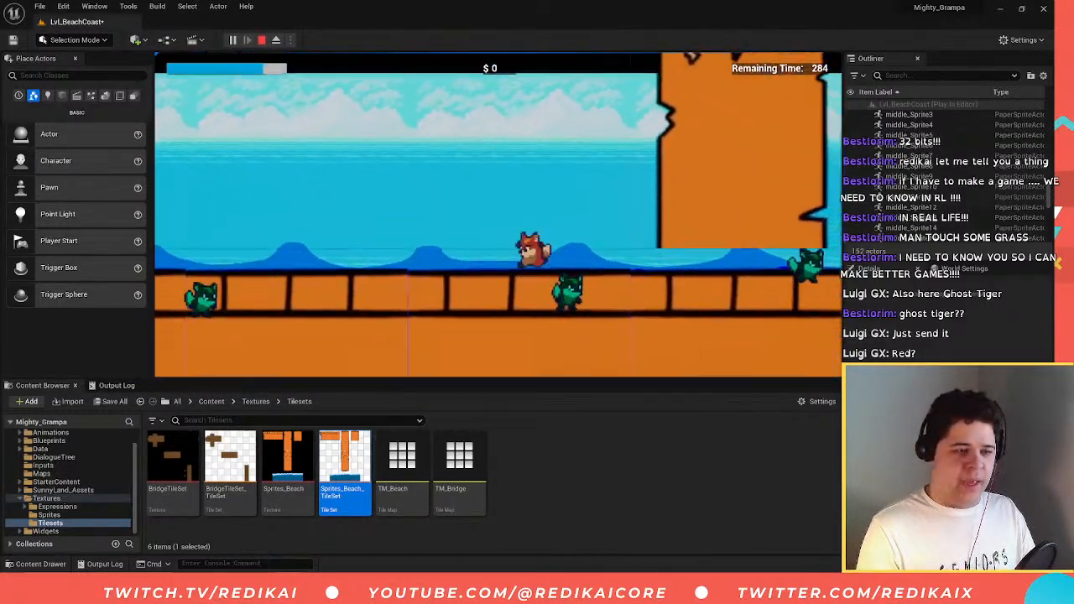
key(d)
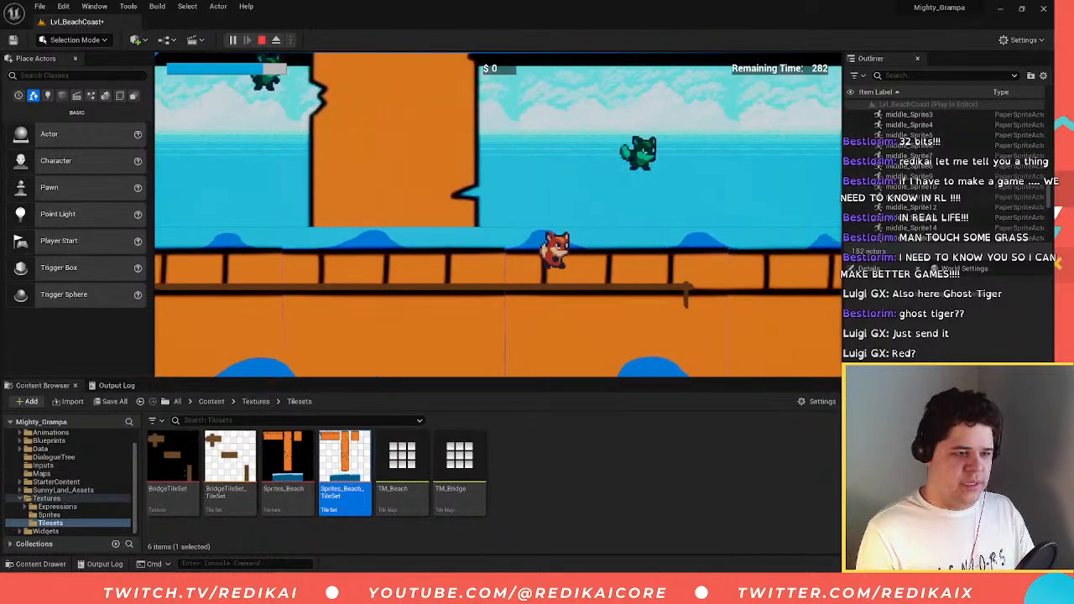
key(space)
key(d)
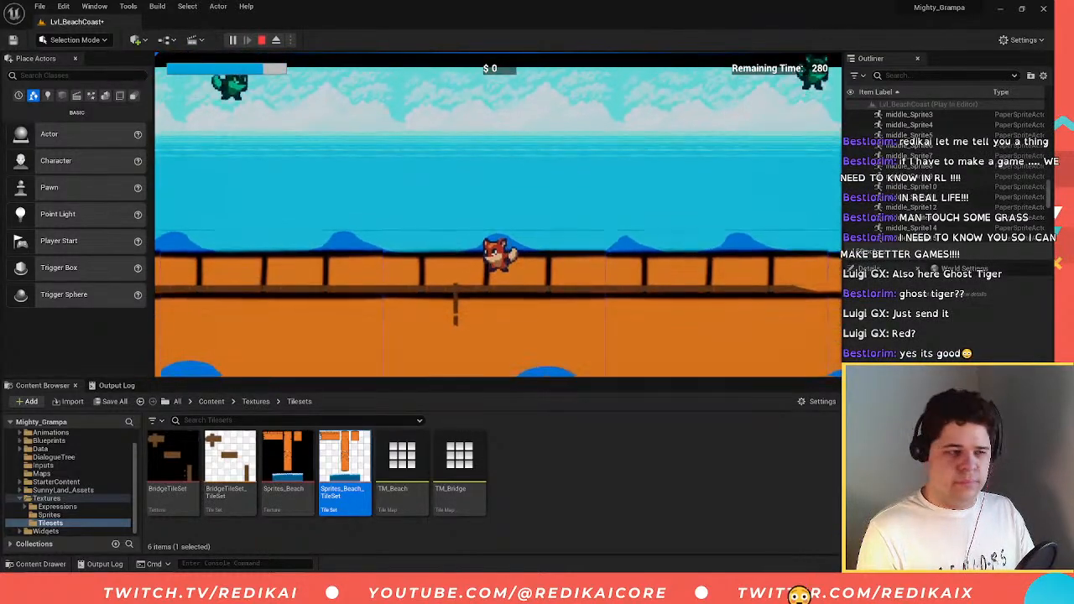
key(d)
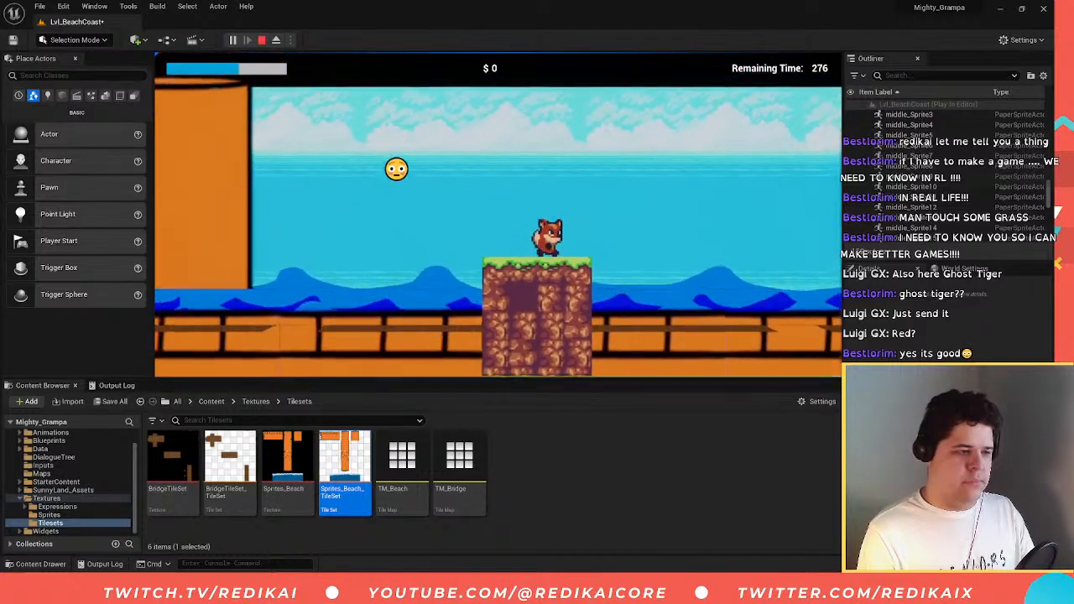
key(Escape)
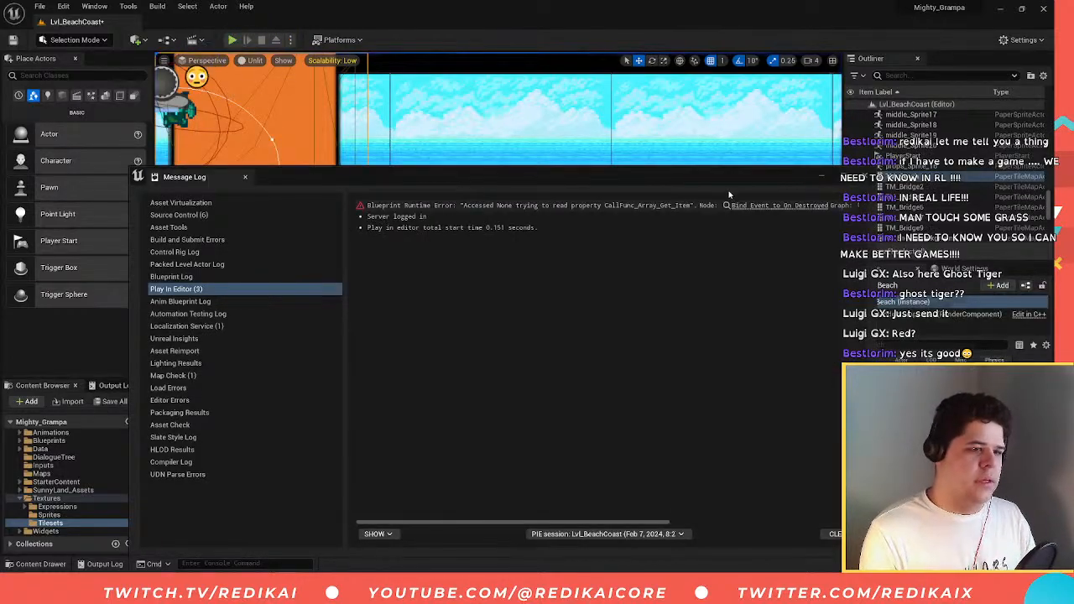
click(865, 177)
- Open the TM_Beach tile map and add a second tile layer above Layer 1 as the active layer
mouse_move(520, 221)
right_down()
mouse_move(630, 221)
mouse_move(537, 224)
right_up()
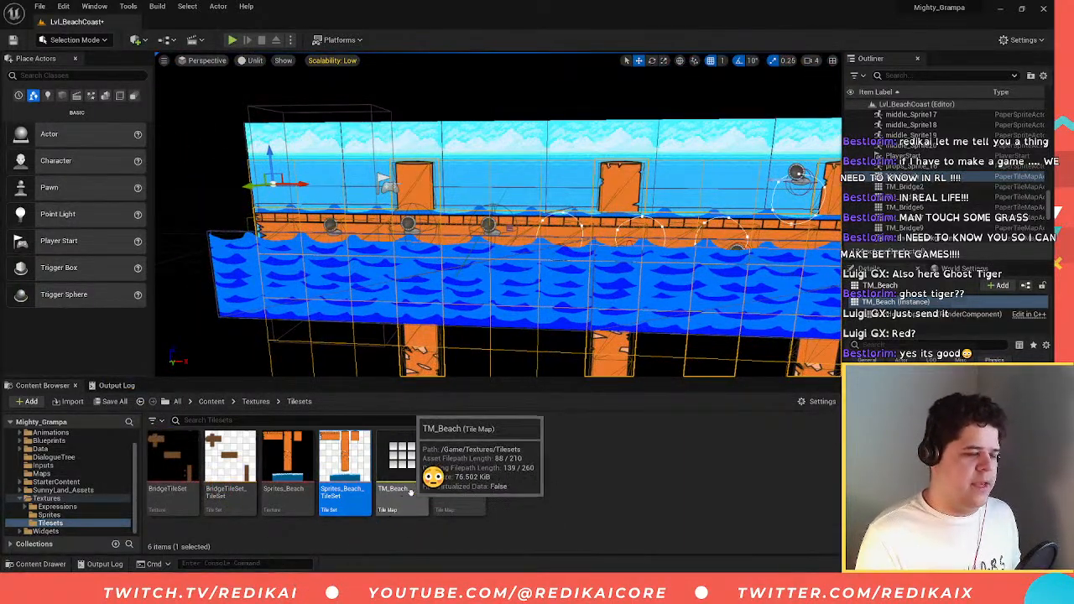
double_click(401, 457)
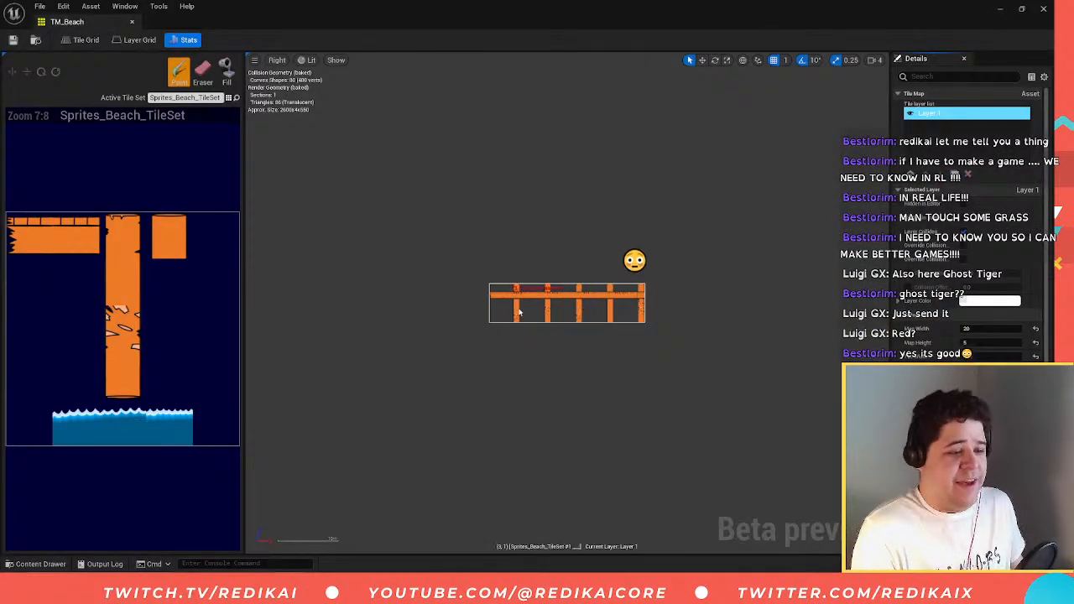
scroll(518, 313, up, 4)
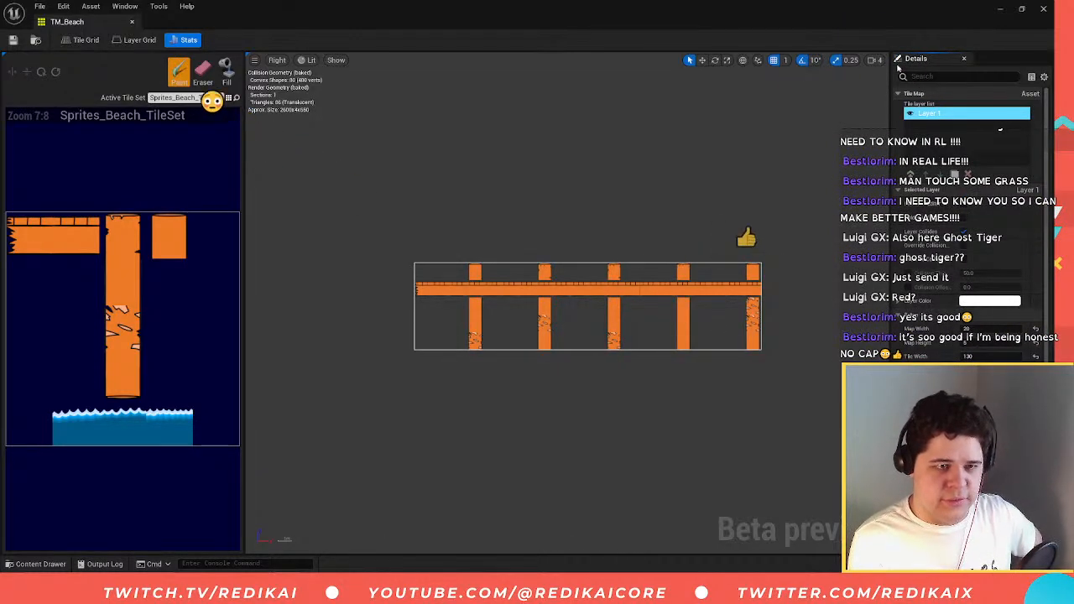
click(911, 174)
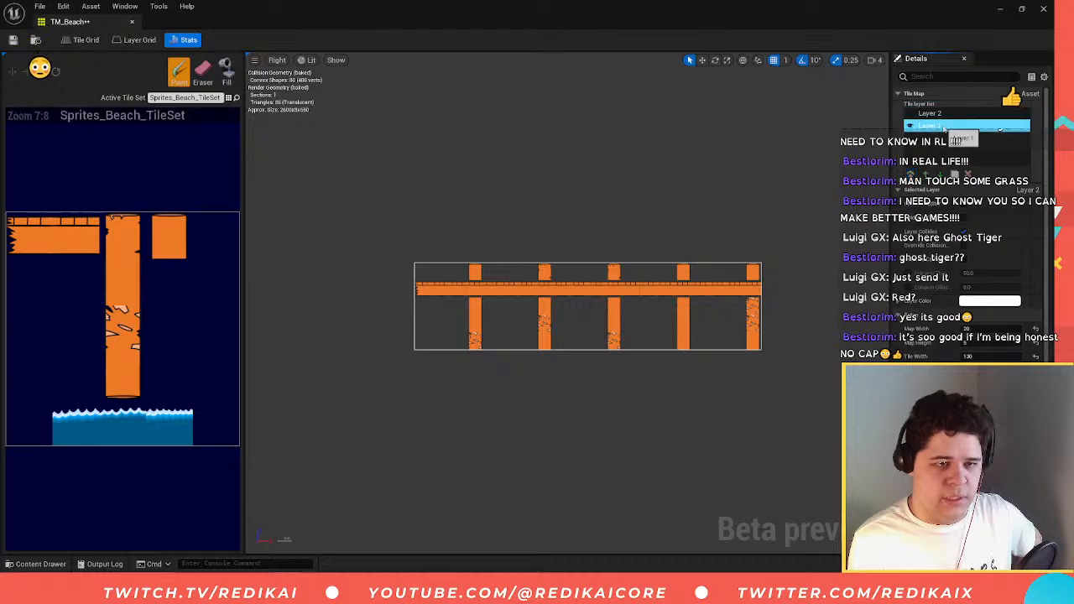
click(941, 114)
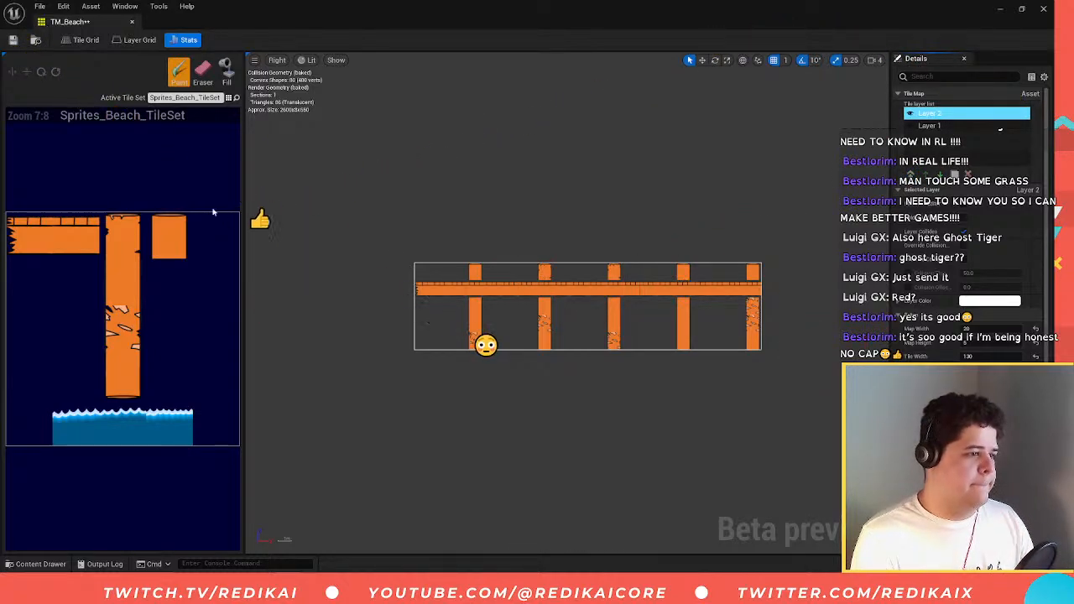
- Try to paint the three-tile water strip along Layer 2 beneath the pier deck, and undo the strokes
click(88, 433)
drag(152, 435, 92, 435)
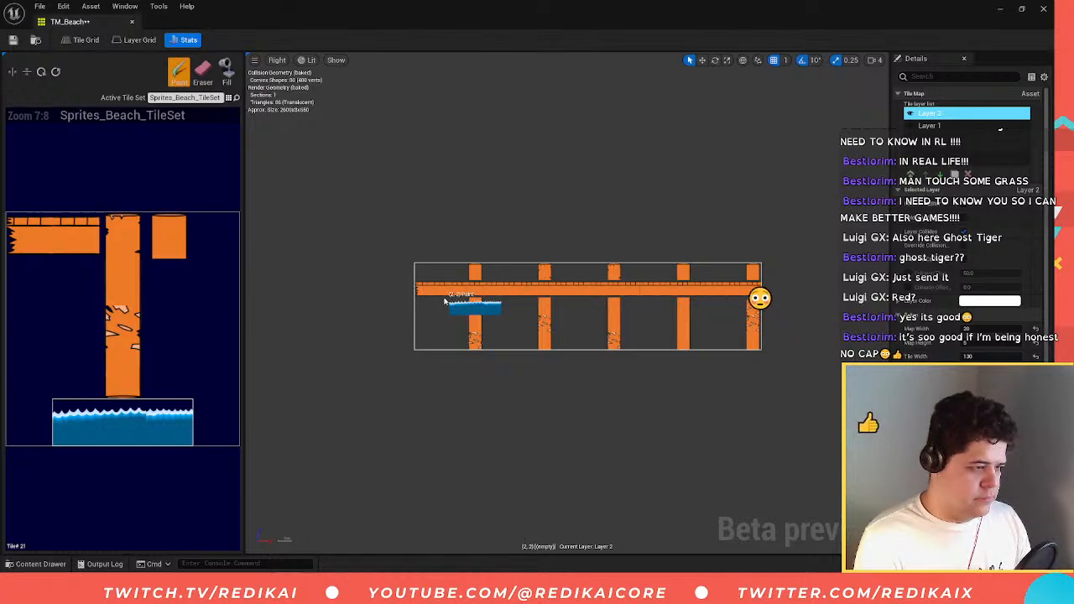
click(503, 310)
drag(643, 300, 682, 307)
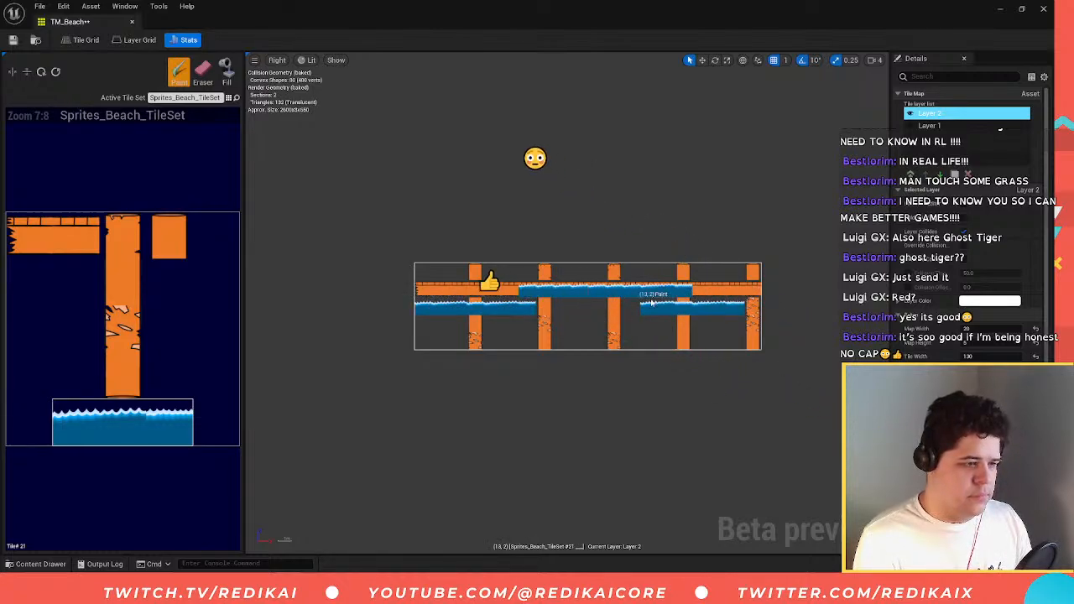
key(ctrl+z)
key(ctrl+z)
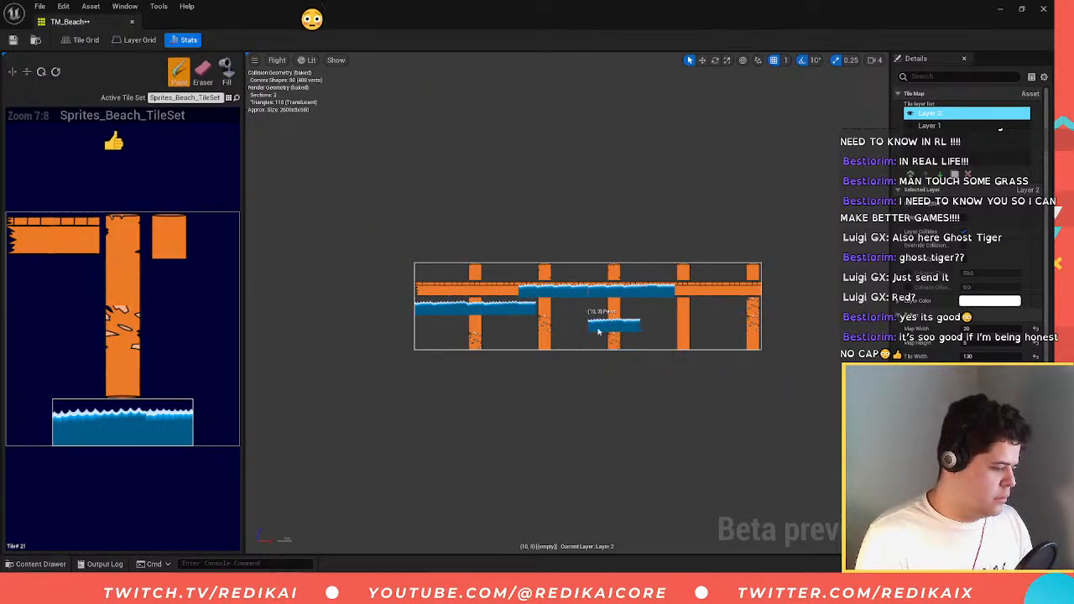
key(ctrl+z)
key(ctrl+z)
key(ctrl+z)
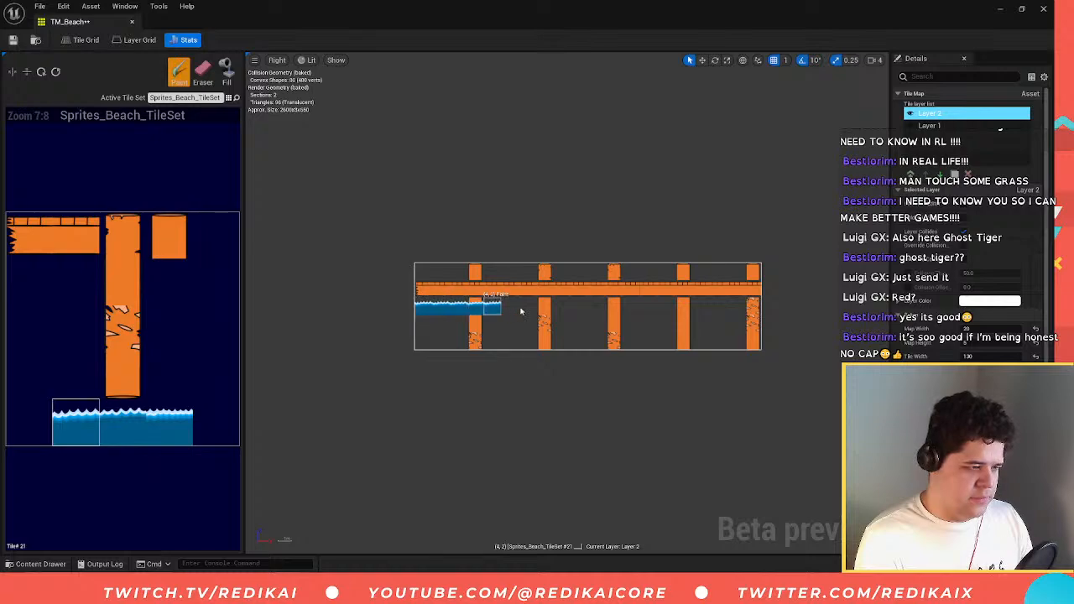
- Fill the three rows below the pier deck on Layer 2 with single water tiles, and save and close TM_Beach
drag(520, 311, 615, 312)
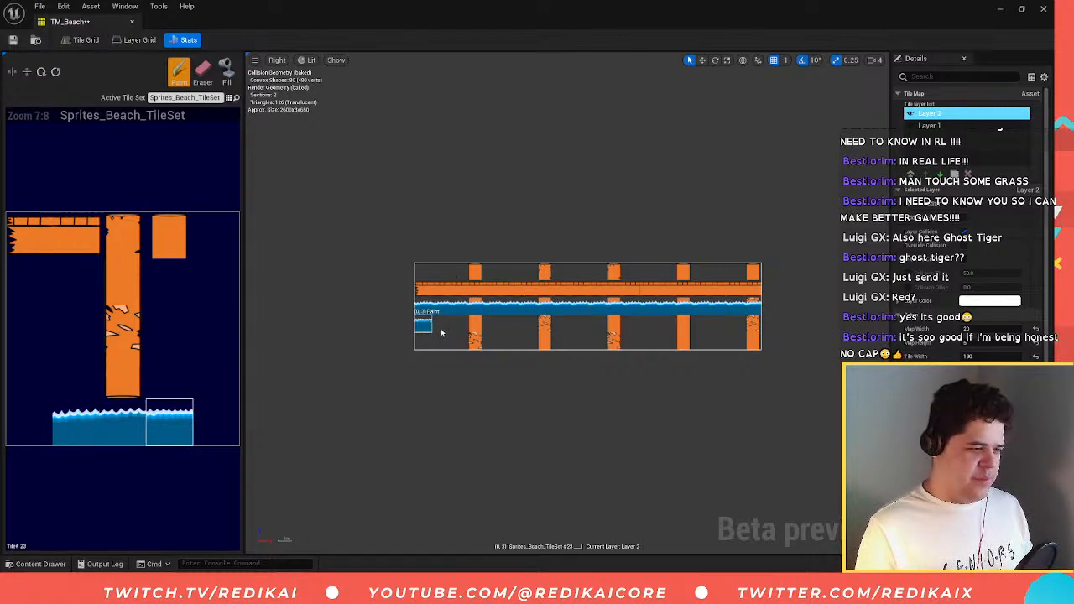
mouse_move(441, 332)
mouse_down()
mouse_move(618, 326)
mouse_move(754, 339)
mouse_up()
drag(645, 347, 431, 352)
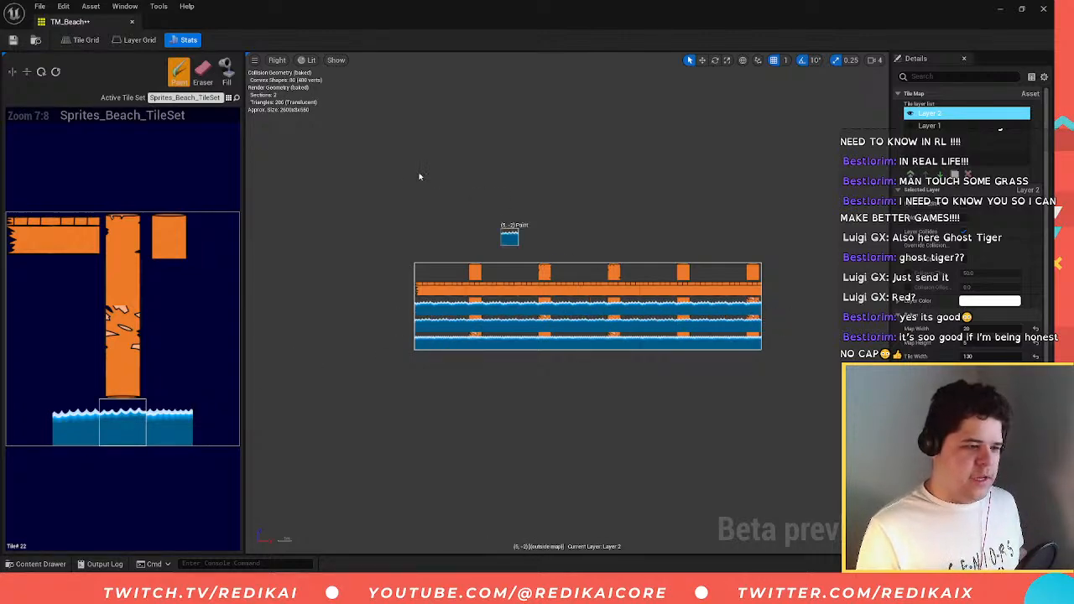
click(12, 39)
click(131, 22)
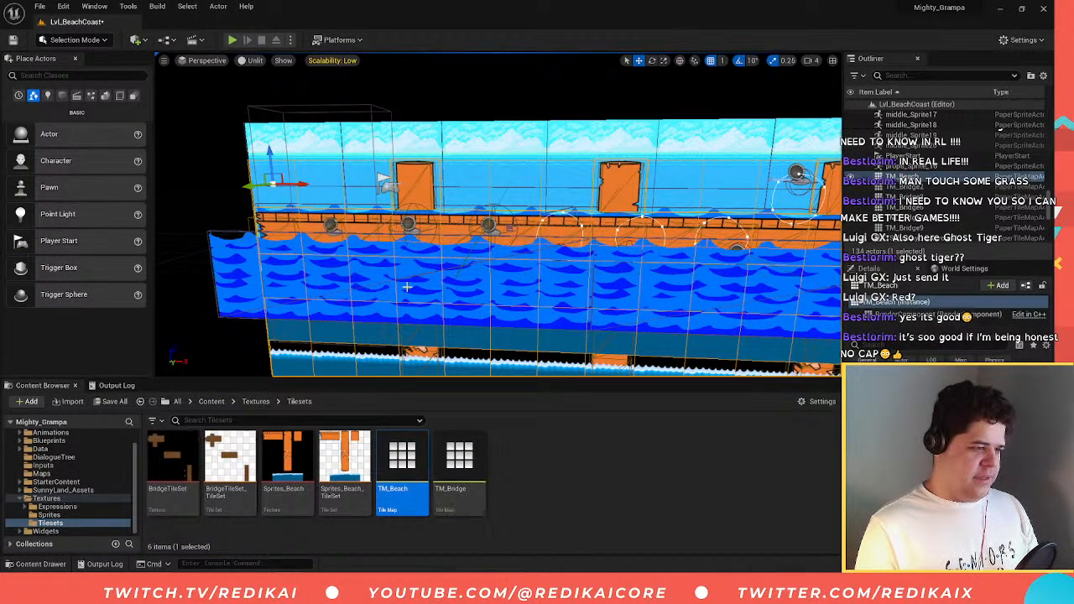
- Focus on the front water sprite in the level to compare it with the pier tile map's painted water
right_drag(495, 214, 558, 241)
click(559, 241)
key(f)
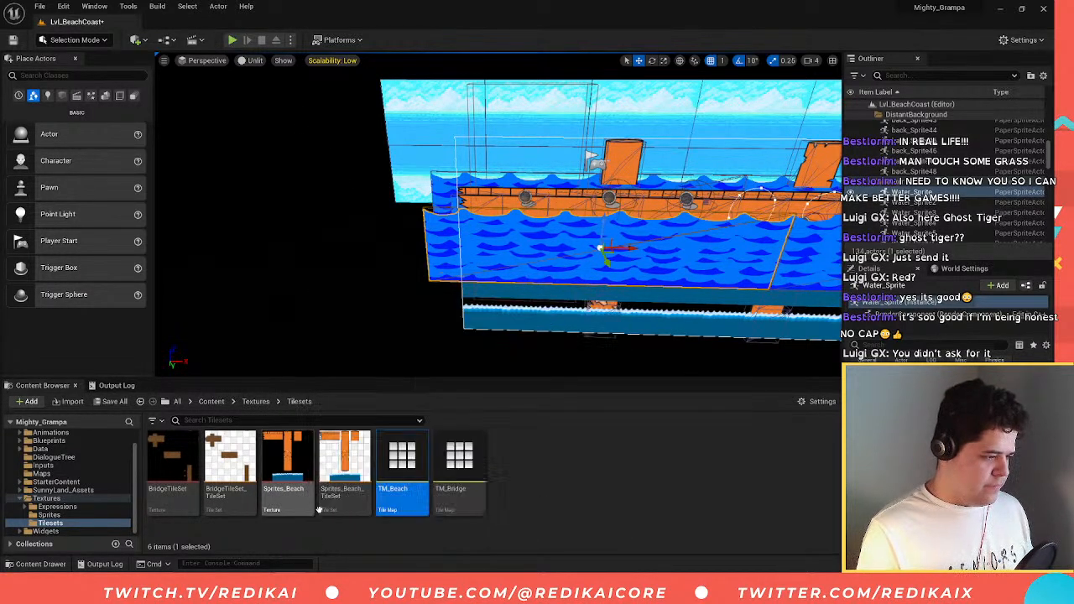
- Open the Sprites_Beach texture from the Tilesets folder and look through its level of detail and compression settings
click(256, 402)
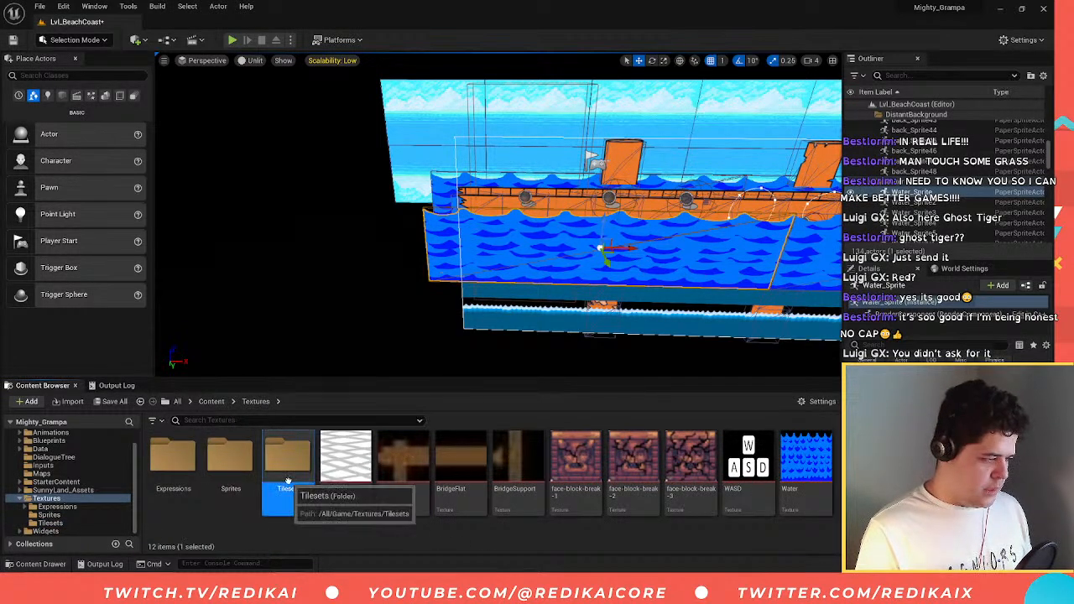
double_click(288, 458)
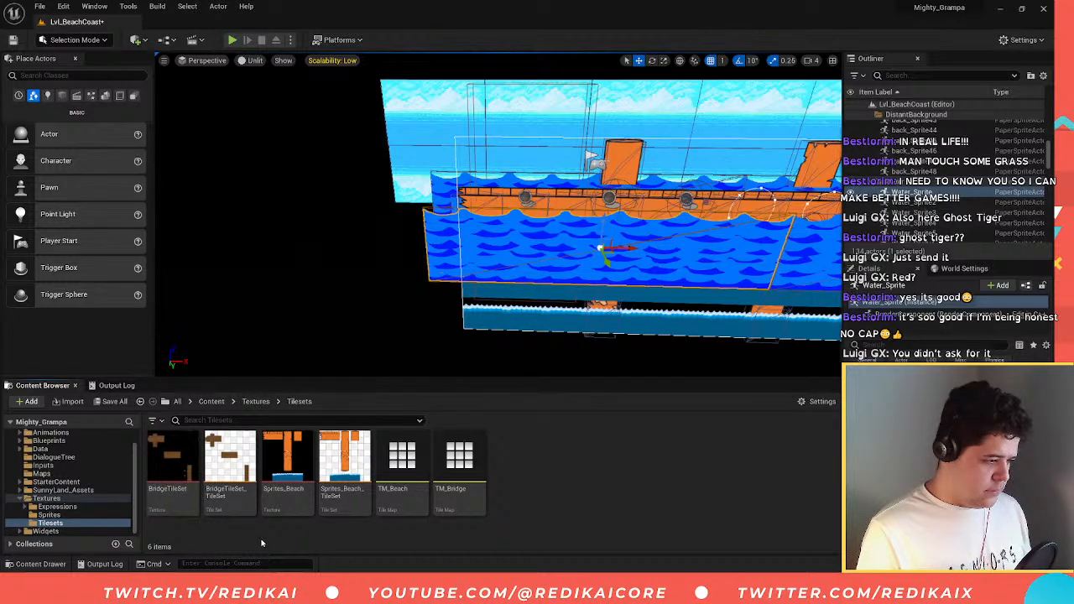
double_click(283, 457)
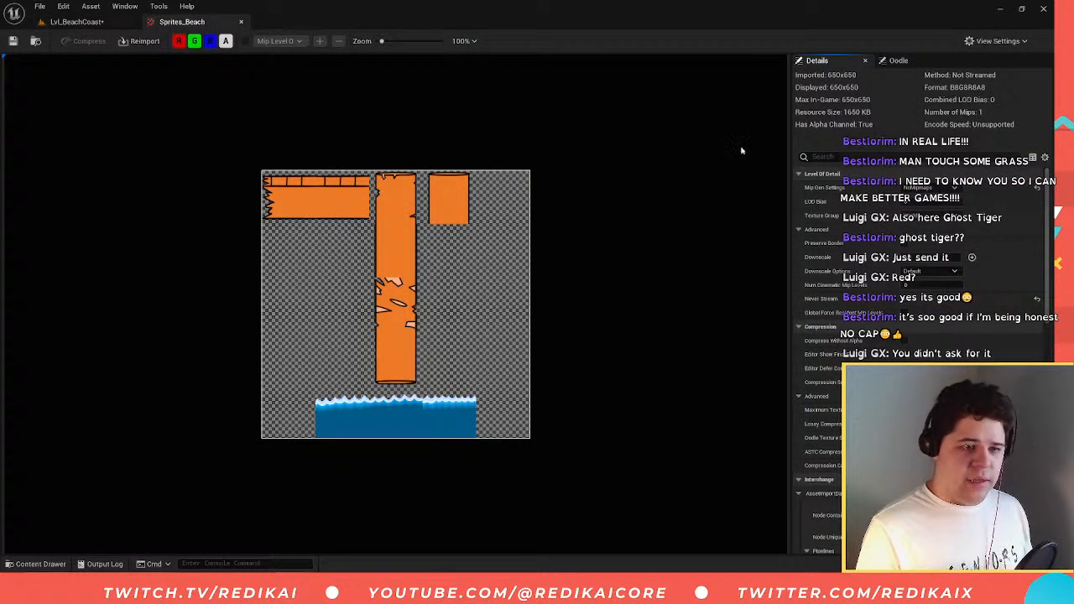
scroll(893, 360, down, 2)
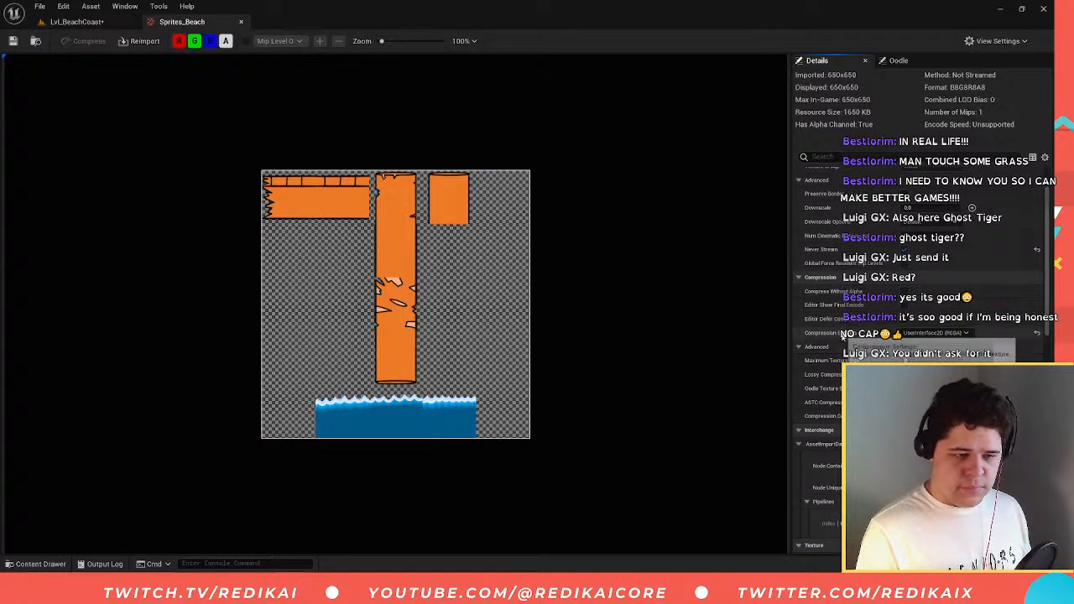
scroll(893, 336, up, 2)
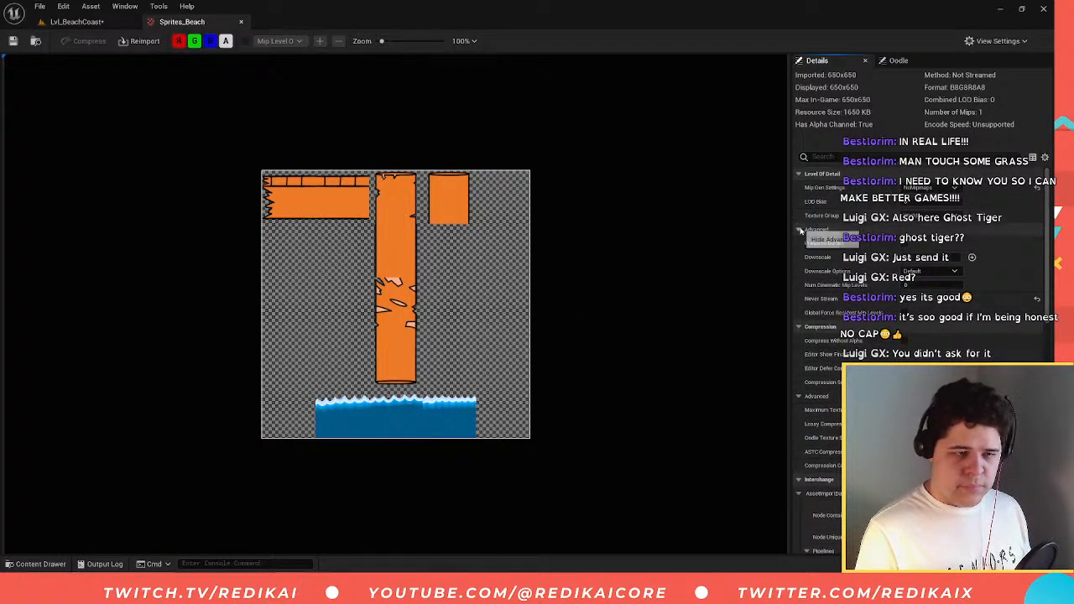
- Search the Sprites_Beach texture properties for "ele", clear the search, and check the Oodle encoding settings
click(850, 157)
text(rgb)
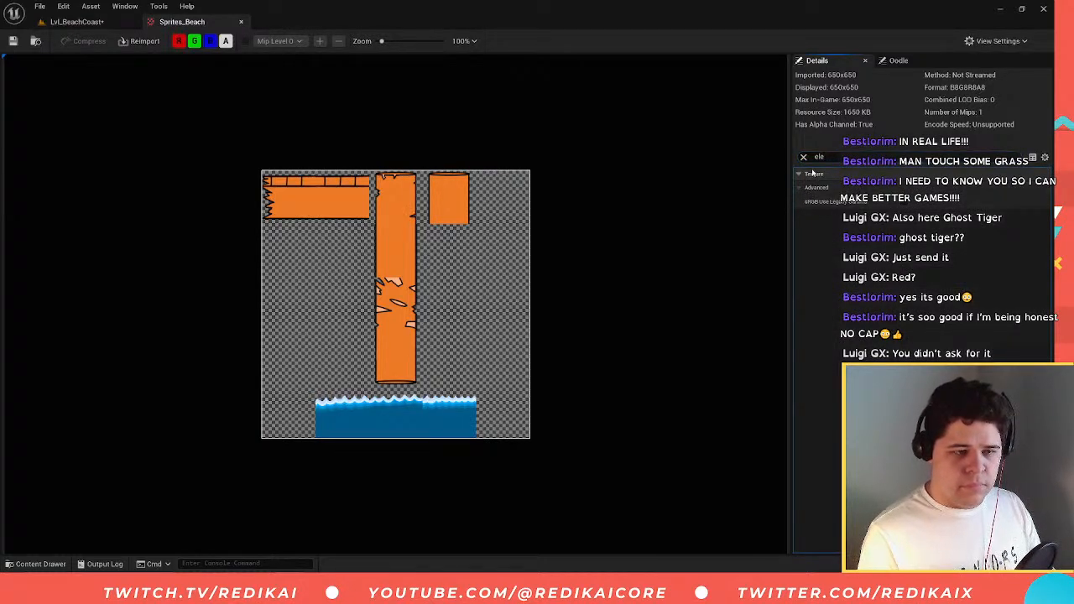
click(804, 157)
click(898, 60)
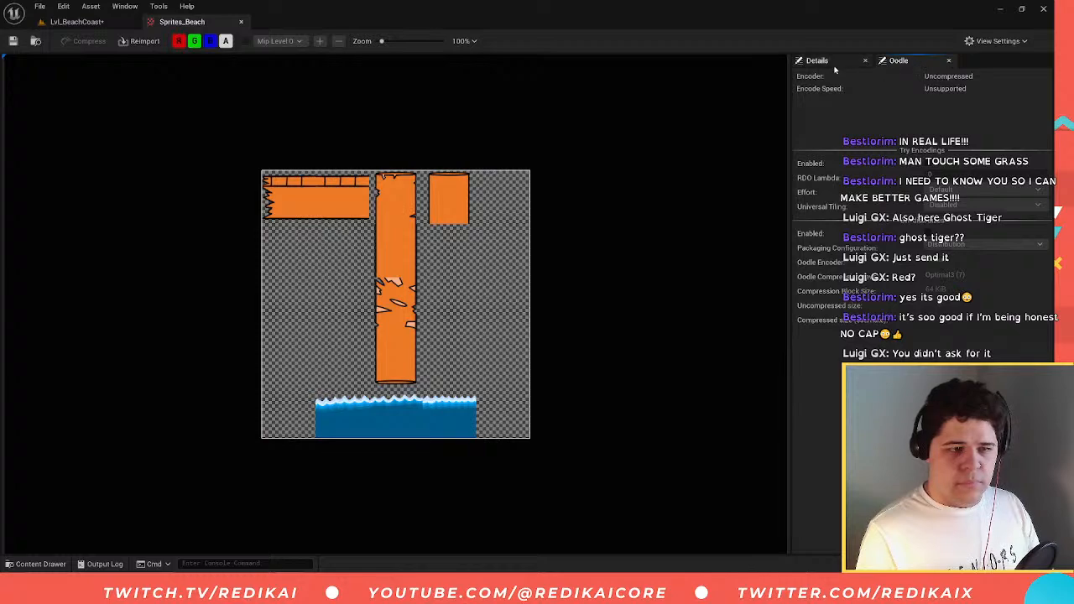
click(834, 64)
- Check the texture view options and the advanced Texture Editor preferences, and close the preferences
click(998, 41)
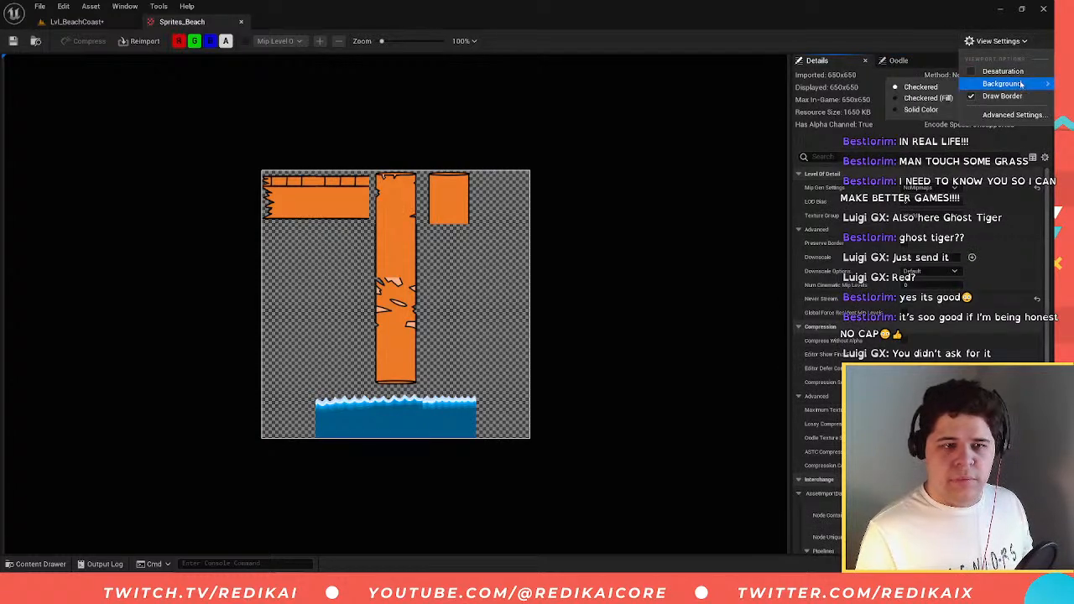
click(1000, 118)
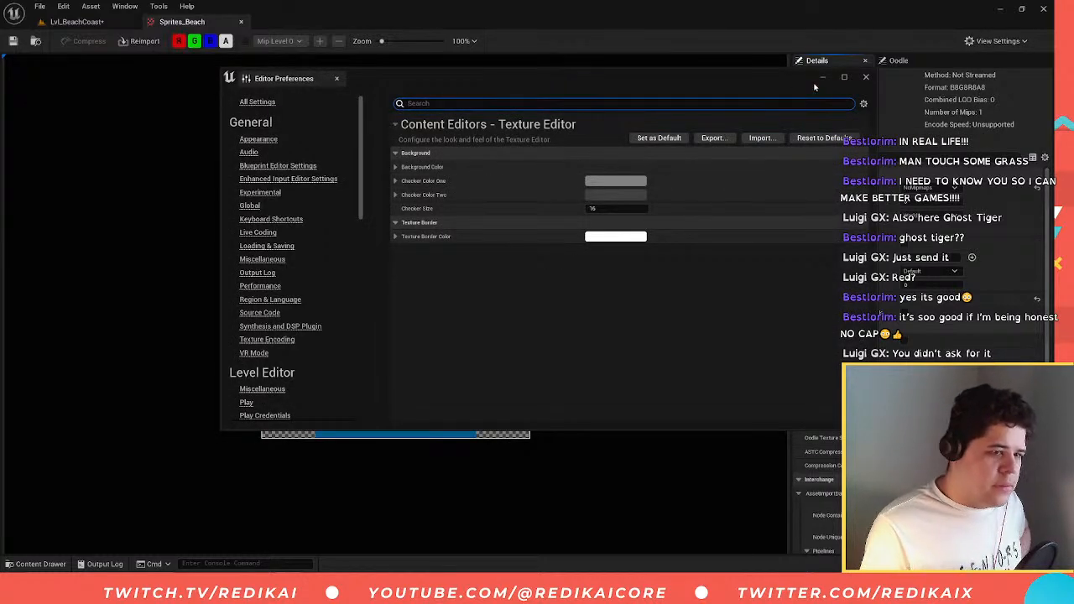
click(867, 76)
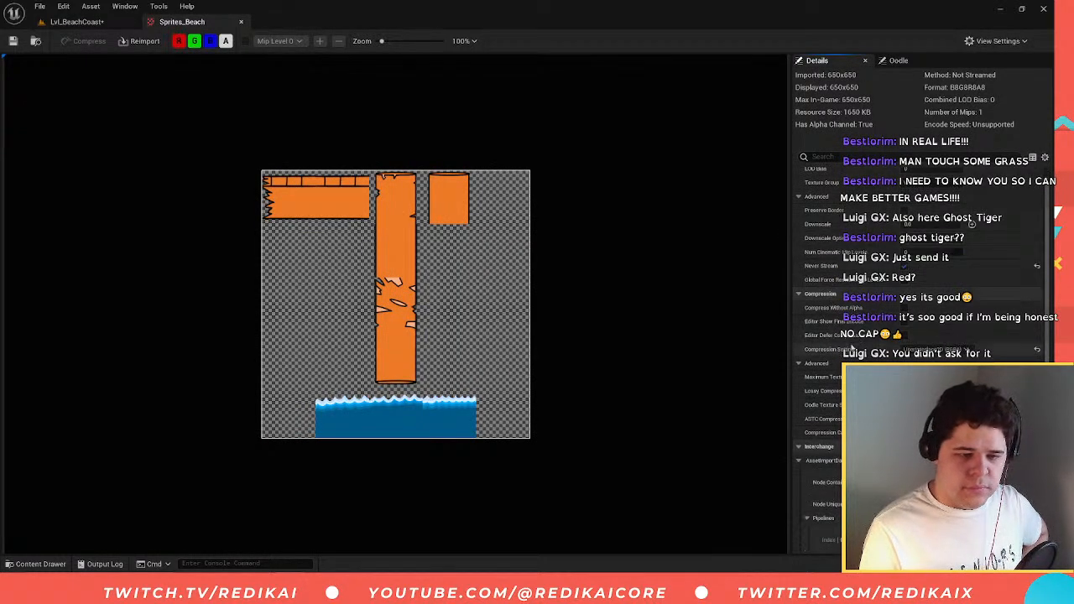
- Search the Sprites_Beach texture properties for "mat" and collapse the Source Color Settings group
text(mat)
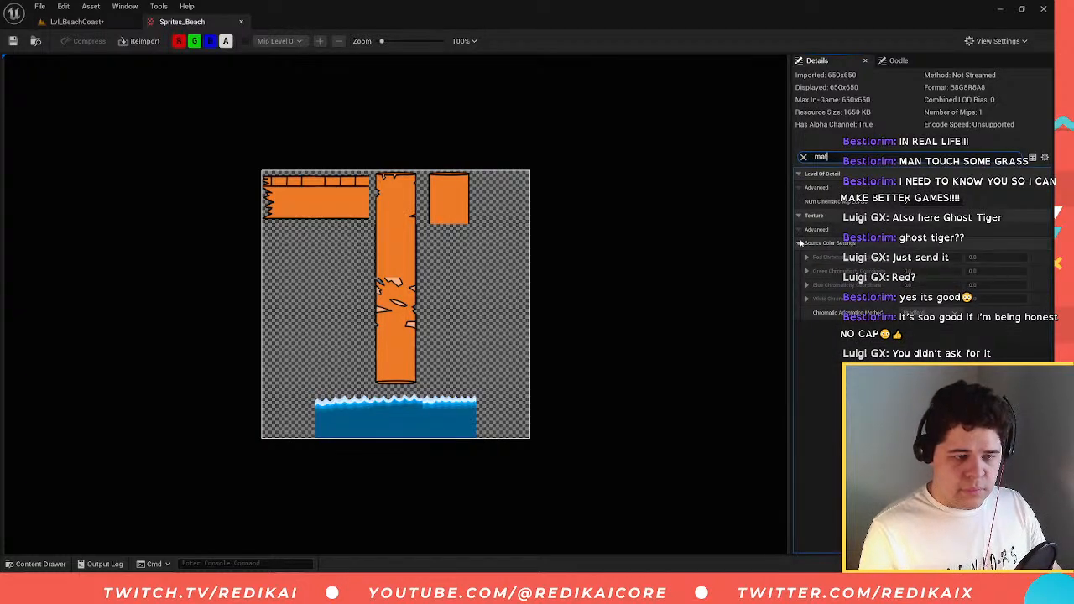
click(799, 244)
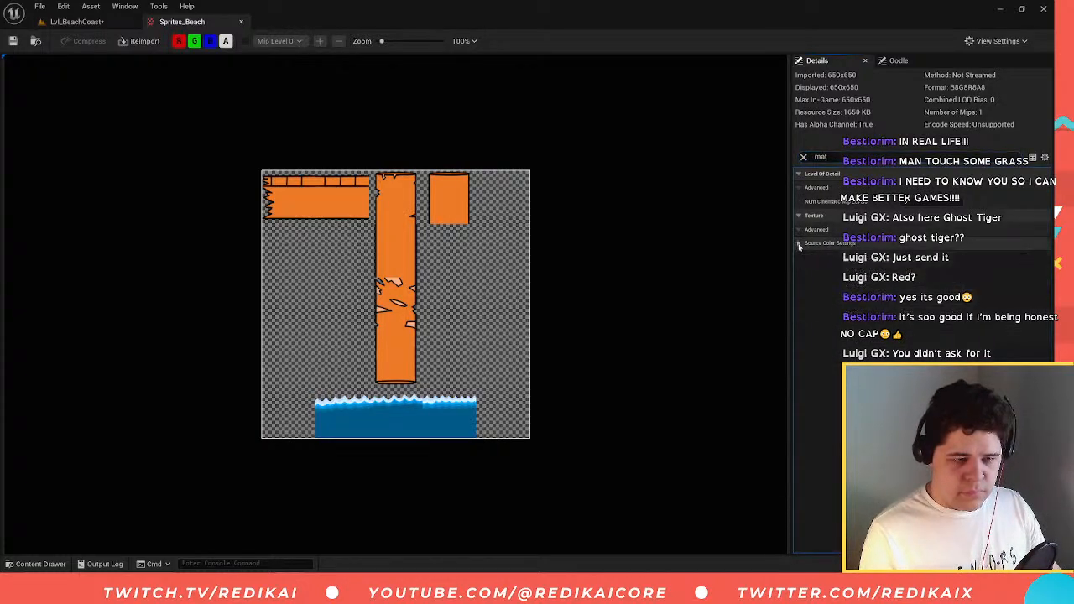
- Clear the Sprites_Beach property search and examine the compression, import, source color, and adjustment settings, expanding the chroma key color
click(799, 244)
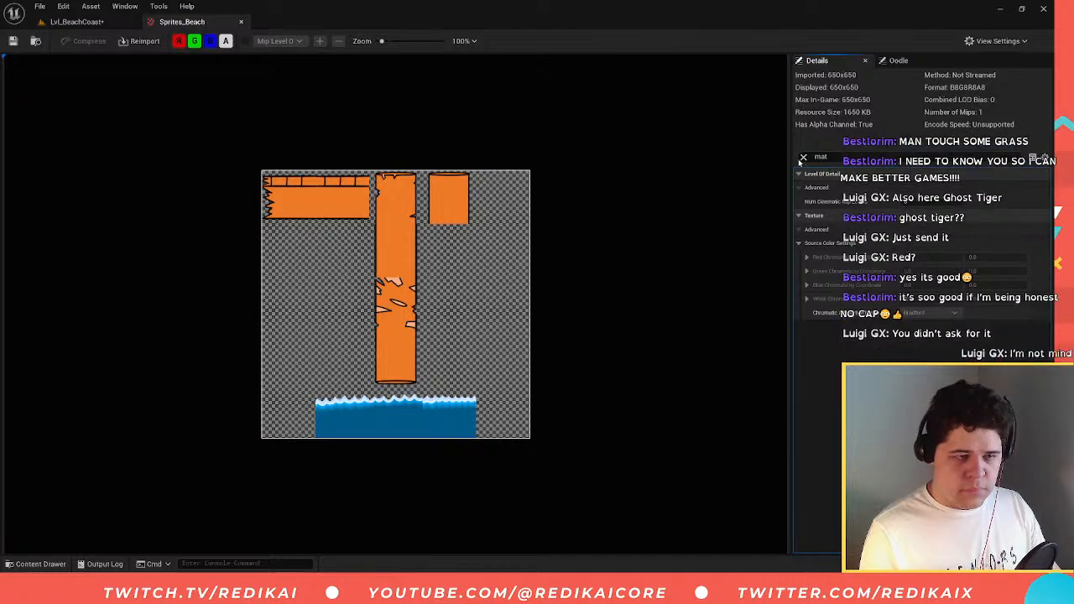
click(804, 157)
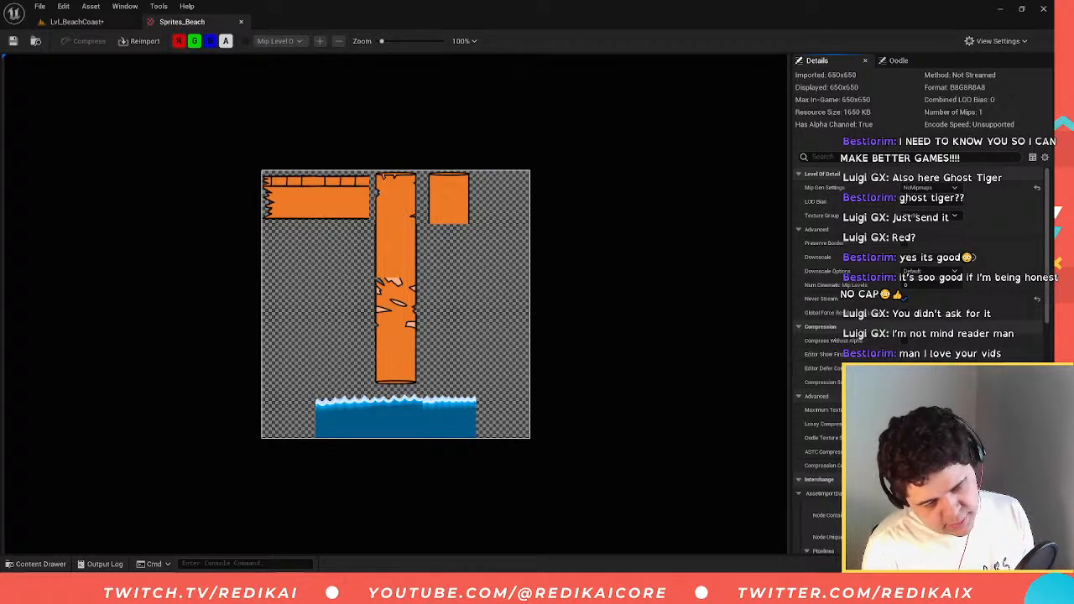
scroll(836, 299, down, 5)
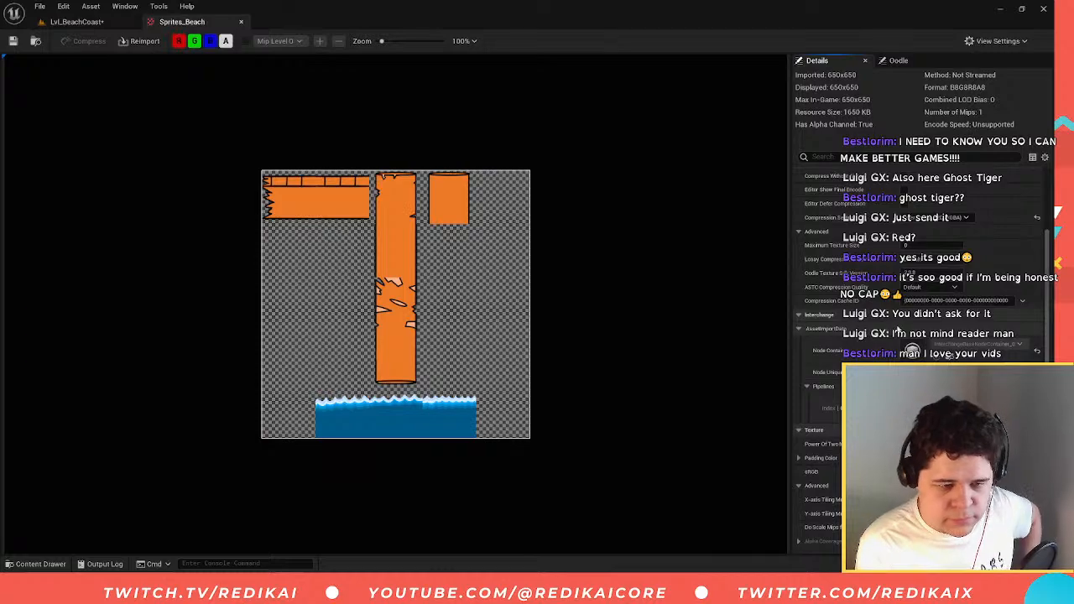
scroll(840, 336, down, 9)
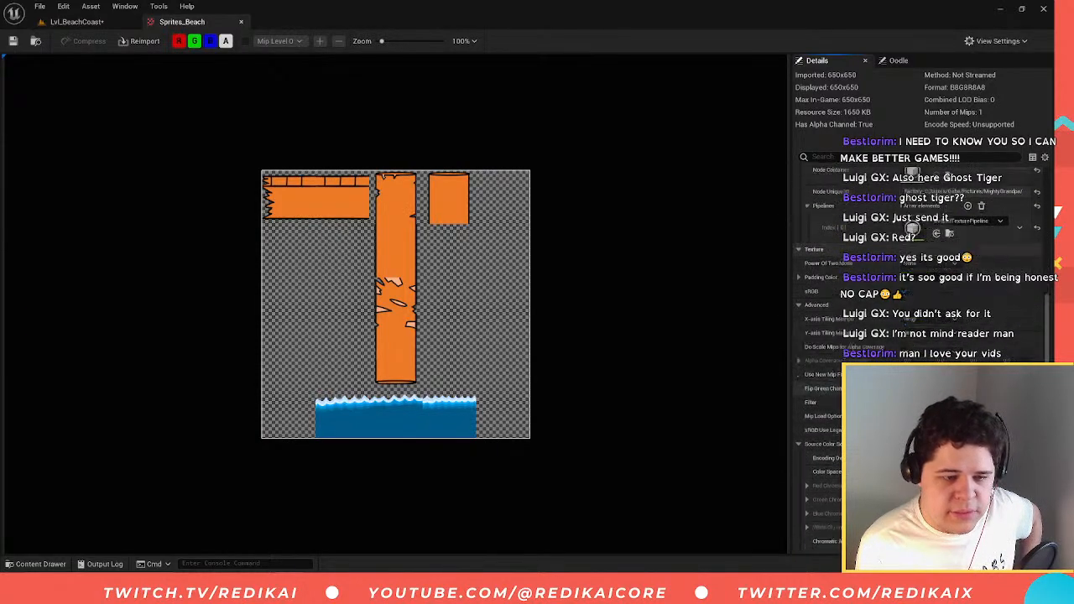
scroll(839, 335, down, 6)
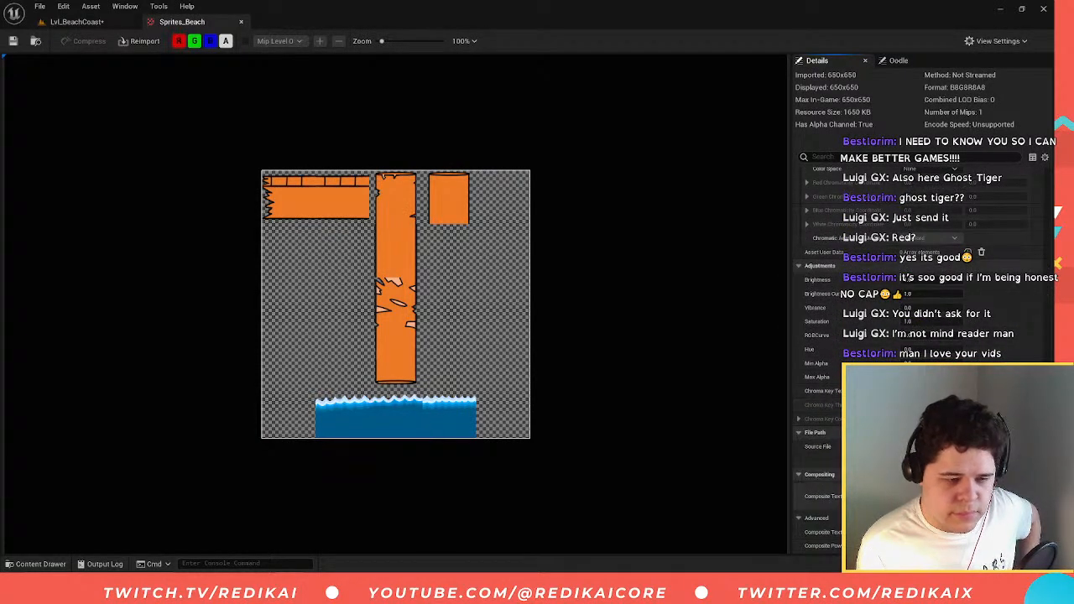
click(798, 418)
scroll(802, 428, down, 10)
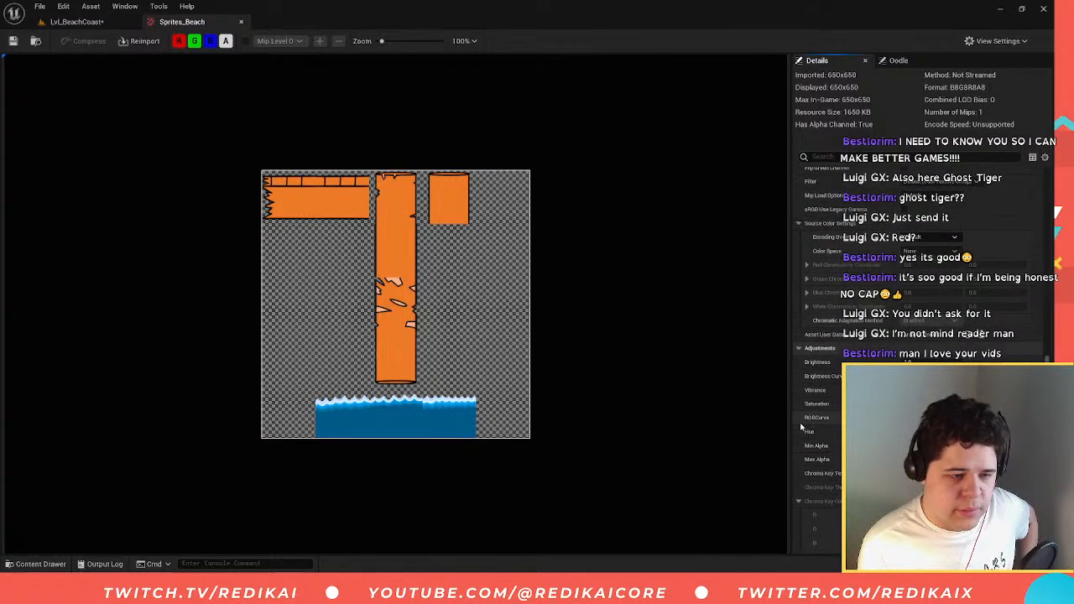
scroll(801, 427, up, 2)
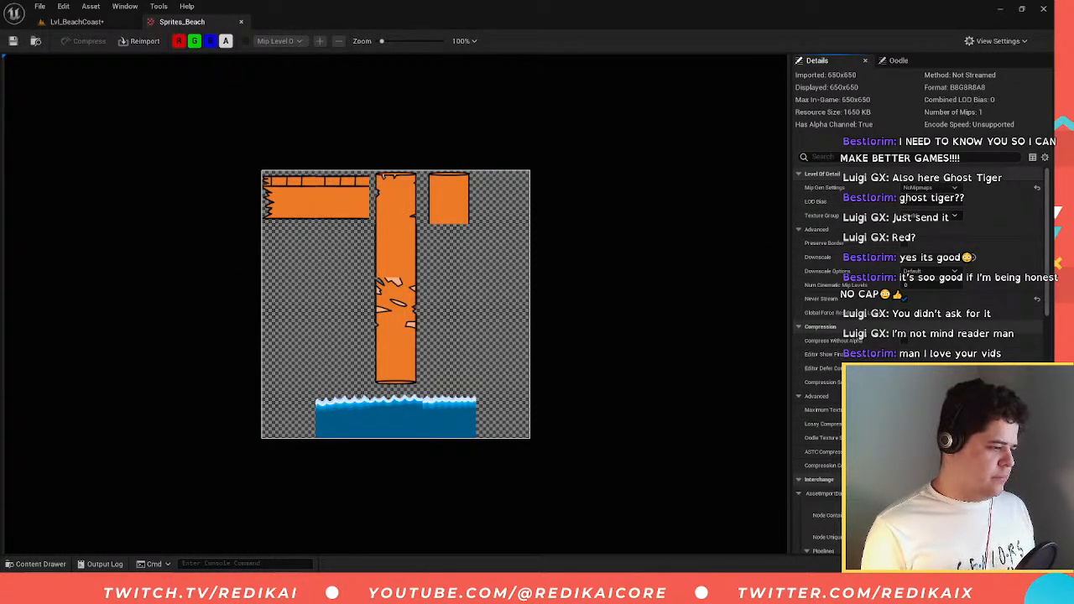
mouse_move(211, 584)
click(161, 536)
click(1003, 8)
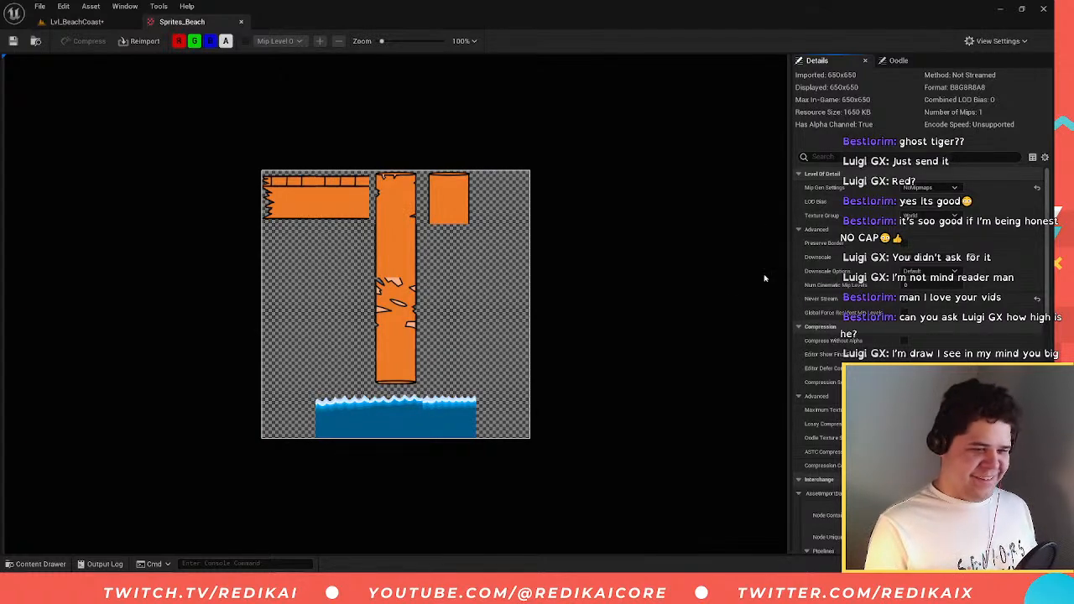
- Recheck the level of detail, compression, and texture settings of Sprites_Beach
scroll(857, 272, down, 2)
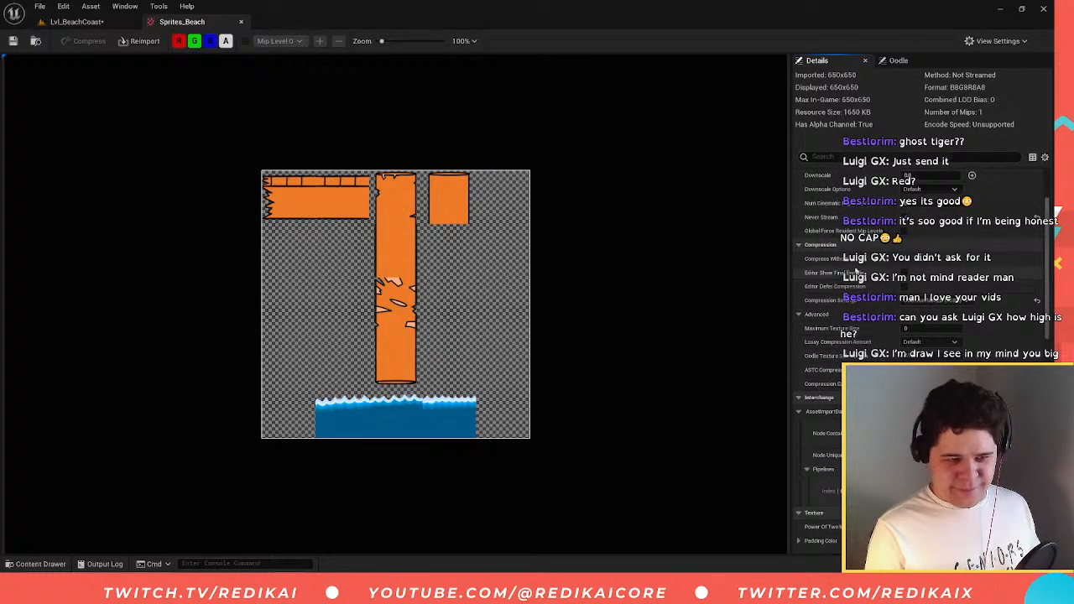
scroll(859, 271, up, 2)
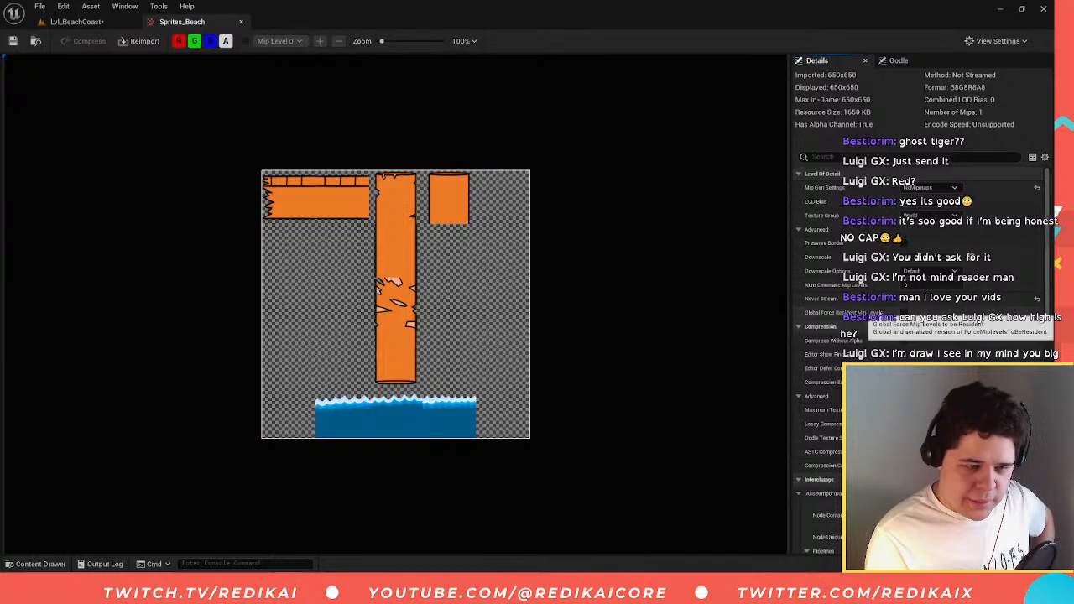
scroll(859, 311, down, 3)
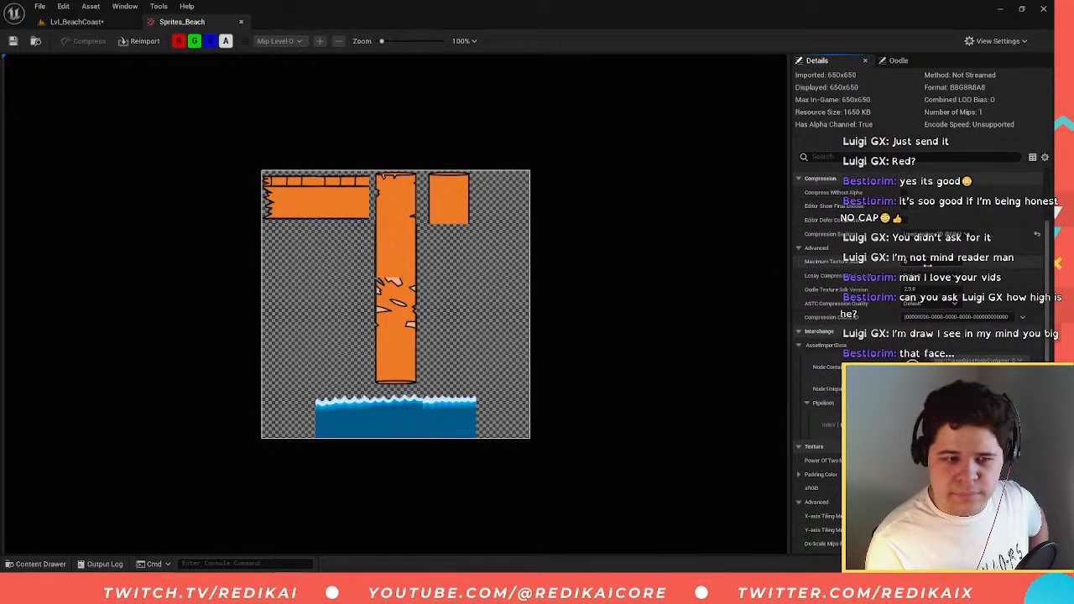
scroll(927, 265, down, 2)
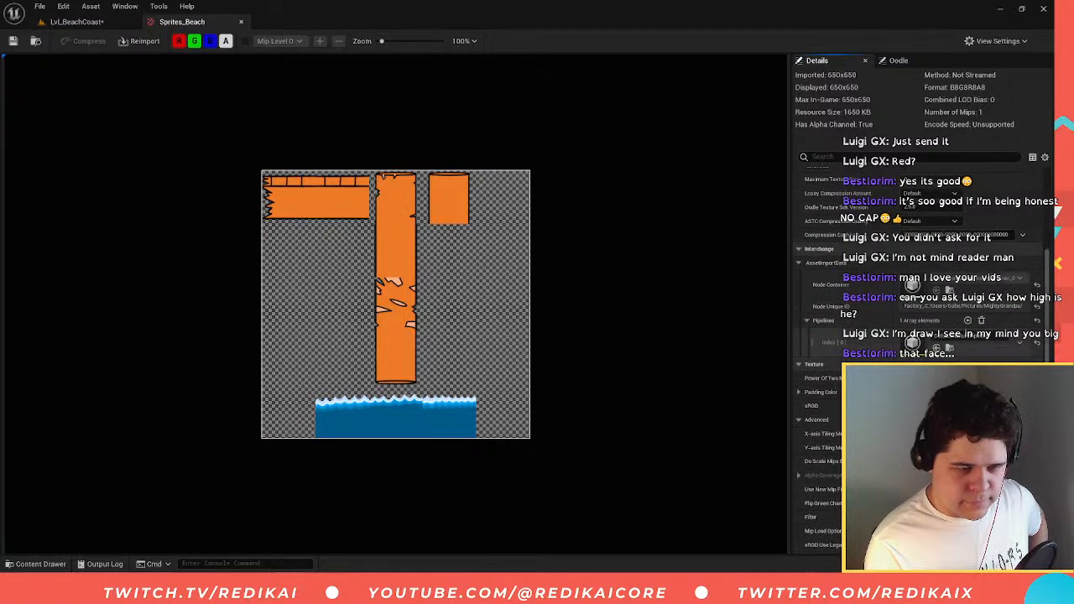
scroll(801, 286, down, 2)
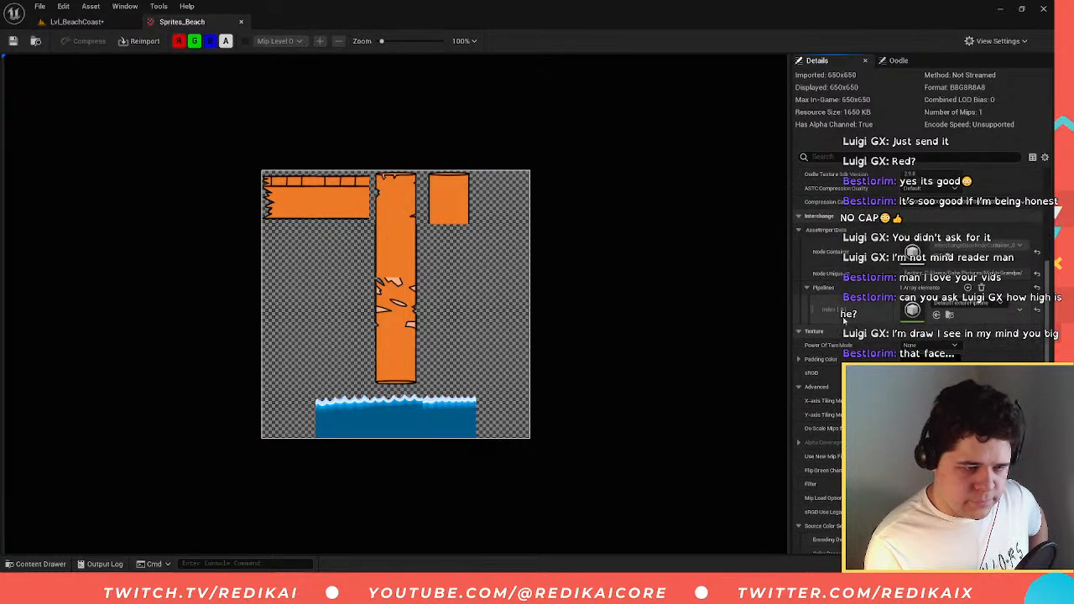
- Open the Water texture from the level's Textures folder and compare it with Sprites_Beach
click(74, 21)
click(252, 402)
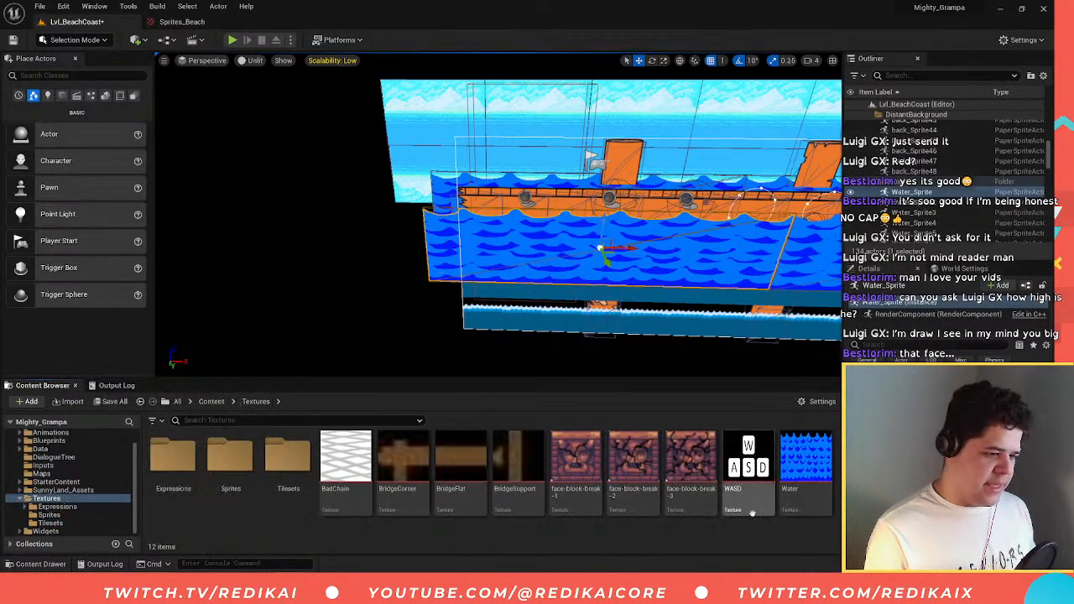
double_click(798, 496)
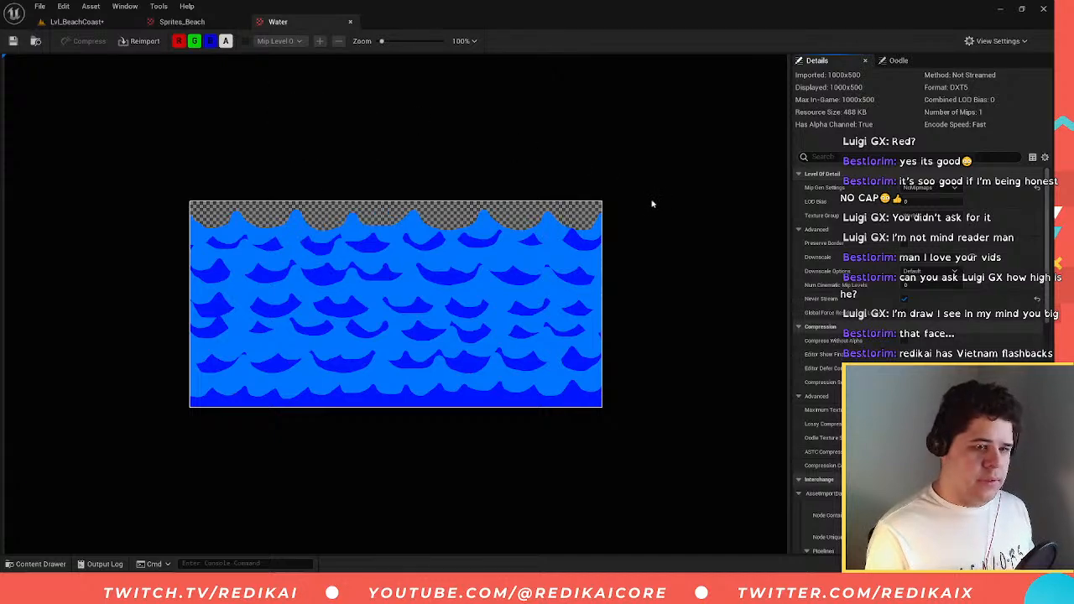
click(182, 22)
click(278, 22)
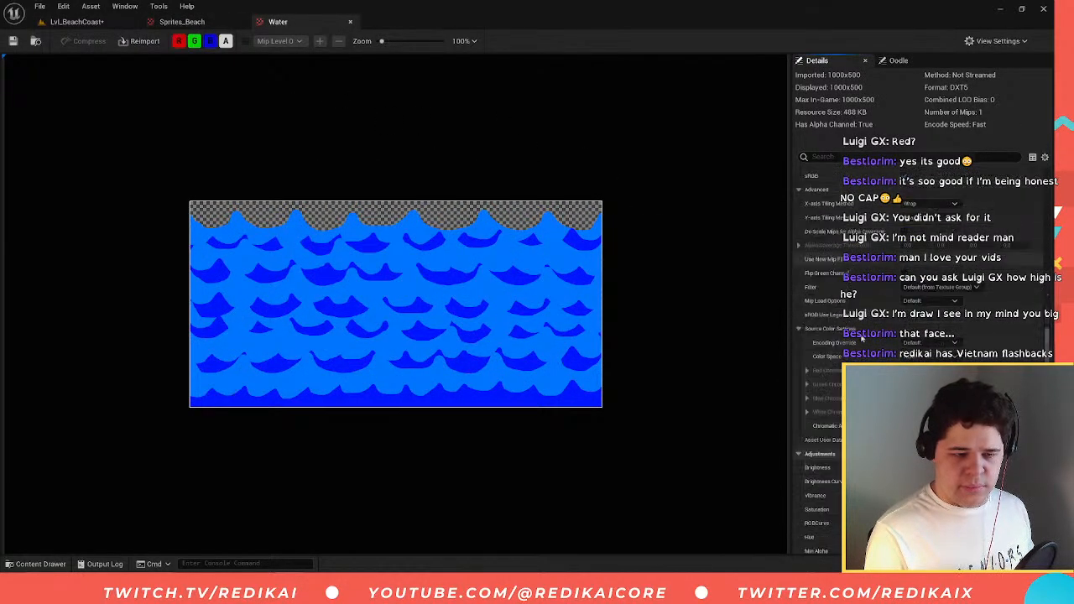
- Examine the Water texture's view options and its properties from level of detail through adjustments and compositing
scroll(970, 252, down, 10)
scroll(966, 252, up, 10)
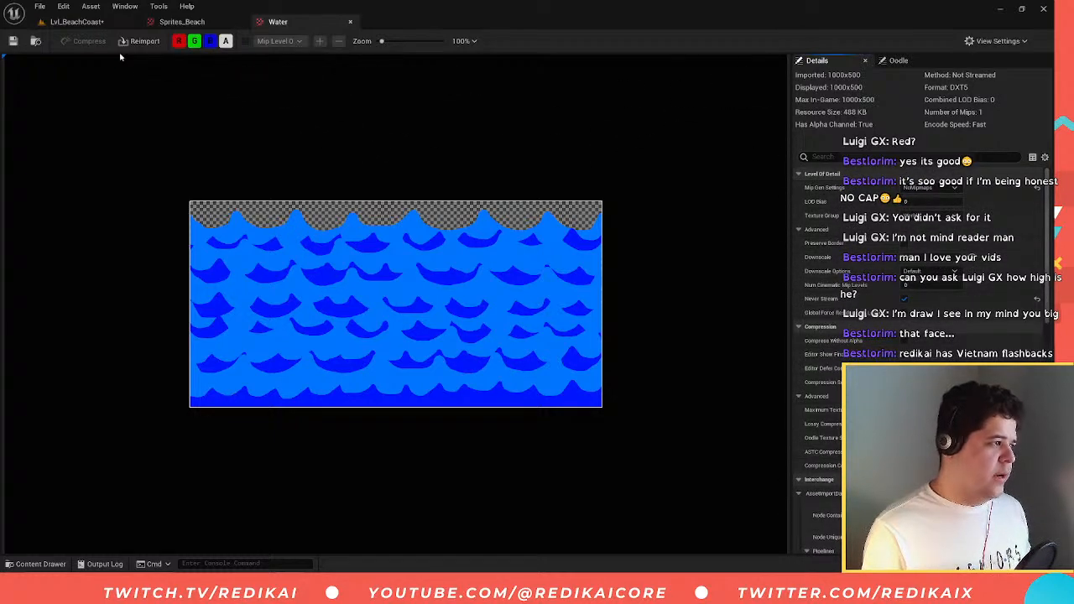
click(992, 41)
click(993, 41)
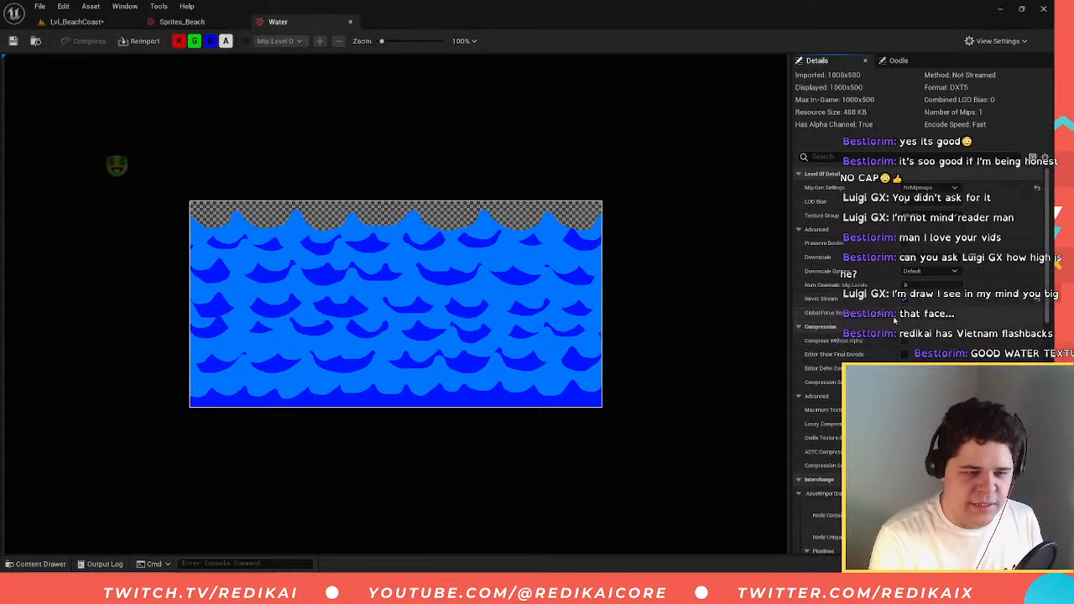
scroll(844, 252, down, 8)
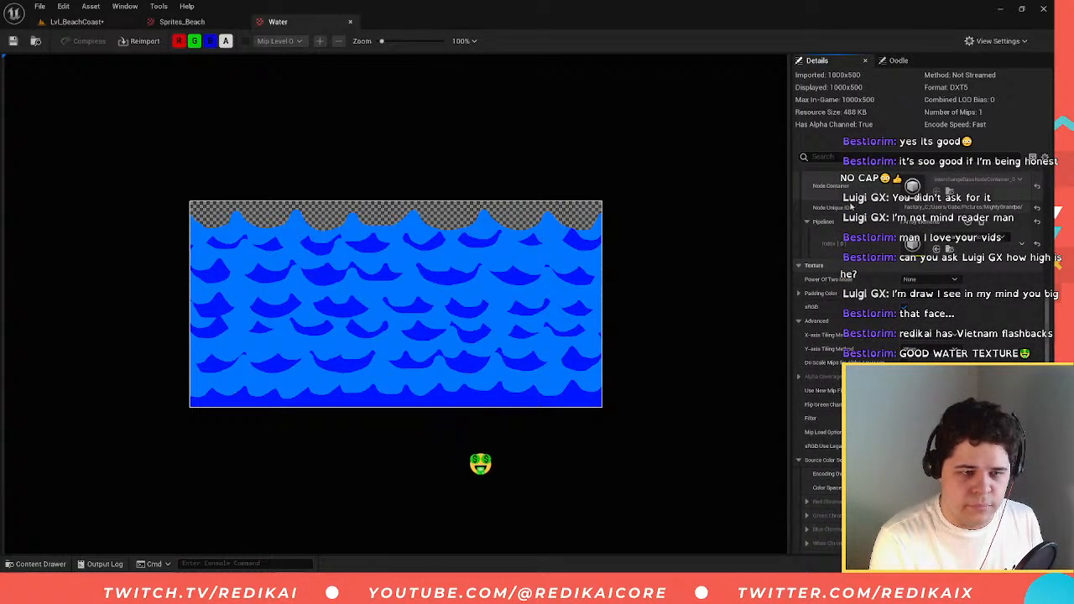
scroll(940, 235, down, 8)
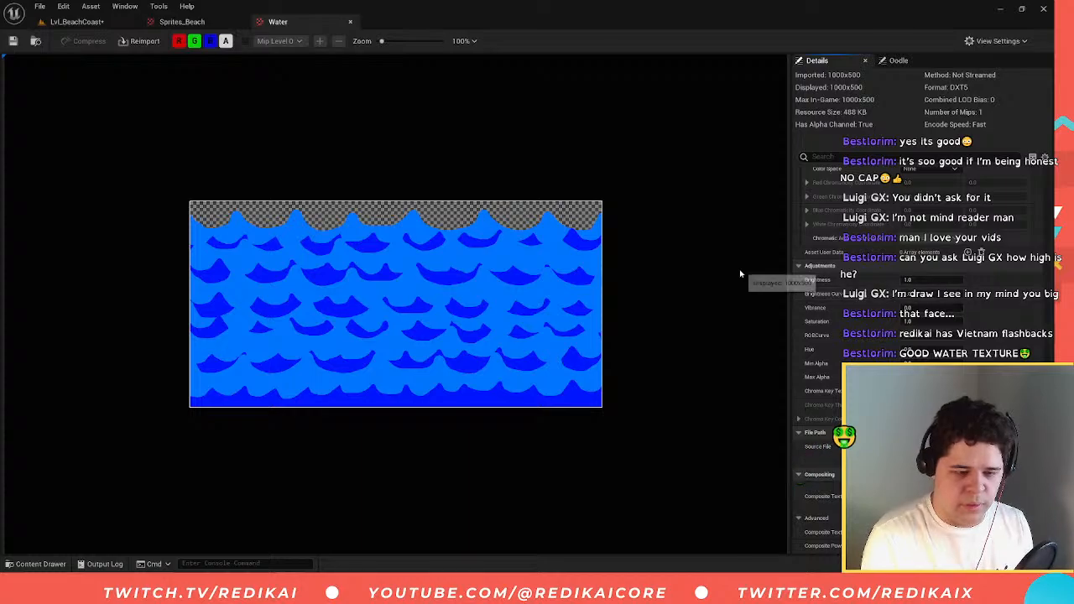
- Return to the Lvl_BeachCoast level and inspect the depth spacing of the water sprites and pier from the side
click(185, 21)
click(76, 21)
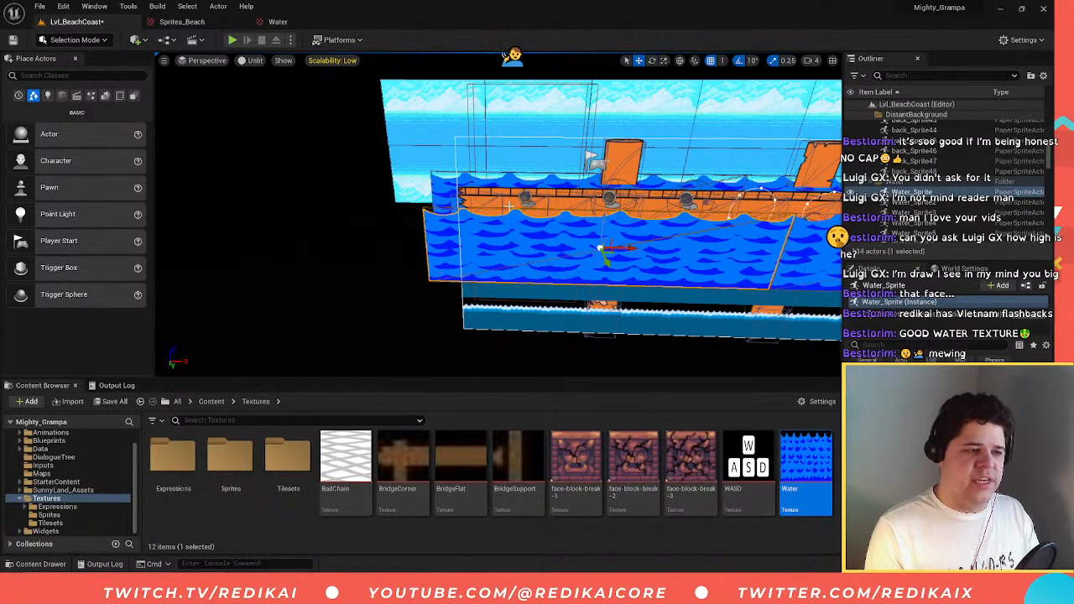
right_drag(655, 243, 622, 243)
right_drag(452, 220, 550, 221)
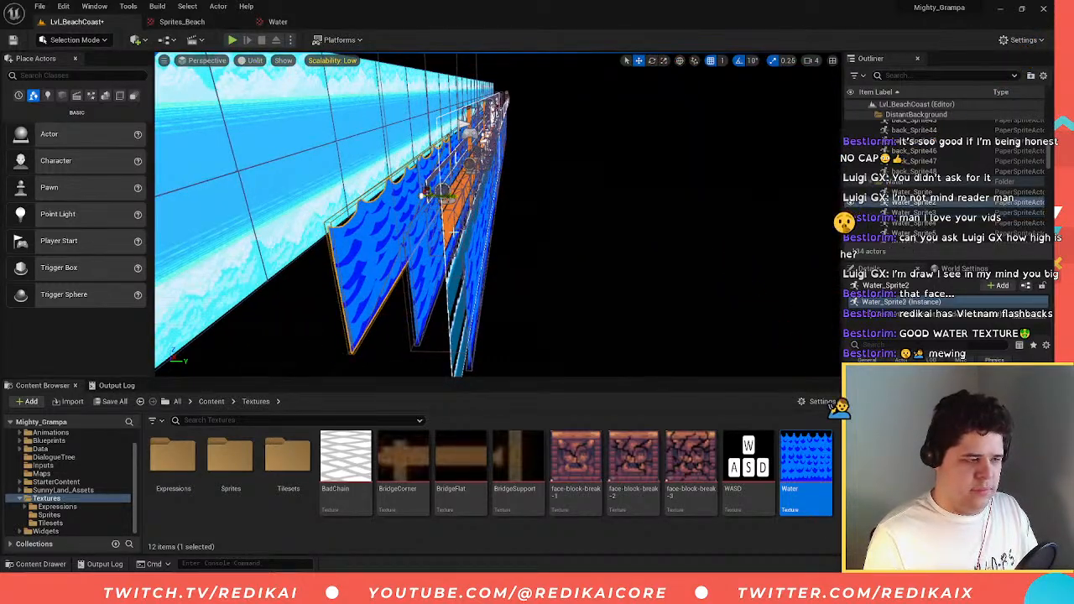
mouse_move(452, 221)
right_down()
mouse_move(486, 221)
mouse_move(472, 221)
right_up()
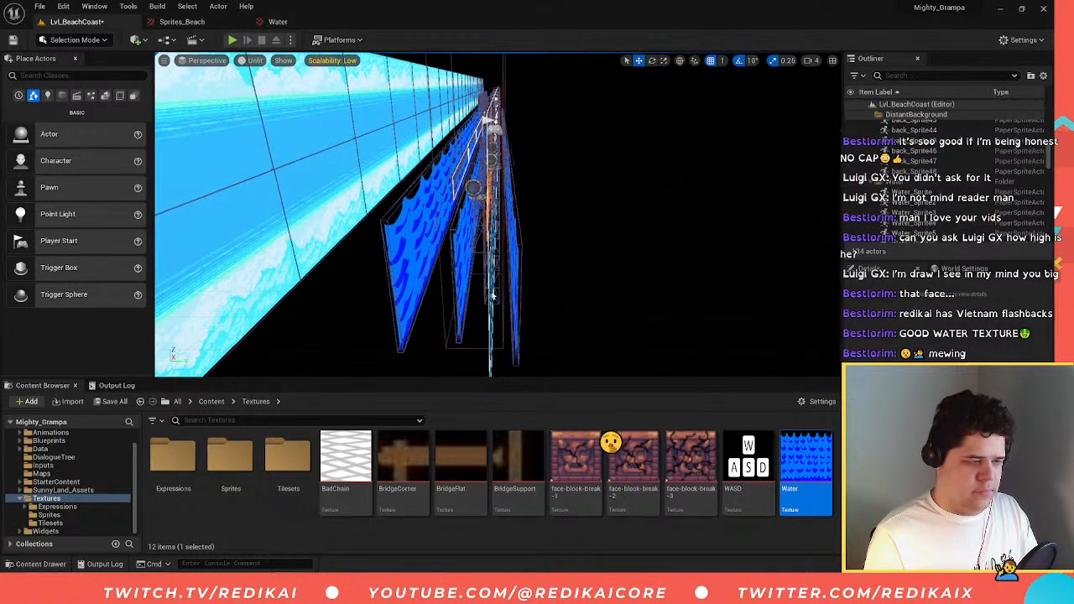
- Select the TM_Beach tile map to check its material choices, and compare its depth with the front Water_Sprite
click(496, 273)
right_drag(495, 273, 273, 275)
click(966, 482)
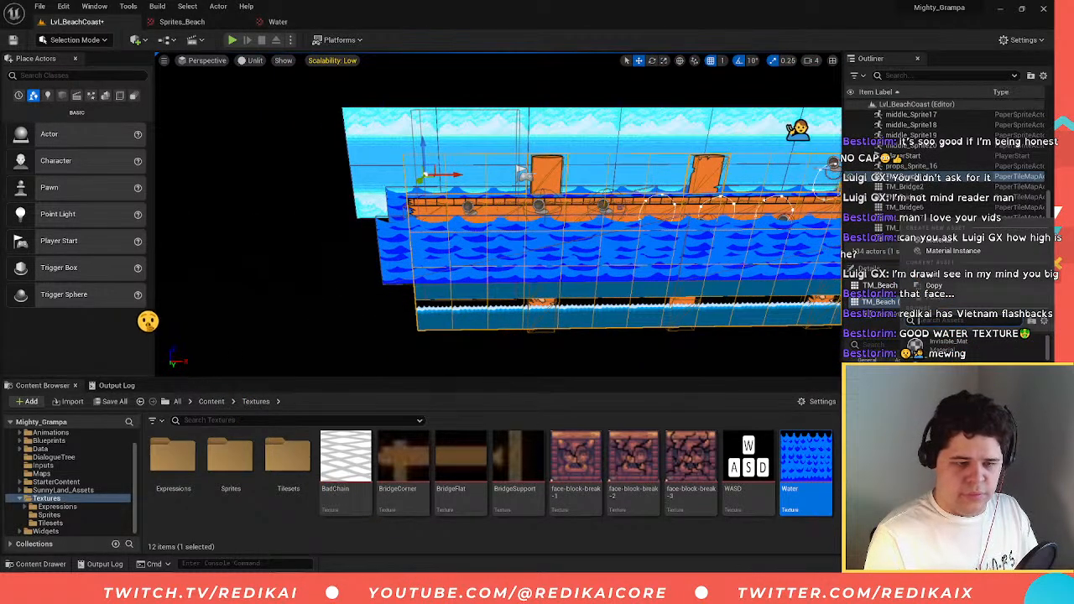
click(466, 272)
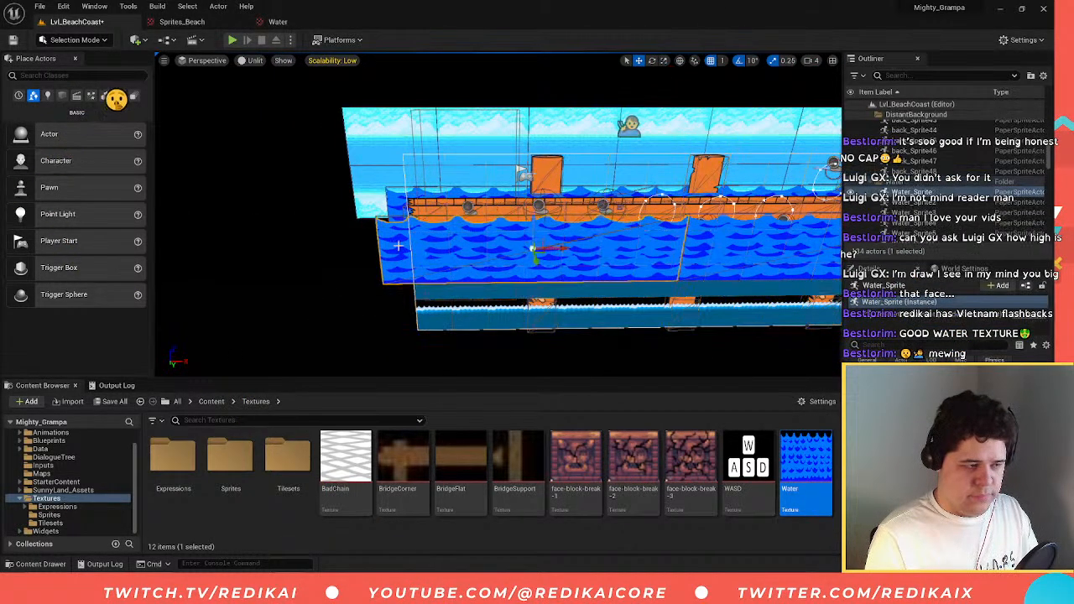
right_drag(466, 272, 520, 266)
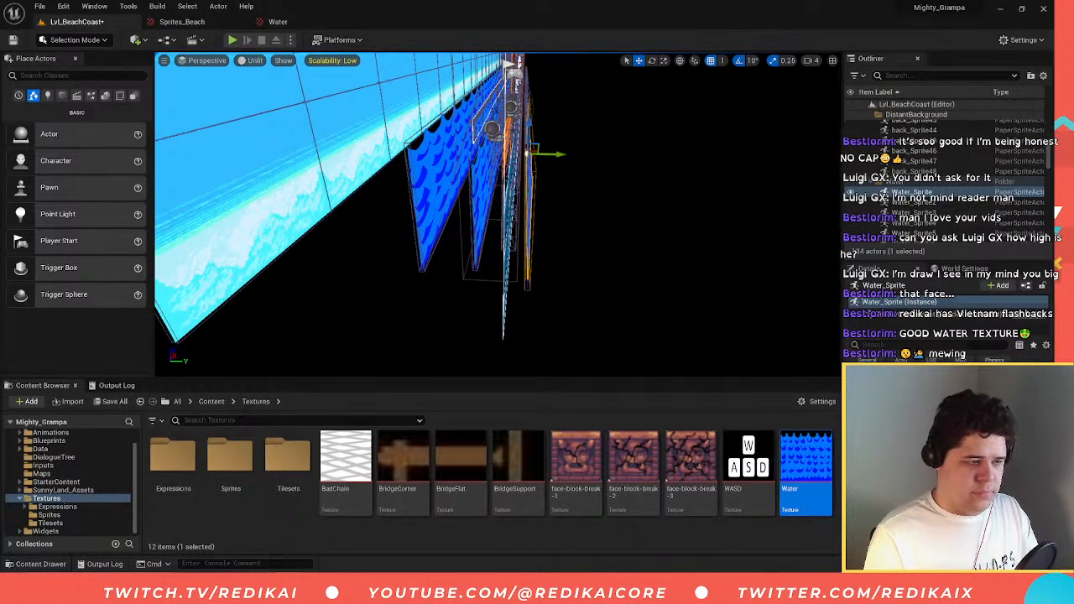
- Search the TM_Beach tile map's material choices for "masked" and "unlit", and cancel creating a new material
click(503, 244)
click(966, 503)
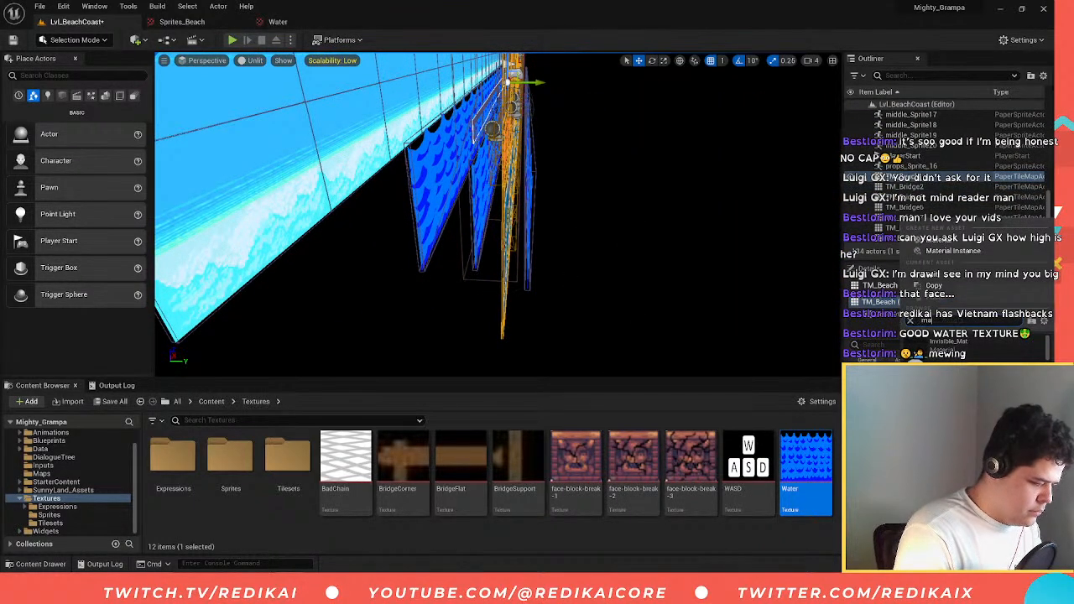
text(masked)
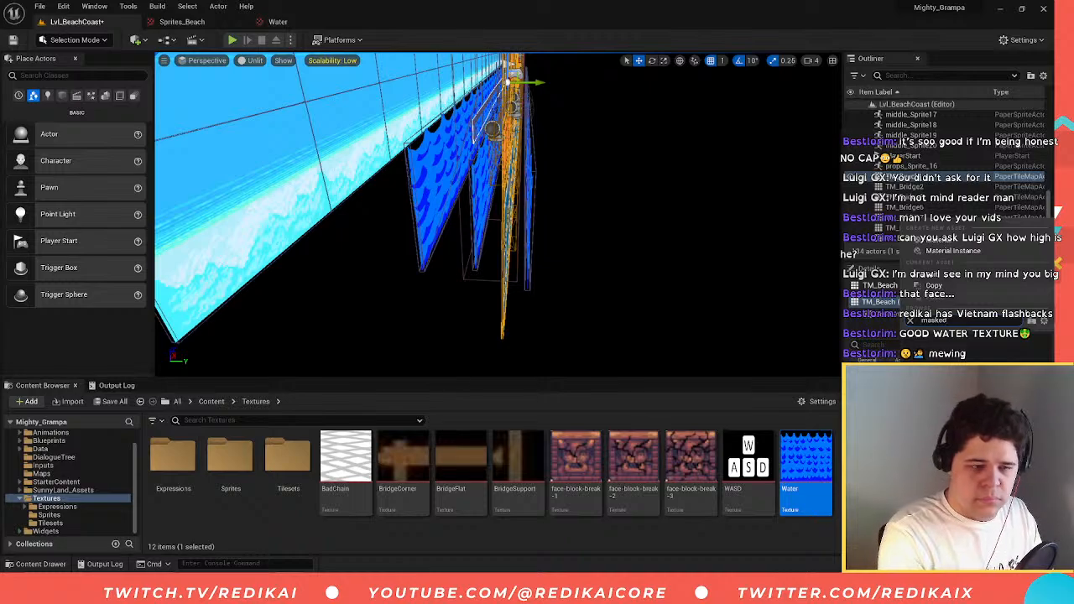
key(BackSpace)
text(unlit)
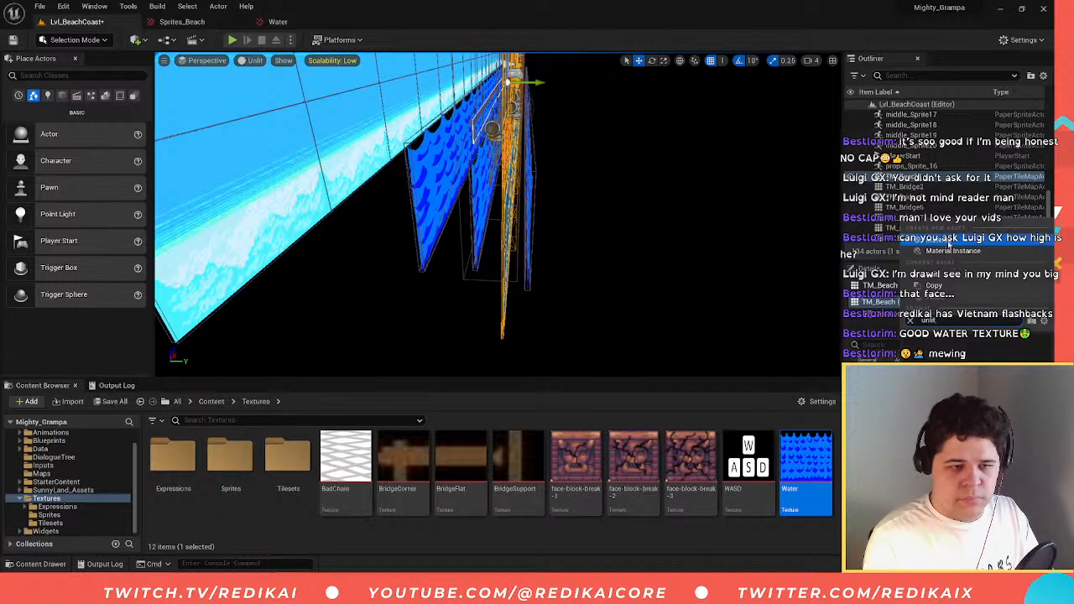
click(950, 243)
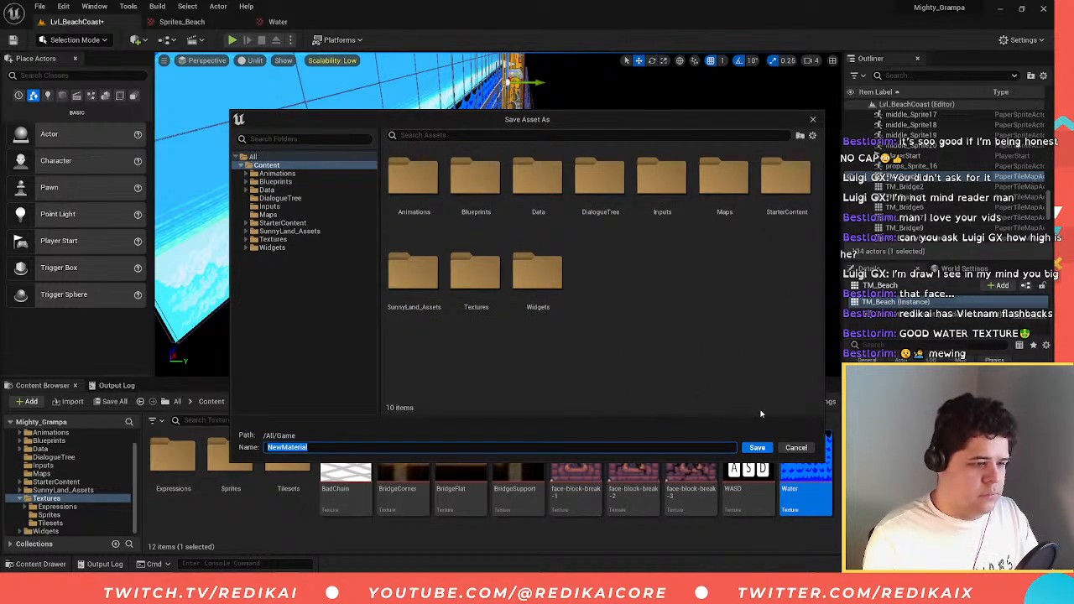
click(794, 447)
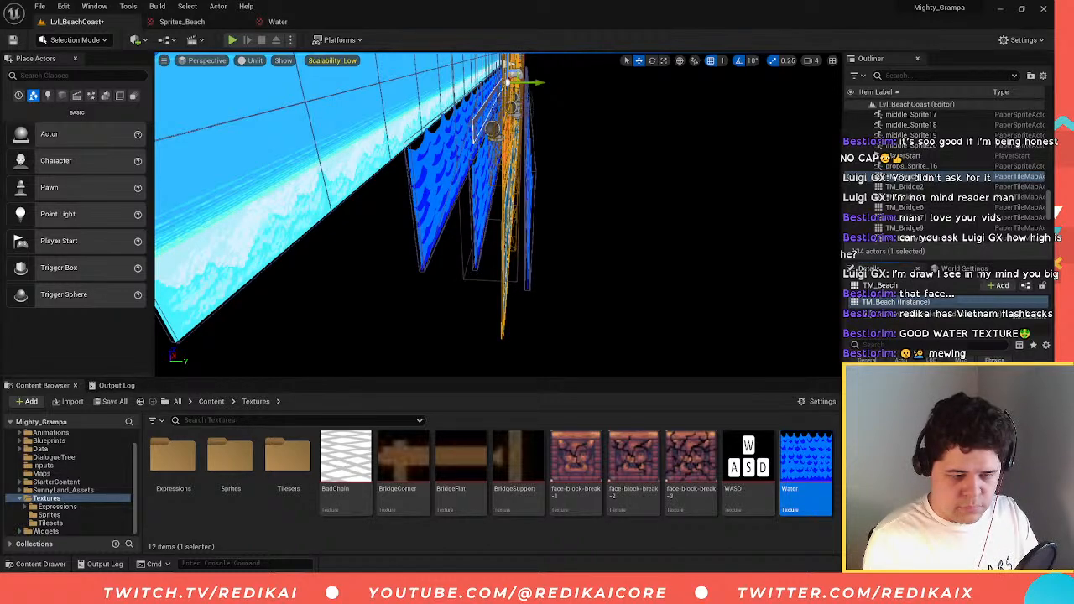
- Locate MaskedUnlitSpriteMaterial among the sprite materials in the Paper2D Content folder and copy its reference
click(965, 471)
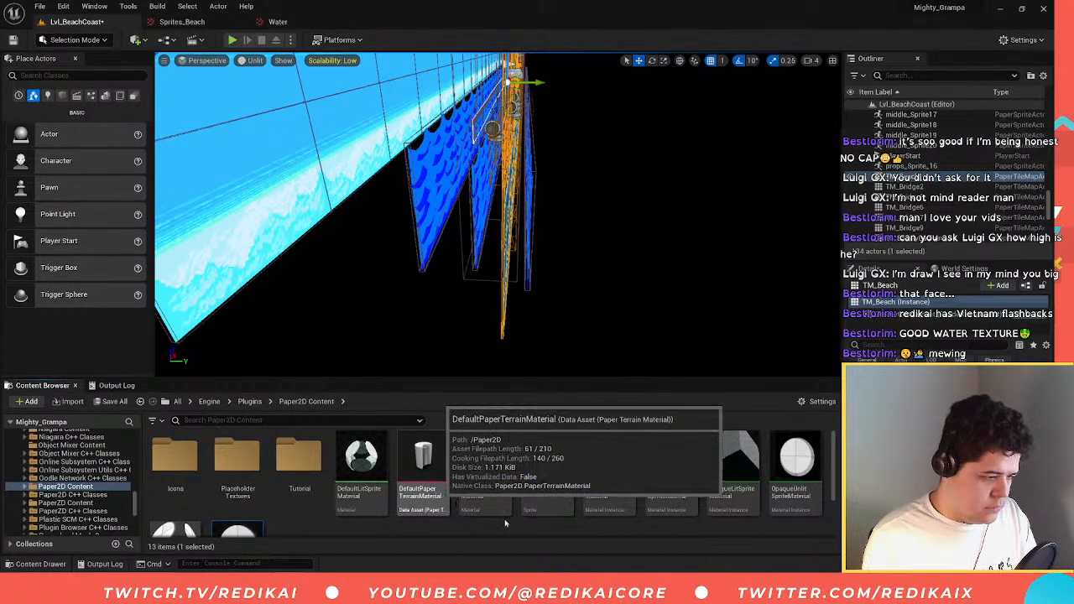
scroll(478, 519, down, 3)
scroll(470, 518, up, 3)
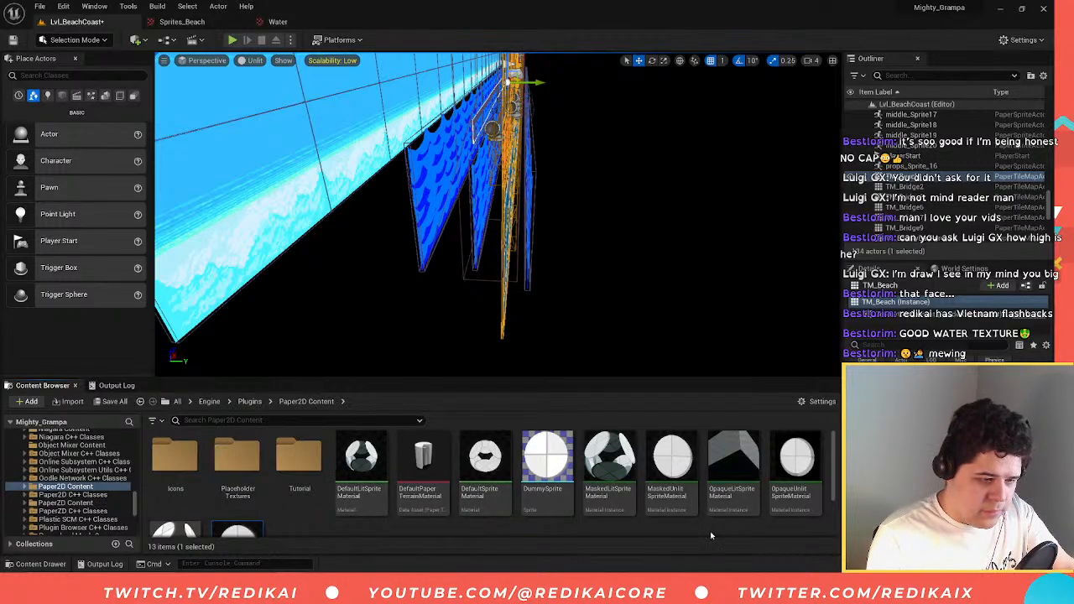
scroll(249, 504, down, 3)
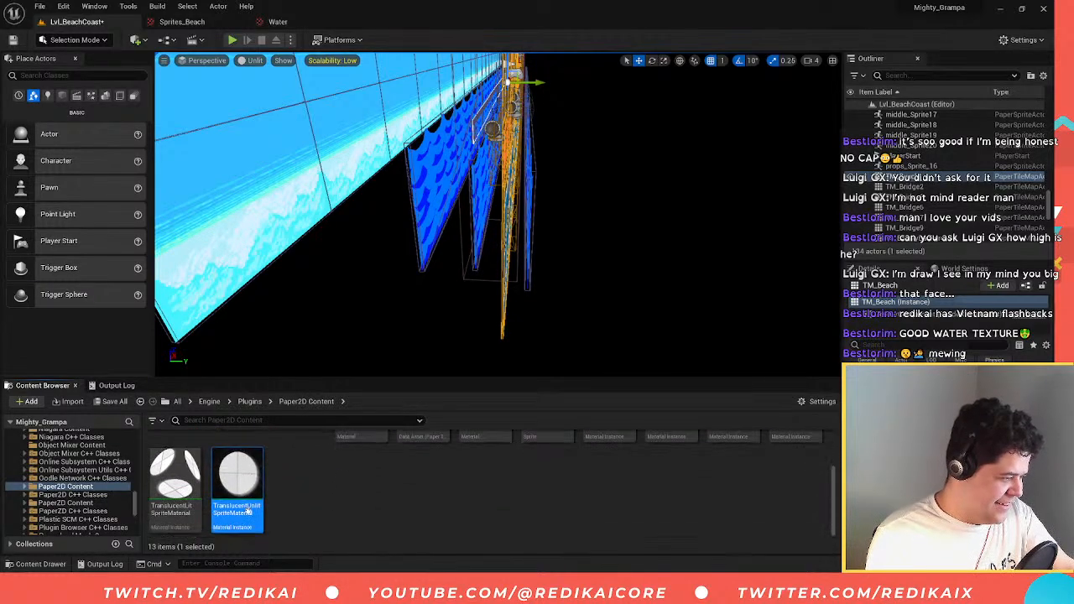
scroll(249, 512, up, 3)
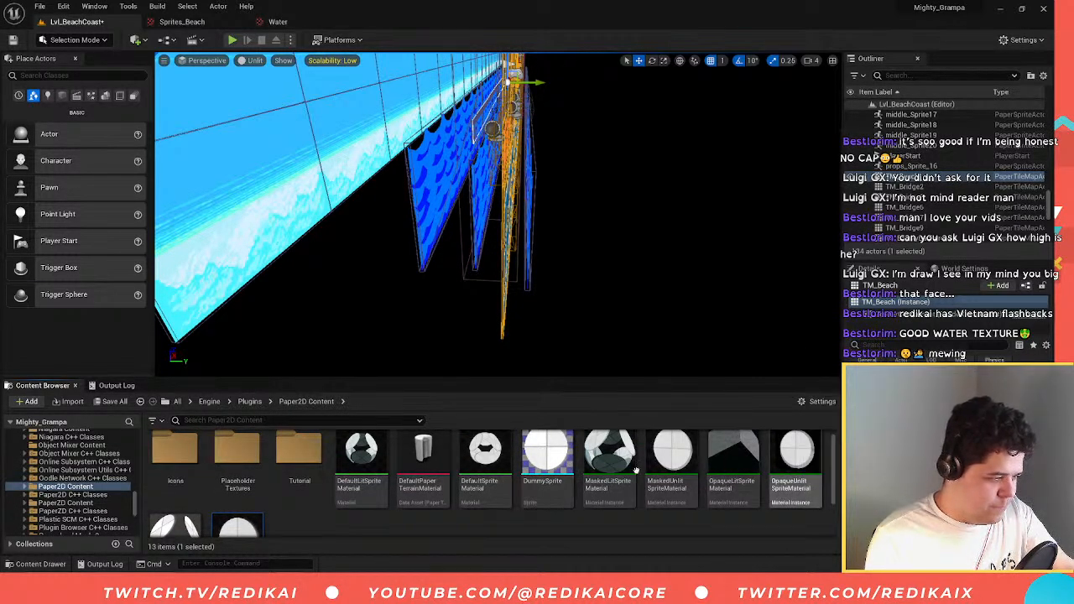
scroll(500, 481, up, 1)
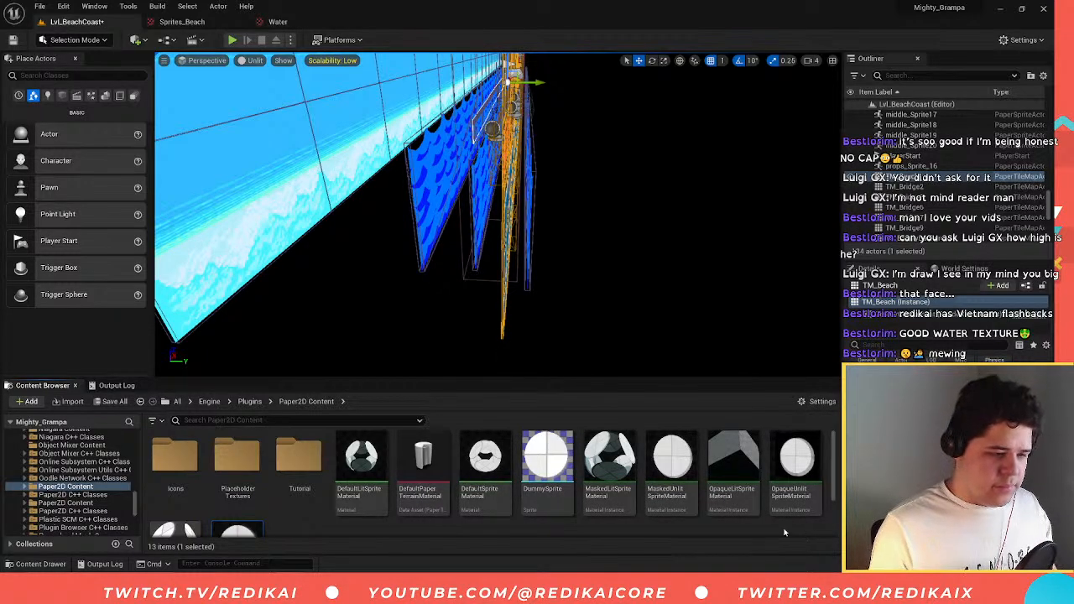
click(672, 463)
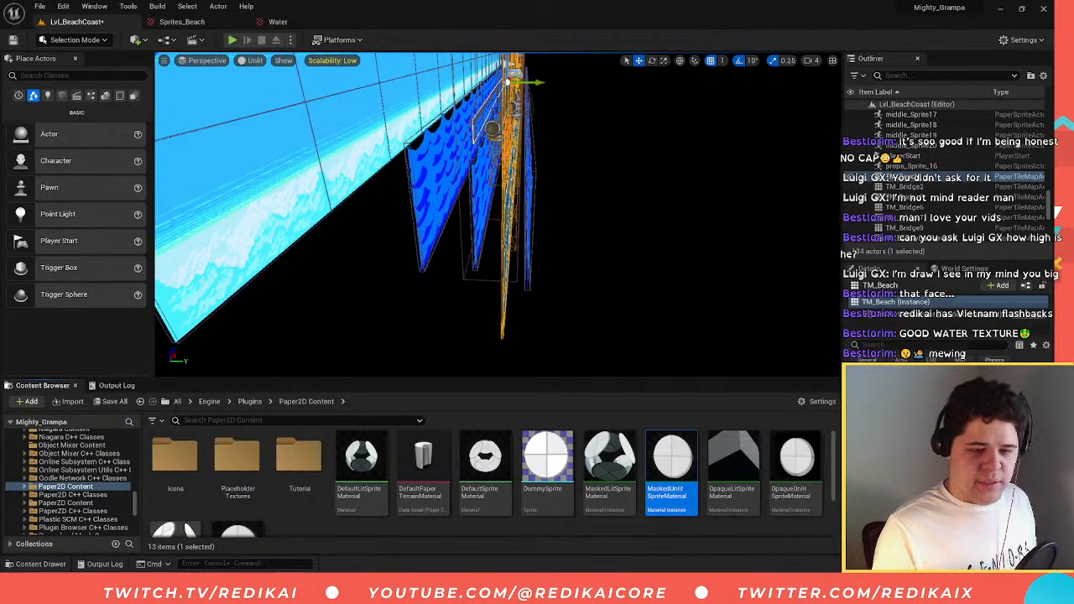
right_click(676, 492)
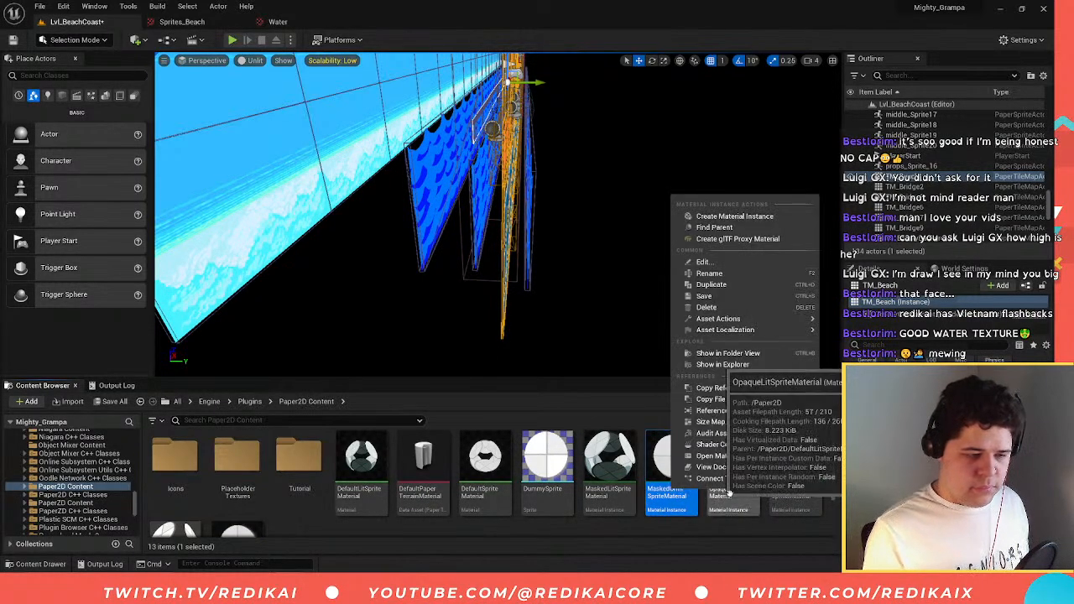
click(651, 499)
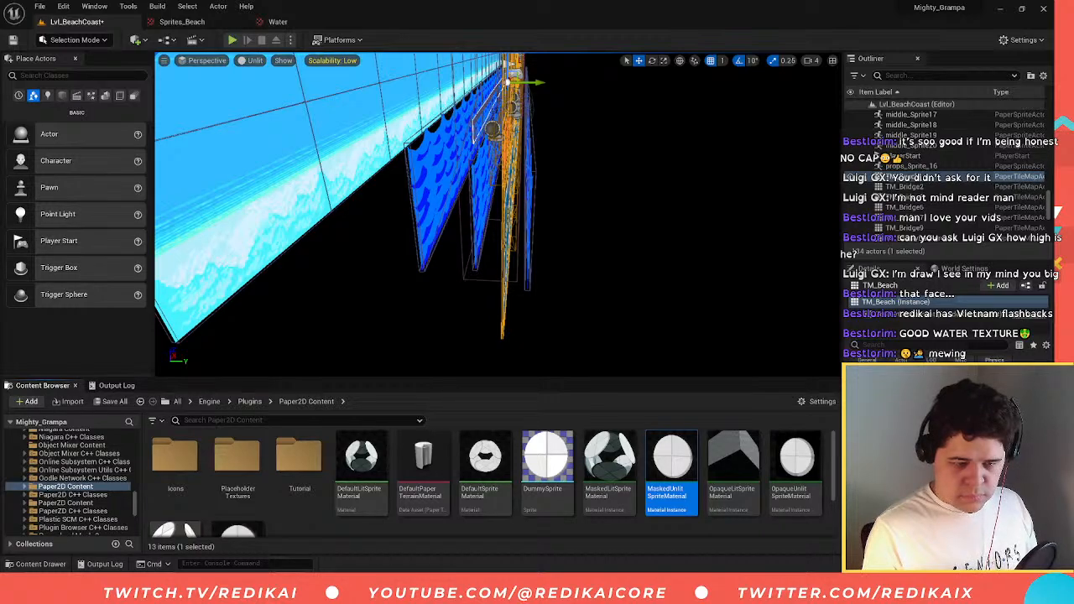
- Assign MaskedUnlitSpriteMaterial as the TM_Beach tile map's material and check the pier from the front
click(982, 460)
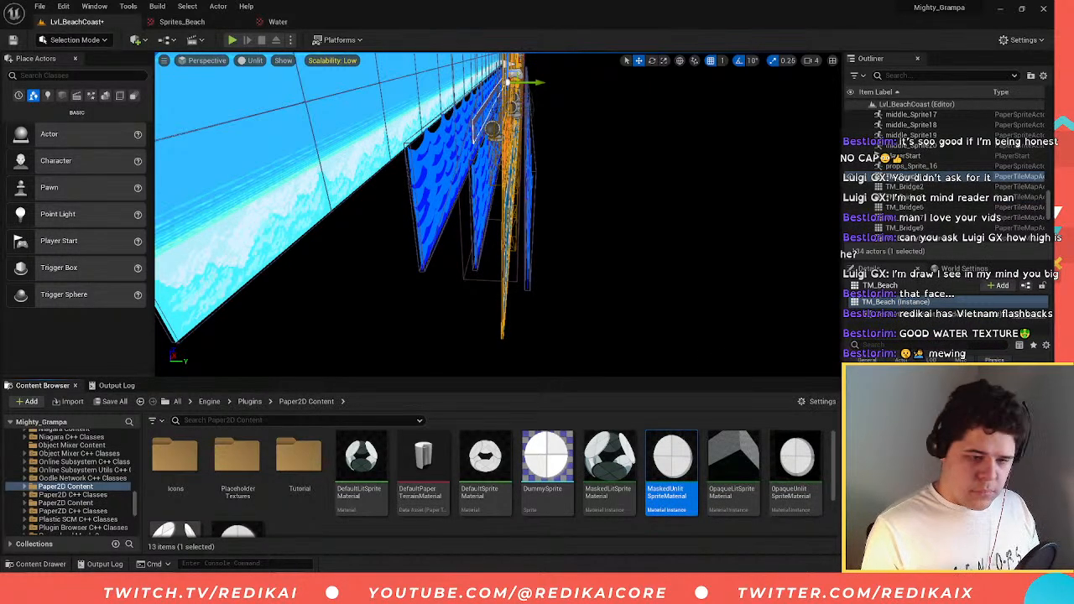
click(969, 303)
key(ctrl+v)
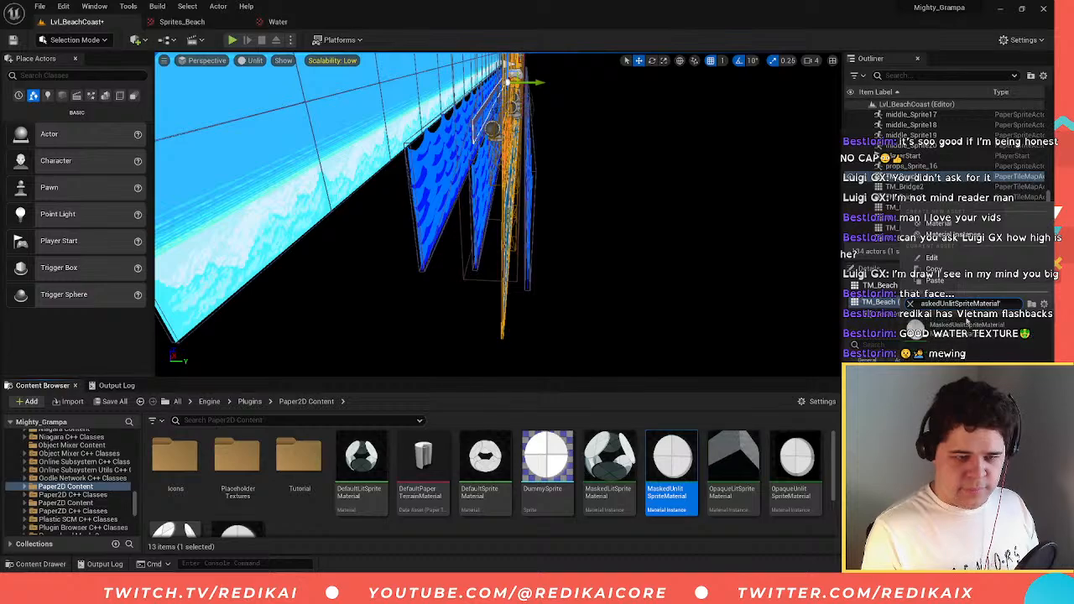
click(967, 328)
right_drag(566, 299, 403, 293)
key(s)
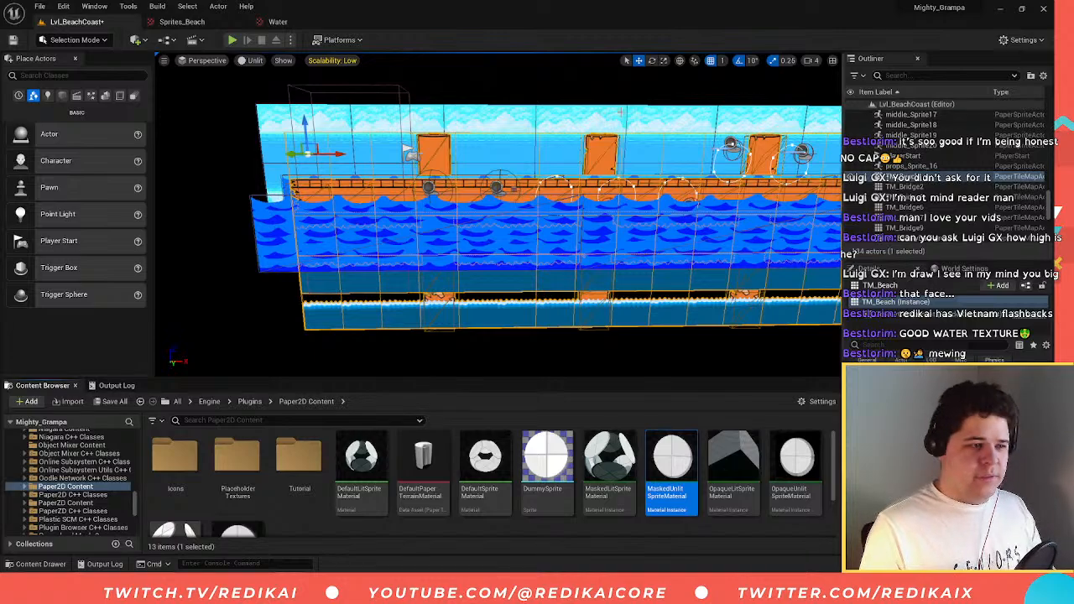
- Delete Water_Sprite and the two water sprites behind it at the near end of the pier
right_drag(551, 178, 593, 246)
click(593, 245)
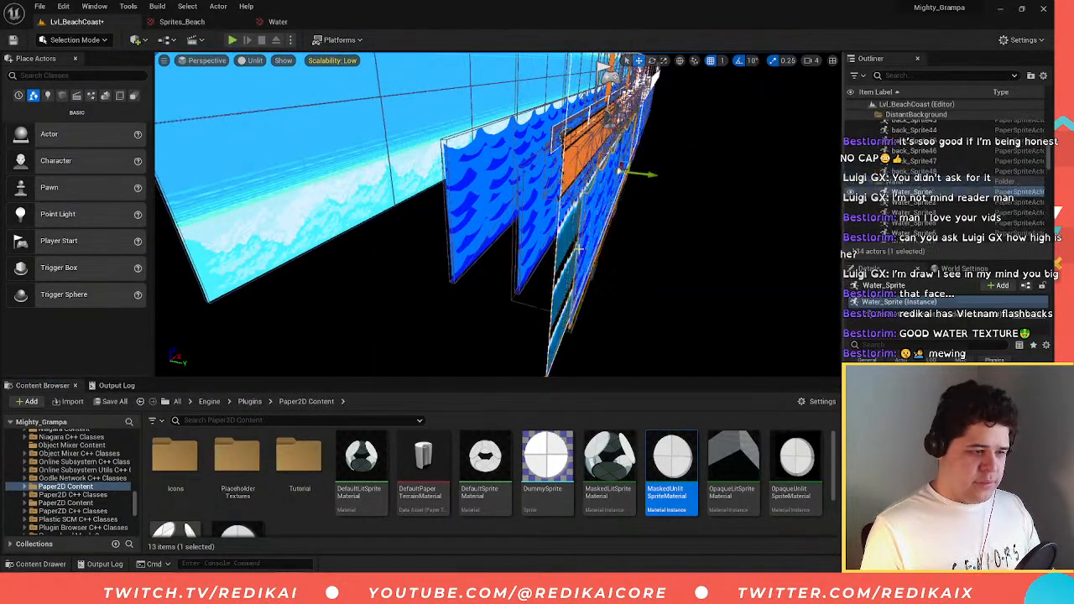
key(Delete)
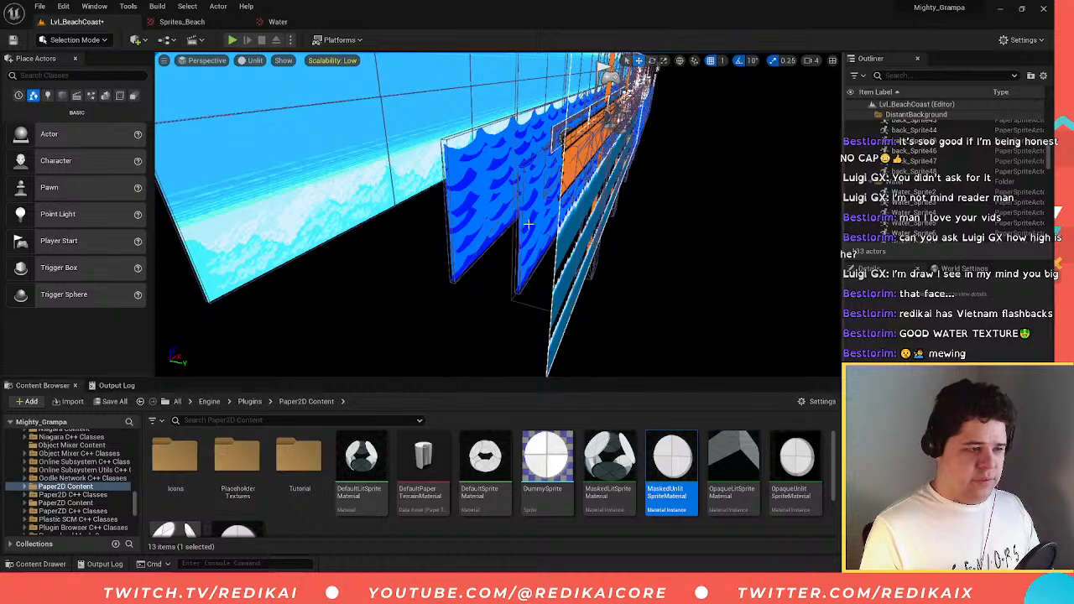
click(530, 221)
key(Delete)
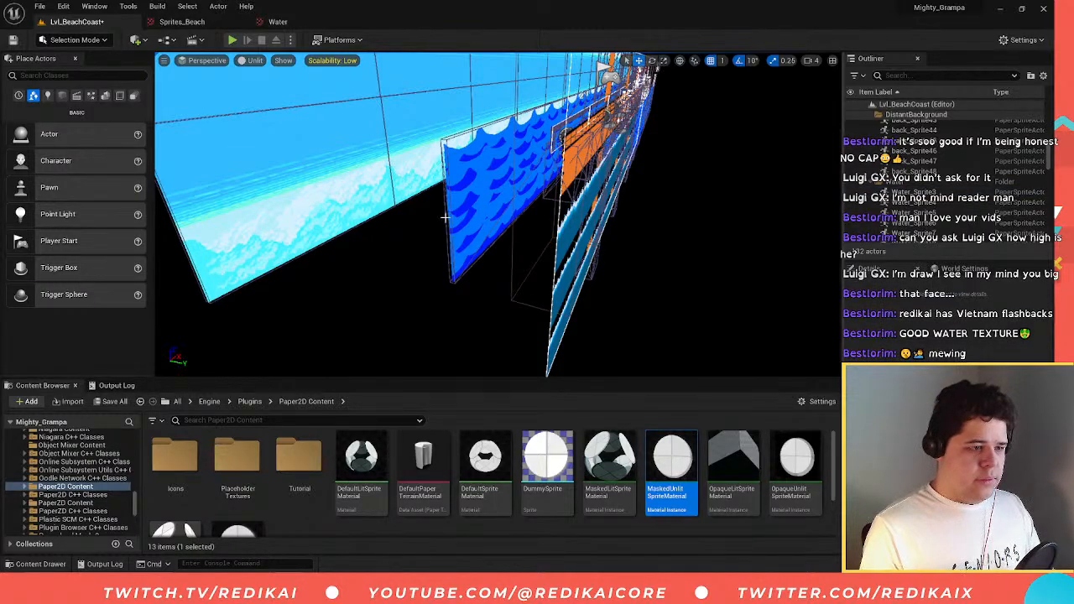
click(491, 213)
key(Delete)
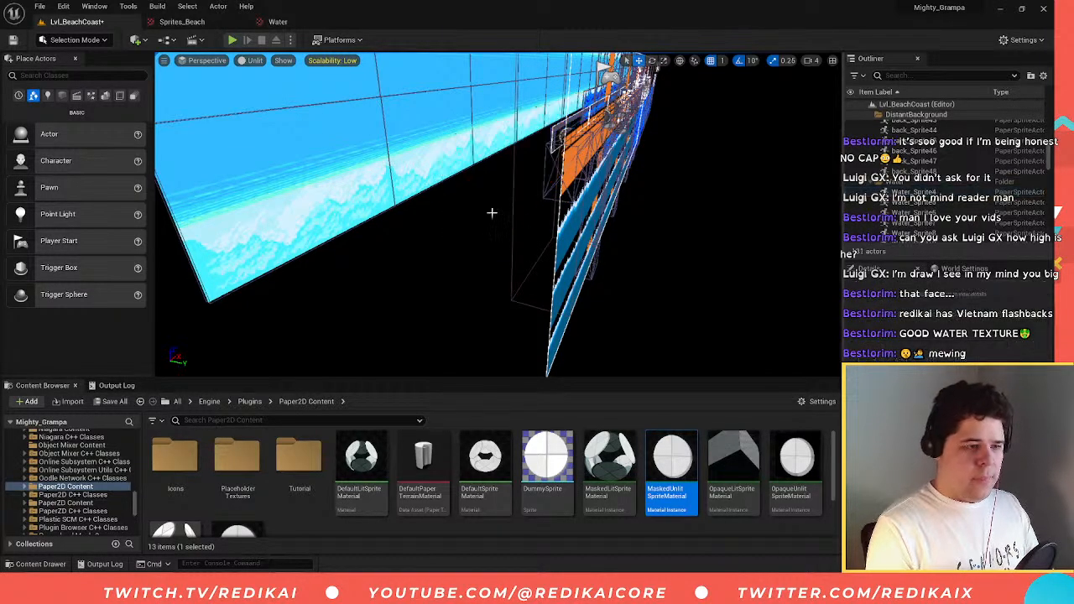
- Delete two more blue water sprites overlapping the middle of the pier
right_drag(492, 213, 608, 197)
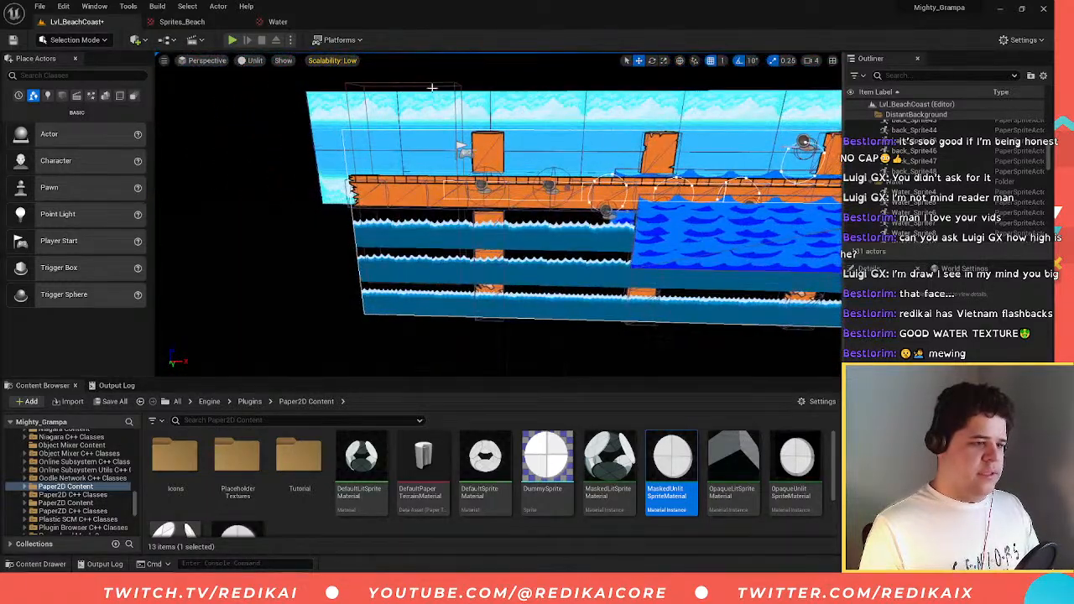
click(700, 236)
key(Delete)
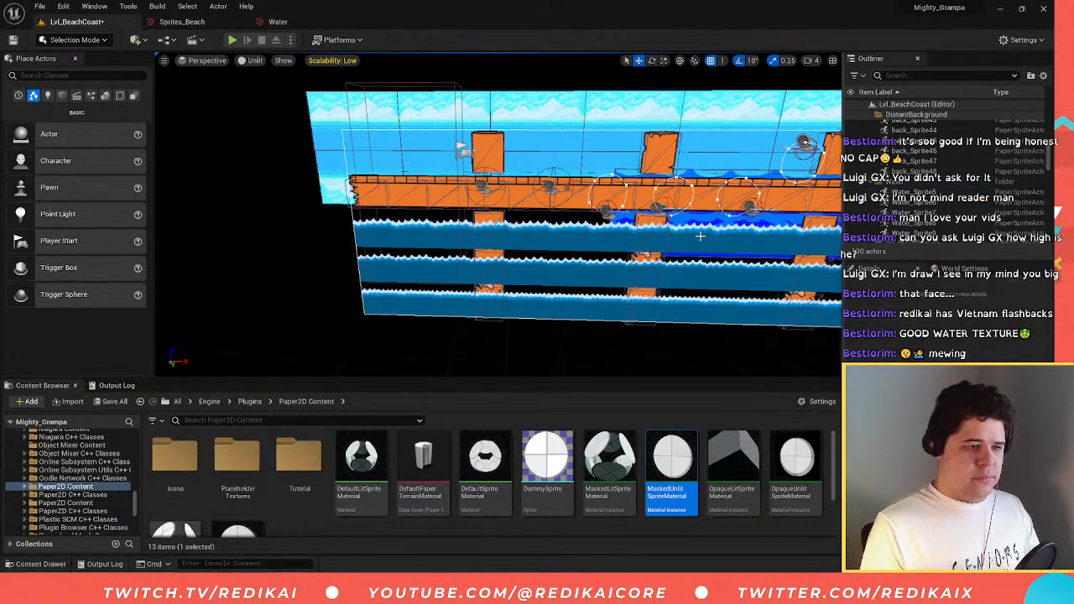
click(700, 220)
key(Delete)
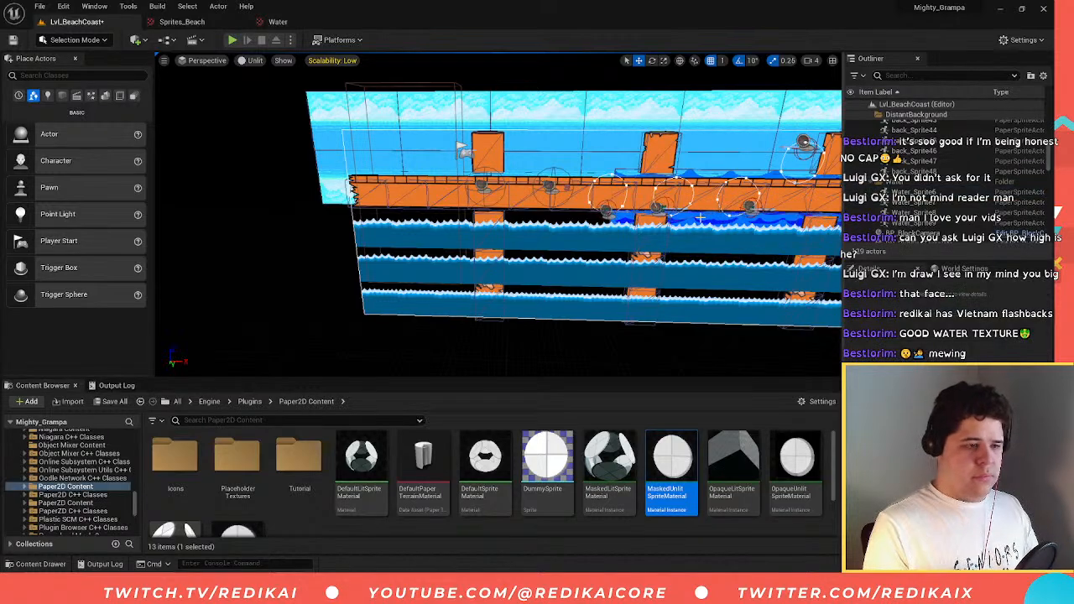
- Delete the remaining blue water sprites farther along the pier, including Water_Sprite8
key(w)
right_drag(700, 220, 437, 237)
key(w)
key(s)
key(d)
key(s)
click(640, 210)
key(Delete)
key(w)
click(442, 219)
click(437, 237)
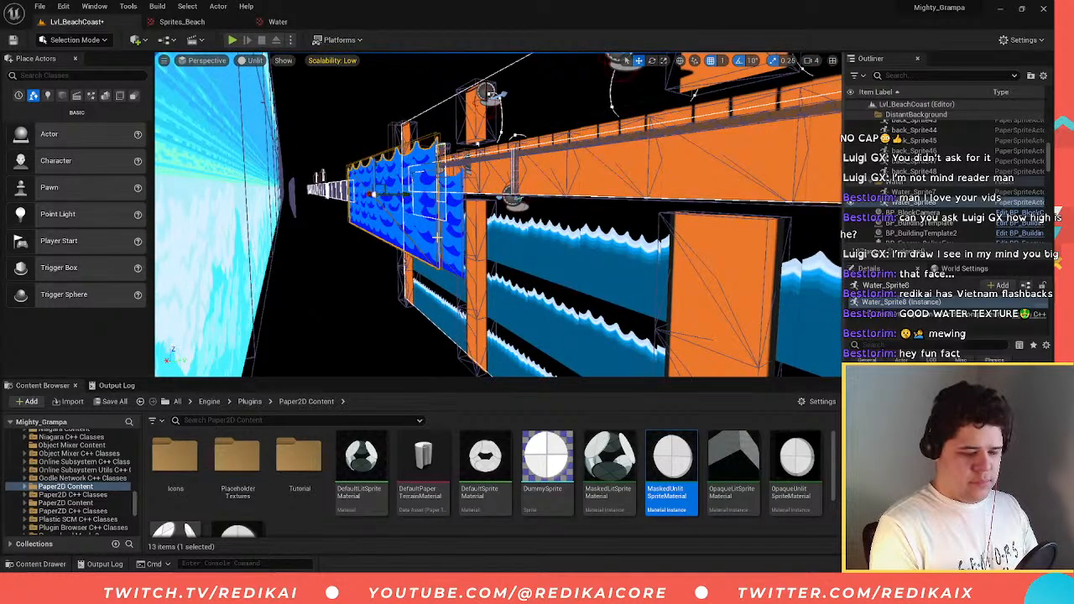
key(Delete)
click(437, 237)
key(Delete)
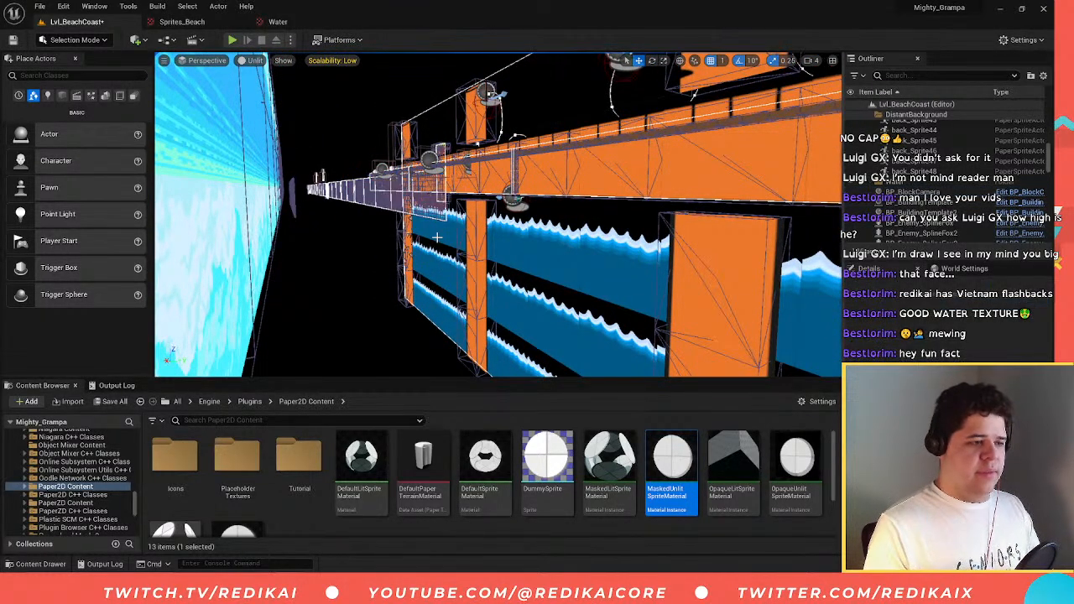
right_drag(437, 237, 409, 241)
key(s)
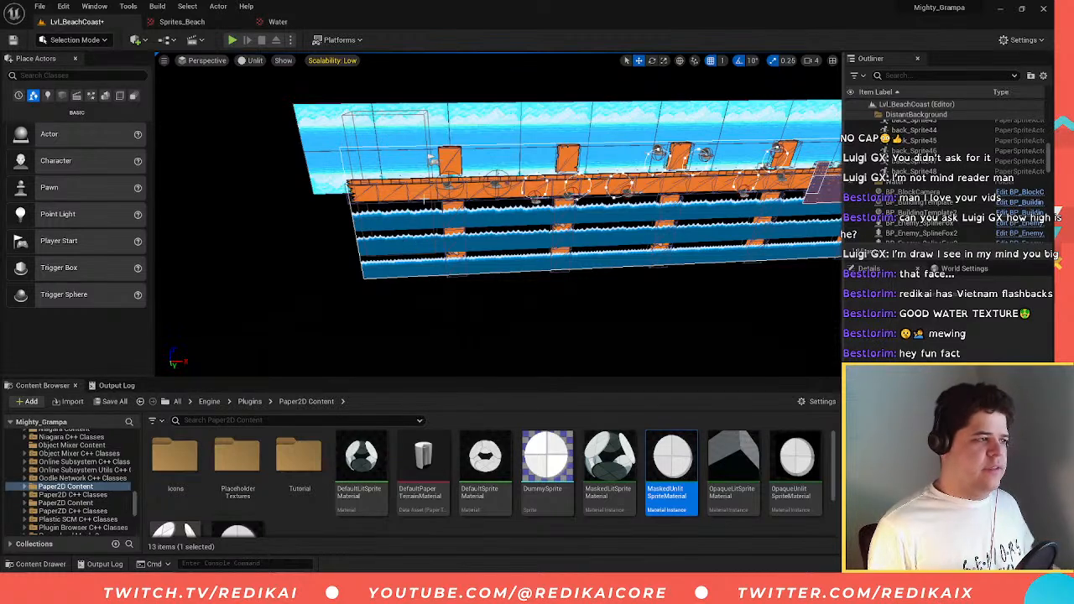
- Examine the Sprites_Beach texture's artwork and return to the Lvl_BeachCoast level
click(280, 22)
click(182, 22)
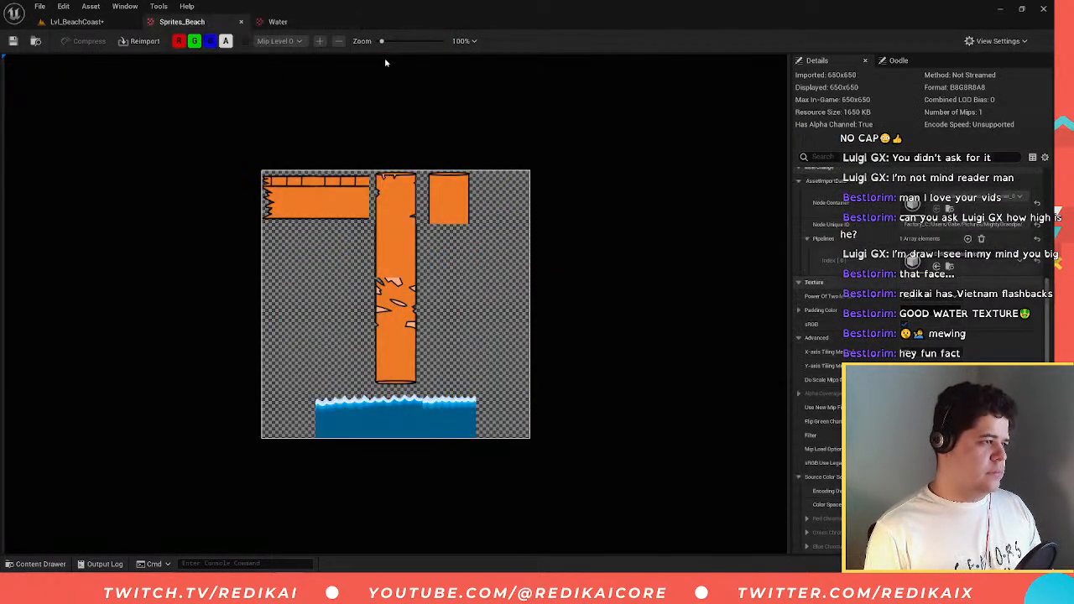
click(76, 22)
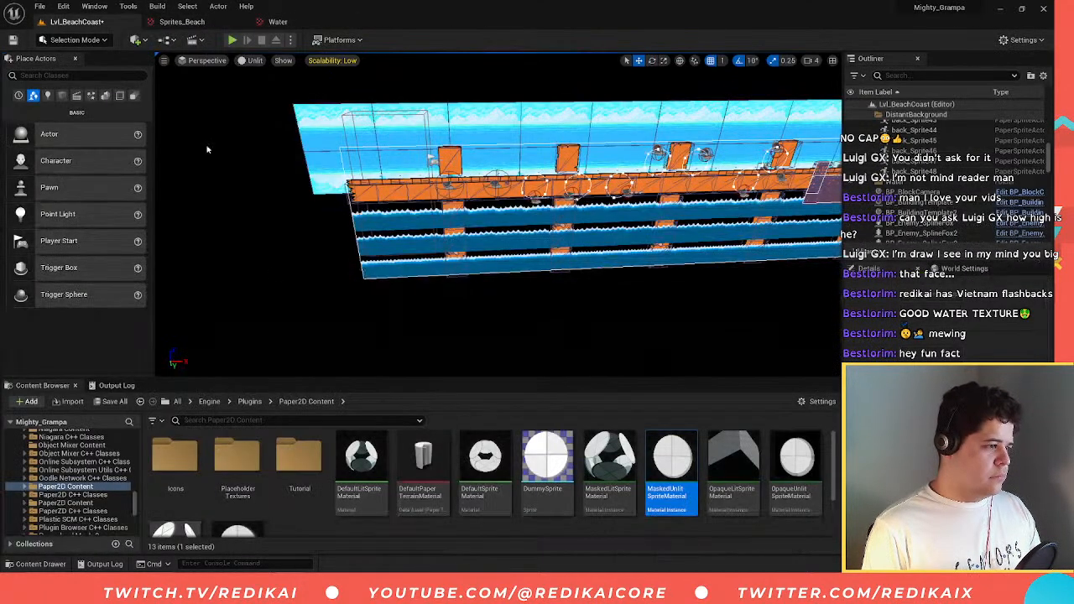
- Open the TM_Beach tile map for editing from the Textures/Tilesets folder
scroll(117, 491, up, 10)
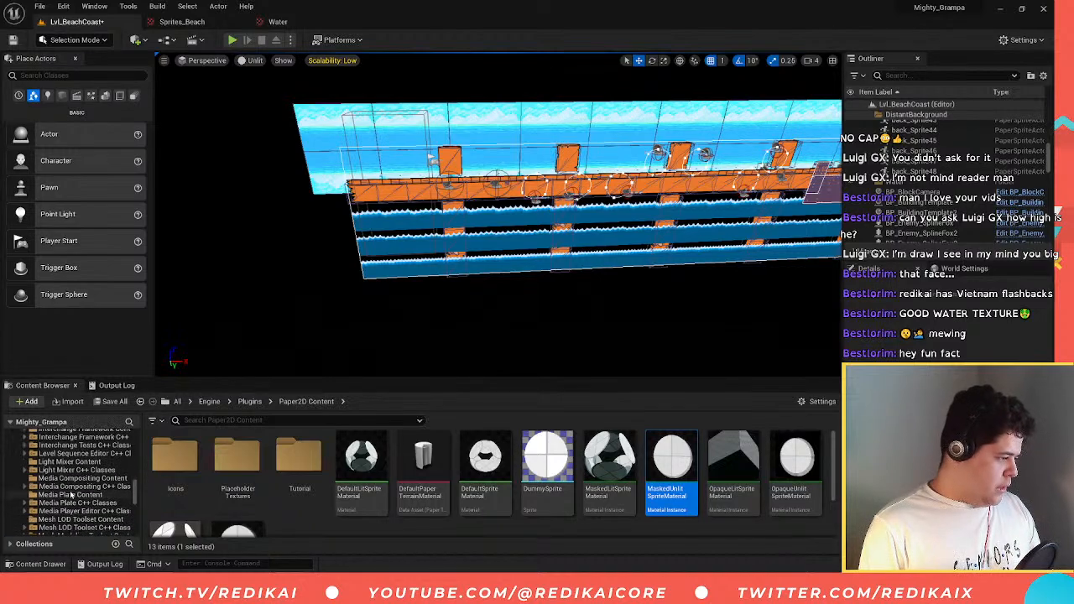
drag(135, 493, 148, 450)
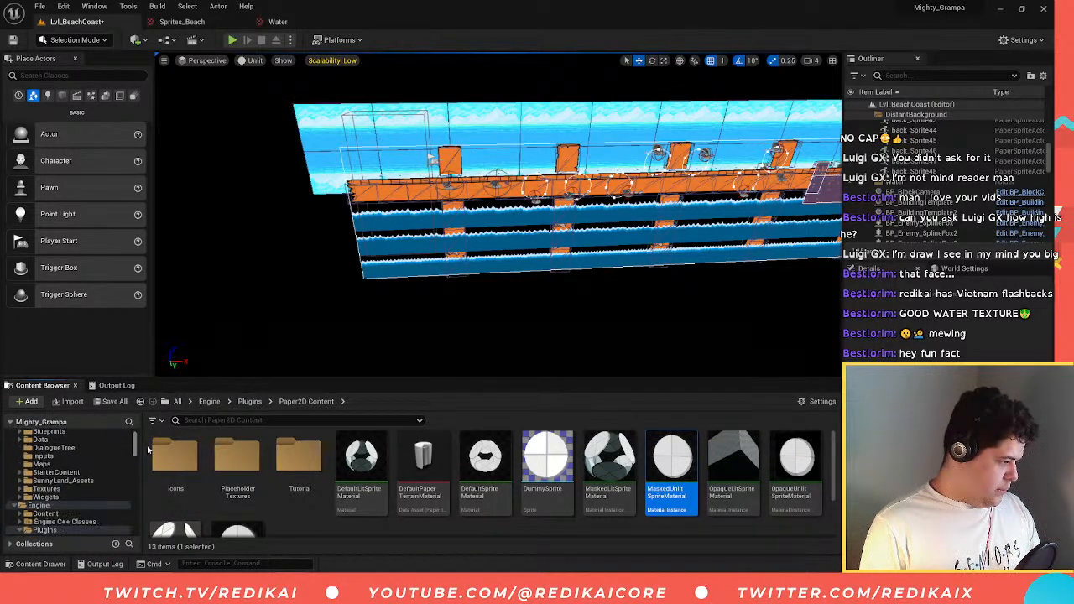
click(15, 507)
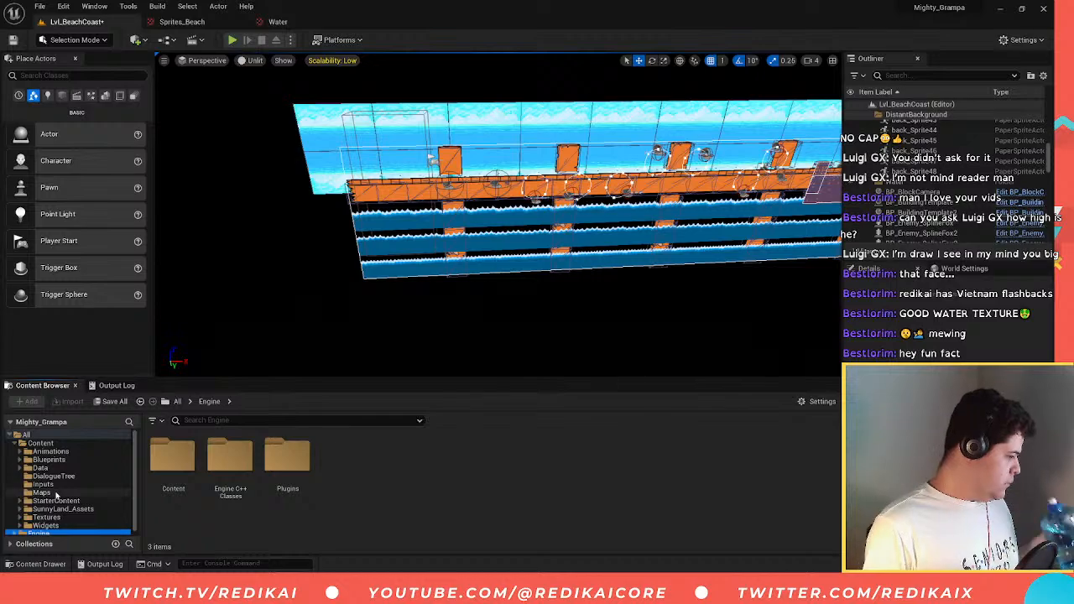
click(42, 493)
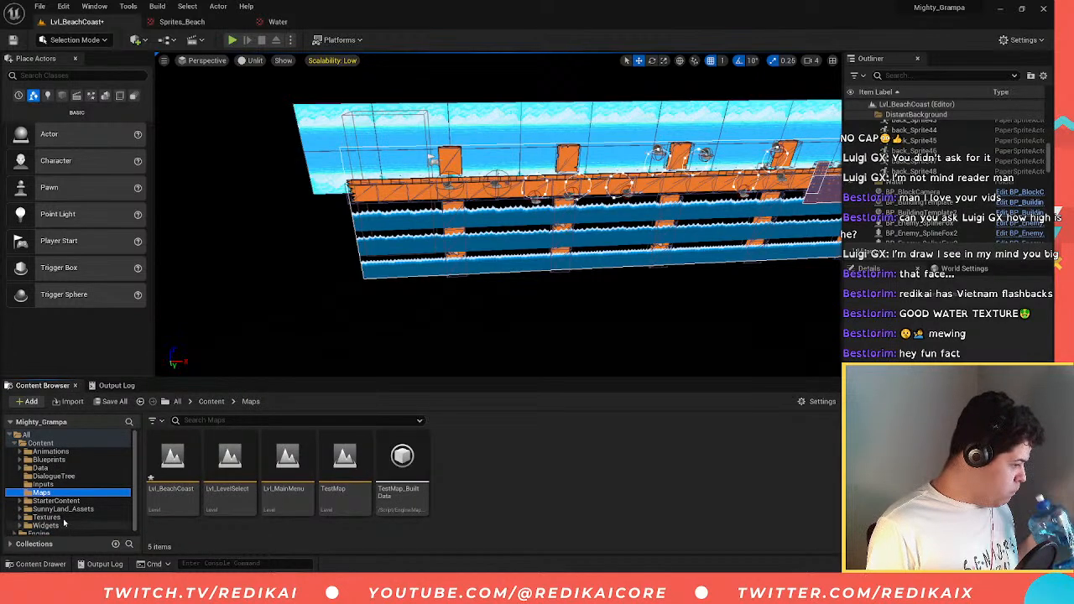
click(49, 518)
double_click(288, 482)
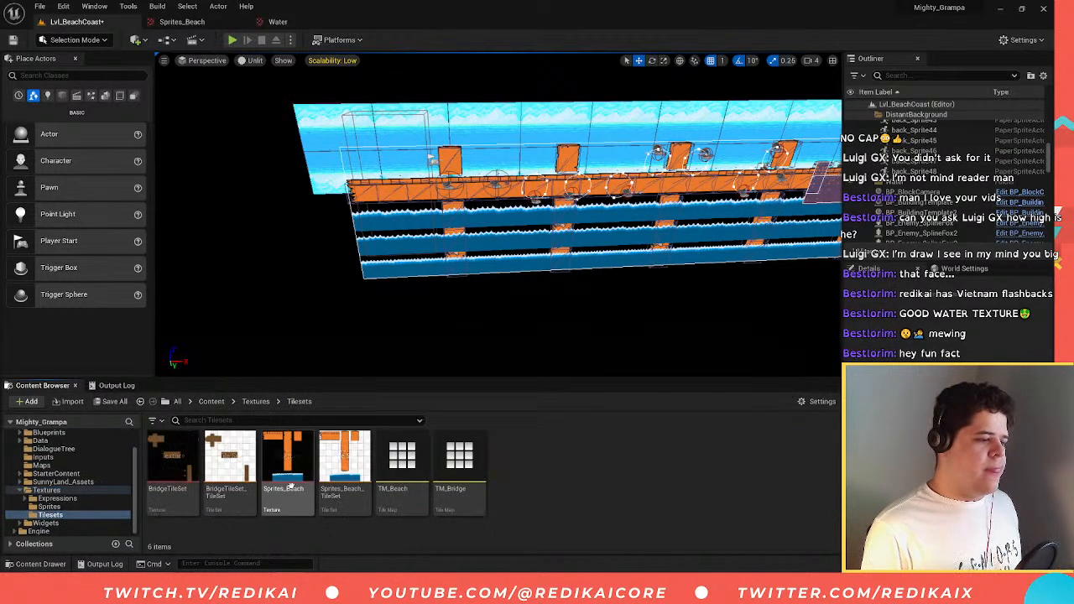
double_click(399, 470)
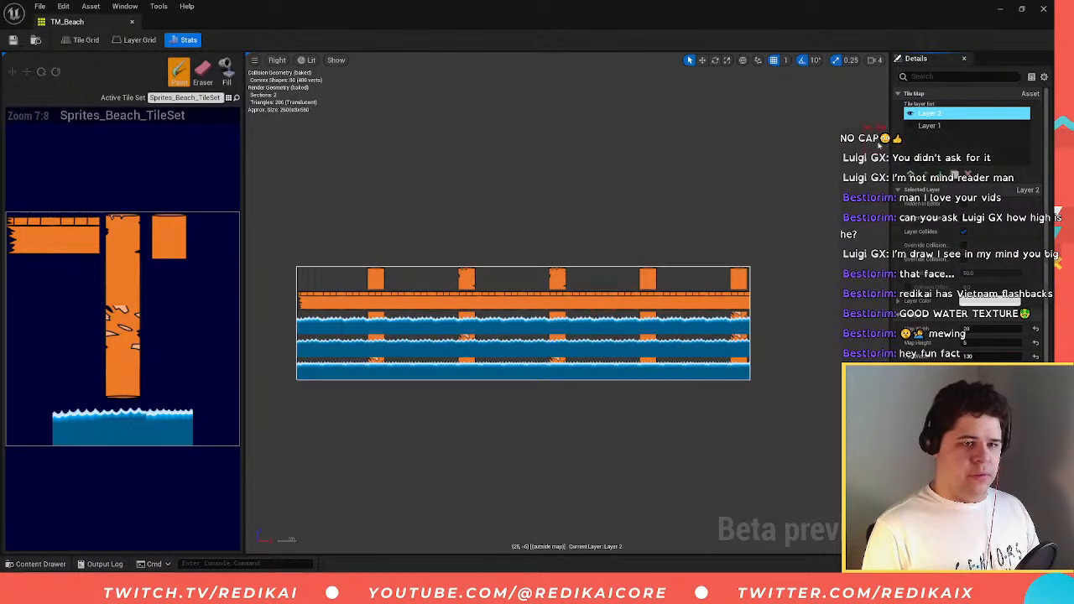
- Delete the water layer, Layer 2, from the TM_Beach tile map, then save and close it
click(967, 173)
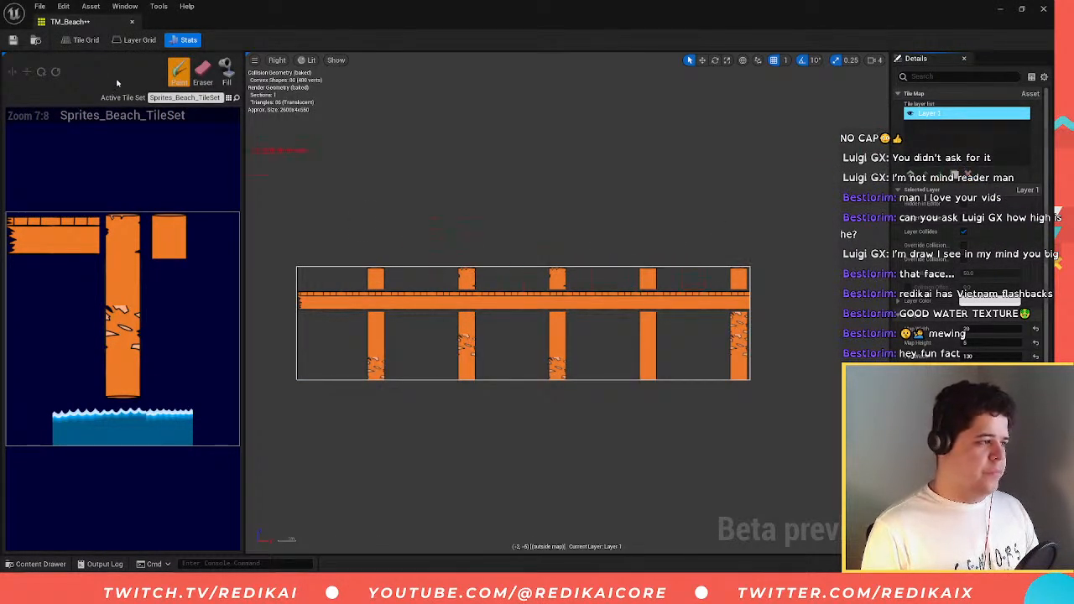
click(13, 40)
click(132, 22)
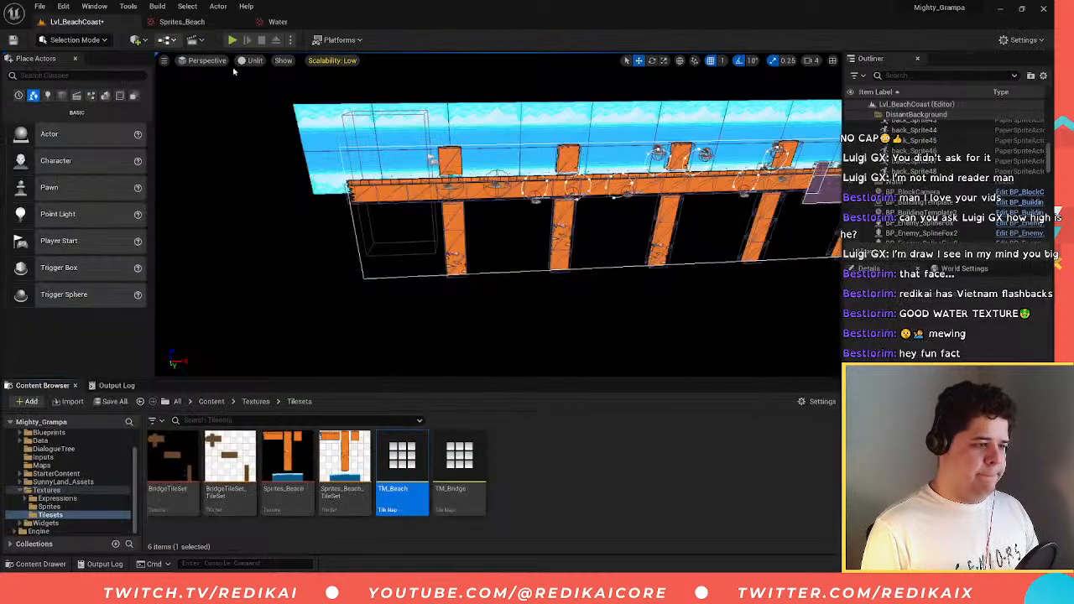
- Create a tile map from Sprites_Beach_TileSet and name it TM_Ocean
right_click(349, 483)
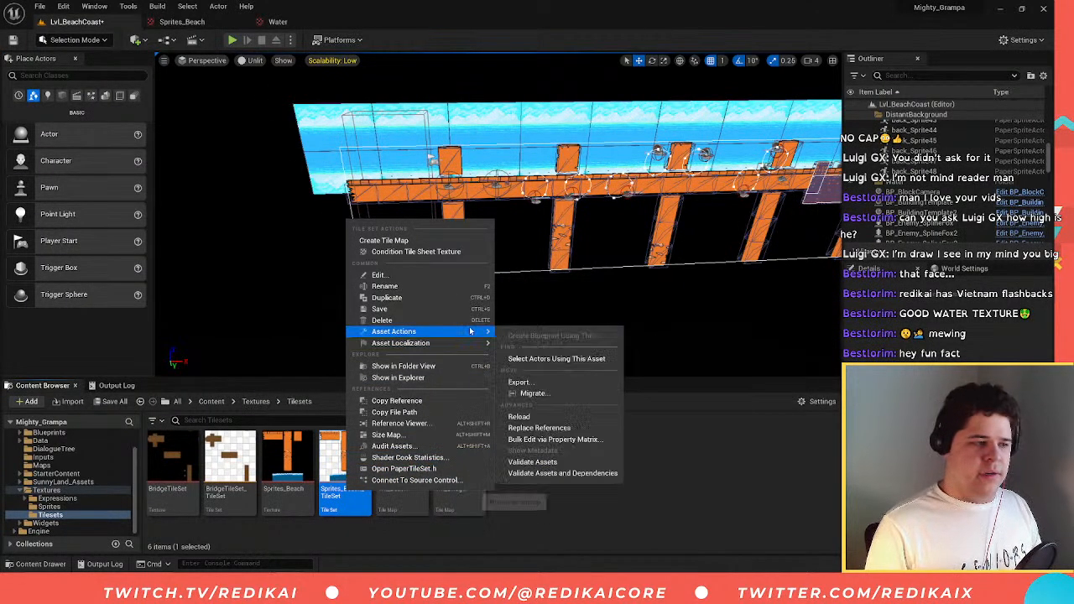
click(445, 242)
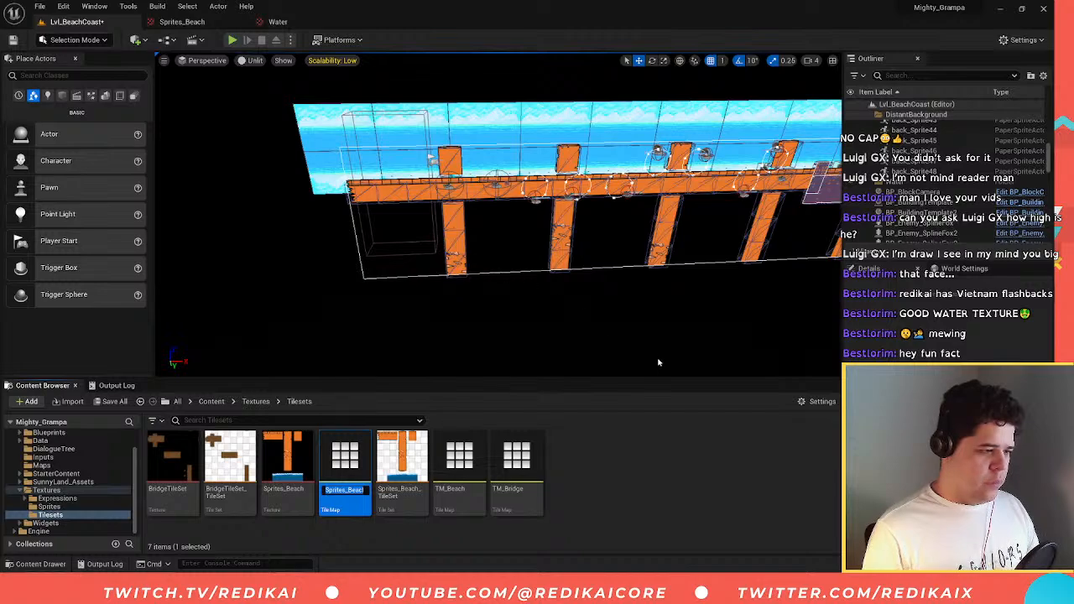
text(Wa)
key(BackSpace)
key(BackSpace)
text(T)
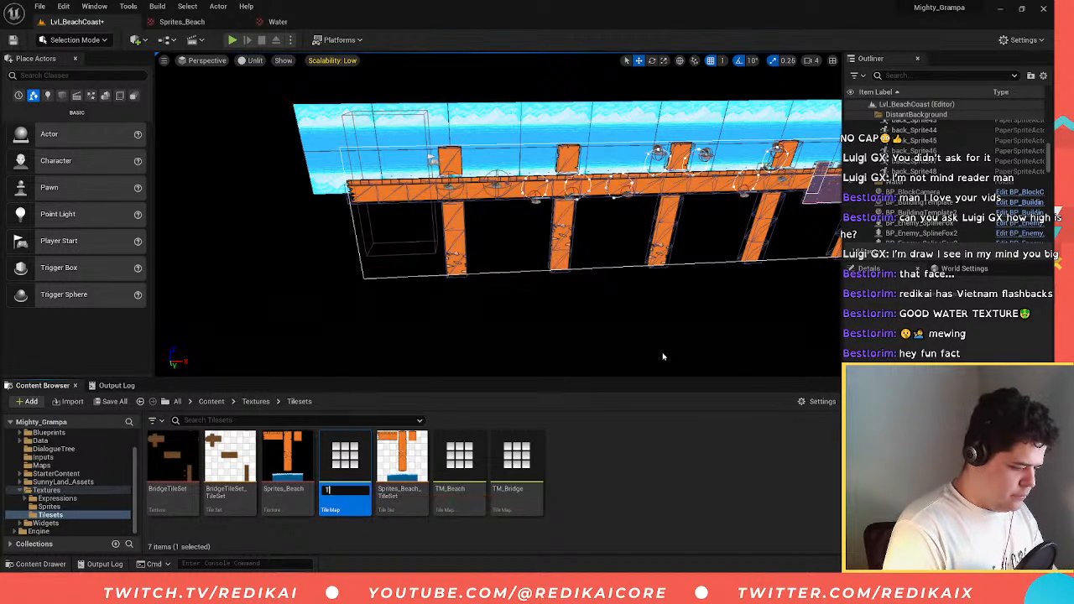
text(M_Oce)
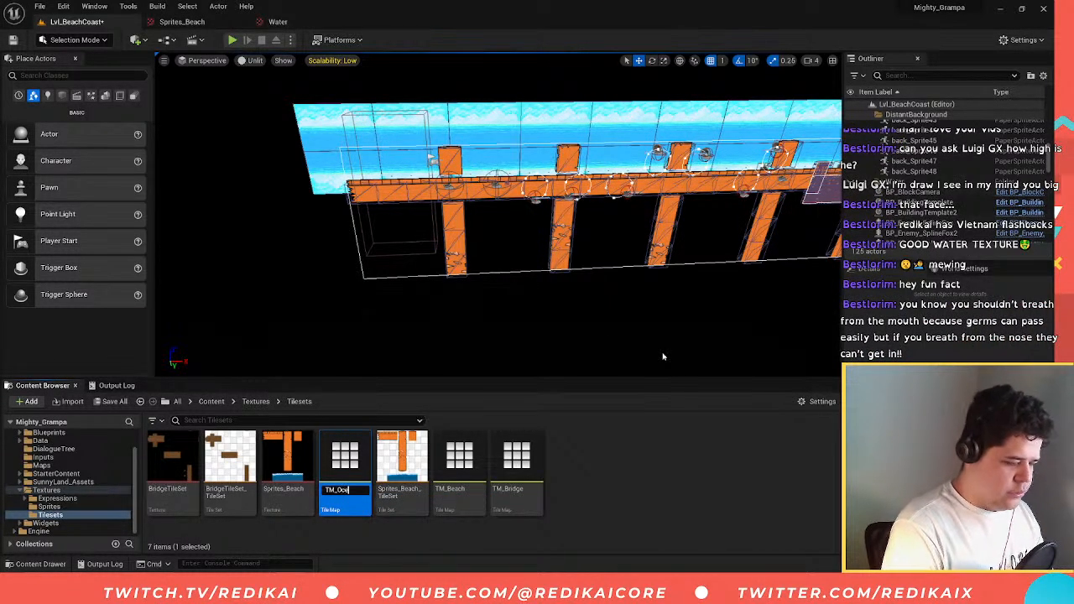
text(an)
key(Return)
- Open the TM_Ocean tile map for editing and set its map width to 50
double_click(521, 465)
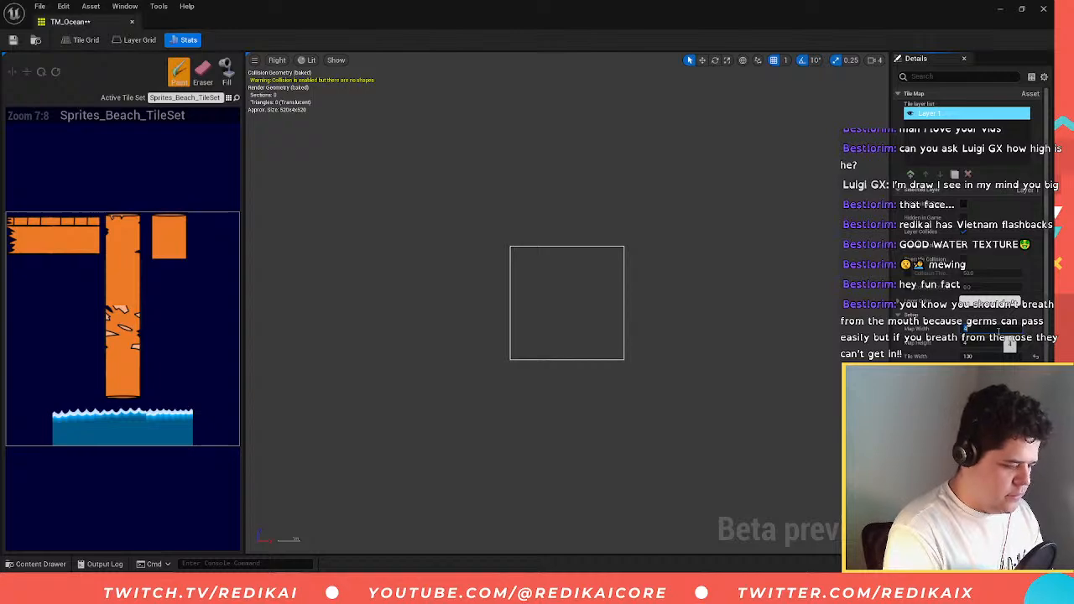
key(Return)
scroll(823, 350, down, 7)
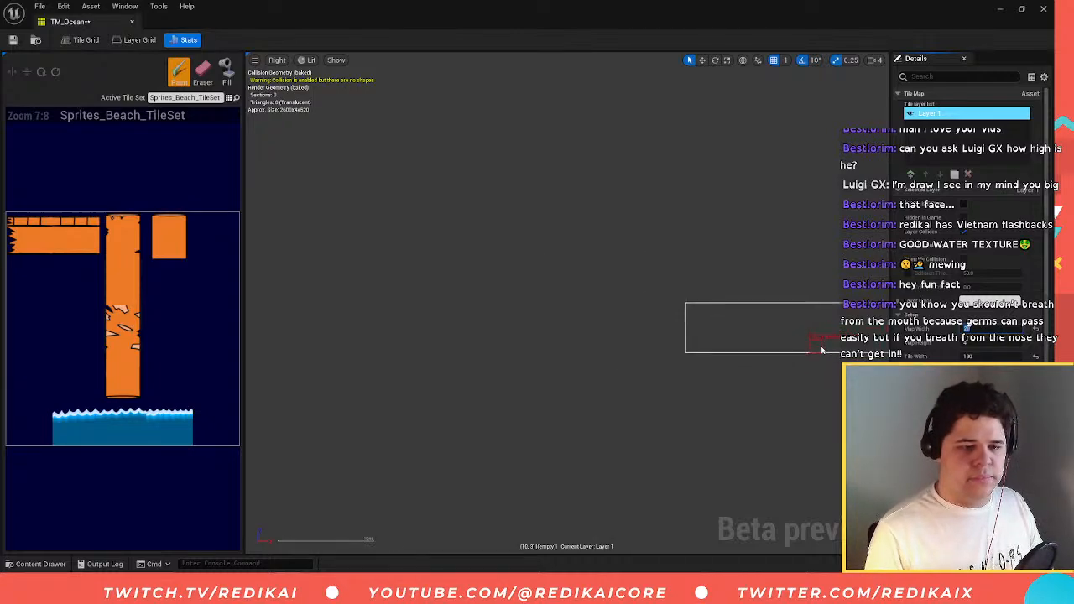
right_drag(822, 350, 576, 355)
scroll(578, 356, up, 2)
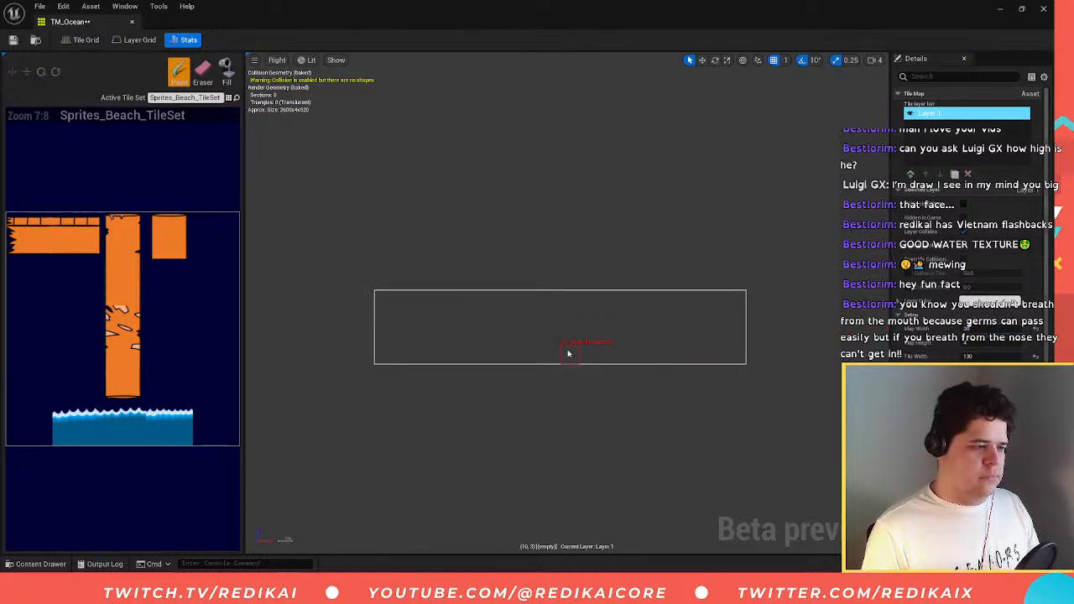
right_drag(554, 320, 530, 333)
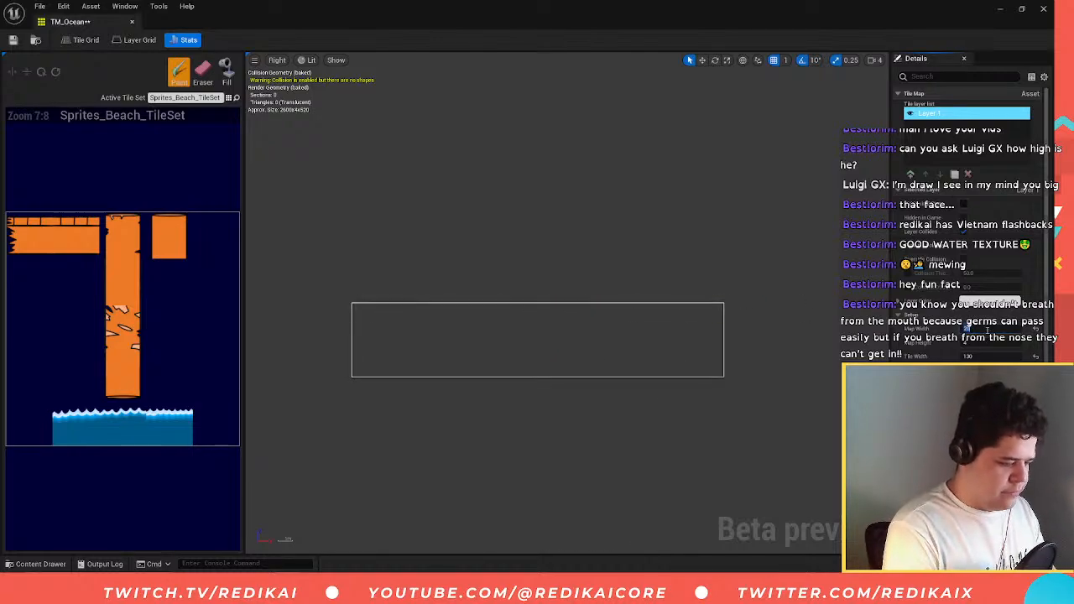
scroll(554, 392, down, 1)
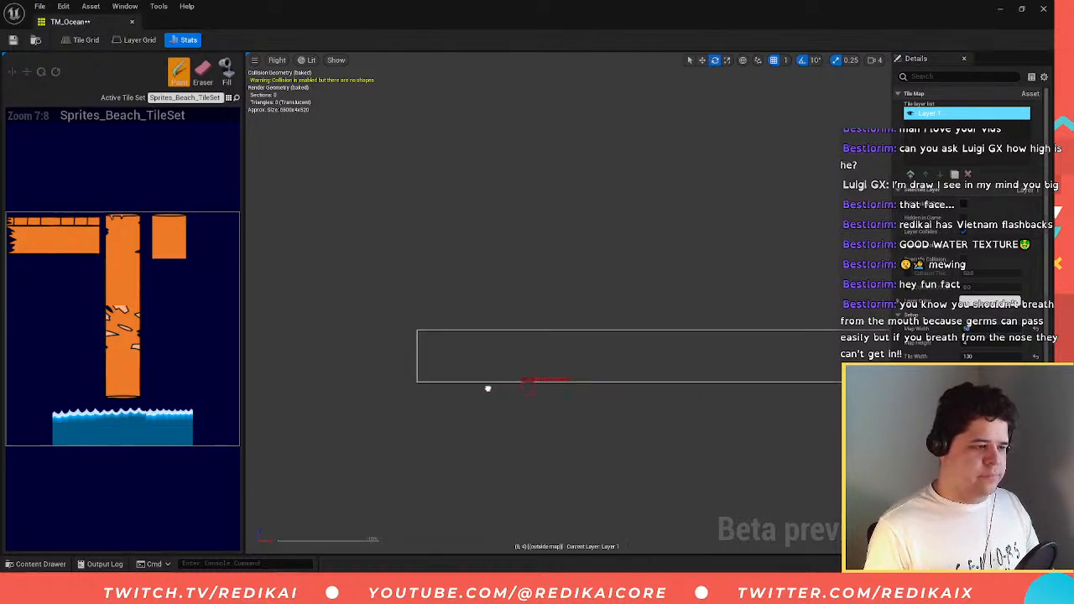
right_drag(690, 364, 529, 365)
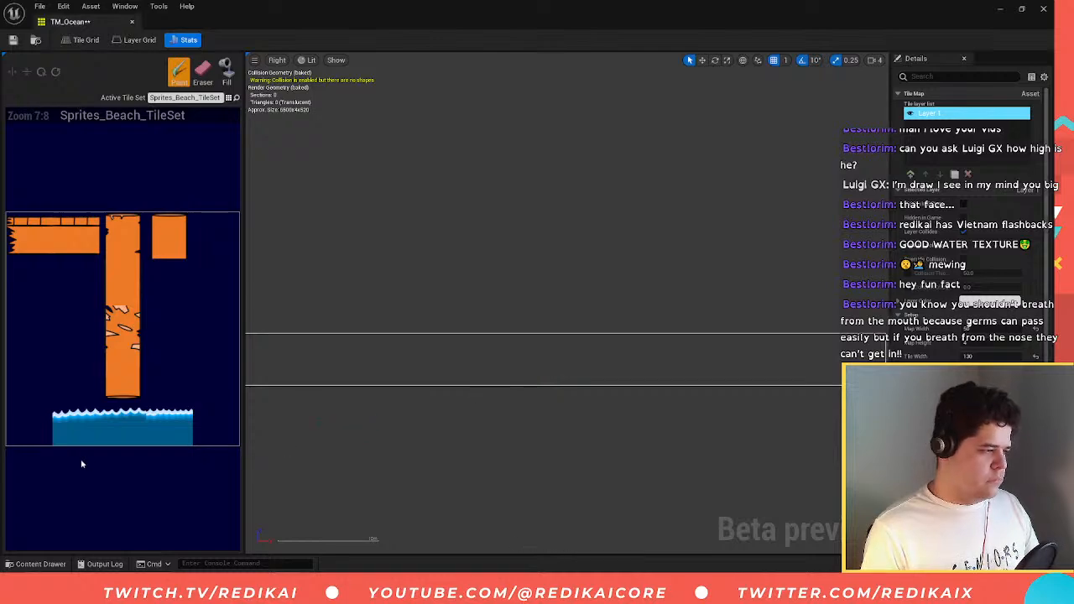
- Paint the middle water tile, tile 22, along the full top row of the ocean map
right_drag(276, 368, 307, 364)
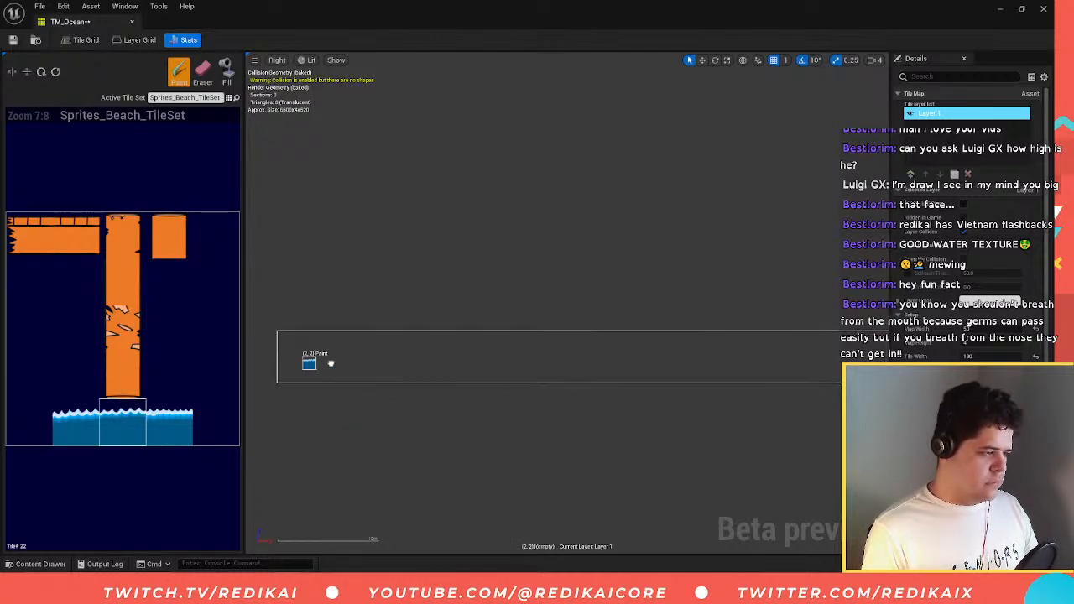
drag(282, 340, 805, 338)
right_drag(840, 339, 766, 354)
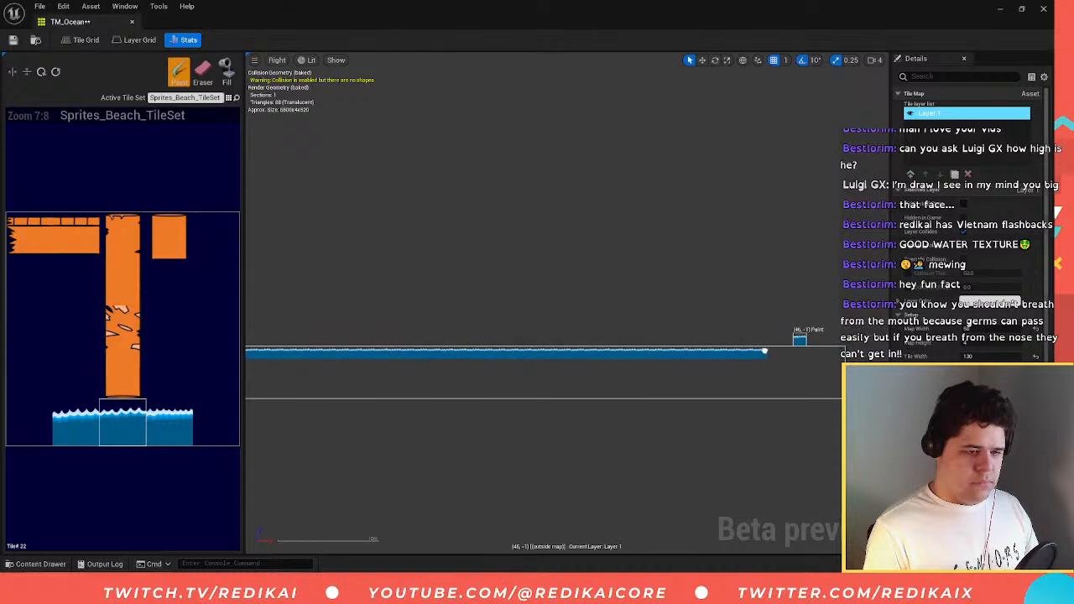
scroll(386, 361, up, 5)
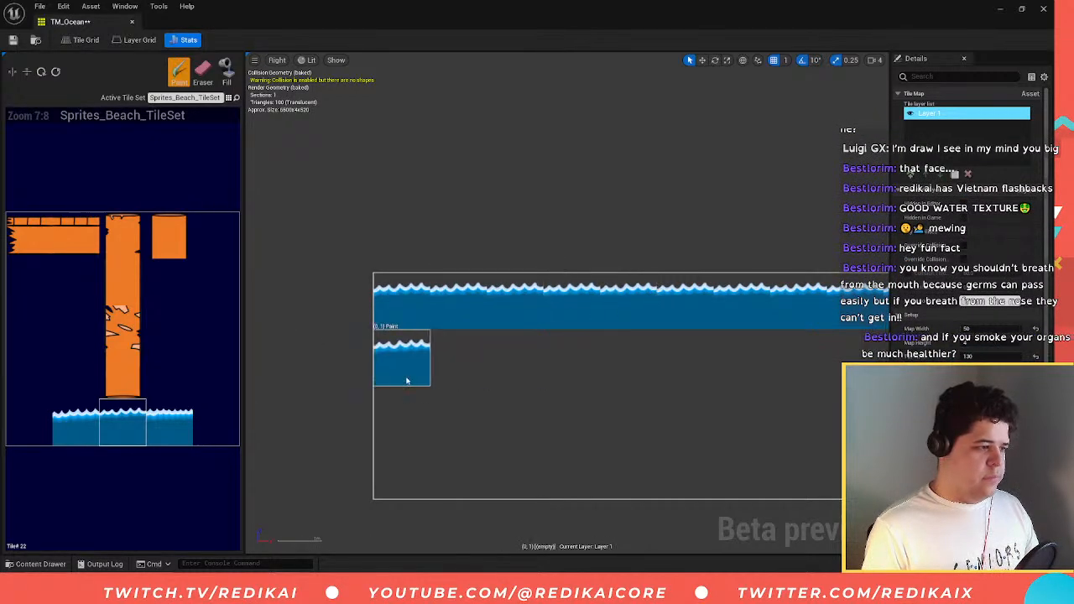
- Vary the top water row by painting tile 23, the flatter wave tile, over scattered cells
click(164, 424)
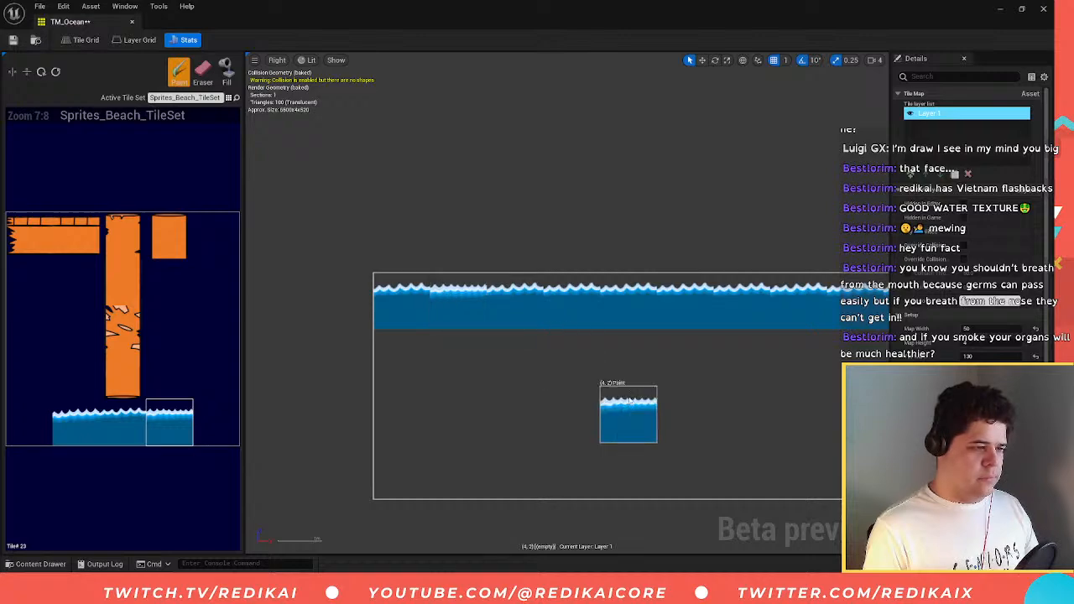
scroll(678, 317, down, 5)
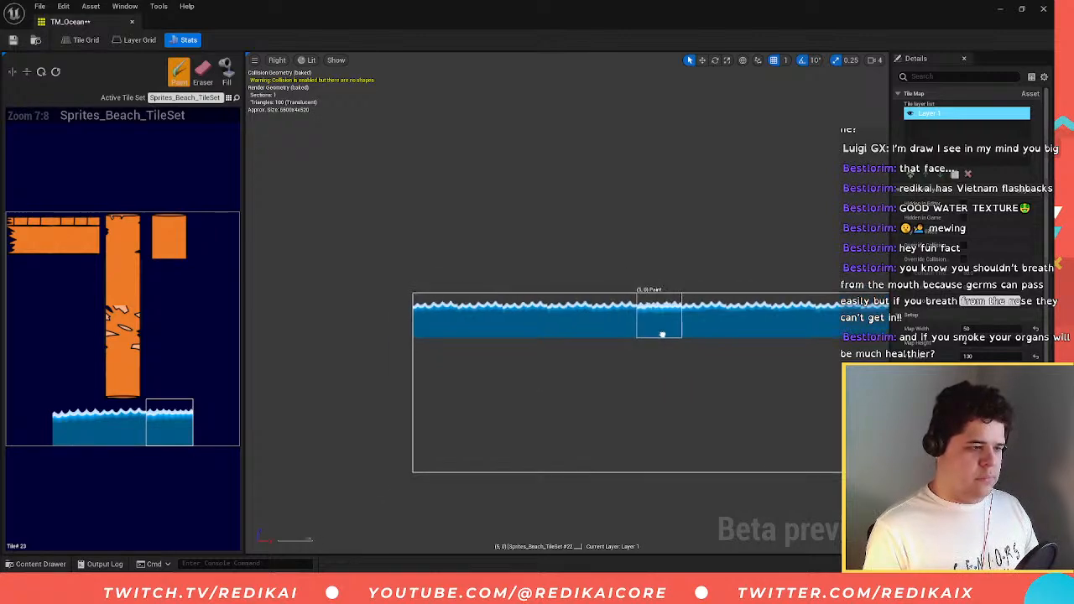
scroll(386, 350, up, 1)
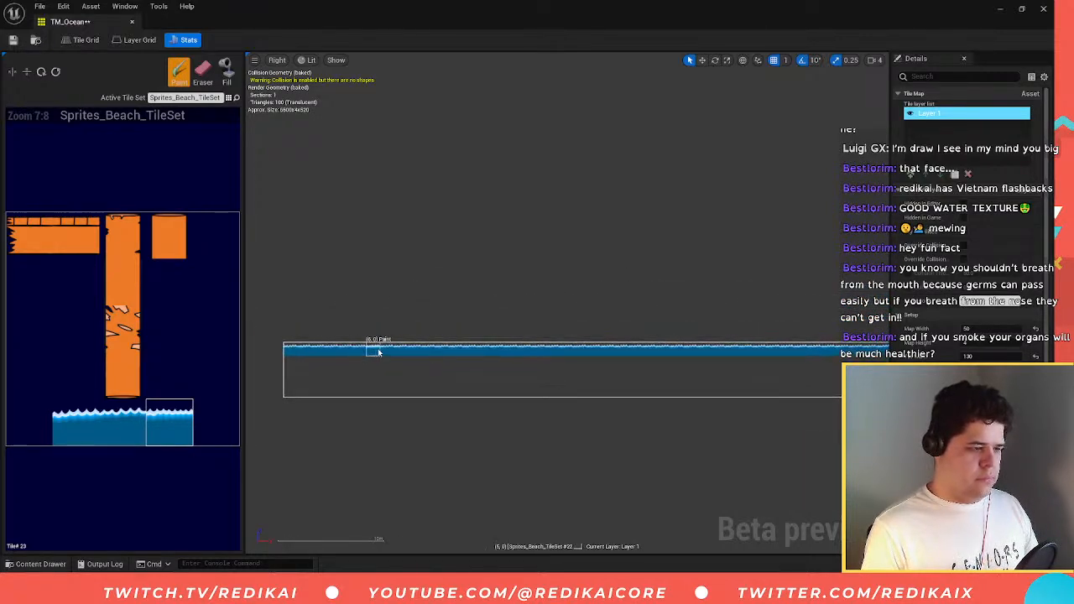
right_drag(537, 349, 415, 377)
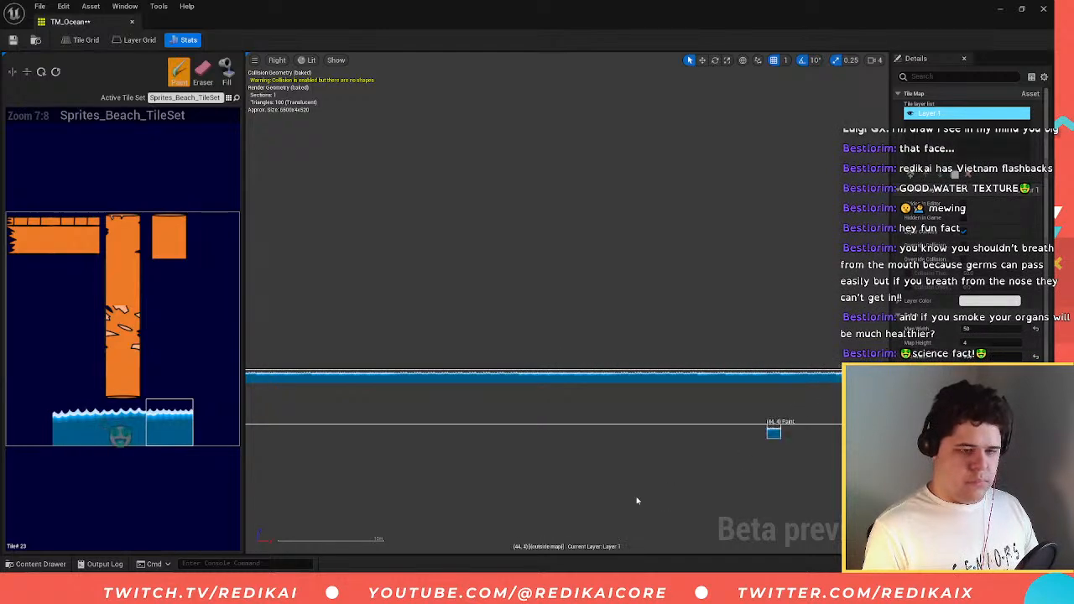
right_drag(583, 433, 645, 411)
right_drag(504, 384, 651, 384)
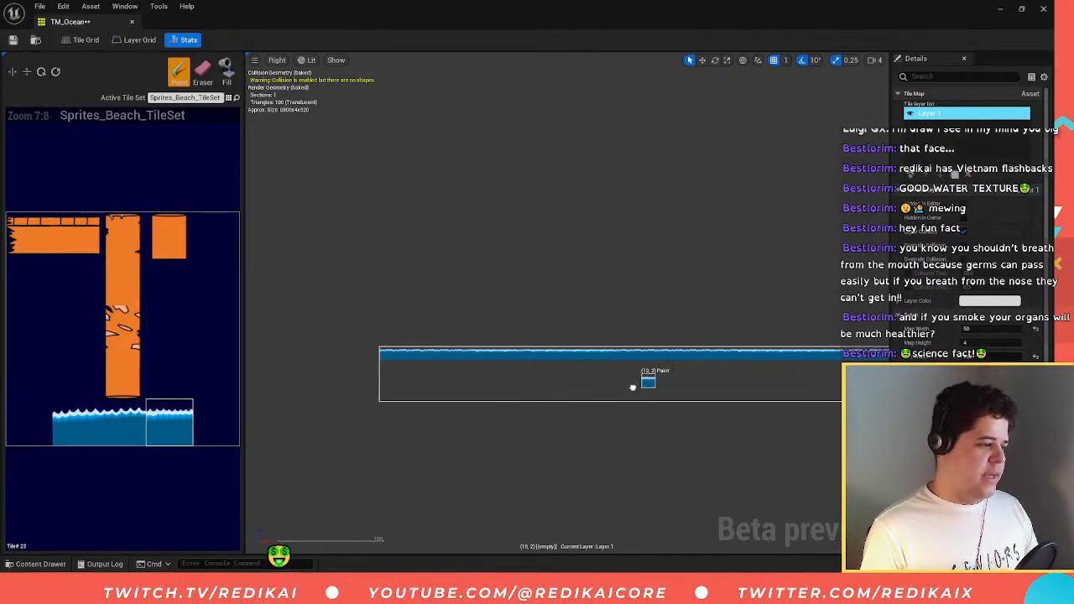
- Paint a second row of water with tile 22 directly beneath the top row, filling its gaps
click(114, 435)
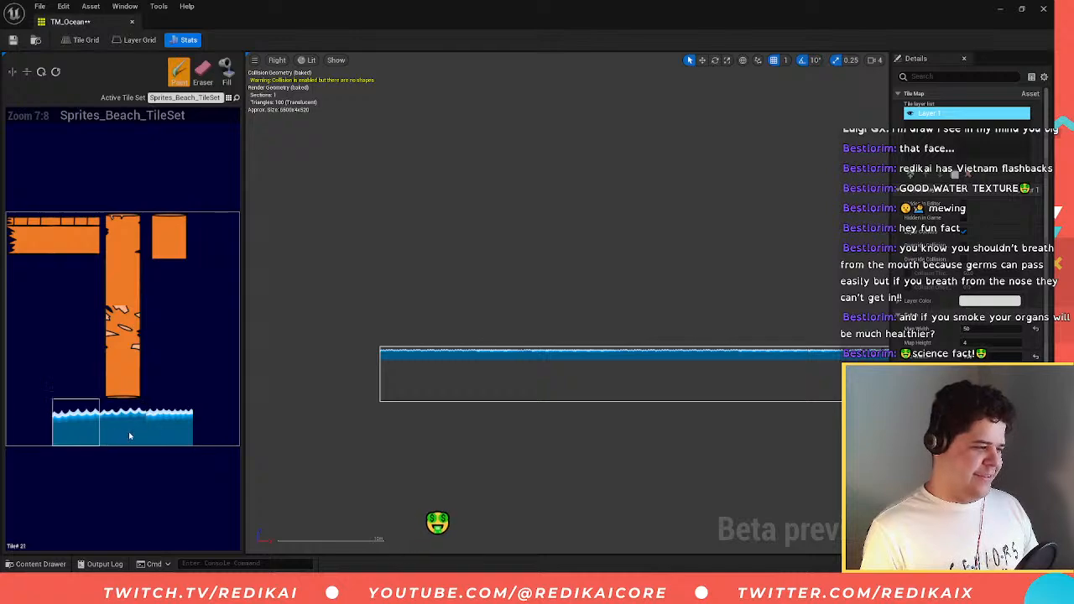
click(129, 435)
drag(386, 366, 851, 371)
right_drag(840, 367, 594, 385)
drag(604, 385, 827, 384)
click(648, 386)
right_drag(454, 398, 718, 387)
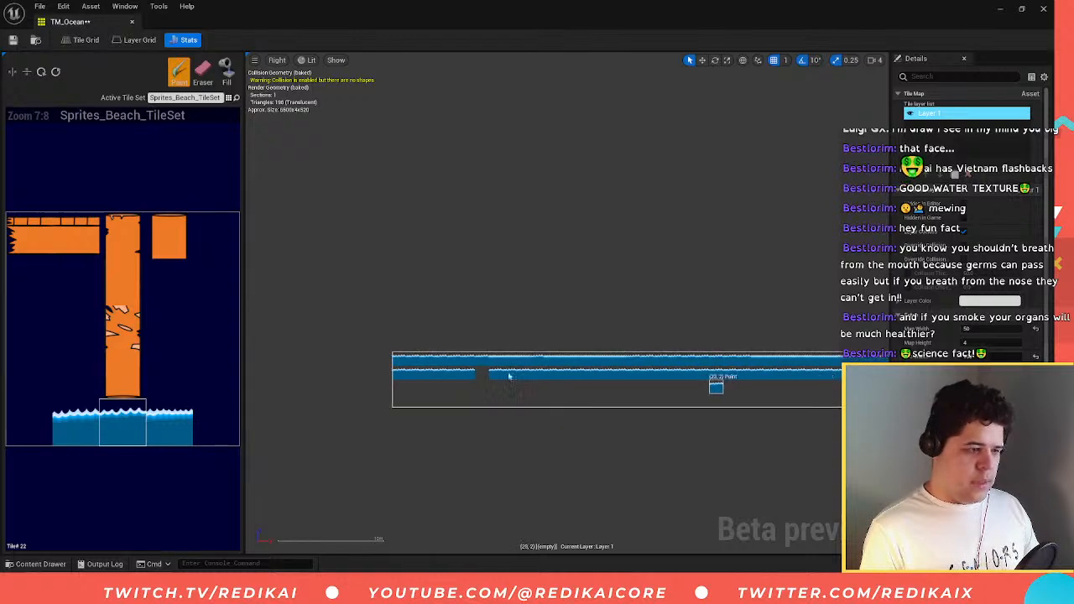
click(482, 374)
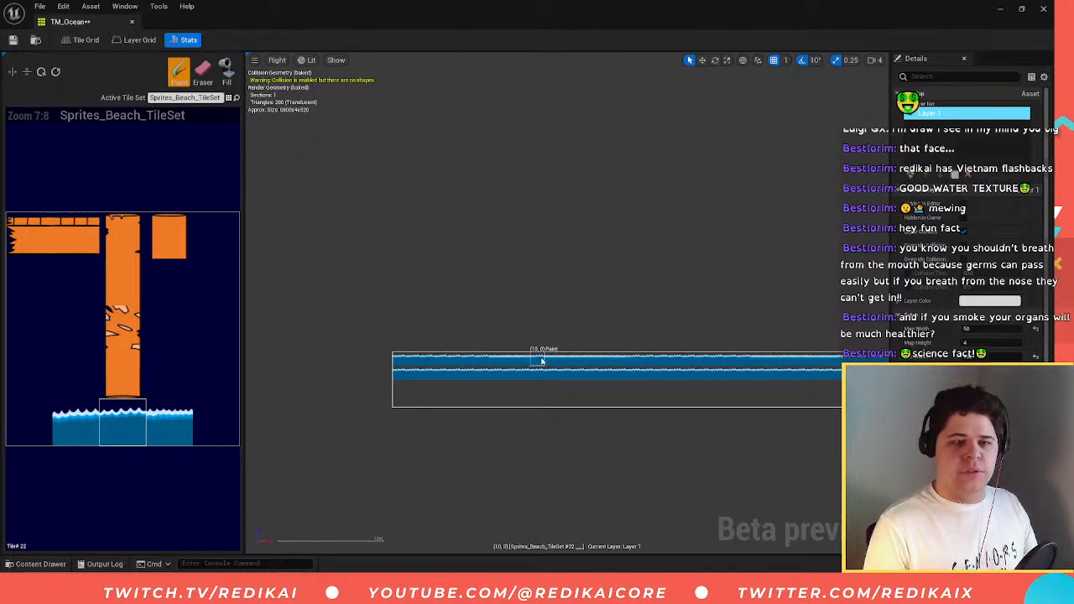
- Undo the second-row painting and erase the remaining water tiles beneath the top row
key(ctrl+z)
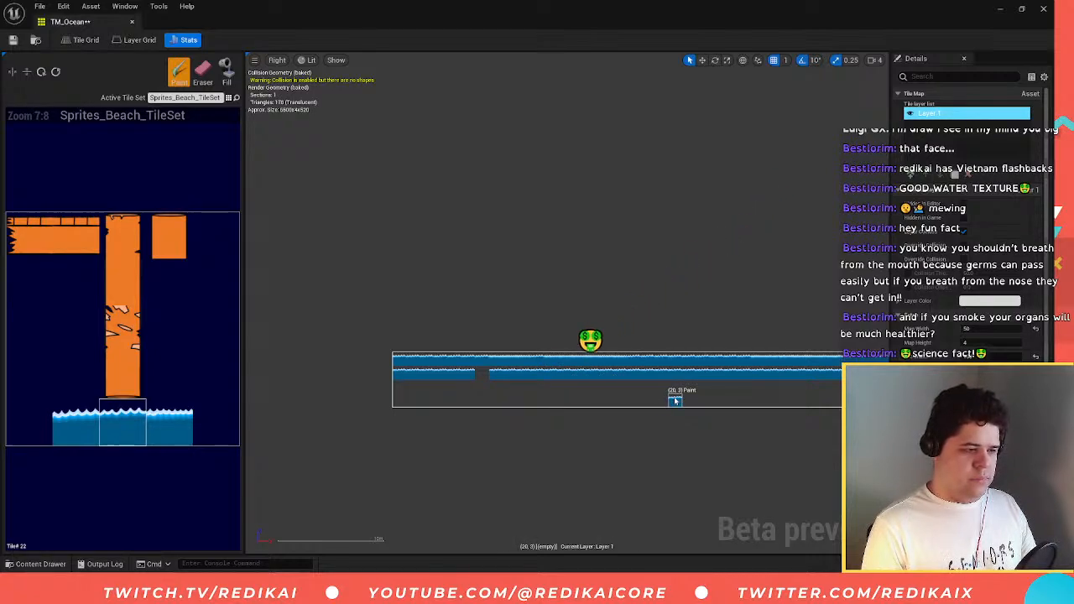
scroll(663, 402, down, 1)
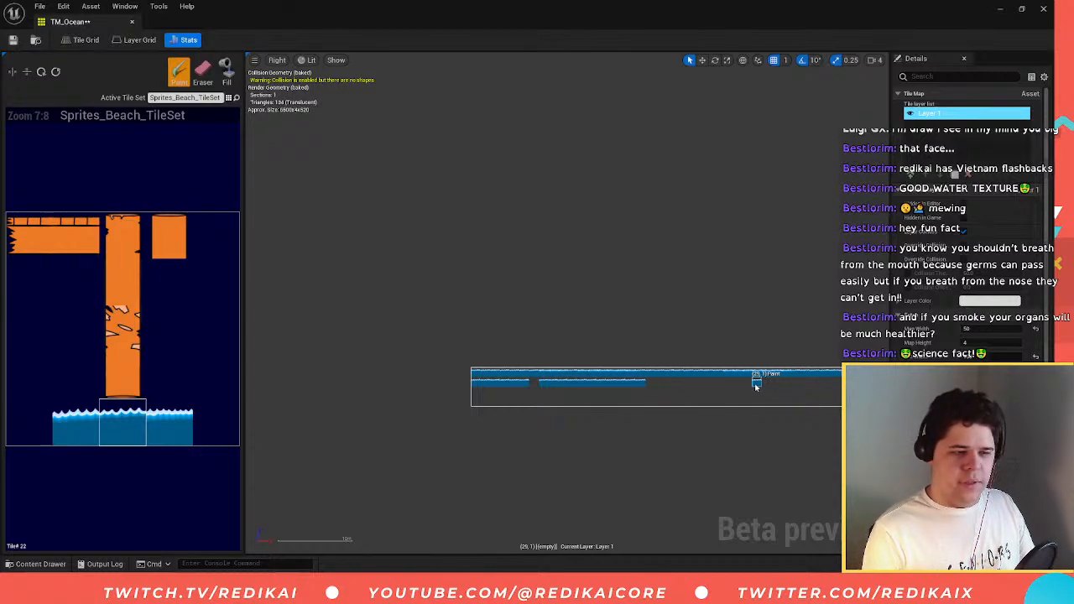
key(ctrl+z)
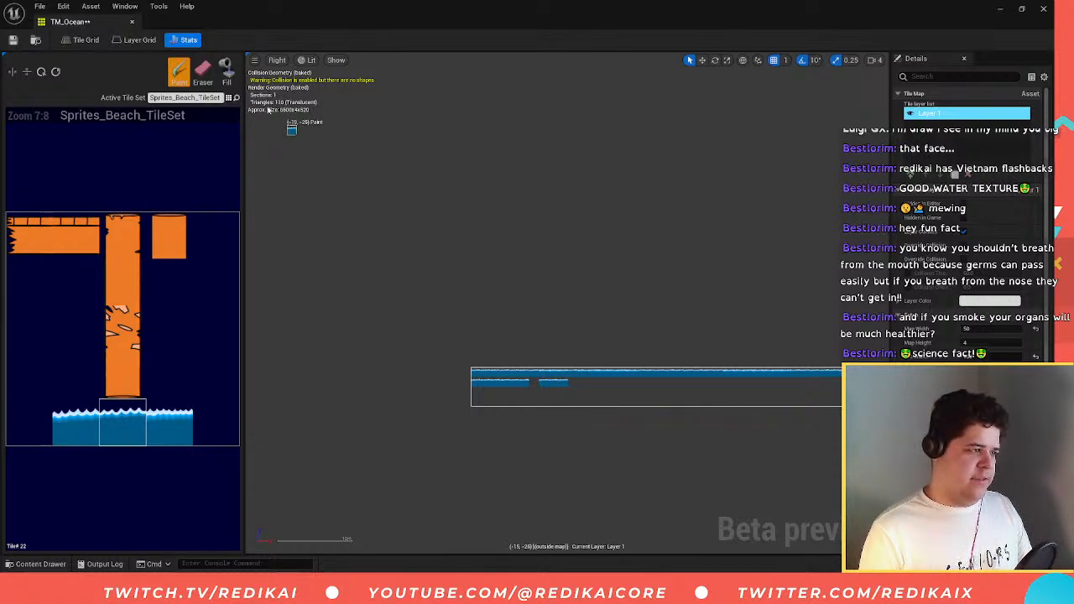
click(204, 73)
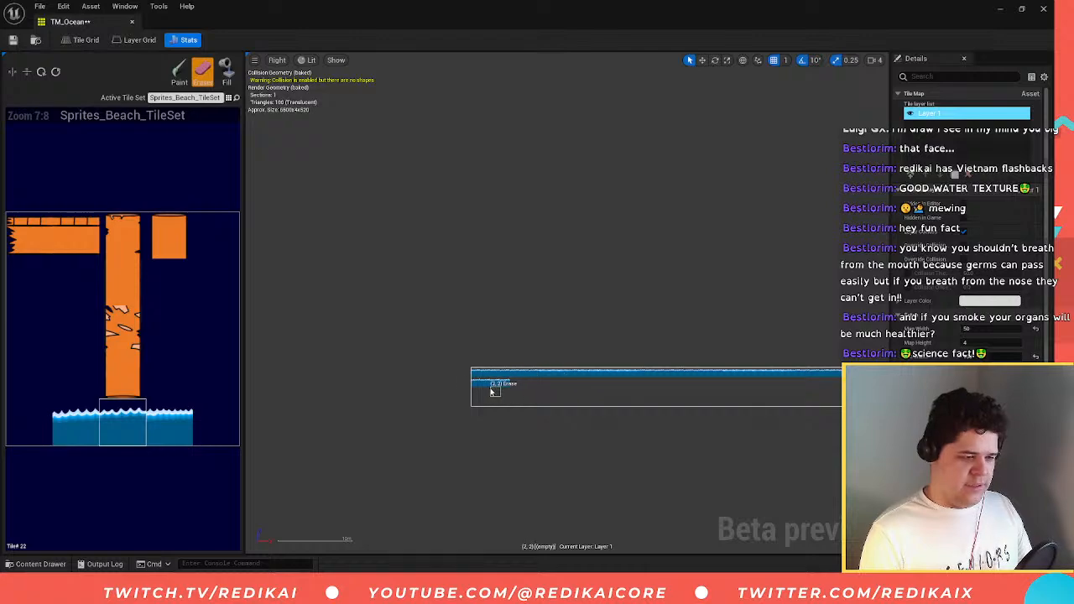
- Add a second layer to the TM_Ocean tile map and make Layer 2 the active layer
right_drag(589, 293, 441, 305)
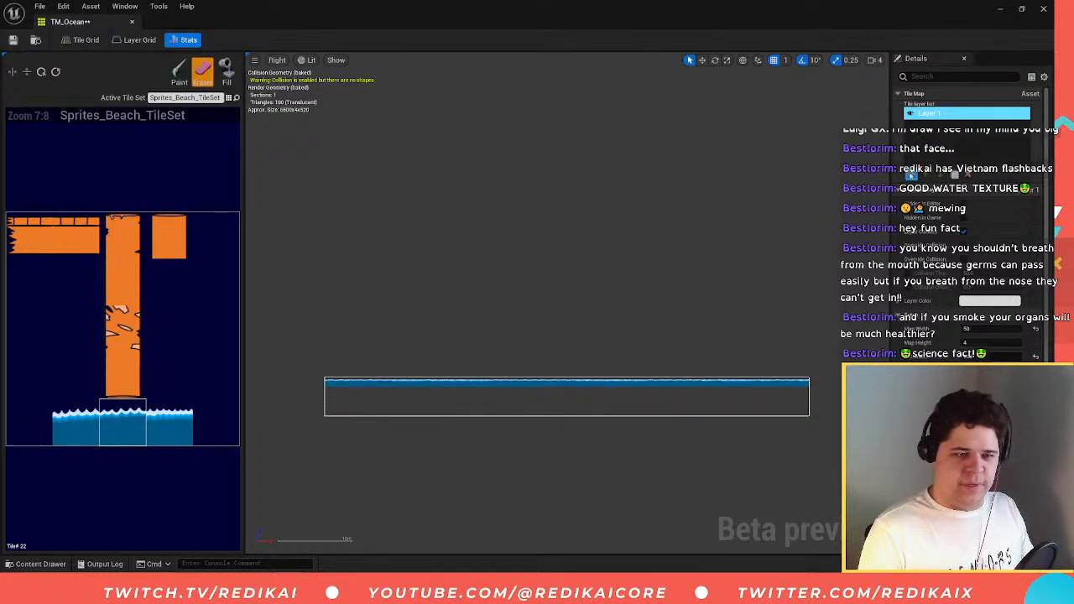
click(912, 175)
click(944, 126)
click(947, 115)
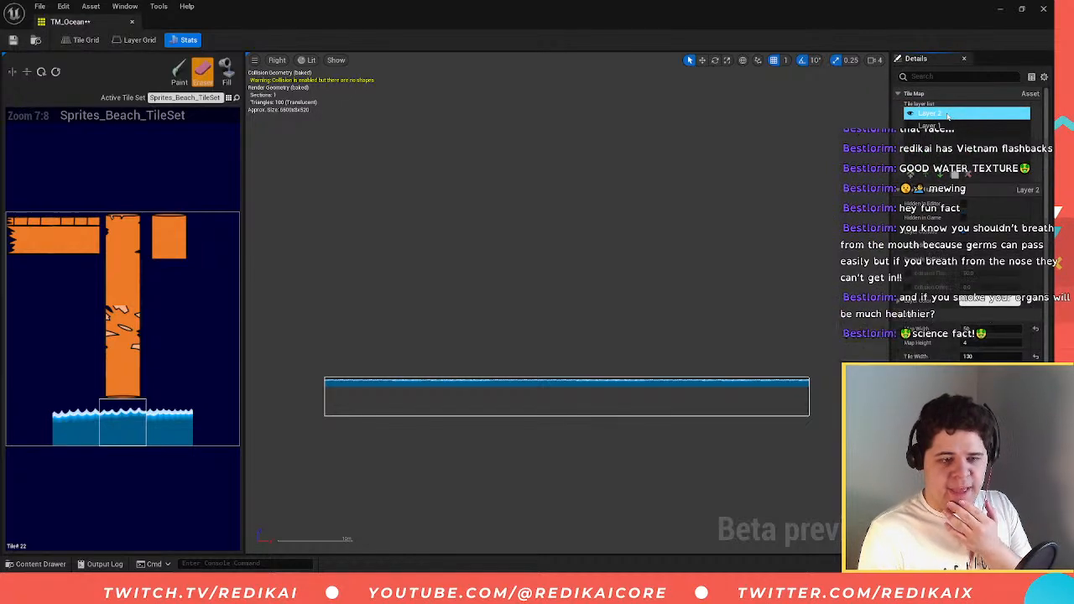
click(949, 126)
click(950, 117)
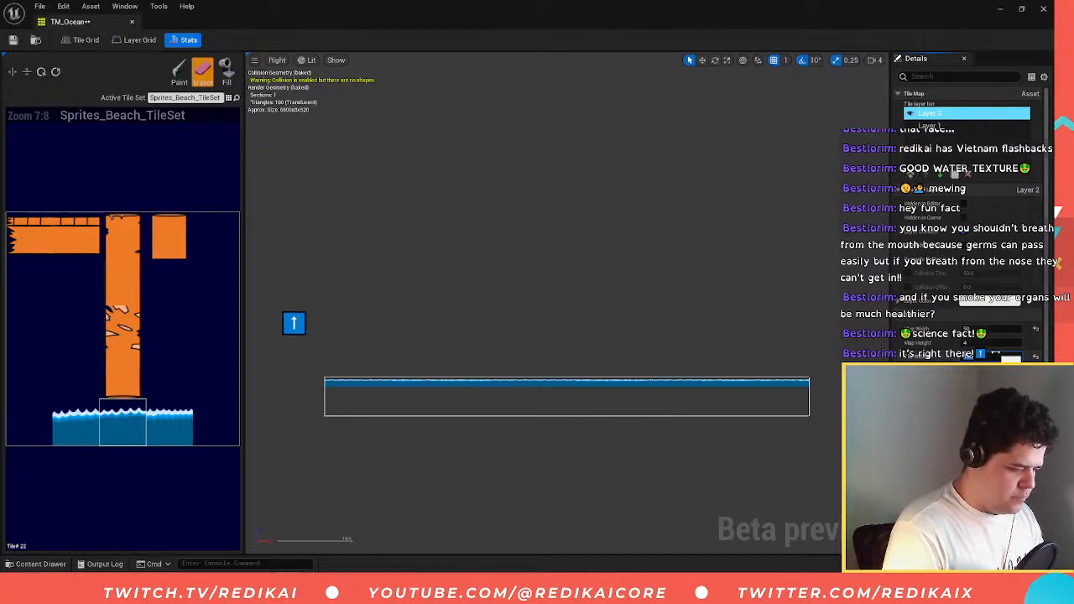
- Try a smaller tile width for the ocean tile map, then undo the width change
key(ctrl+z)
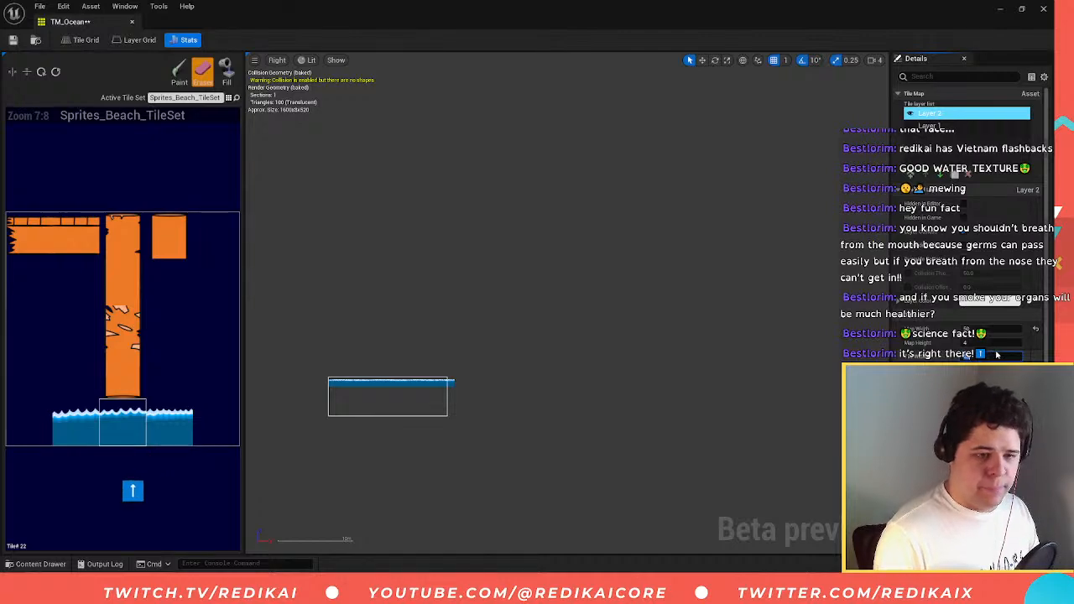
key(ctrl+y)
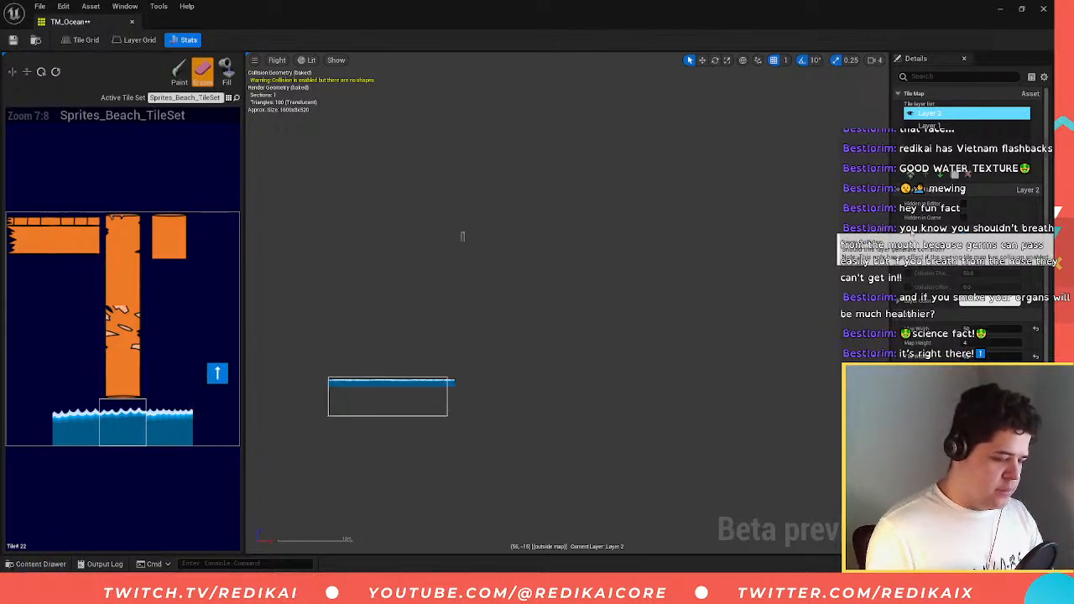
key(ctrl+z)
key(ctrl+y)
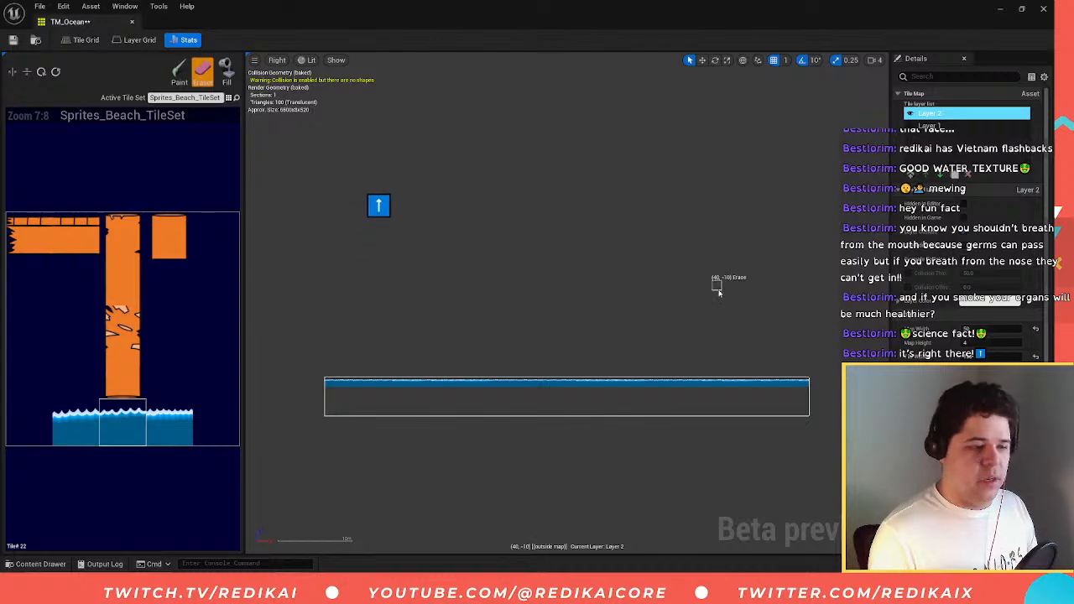
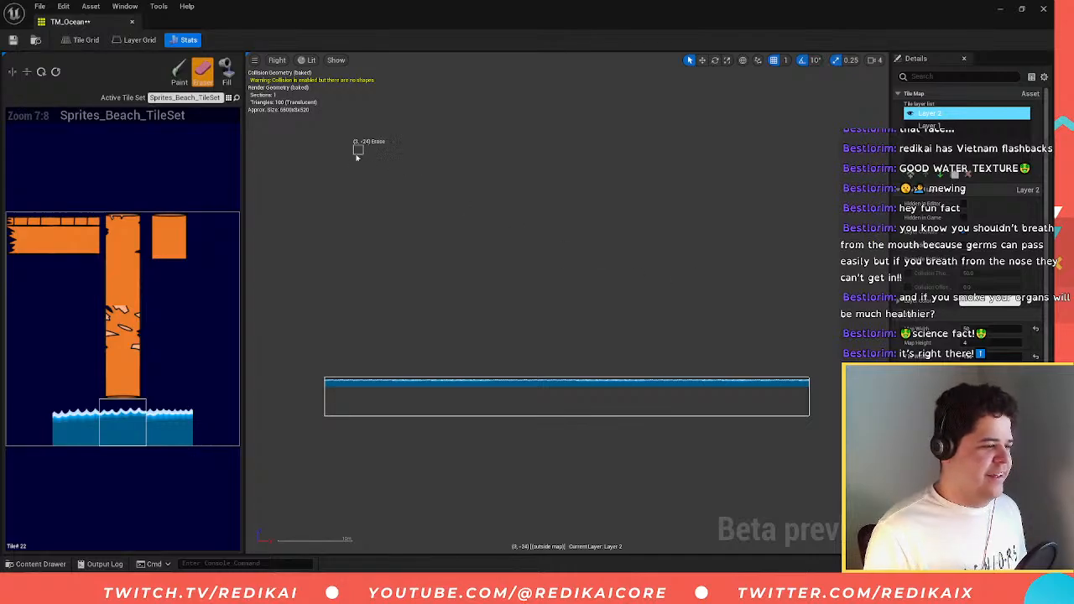
- Close the tile map editor and place TM_Ocean in the beach coast level beneath the pier deck
click(131, 23)
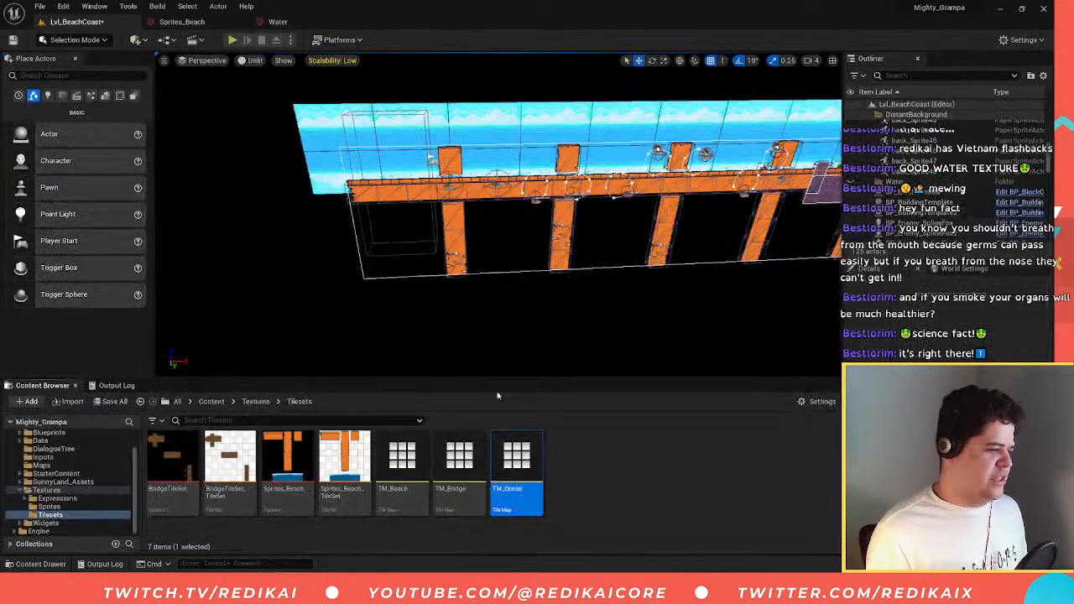
drag(516, 465, 513, 298)
right_drag(513, 298, 487, 297)
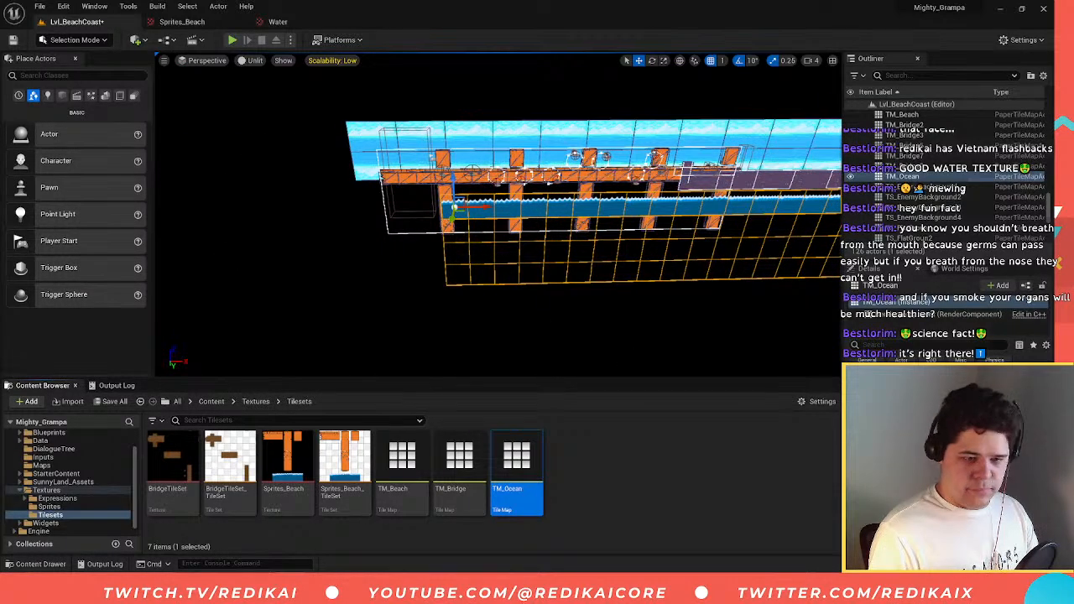
- Assign a masked sprite material to the TM_Ocean instance placed in the level
click(982, 470)
text(masked)
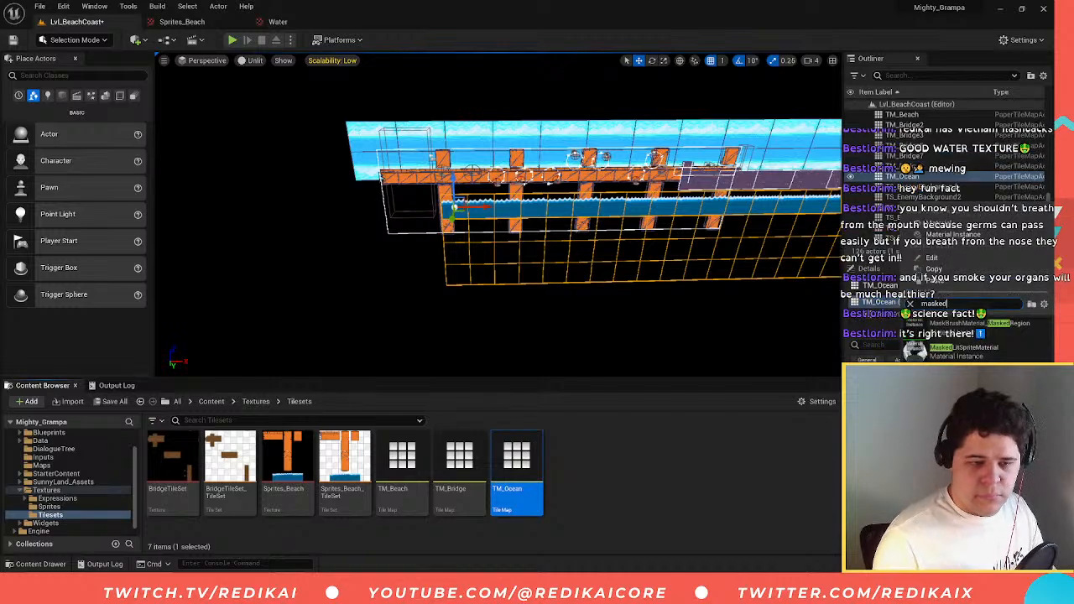
key(Return)
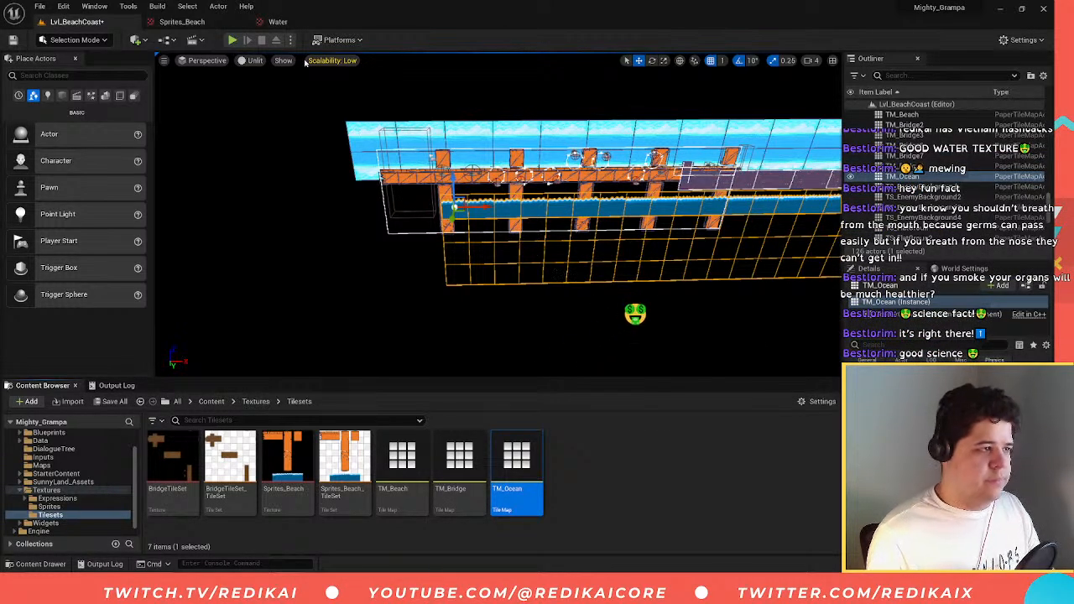
click(279, 22)
click(182, 22)
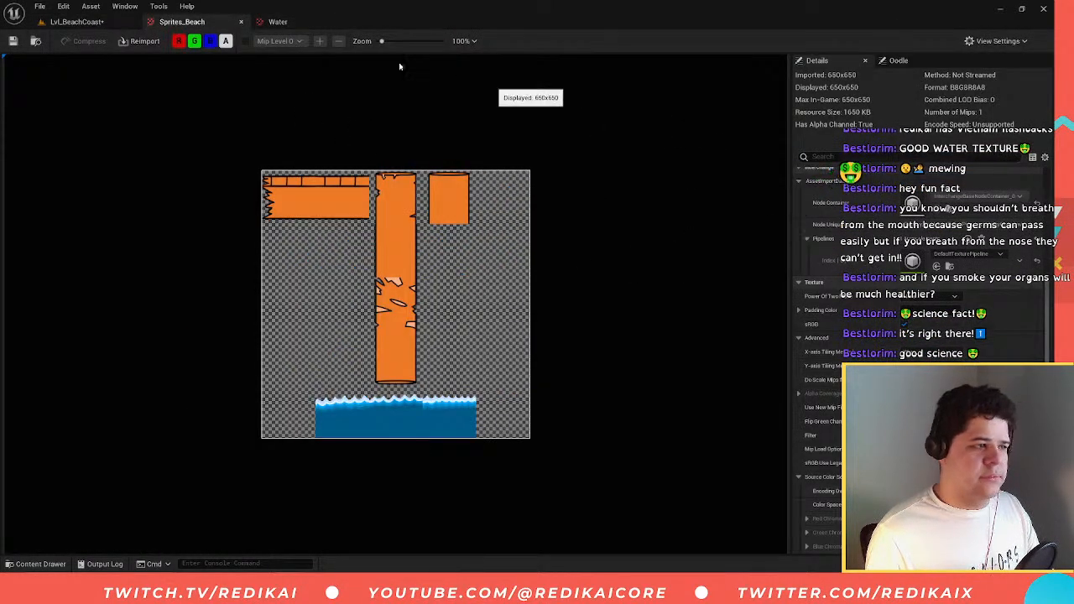
click(278, 21)
click(63, 21)
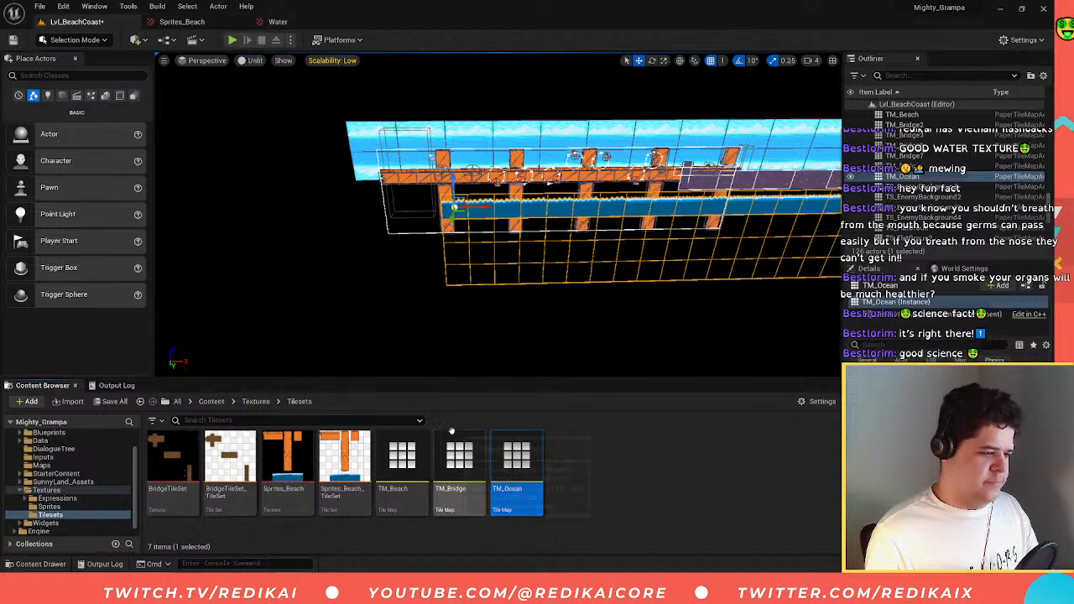
- Set the material of the TM_Ocean tile map asset to MaskedUnlitSpriteMaterial and close its editor
double_click(515, 482)
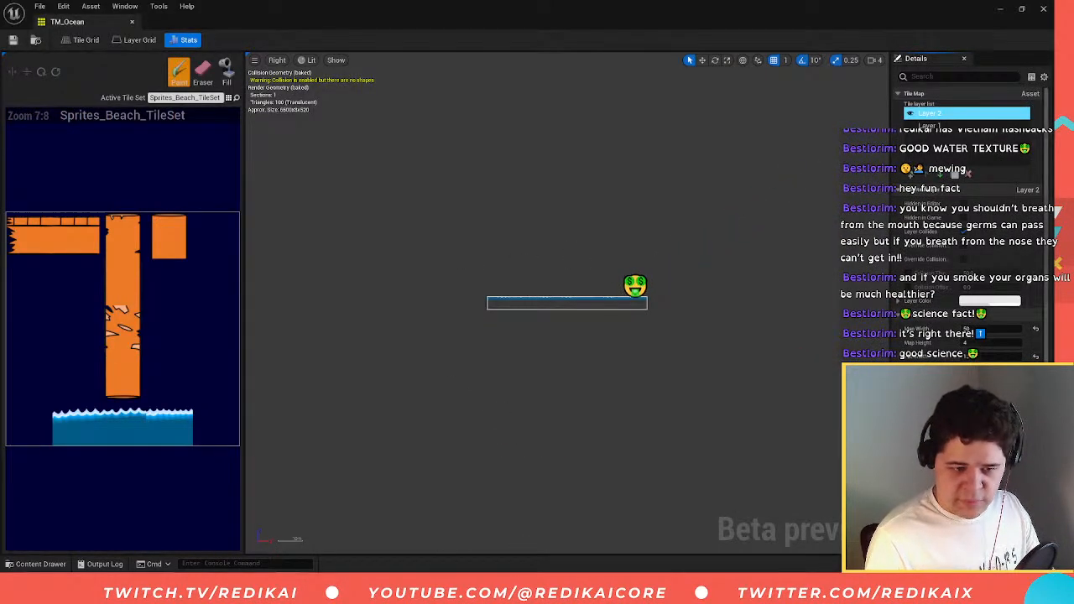
click(999, 443)
text(masked)
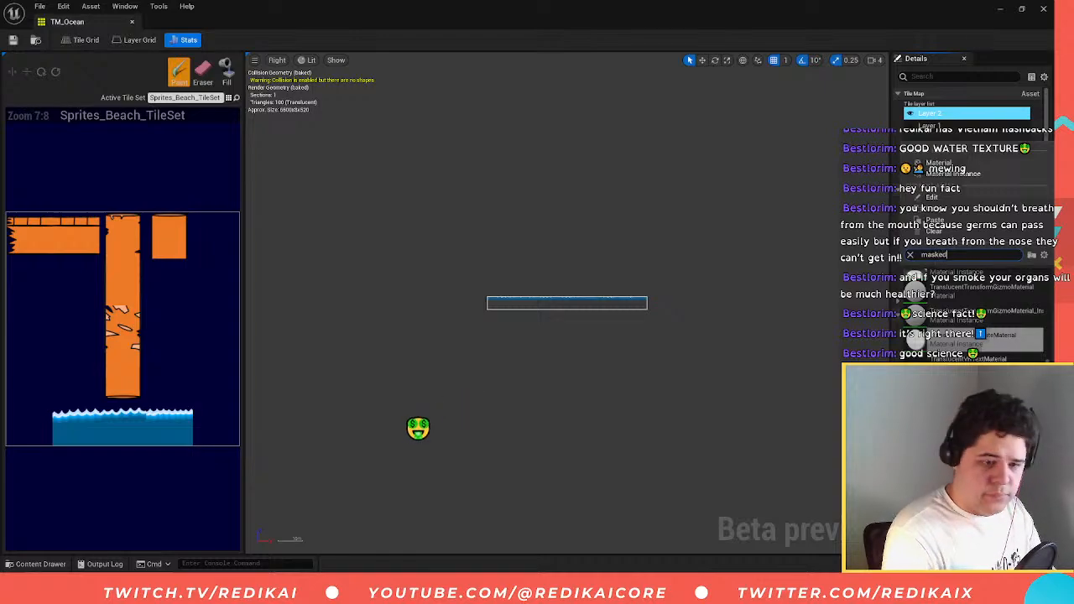
text(unl)
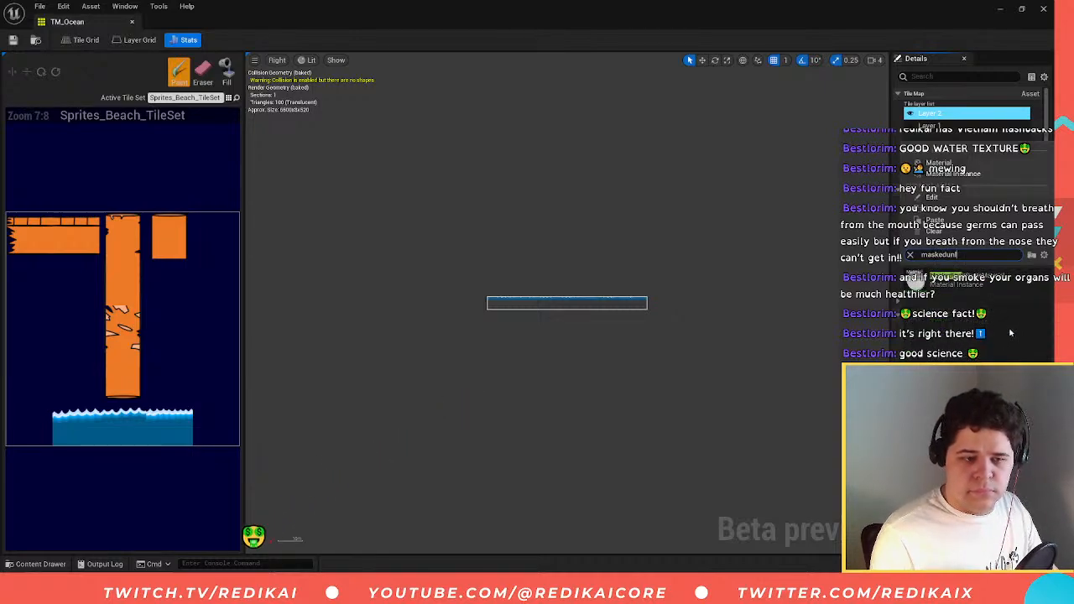
click(989, 279)
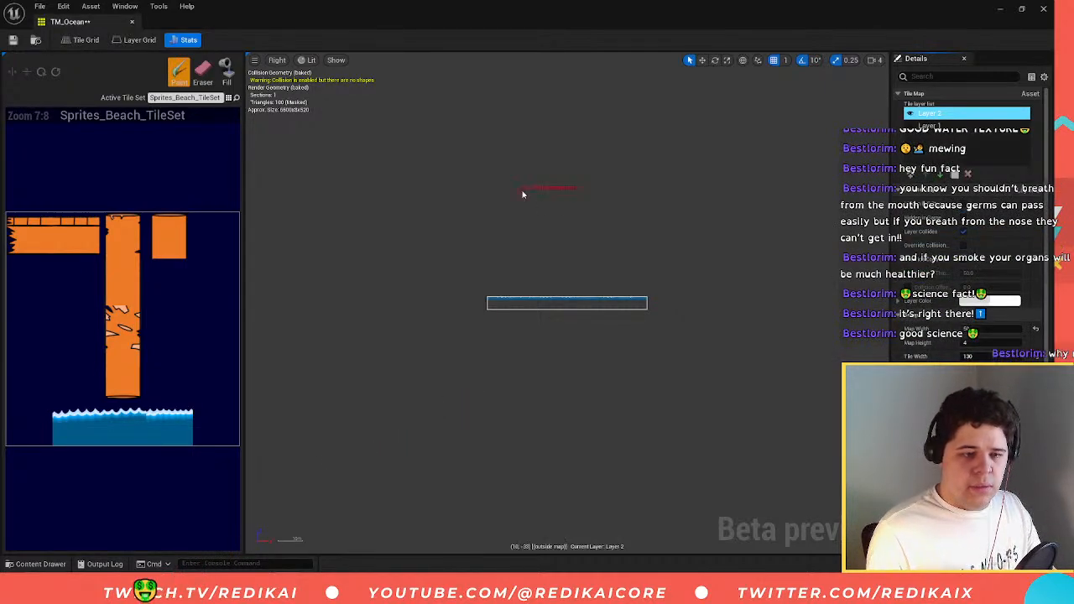
click(132, 21)
- Set the TM_Bridge tile map's material to MaskedUnlitSpriteMaterial and return to the beach coast level
double_click(483, 500)
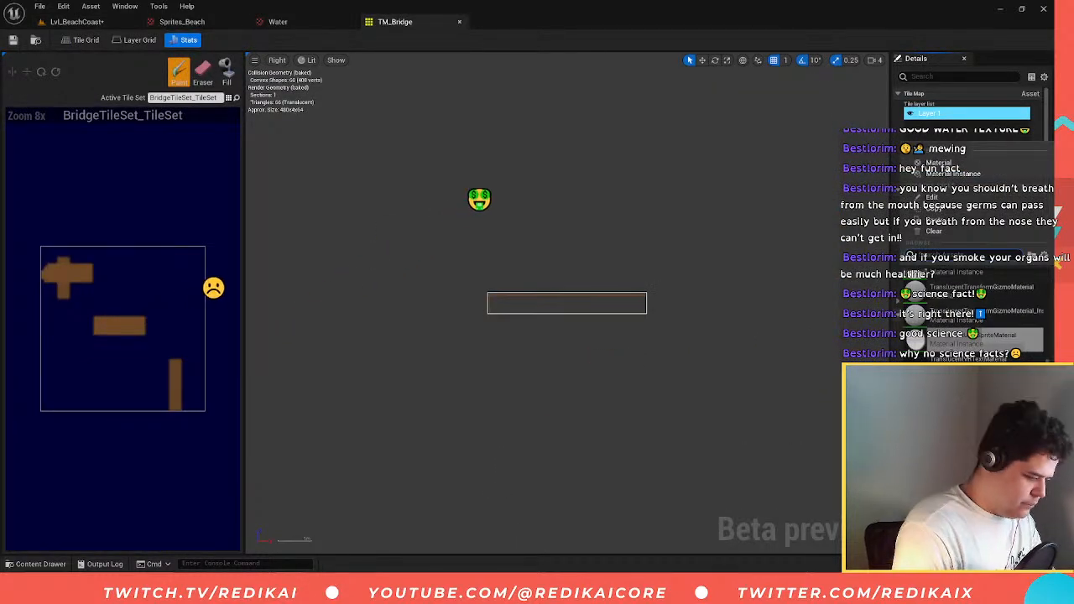
text(masked)
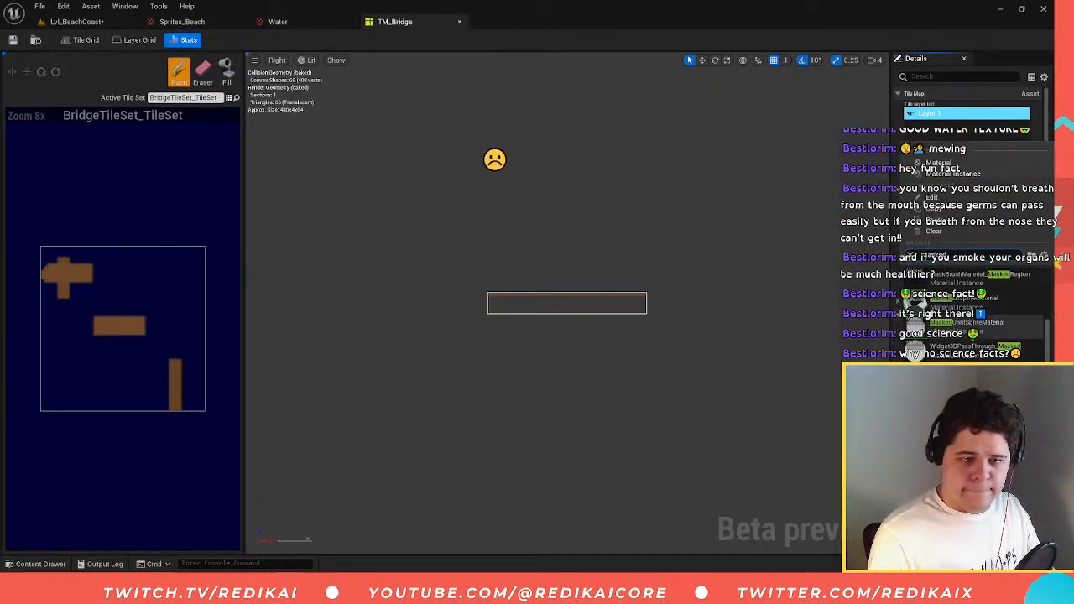
click(966, 323)
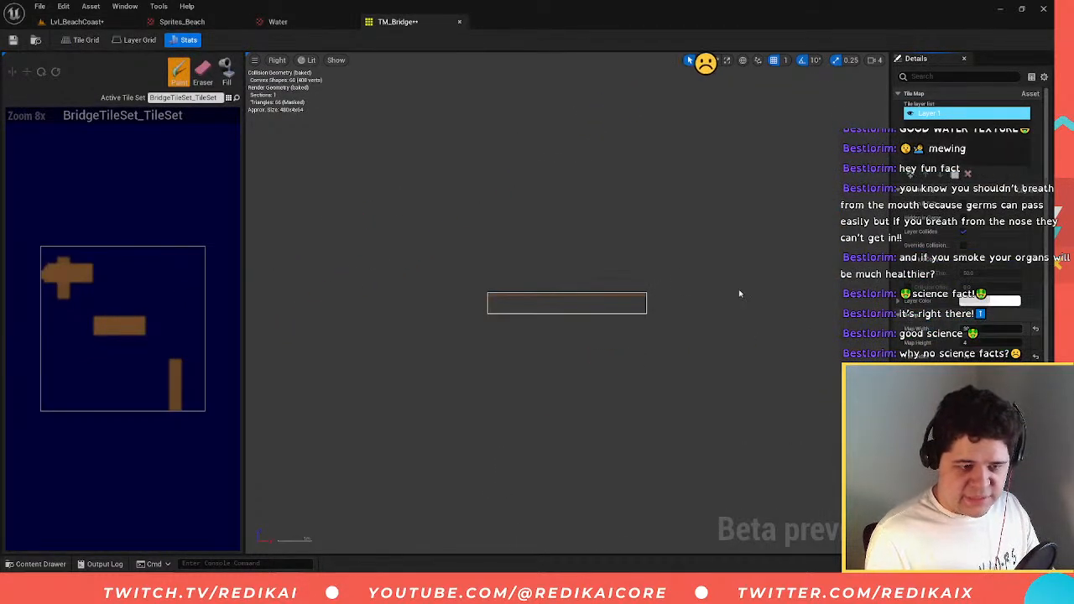
click(76, 22)
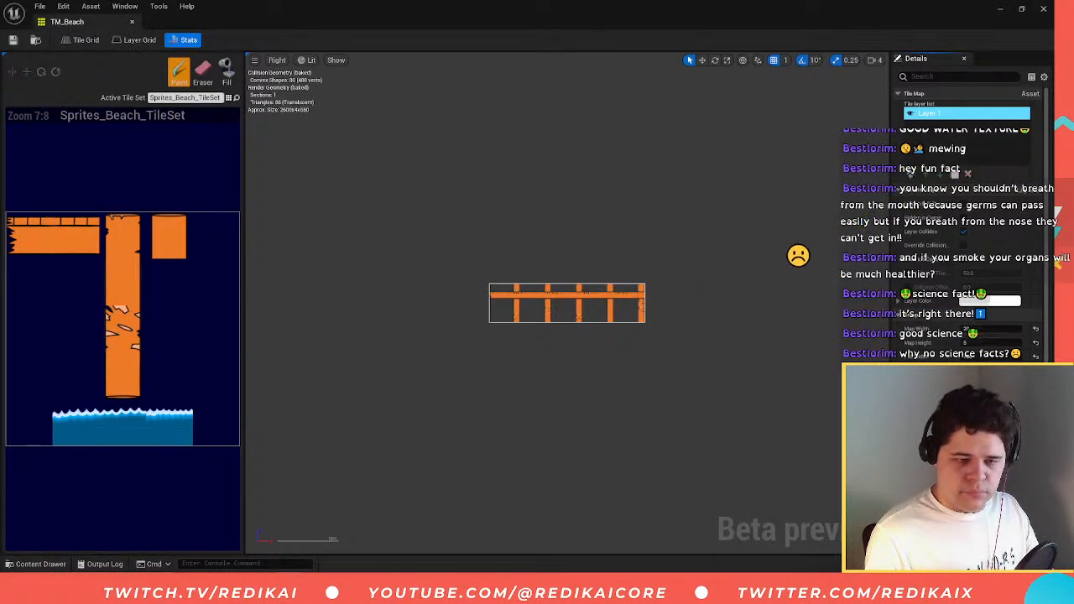
- Set the TM_Beach tile map's material to MaskedUnlitSpriteMaterial and close its editor
click(994, 422)
text(masked)
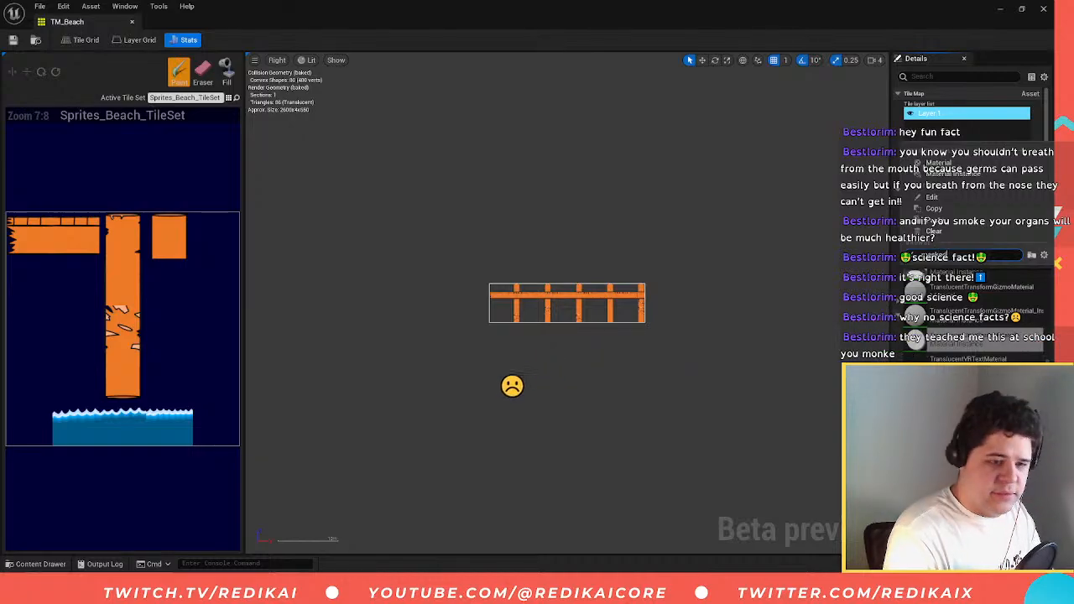
click(965, 325)
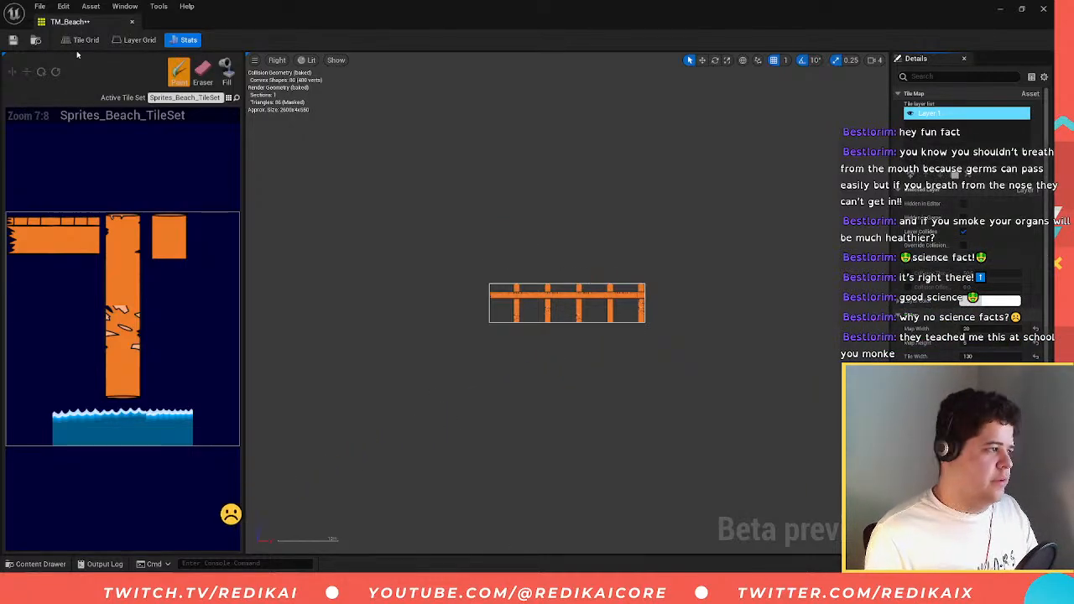
click(132, 21)
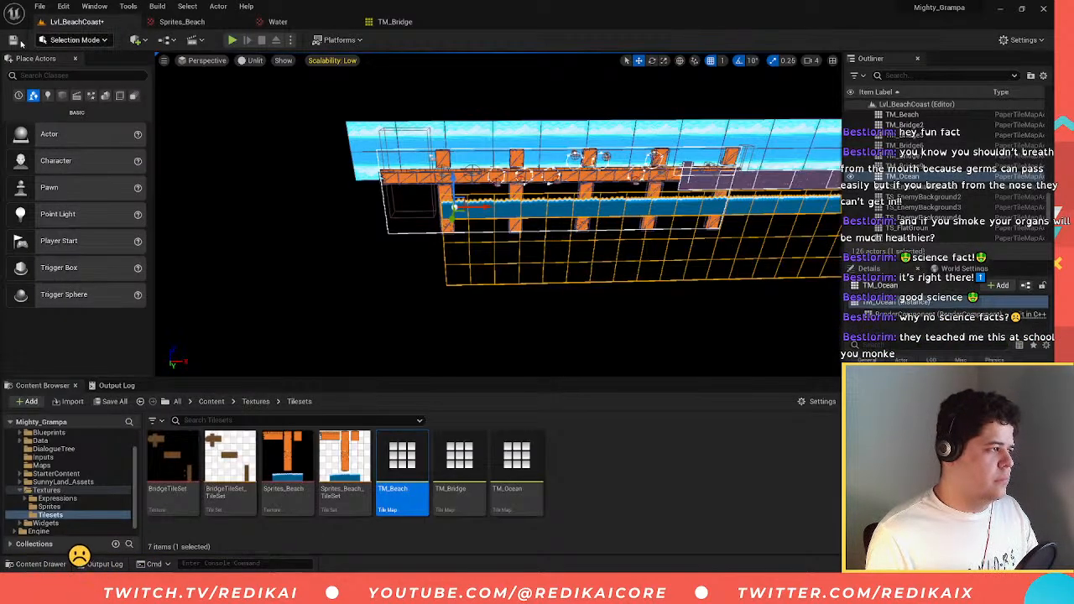
- Raise TM_Ocean to the pier deck's lower edge and shift it sideways so the water starts before the pier's broken end
mouse_move(494, 183)
right_down()
mouse_move(655, 192)
mouse_move(428, 174)
mouse_move(483, 173)
right_up()
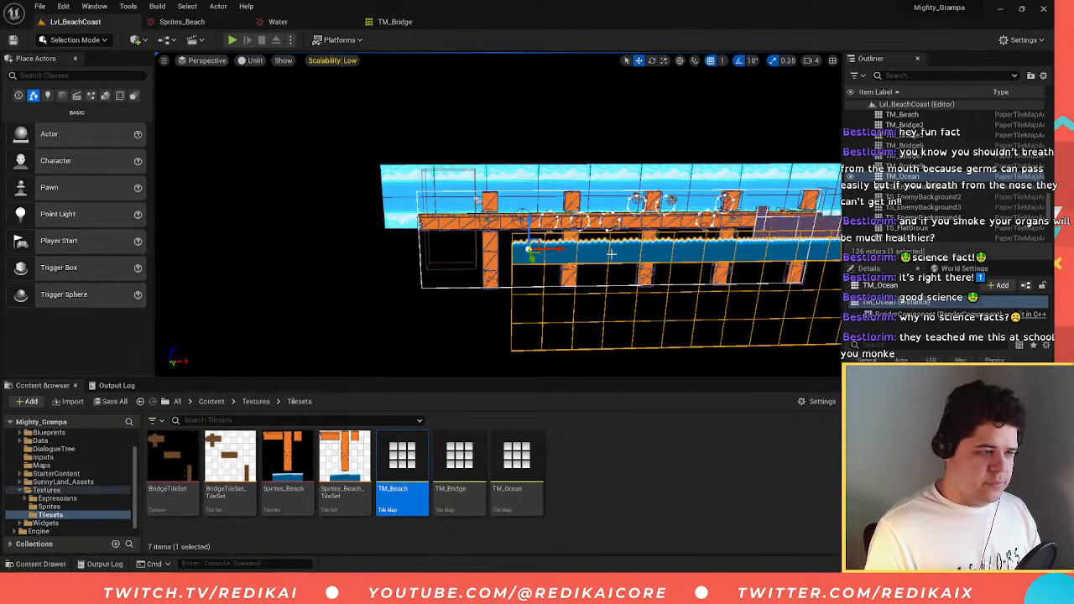
drag(531, 255, 522, 232)
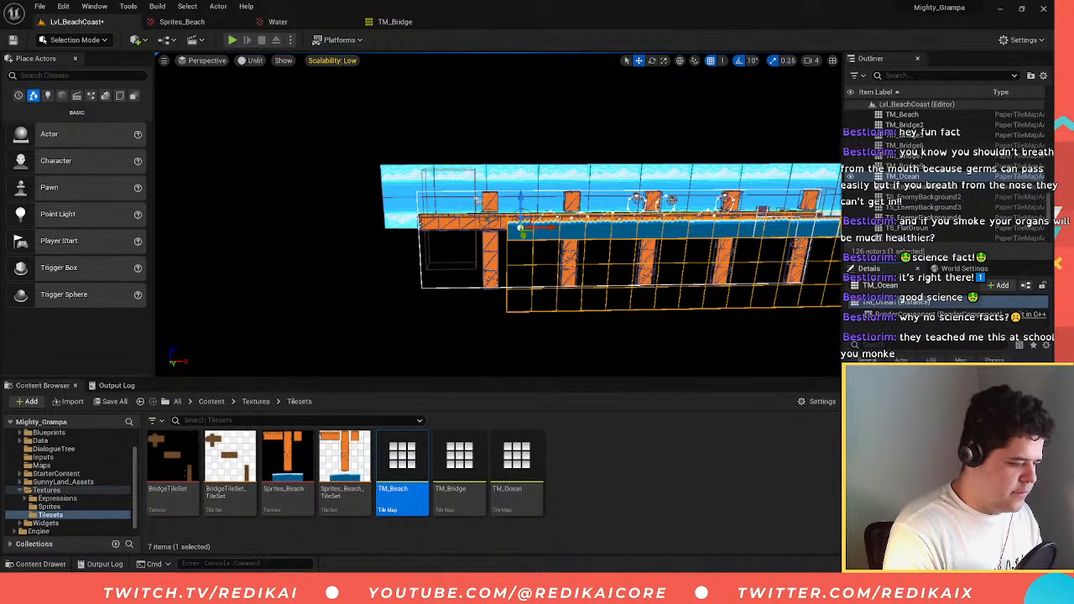
drag(521, 229, 375, 240)
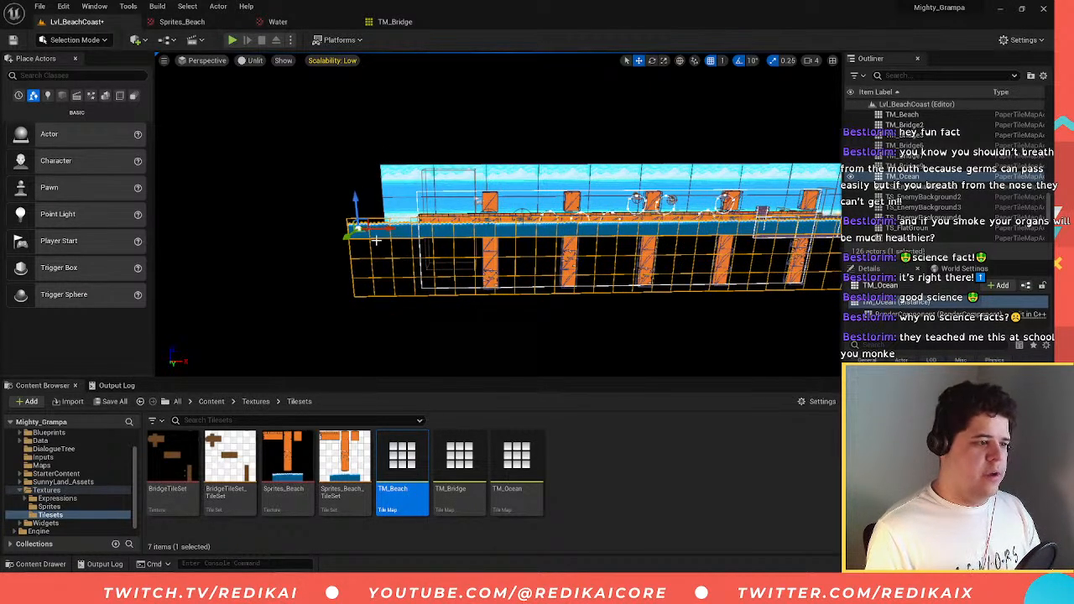
- Playtest the level briefly to check the water's height against the pier, then dismiss the message log
click(233, 39)
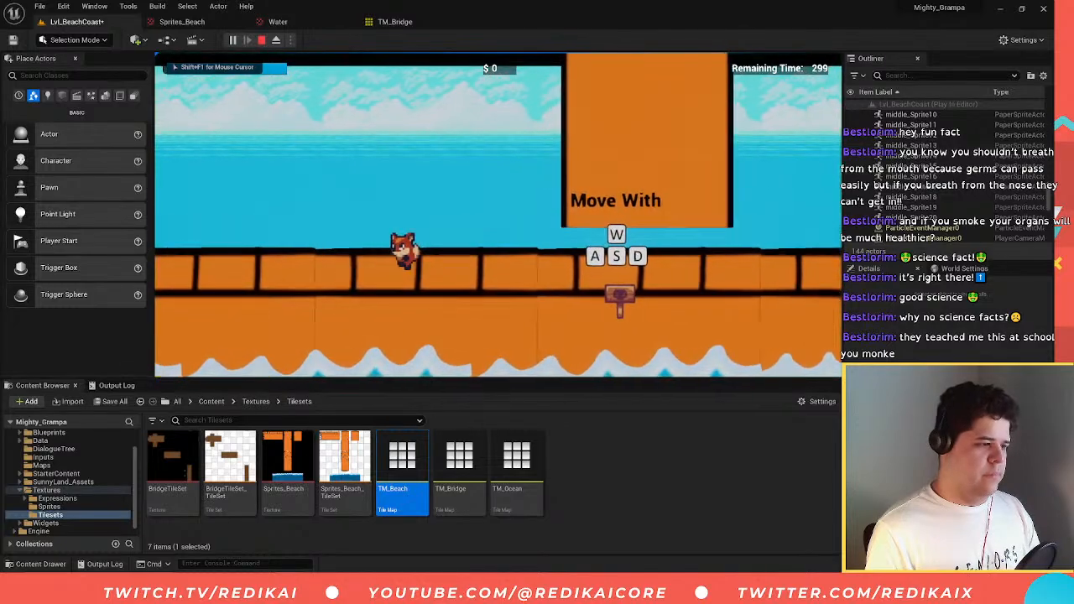
key(d)
key(Escape)
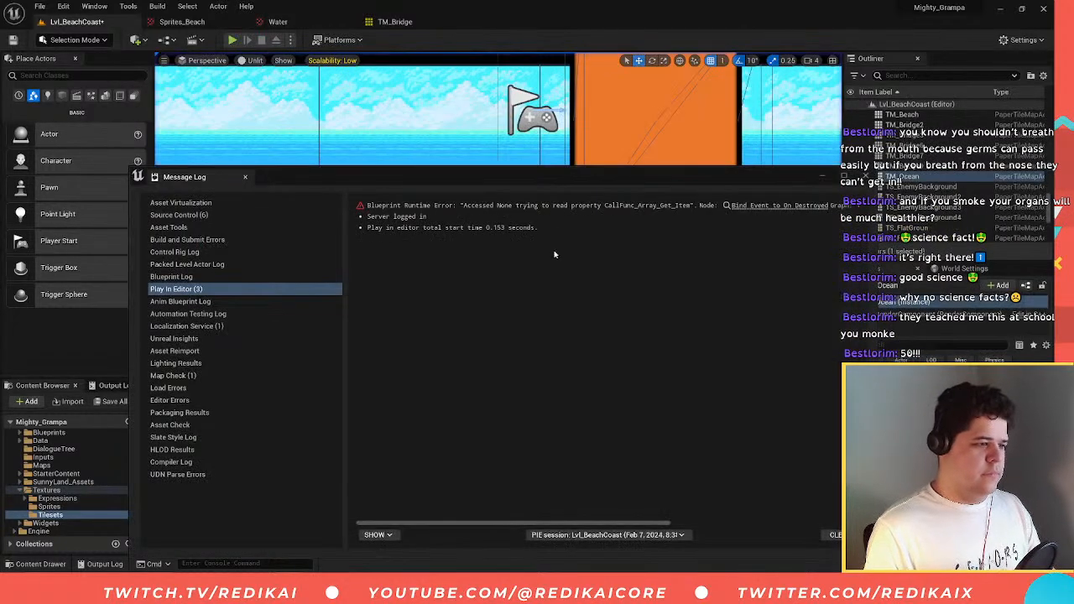
click(866, 177)
- Raise TM_Ocean slightly so the waves cover more of the pier deck's lower face
key(s)
right_drag(580, 247, 564, 252)
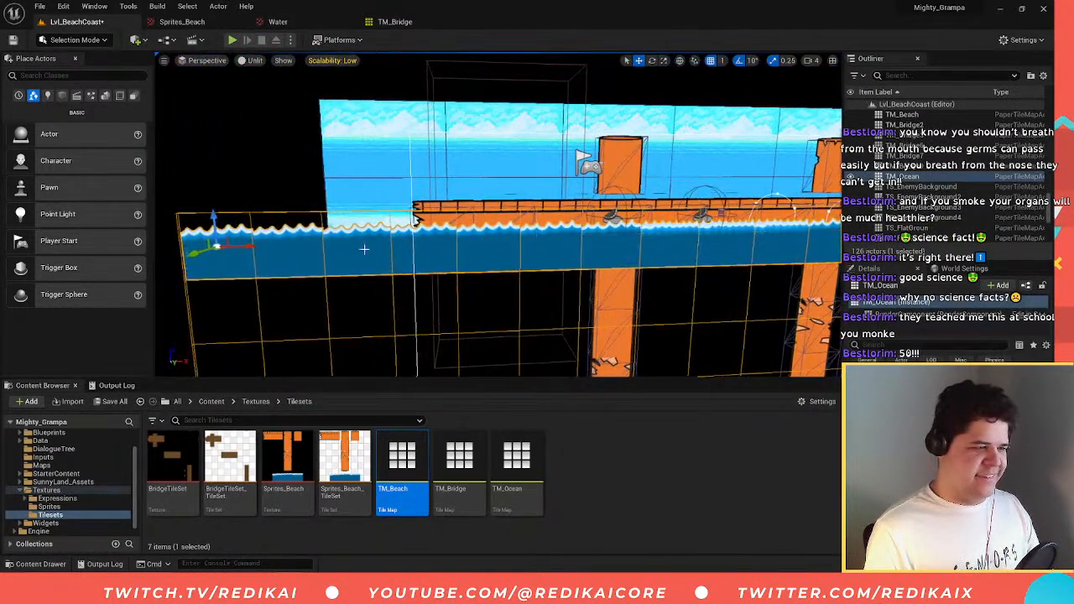
drag(217, 220, 215, 212)
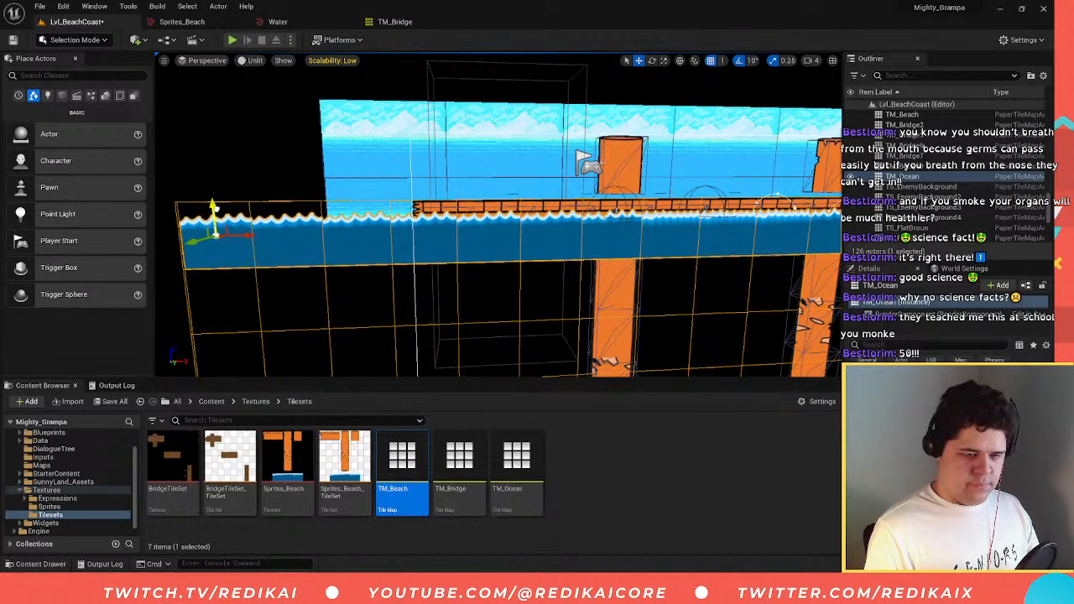
- Playtest the level, running the fox back and forth along the pier to examine the raised waves, then dismiss the message log
click(232, 39)
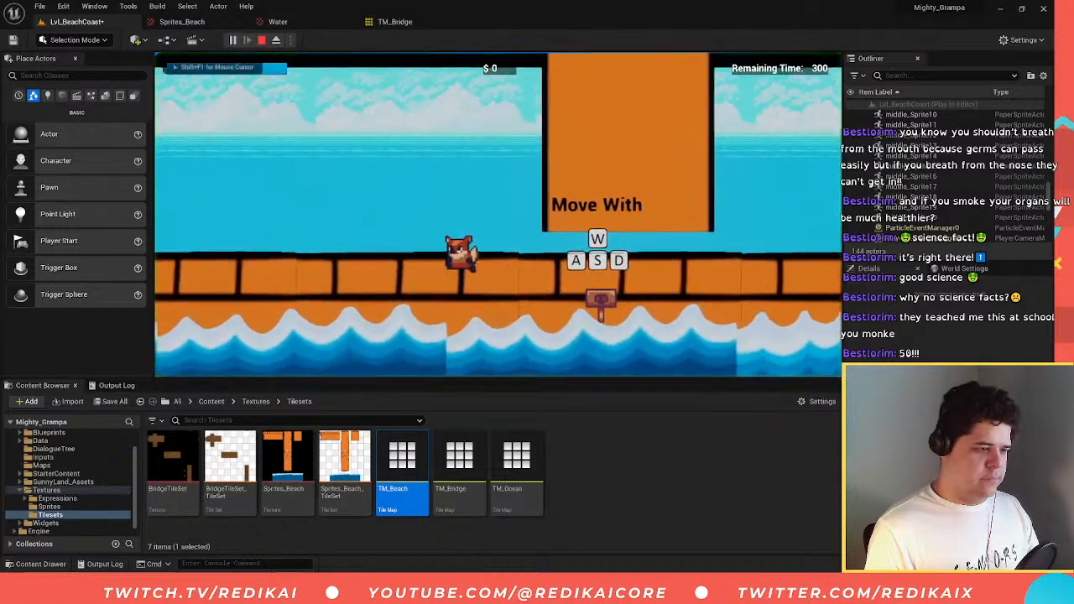
key(d)
key(d)
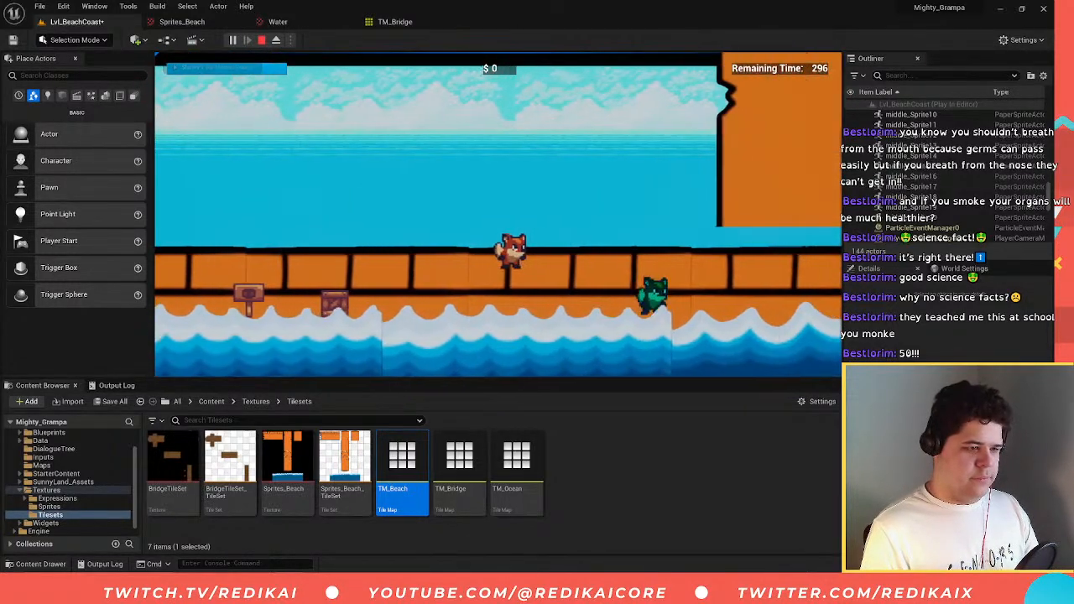
key(a)
key(d)
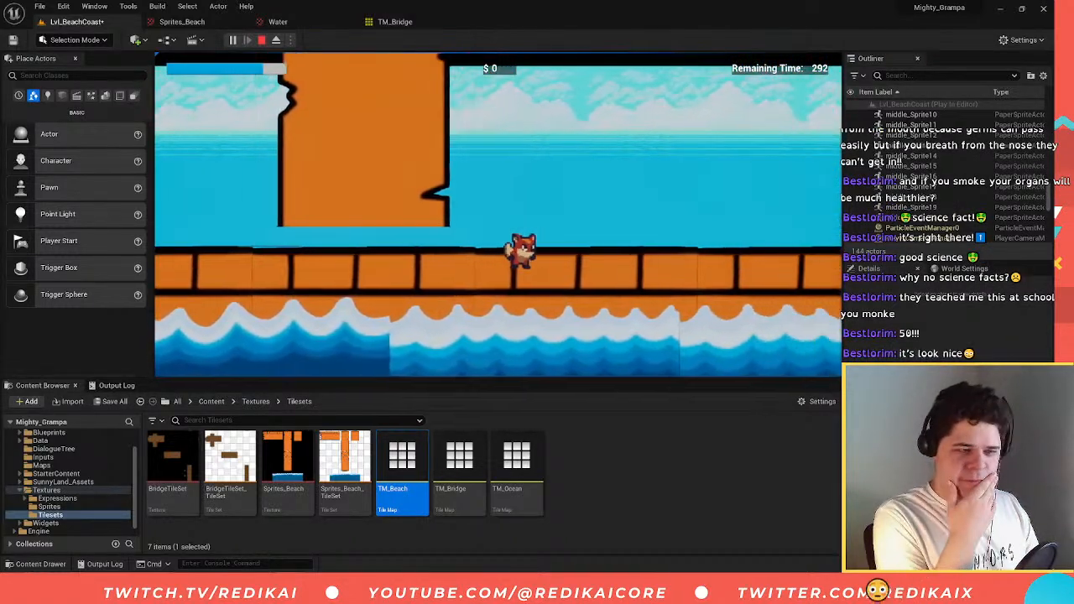
key(a)
key(Escape)
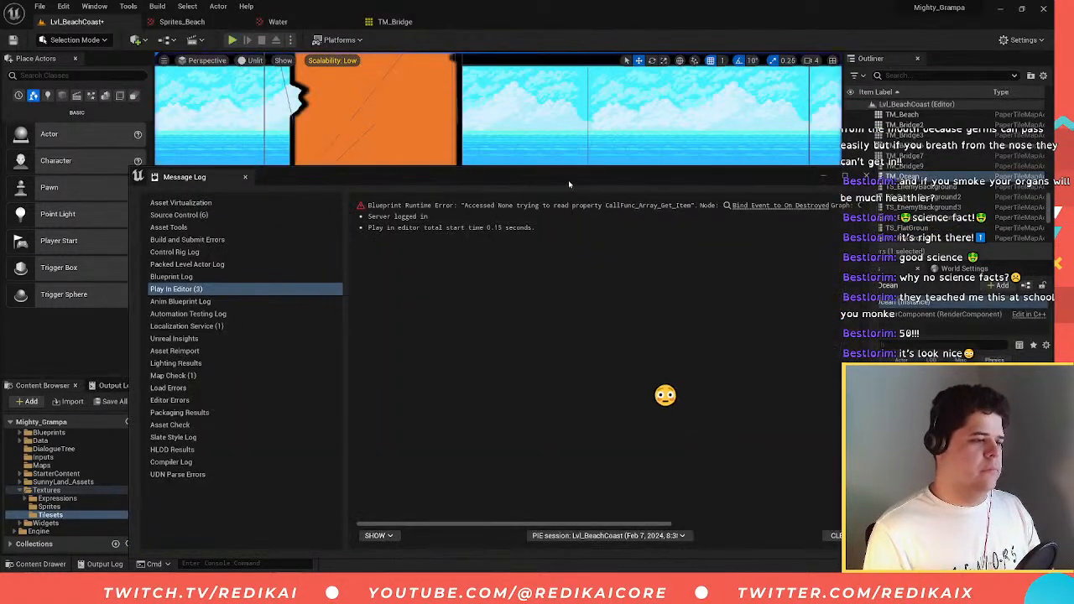
click(867, 177)
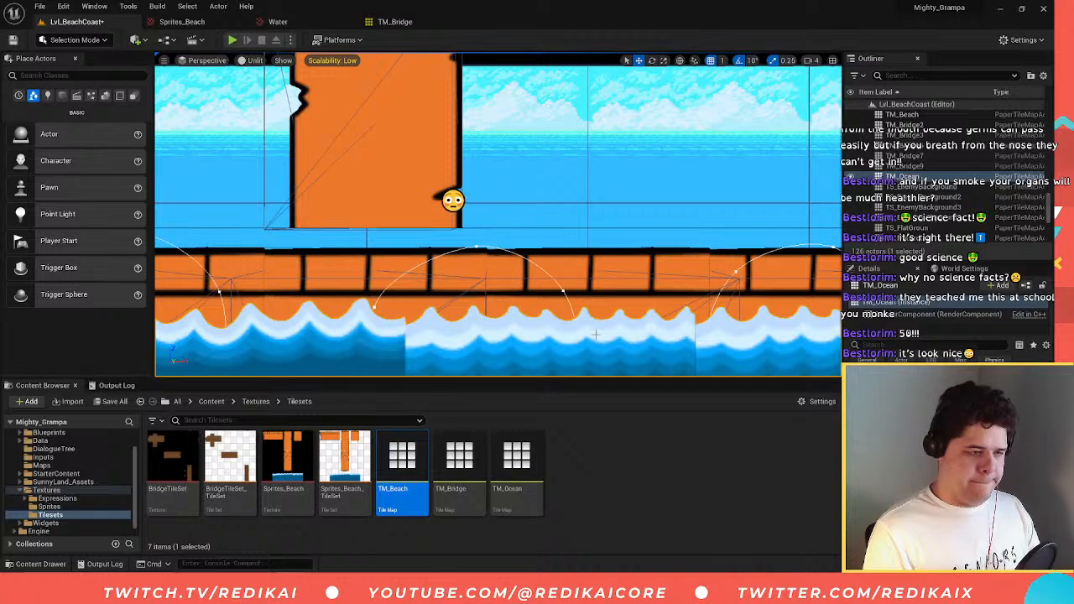
- Playtest from the level's start again, running and jumping around the tutorial signs to examine the wave tiles, then stop playing
scroll(597, 332, down, 3)
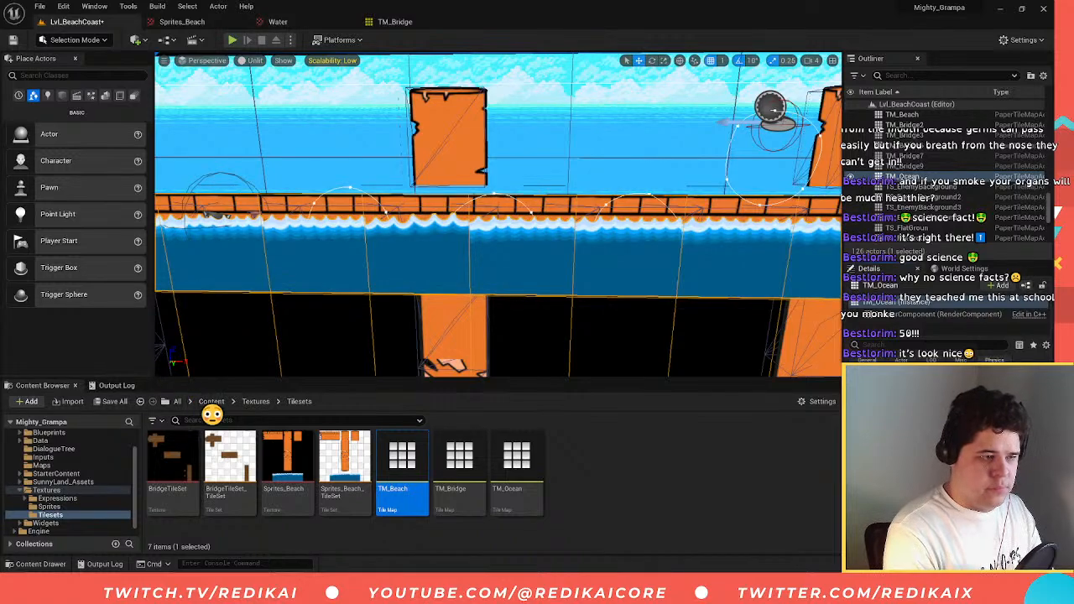
click(232, 39)
key(a)
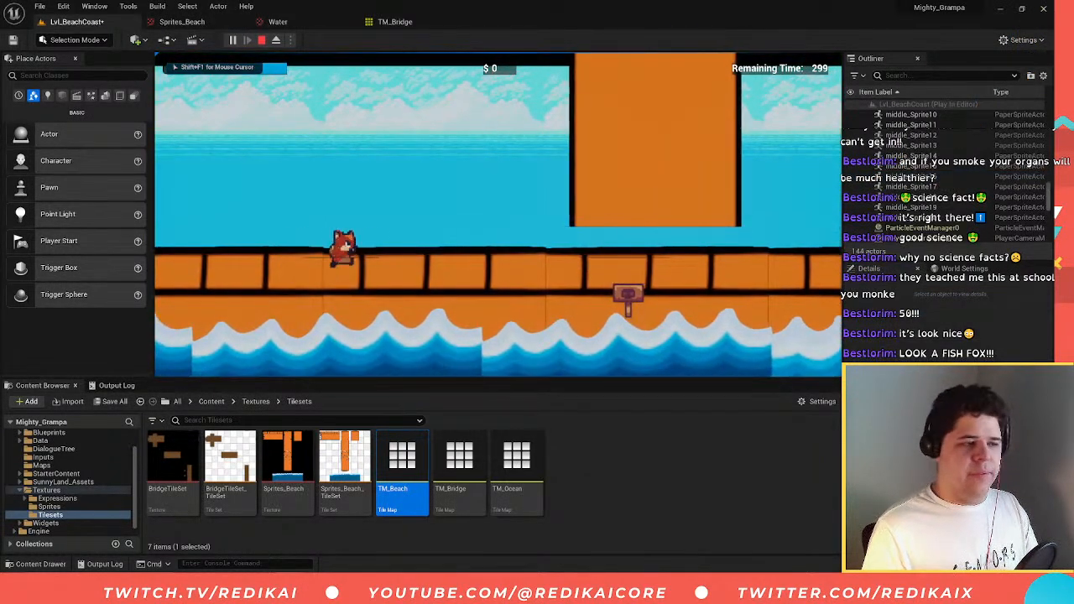
key(d)
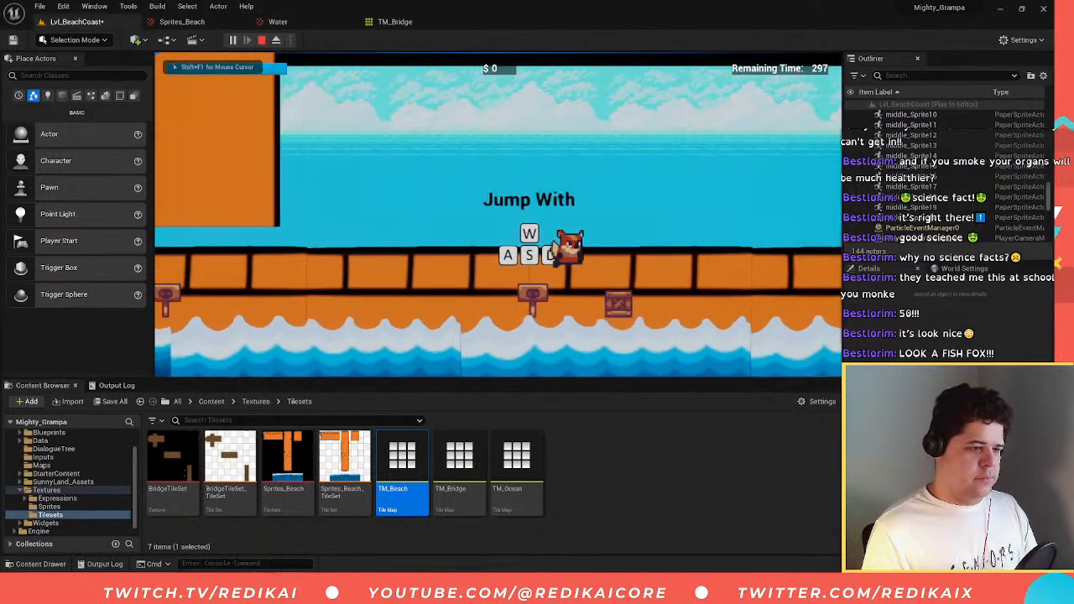
key(space)
key(a)
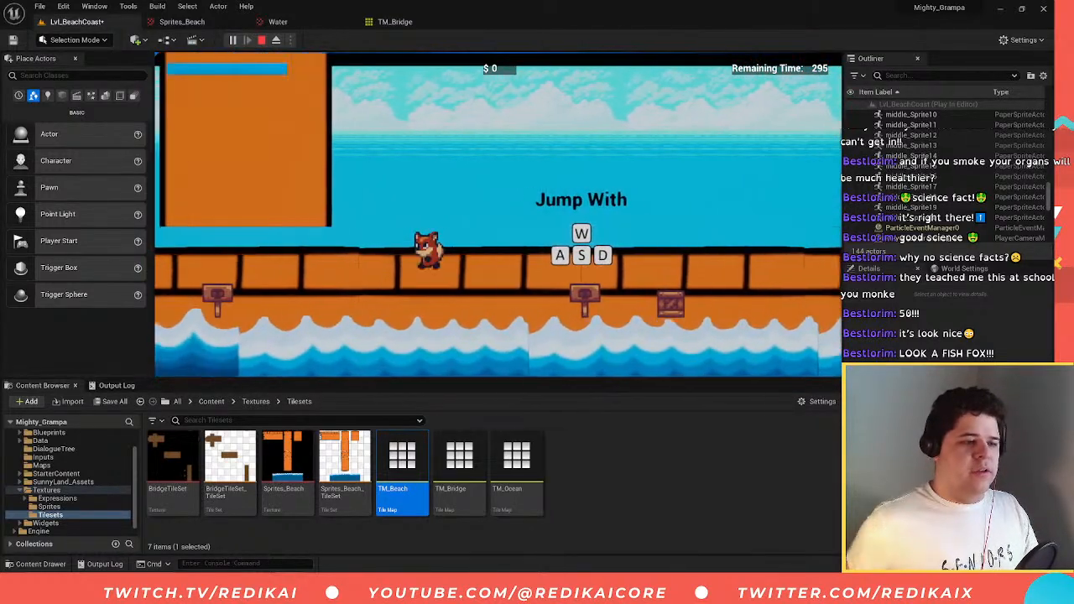
key(d)
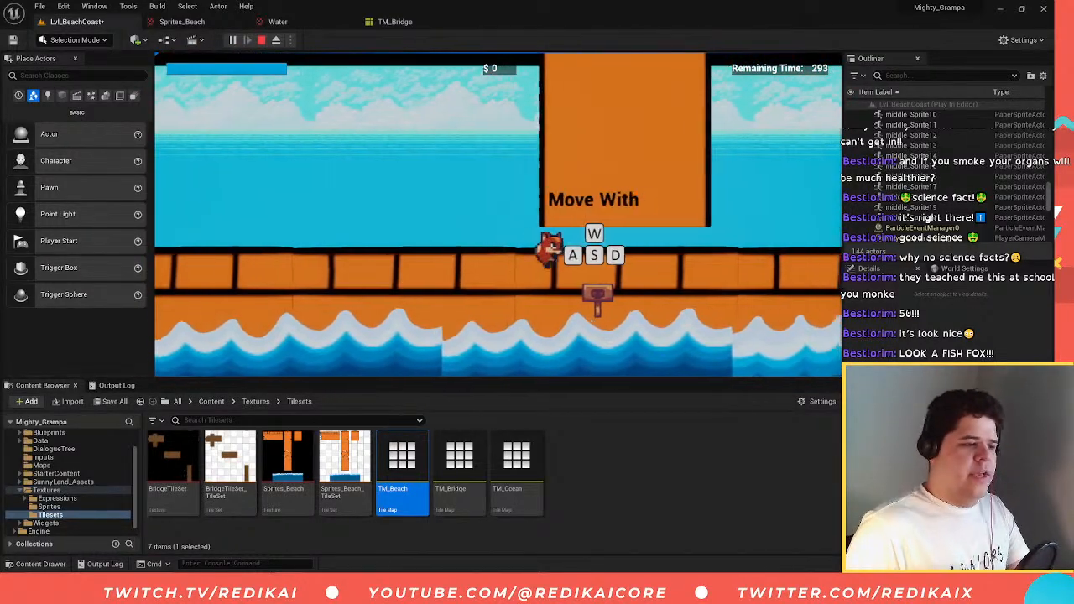
key(a)
key(d)
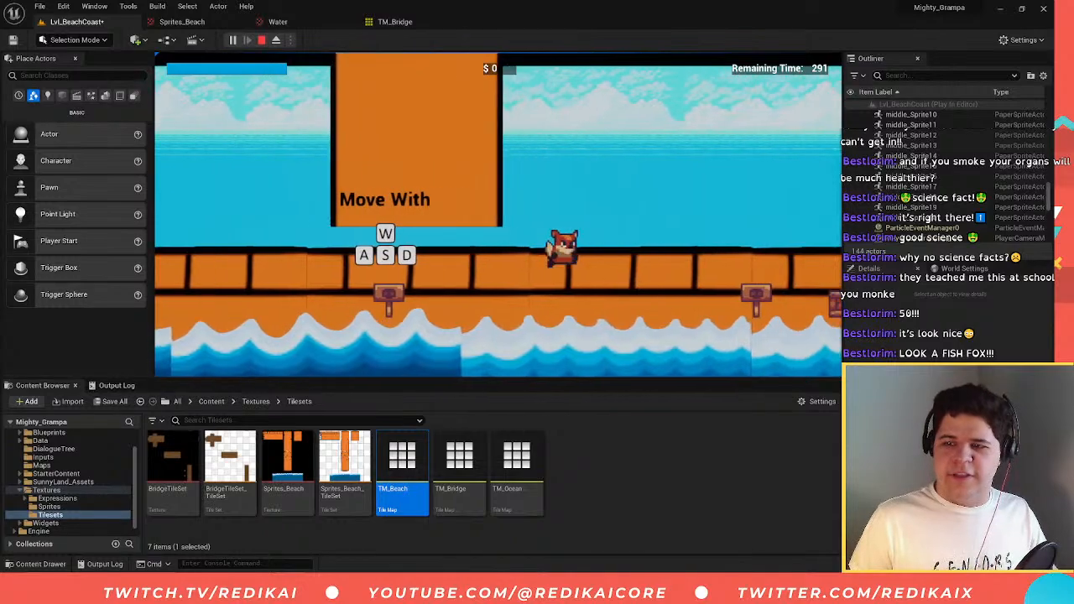
key(a)
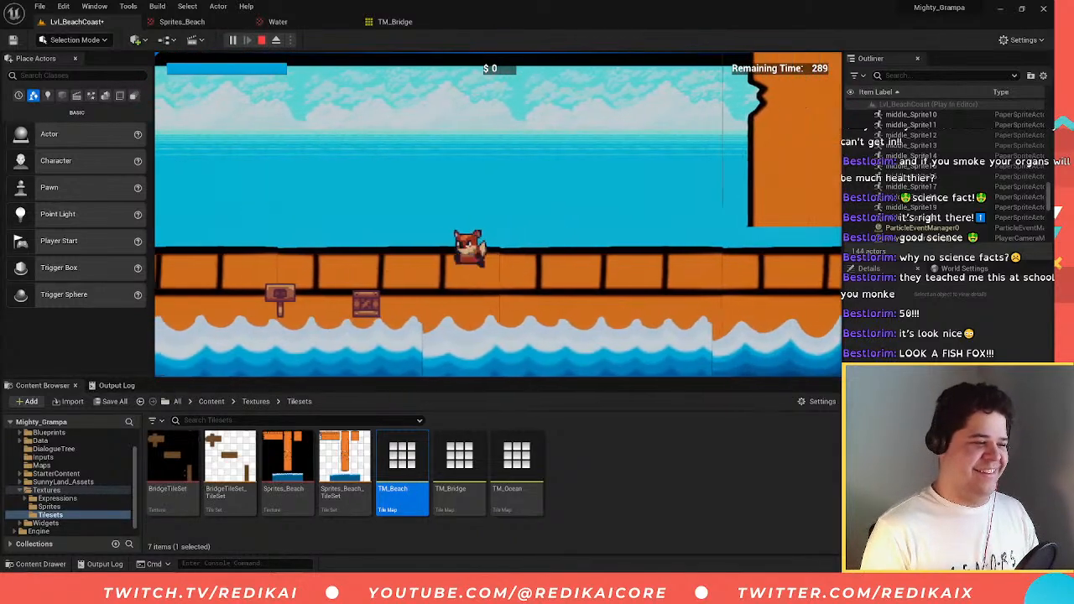
key(d)
key(Escape)
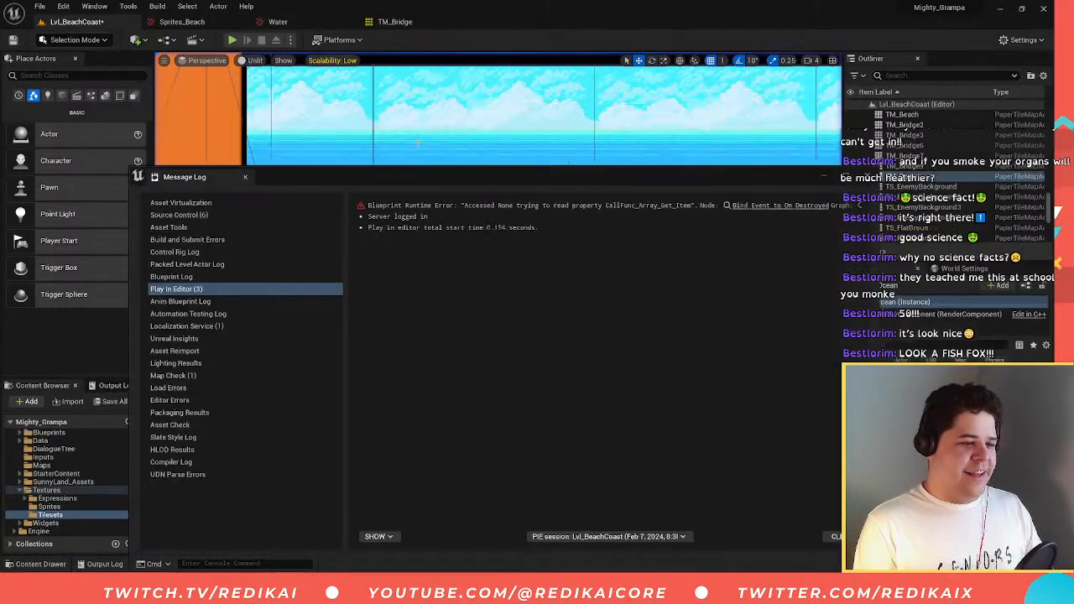
- Dismiss the message log, then raise the crate sprite and the two tutorial signs so they stand on the pier deck
click(867, 177)
right_drag(660, 173, 562, 213)
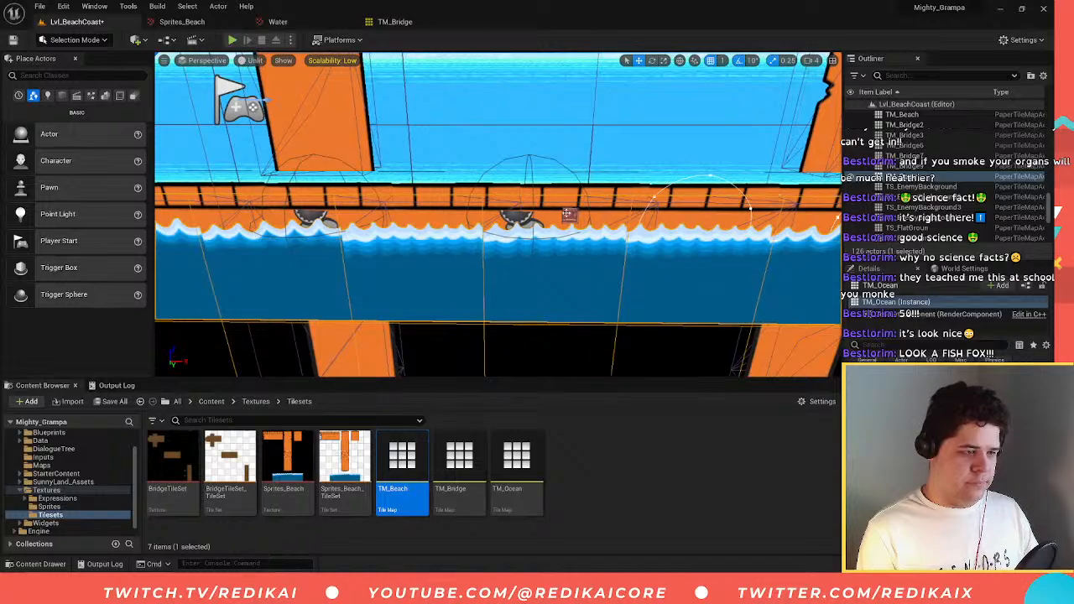
click(569, 215)
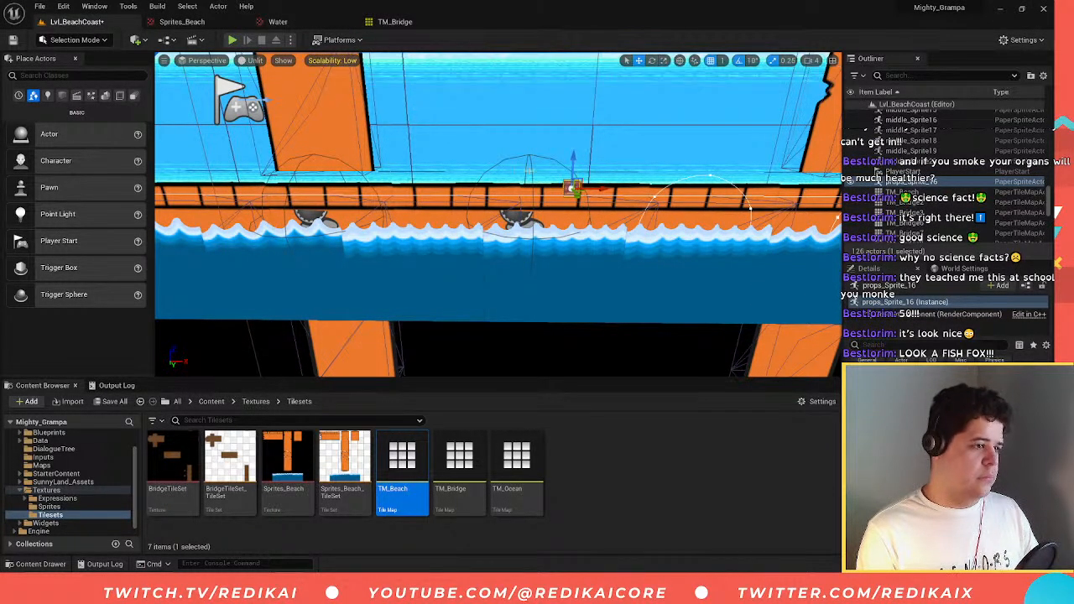
click(520, 215)
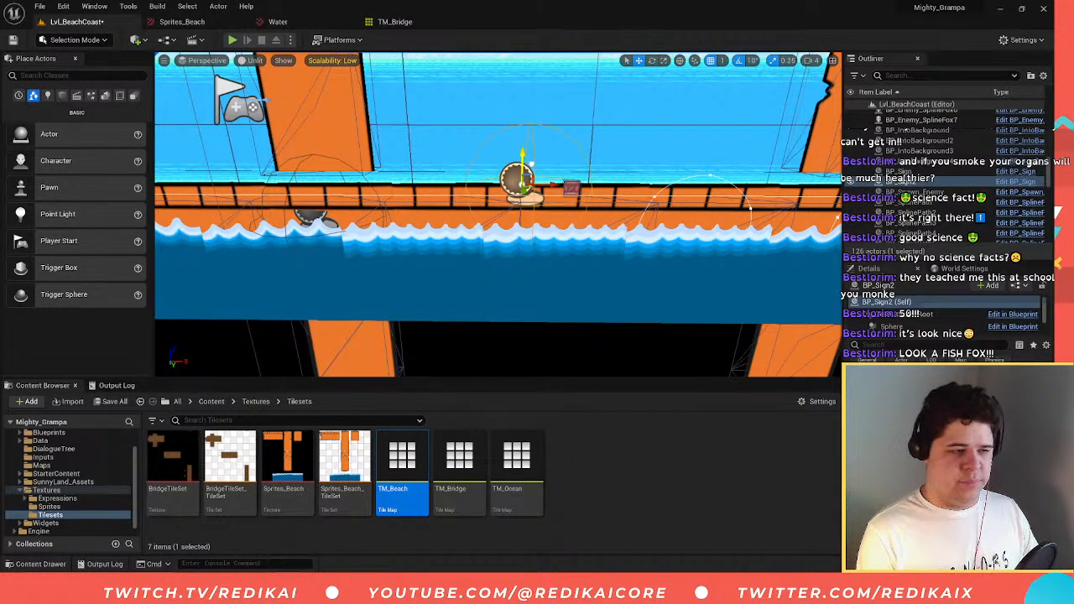
click(334, 208)
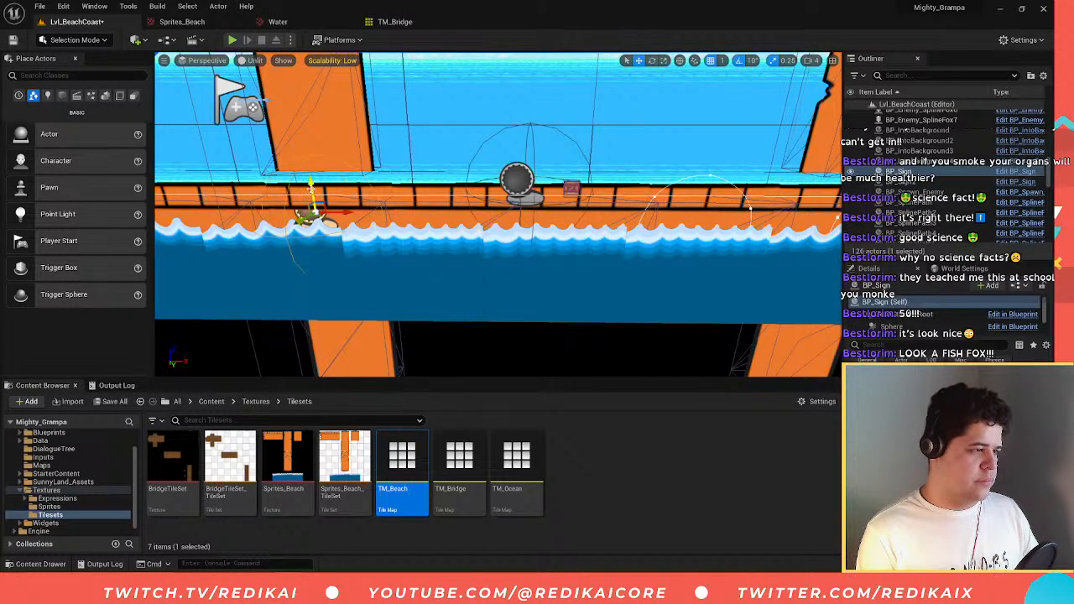
mouse_move(341, 186)
right_down()
mouse_move(227, 188)
mouse_move(345, 187)
right_up()
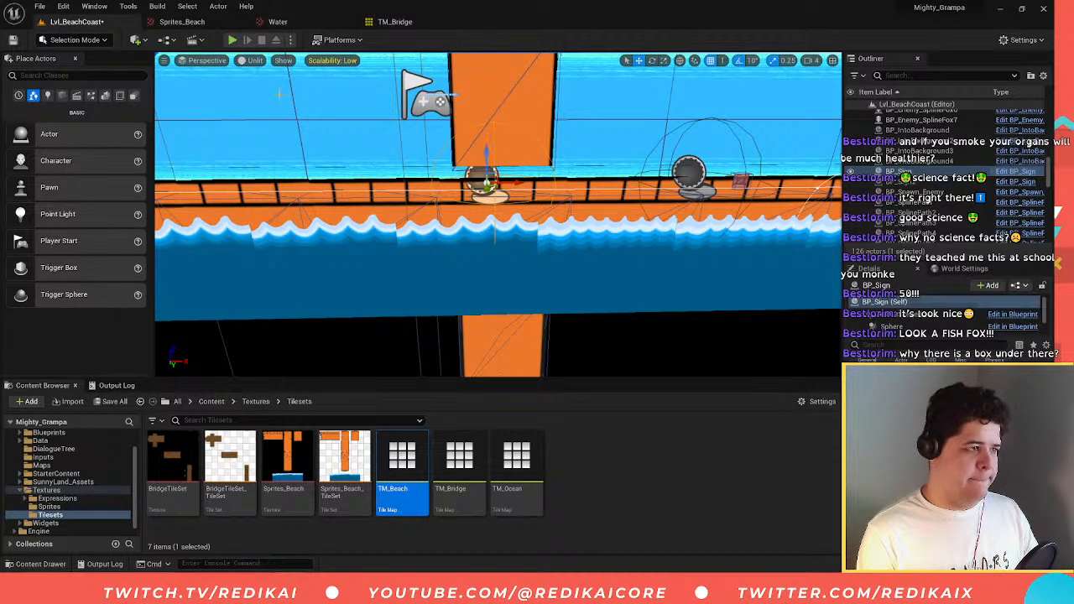
- Playtest the level, running and jumping the fox along the pier to check the raised signs and crate against the deck and waves
click(239, 42)
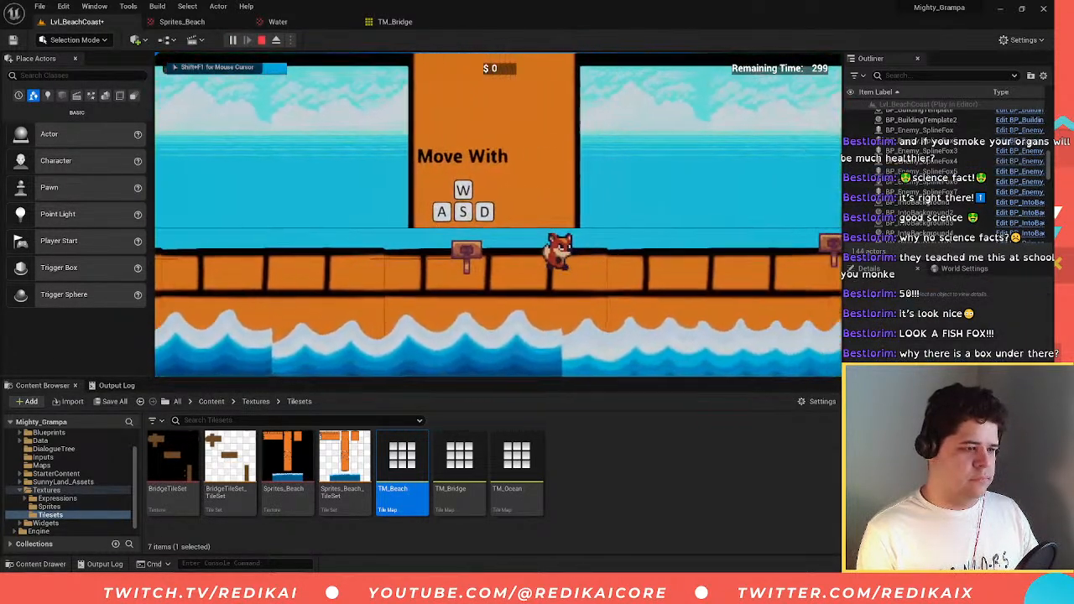
key(a)
key(d)
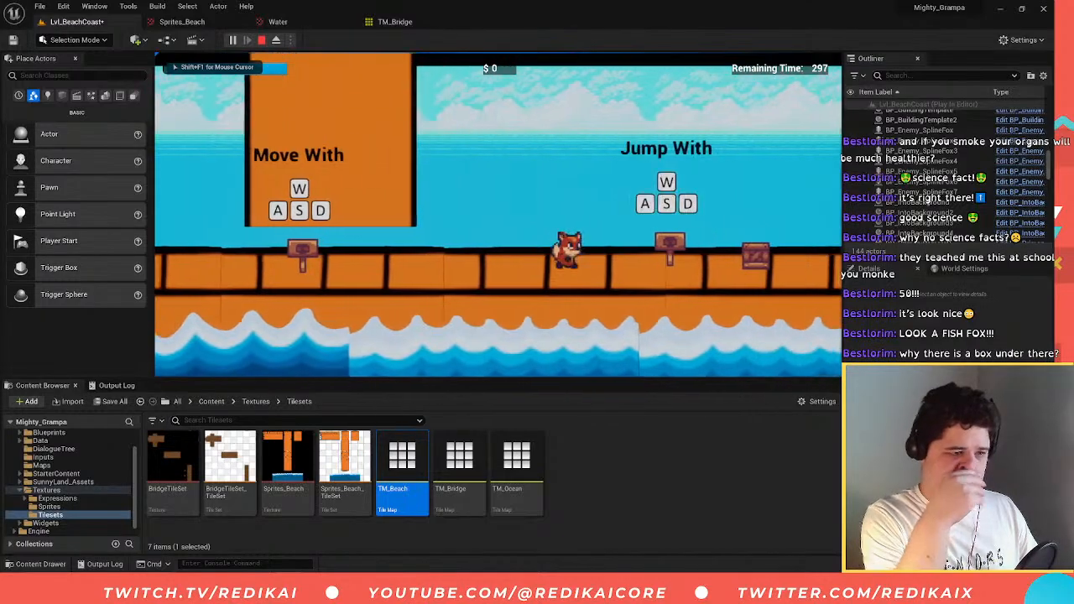
key(w)
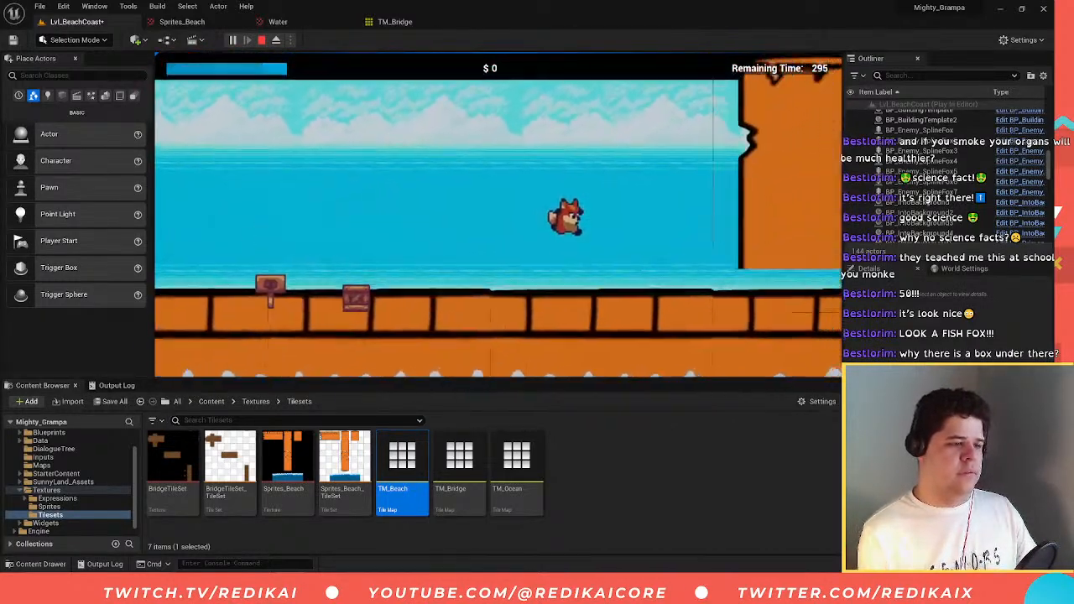
key(a)
key(d)
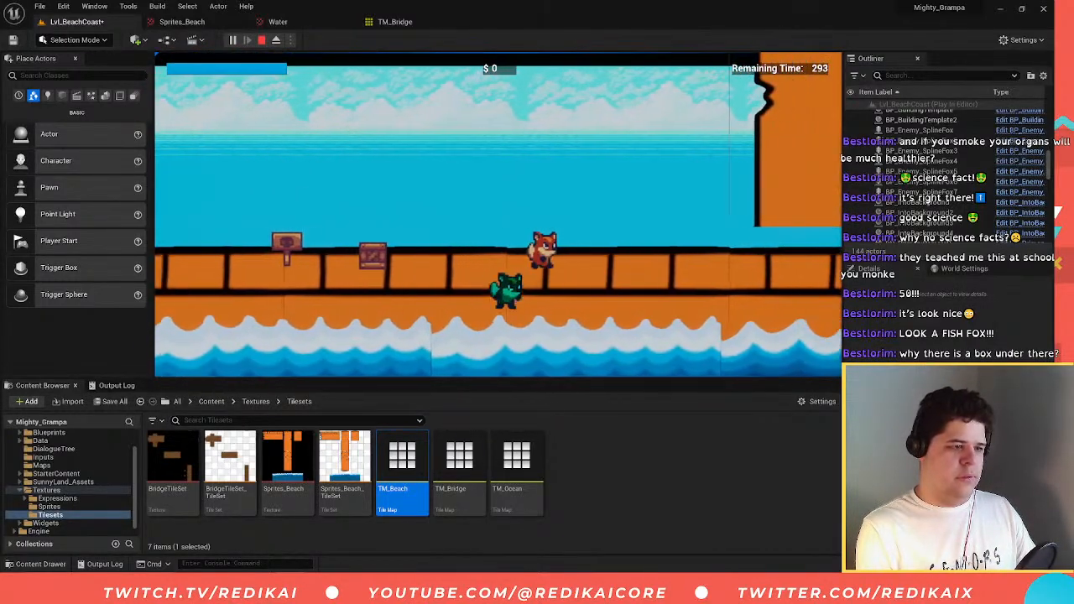
key(w)
key(a)
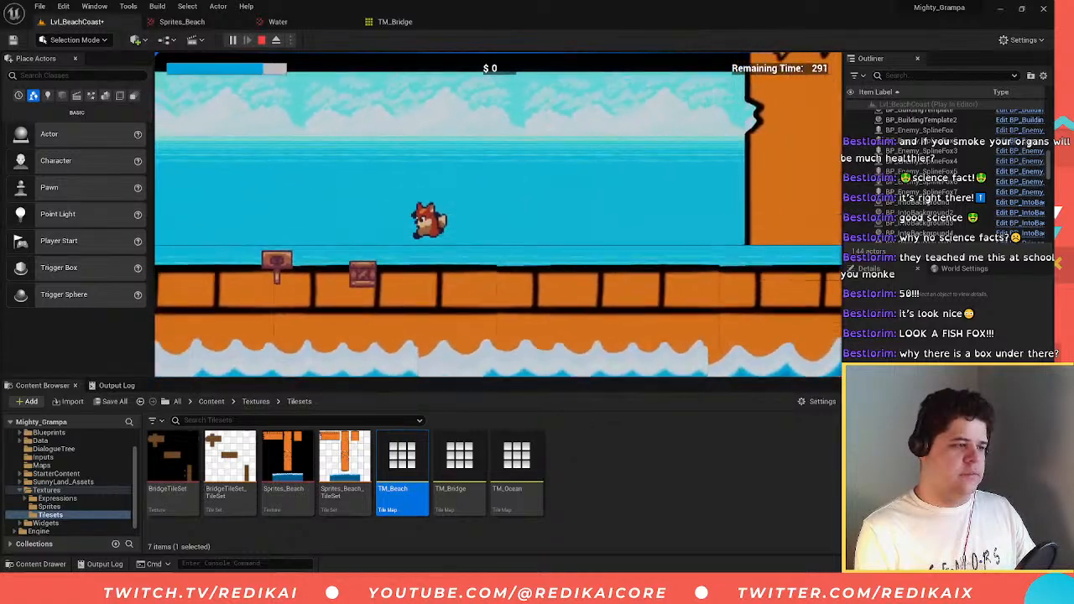
key(a)
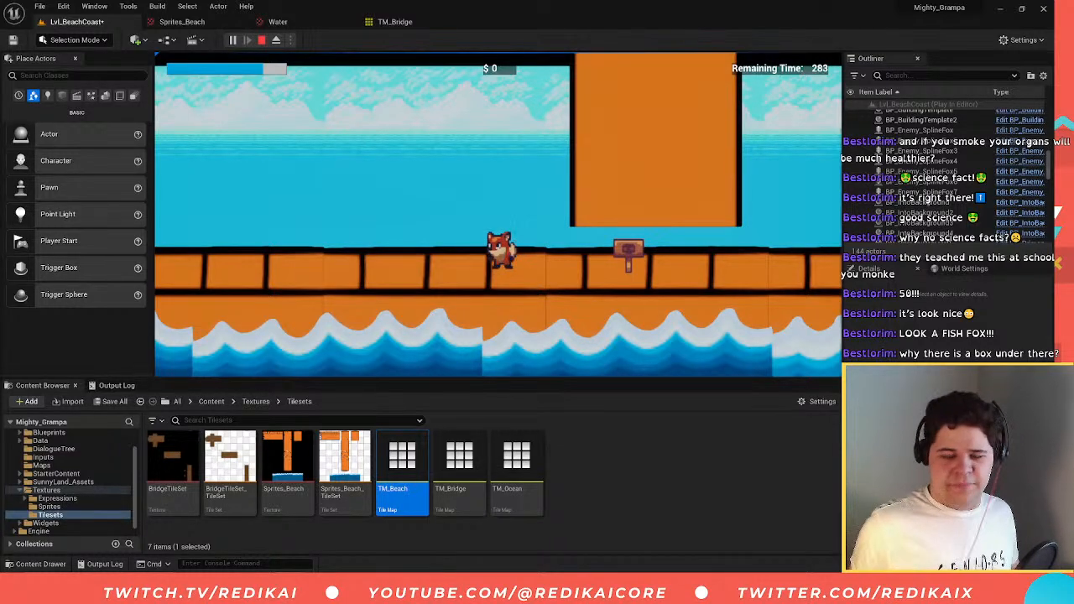
- Playtest the fox's running and jumping along the pier around the first signs and end the play session
key(d)
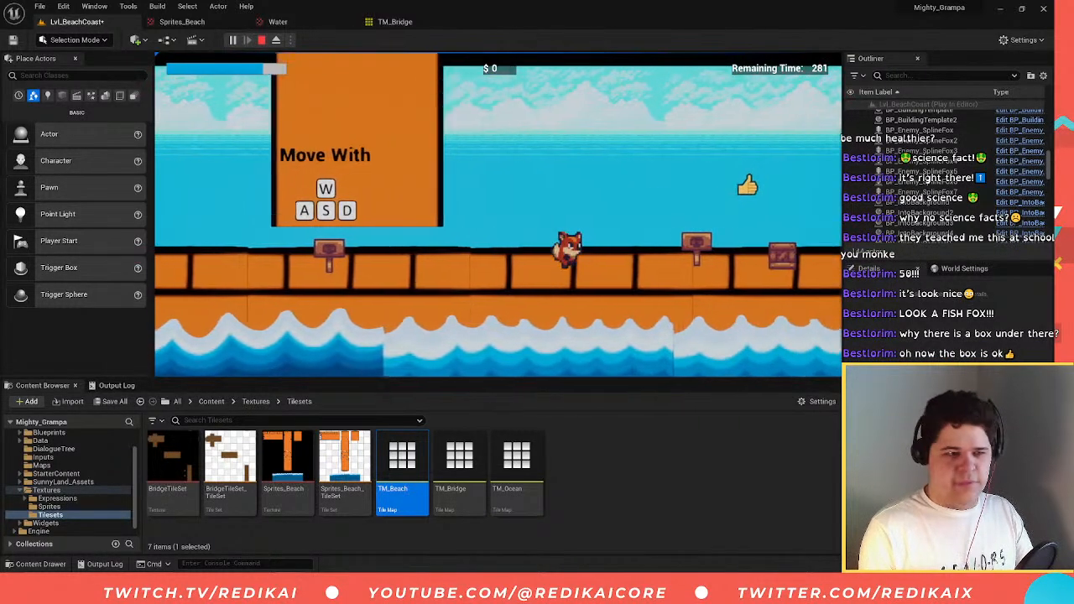
key(a)
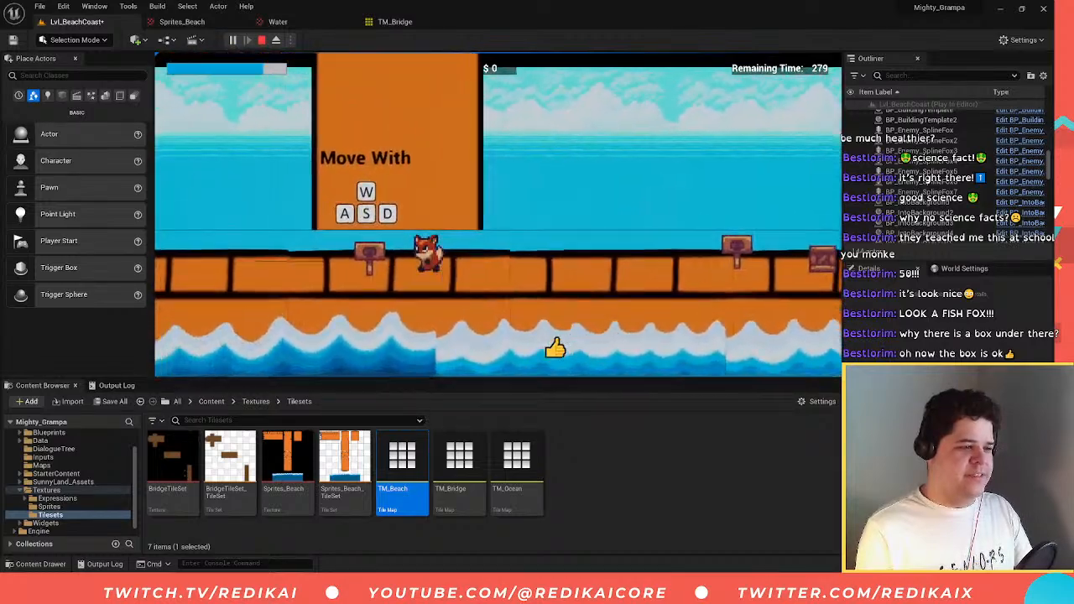
key(space)
key(d)
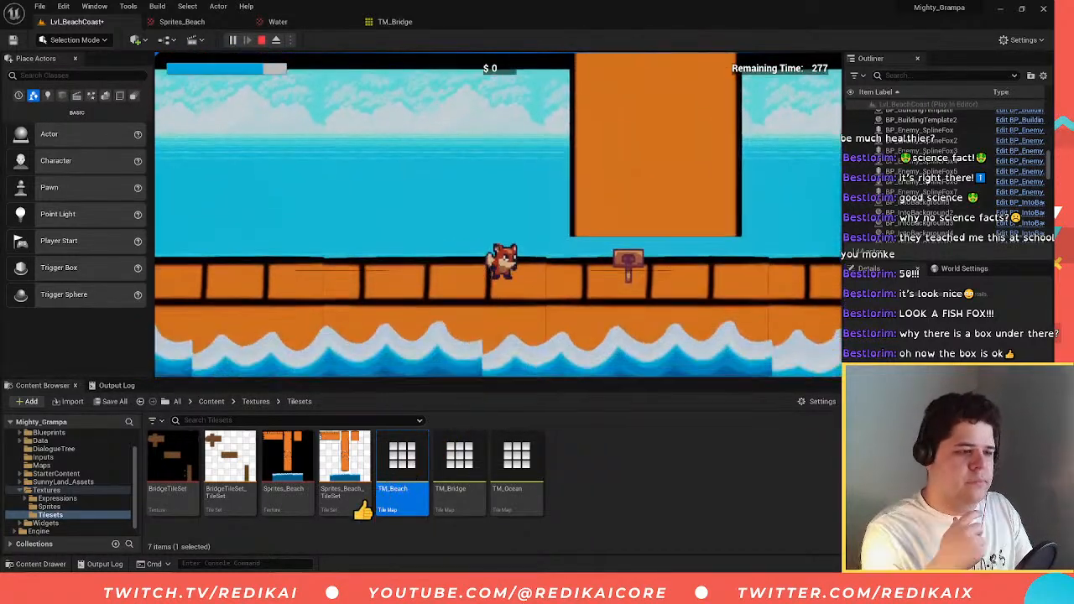
key(space)
key(a)
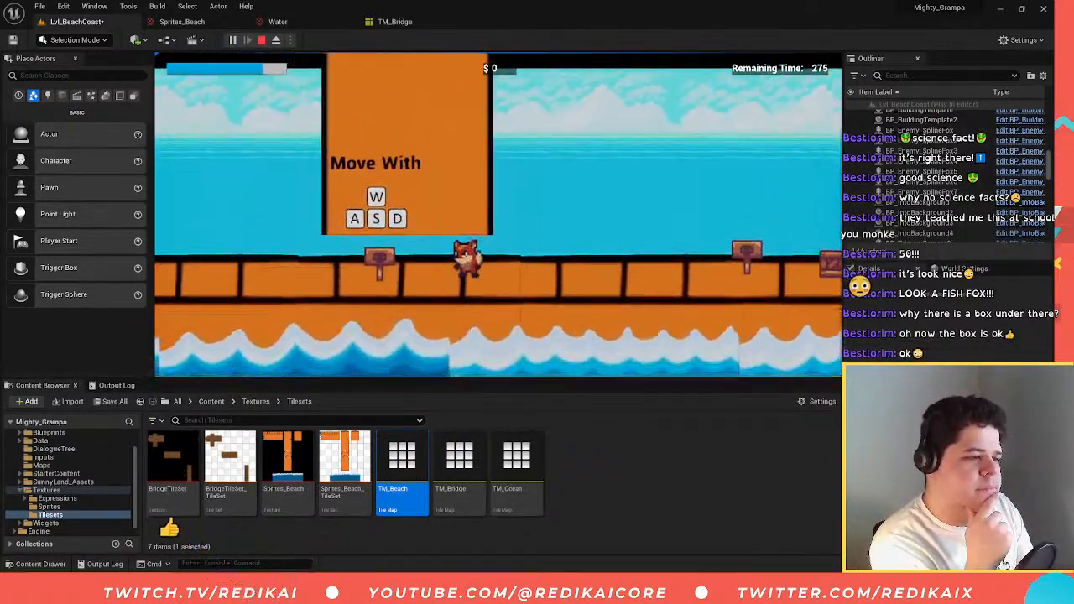
key(d)
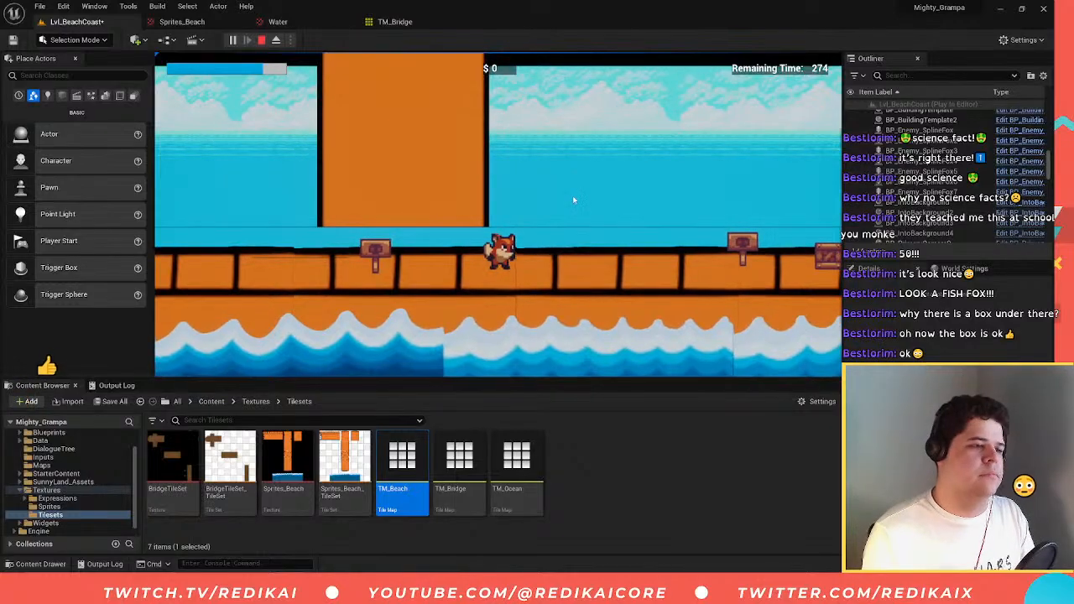
key(Escape)
- Move the TM_Beach tile map along the negative X axis until it sits just before the start of the ocean backdrop
click(868, 176)
right_drag(499, 215, 490, 215)
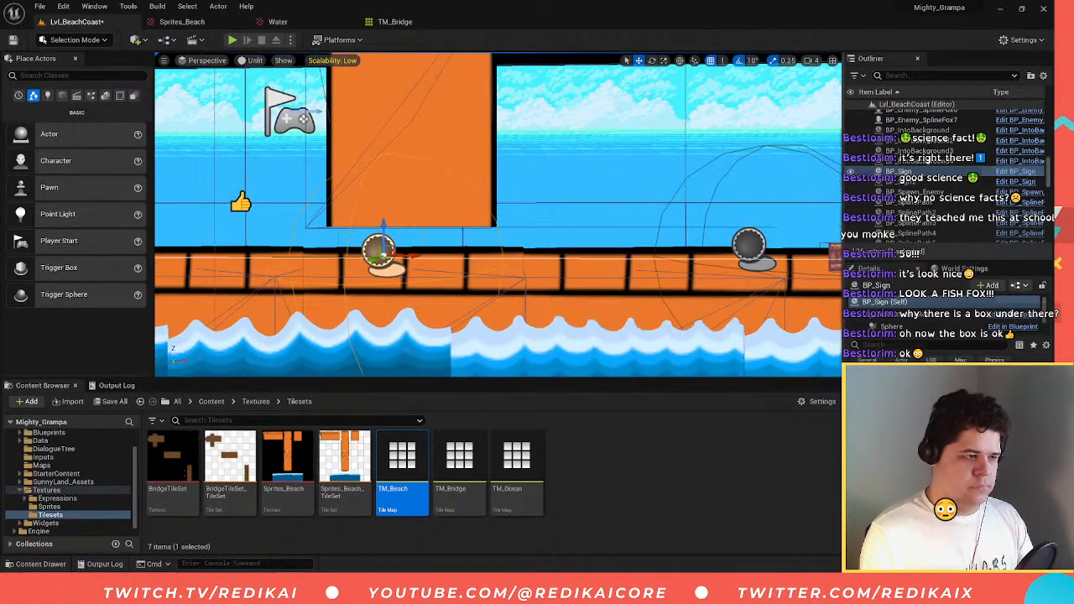
key(s)
key(w)
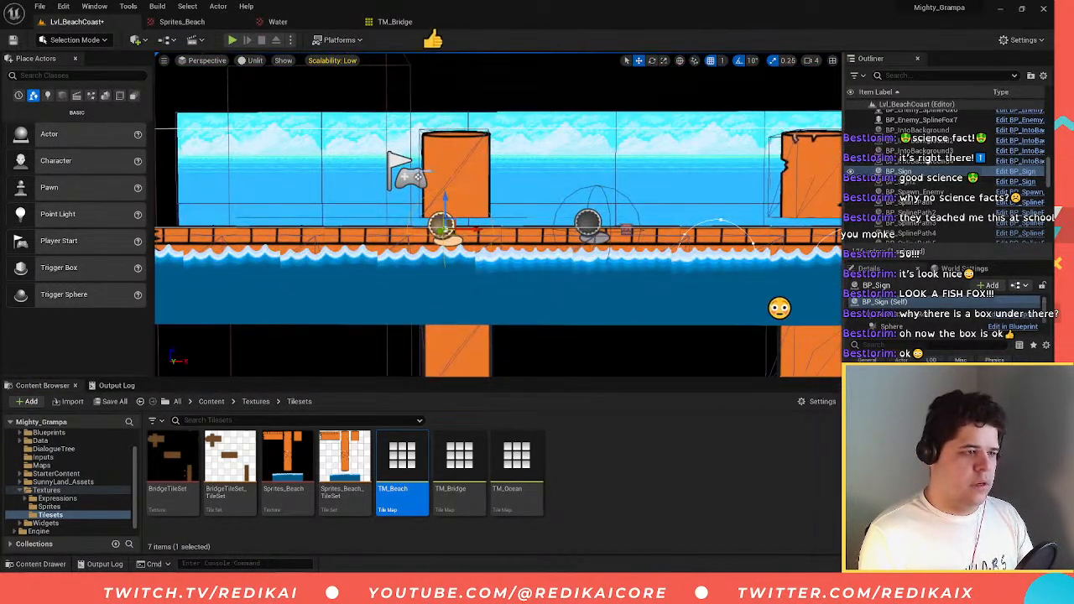
click(457, 172)
key(s)
right_drag(457, 172, 575, 178)
key(s)
key(w)
key(w)
key(d)
key(a)
key(s)
key(a)
key(a)
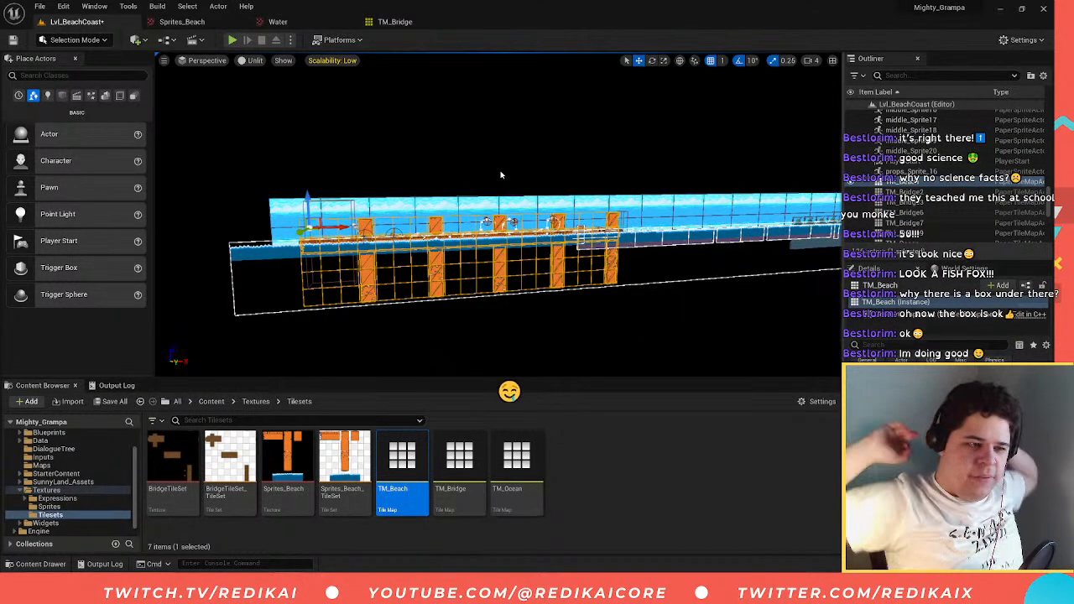
right_drag(498, 215, 514, 241)
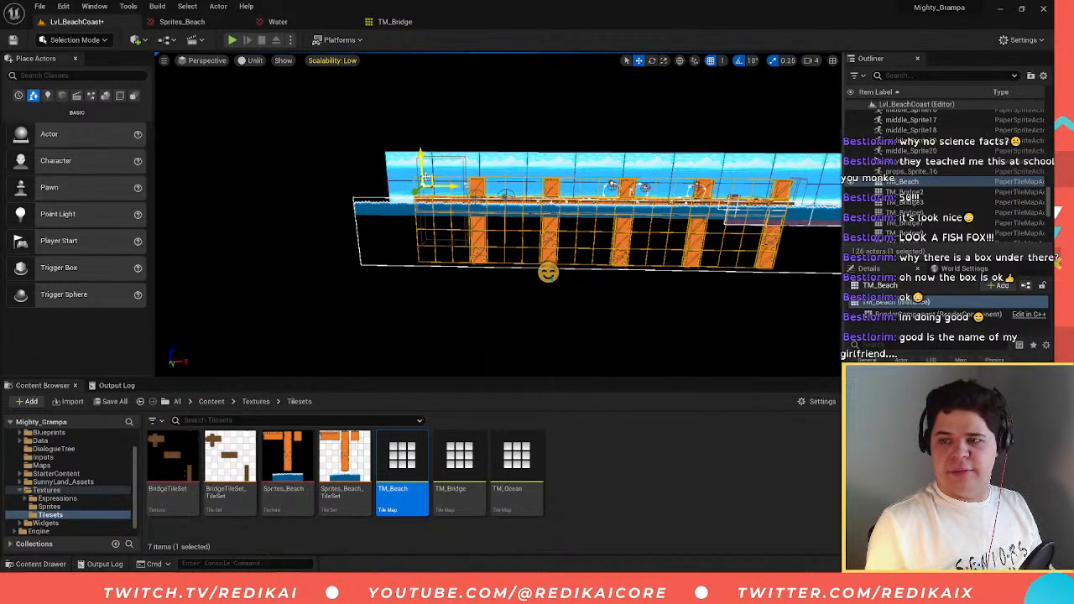
right_drag(447, 184, 487, 178)
key(s)
drag(449, 225, 201, 232)
key(s)
right_drag(338, 233, 328, 202)
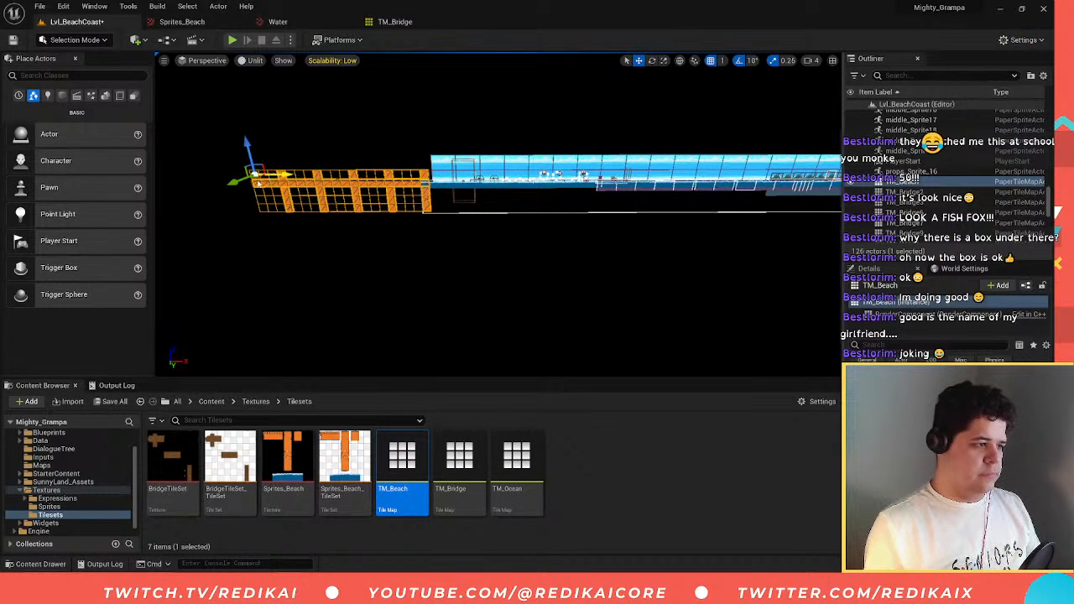
right_drag(378, 210, 404, 270)
- Rename the TM_Bridge tile map asset to TM_Bridge_End
right_click(460, 470)
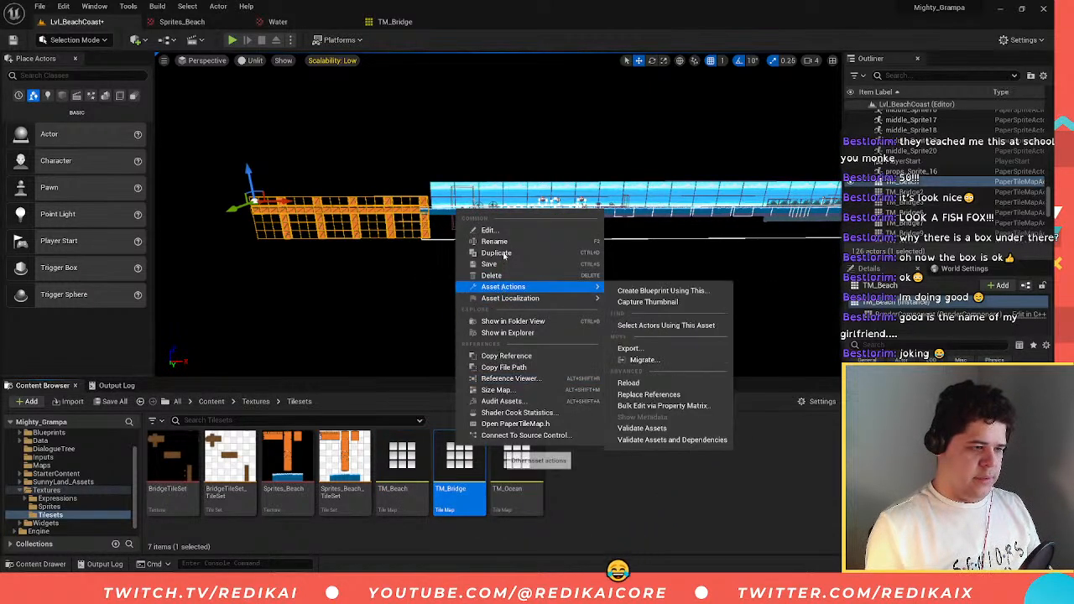
click(505, 243)
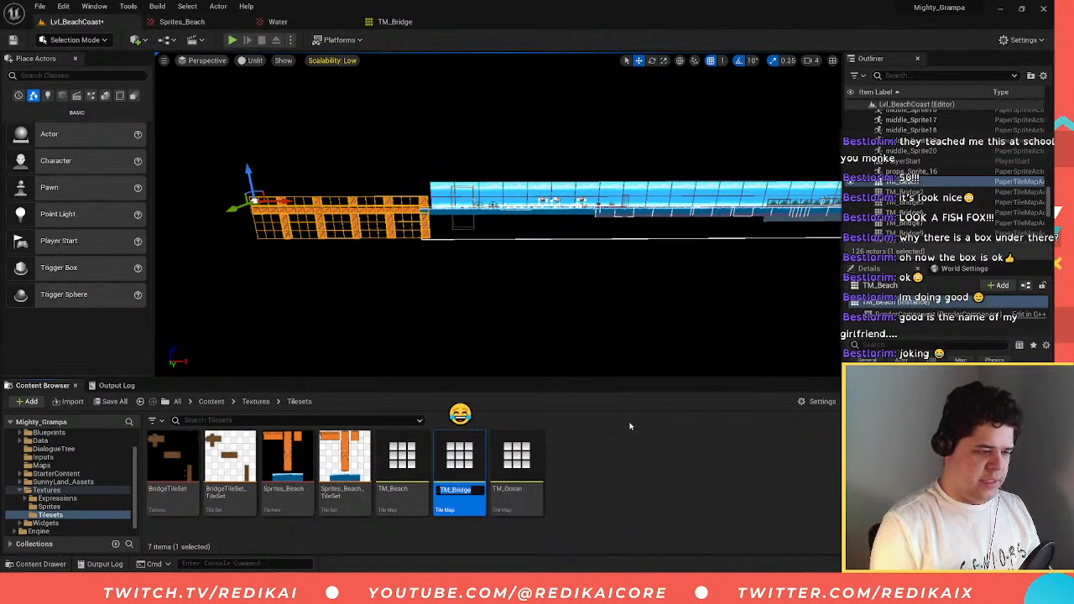
key(Return)
key(F2)
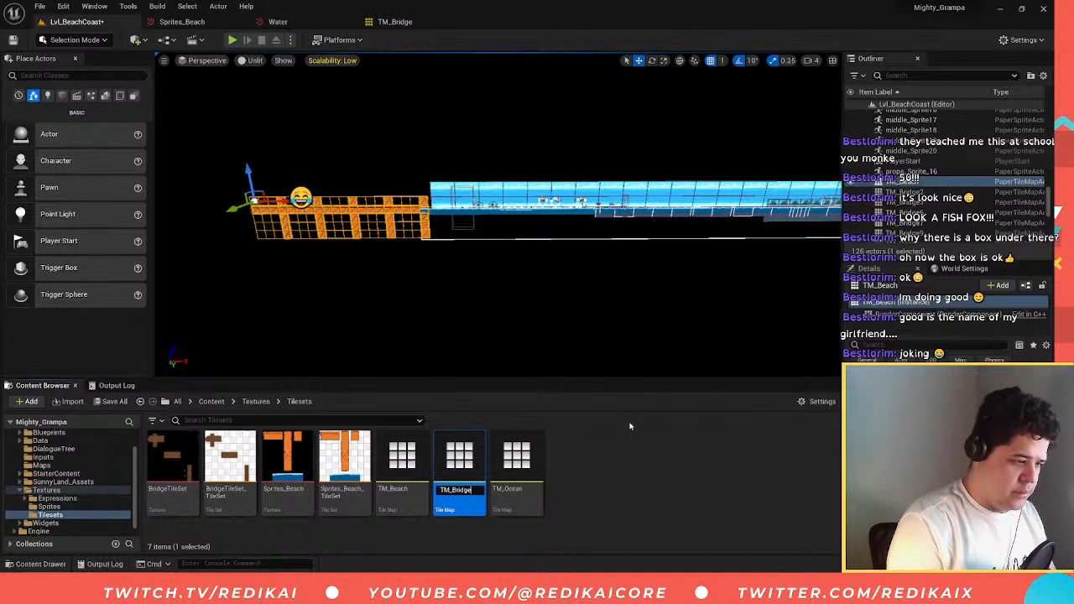
text(_eND)
key(Return)
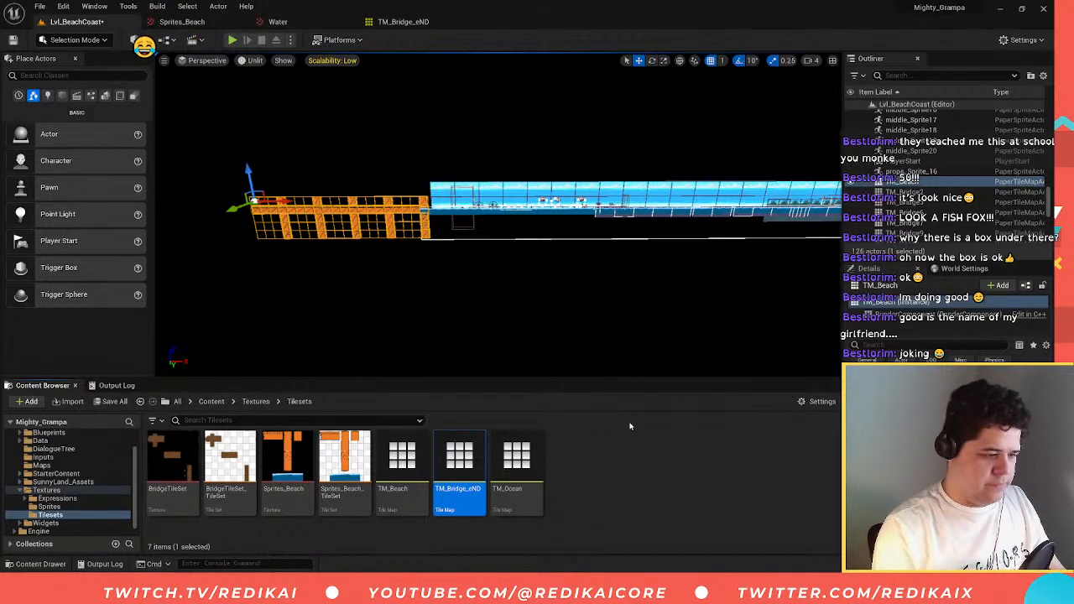
right_click(484, 477)
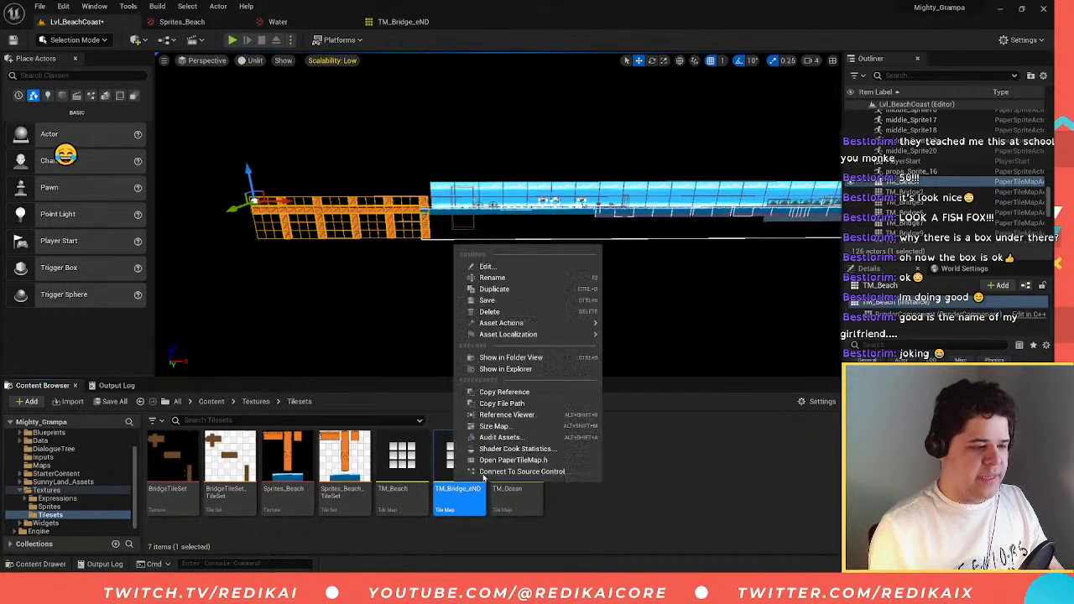
click(513, 280)
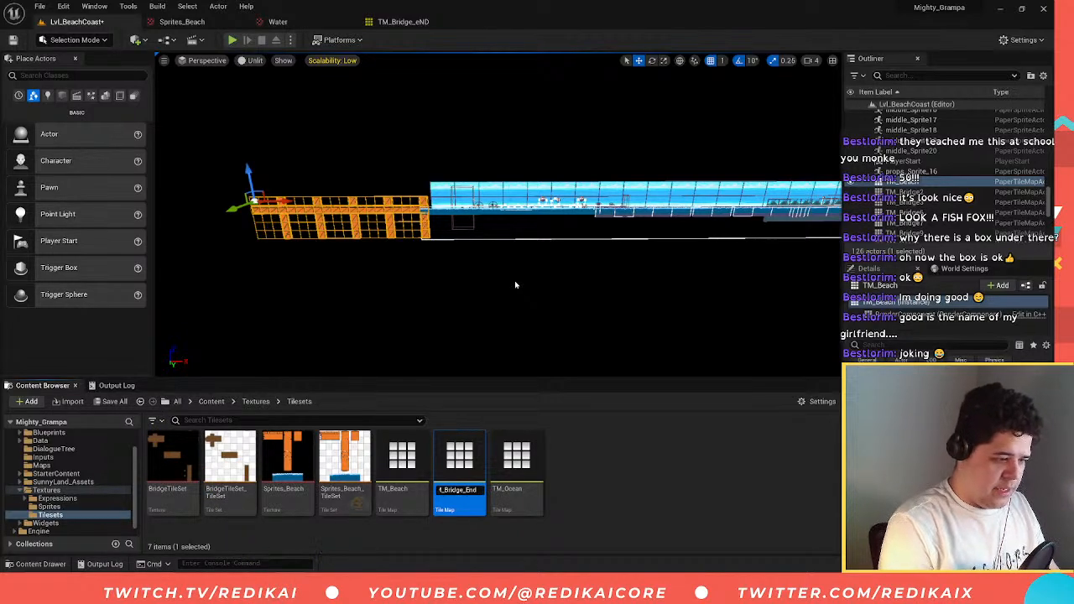
text(TM_Bridge_End)
key(Return)
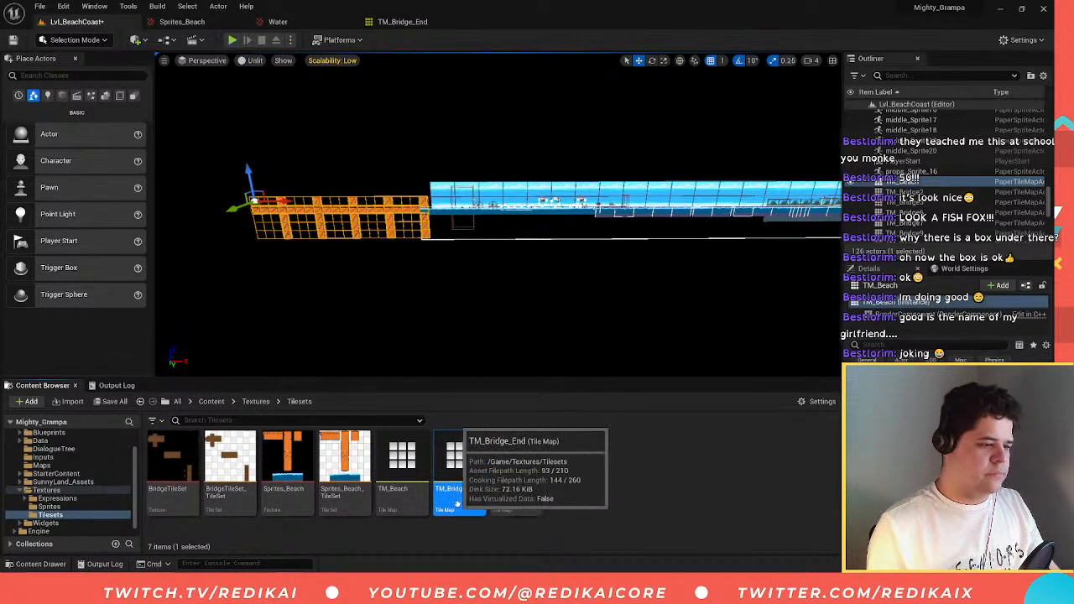
- Duplicate TM_Bridge_End as TM_Bridge_Middle and check the contents of both tile maps
right_click(457, 504)
click(495, 310)
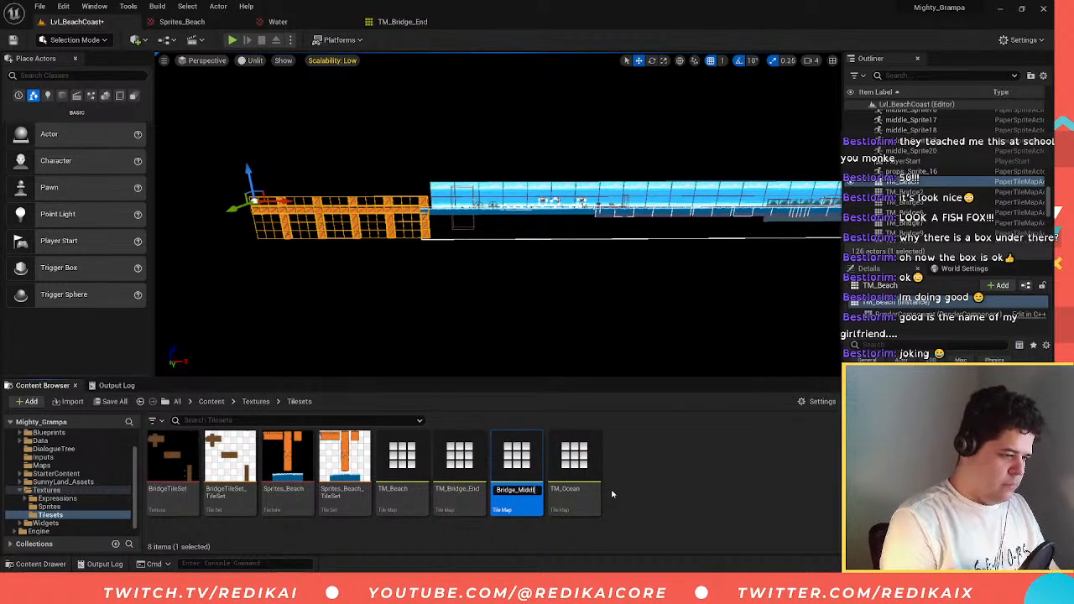
double_click(518, 458)
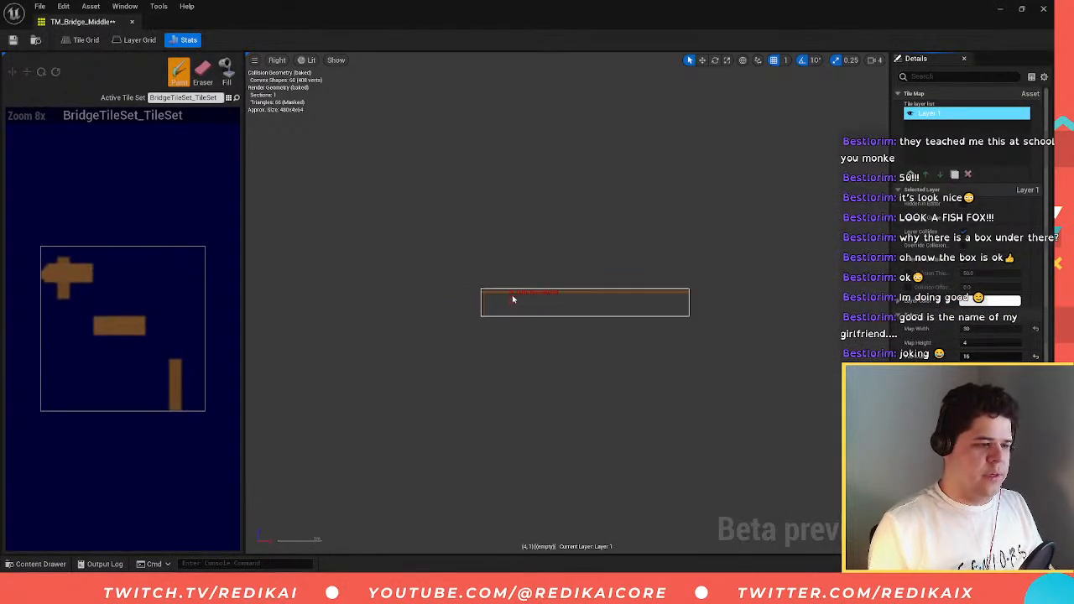
scroll(456, 286, up, 4)
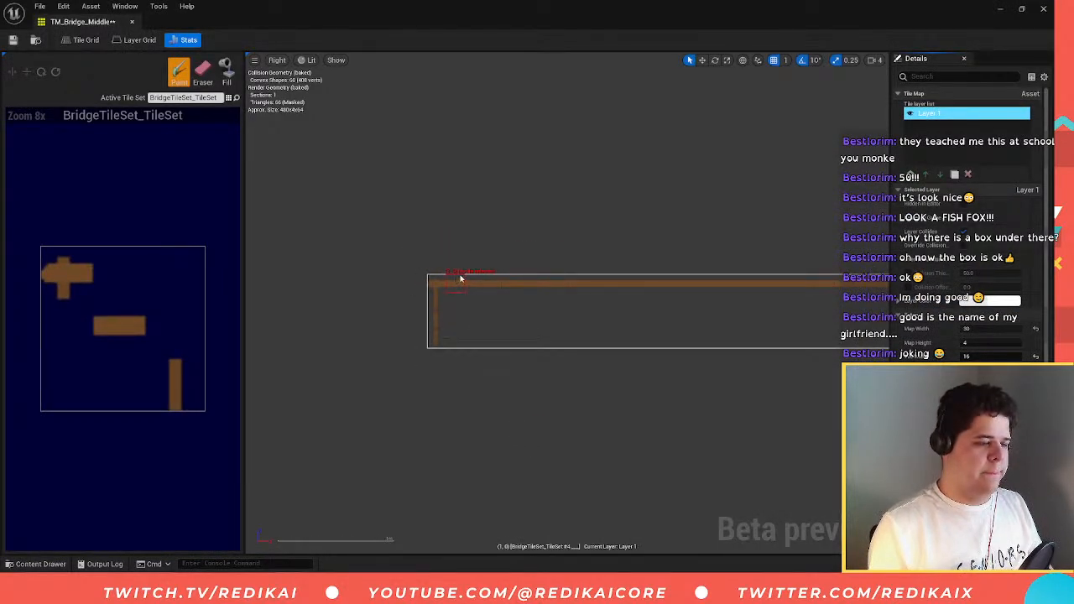
scroll(460, 278, down, 1)
click(132, 23)
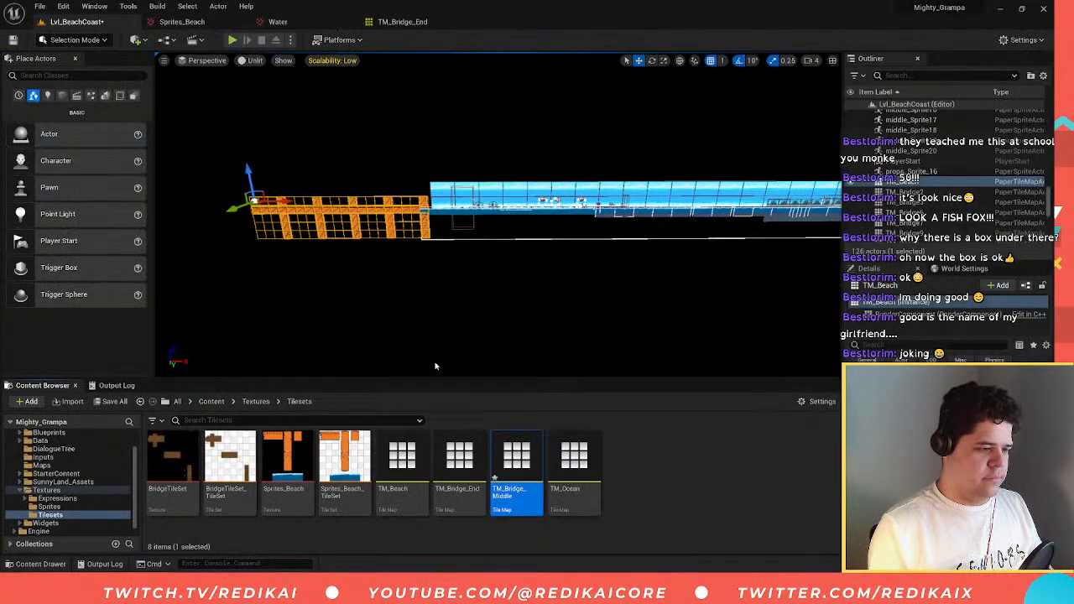
double_click(466, 485)
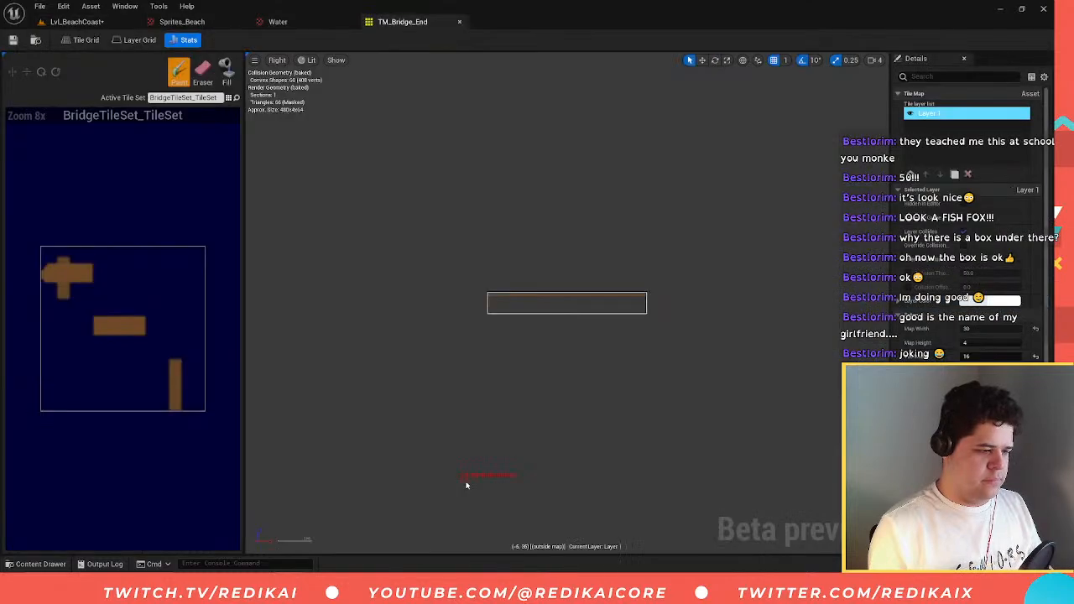
click(460, 21)
click(77, 22)
- Force delete the TM_Bridge_End and TM_Bridge_Middle tile map assets
drag(458, 467, 468, 488)
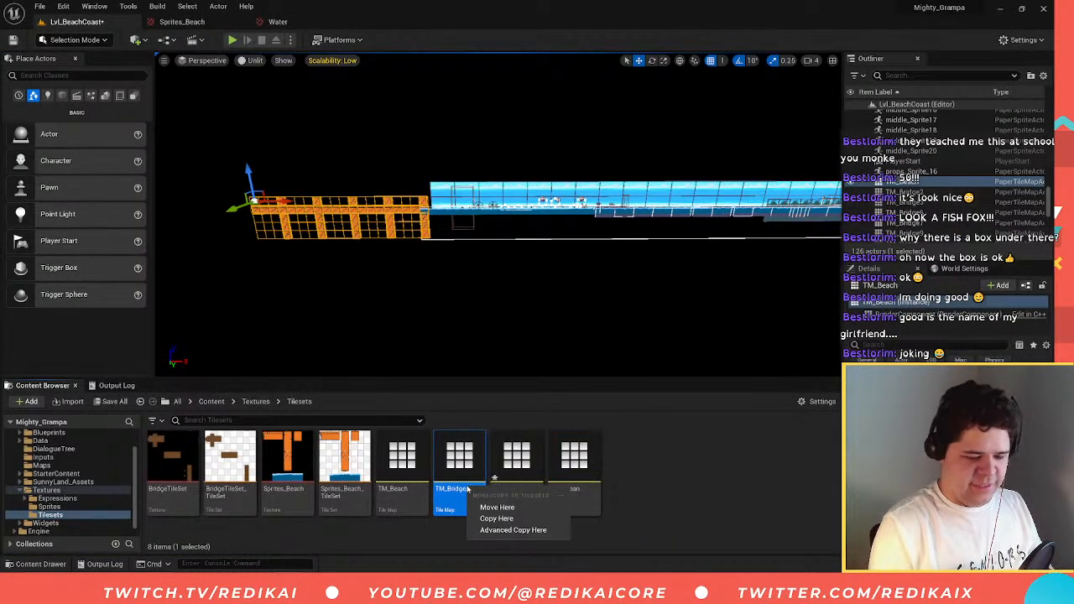
click(469, 465)
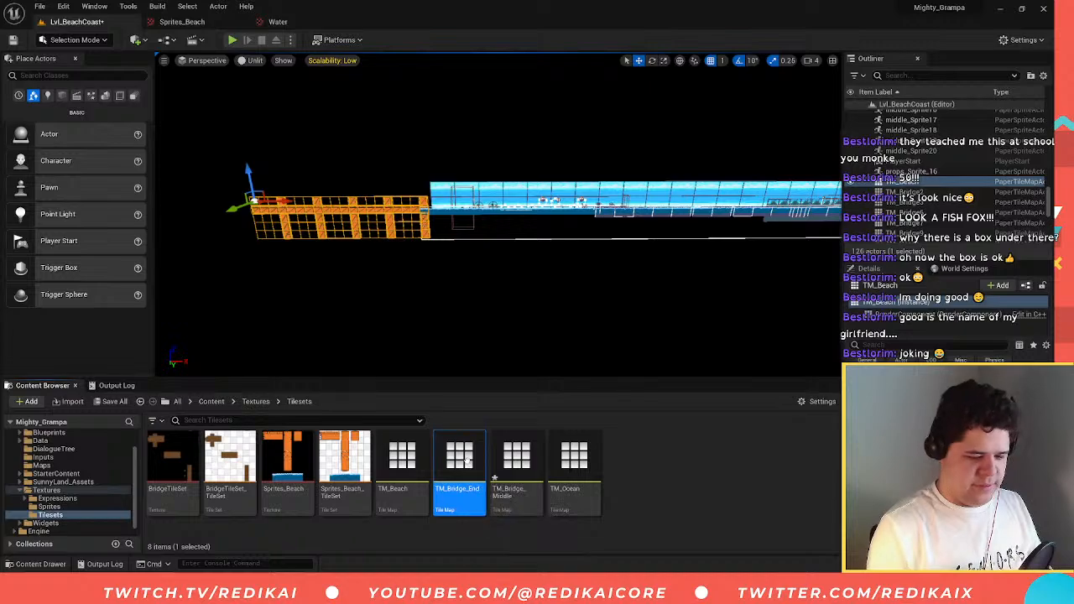
key(Delete)
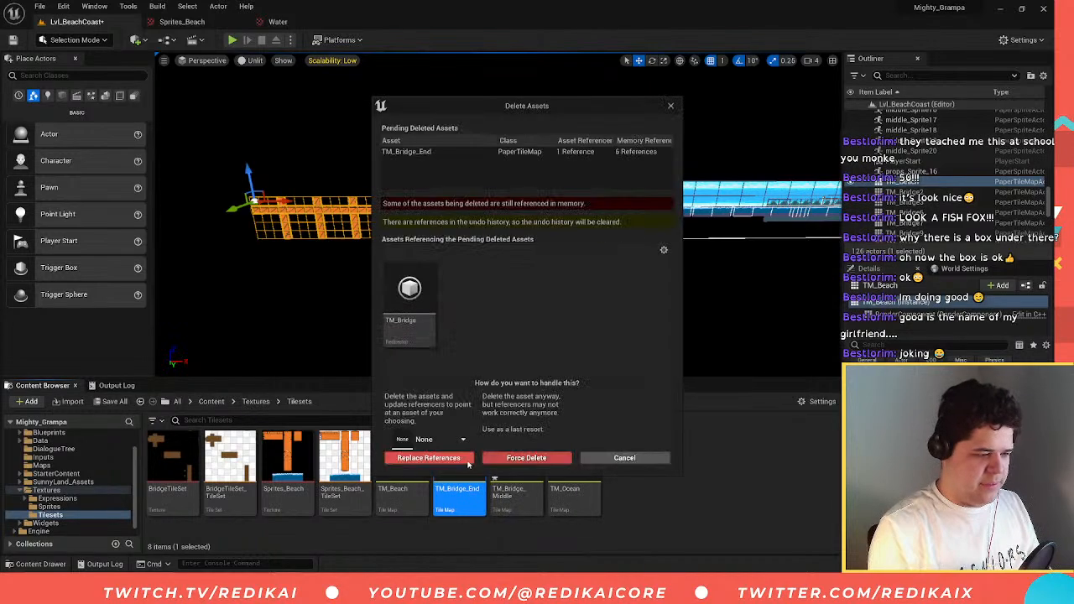
click(538, 458)
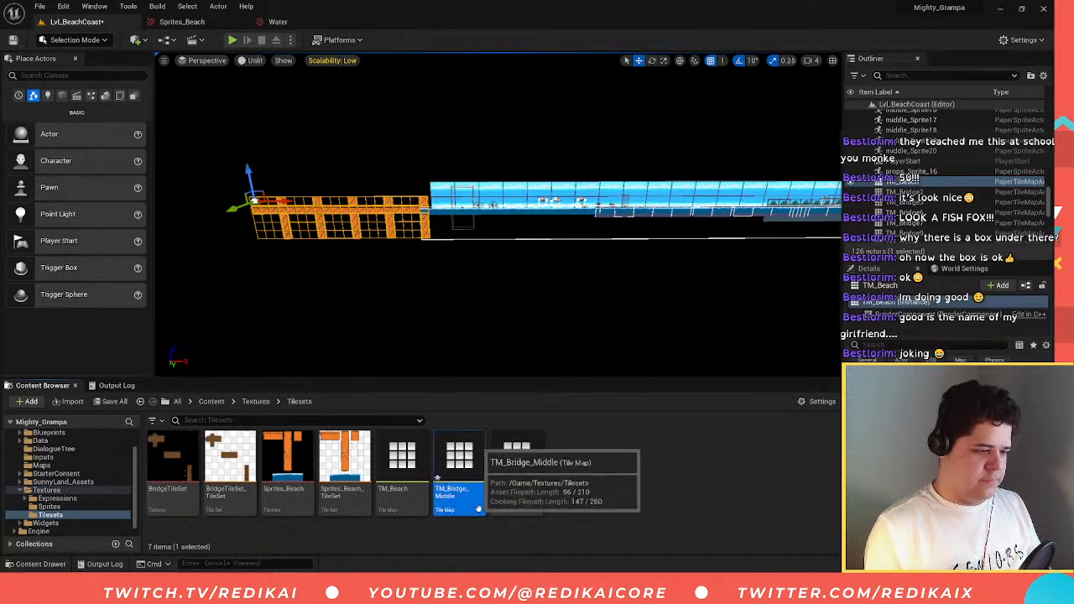
key(Delete)
click(547, 460)
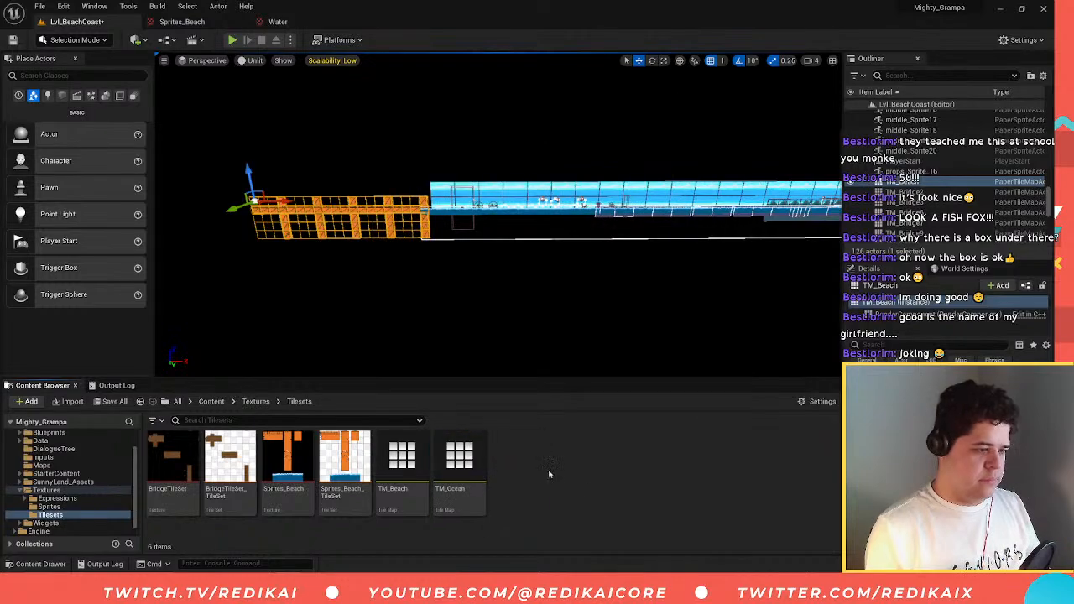
- Rename the TM_Beach tile map asset to TM_Bridge_End
right_click(392, 483)
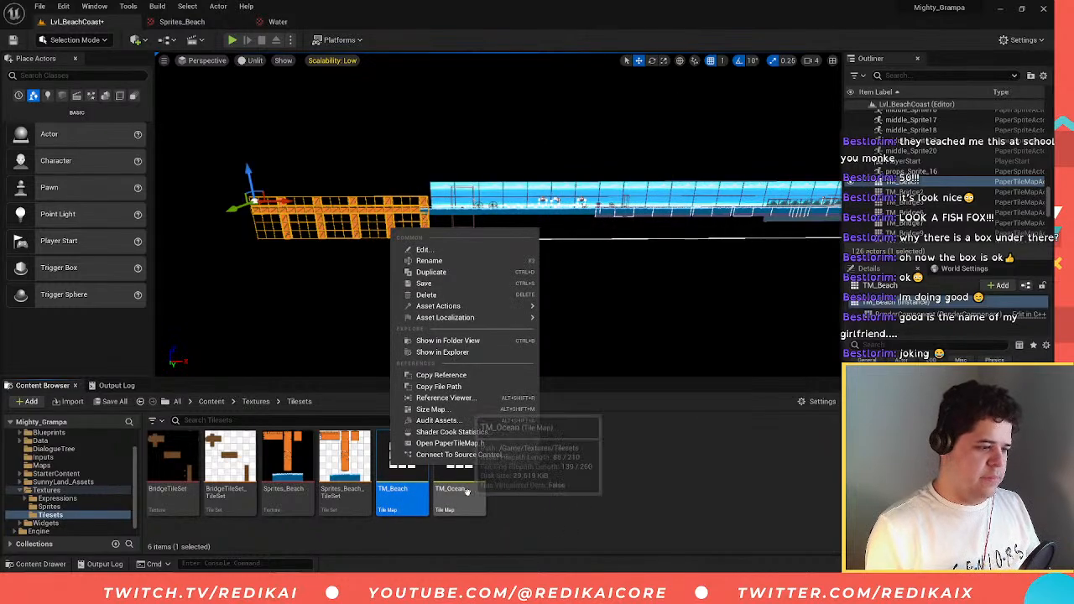
click(430, 261)
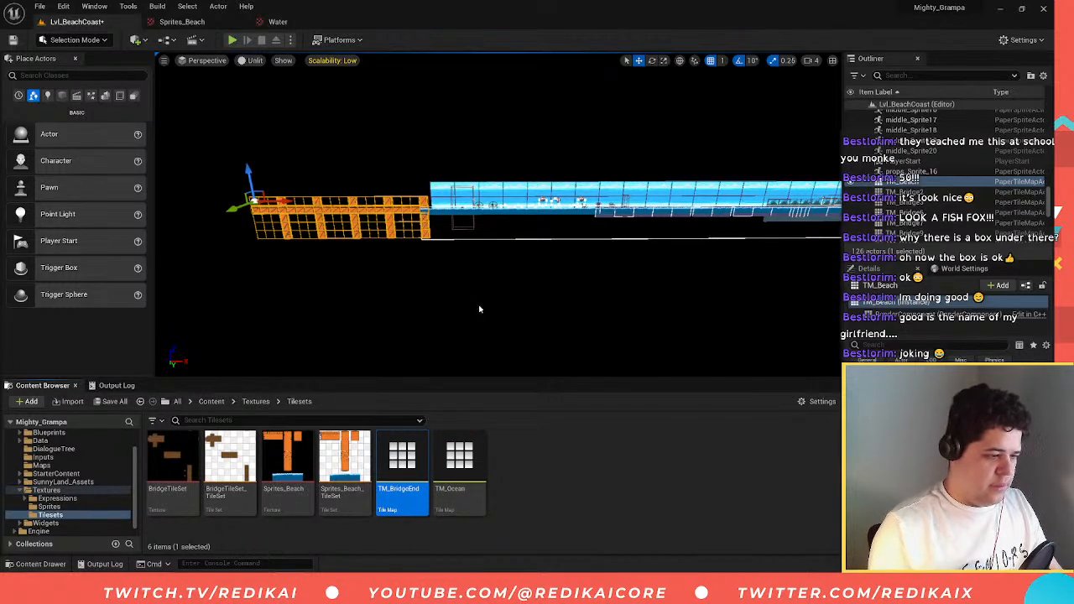
right_click(395, 480)
click(459, 265)
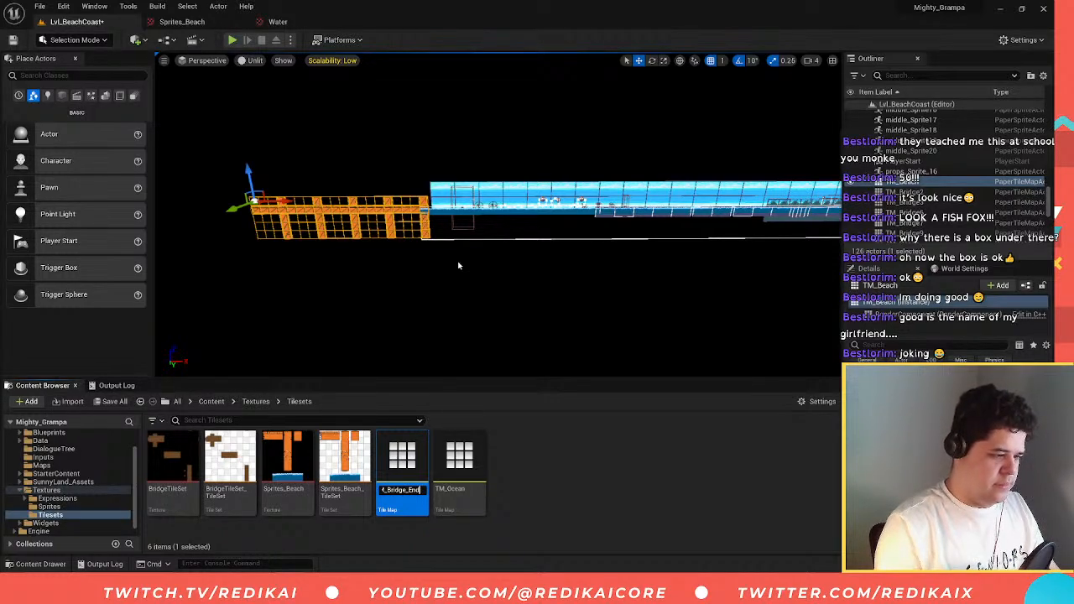
- Duplicate TM_Bridge_End as TM_Bridge_Middle and paint the plain deck tile over the broken tile at the bridge's left end
right_click(396, 474)
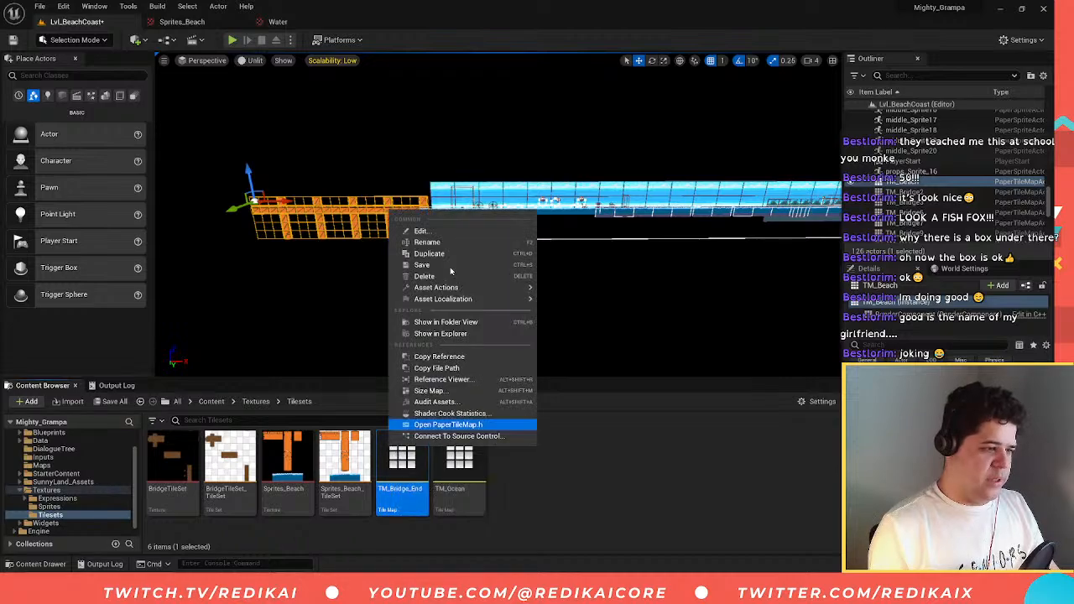
click(456, 253)
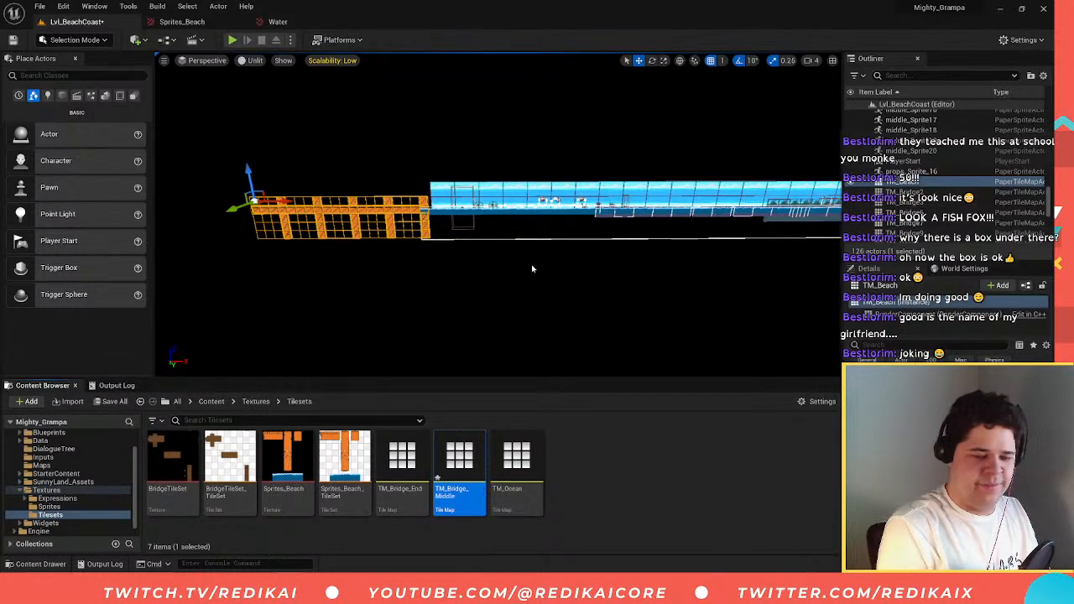
double_click(459, 460)
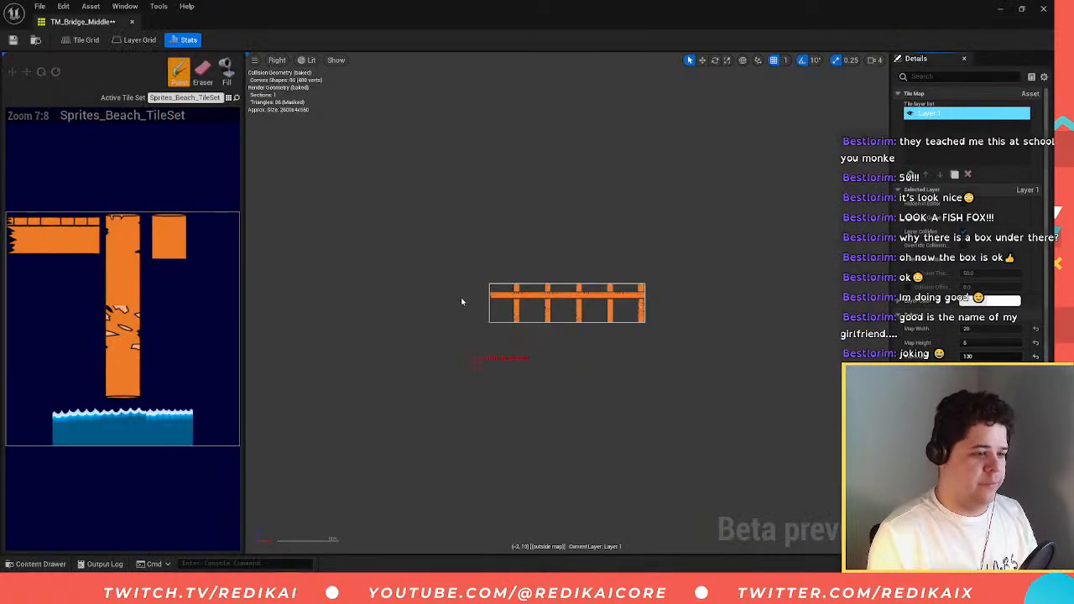
scroll(510, 293, up, 3)
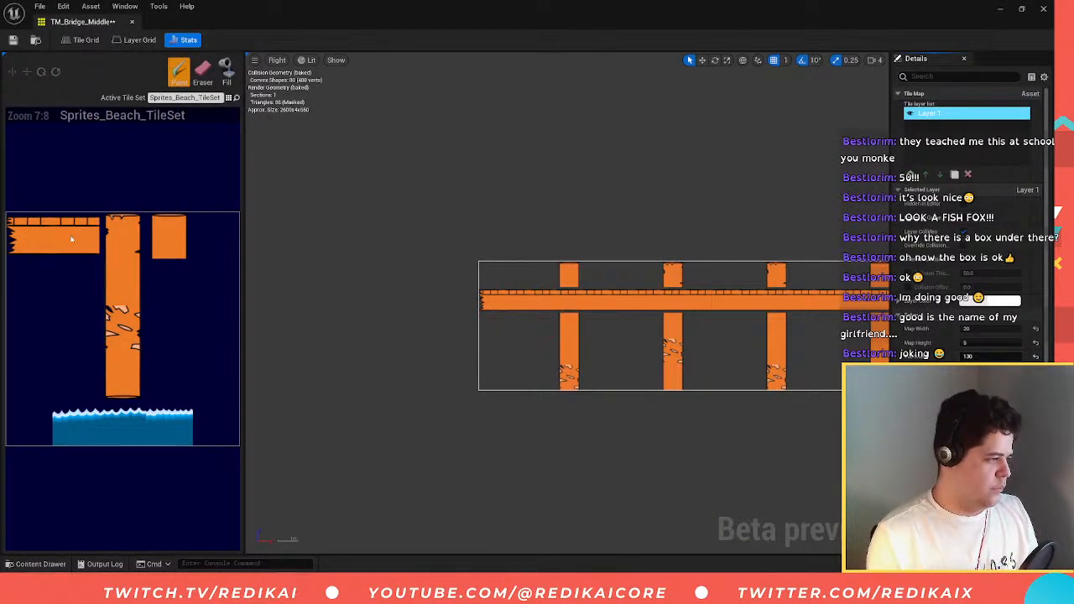
click(492, 300)
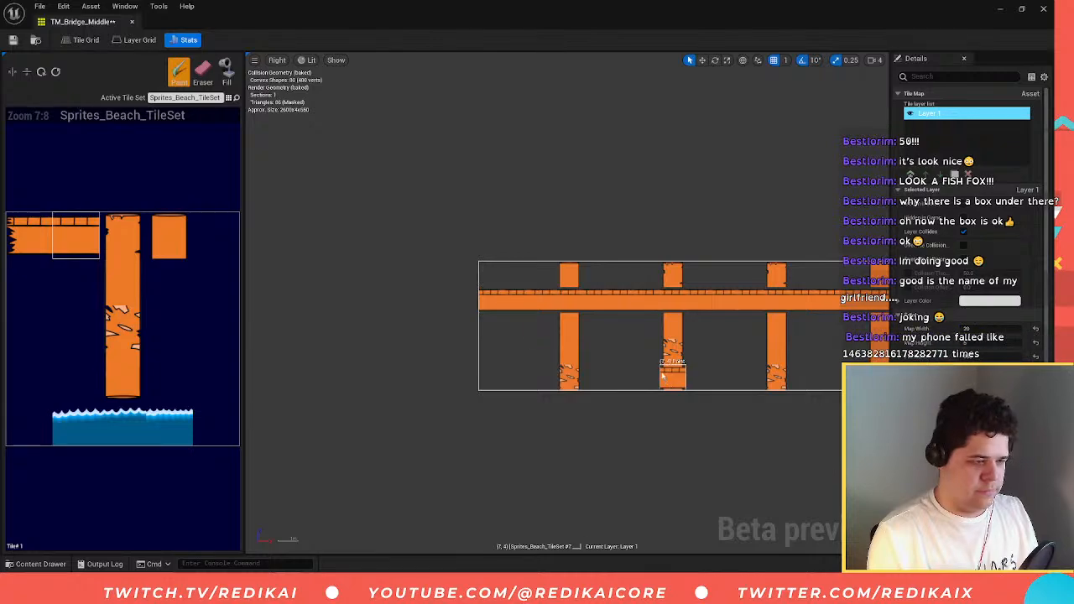
- Save the TM_Bridge_Middle tile map and close its editor
right_drag(676, 347, 503, 370)
scroll(502, 340, down, 1)
click(14, 41)
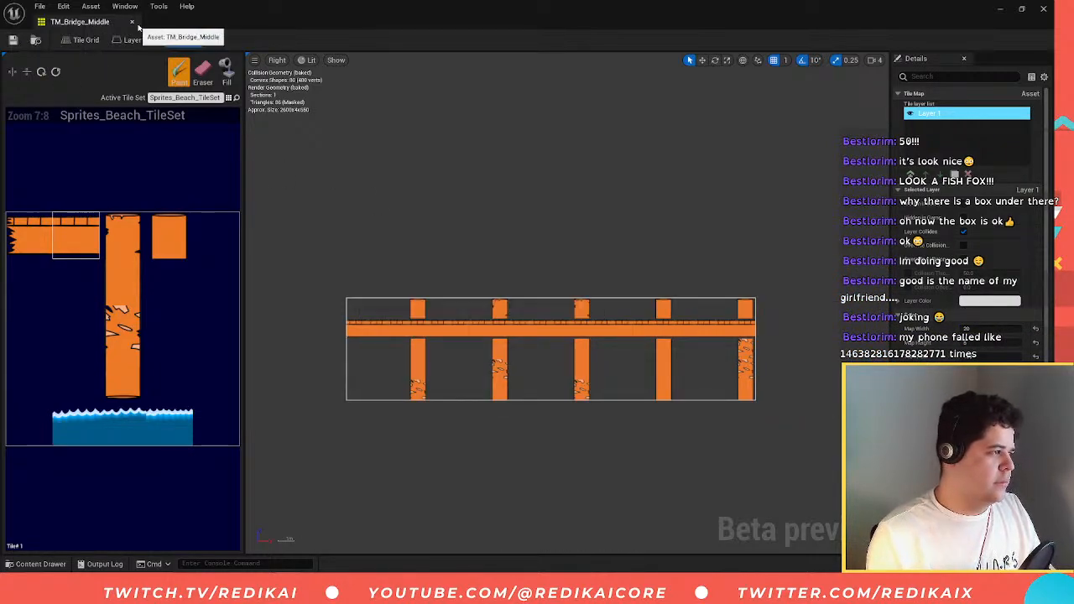
click(131, 22)
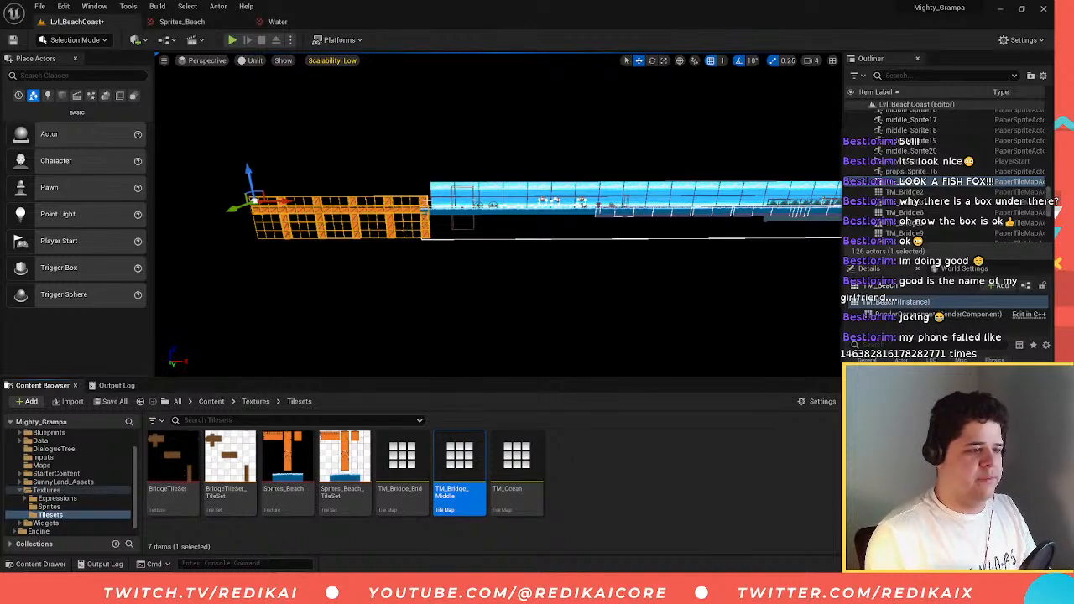
- Place the TM_Bridge_Middle tile map in the level after the existing bridge section and raise it to the same deck height
scroll(436, 221, up, 5)
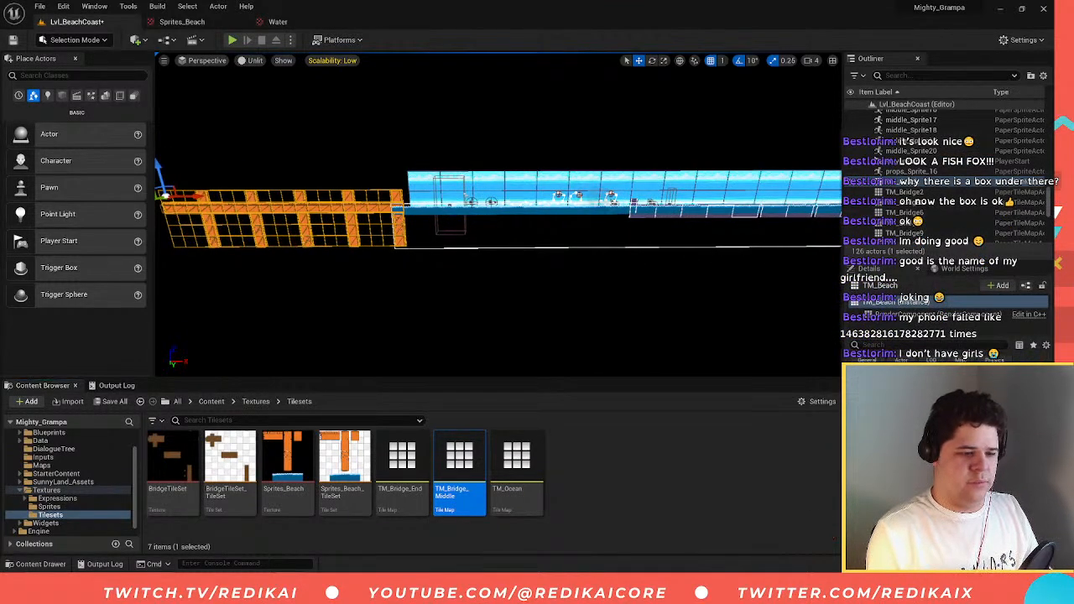
scroll(431, 241, up, 3)
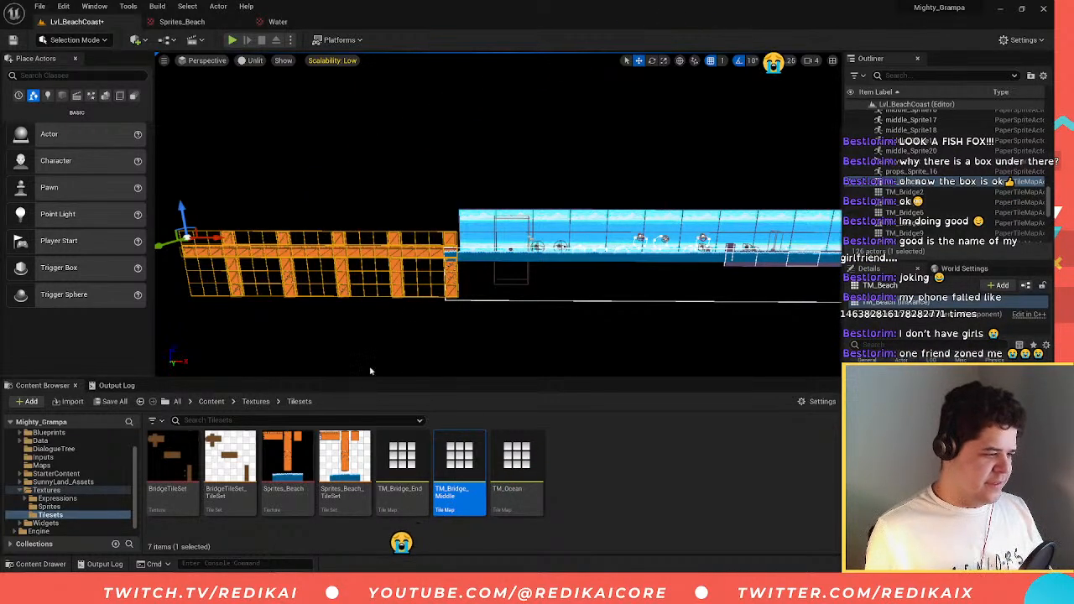
drag(459, 466, 461, 242)
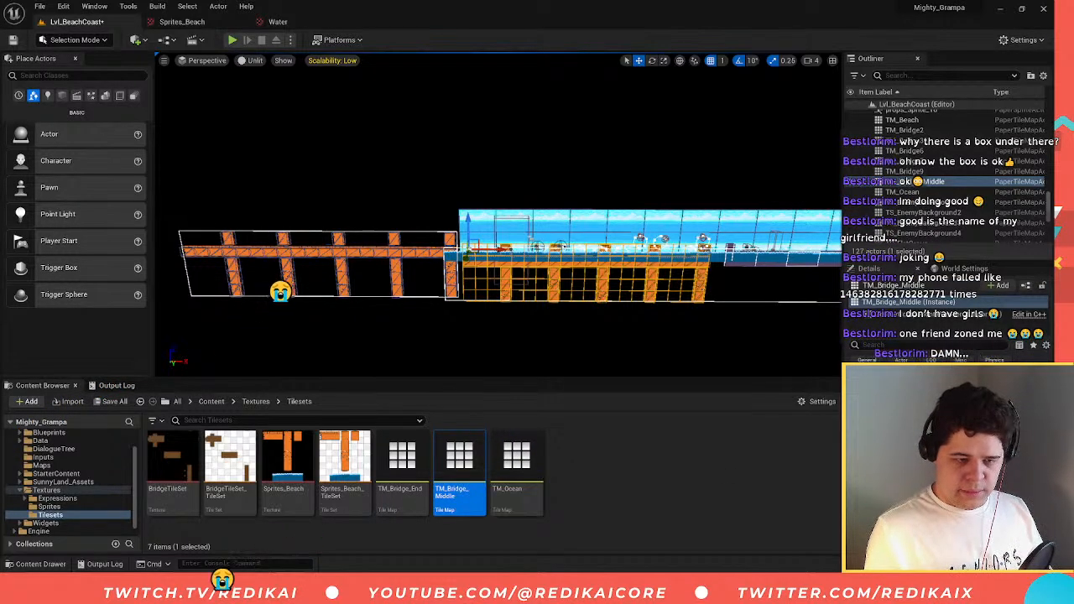
key(Return)
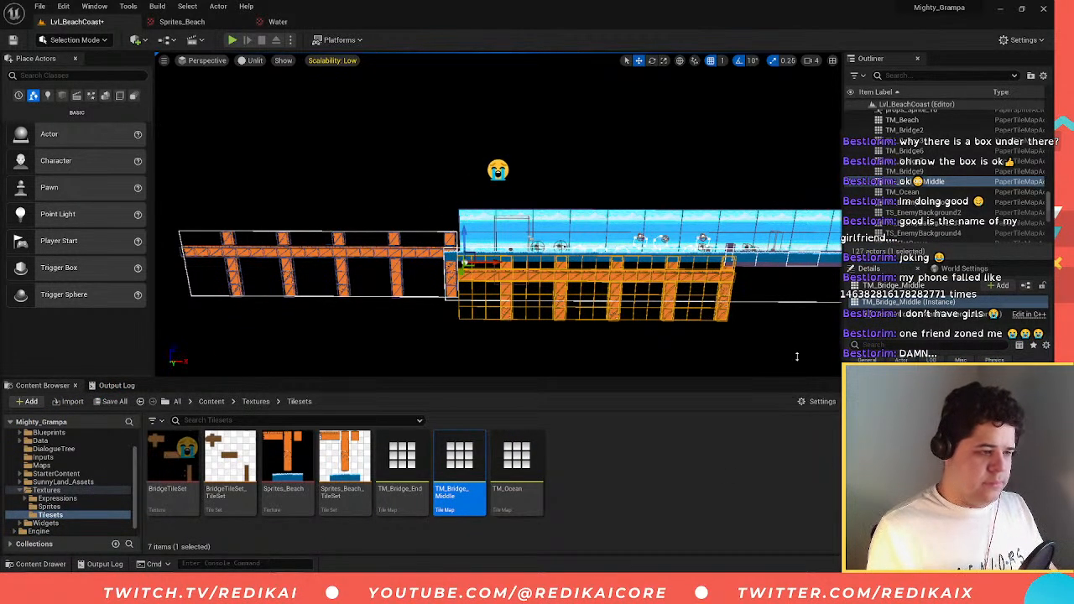
key(w)
right_drag(527, 273, 501, 258)
drag(502, 282, 497, 218)
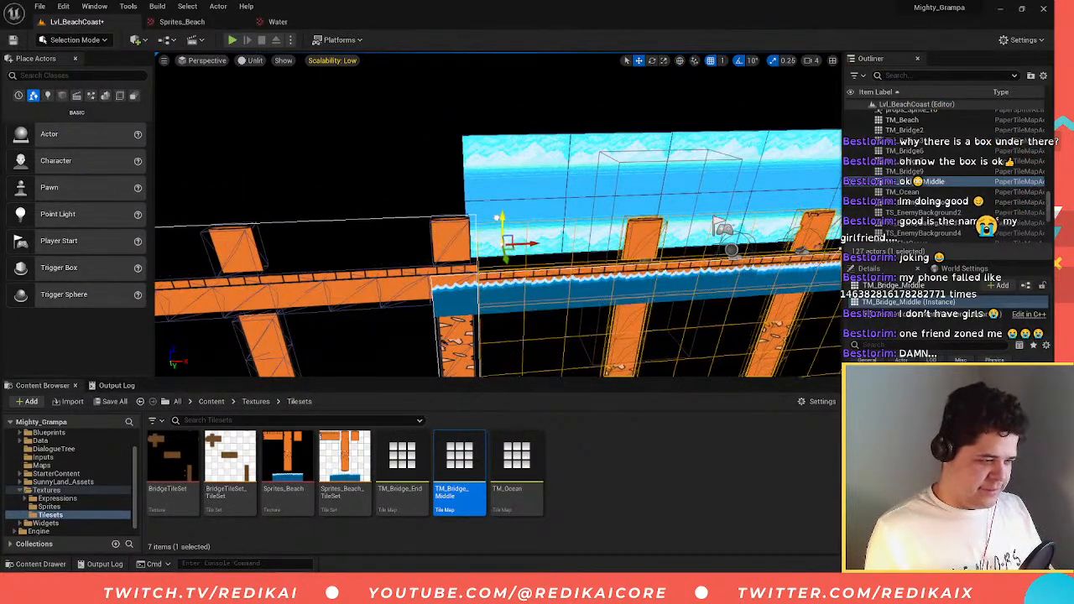
- Fine-tune the middle bridge section's position so its deck lines up flush with the neighbouring end section
key(w)
right_drag(495, 210, 470, 206)
key(w)
key(s)
key(w)
key(a)
mouse_move(488, 146)
right_down()
mouse_move(477, 148)
mouse_move(488, 145)
right_up()
key(d)
drag(614, 143, 611, 144)
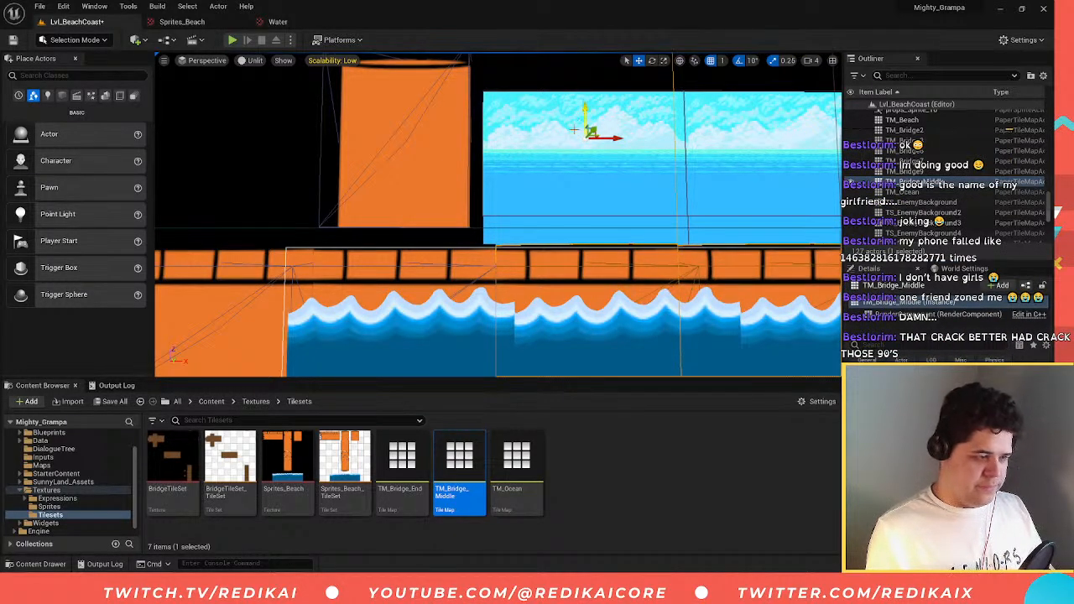
key(s)
right_drag(575, 129, 603, 143)
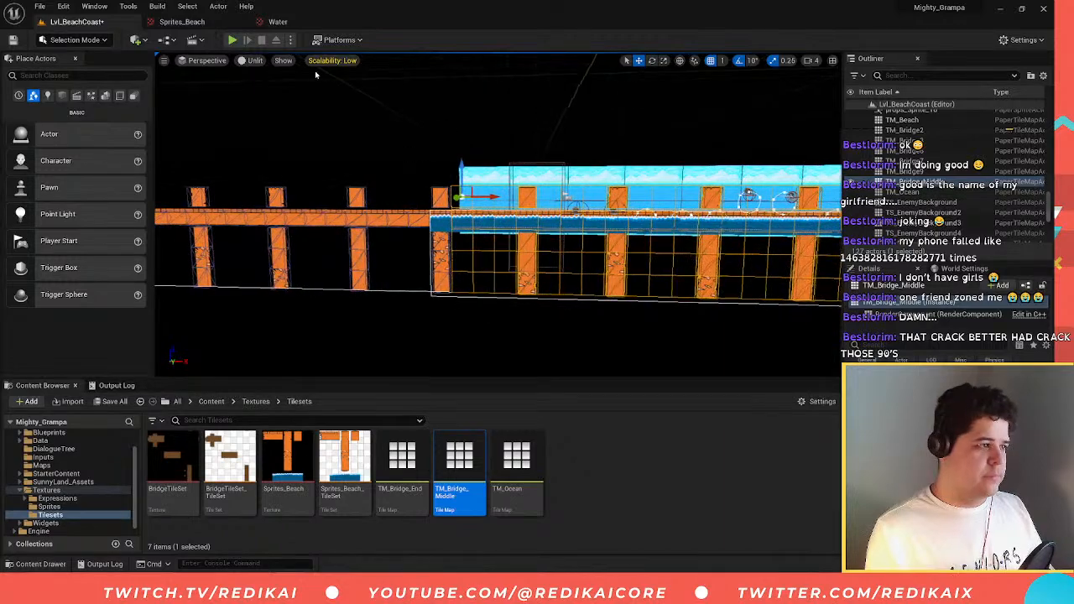
- Play-test the level on the new bridge, moving around the jump sign and crate, and dismiss the message log after stopping
key(alt+p)
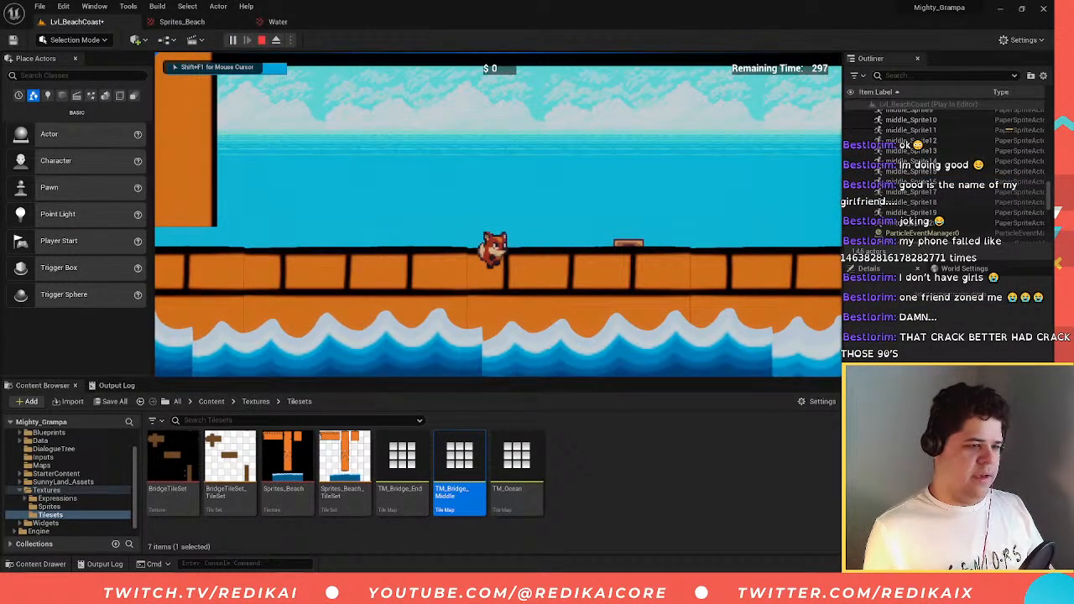
key(d)
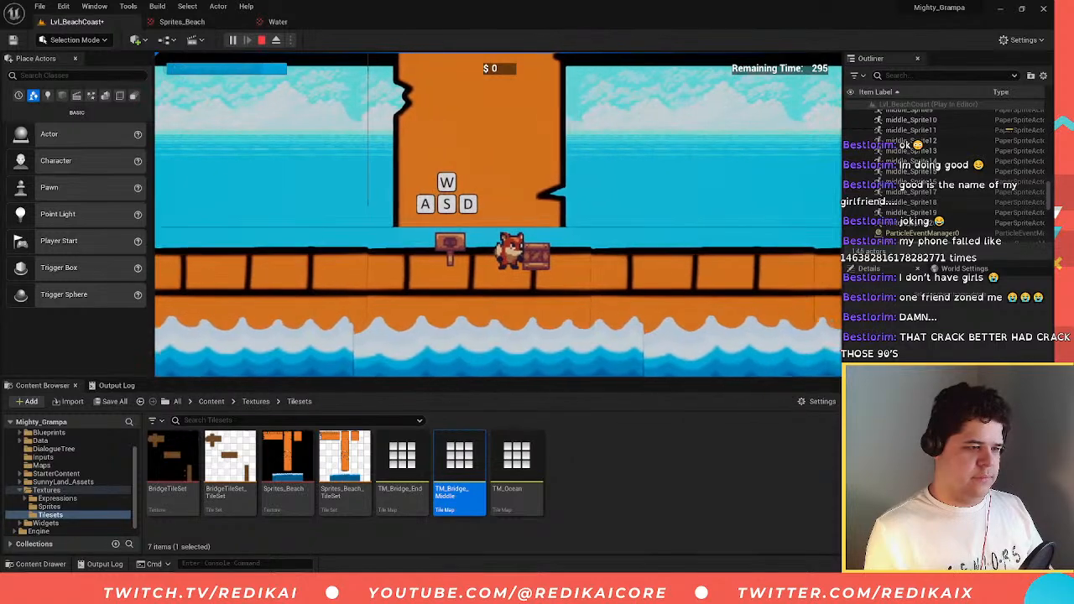
key(s)
key(a)
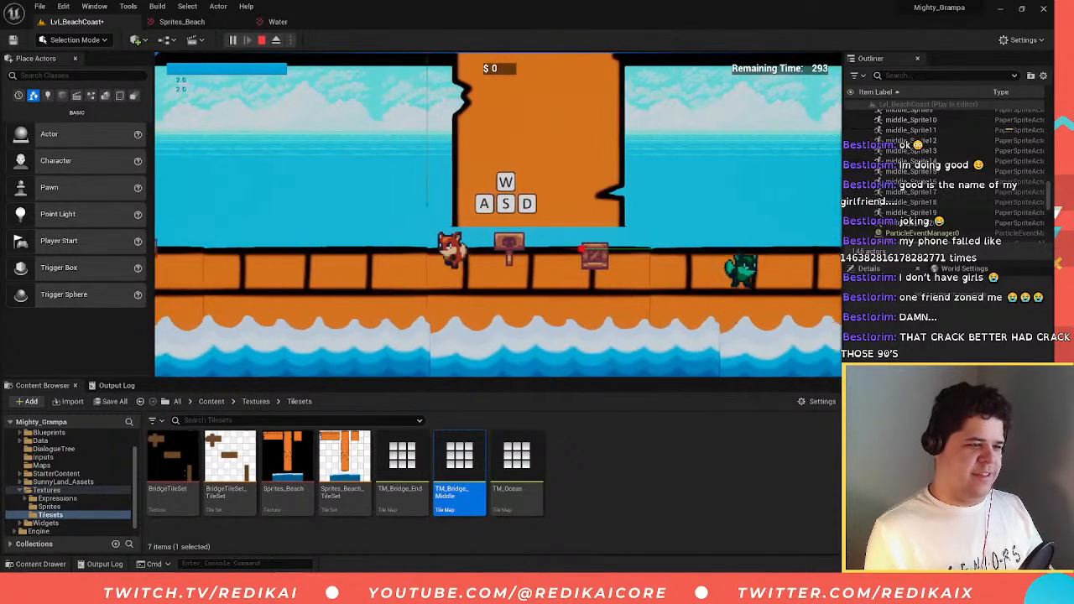
key(d)
key(s)
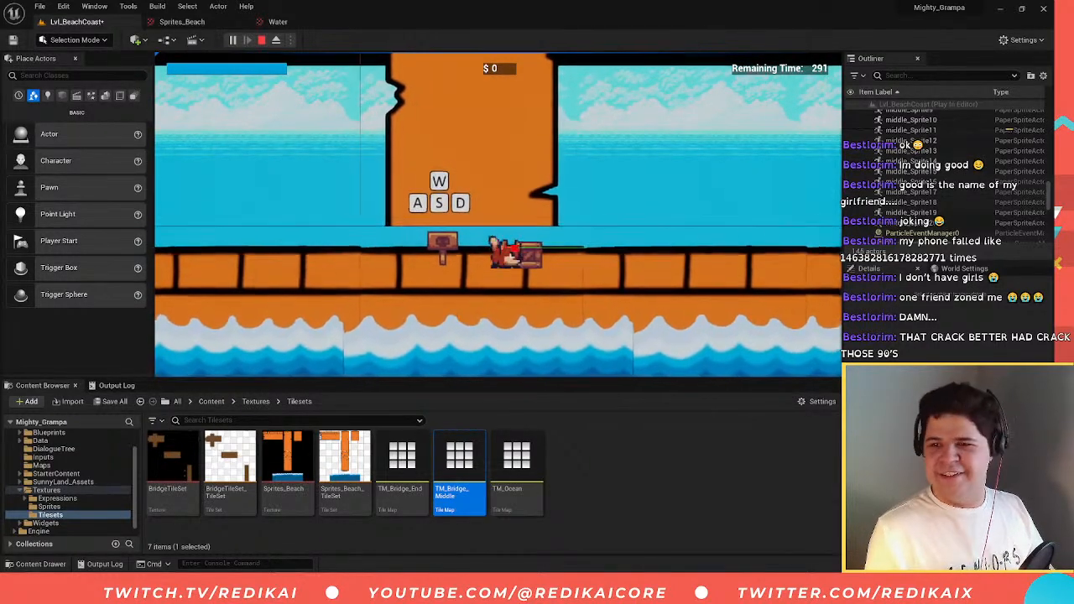
key(a)
key(d)
key(a)
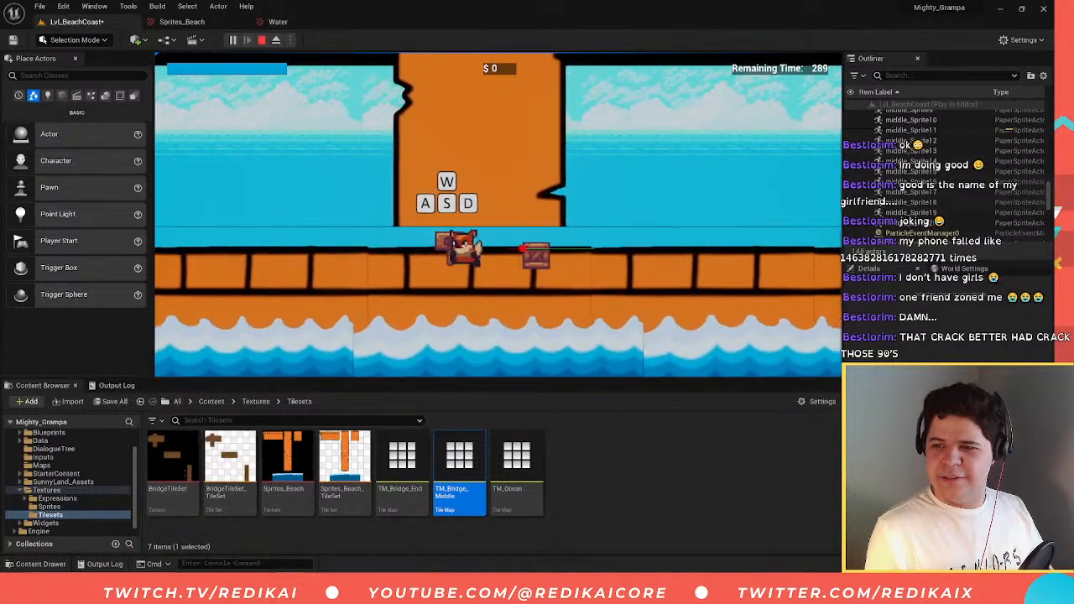
key(d)
key(Escape)
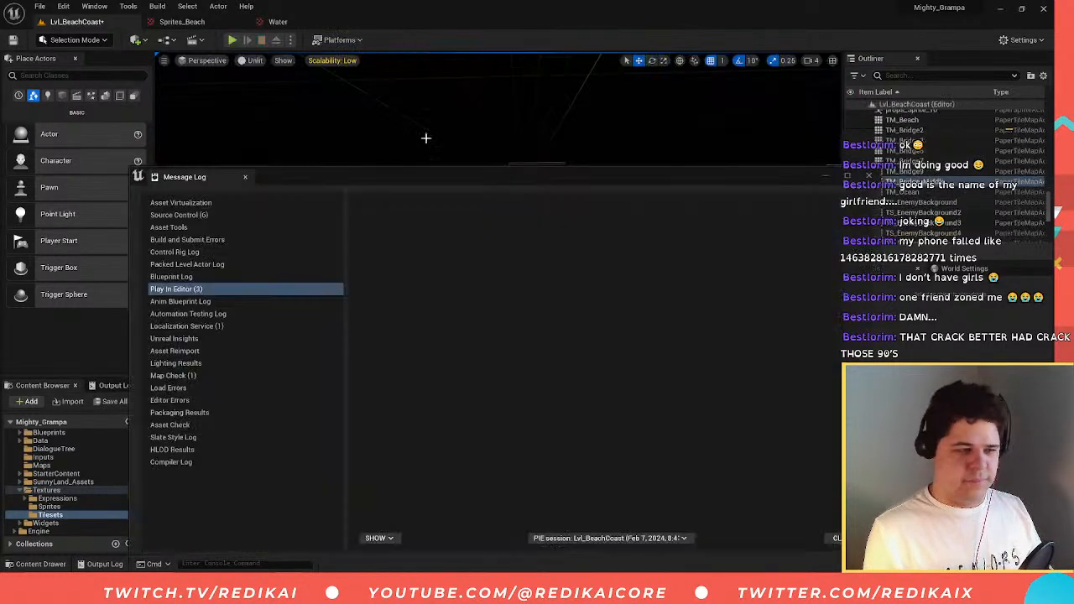
click(870, 177)
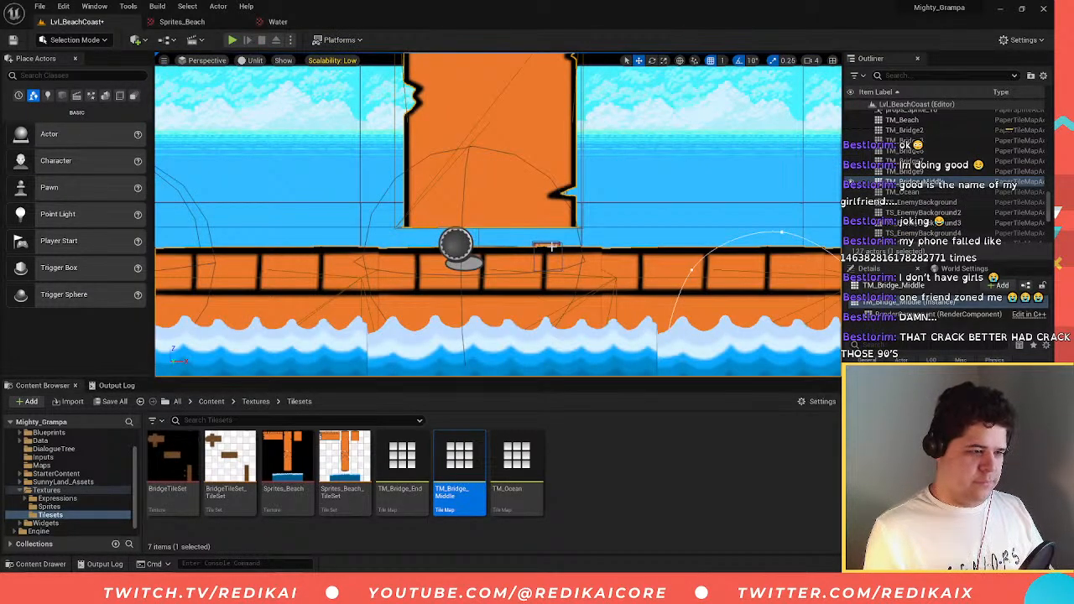
- Play the level again to check whether the fox can get past the crate beneath the bridge's upper post
mouse_move(547, 246)
right_down()
mouse_move(470, 252)
mouse_move(547, 246)
right_up()
key(s)
key(a)
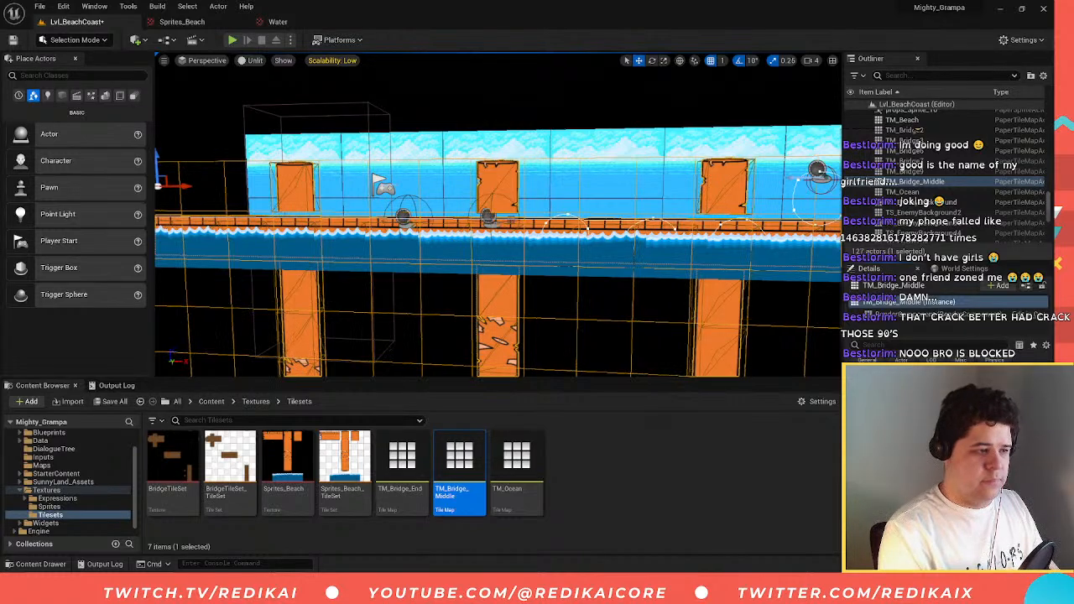
click(231, 41)
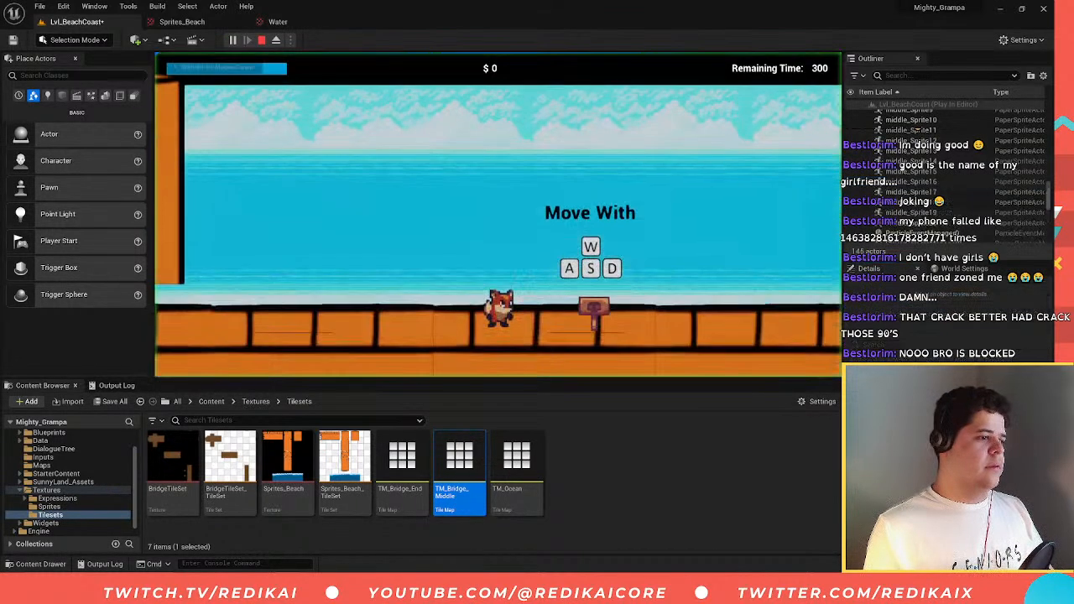
key(a)
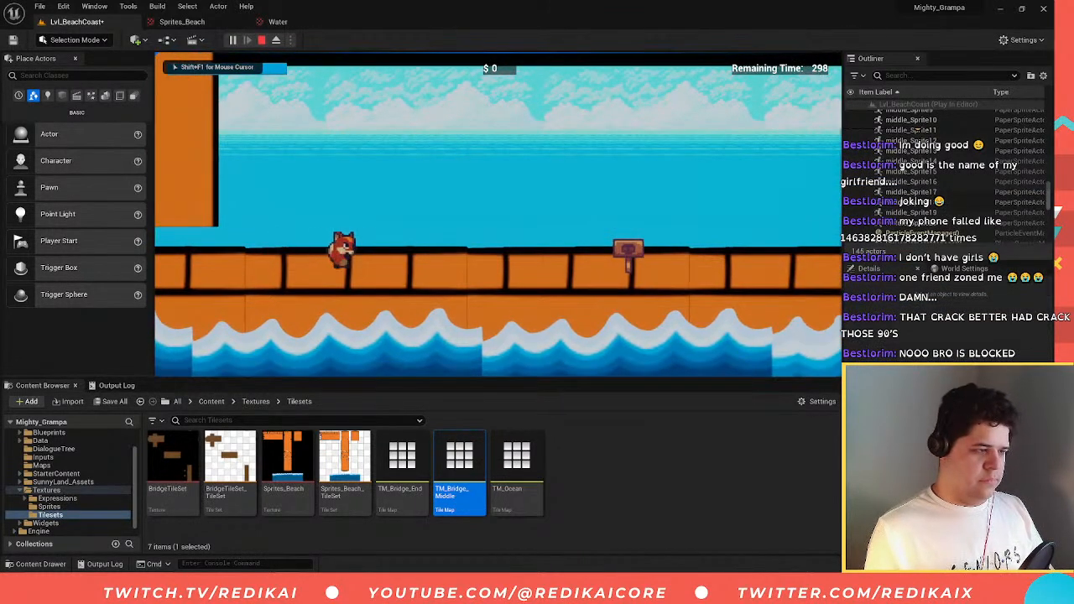
key(d)
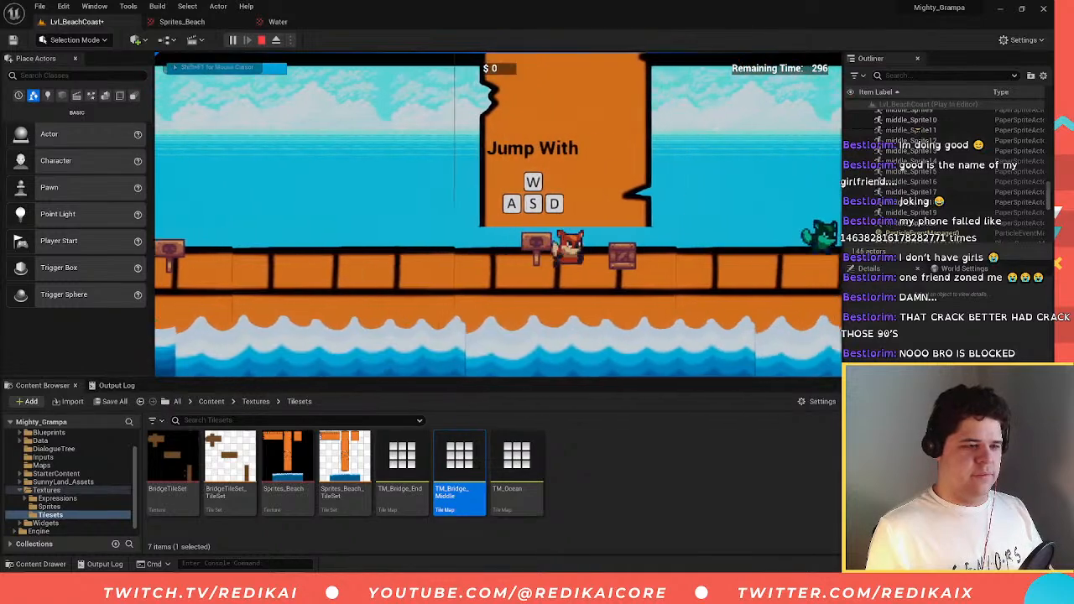
key(a)
key(d)
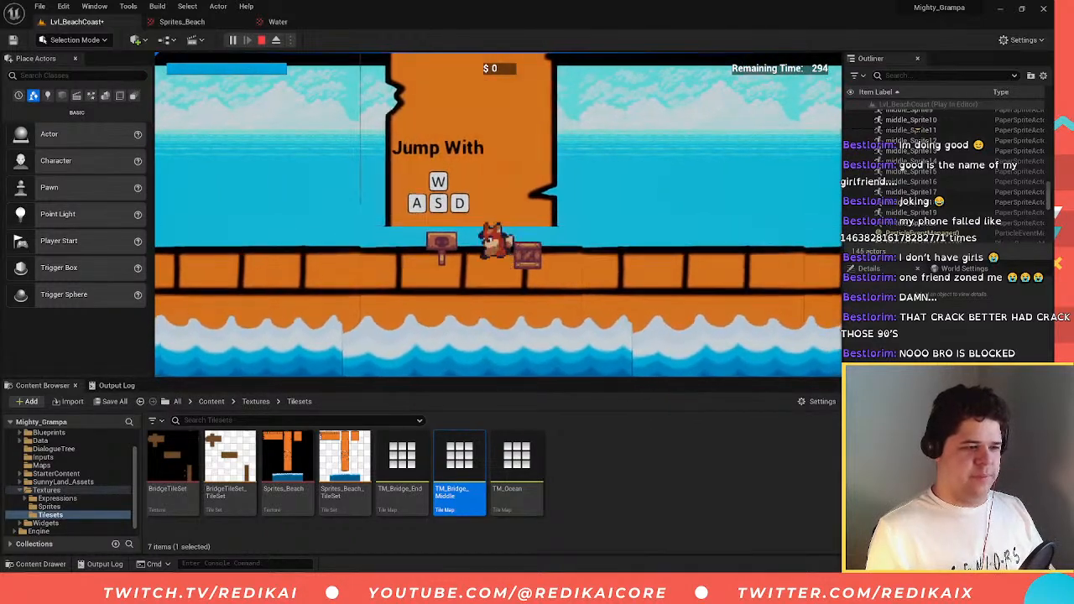
key(a)
key(d)
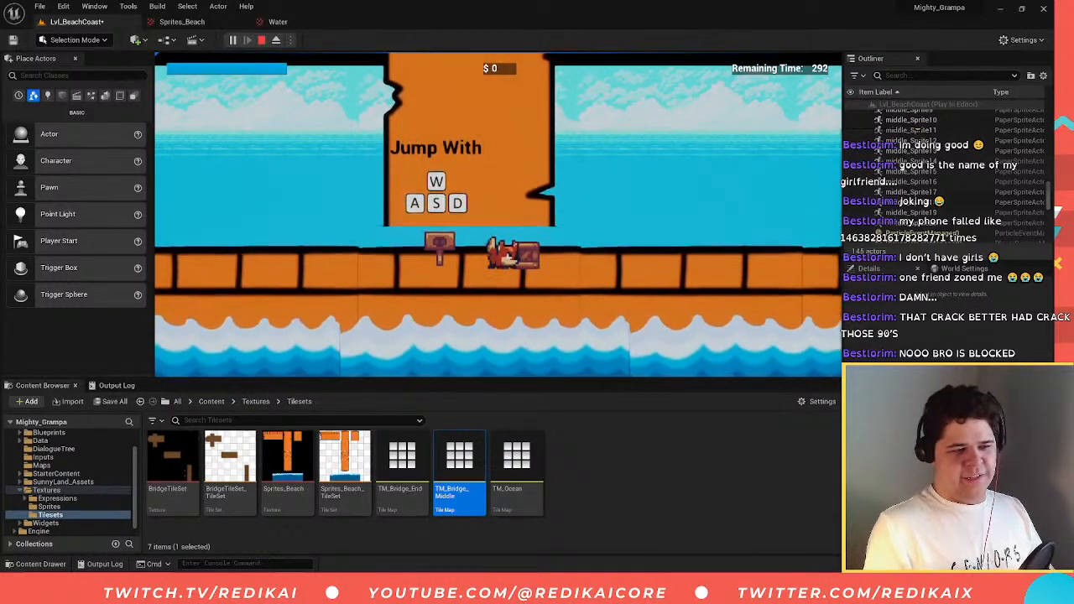
key(Escape)
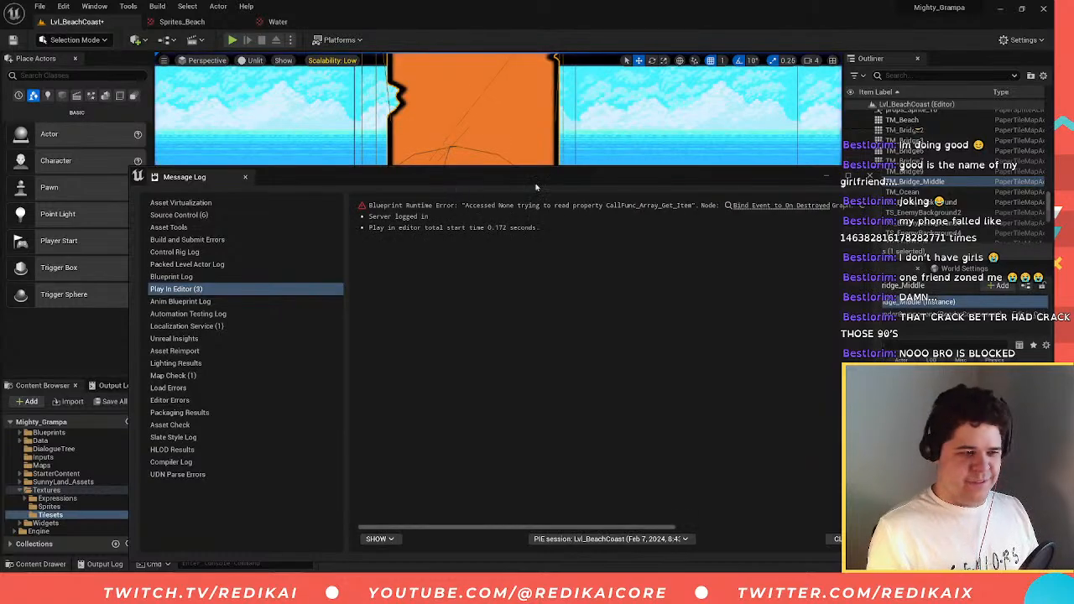
click(871, 177)
- Move the crate and the jump sign together further right along the deck, clear of the overhead post
click(526, 254)
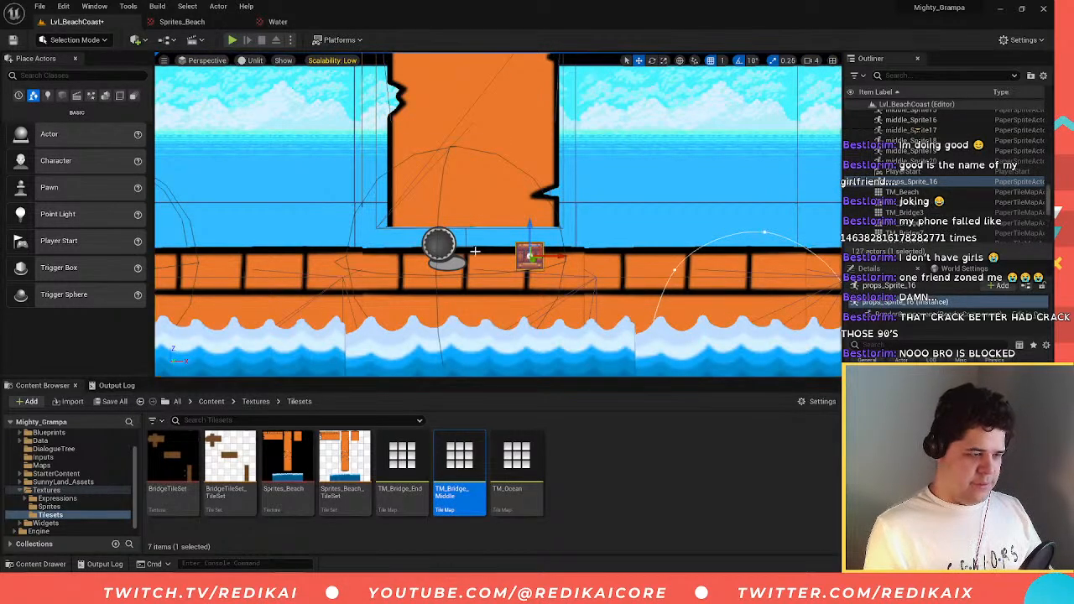
ctrl+click(447, 250)
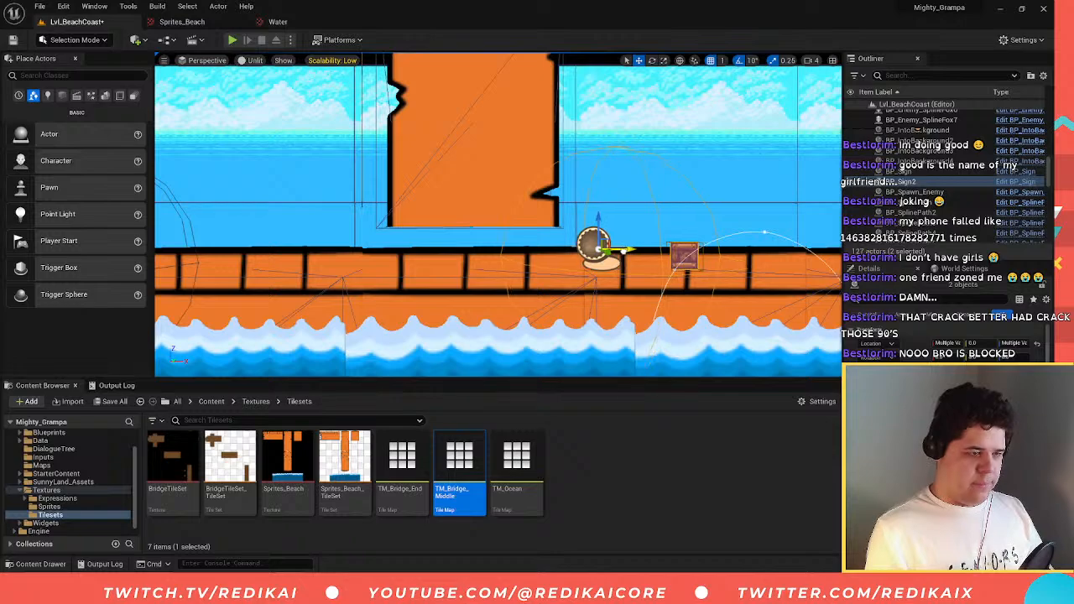
- Play-test the level, running the fox back and forth along the bridge deck around the start and towards the jump sign
click(233, 41)
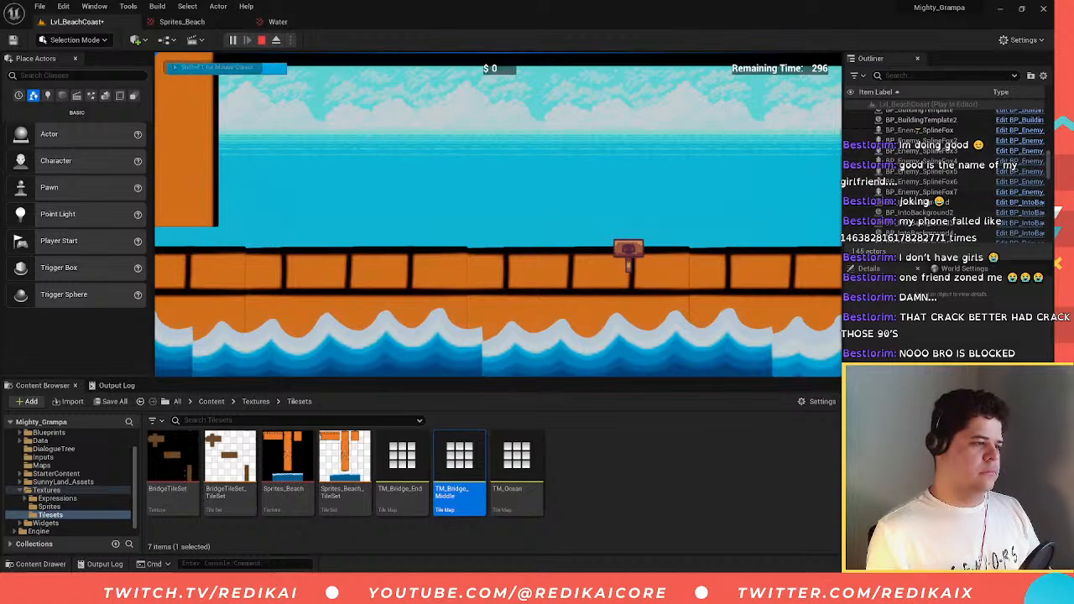
key(a)
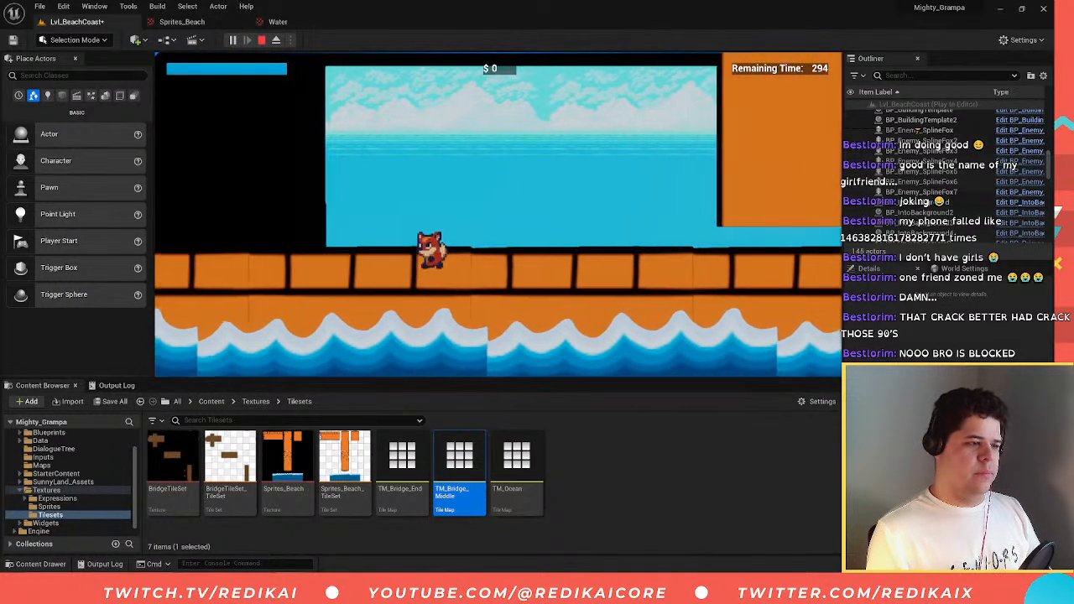
key(a)
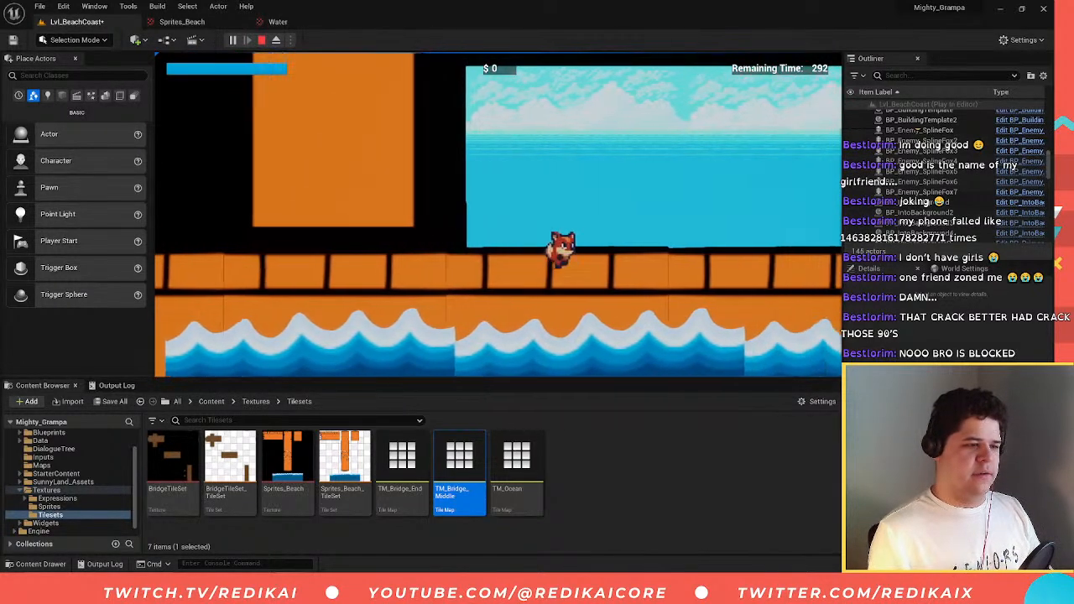
key(a)
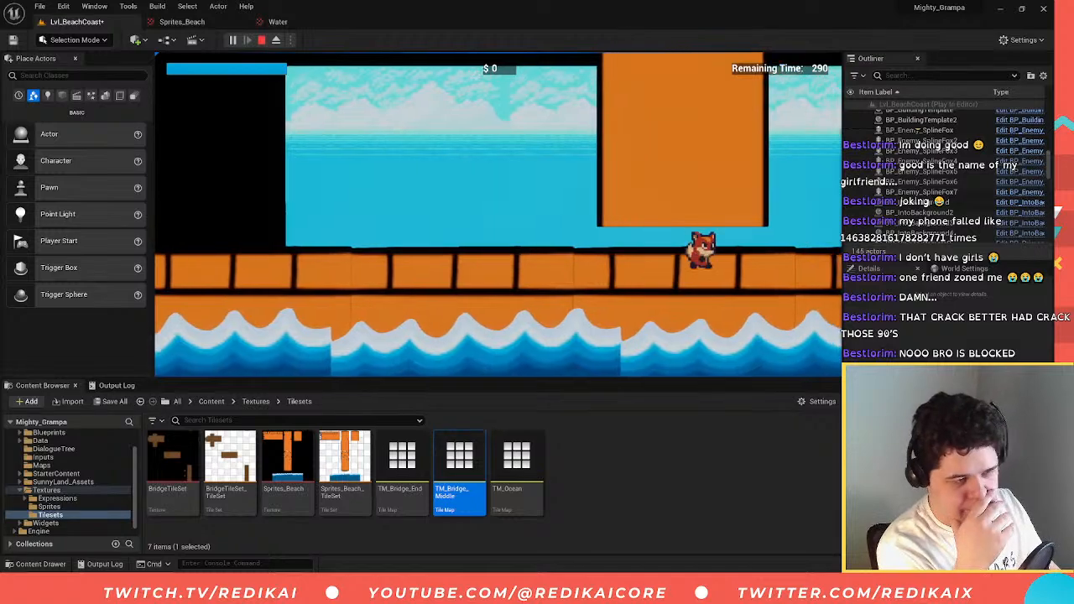
key(a)
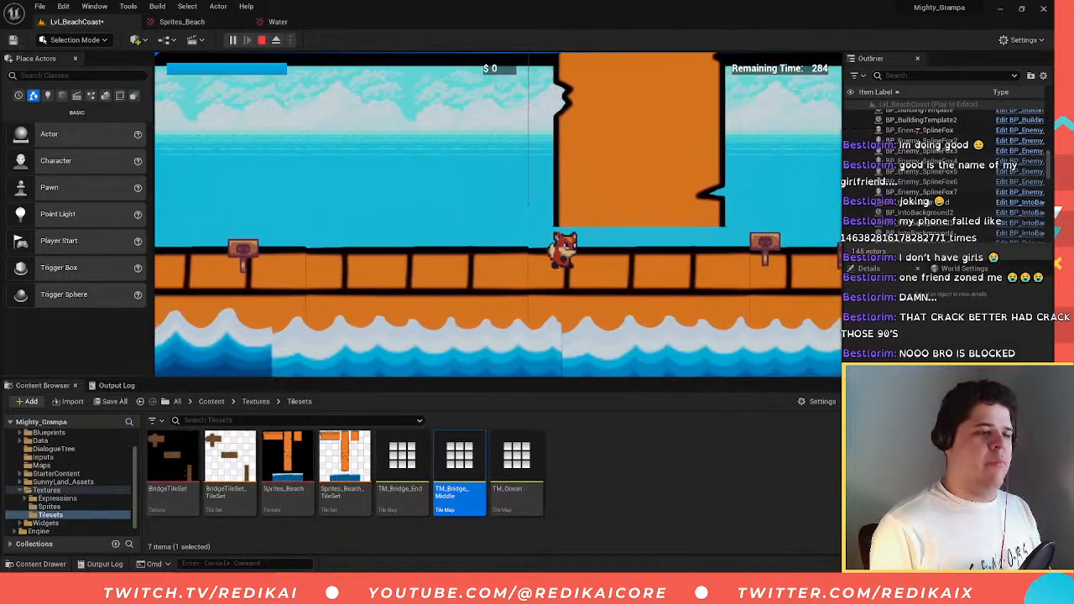
- Test jumping the fox over the crate beside the jump sign, going back under the post and jumping it again
key(a)
key(w)
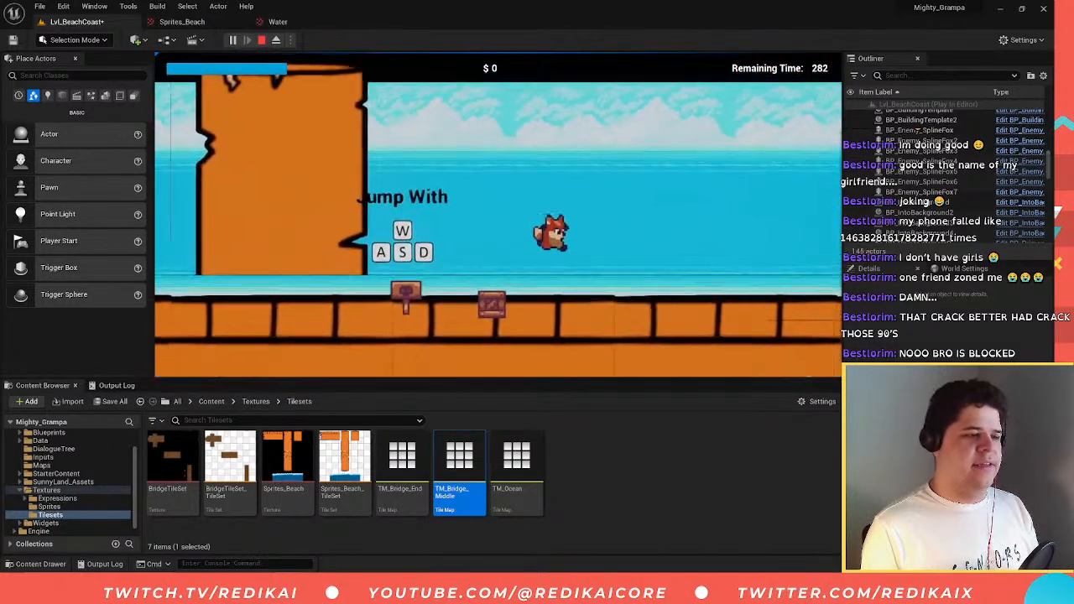
key(a)
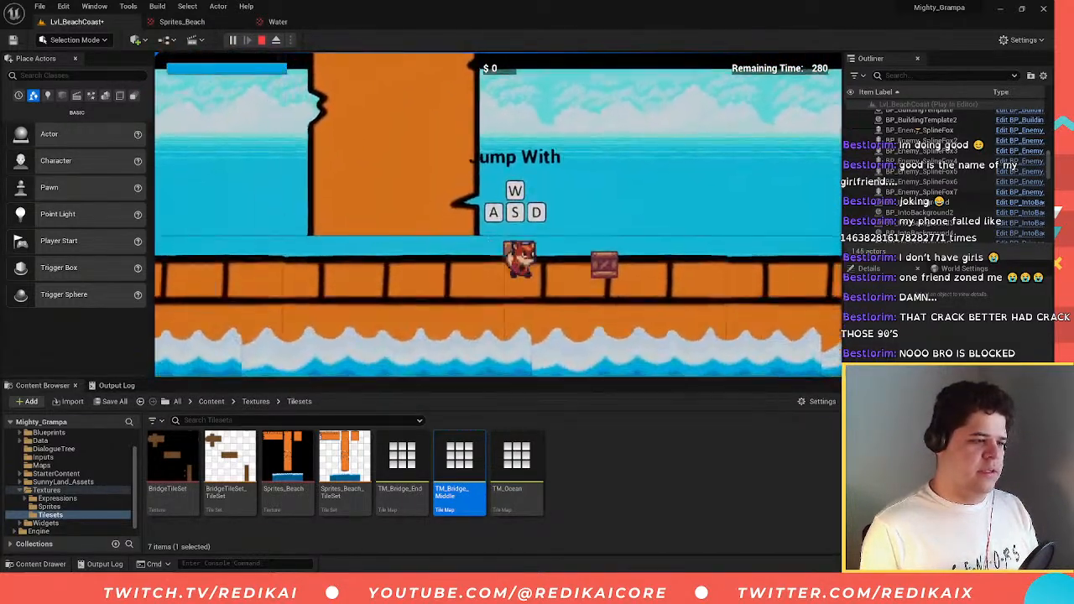
key(a)
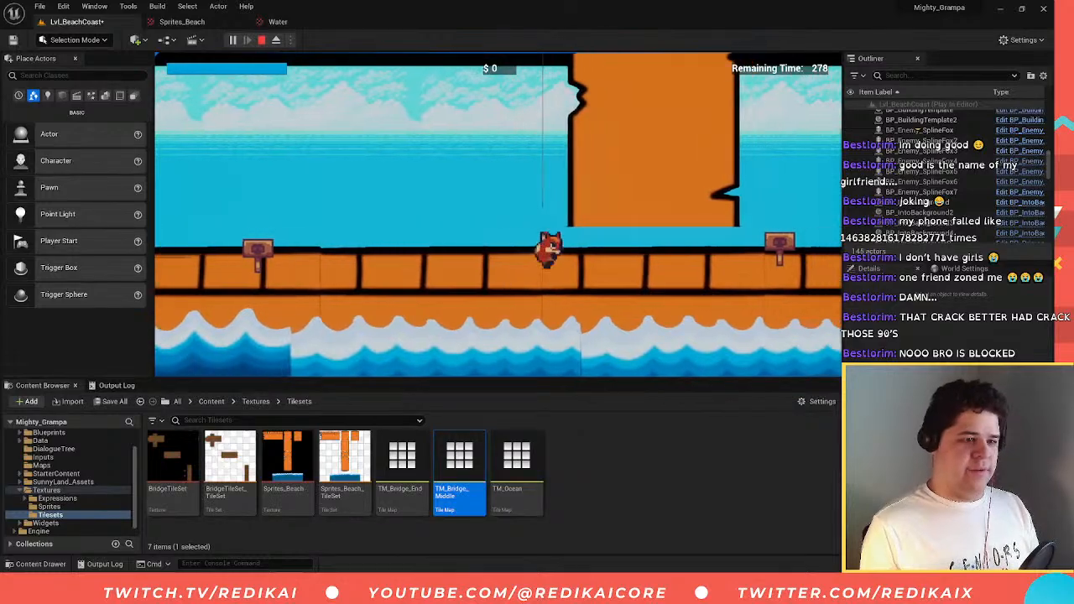
key(d)
key(w)
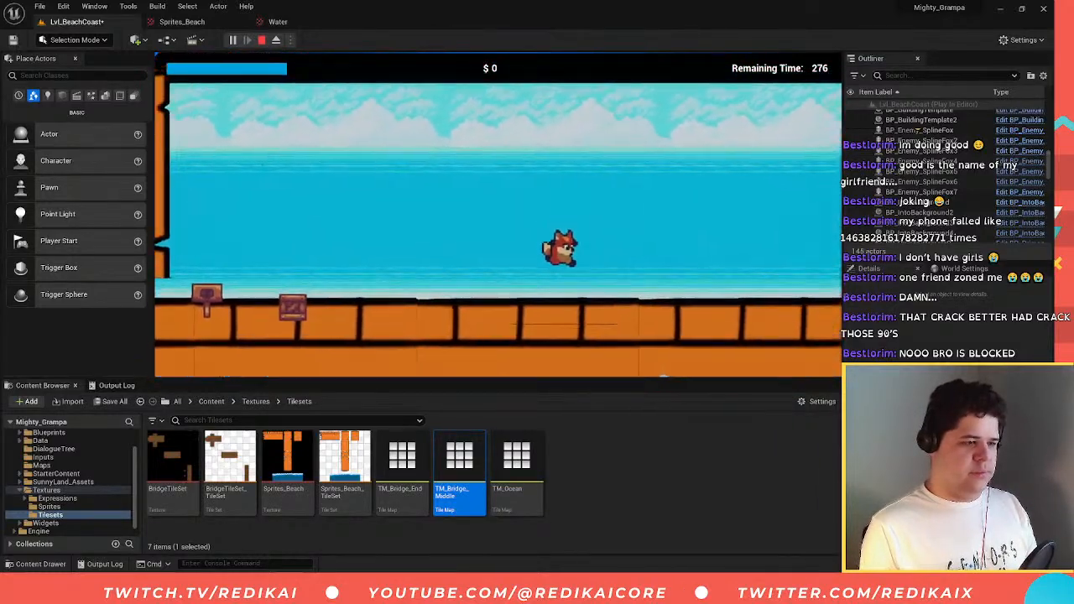
- Run and jump the fox further right past the next posts and the green enemy fox, and stop the play session
key(d)
key(w)
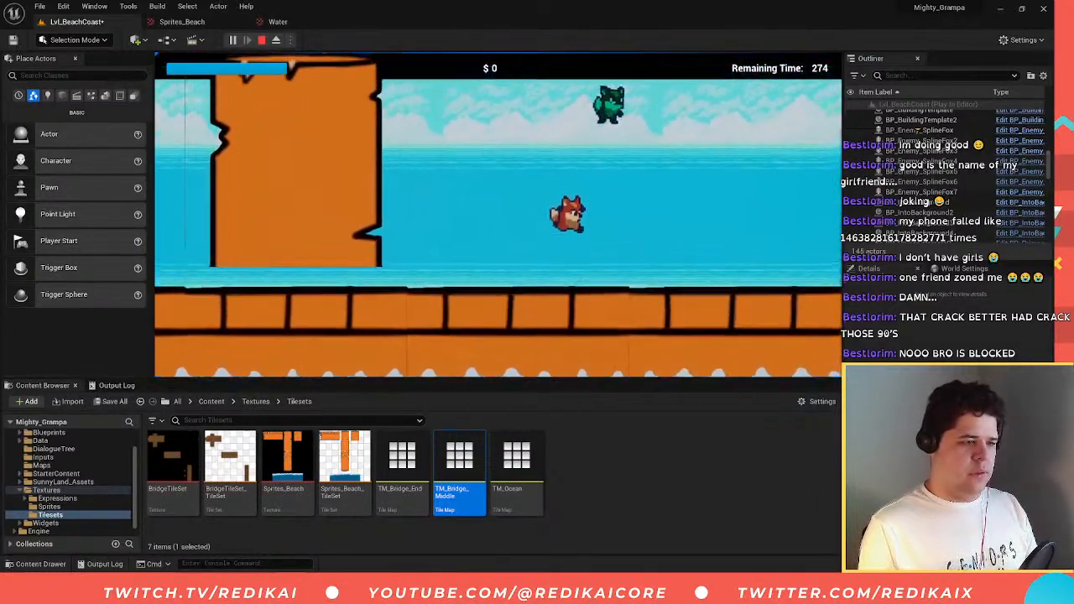
key(d)
key(d)
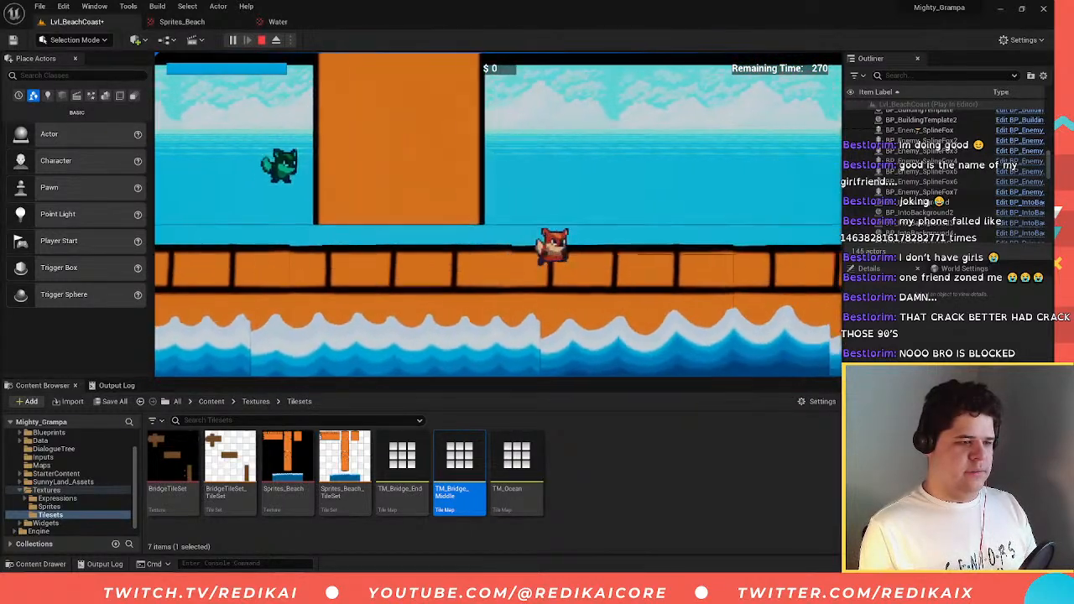
key(Escape)
click(871, 176)
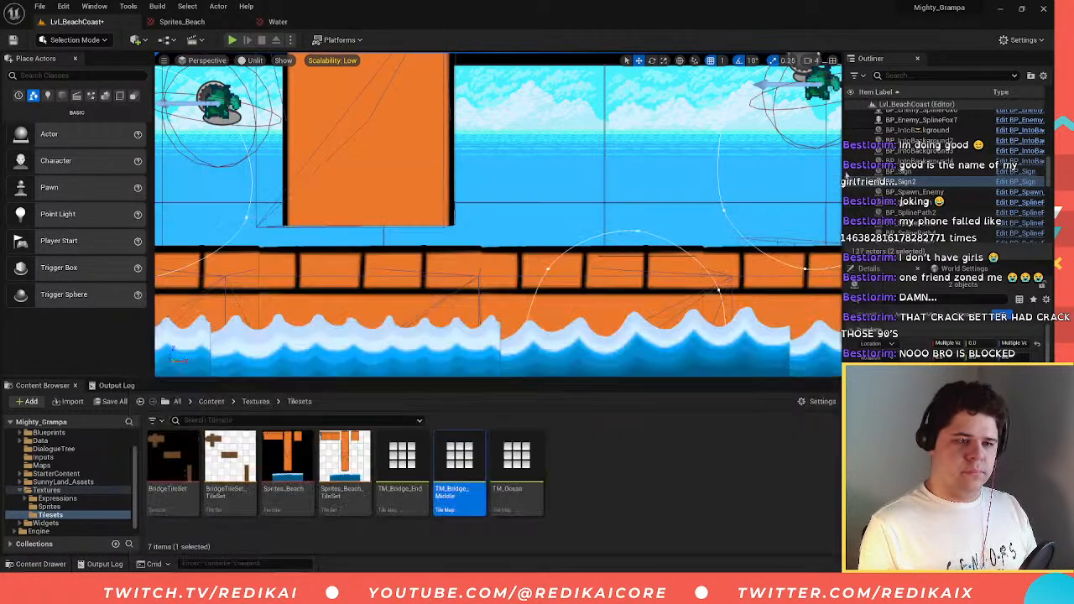
- Duplicate the middle bridge section and move the copy right to continue the pier
key(s)
right_drag(671, 201, 506, 191)
key(w)
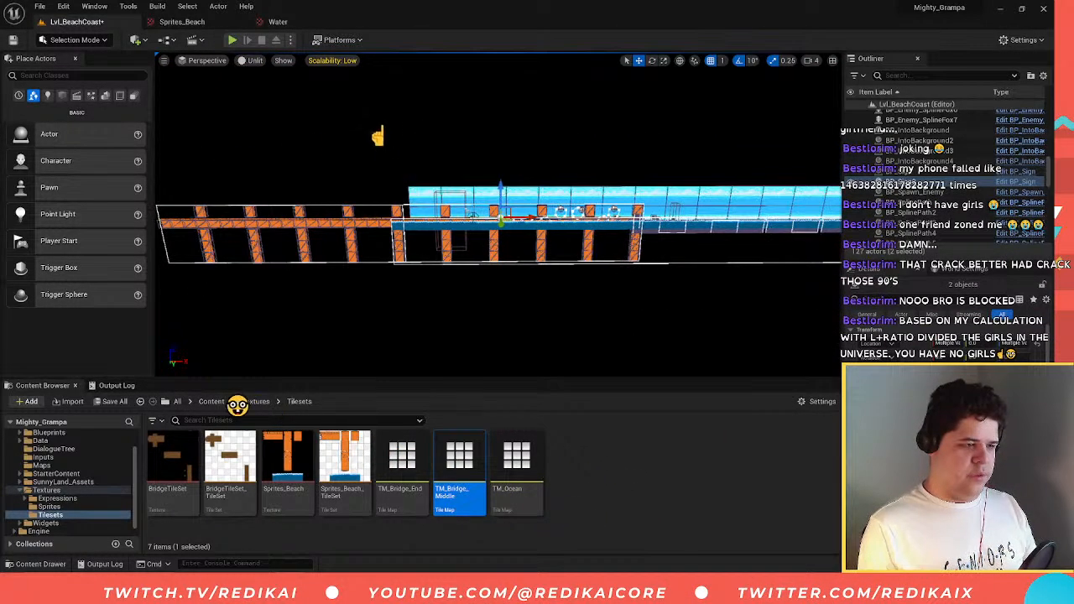
click(498, 248)
key(ctrl+d)
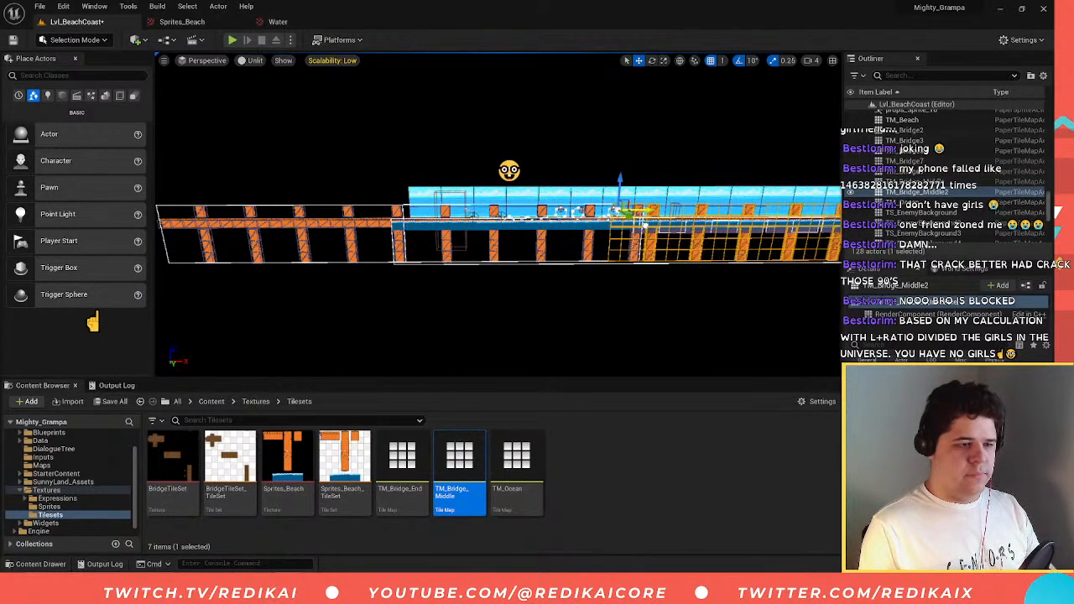
right_drag(644, 224, 702, 226)
key(w)
drag(370, 292, 508, 288)
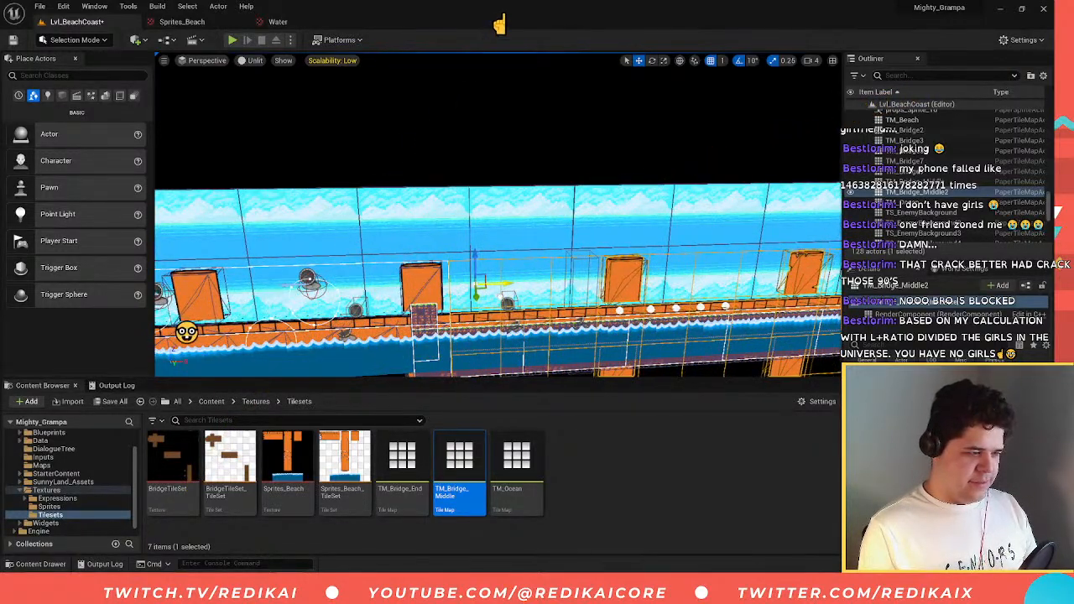
- Set the position snap to 10 and slide the copied middle section along the deck until it joins its neighbour
key(w)
mouse_move(508, 289)
right_down()
mouse_move(501, 301)
mouse_move(519, 294)
right_up()
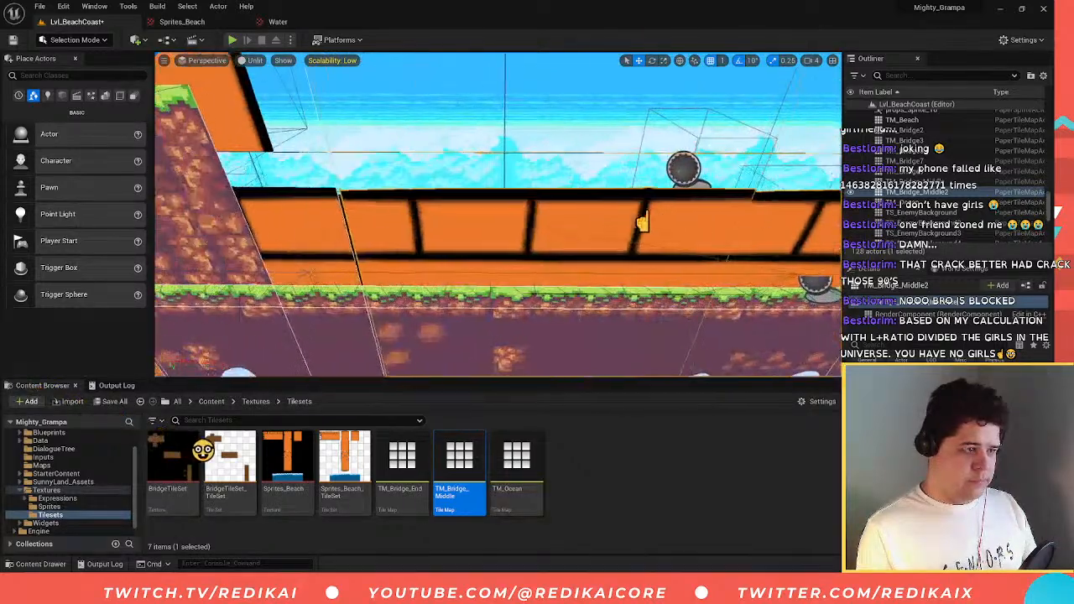
right_drag(640, 222, 713, 329)
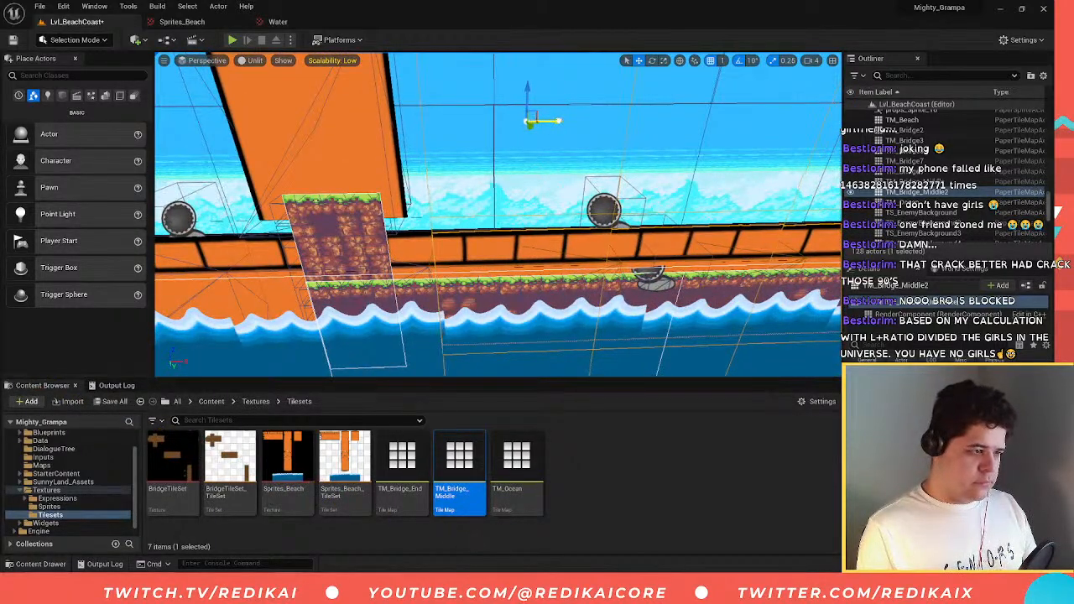
key(w)
right_drag(485, 190, 530, 192)
key(s)
key(w)
key(s)
key(w)
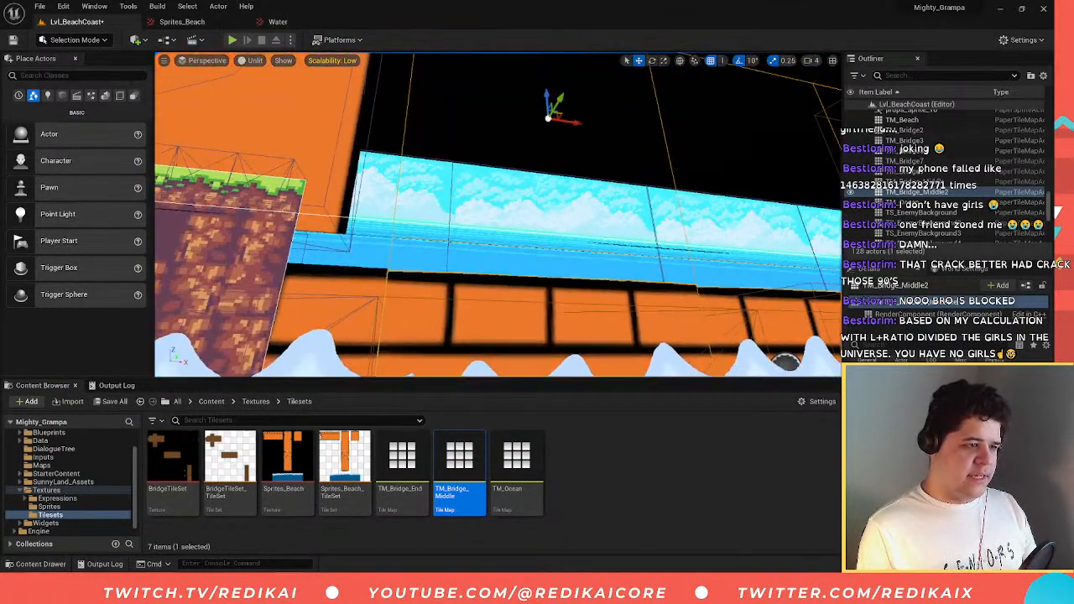
click(725, 61)
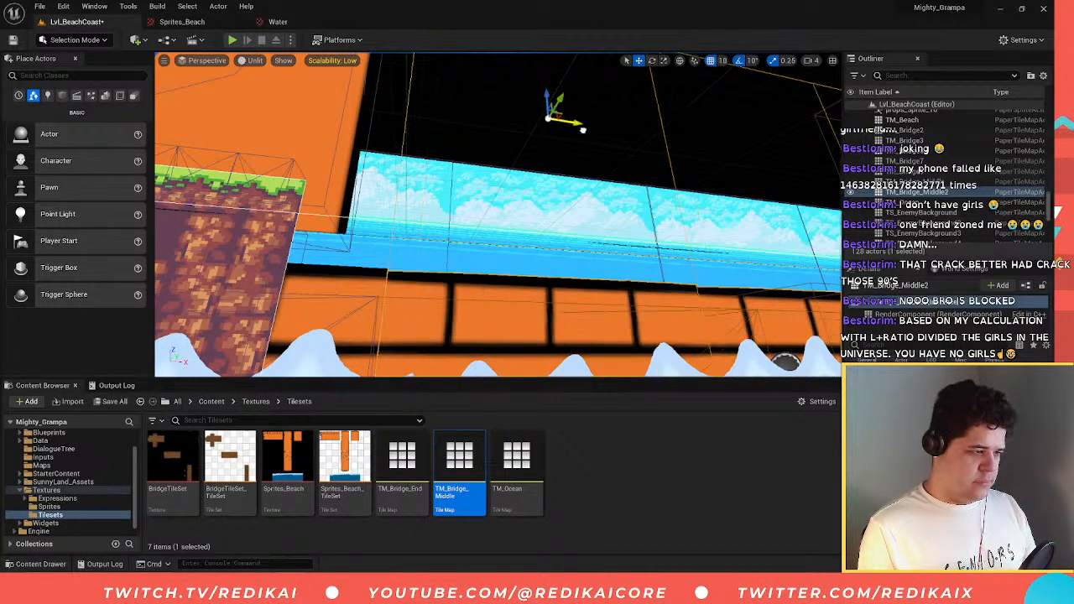
mouse_move(498, 214)
right_down()
mouse_move(494, 226)
mouse_move(499, 216)
mouse_move(467, 217)
mouse_move(487, 209)
mouse_move(487, 243)
mouse_move(480, 203)
mouse_move(504, 203)
right_up()
key(s)
key(s)
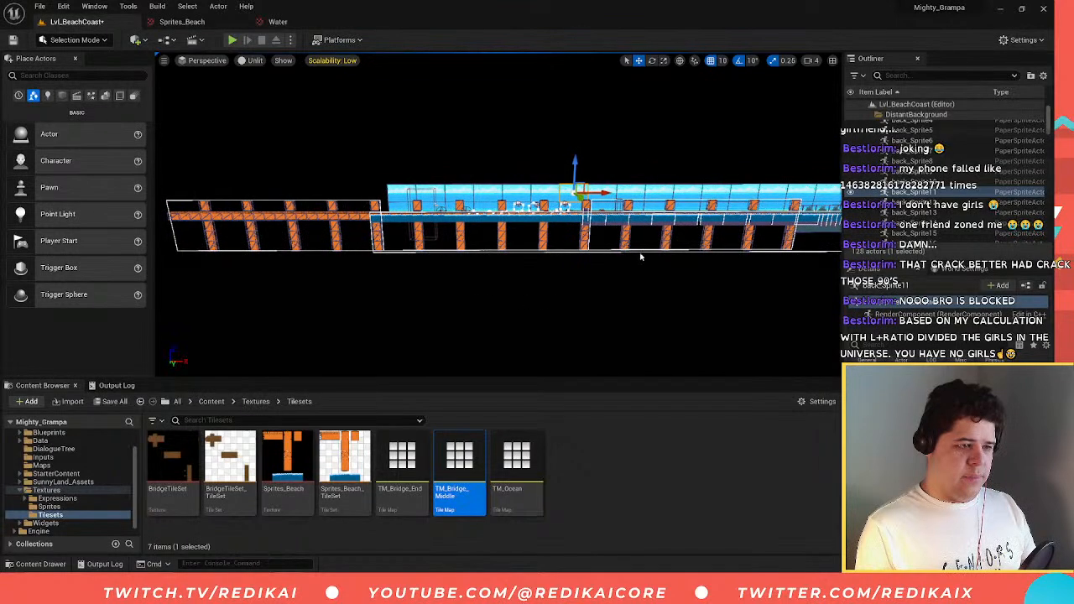
- Select both middle bridge sections and the end section and shift them left together, out to the ocean's left edge
click(591, 241)
ctrl+click(509, 246)
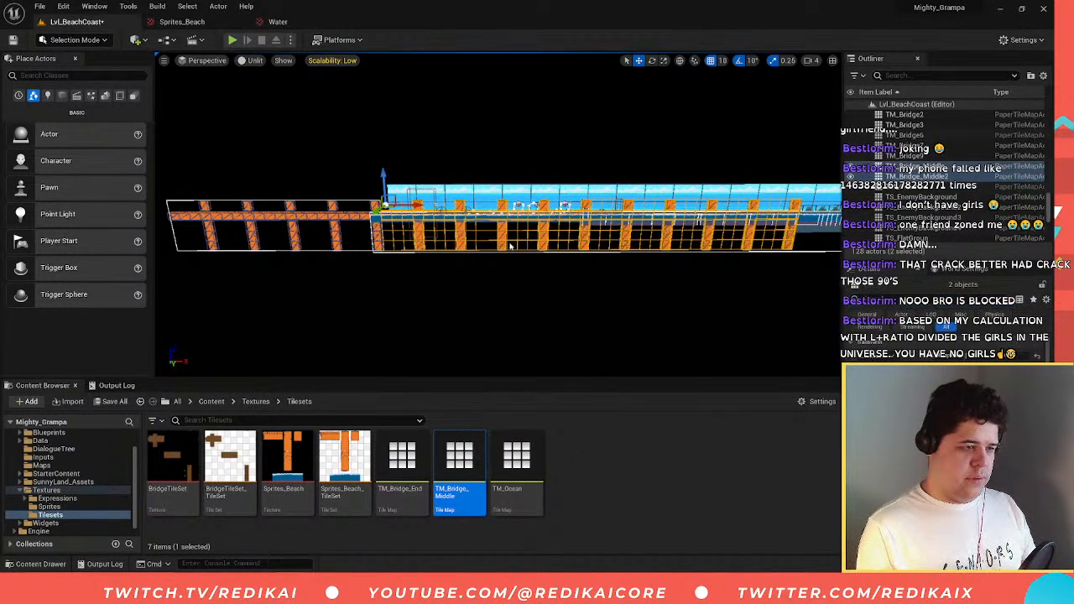
ctrl+click(339, 239)
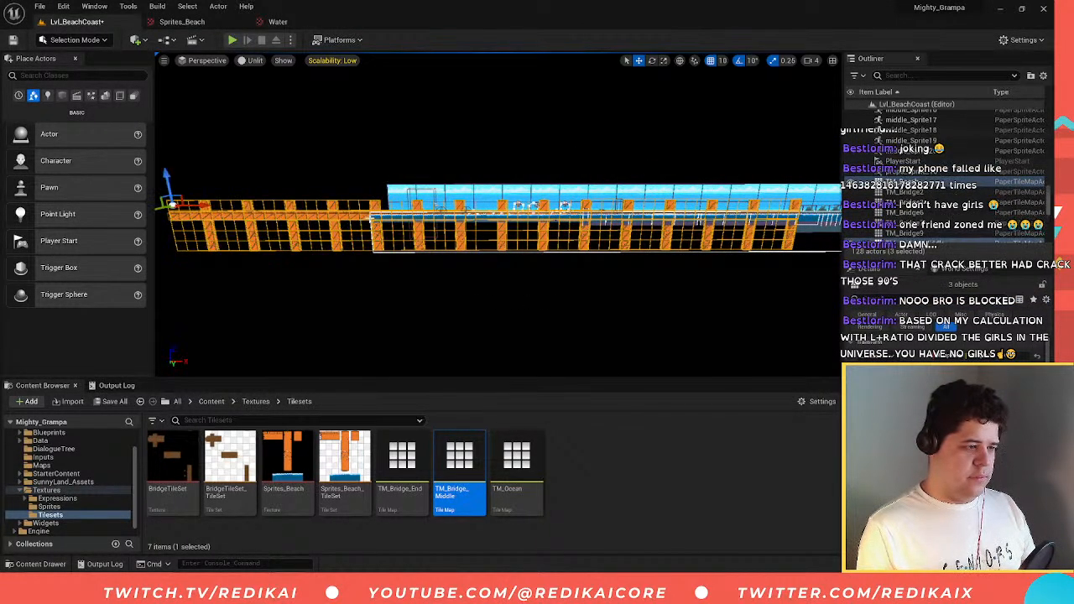
key(s)
right_drag(339, 239, 348, 249)
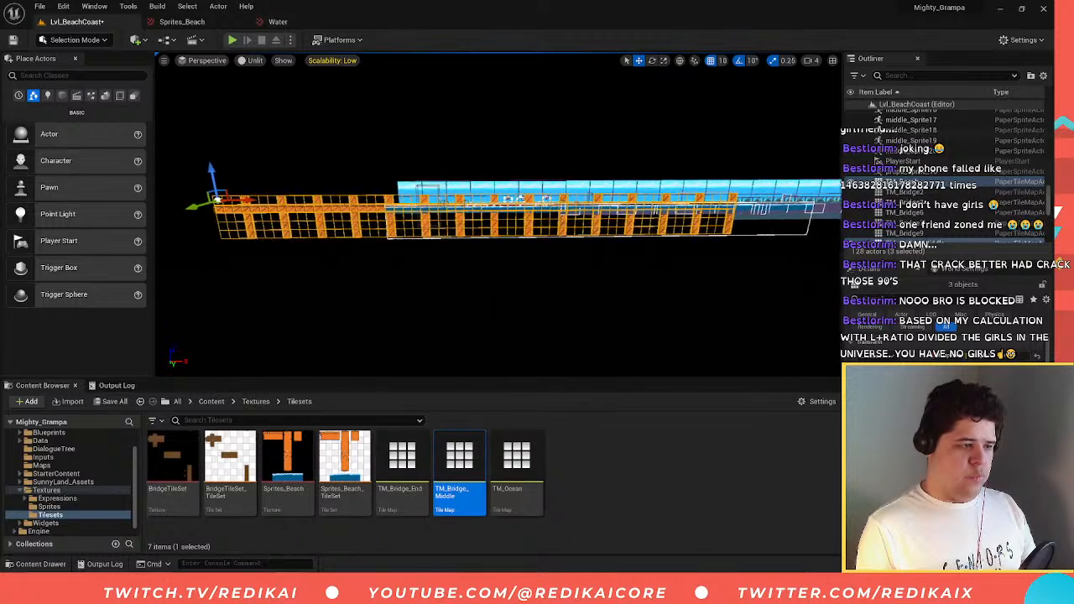
right_drag(281, 198, 252, 201)
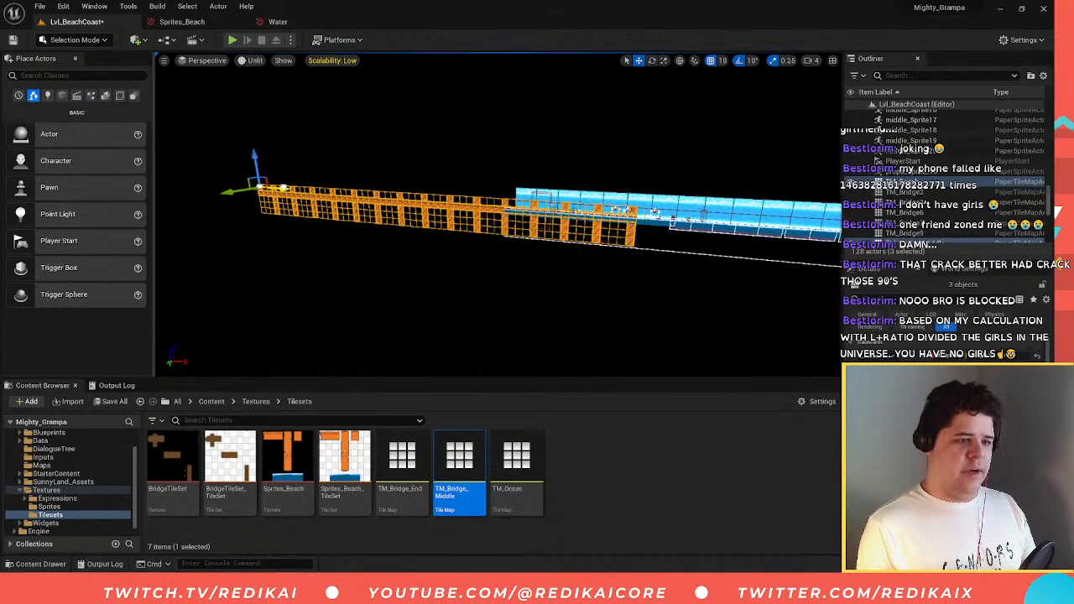
mouse_move(352, 199)
right_down()
mouse_move(370, 208)
mouse_move(335, 197)
right_up()
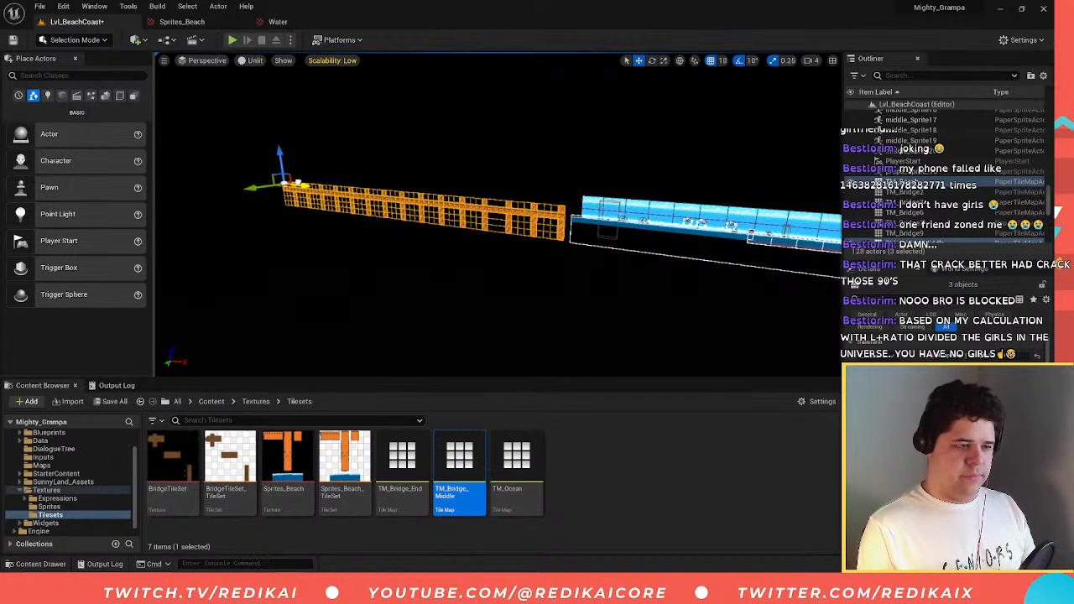
- Duplicate the rightmost middle bridge section and slide the copy right until its deck joins the shifted pier
click(516, 206)
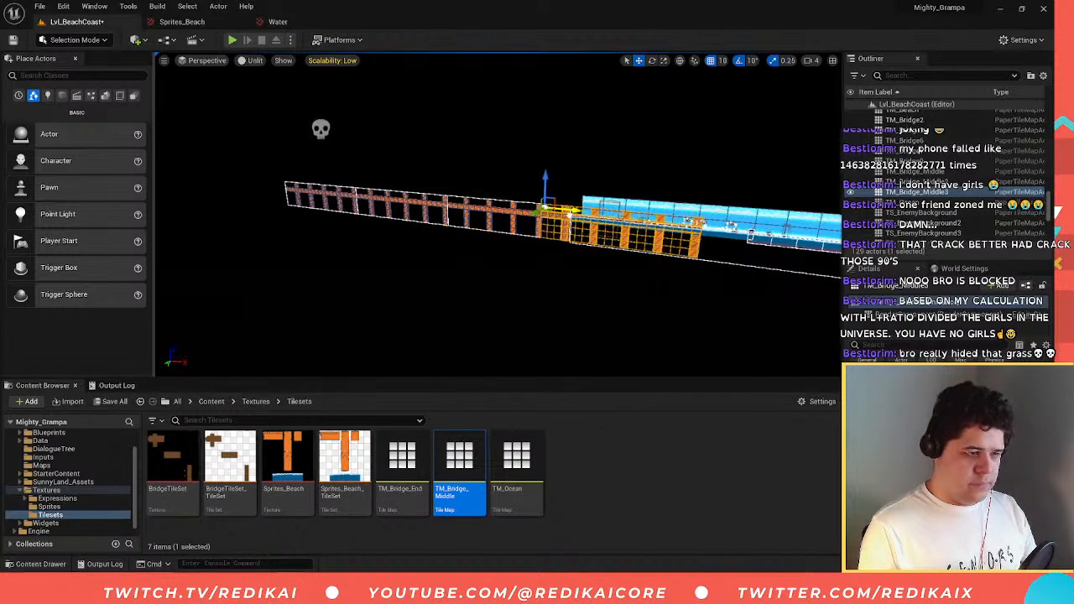
right_drag(438, 210, 905, 532)
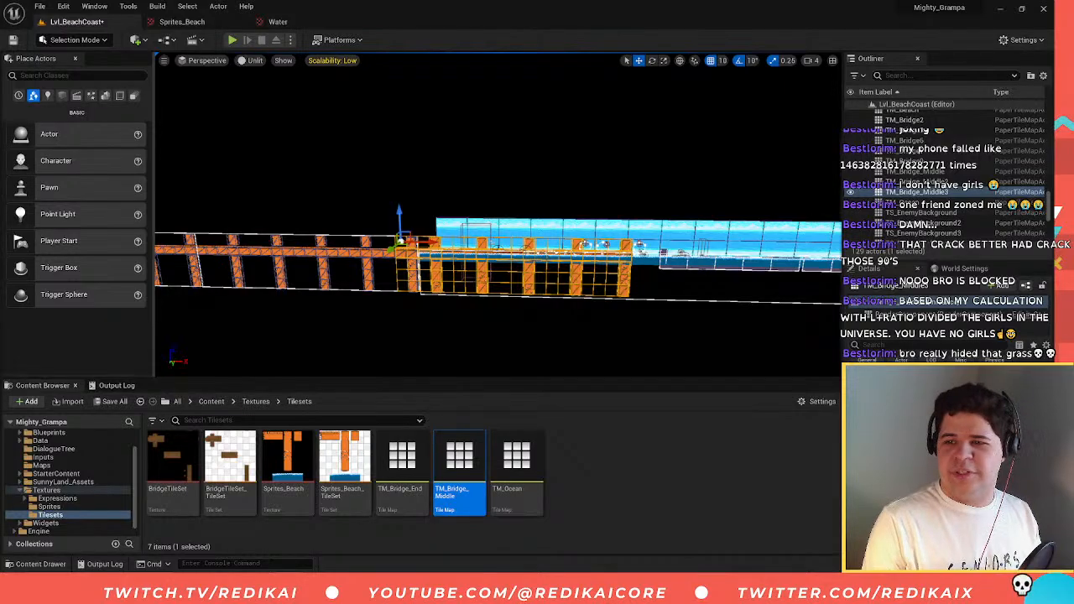
right_drag(1023, 585, 1056, 548)
right_drag(996, 504, 702, 300)
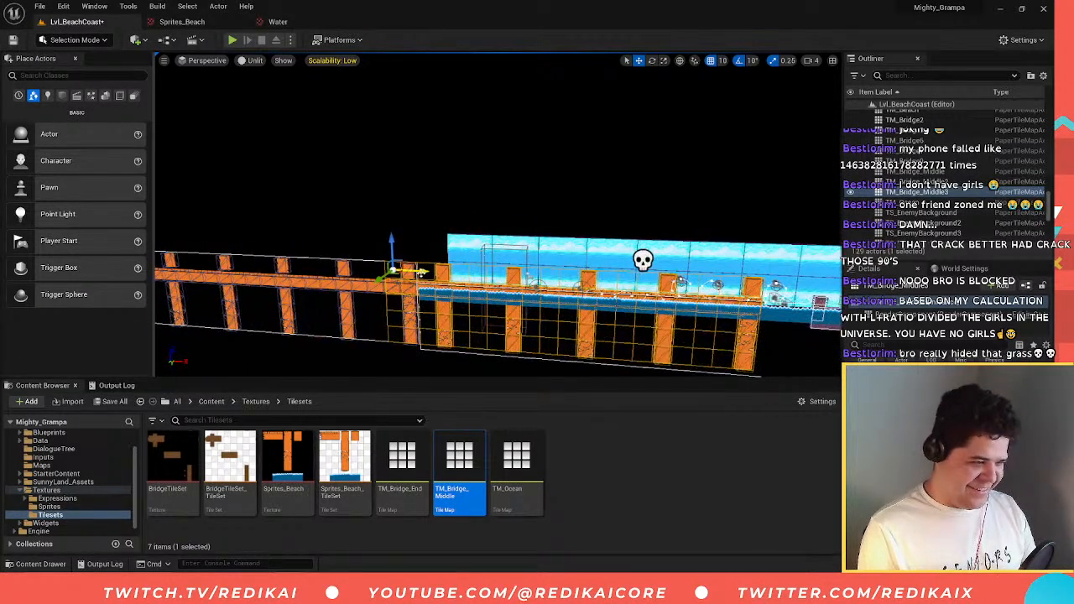
right_drag(584, 219, 292, 18)
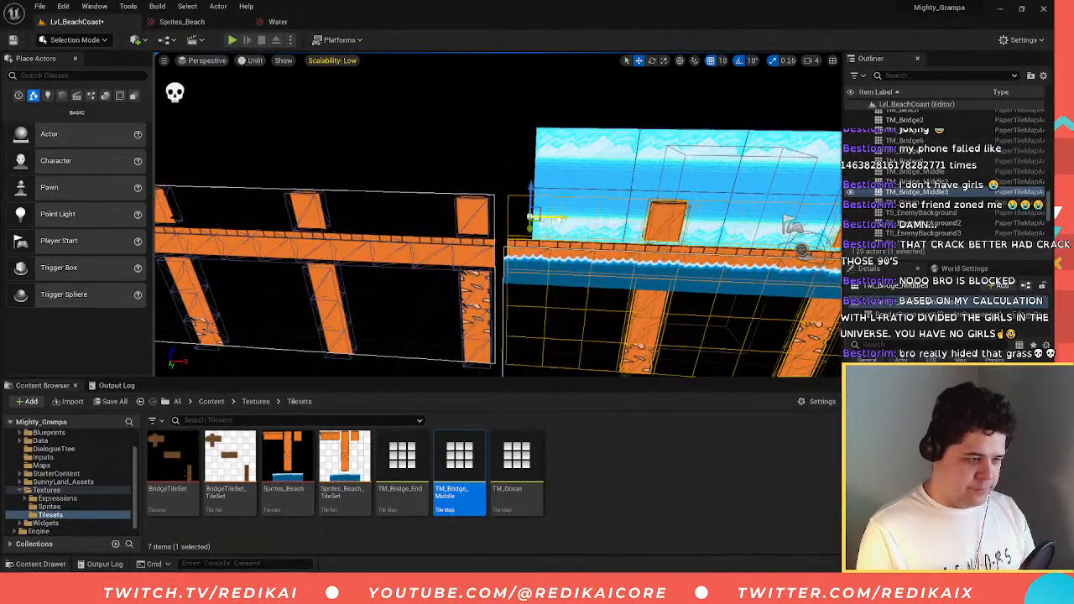
right_drag(114, 134, 90, 256)
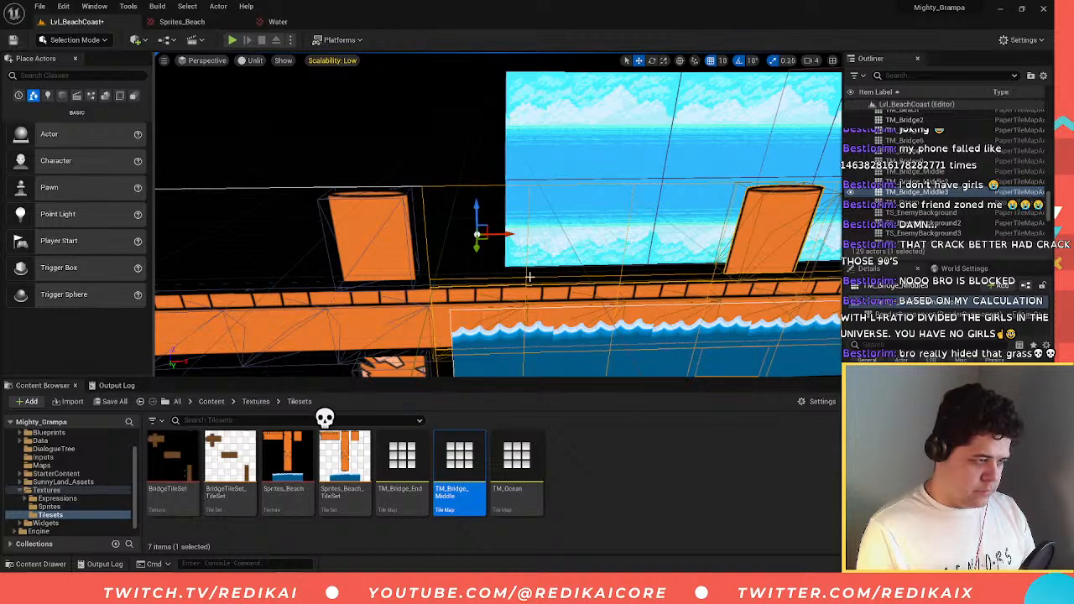
right_drag(325, 417, 438, 497)
- Move the ocean tile map left so its water runs beneath the shifted bridge sections
mouse_move(538, 235)
right_down()
mouse_move(365, 239)
mouse_move(492, 235)
mouse_move(428, 240)
mouse_move(421, 224)
mouse_move(405, 228)
mouse_move(548, 240)
right_up()
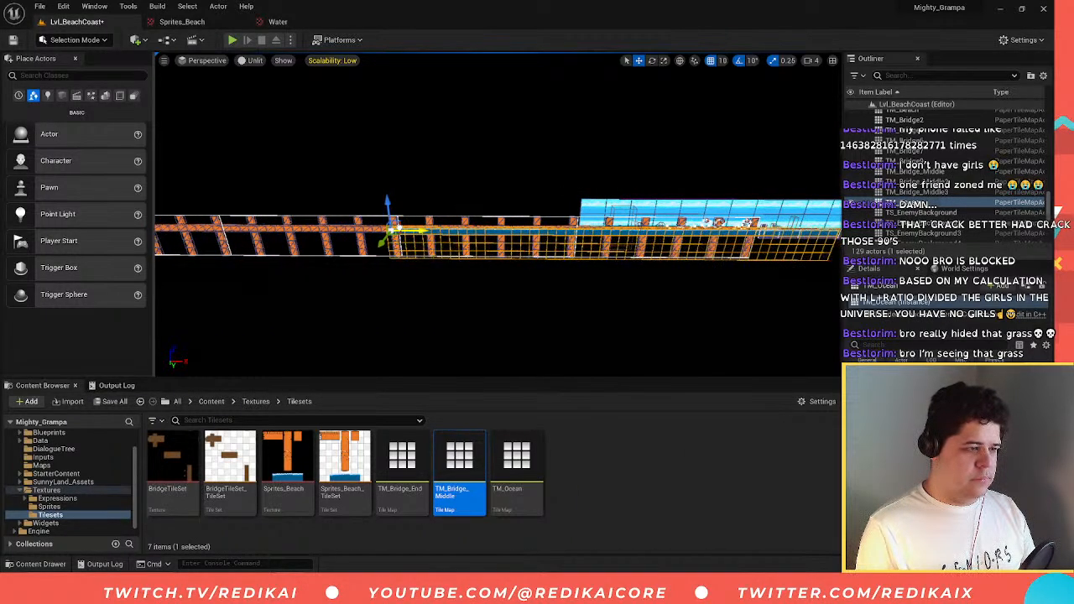
drag(398, 227, 266, 227)
right_drag(311, 223, 396, 224)
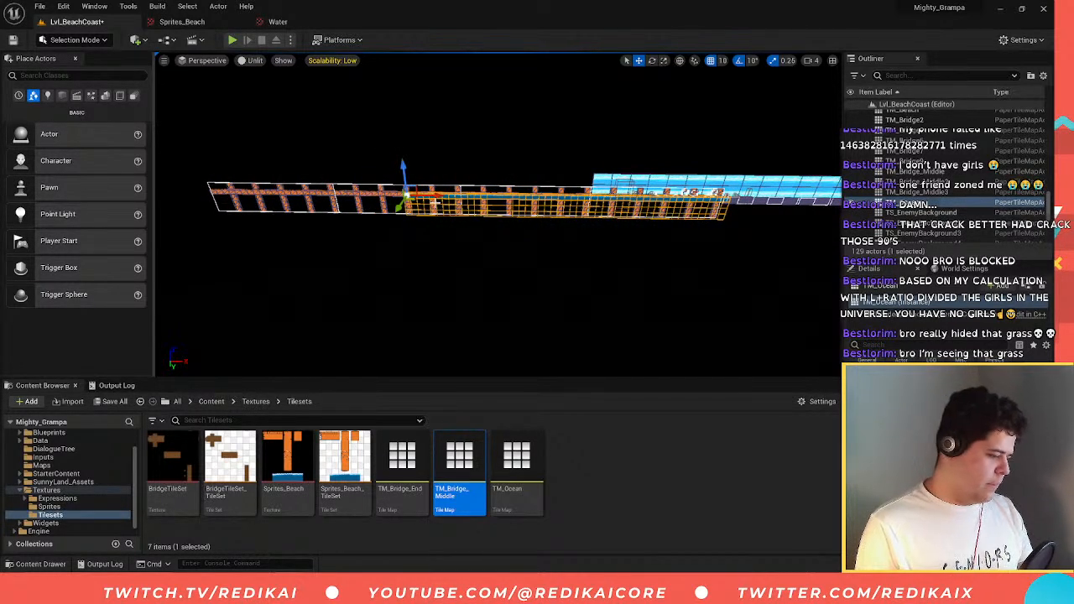
- Duplicate the ocean tile map and slide the copy left until its water extends past the pier's left end
key(ctrl+d)
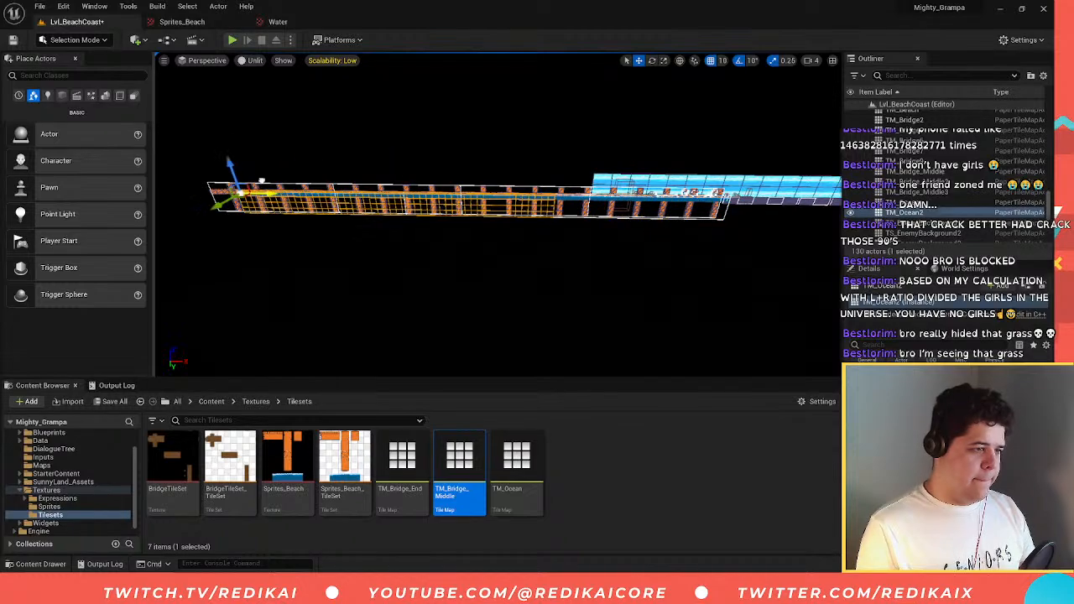
drag(262, 181, 158, 179)
right_drag(202, 187, 114, 183)
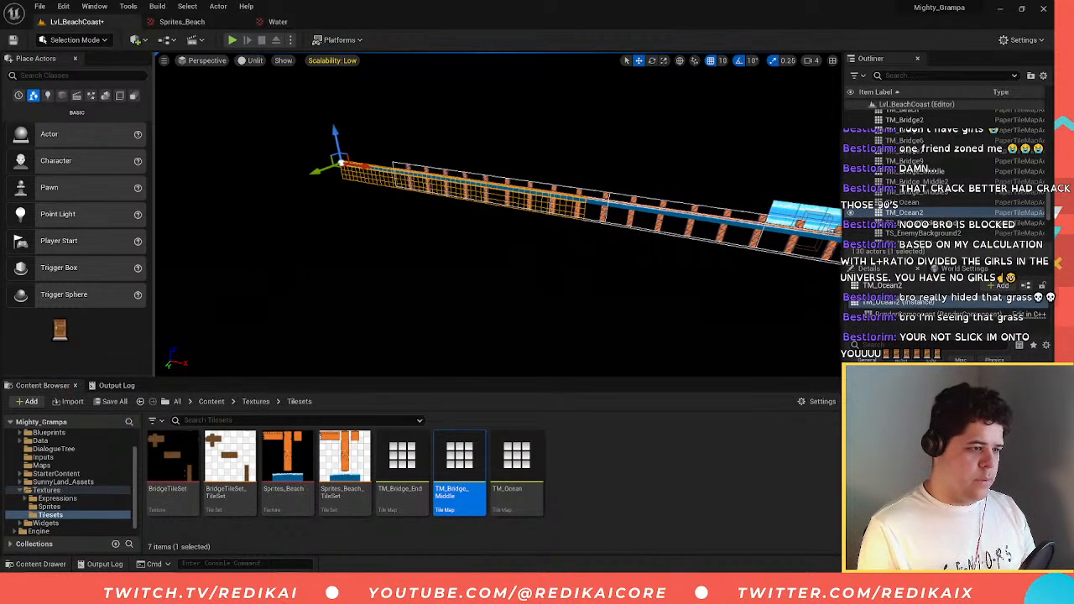
right_drag(382, 176, 348, 187)
key(w)
key(w)
key(a)
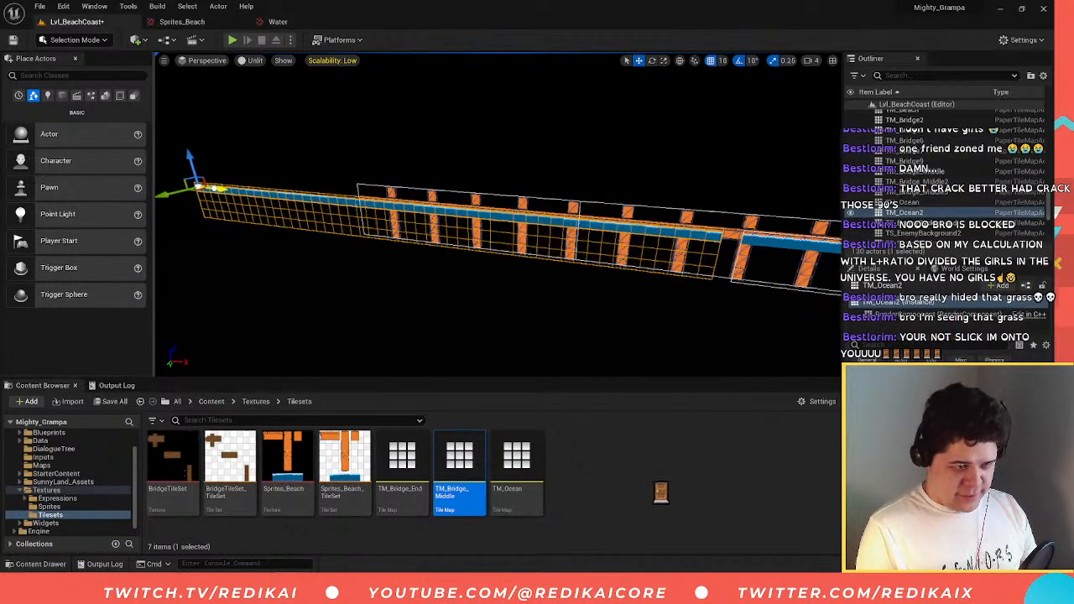
key(w)
right_drag(224, 191, 254, 191)
key(w)
key(s)
- Play the level briefly to check the pier and water at the start point, then stop and dismiss the message log
click(231, 39)
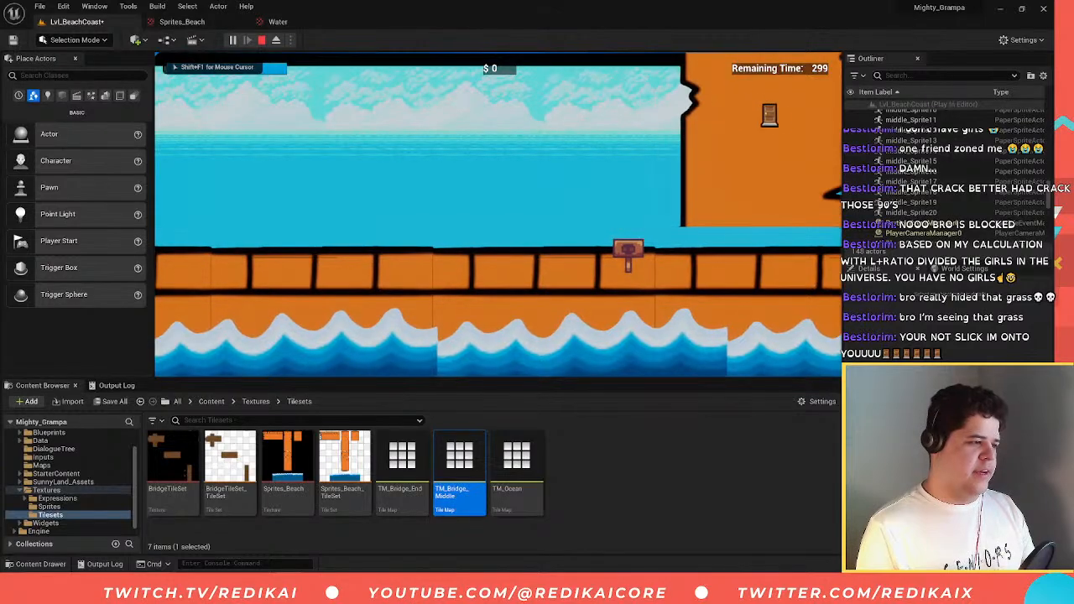
key(Escape)
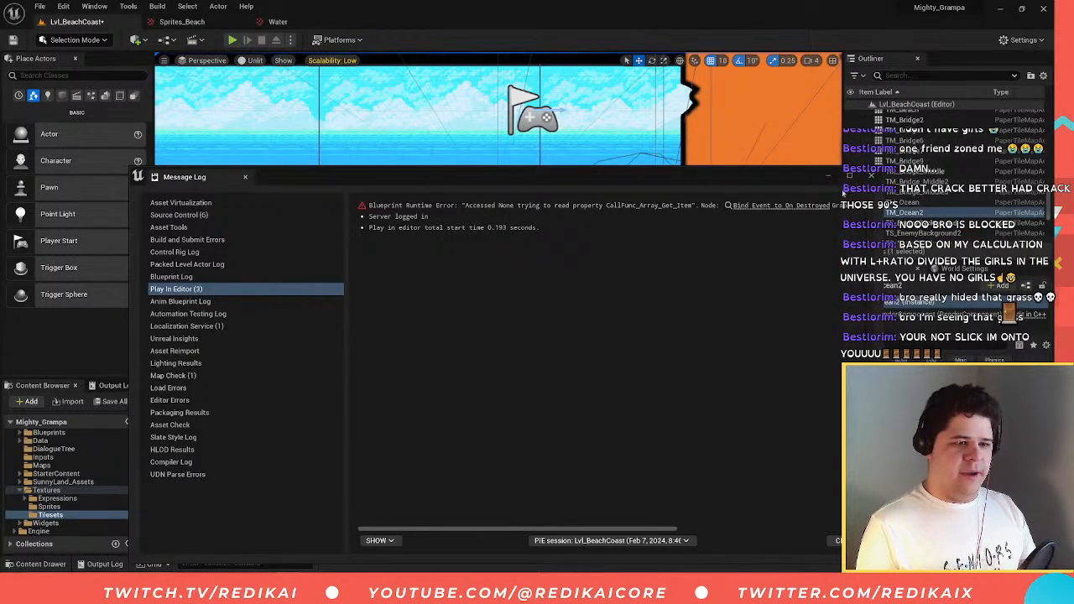
click(871, 176)
- Move the Player Start to the pier's far left end and test-play the level from there
key(s)
right_drag(756, 204, 724, 225)
key(s)
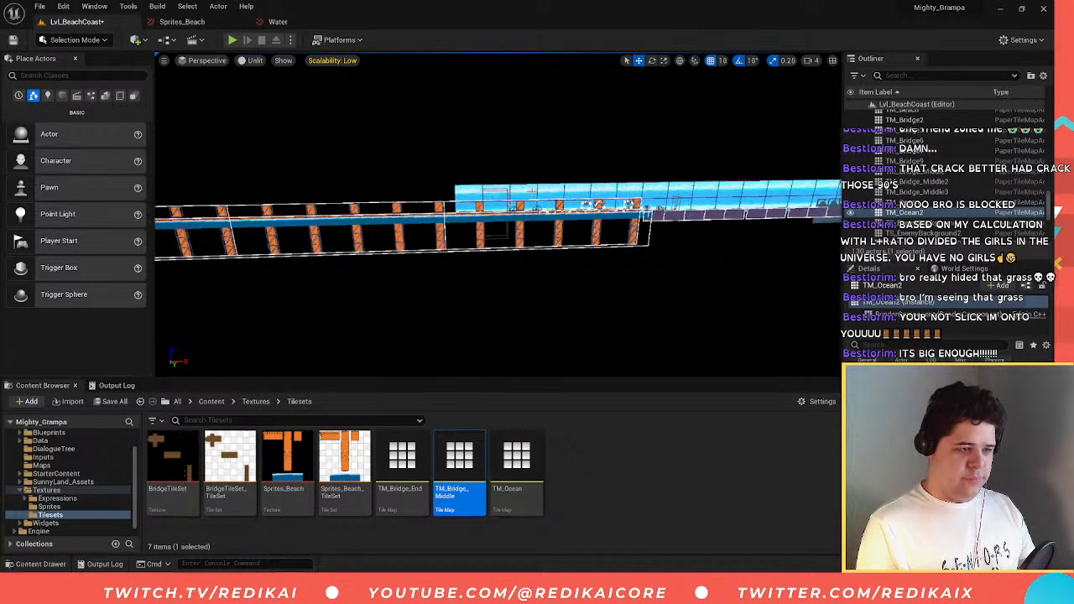
key(w)
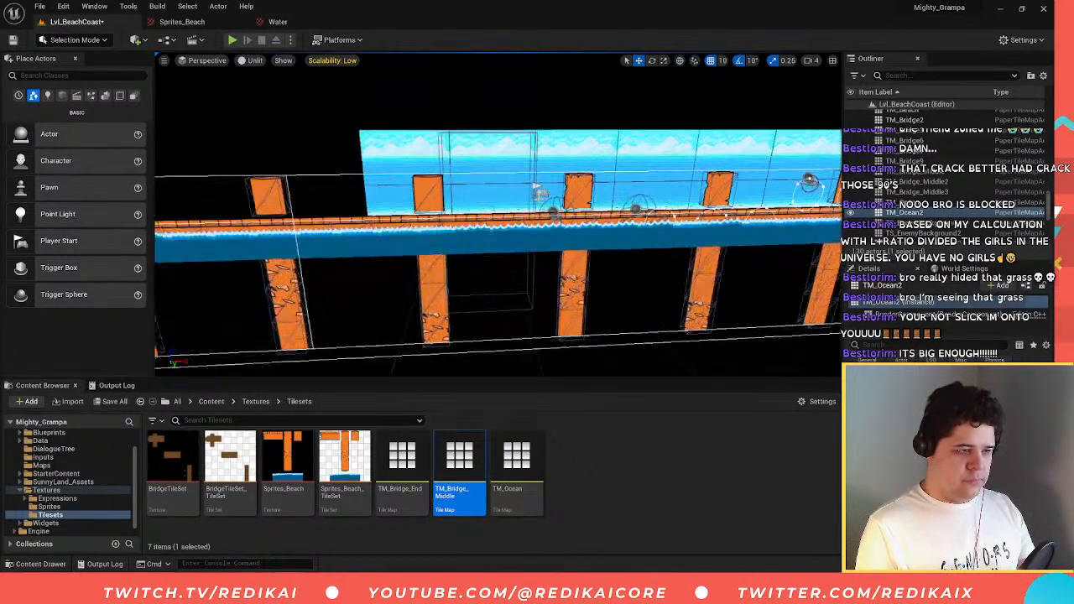
click(541, 190)
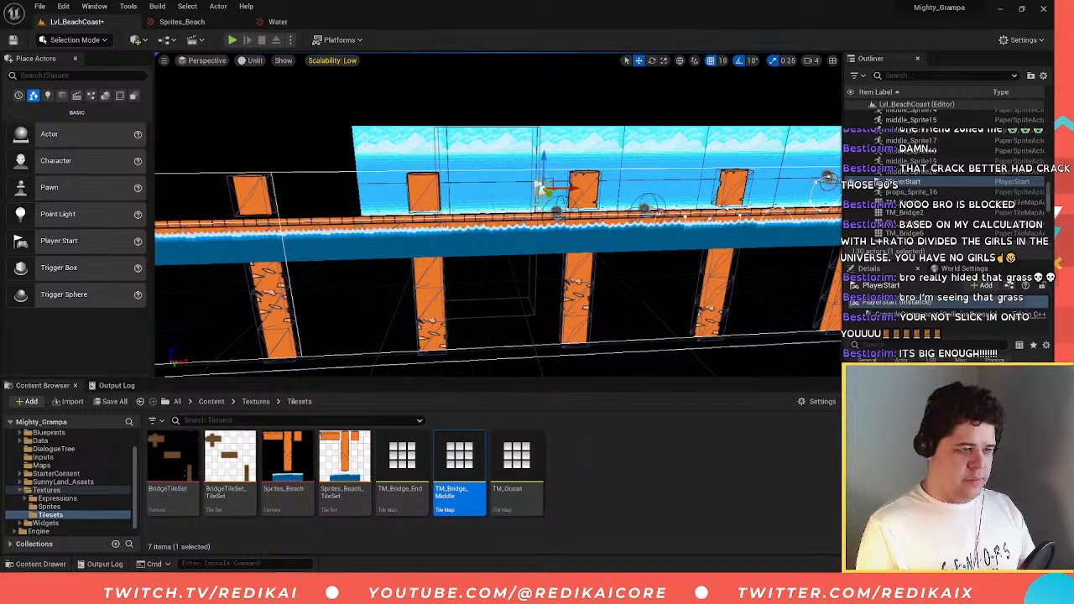
ctrl+click(541, 189)
key(Escape)
mouse_move(541, 189)
right_down()
mouse_move(534, 212)
mouse_move(558, 183)
right_up()
key(s)
click(531, 183)
key(s)
key(a)
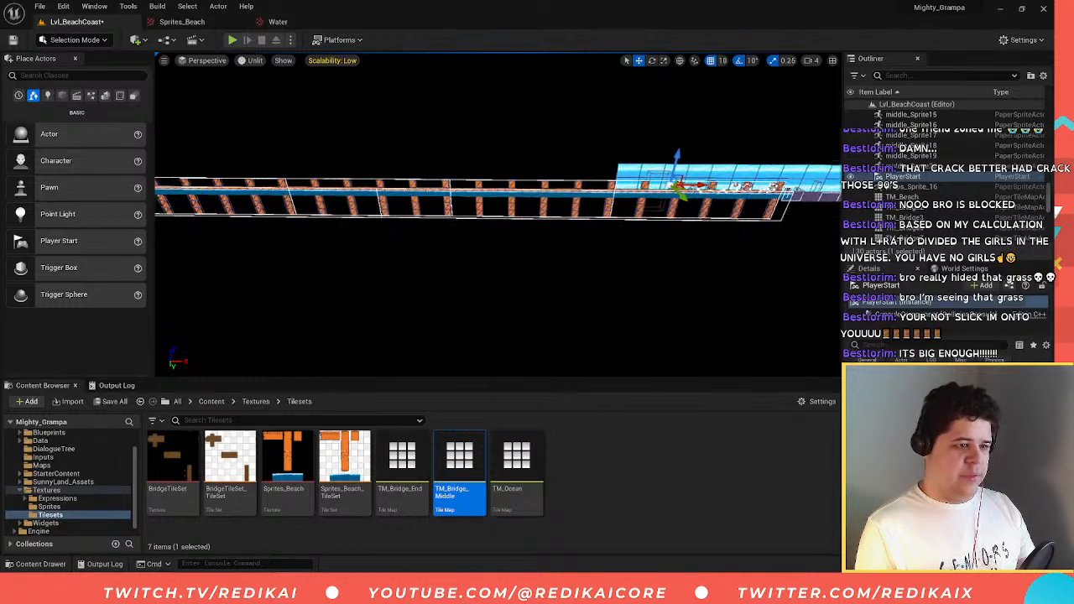
right_drag(339, 156, 389, 166)
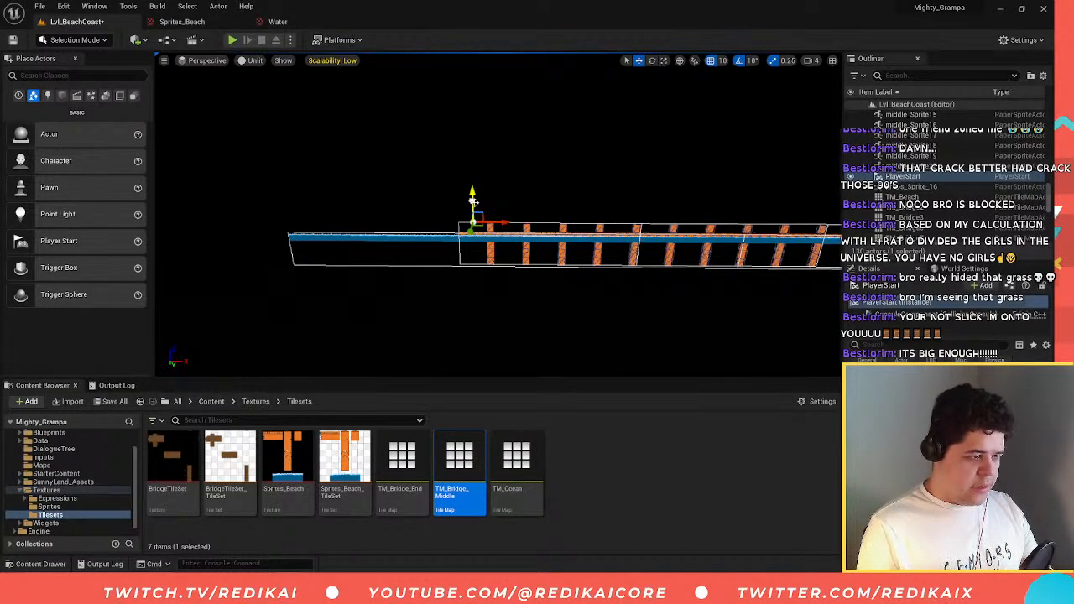
key(alt+p)
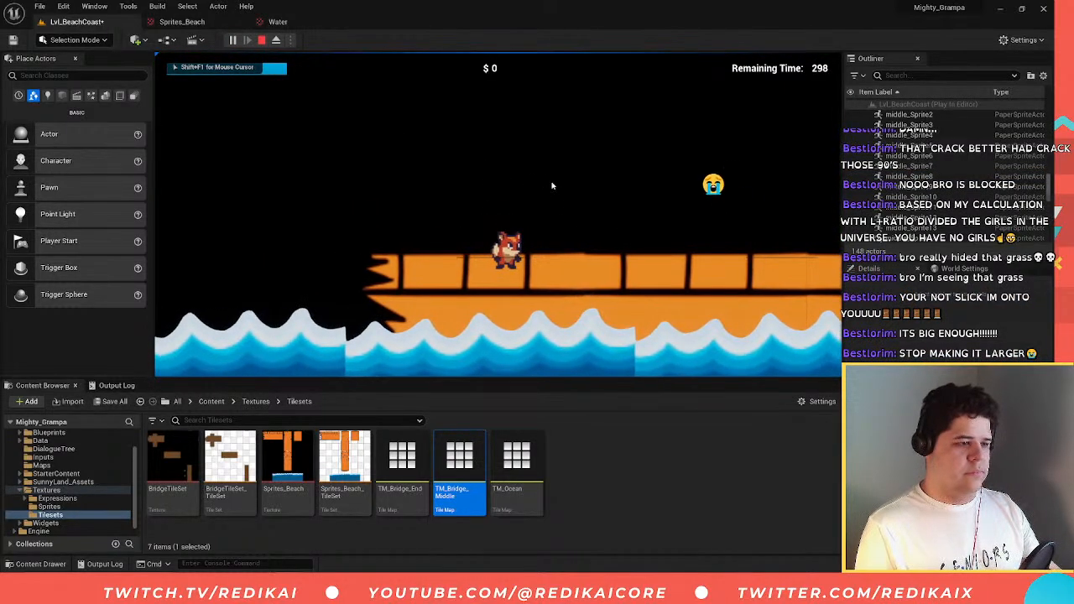
key(Escape)
- Lower the Player Start to just above the deck at the pier's broken left end
click(595, 120)
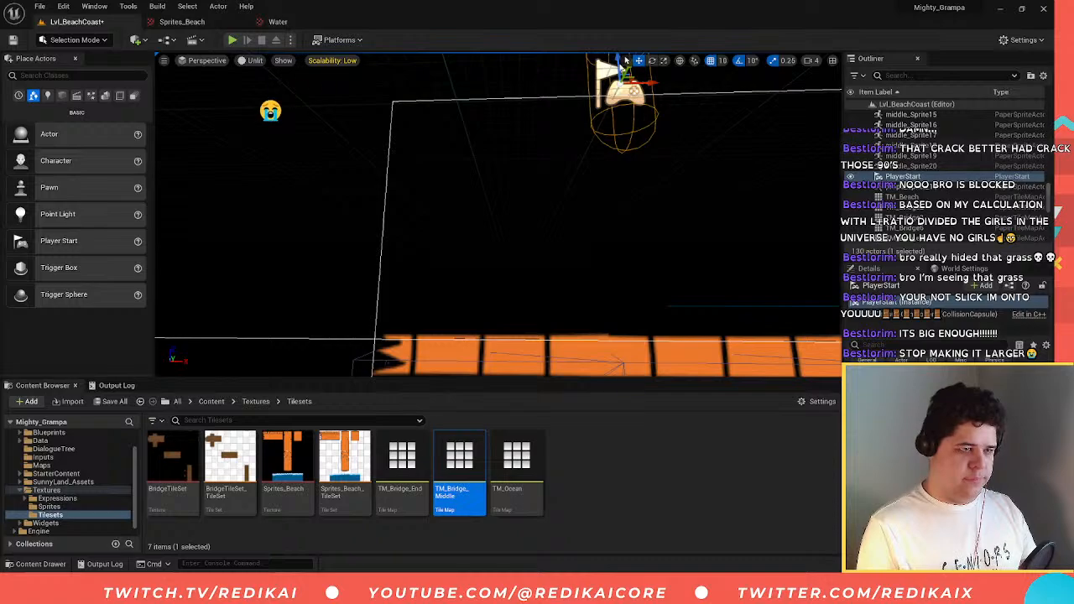
scroll(526, 98, down, 5)
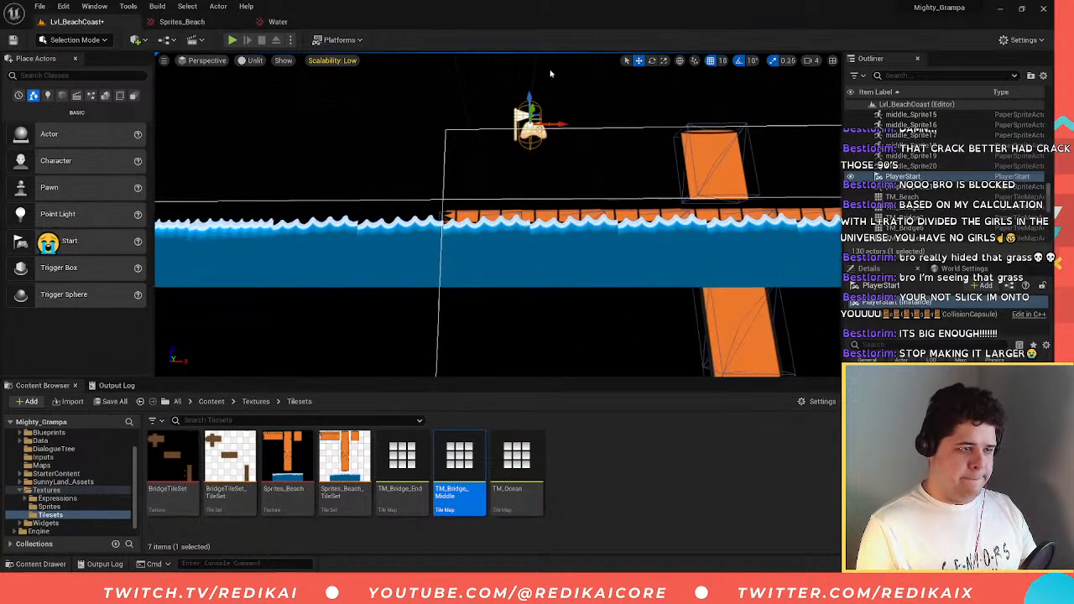
drag(526, 98, 520, 180)
scroll(521, 180, up, 4)
scroll(520, 180, down, 6)
mouse_move(521, 180)
right_down()
mouse_move(530, 150)
mouse_move(525, 164)
right_up()
scroll(523, 162, up, 4)
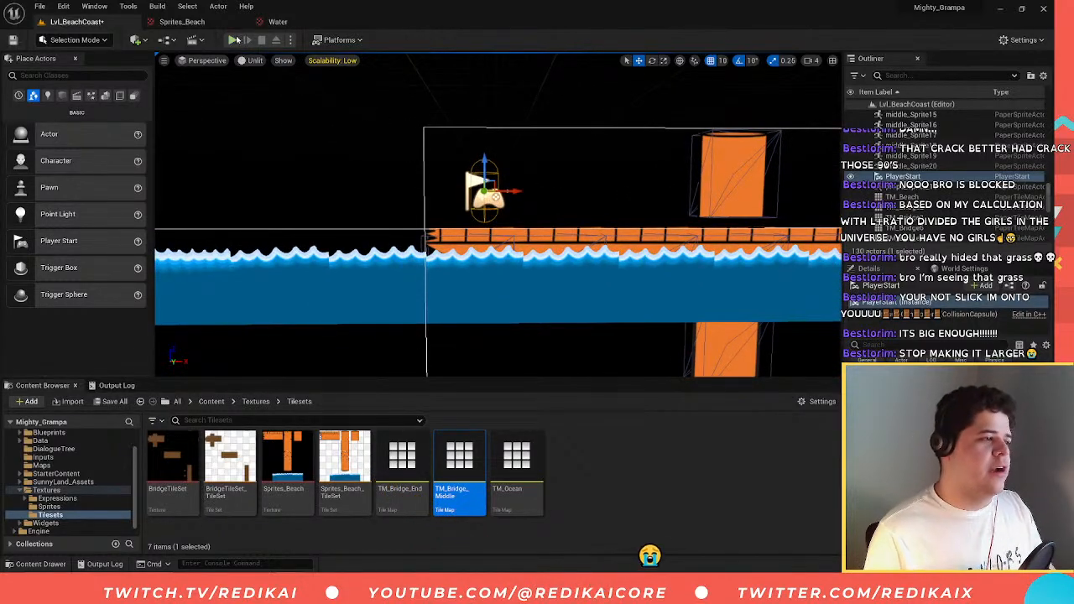
- Play the level, running and jumping along the pier from its left end, then stop and dismiss the message log
click(234, 39)
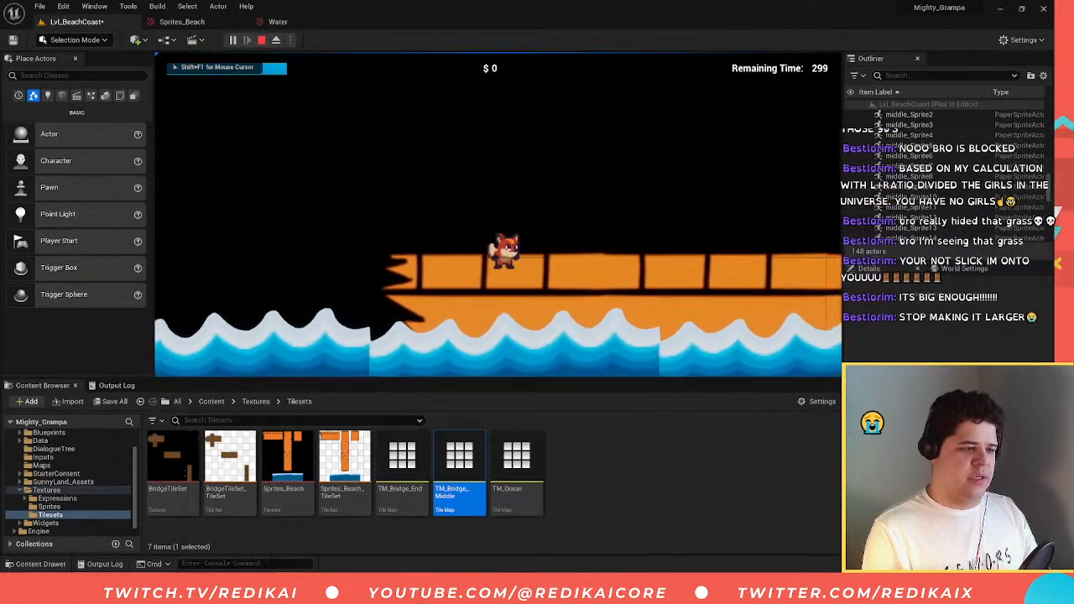
key(d)
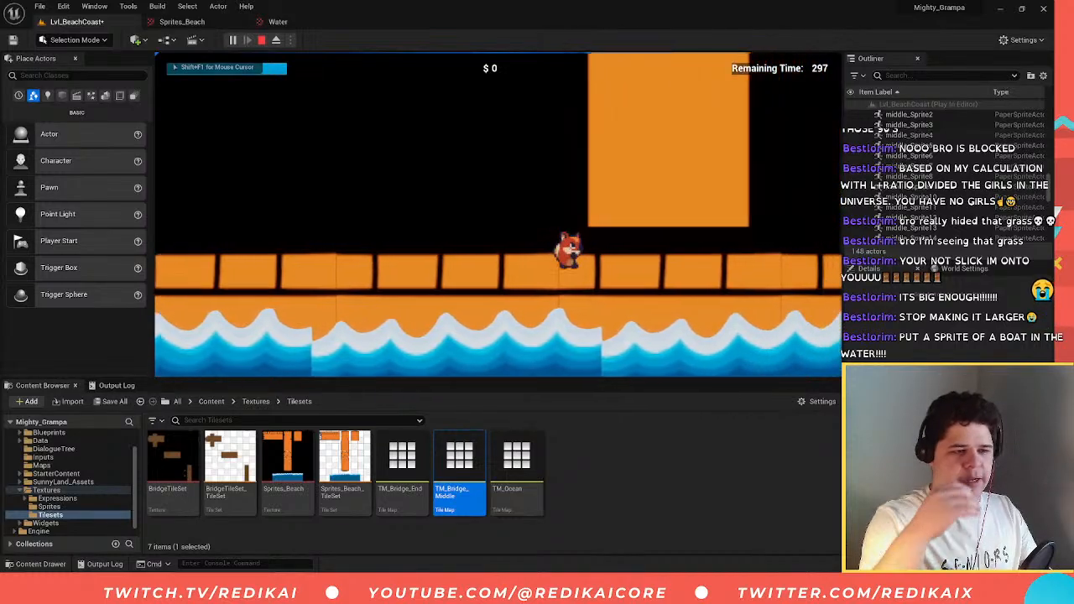
key(space)
key(a)
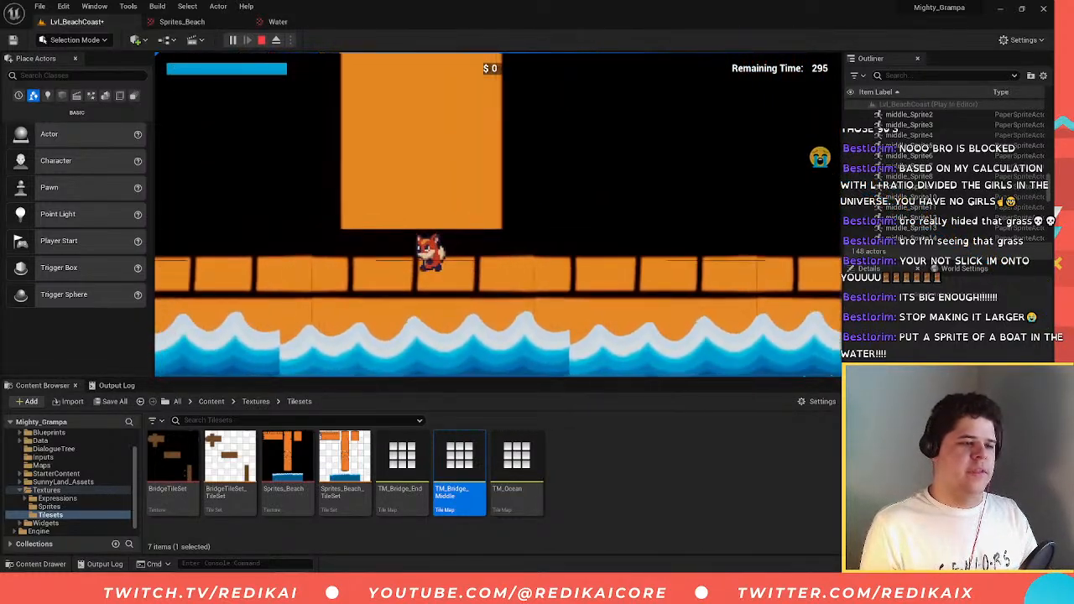
key(Escape)
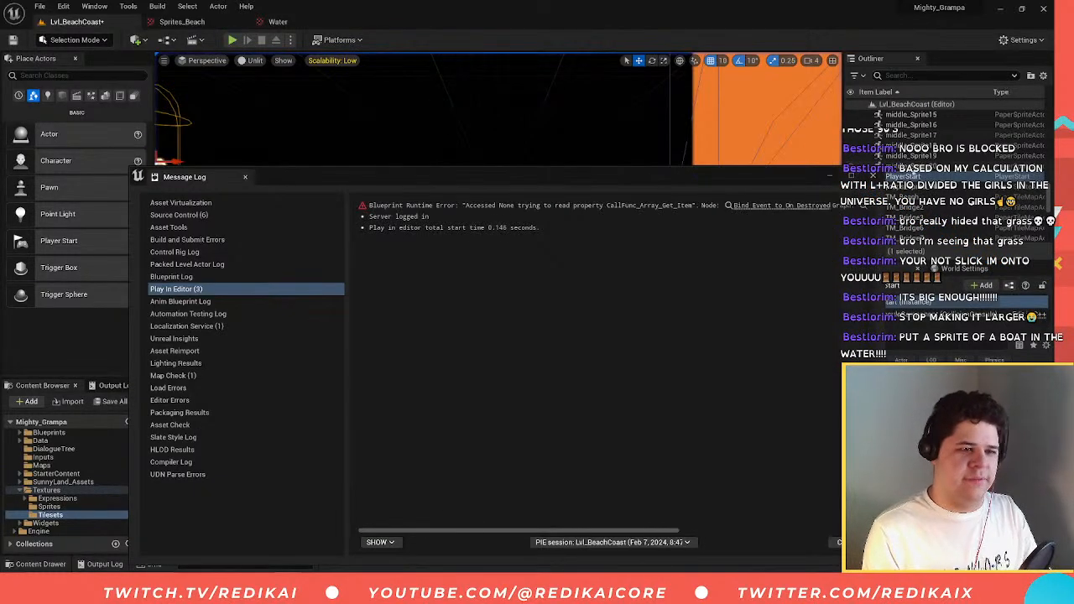
click(873, 176)
- Duplicate the leftmost ocean tile map and place the copy behind the pier, with its waves below the deck's top edge
key(s)
right_drag(504, 226, 686, 203)
key(s)
click(521, 165)
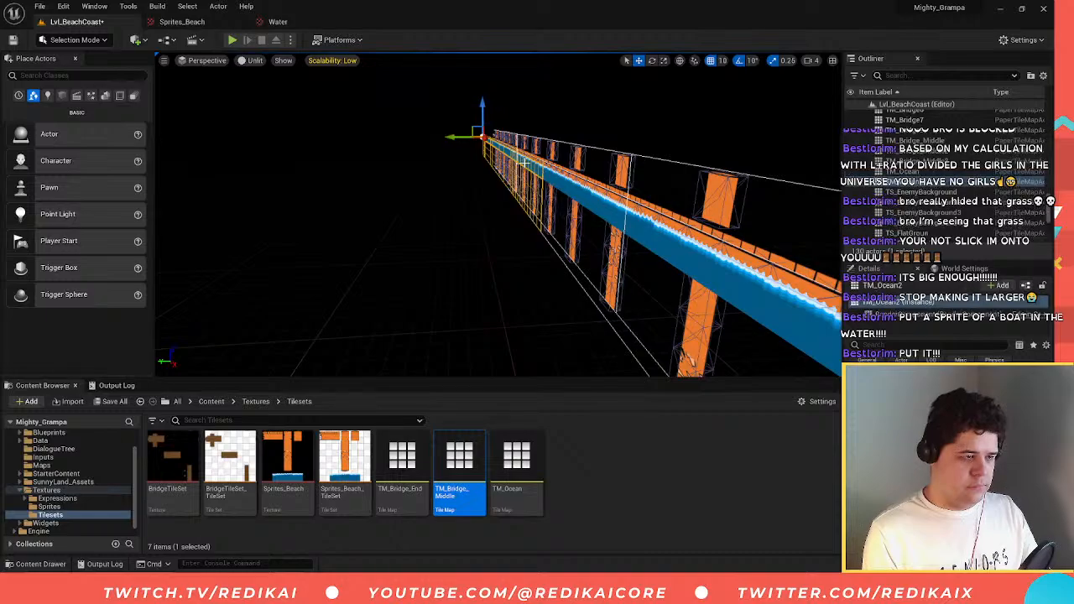
key(ctrl+d)
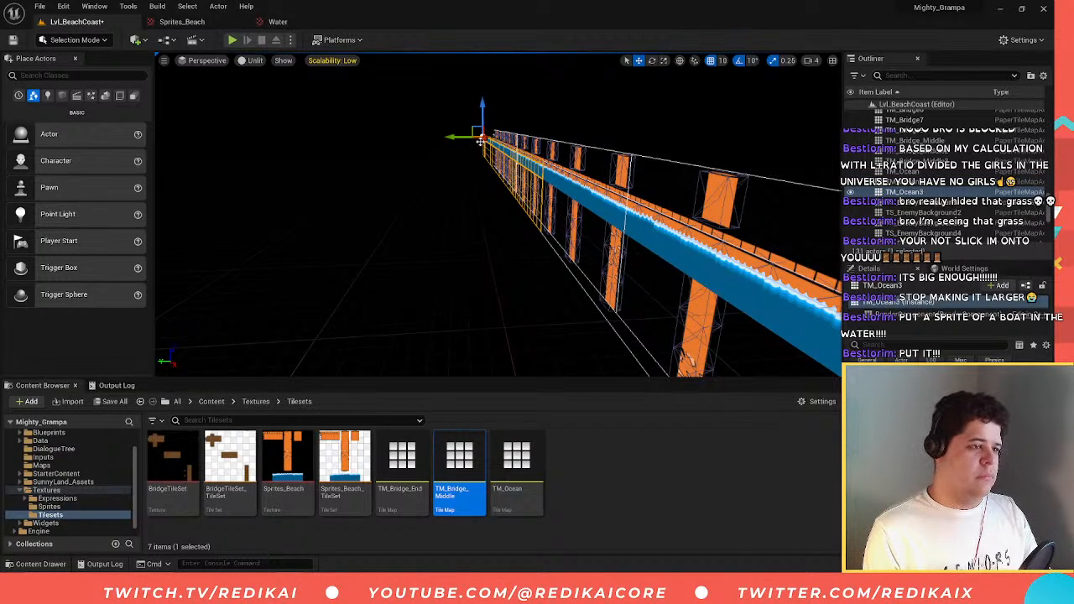
drag(468, 137, 482, 141)
right_drag(482, 141, 430, 156)
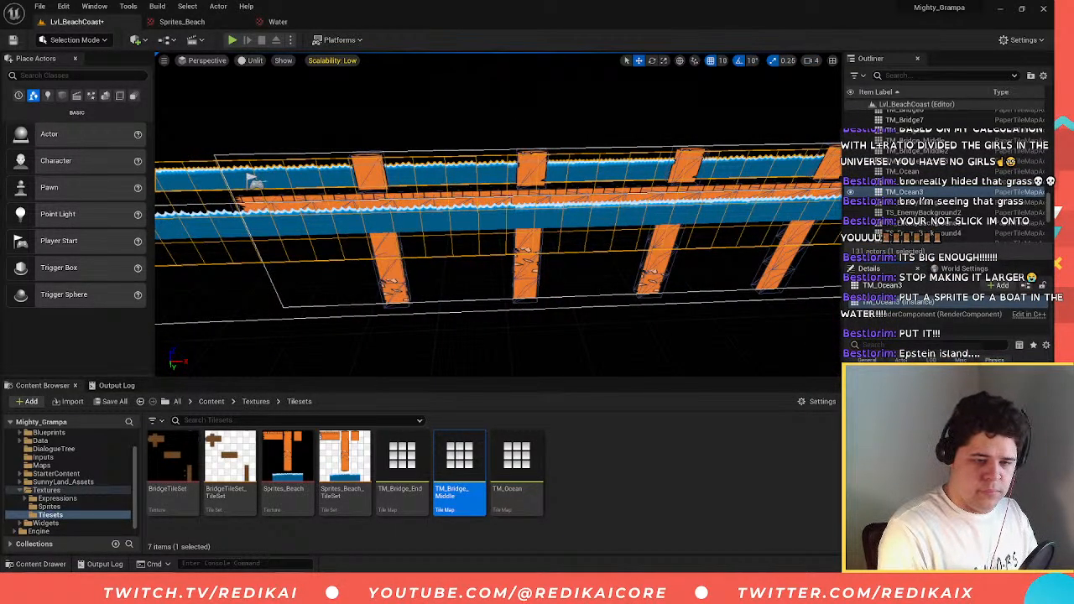
key(ctrl+z)
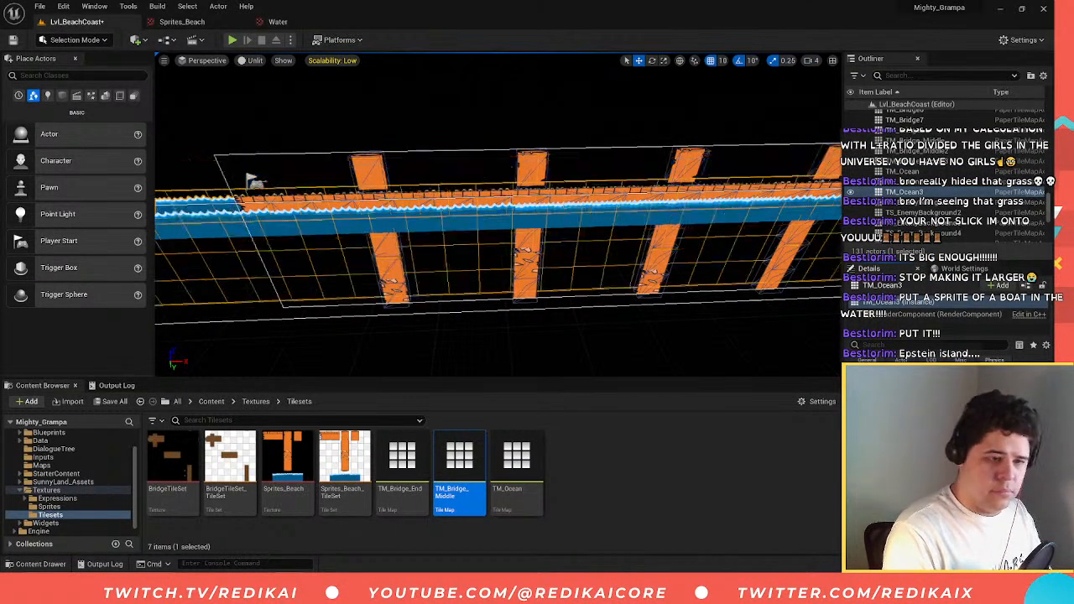
- Raise the rear ocean copy slightly, test-playing the level before and after the change
click(232, 40)
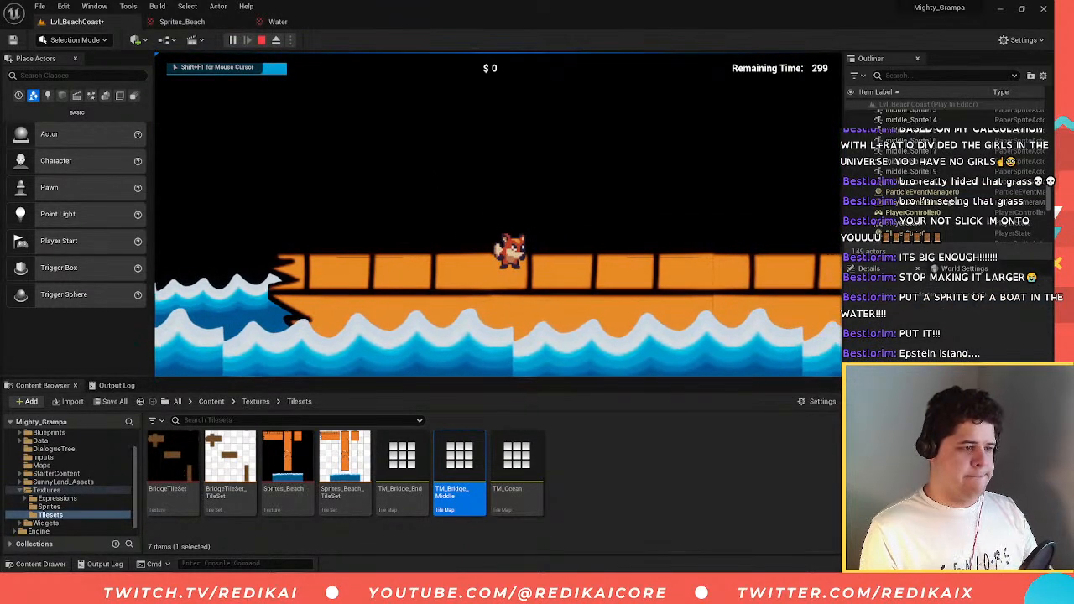
key(Escape)
key(f)
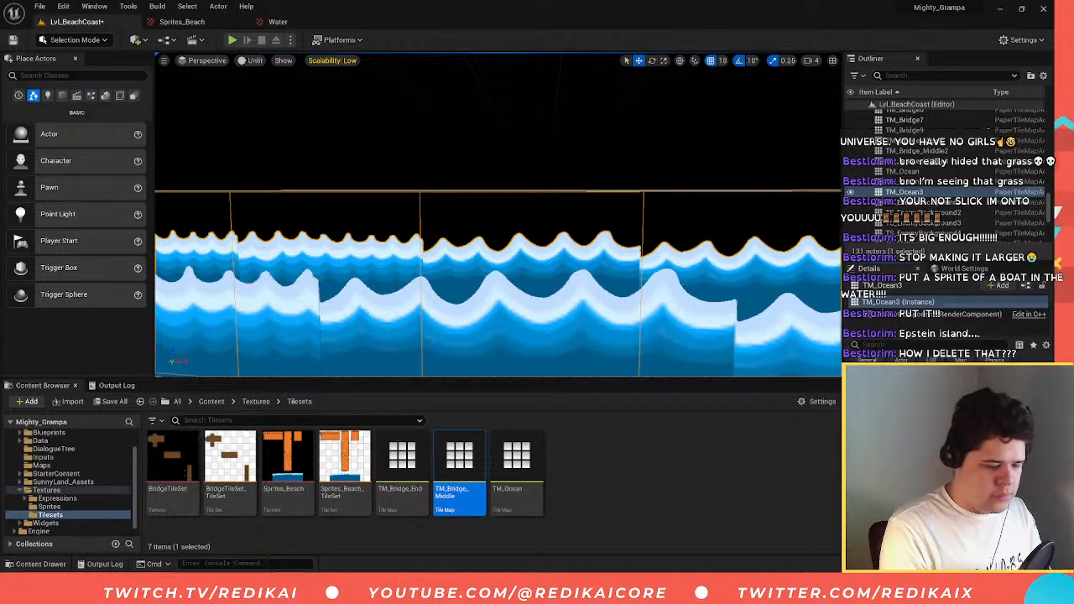
key(ctrl+z)
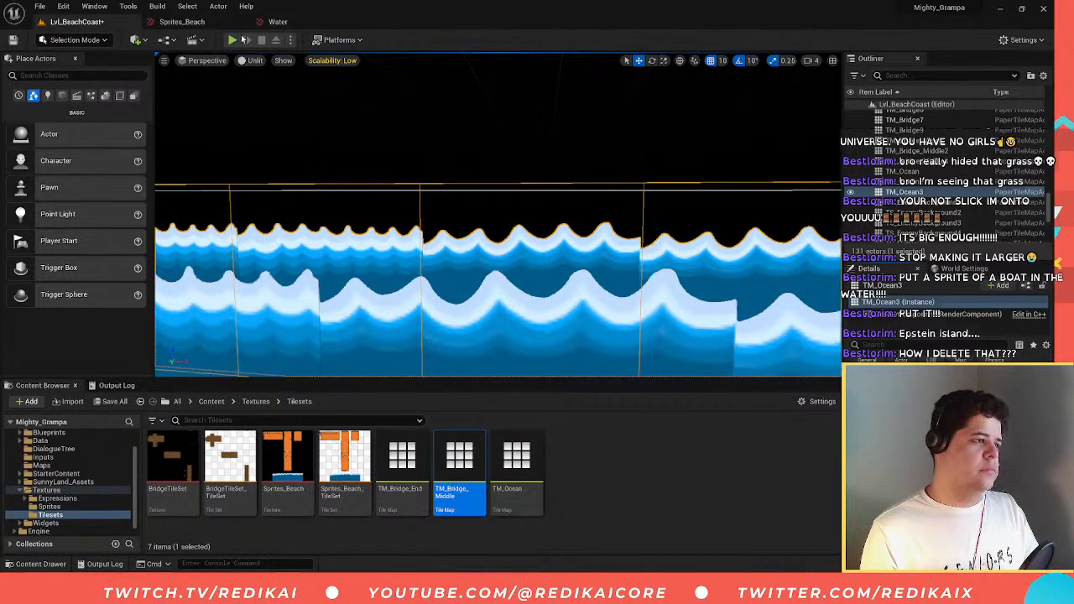
click(234, 40)
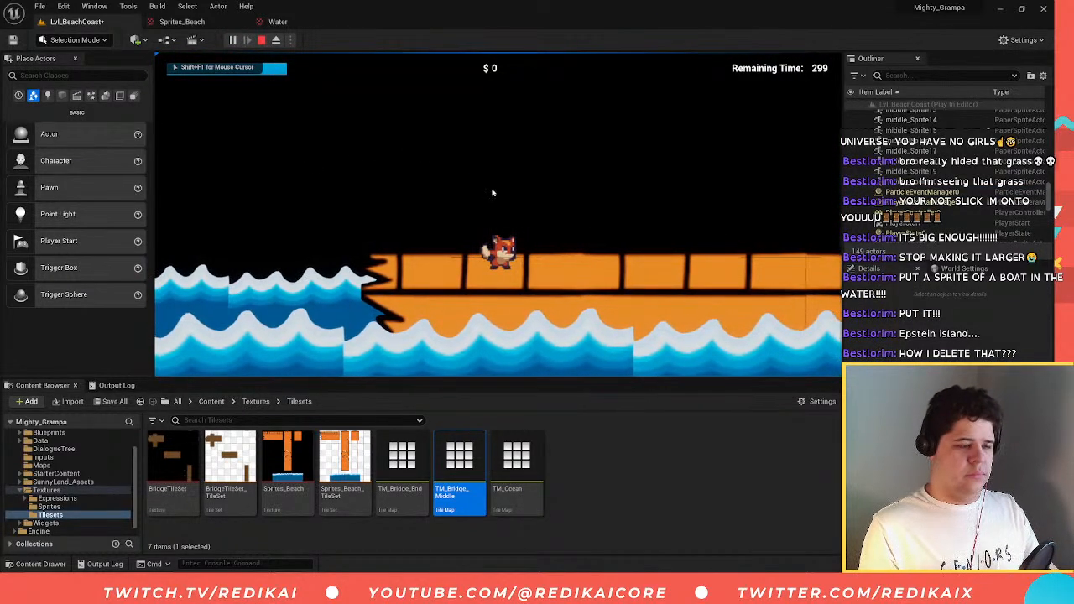
key(Escape)
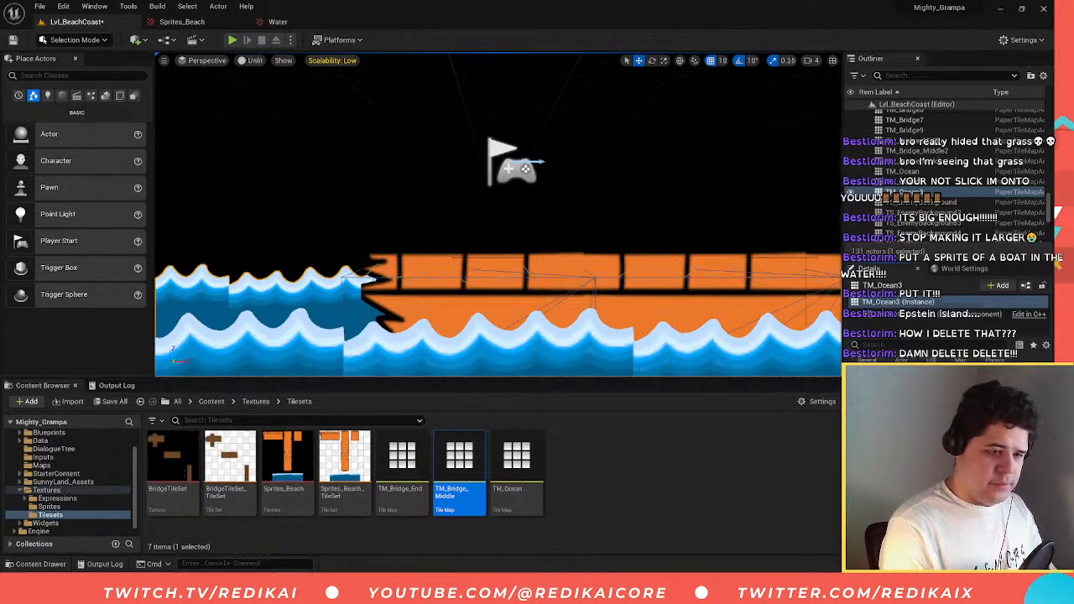
- Bring the rear ocean copy's wave crests up to the deck's top edge and play the level, running and jumping near the broken end
key(ctrl+z)
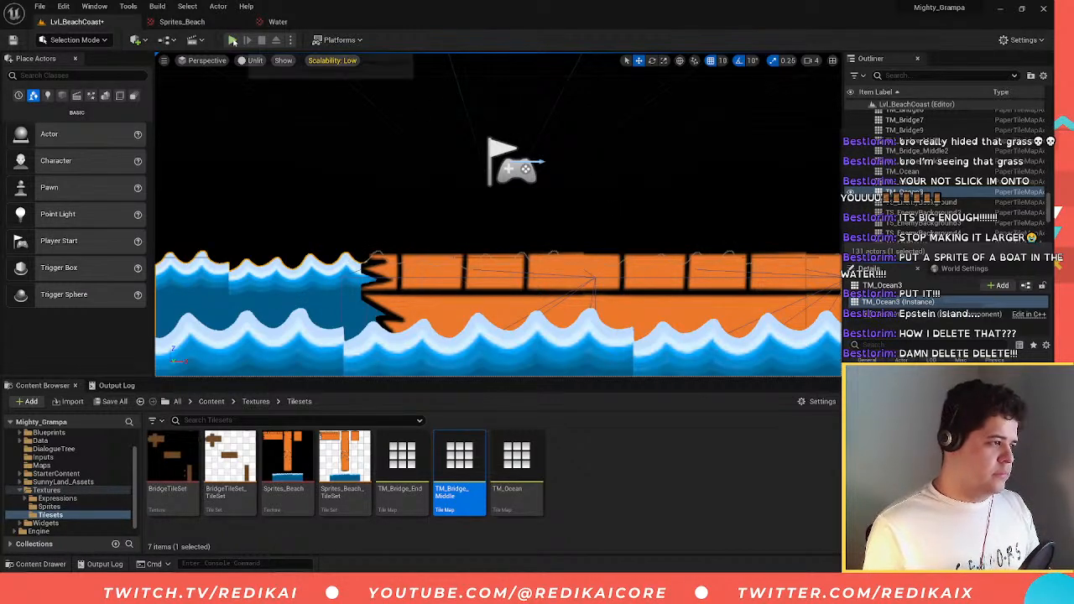
click(233, 40)
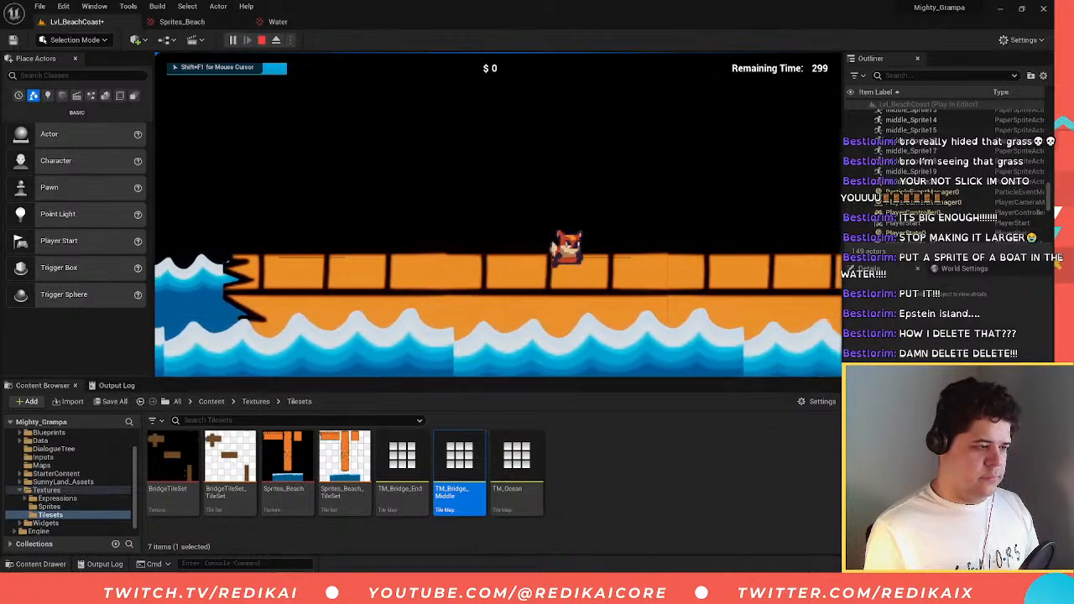
key(a)
key(space)
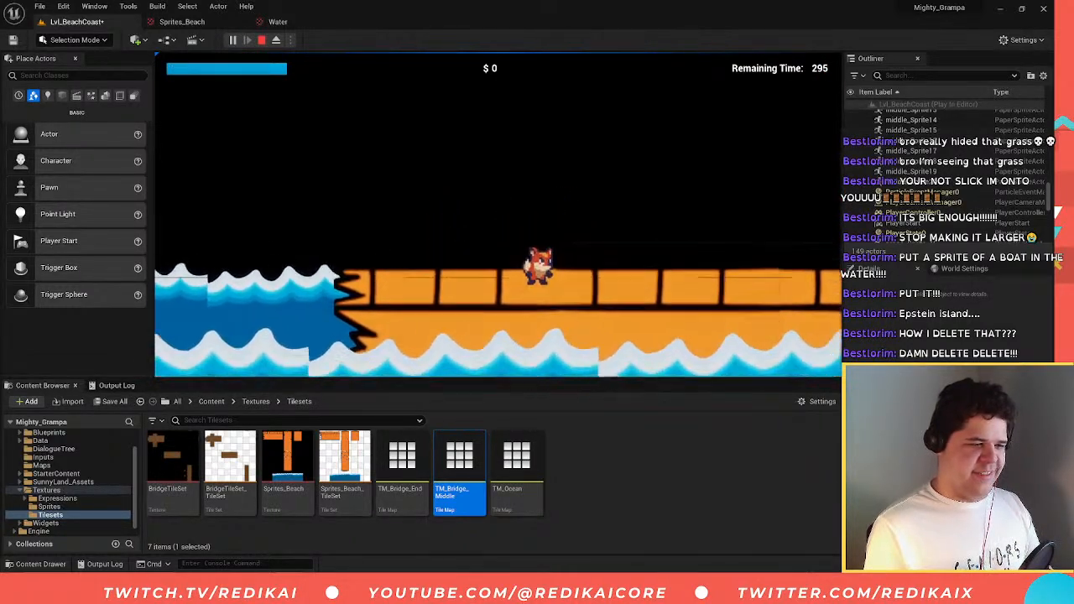
key(a)
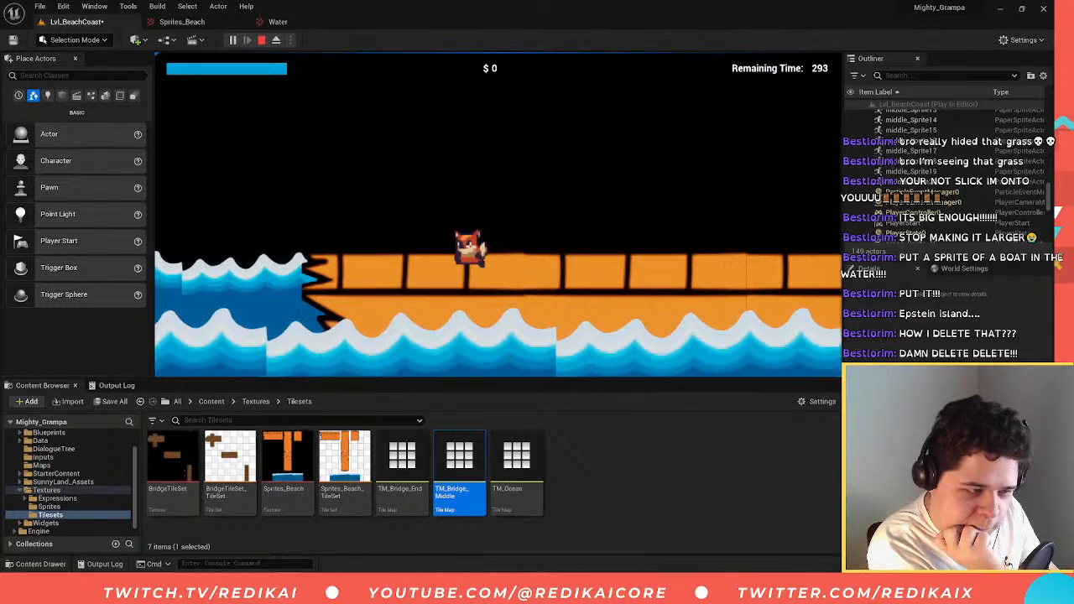
key(d)
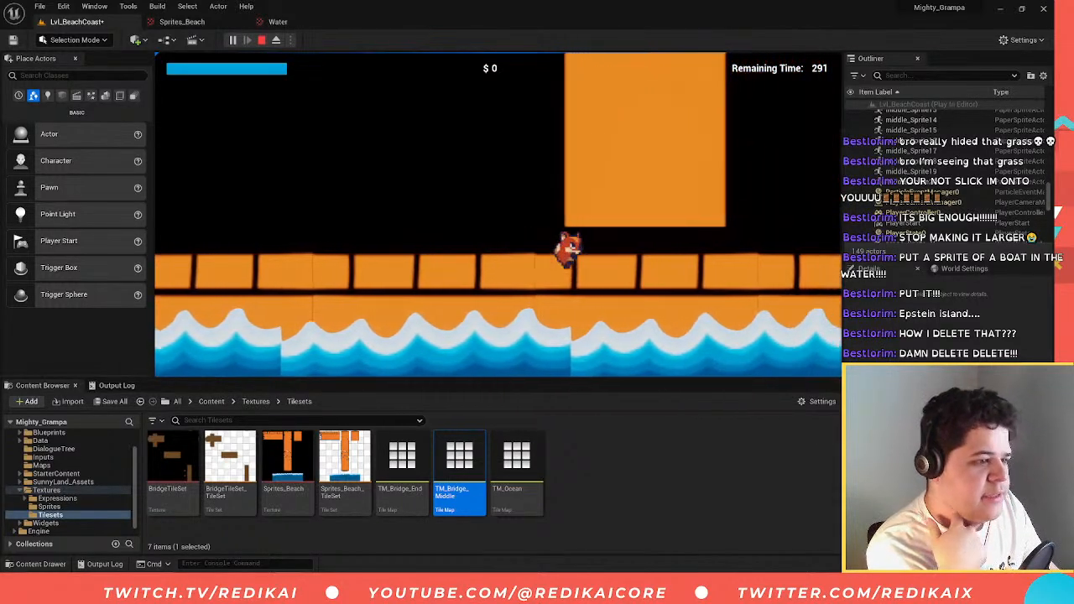
key(a)
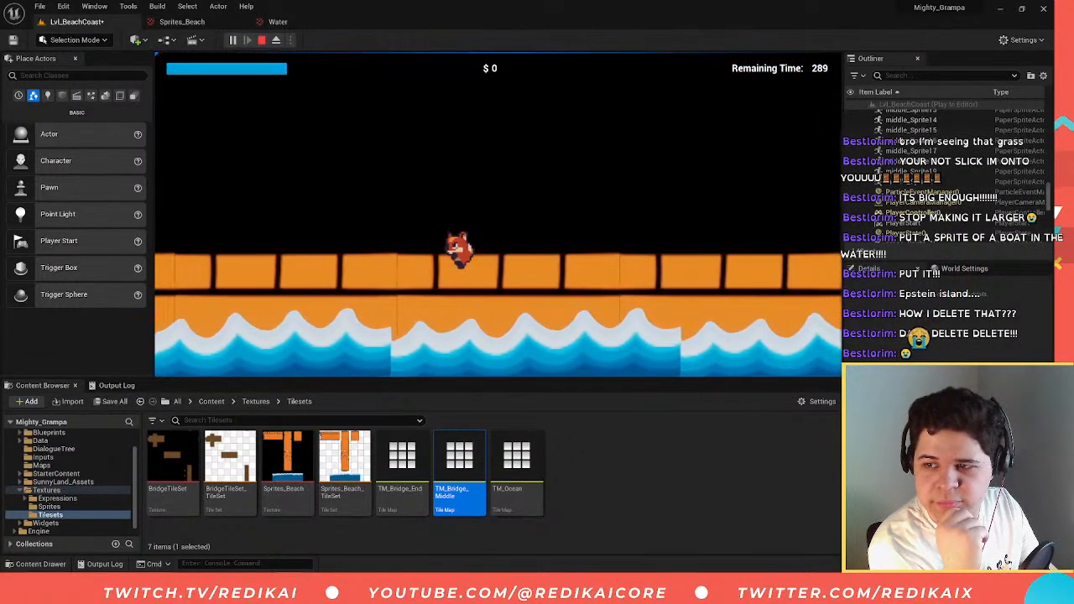
key(space)
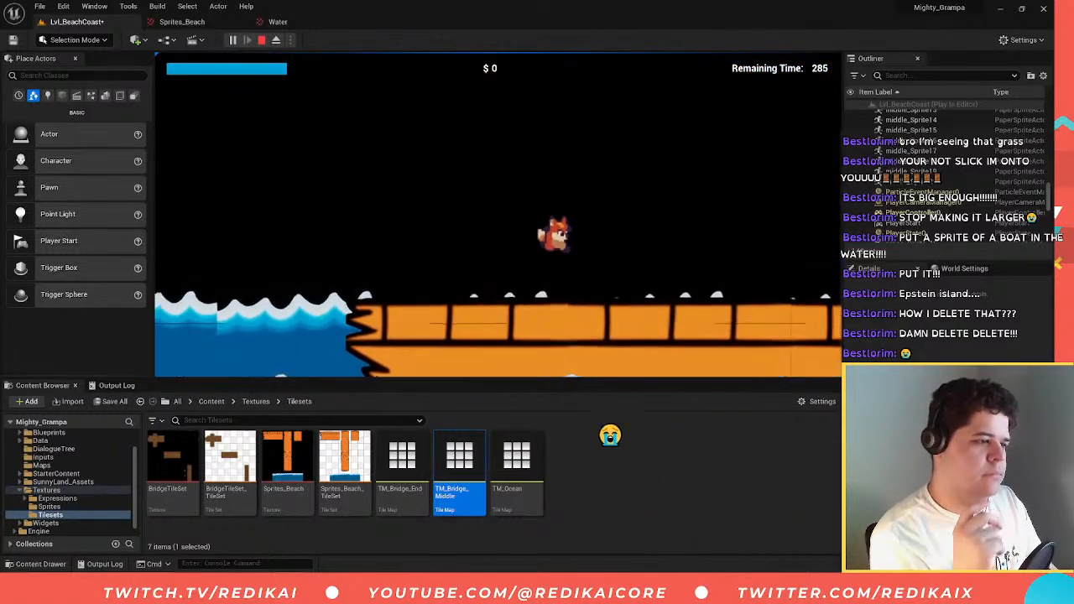
key(Escape)
click(876, 176)
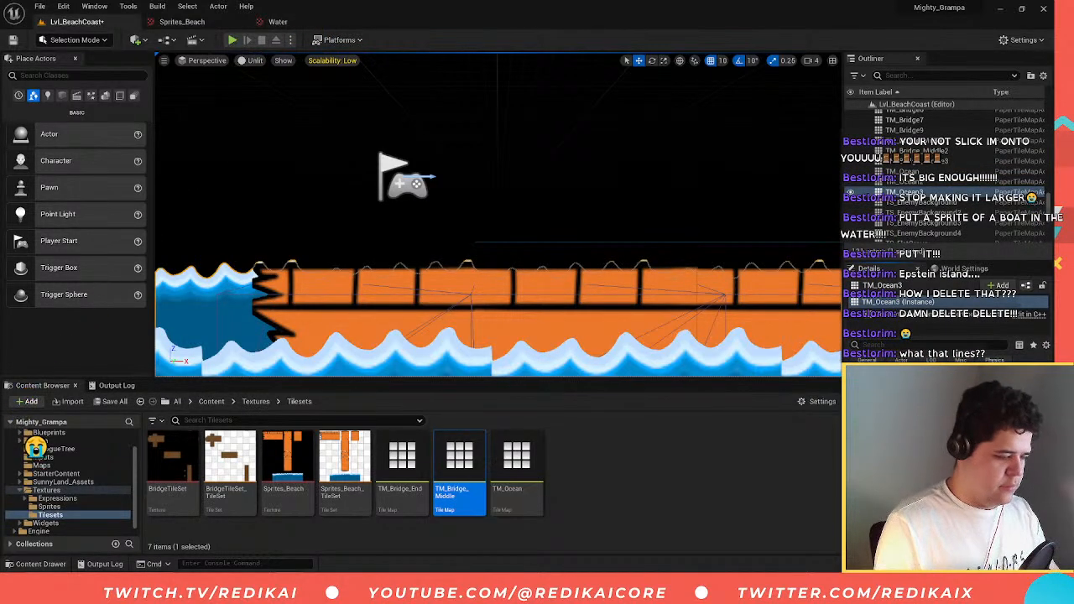
- Play the level, running and jumping back to the pier's broken end, then stop and dismiss the message log
click(232, 40)
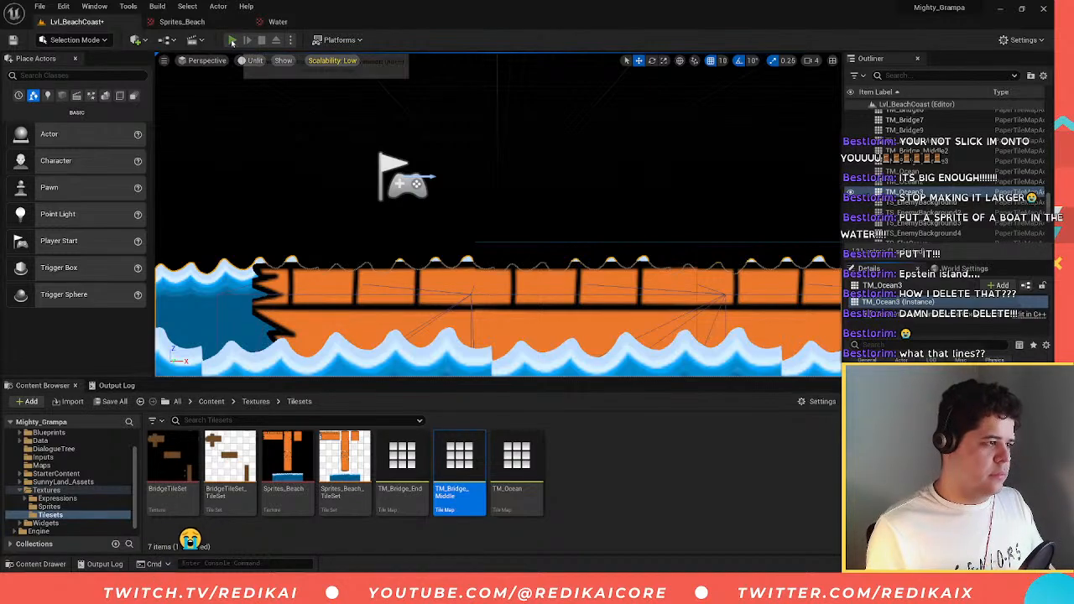
key(a)
key(d)
key(space)
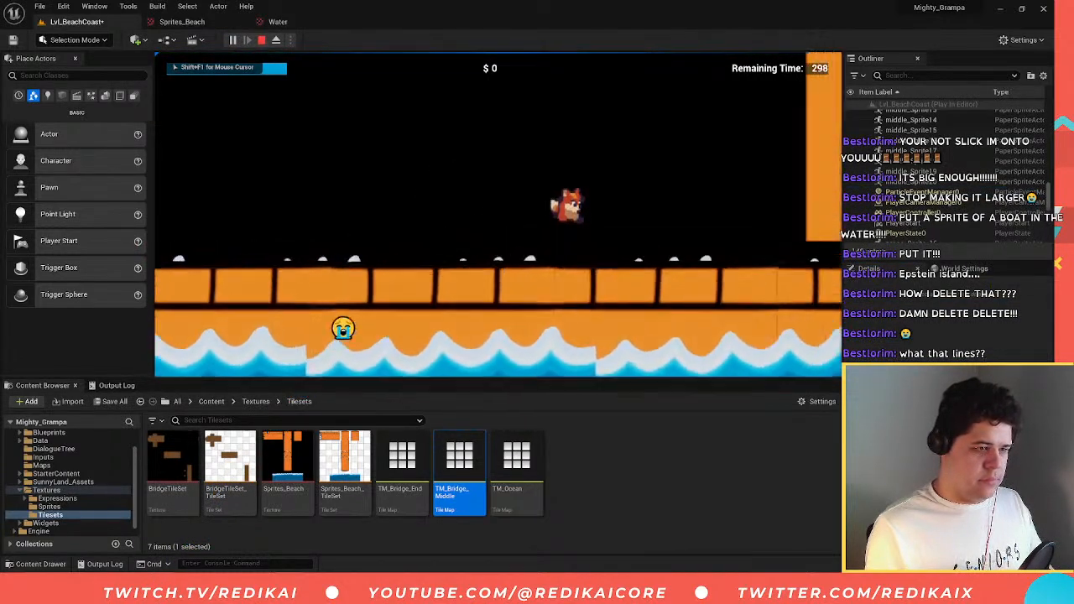
key(a)
key(d)
key(space)
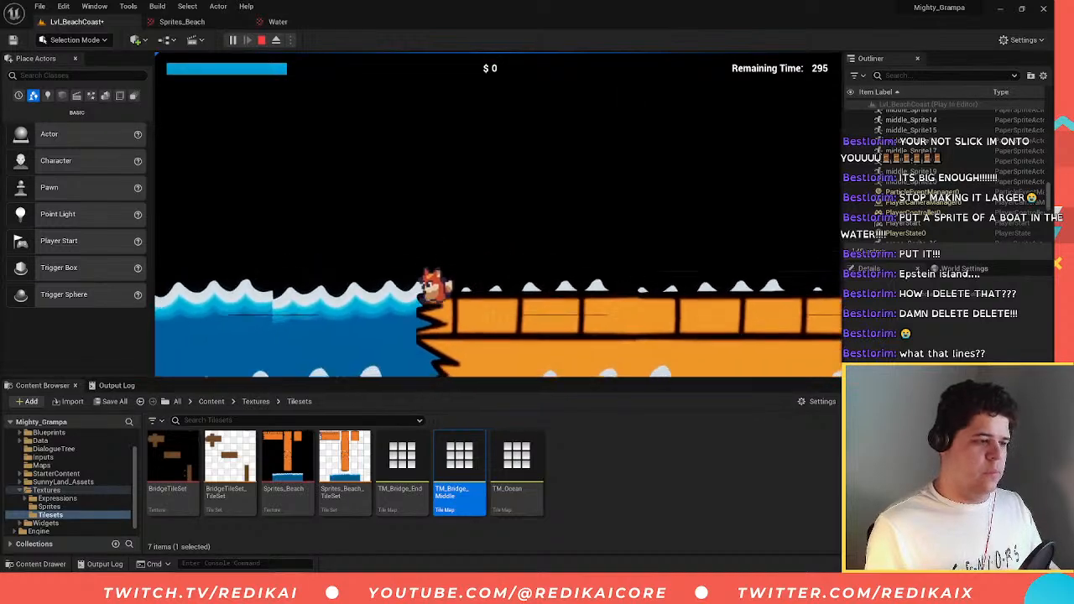
key(Escape)
click(877, 176)
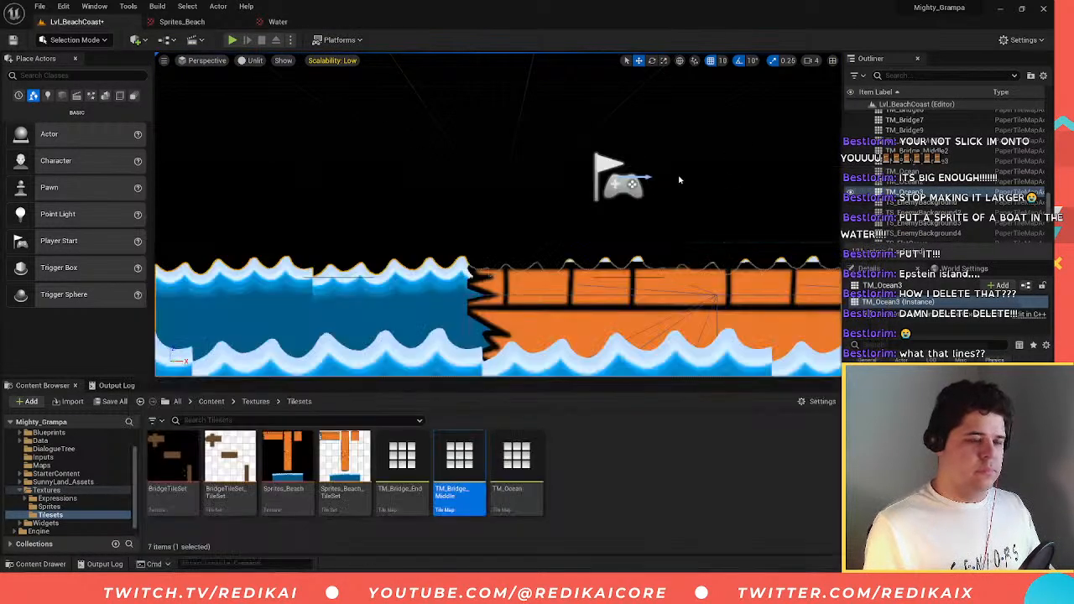
- Duplicate the rear ocean tile map and slide the copy along the pier toward the far end of the existing rear water
key(s)
right_drag(679, 179, 695, 214)
key(w)
key(s)
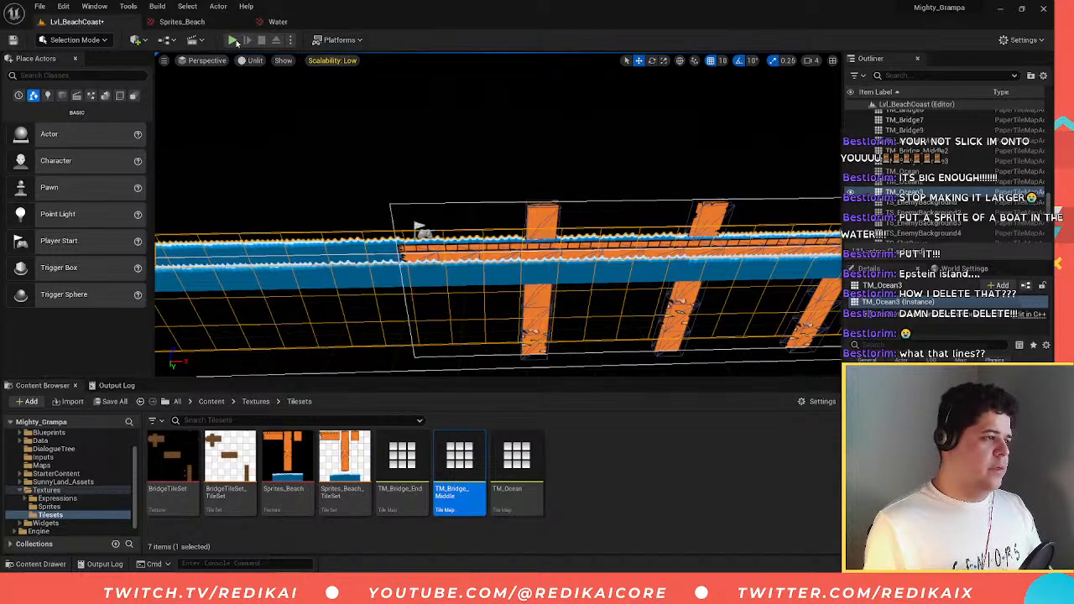
key(d)
right_drag(513, 143, 546, 153)
key(w)
key(s)
key(w)
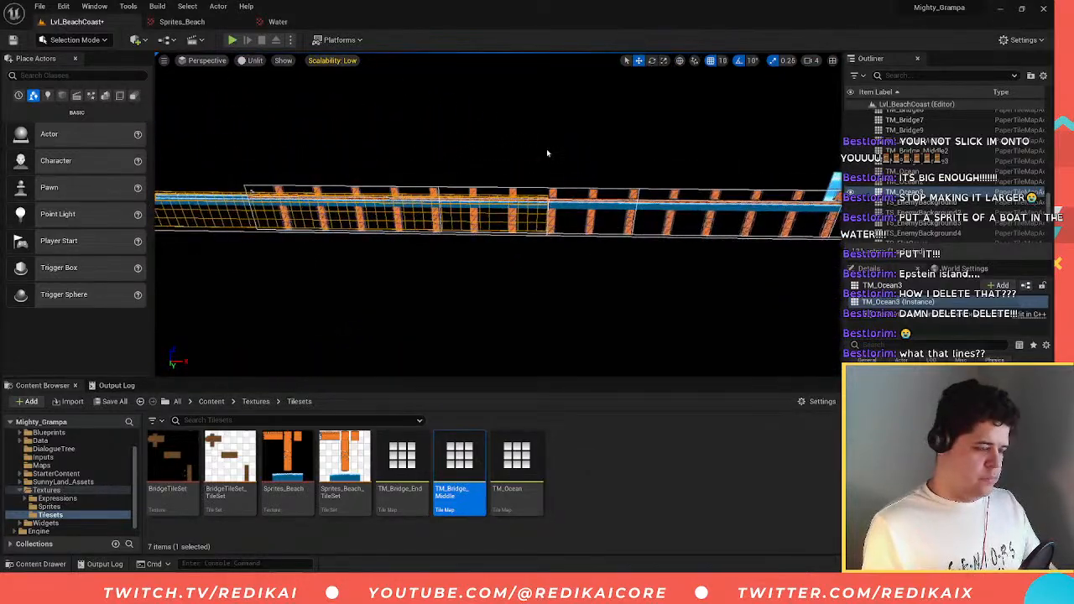
key(ctrl+d)
right_drag(456, 156, 403, 154)
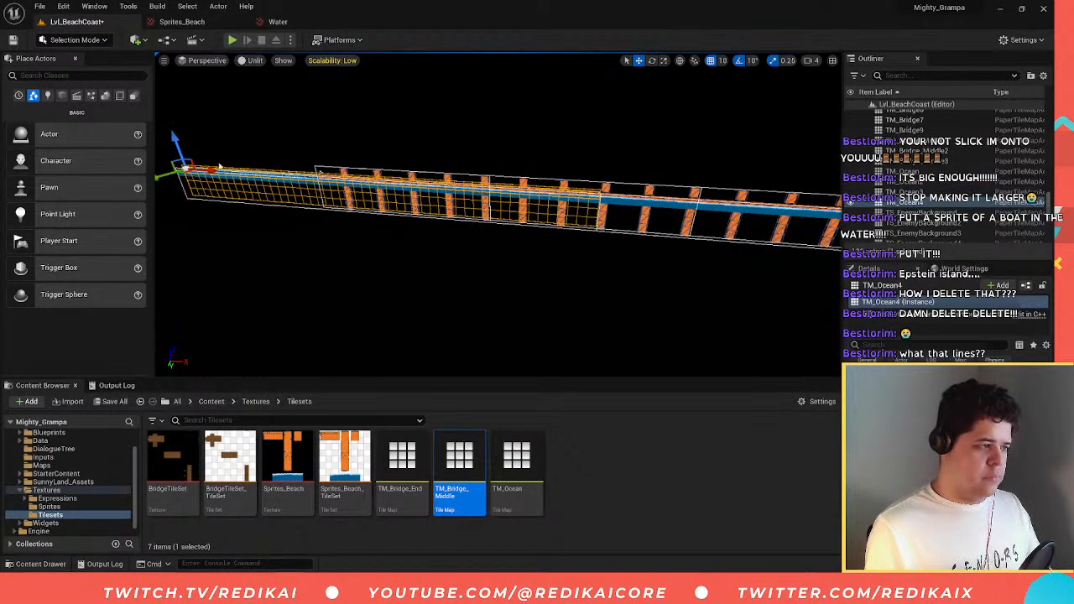
right_drag(565, 186, 575, 217)
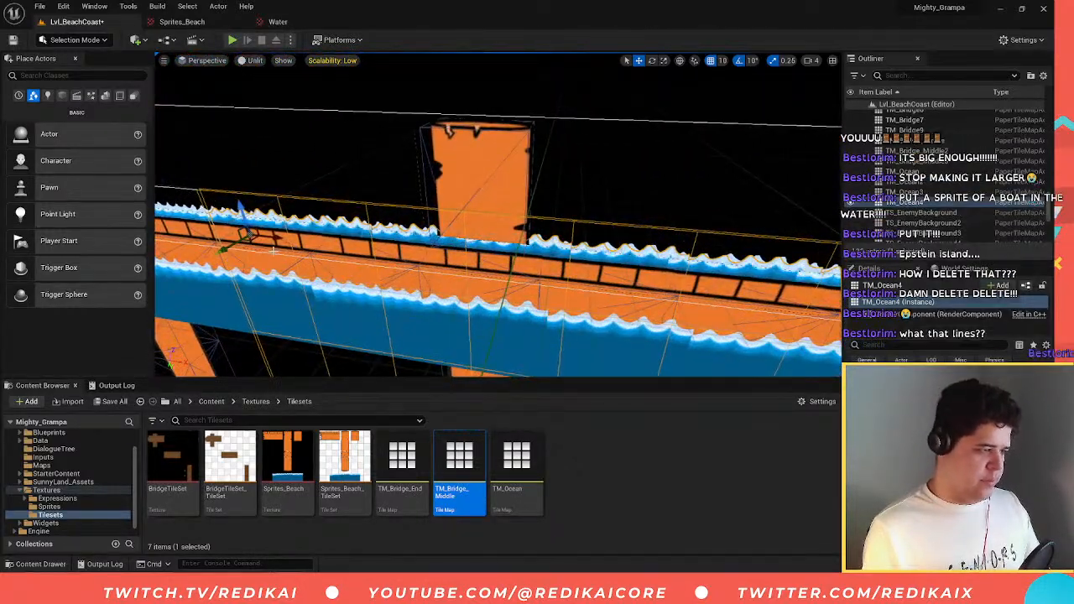
drag(277, 248, 449, 265)
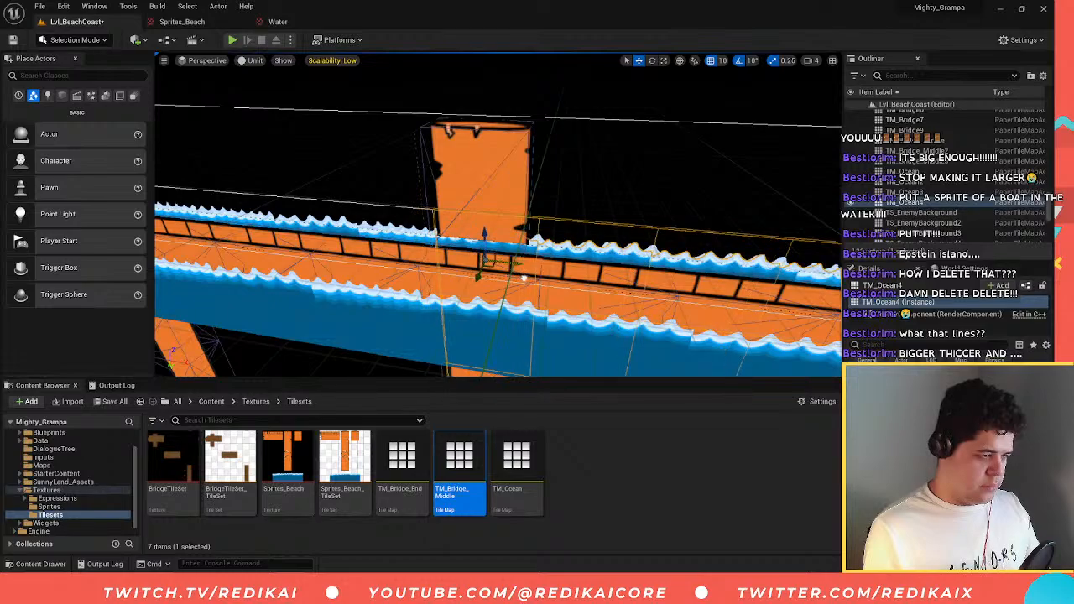
- Shift the rear ocean copy further along the pier until its edge butts against the end of the original rear ocean
right_drag(524, 278, 521, 244)
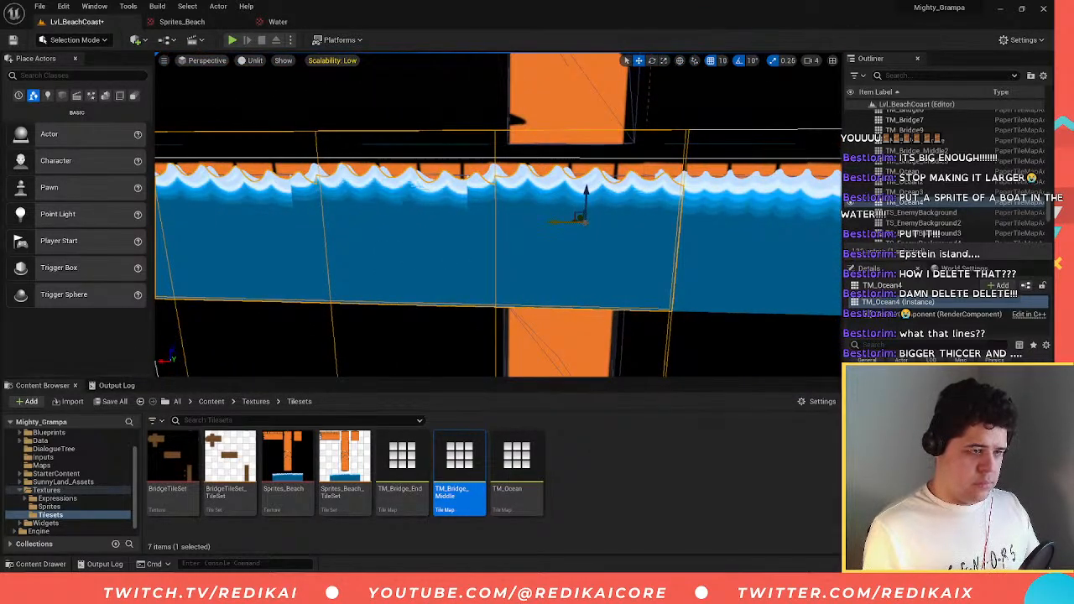
drag(656, 243, 271, 244)
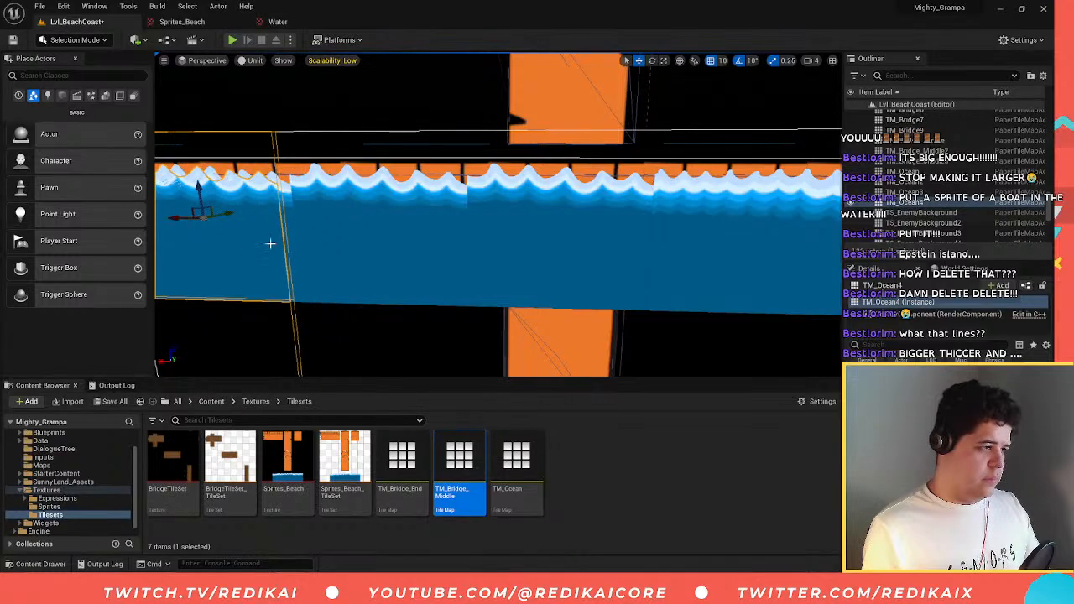
key(f)
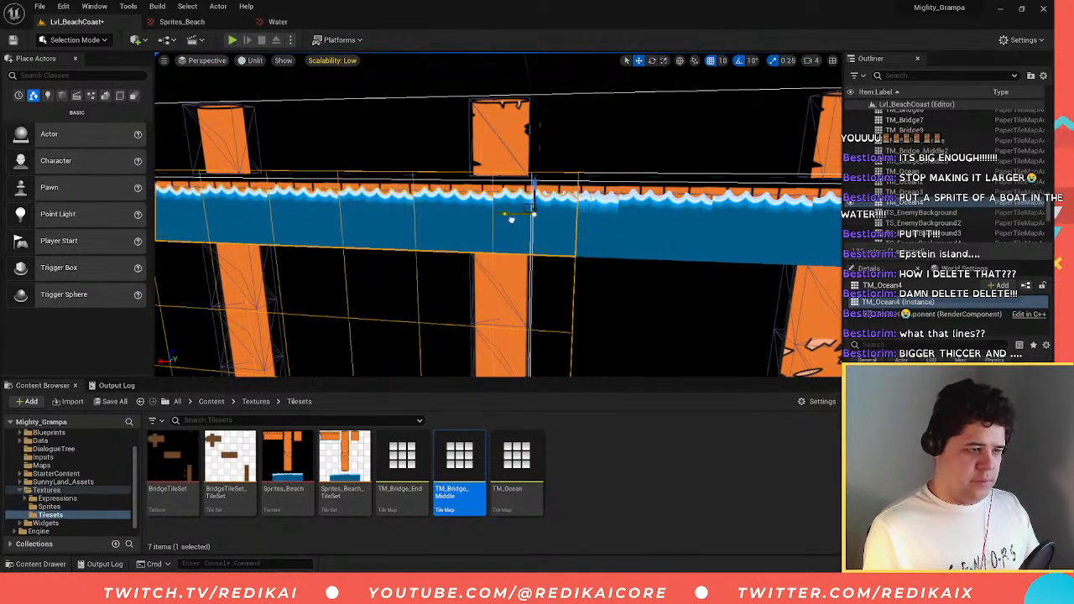
drag(511, 219, 467, 222)
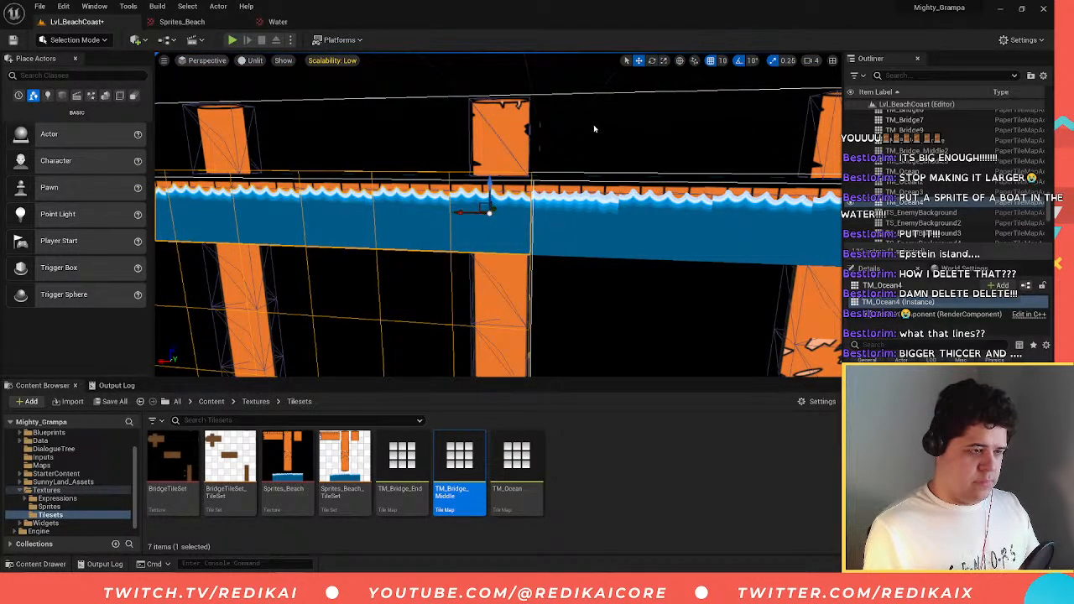
- Move the BP_BlockCamera volume from beside the sky backdrop along the pier to its broken left end
click(511, 136)
key(w)
right_drag(511, 136, 479, 141)
key(s)
key(w)
click(722, 194)
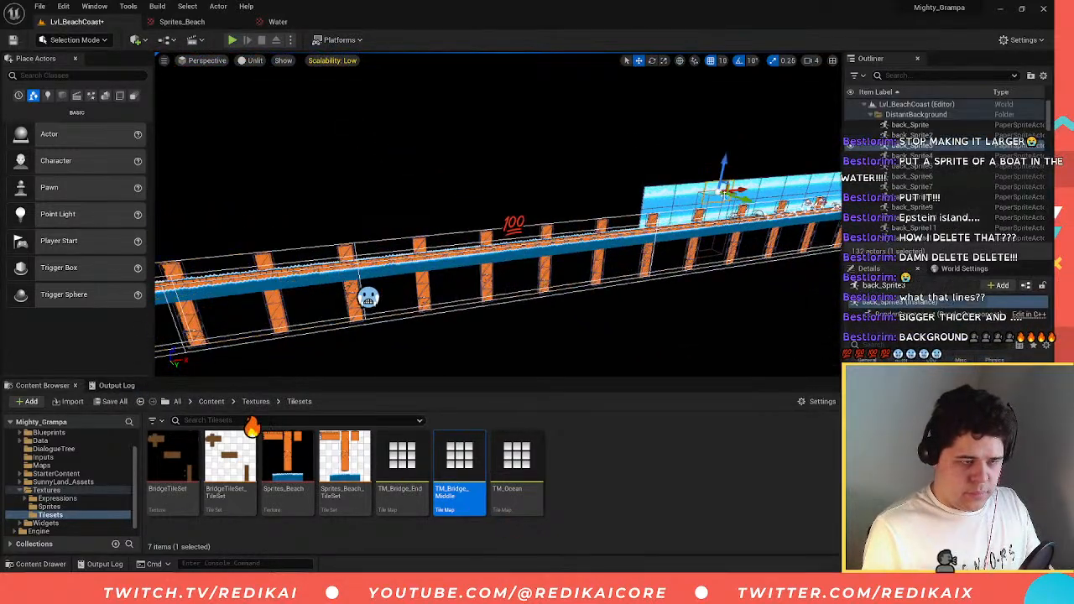
click(712, 201)
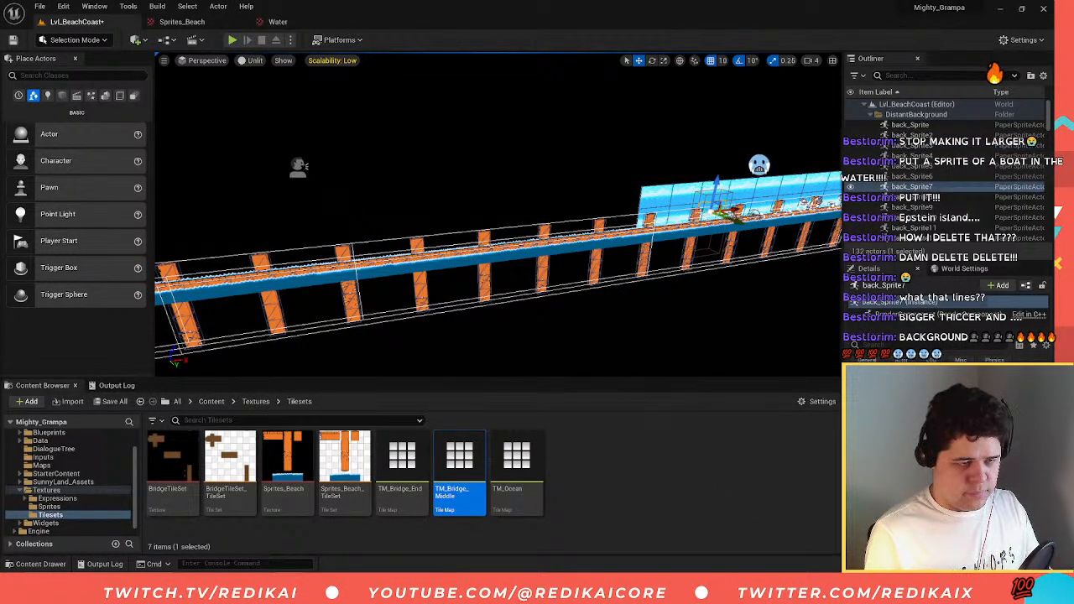
click(723, 219)
click(712, 202)
right_drag(712, 202, 718, 201)
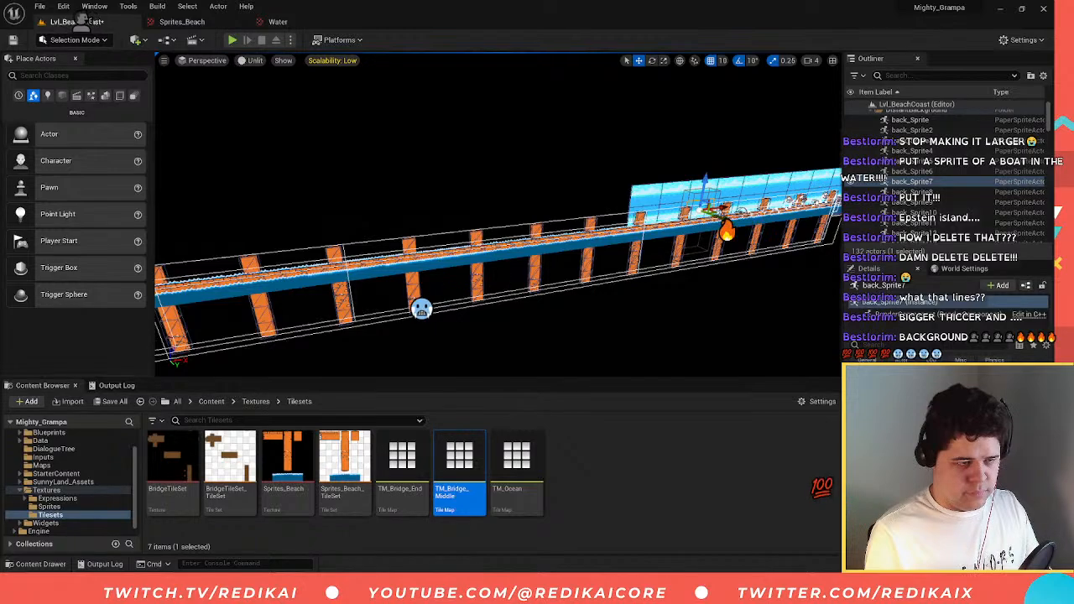
click(724, 220)
click(711, 200)
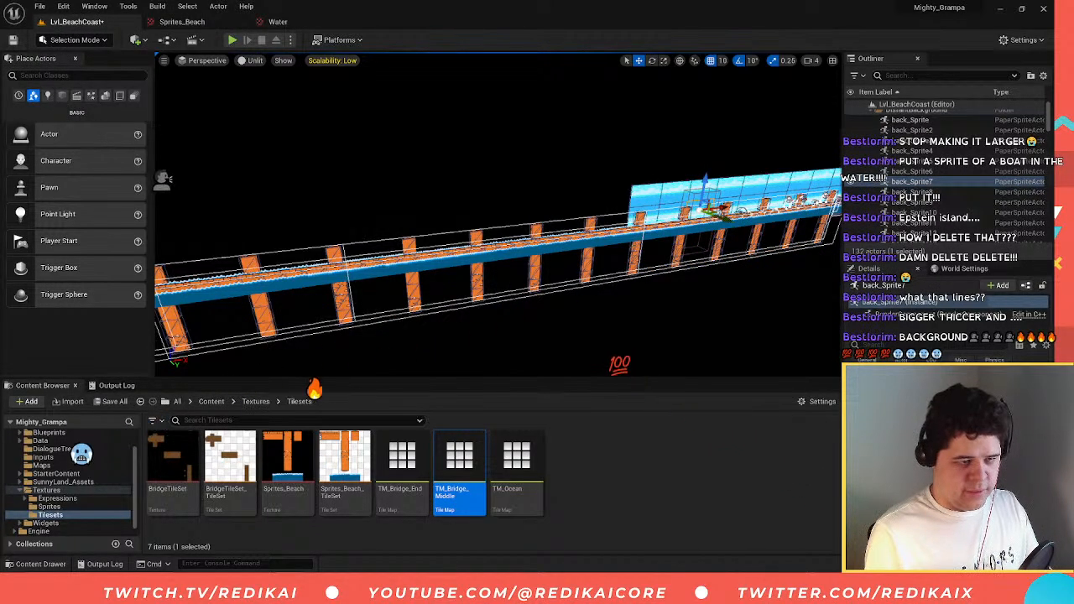
click(708, 236)
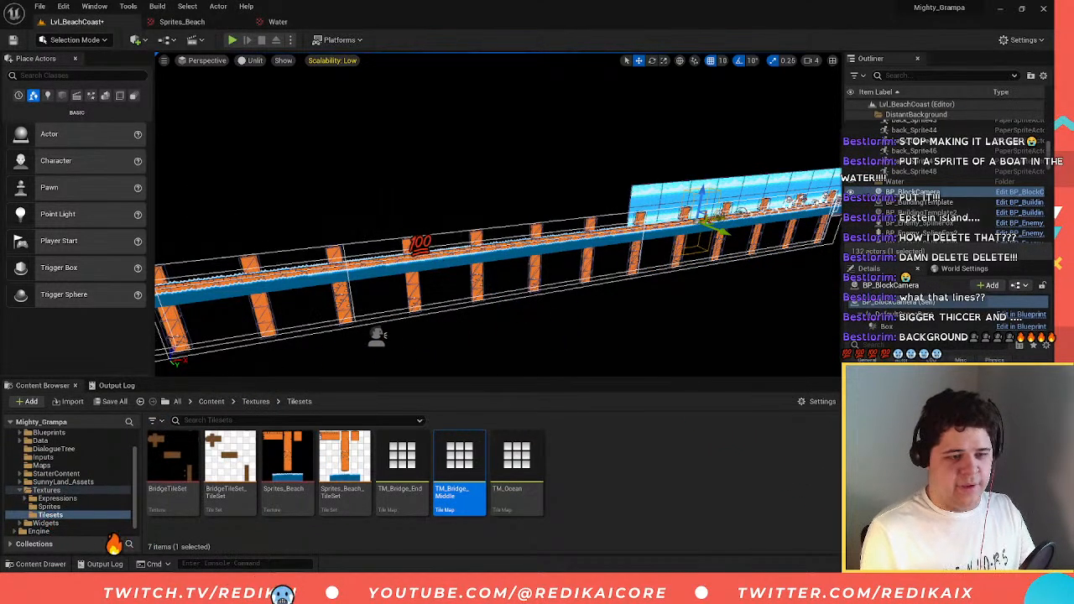
drag(711, 219, 447, 244)
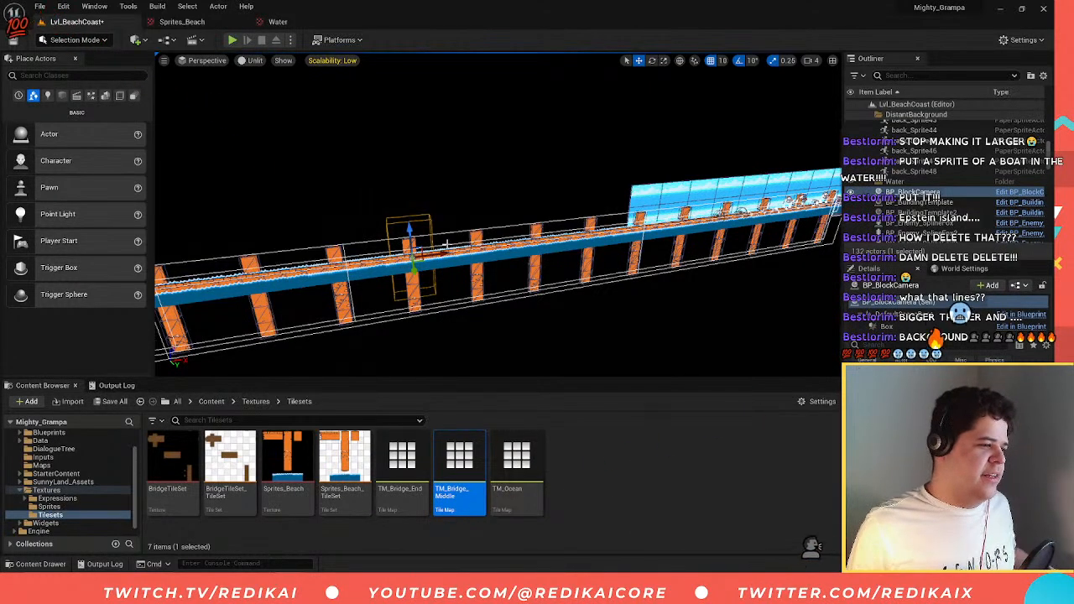
drag(447, 244, 302, 262)
right_drag(302, 262, 218, 262)
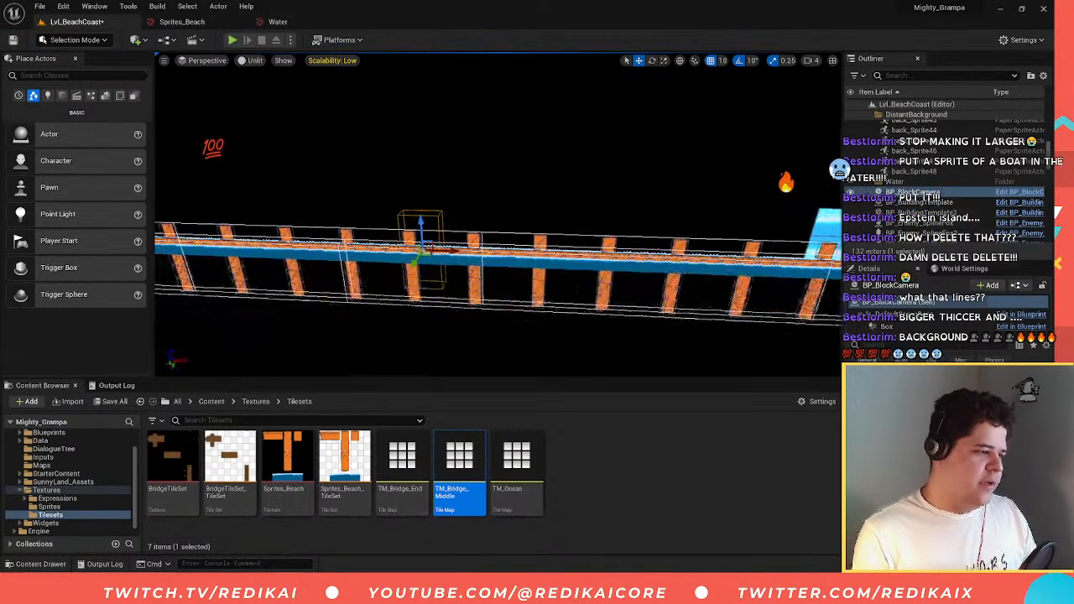
right_drag(722, 251, 651, 250)
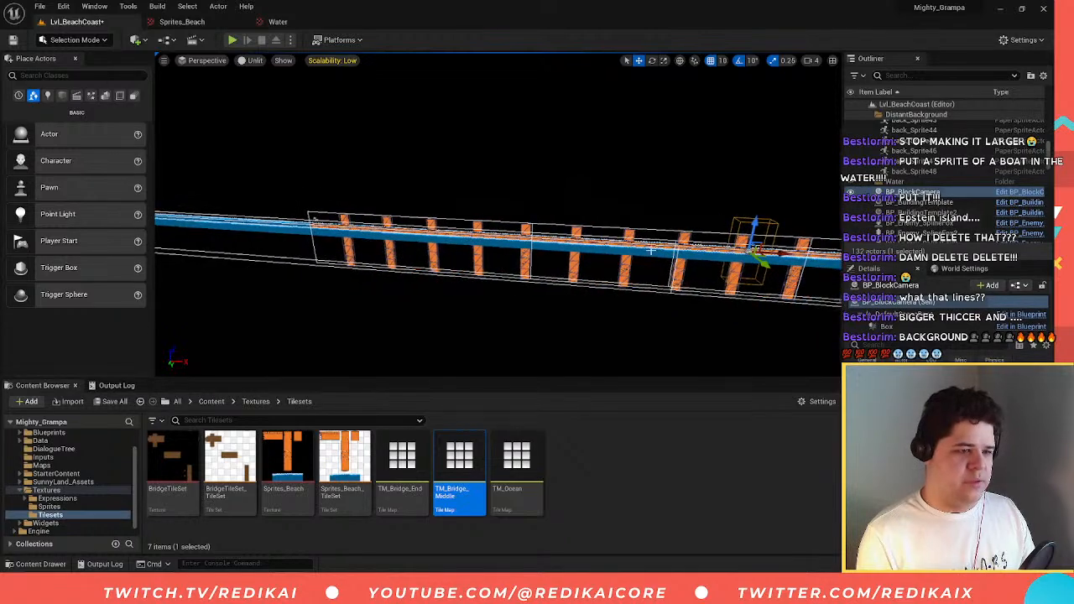
drag(779, 252, 330, 236)
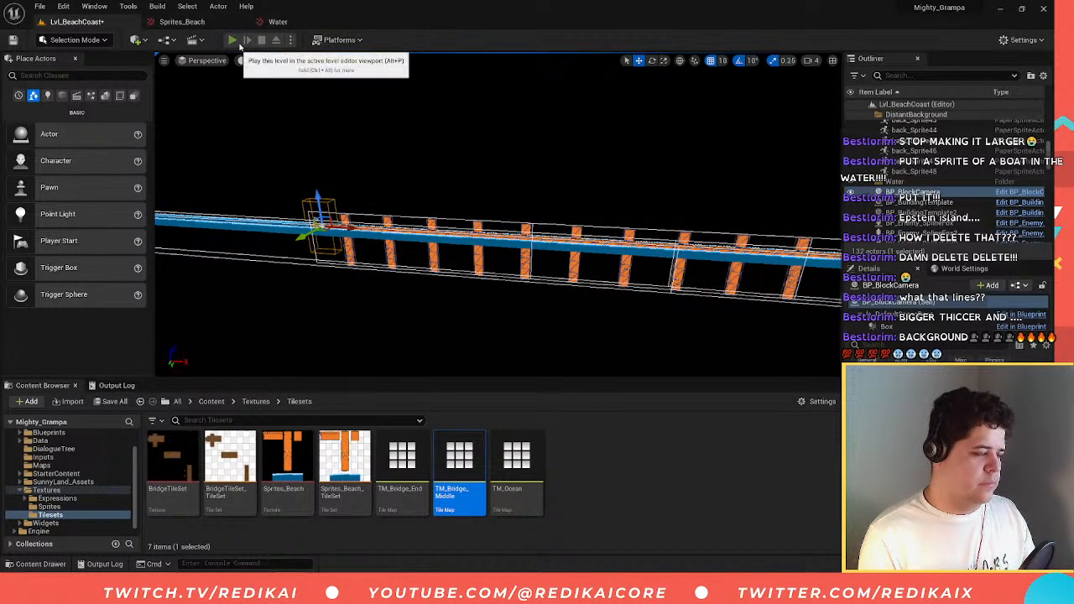
- Play the level, running both ways along the pier to test the camera blocking, then stop and dismiss the message log
click(233, 40)
key(d)
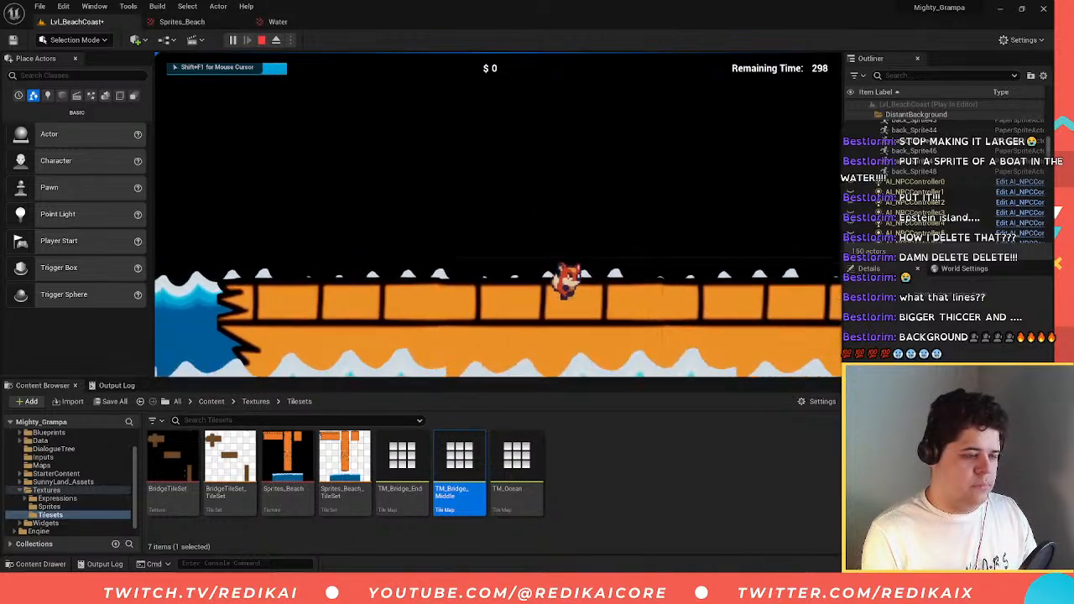
key(a)
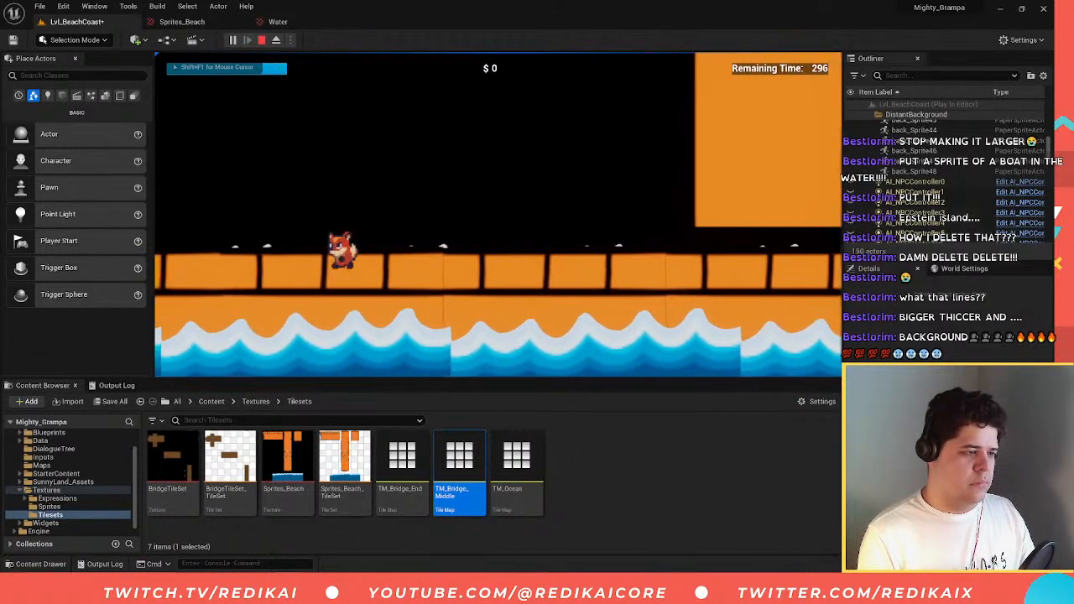
key(shift+F1)
key(Escape)
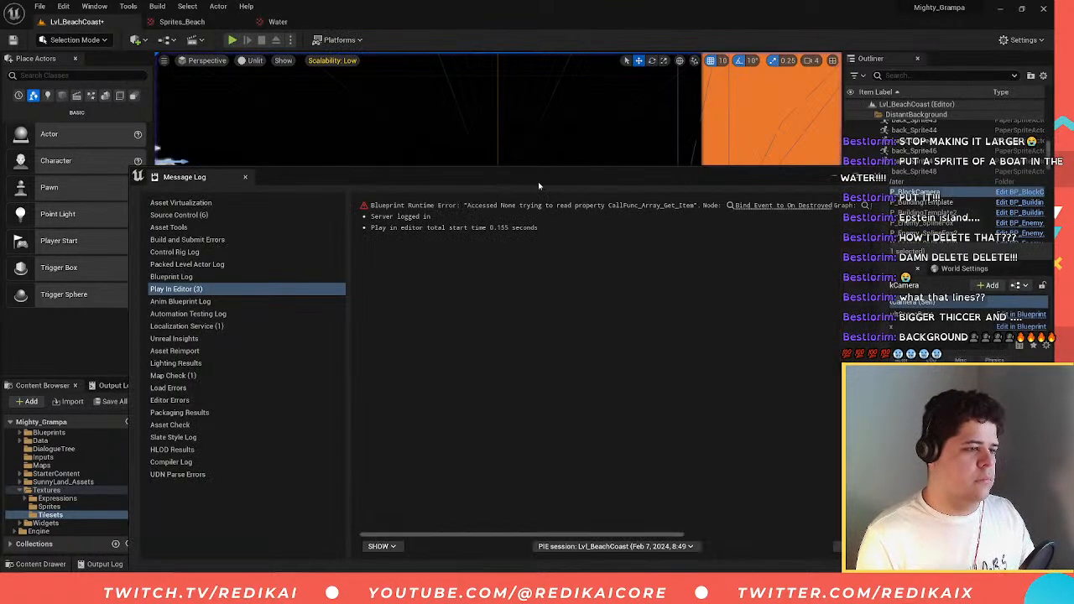
click(879, 179)
- Shift the BP_BlockCamera volume further left, beyond the player start and over the water past the pier's broken end
key(a)
key(s)
key(d)
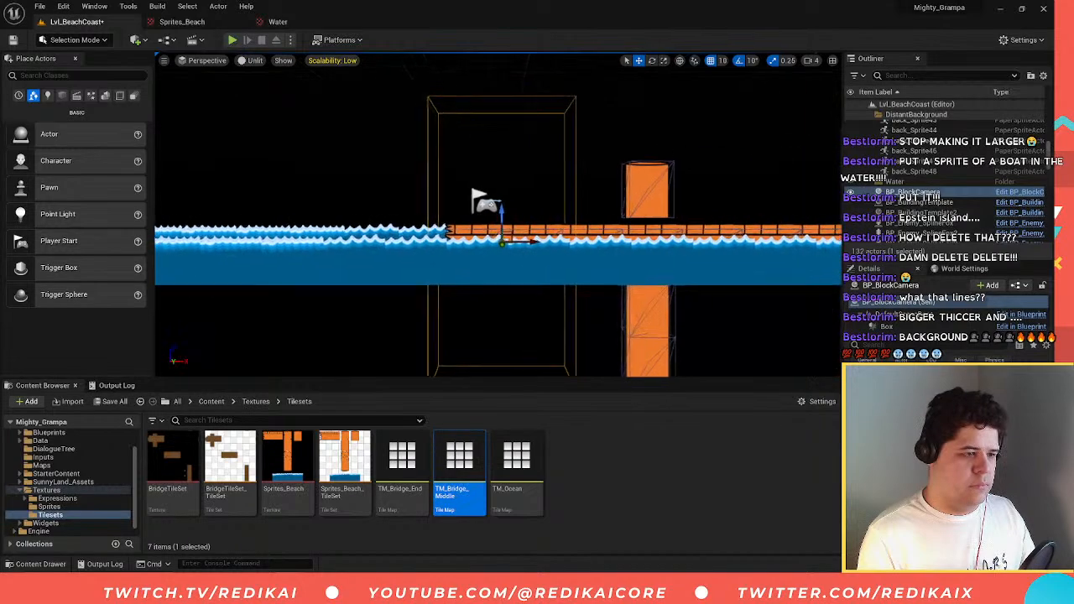
key(w)
click(588, 180)
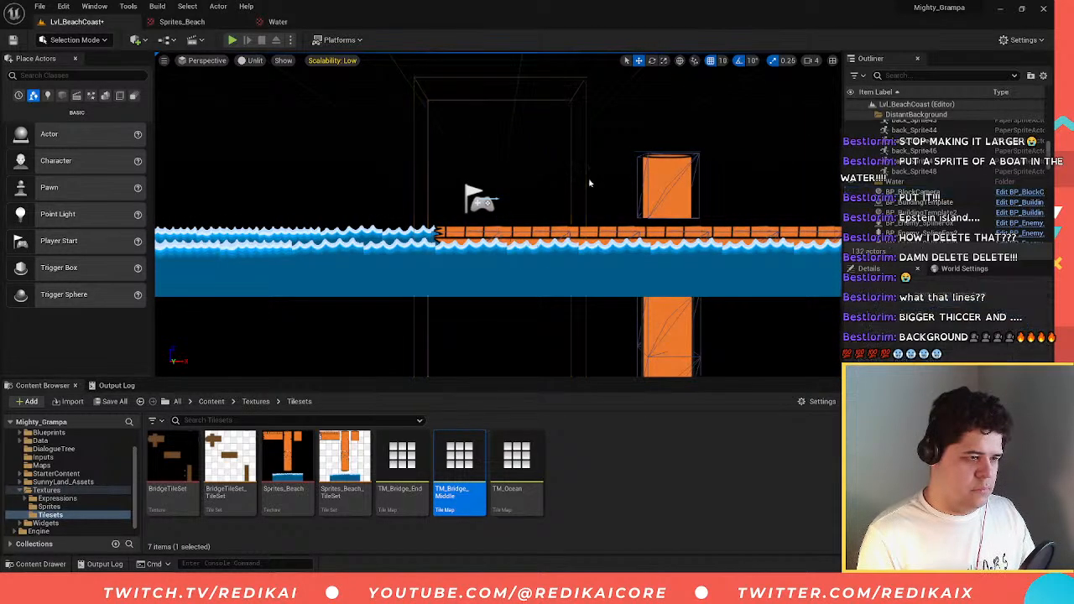
click(585, 180)
drag(531, 247, 398, 243)
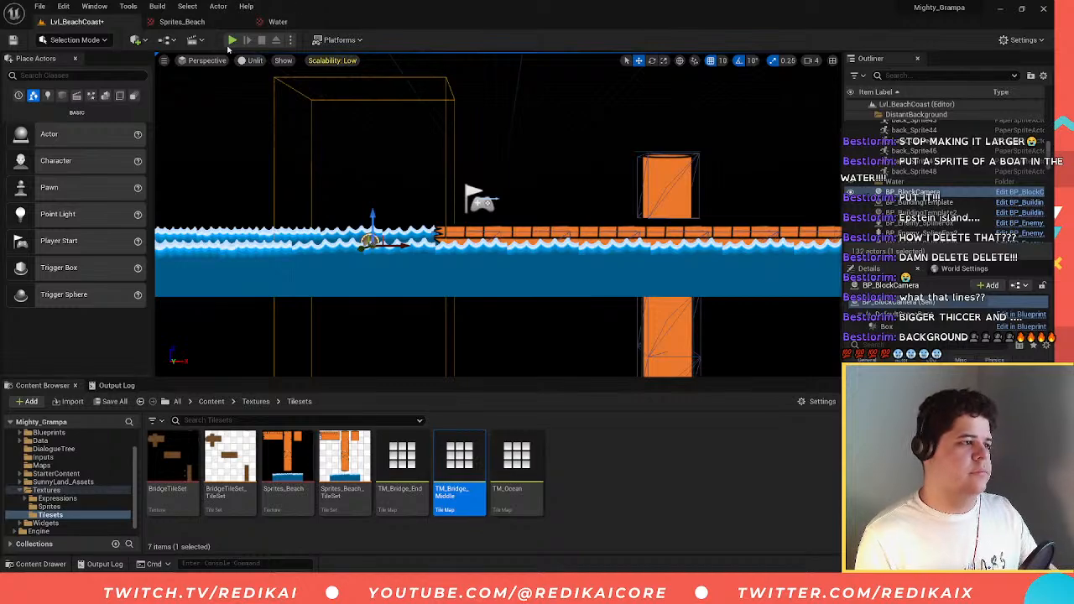
- Test-play the level with the camera block in its new position, then stop
click(231, 40)
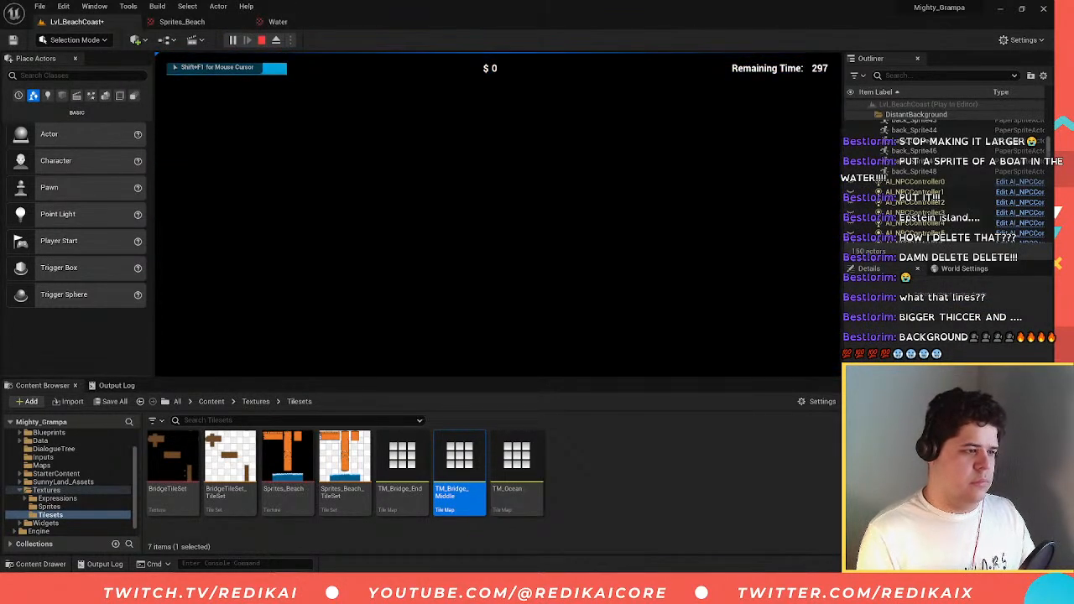
key(Escape)
click(324, 57)
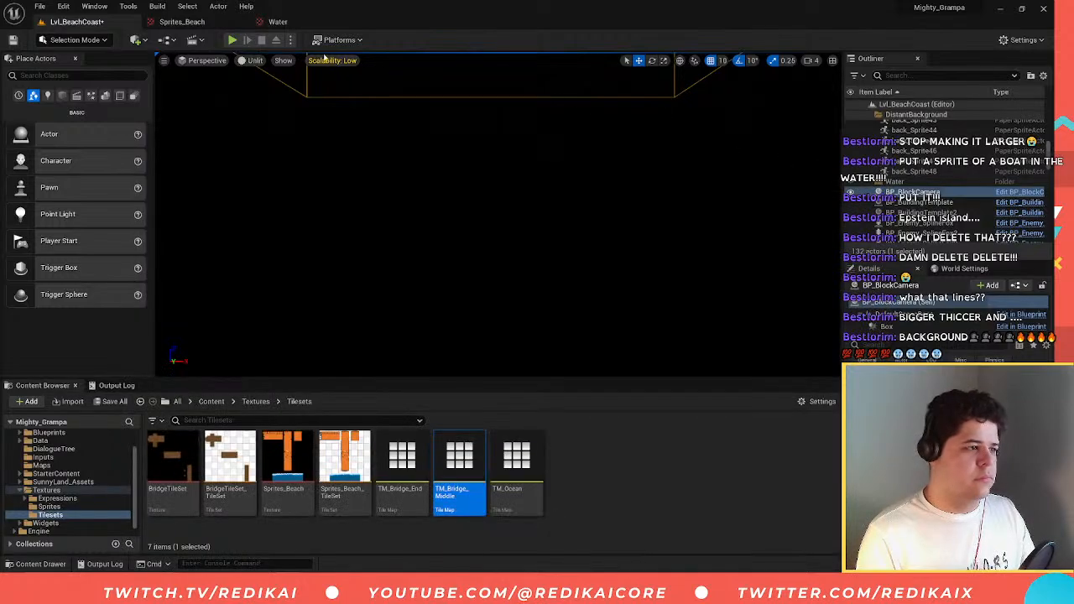
- Play the level again, eject from the player, switch the collision display off and back on to inspect the scene, and stop
click(235, 40)
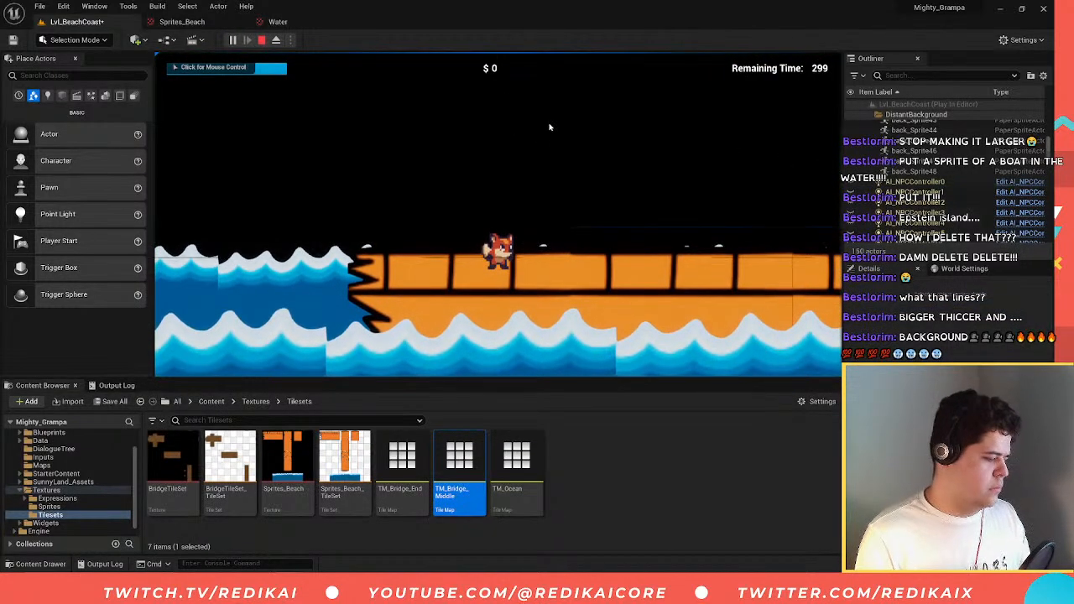
click(276, 40)
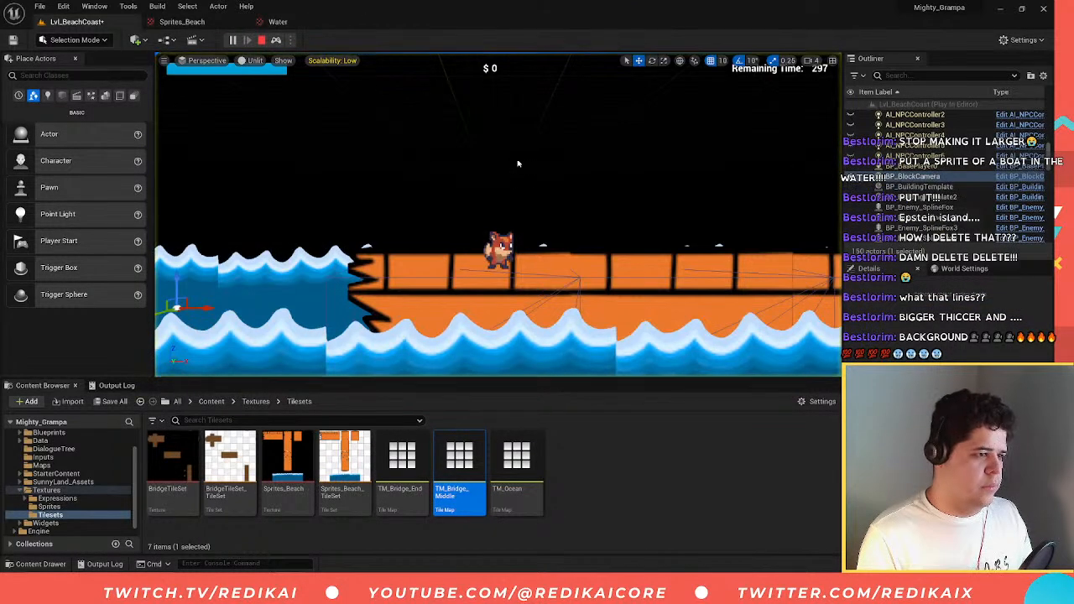
click(283, 61)
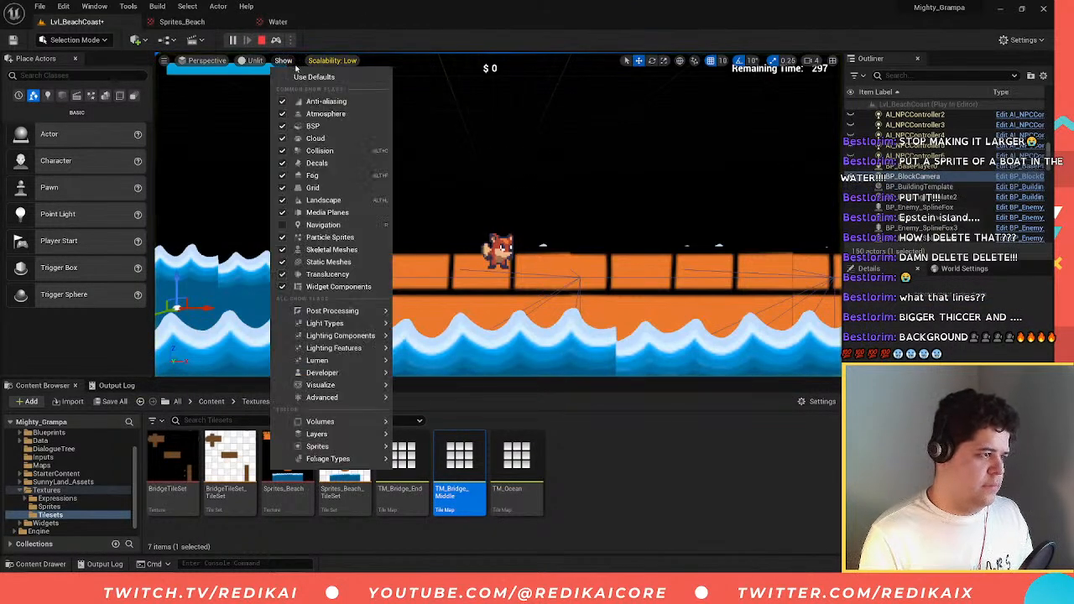
click(278, 157)
click(283, 60)
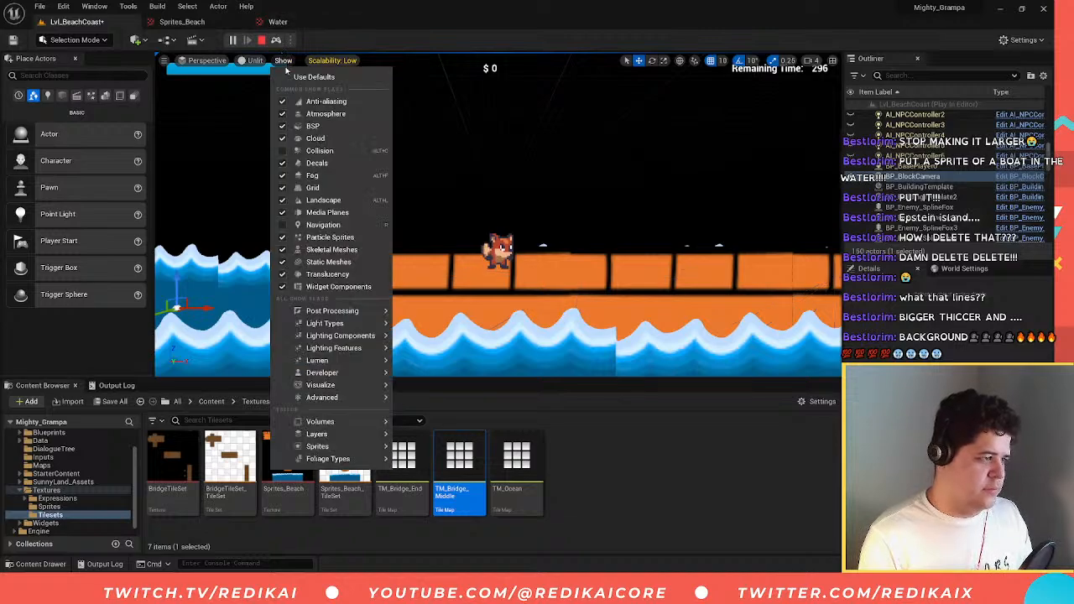
click(278, 151)
right_drag(498, 215, 456, 204)
key(Escape)
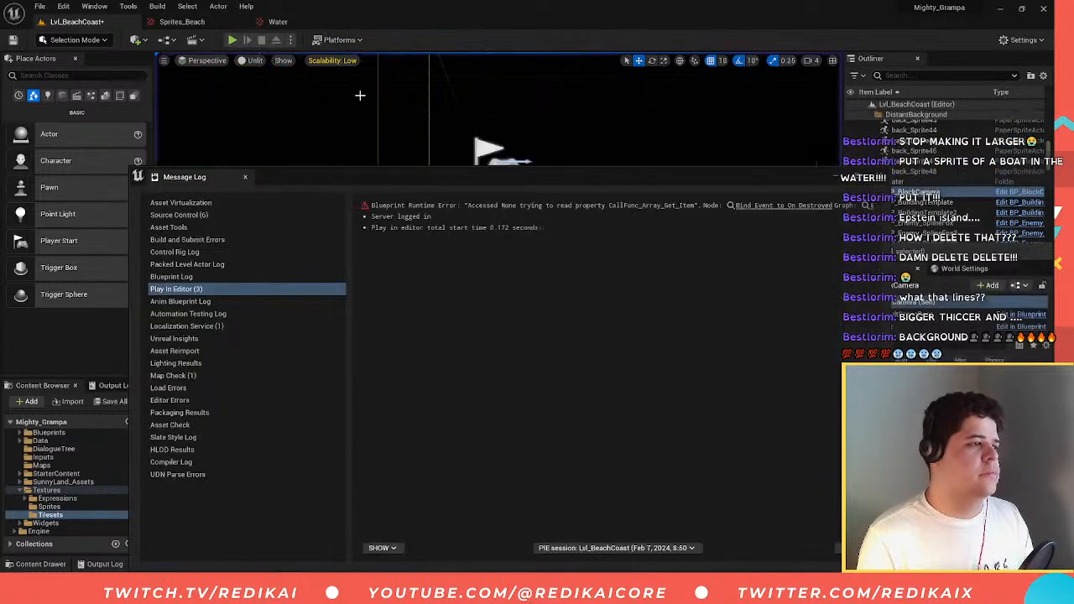
- Close the message log, reframe the pier's broken end, playtest the level once more, then stop and dismiss the reopened log
click(432, 168)
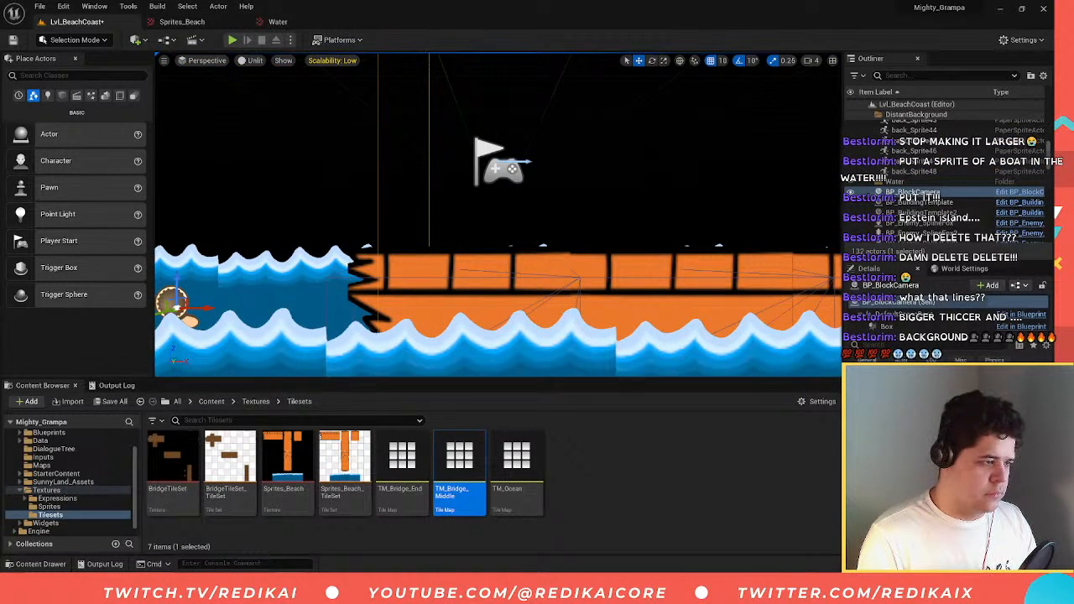
right_drag(439, 180, 438, 147)
mouse_move(337, 326)
mouse_down()
mouse_move(354, 326)
mouse_move(351, 336)
mouse_up()
click(232, 41)
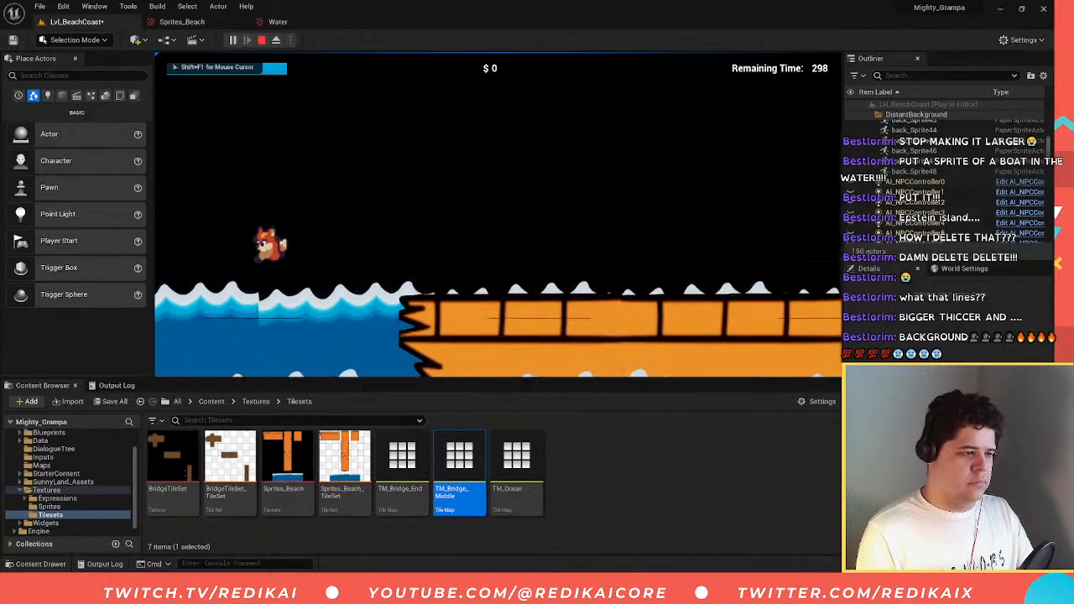
key(Escape)
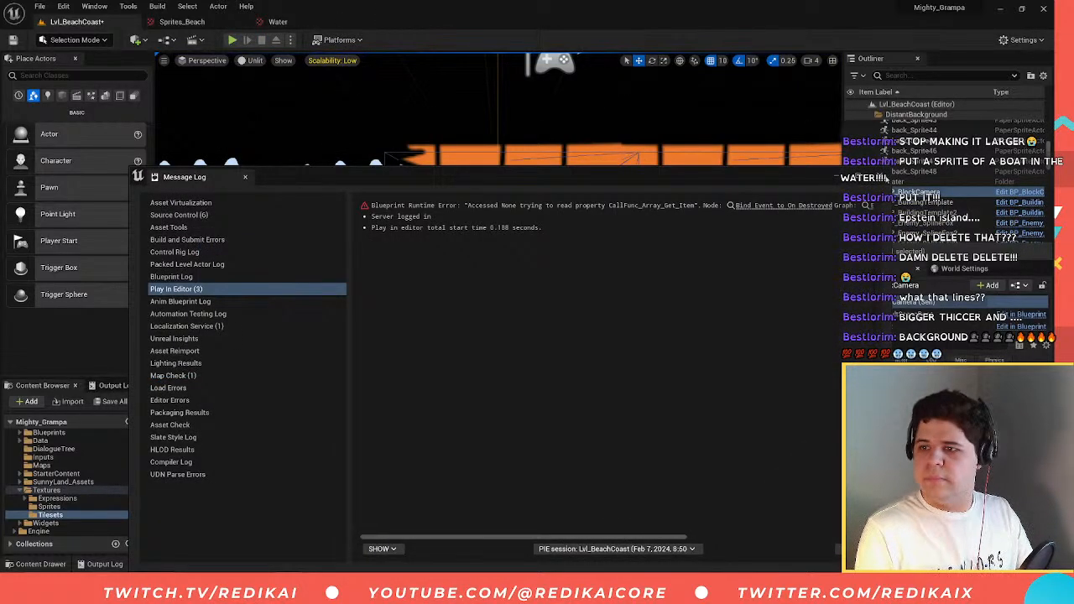
click(887, 178)
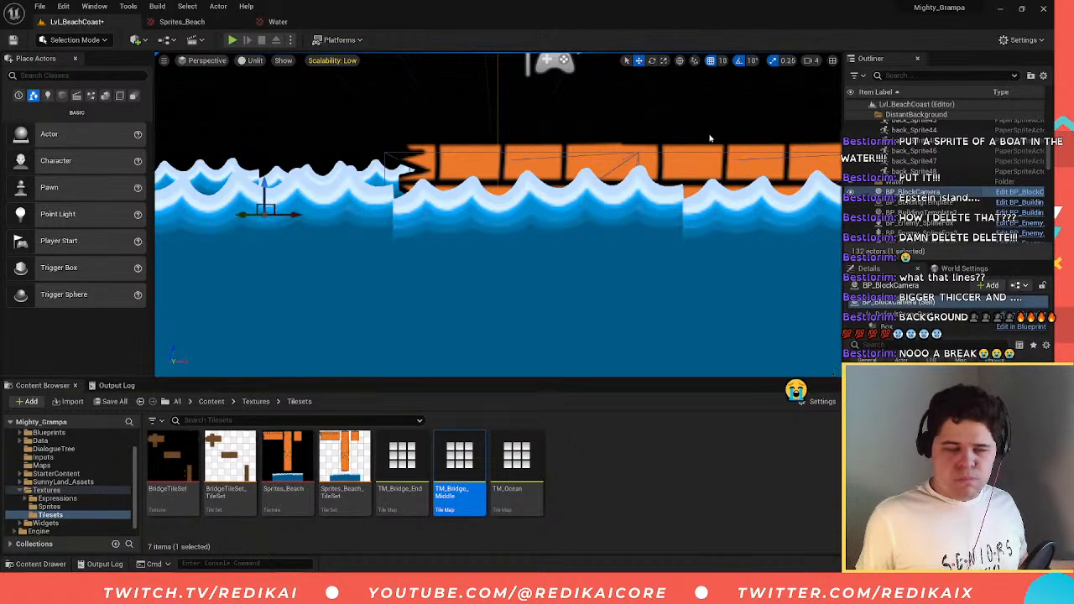
- Survey the whole beach level from several angles, from the pier and camera block along the sky backdrop to the older ground sections
right_drag(709, 139, 708, 180)
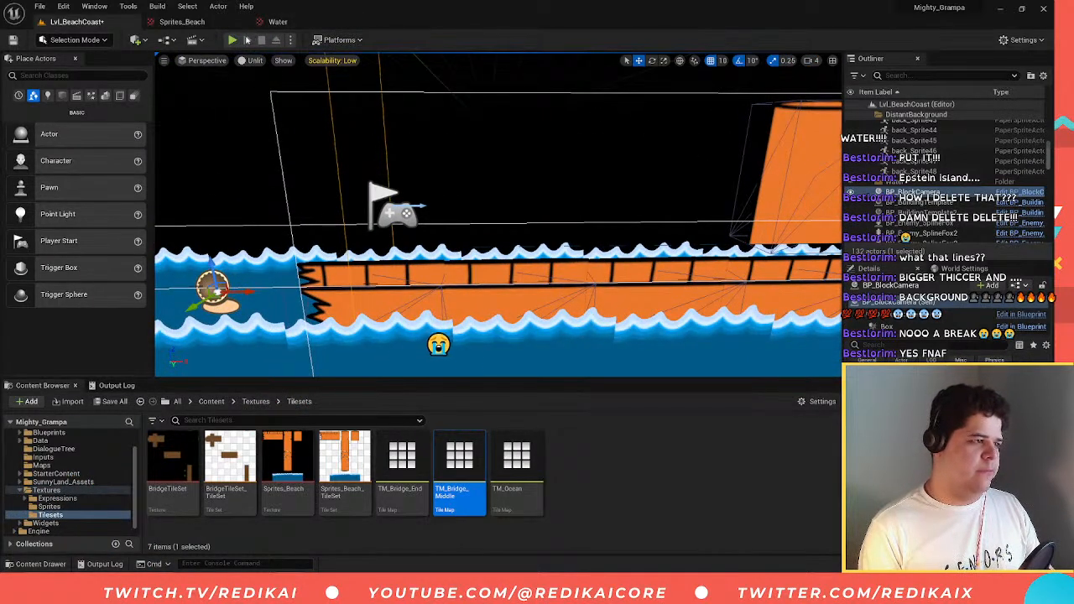
right_drag(471, 168, 588, 174)
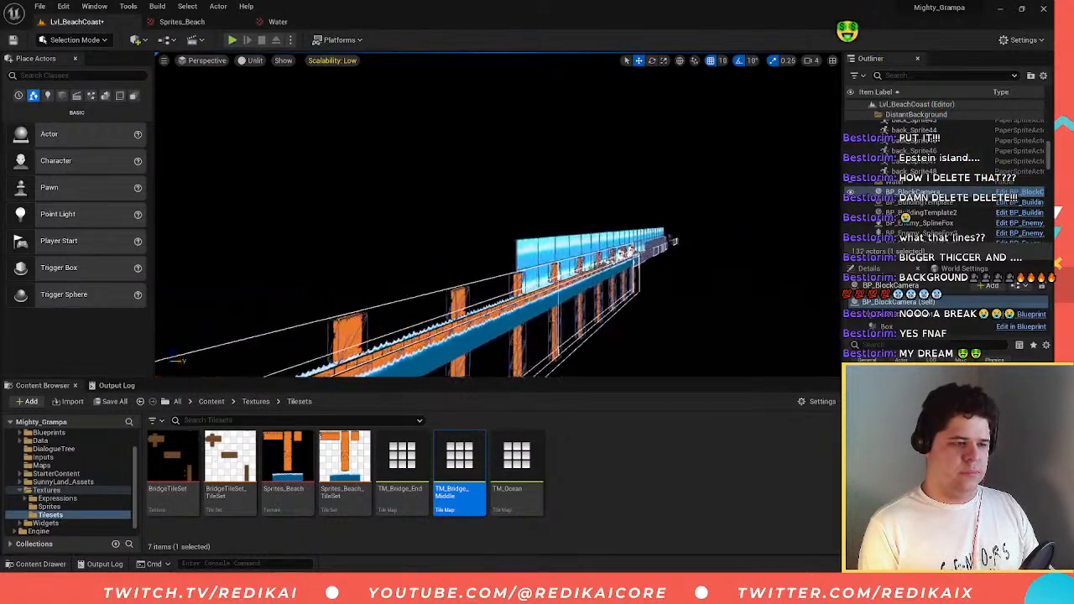
mouse_move(476, 154)
right_down()
mouse_move(491, 156)
mouse_move(477, 153)
right_up()
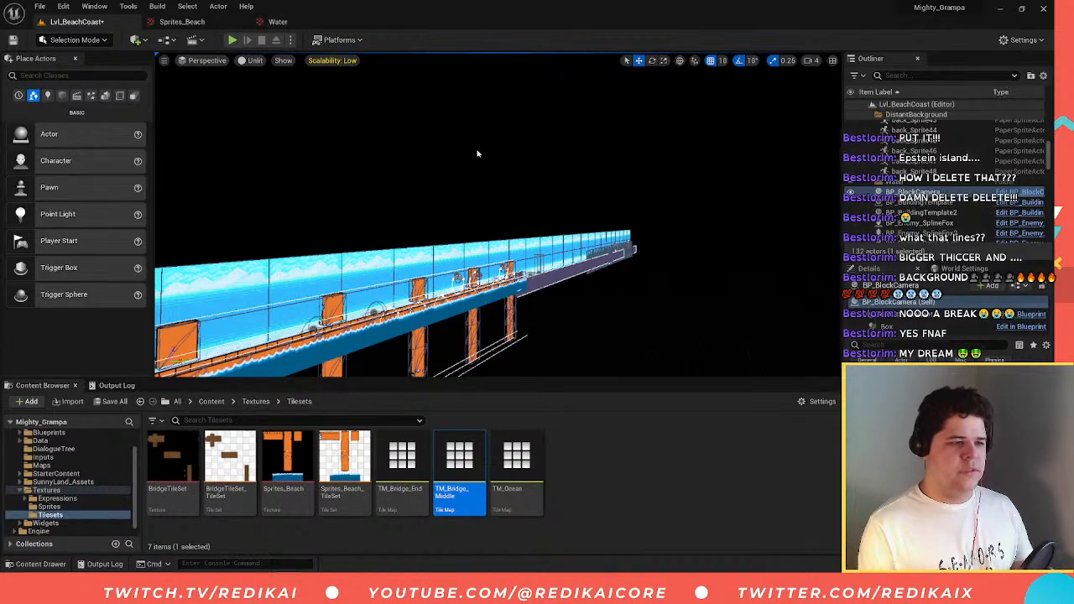
key(w)
right_drag(529, 186, 457, 216)
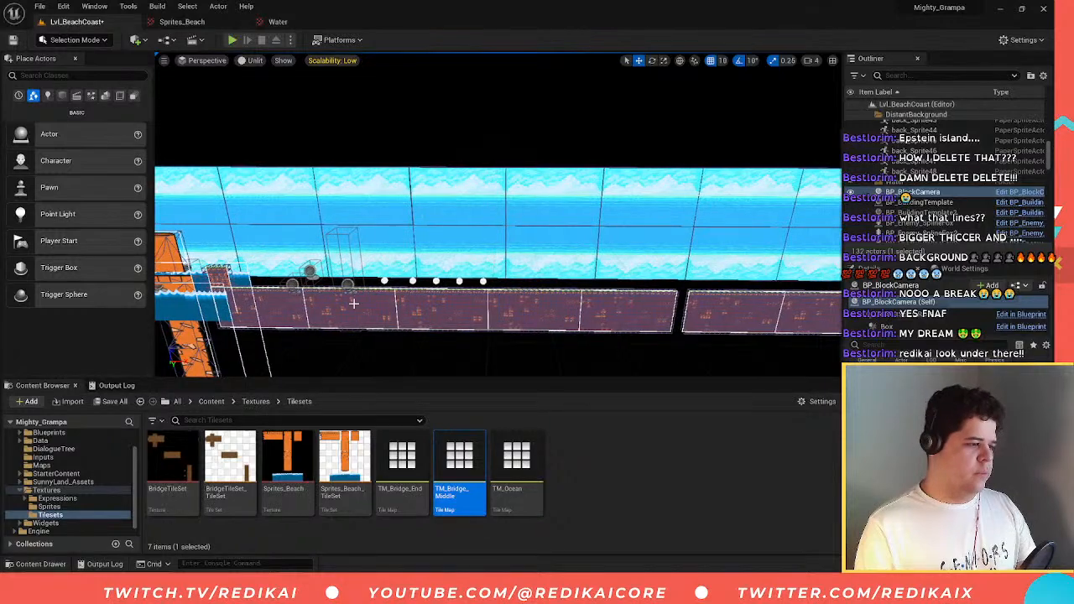
scroll(66, 502, up, 2)
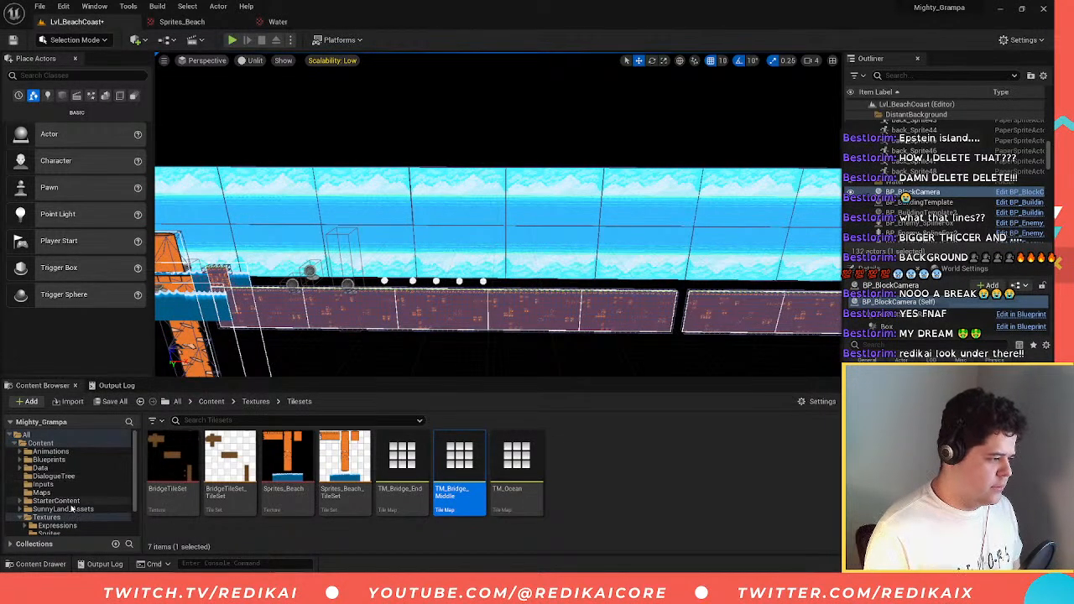
mouse_move(296, 266)
right_down()
mouse_move(260, 266)
mouse_move(295, 266)
right_up()
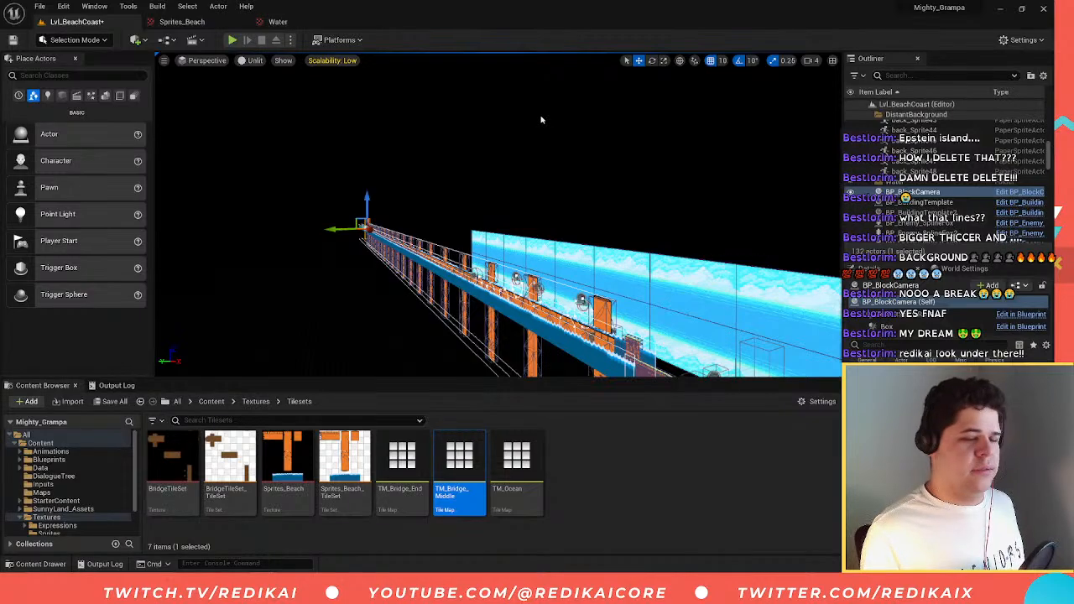
key(w)
right_drag(448, 151, 519, 150)
right_drag(403, 294, 466, 295)
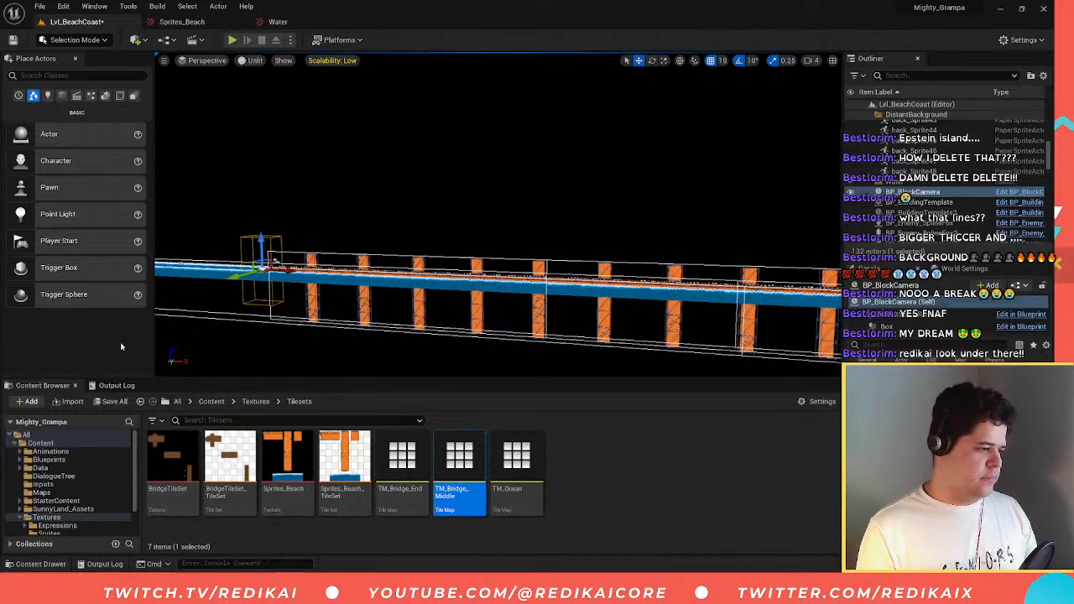
- Open the TestMap level from the Maps folder and look along its ground platforms and enemies
click(65, 494)
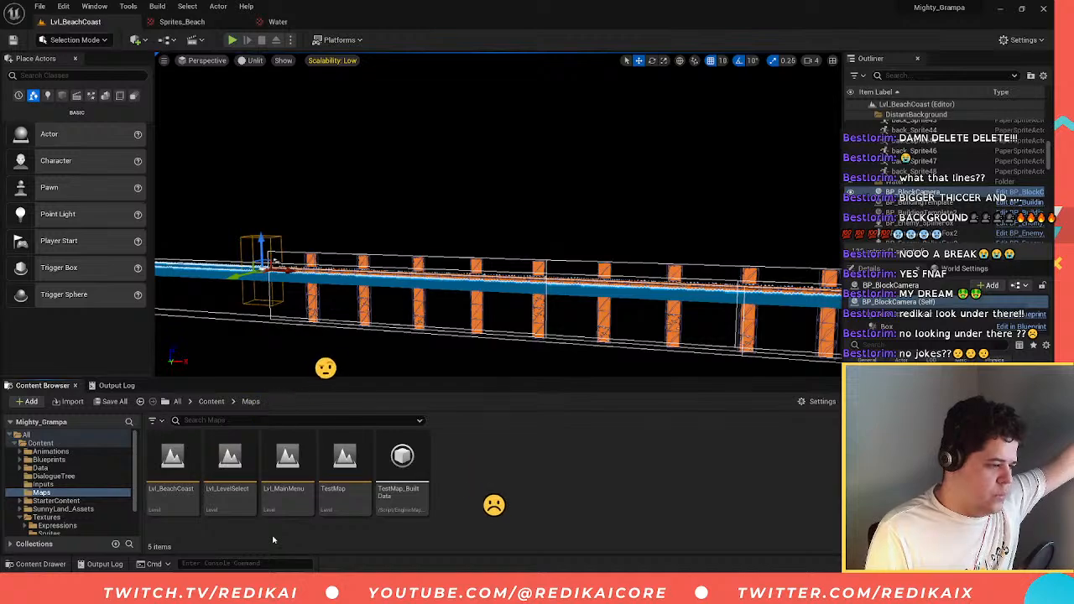
double_click(344, 461)
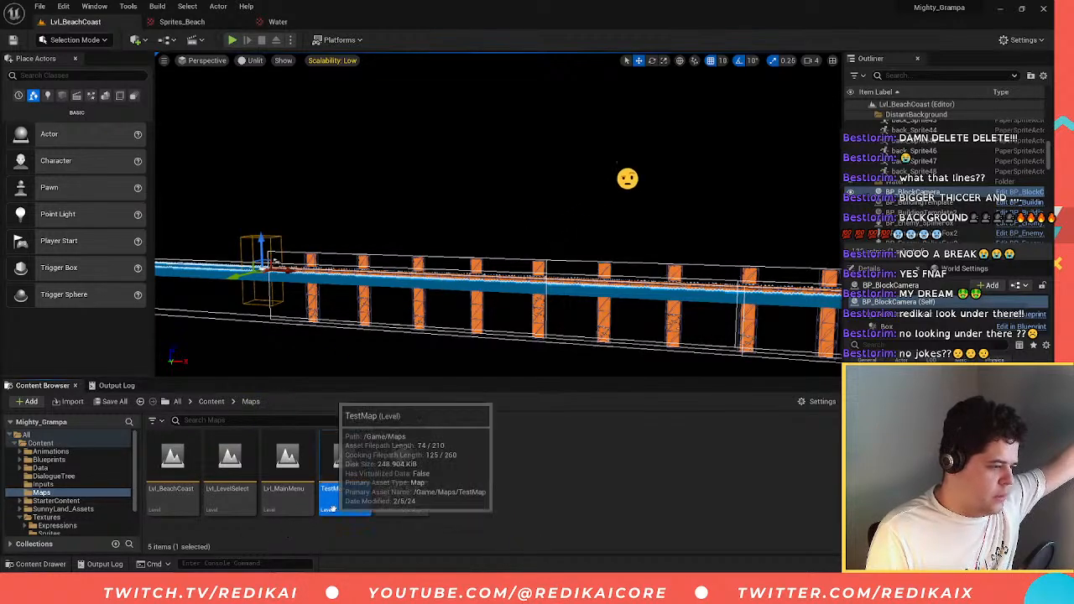
click(548, 407)
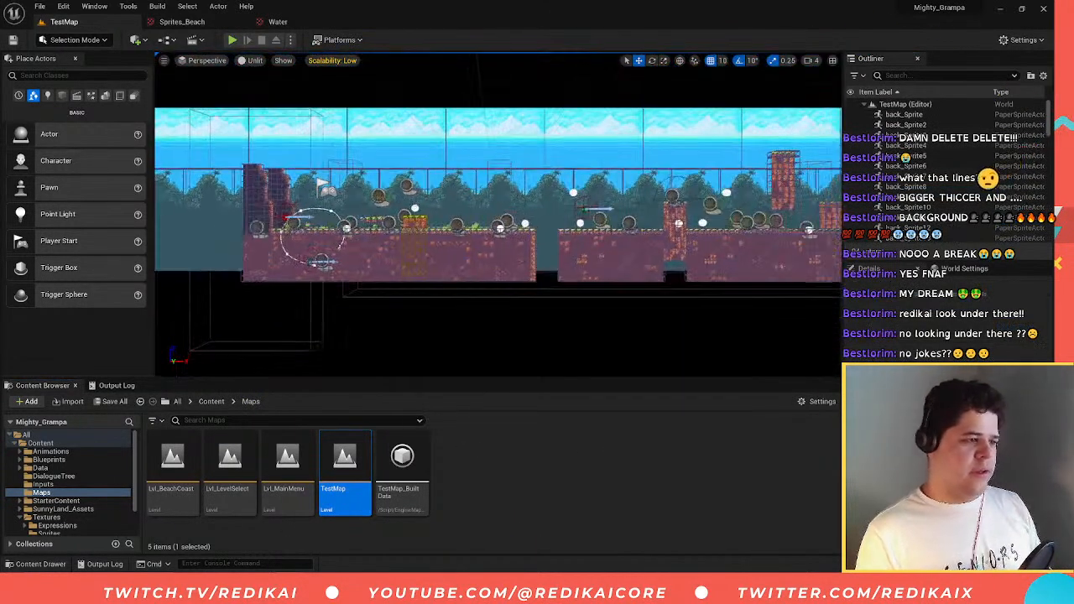
key(w)
mouse_move(498, 220)
right_down()
mouse_move(454, 220)
mouse_move(487, 220)
right_up()
key(s)
key(w)
key(d)
key(d)
key(a)
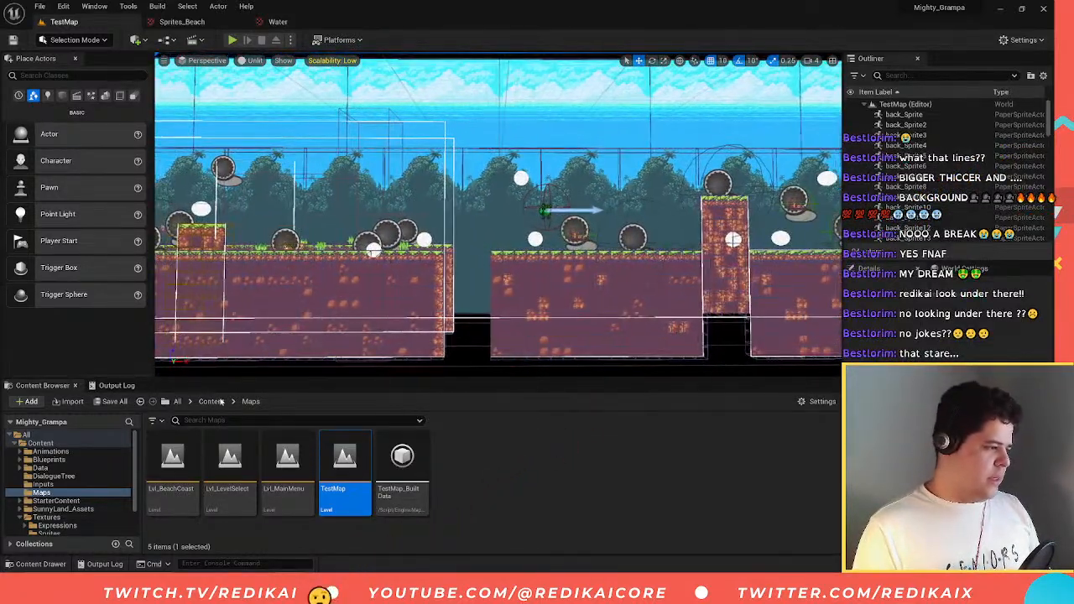
- Find the enemy blueprints under Blueprints > NPCs > Enemy and open BP_Enemy_Fox for editing
click(88, 460)
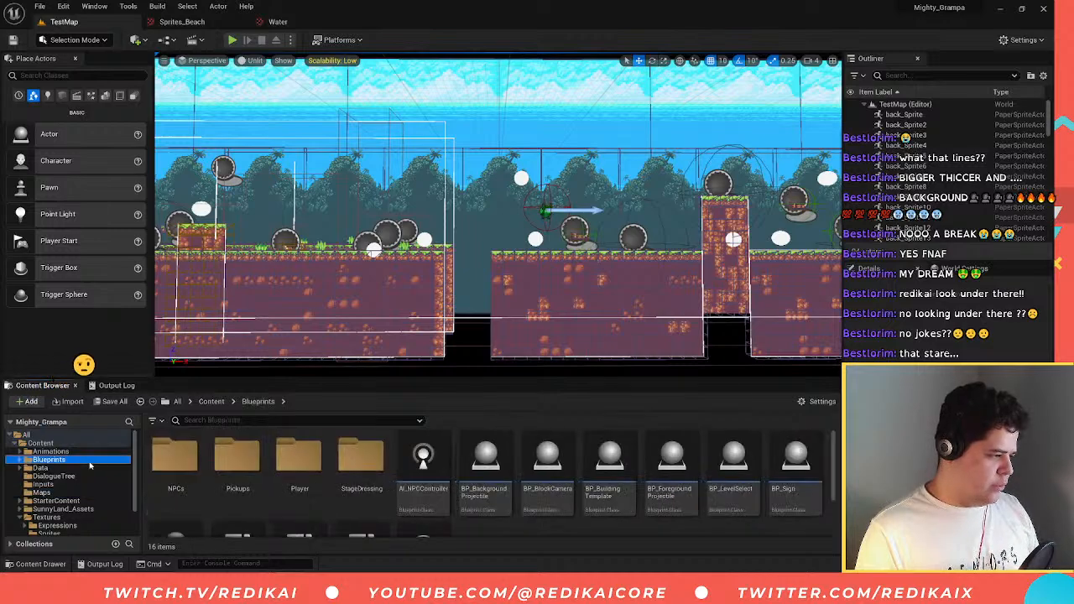
double_click(353, 496)
click(258, 401)
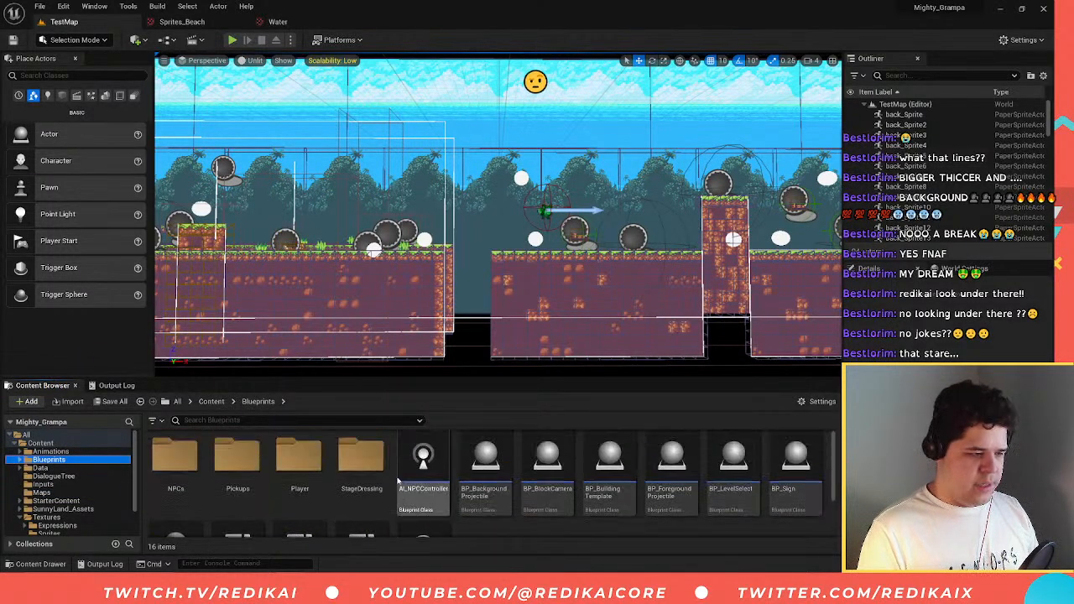
double_click(251, 476)
click(258, 401)
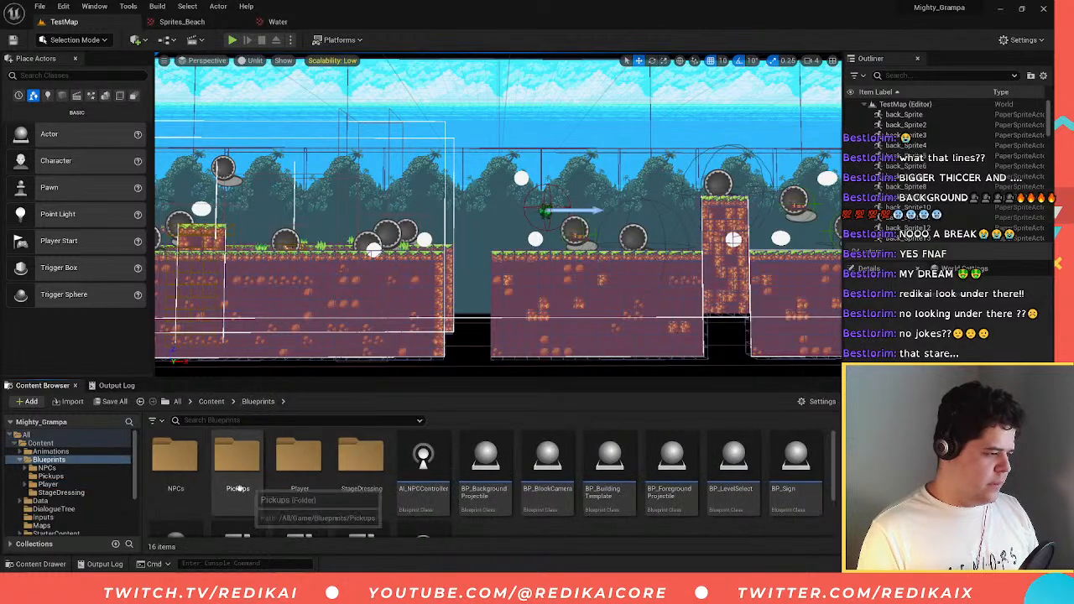
double_click(175, 462)
double_click(174, 460)
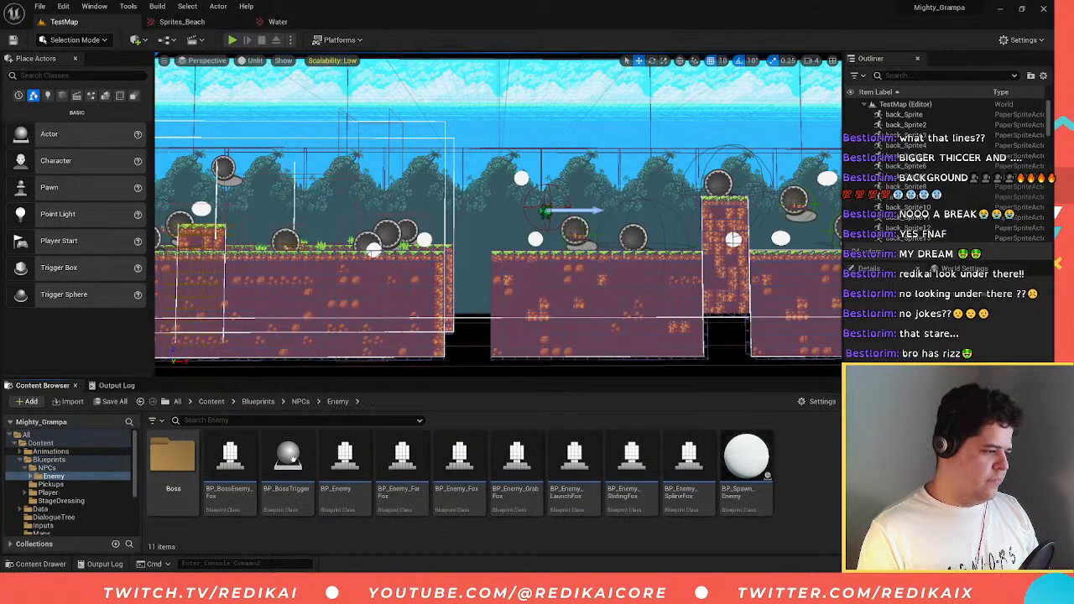
click(472, 503)
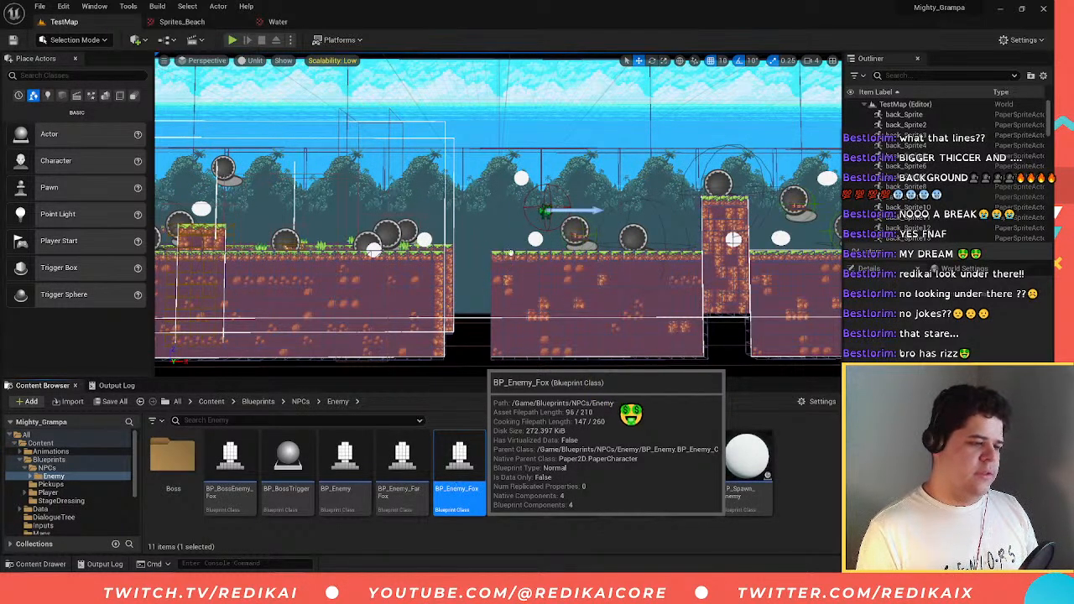
double_click(459, 474)
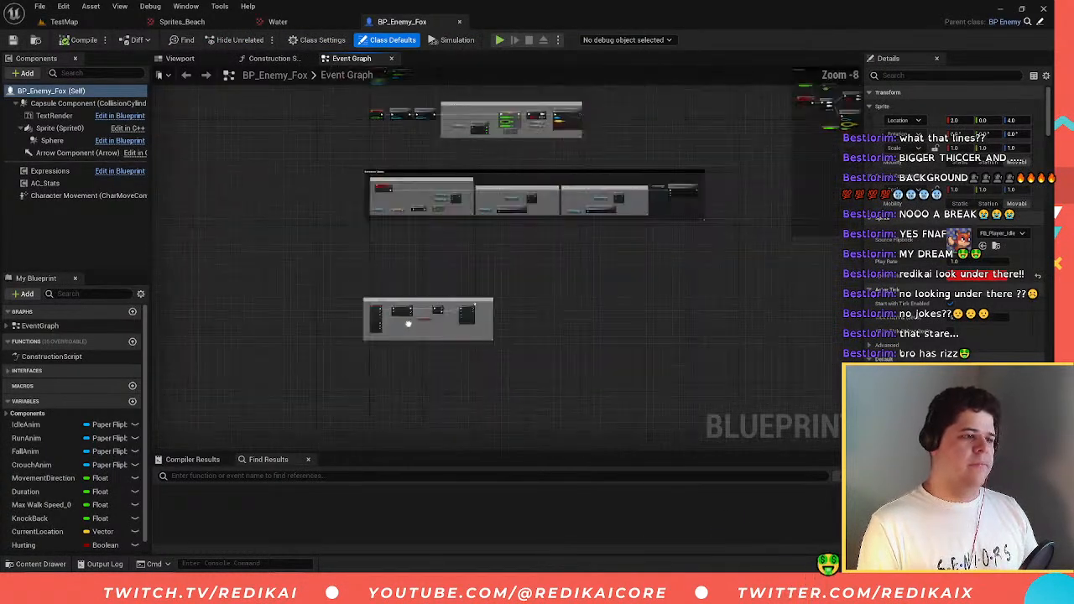
- Examine the UpdateMovement event in the fox's event graph, including its rotation branch and Add Movement Input node
scroll(409, 324, up, 5)
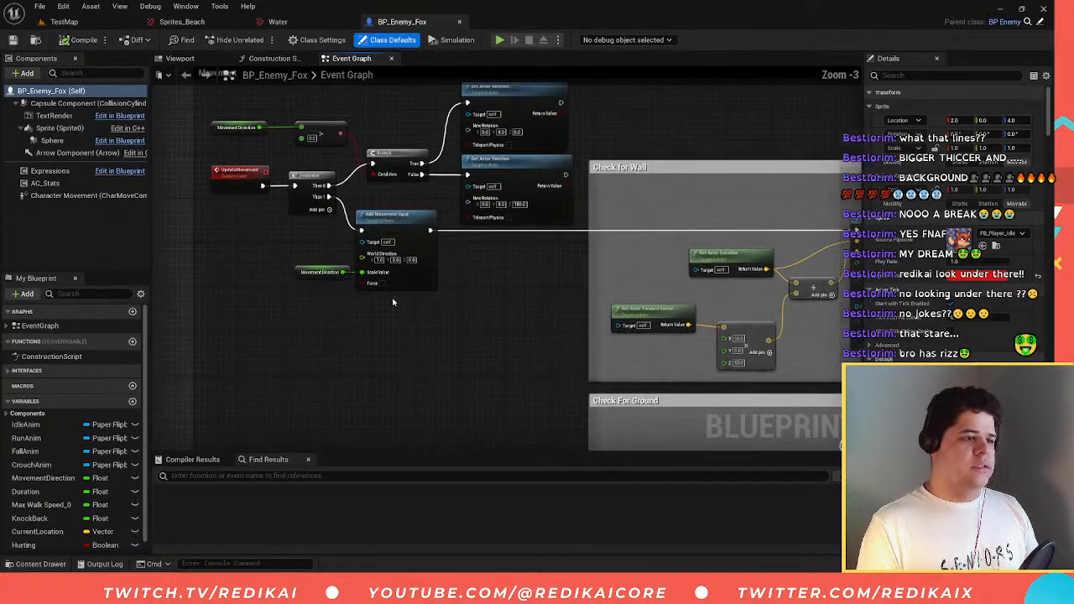
scroll(393, 302, down, 2)
scroll(542, 274, up, 3)
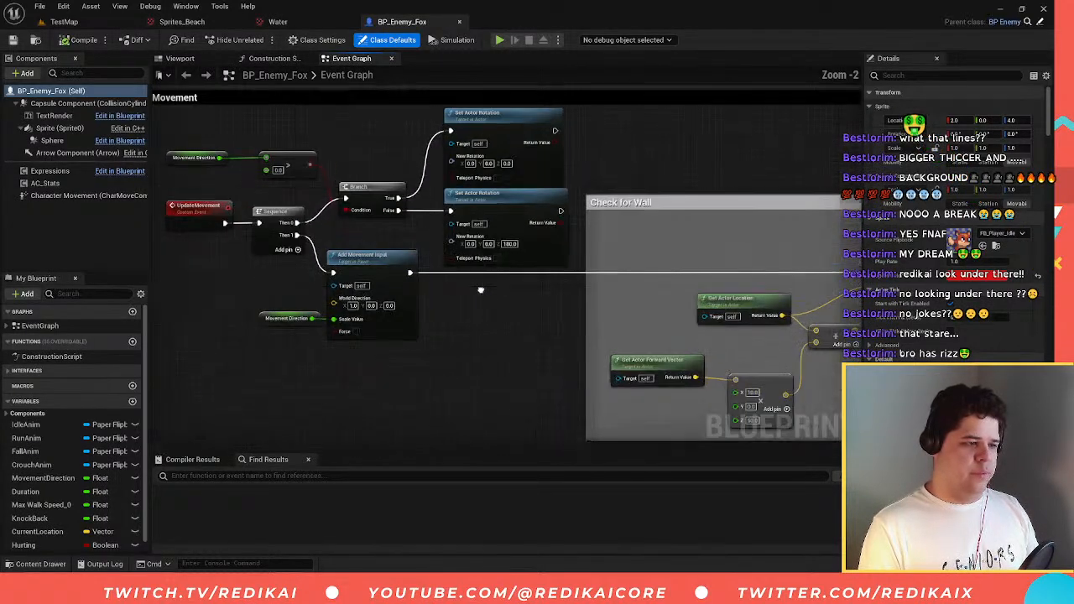
scroll(568, 280, down, 2)
scroll(556, 276, up, 2)
scroll(484, 281, down, 2)
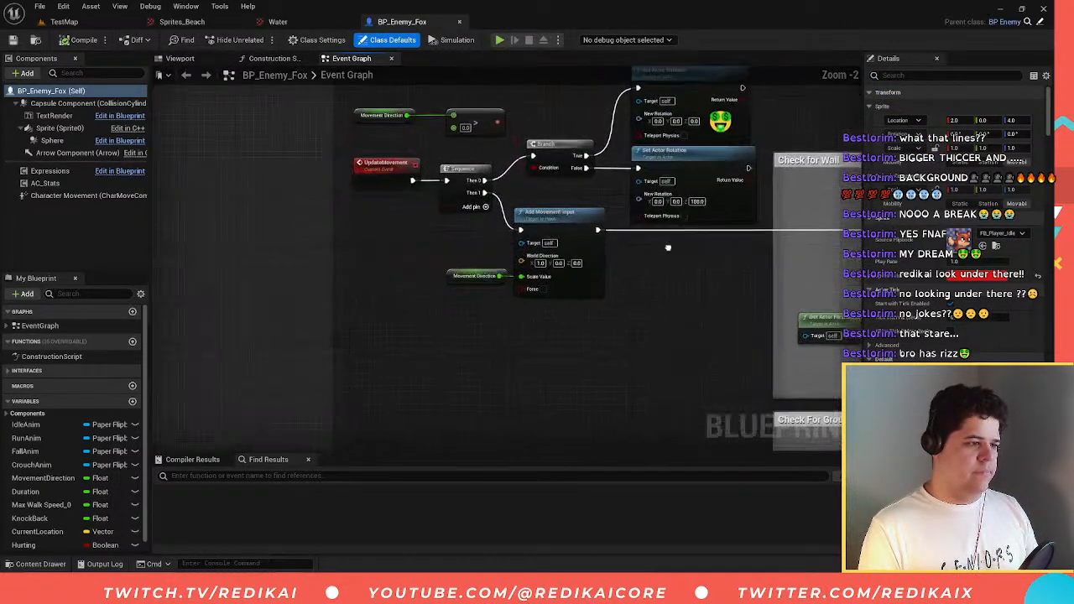
scroll(537, 243, up, 2)
- Examine the Check for Wall and Check For Ground sections, including their trace nodes and Turn Around logic
right_drag(550, 222, 243, 162)
mouse_move(732, 181)
right_down()
mouse_move(482, 196)
mouse_move(576, 234)
right_up()
scroll(580, 217, down, 3)
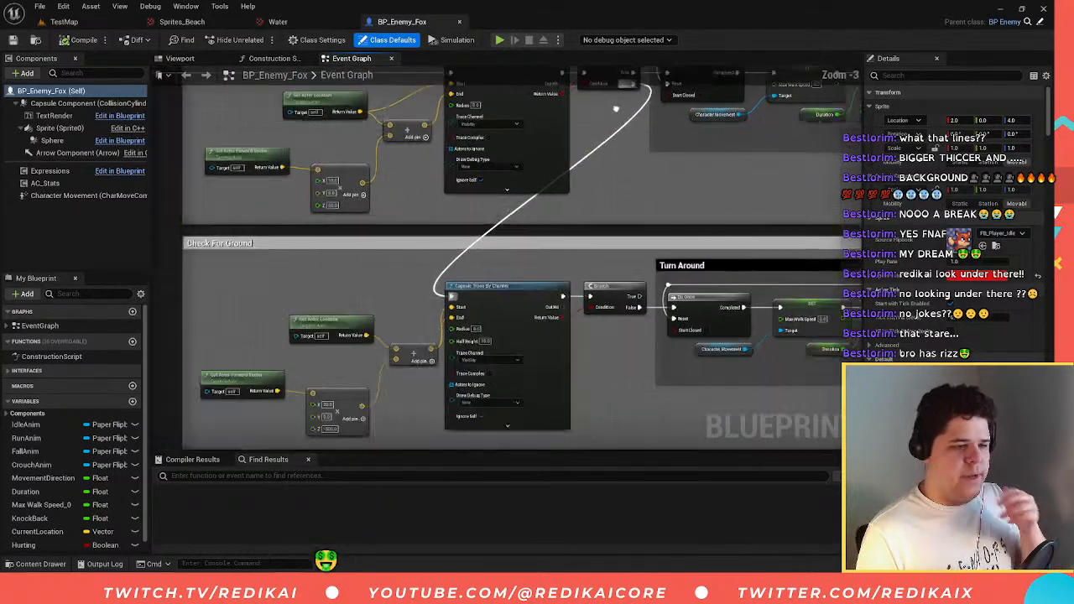
scroll(577, 220, up, 5)
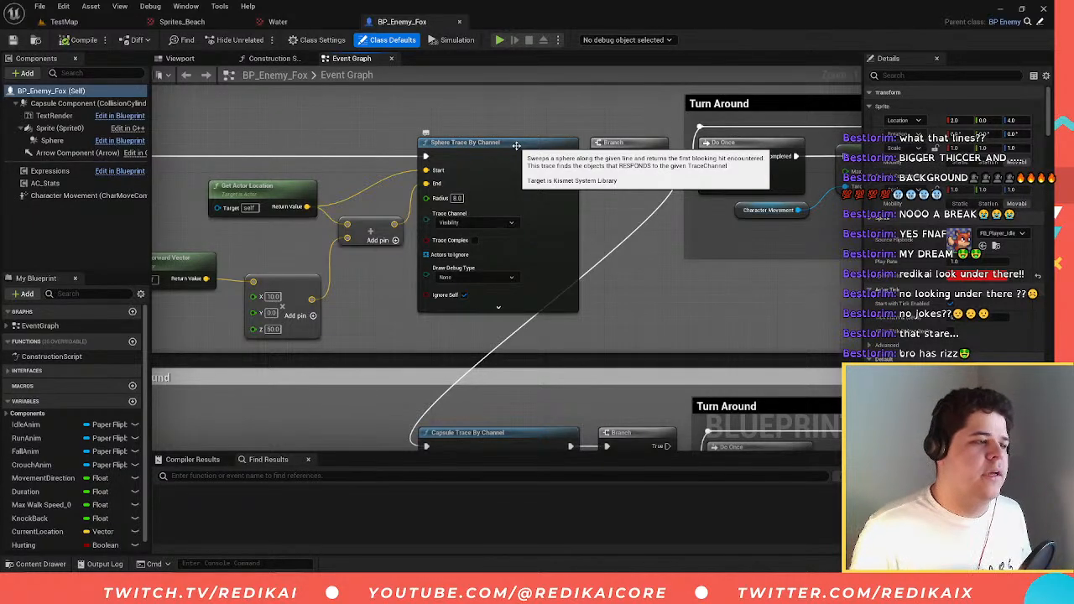
scroll(513, 145, down, 4)
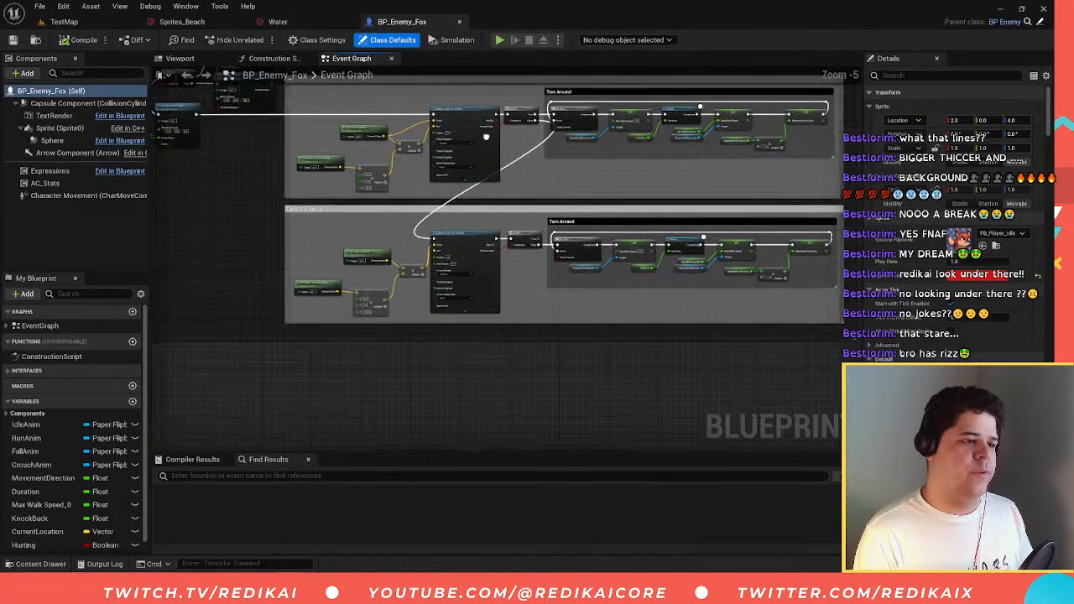
right_drag(486, 136, 431, 164)
scroll(475, 131, up, 3)
scroll(431, 163, down, 2)
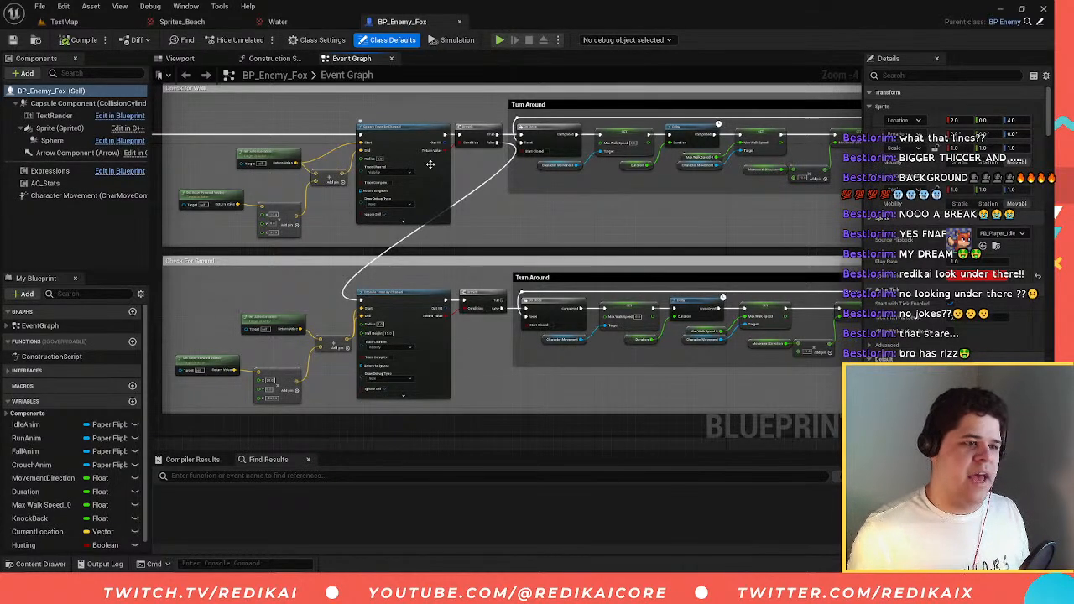
scroll(693, 183, up, 4)
scroll(542, 171, down, 4)
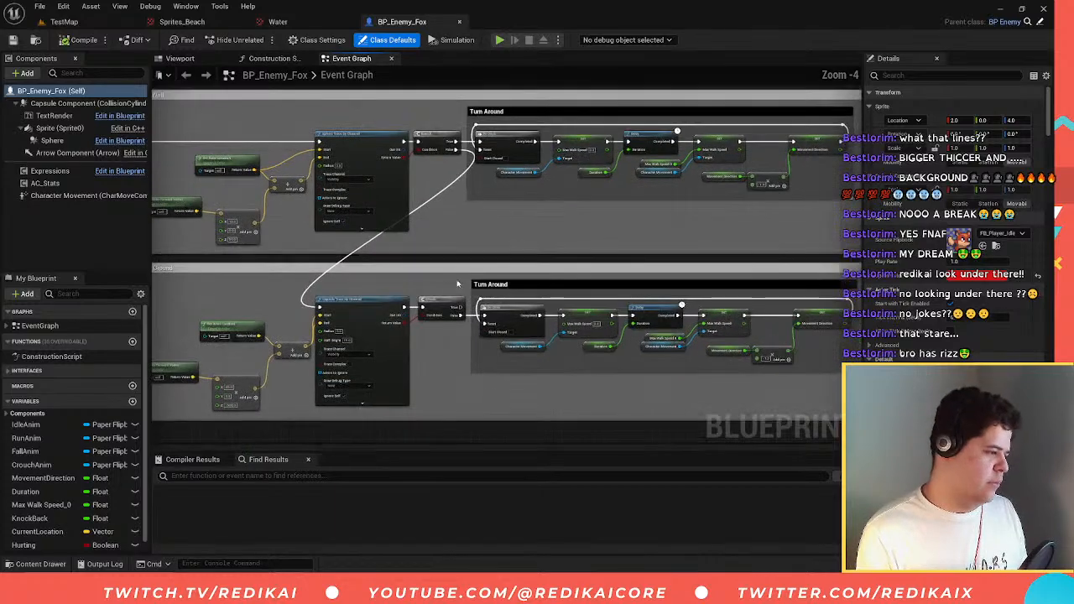
right_drag(242, 386, 451, 383)
- Assign the Duration variable to a new category named Movement
click(38, 492)
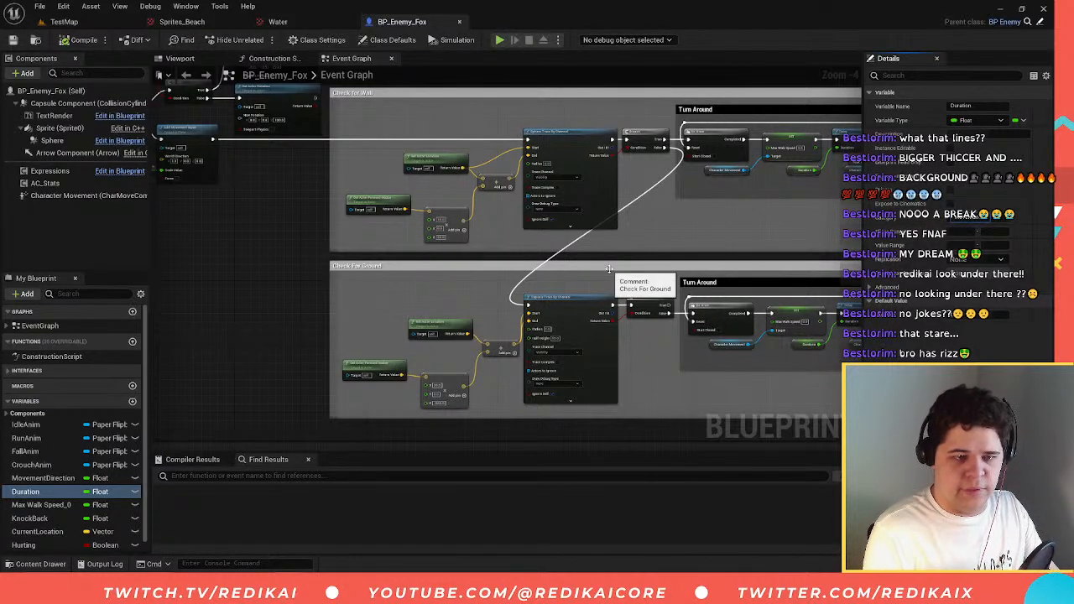
text(Movement)
key(Return)
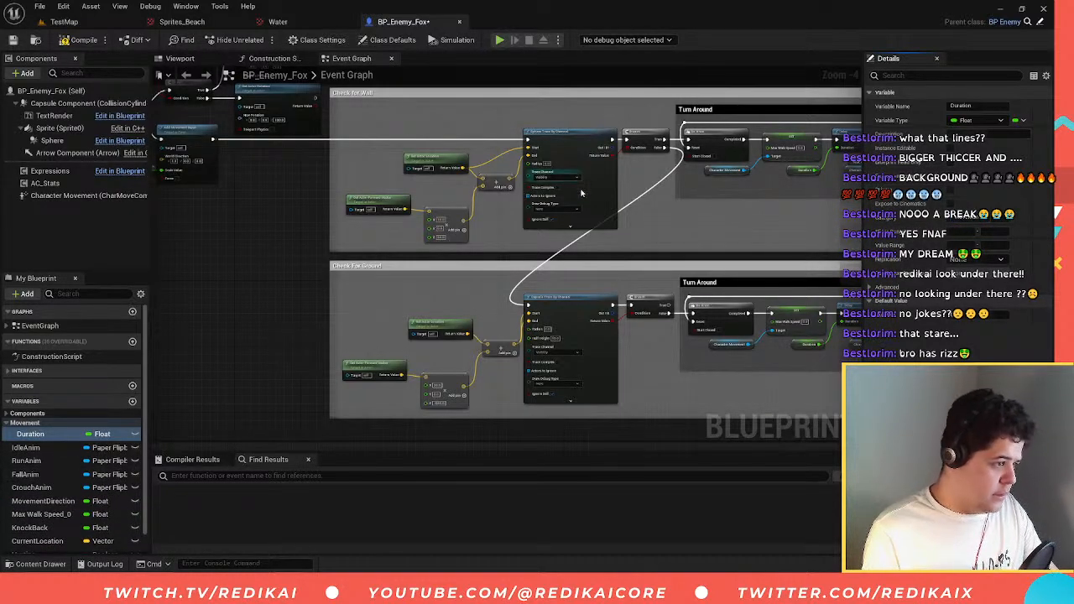
- Check the variables used in the Turn Around logic, select the Max Walk Speed 0 node, and review the whole Movement section
scroll(557, 293, up, 4)
scroll(557, 293, down, 3)
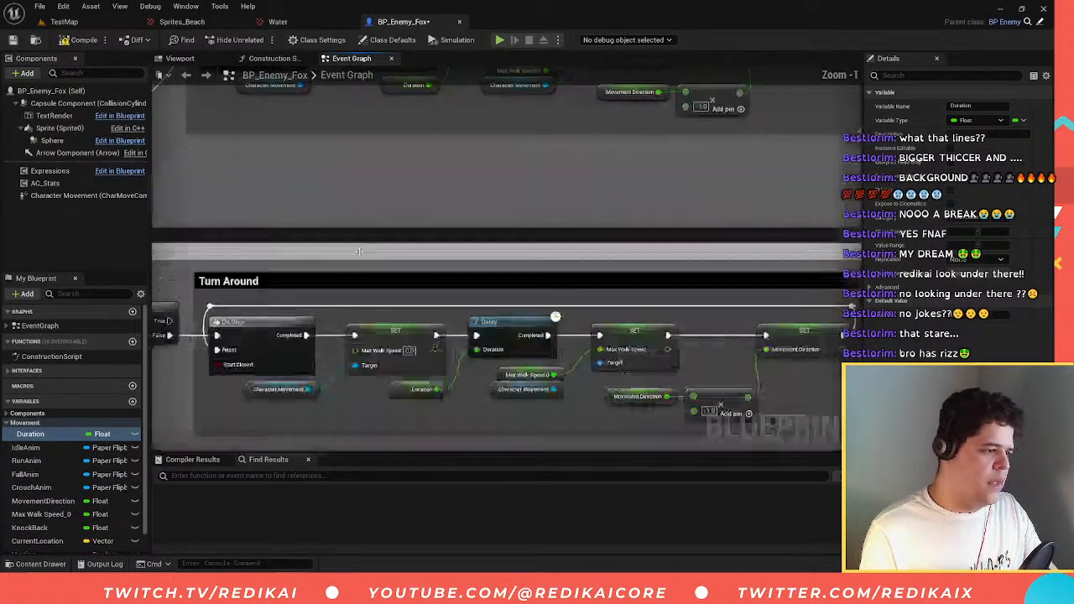
scroll(489, 243, up, 3)
scroll(490, 243, down, 2)
click(489, 243)
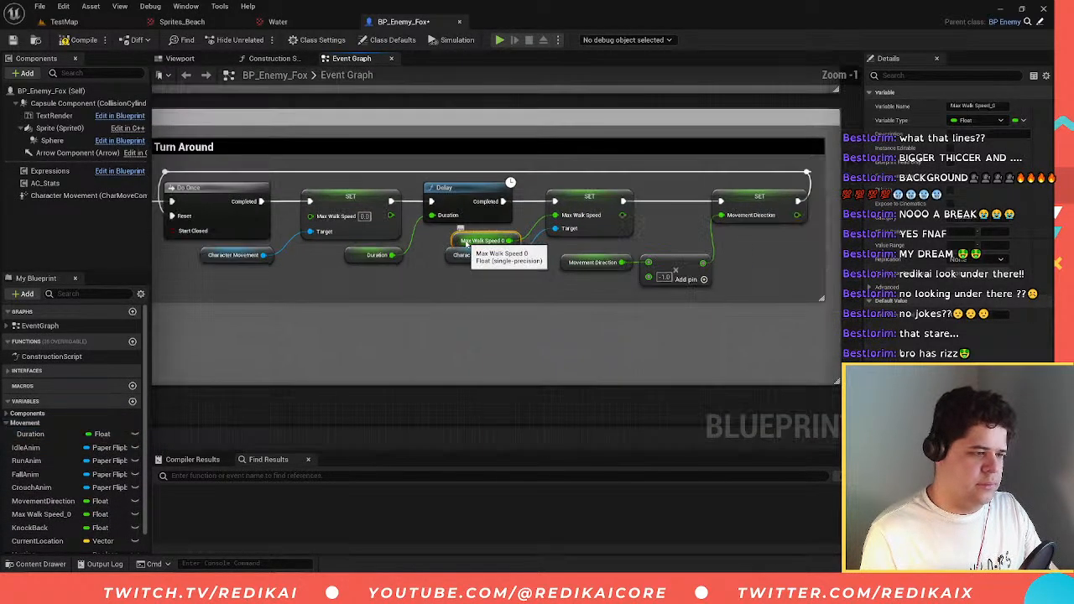
scroll(358, 244, down, 3)
scroll(358, 244, up, 5)
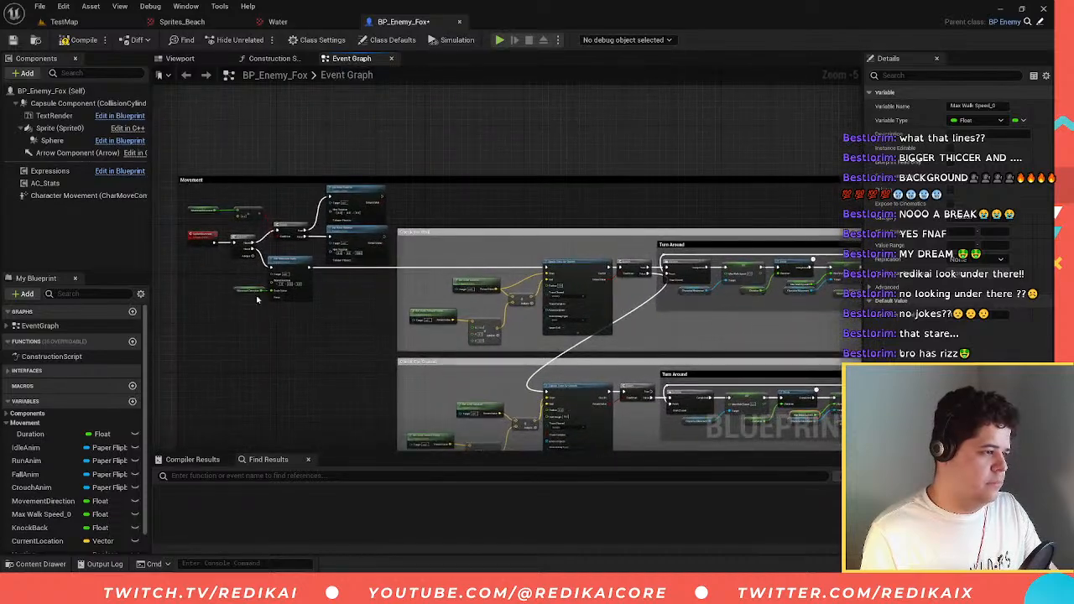
right_drag(282, 286, 444, 385)
scroll(267, 128, down, 6)
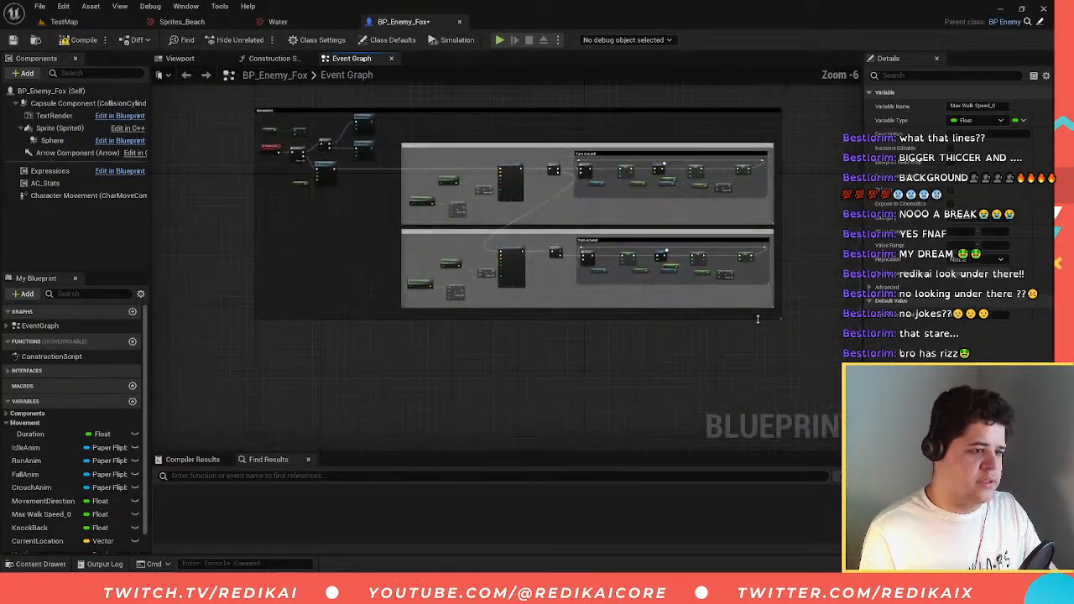
- Add a getter for the existing Max Walk Speed variable below the Delay in the Check For Ground section's Turn Around logic
scroll(758, 316, up, 6)
right_drag(758, 316, 487, 290)
right_drag(283, 184, 507, 297)
right_drag(289, 232, 379, 273)
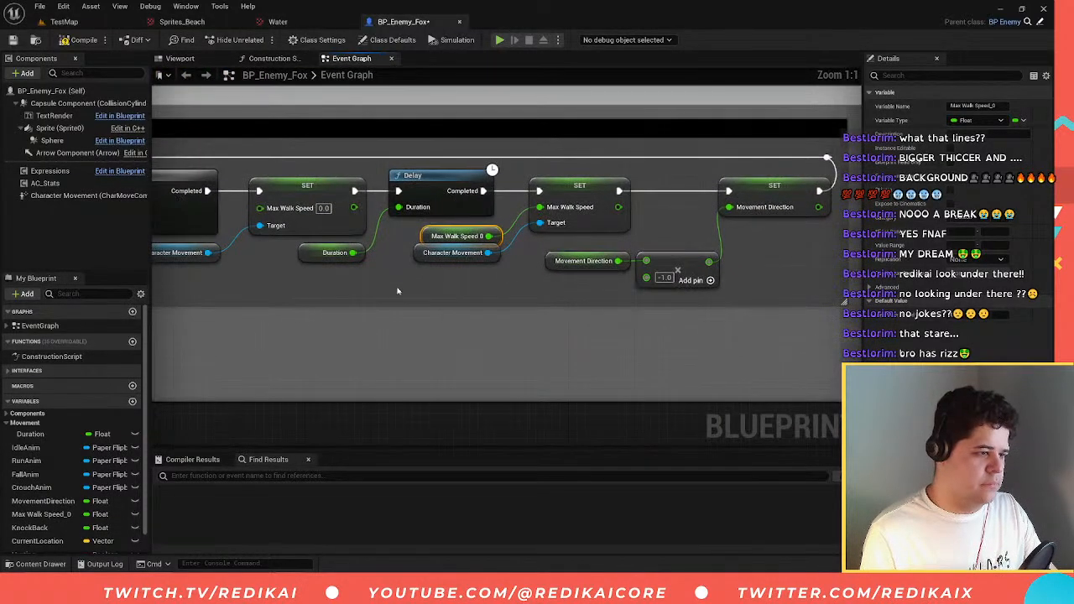
right_click(398, 291)
text(max)
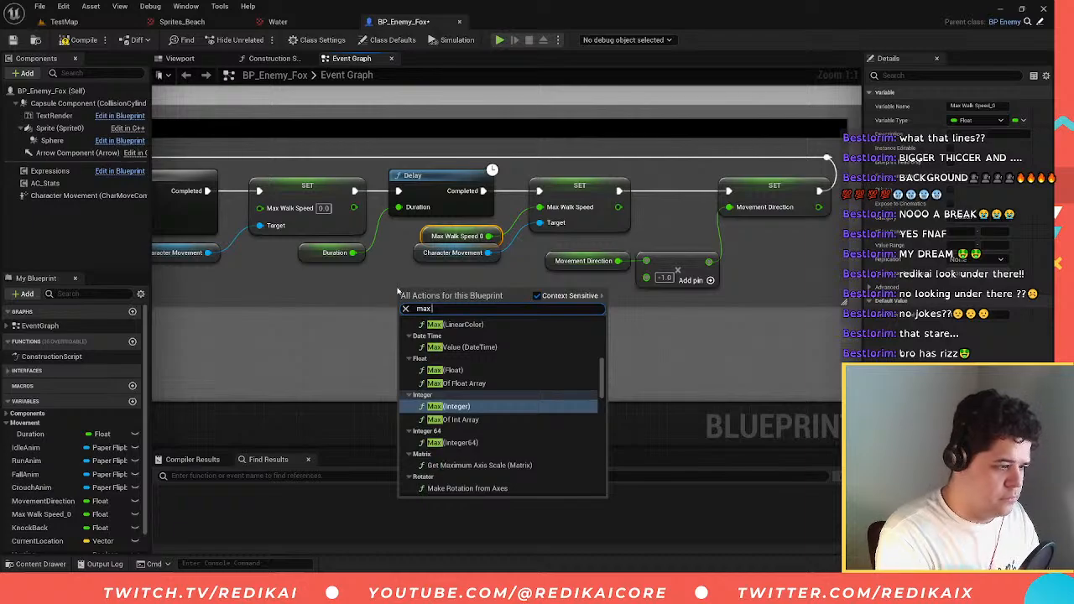
text( walk)
key(Return)
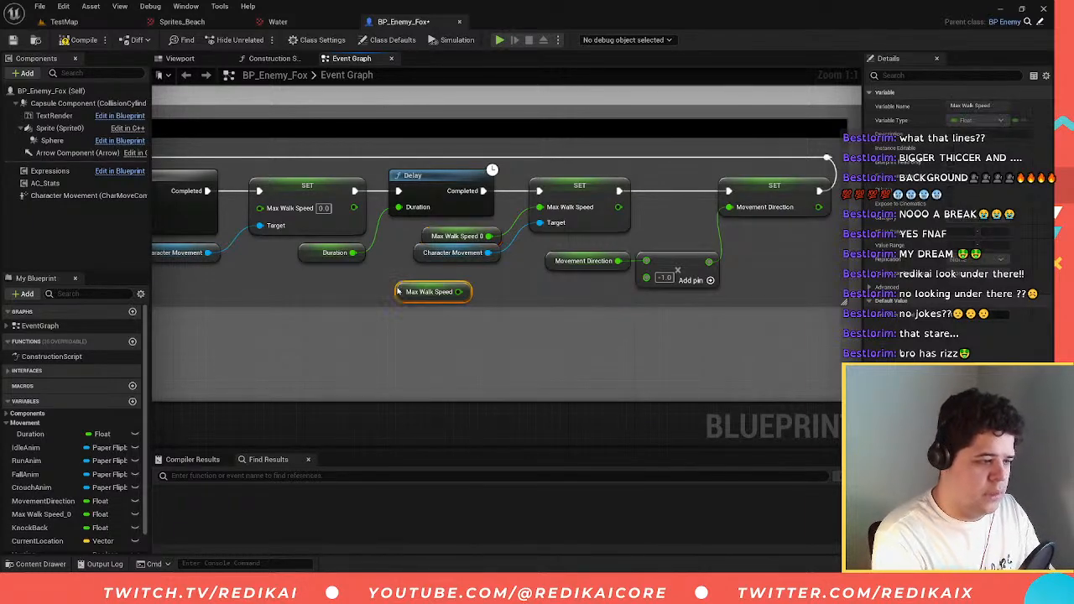
- Search the graph actions for "max walk" and compare the Max Walk Speed and Max Walk Speed_0 variables
click(433, 236)
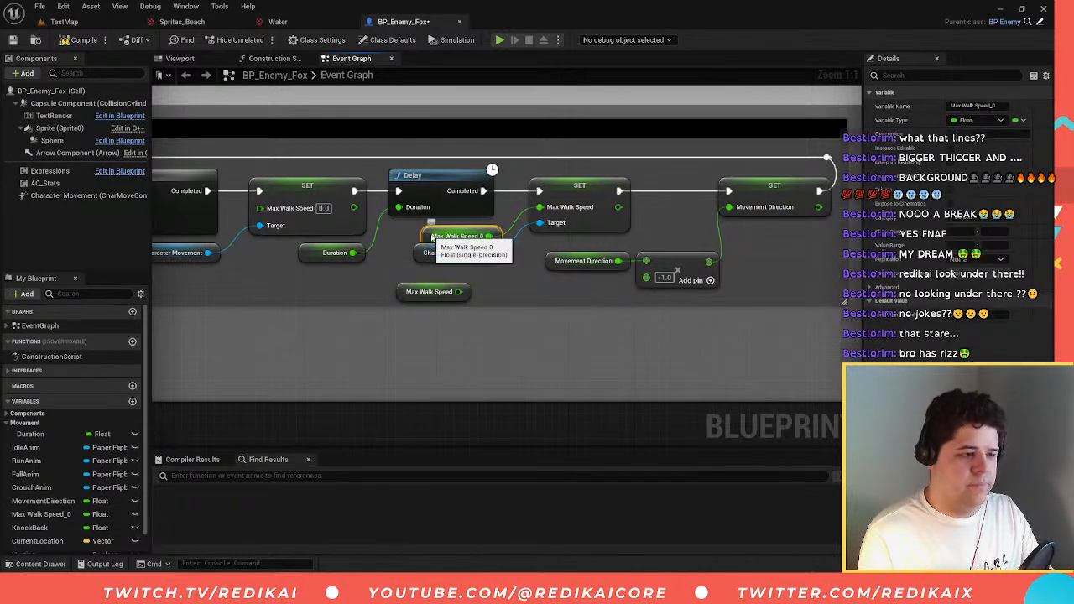
right_click(404, 331)
text(max)
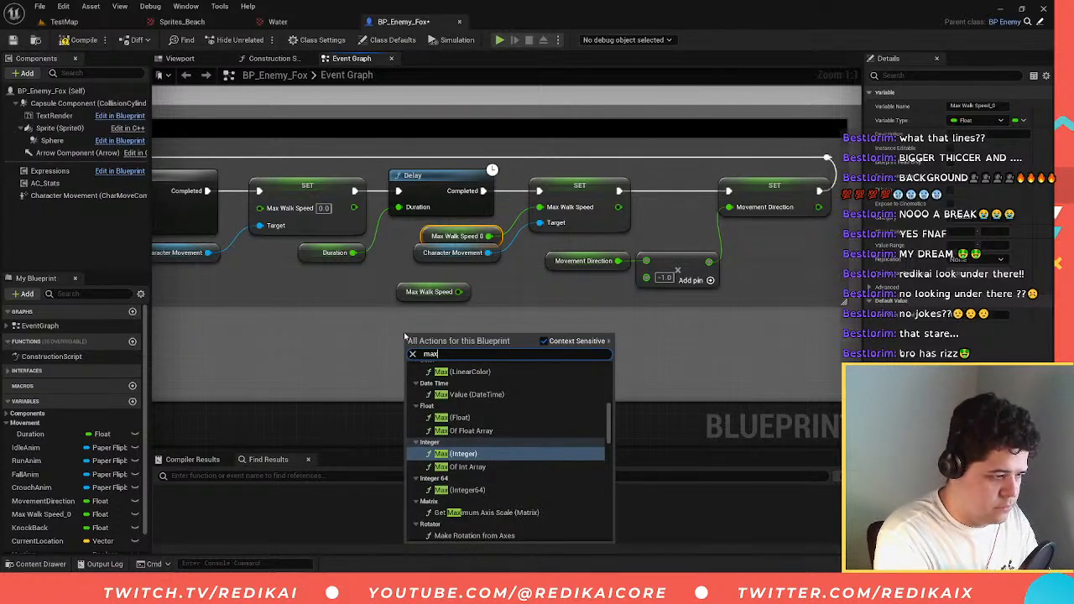
text( walk)
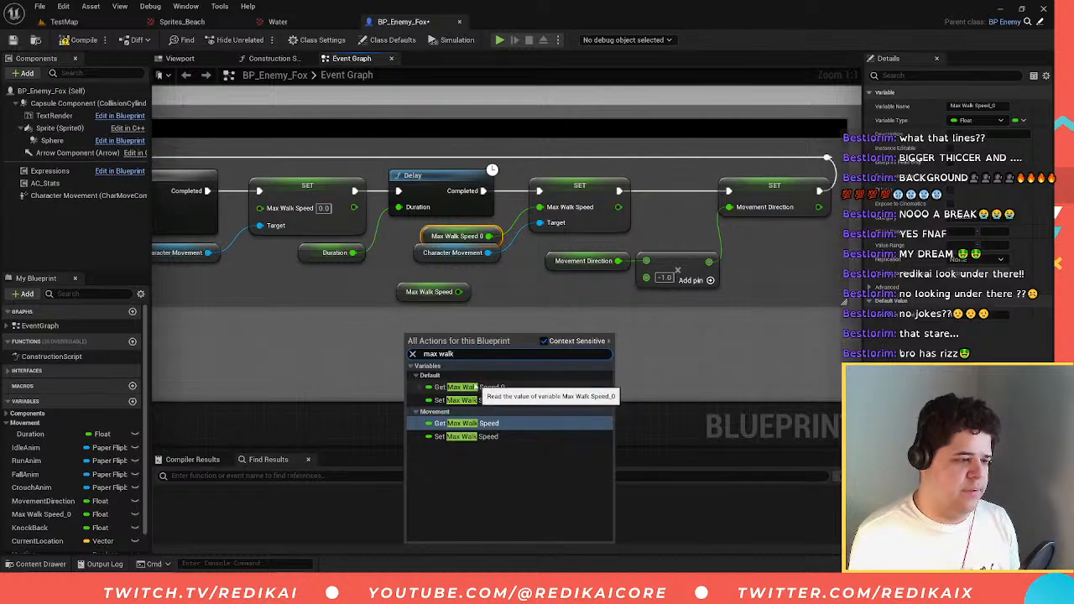
click(236, 391)
click(42, 514)
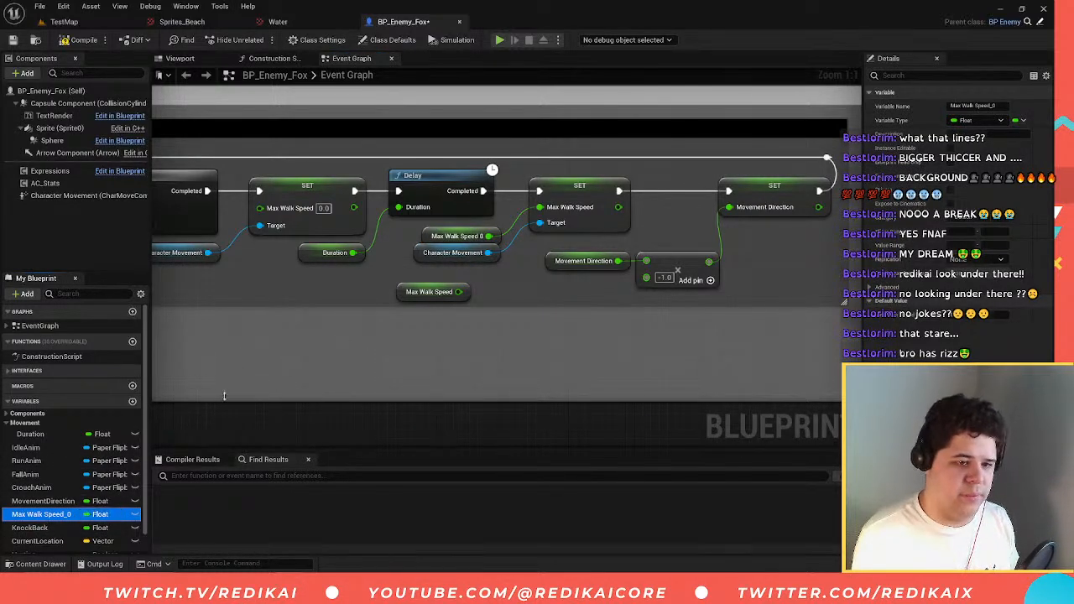
- Replace the Max Walk Speed 0 node in Check For Ground's Turn Around logic with the Max Walk Speed getter, and save the blueprint
click(402, 287)
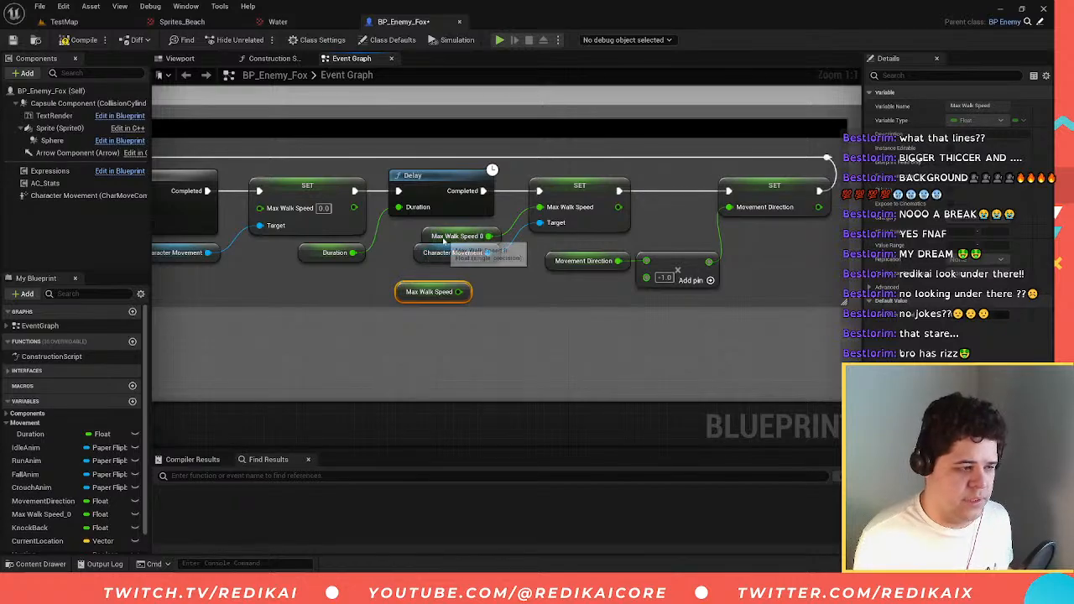
click(443, 240)
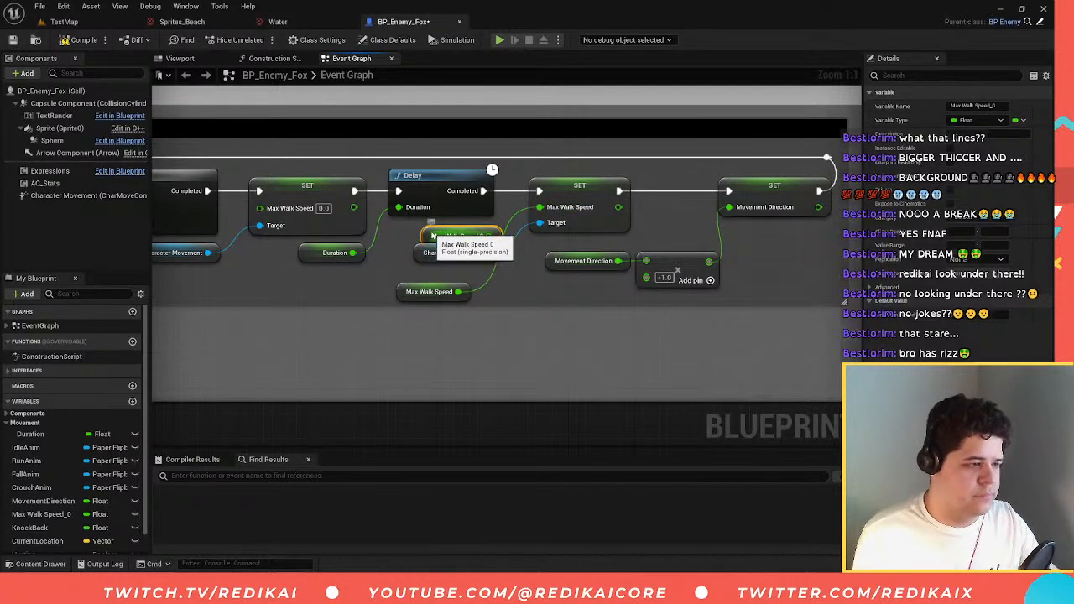
key(Delete)
drag(411, 290, 430, 238)
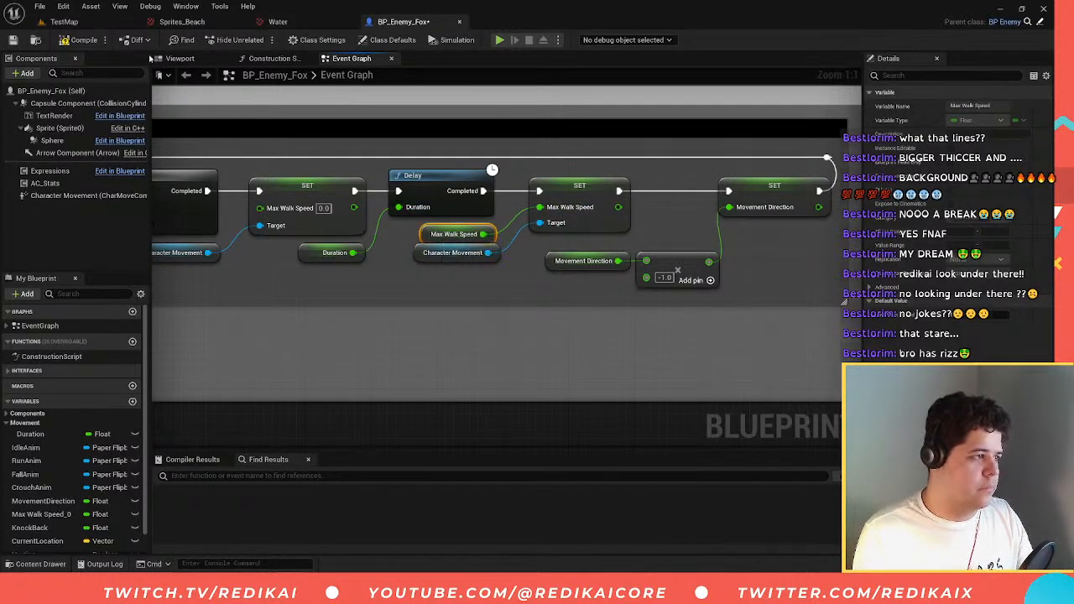
click(12, 40)
- Add a Max Walk Speed getter near Event BeginPlay and connect it to the SET node's Max Walk Speed input
scroll(684, 252, down, 7)
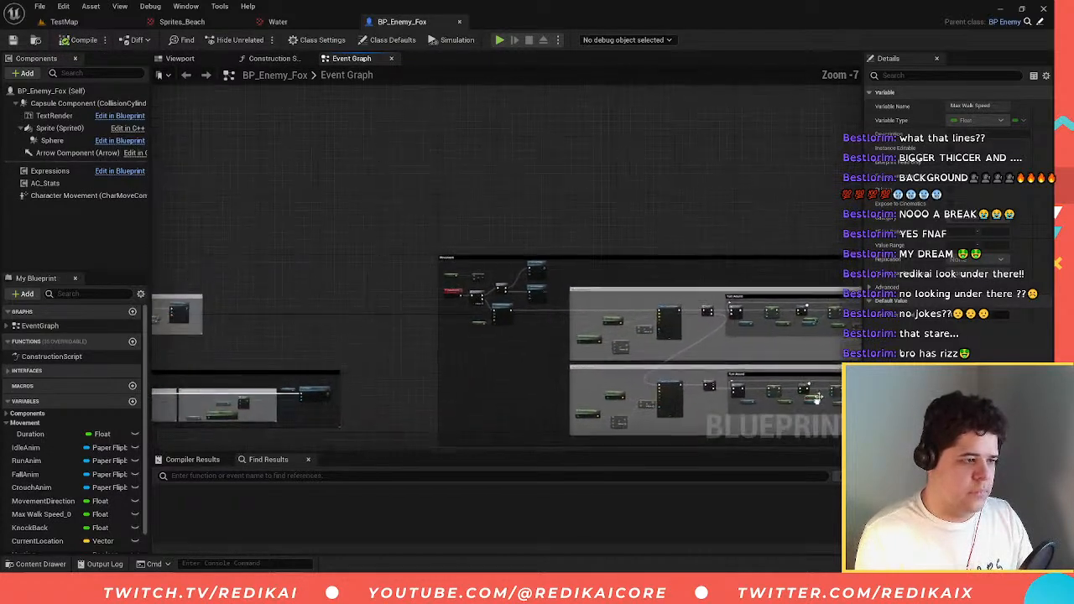
scroll(447, 248, up, 7)
right_drag(269, 265, 451, 302)
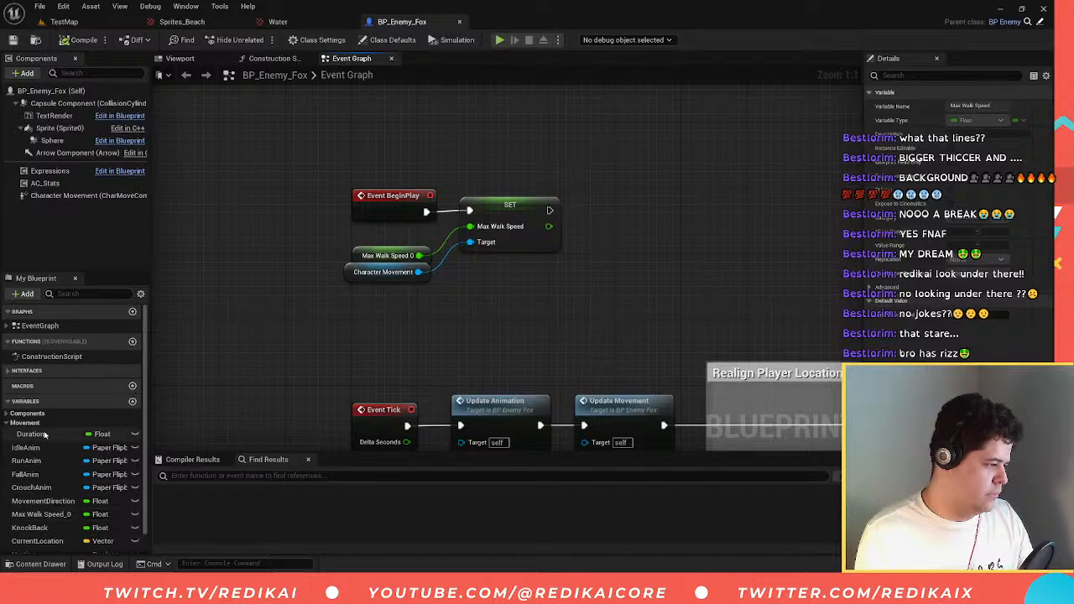
right_click(261, 262)
text(max walk)
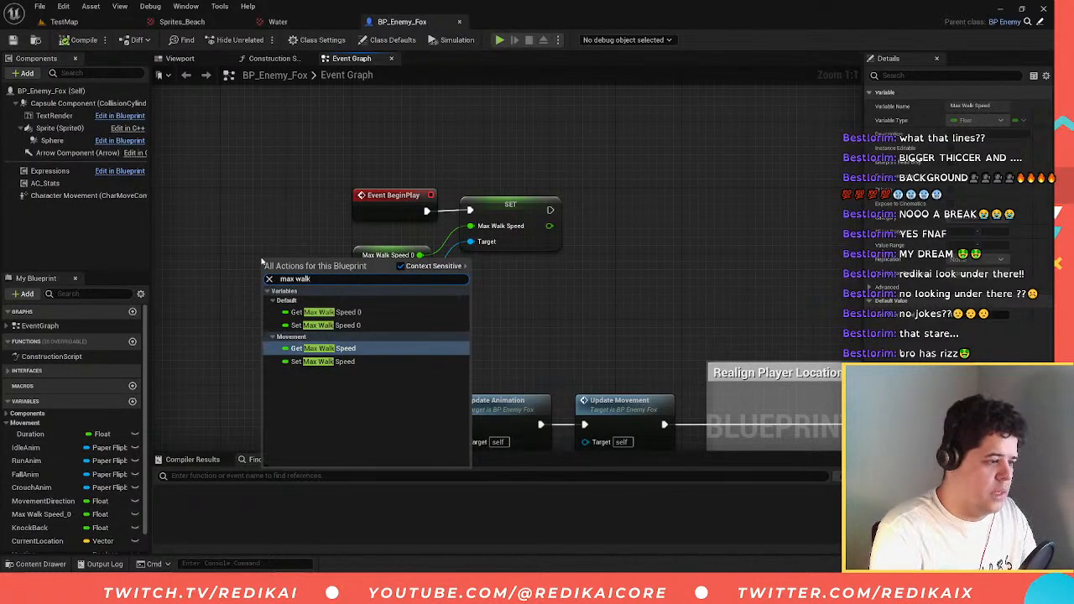
key(Return)
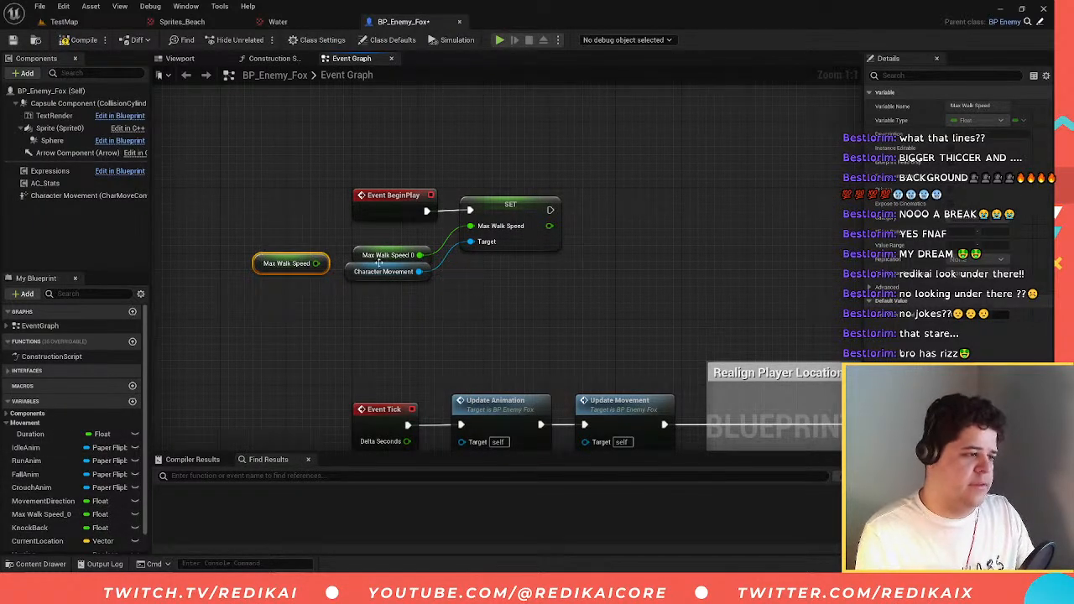
drag(316, 264, 471, 227)
- Swap the disconnected Max Walk Speed 0 node at Event BeginPlay for the new getter, and compile the blueprint
click(359, 252)
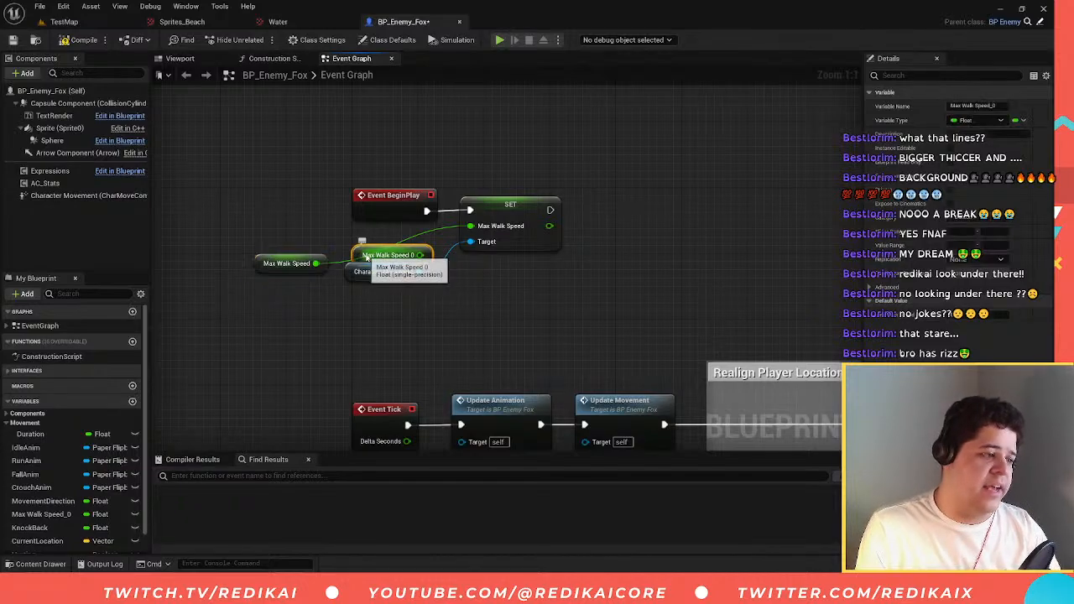
key(Delete)
drag(298, 263, 396, 255)
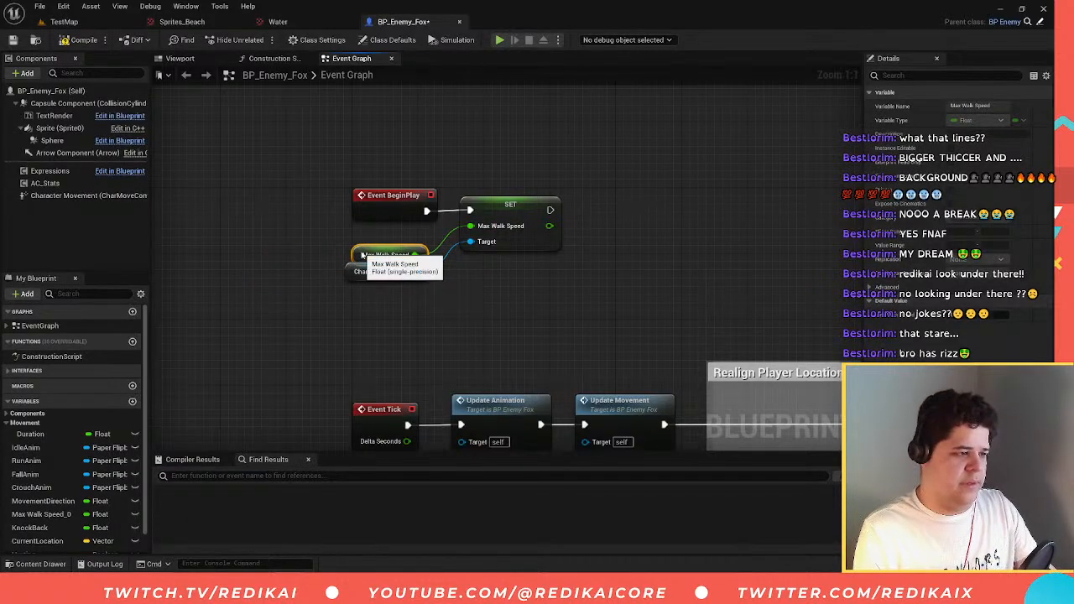
click(80, 40)
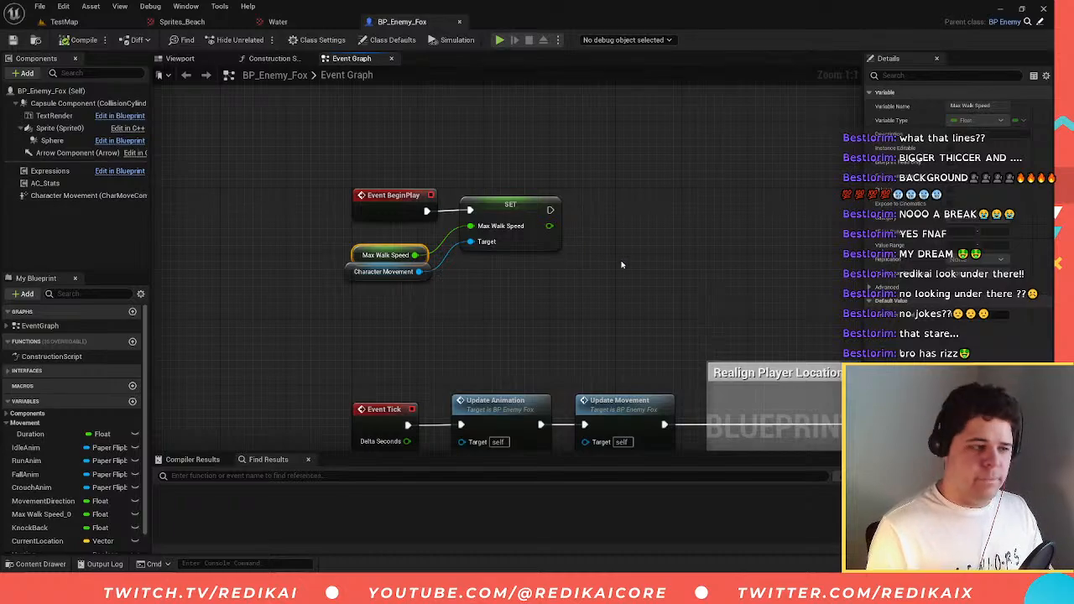
- Try to delete the Max Walk Speed_0 variable from the blueprint, declining the confirmation
scroll(621, 265, down, 5)
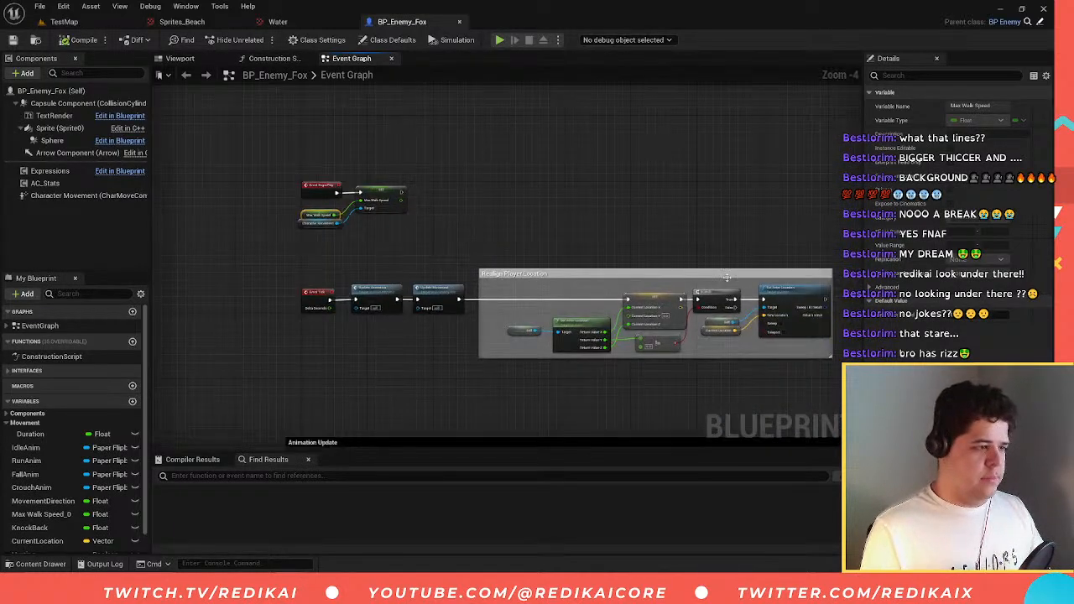
right_drag(727, 277, 320, 240)
scroll(495, 273, down, 4)
right_drag(500, 269, 498, 222)
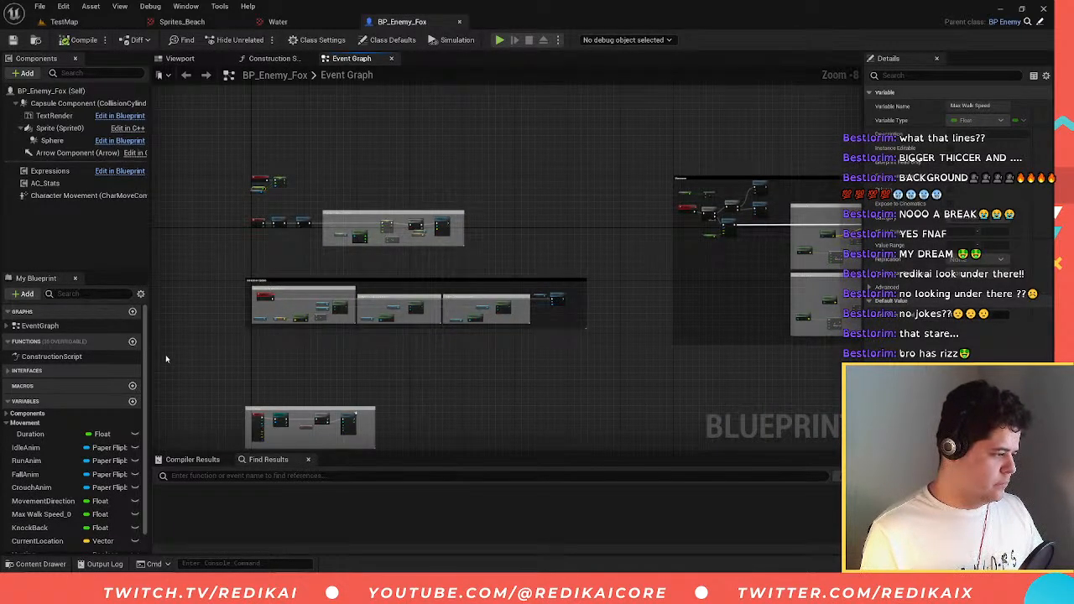
right_drag(210, 270, 281, 277)
click(50, 515)
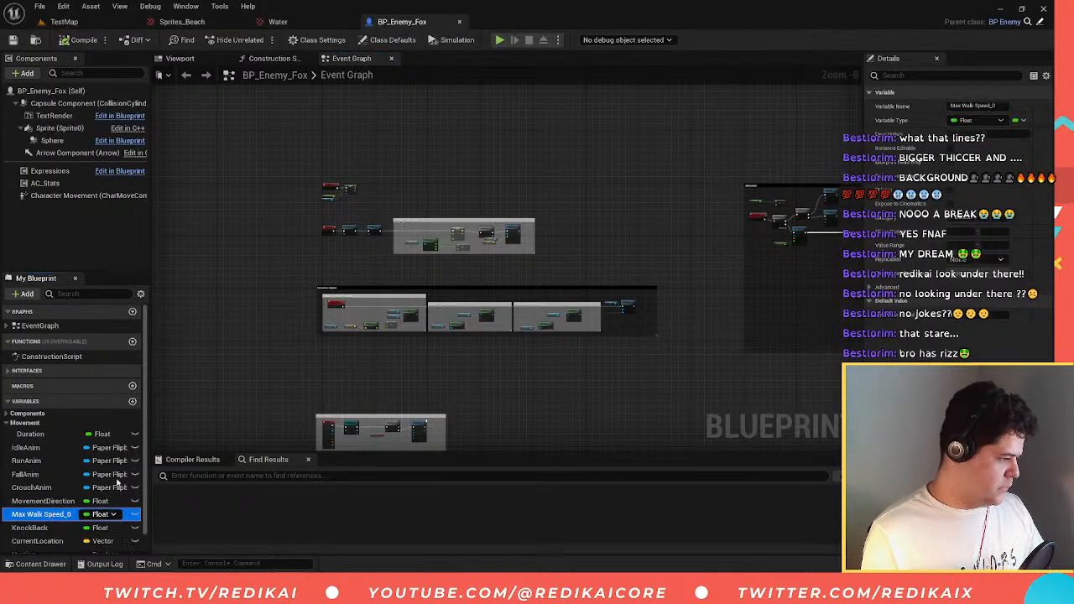
key(Delete)
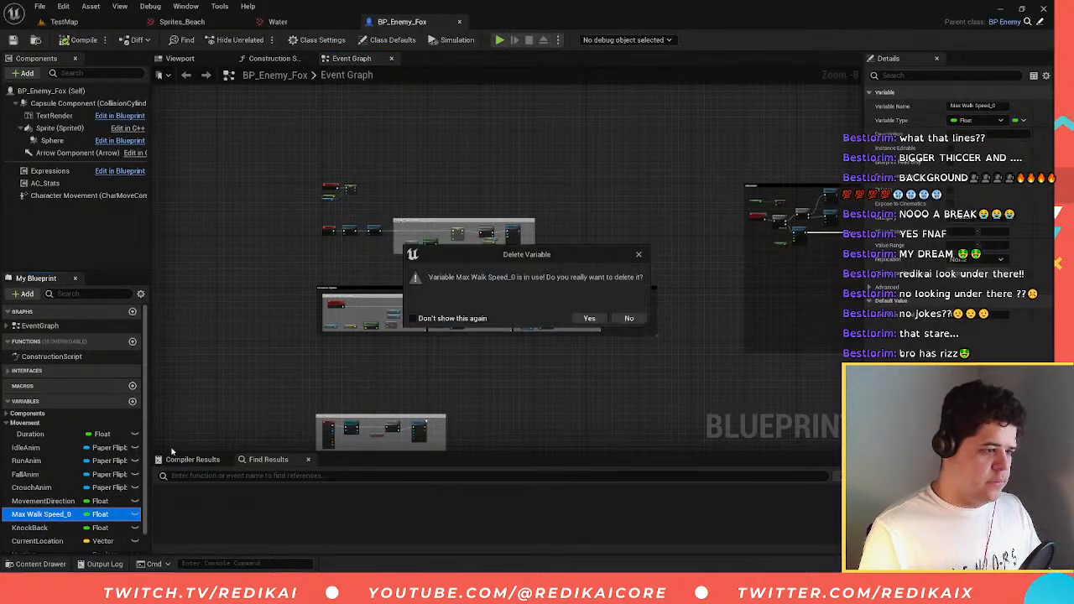
click(627, 320)
- Look through the animation, overlap and movement sections of the event graph for remaining uses of Max Walk Speed_0
scroll(546, 245, up, 6)
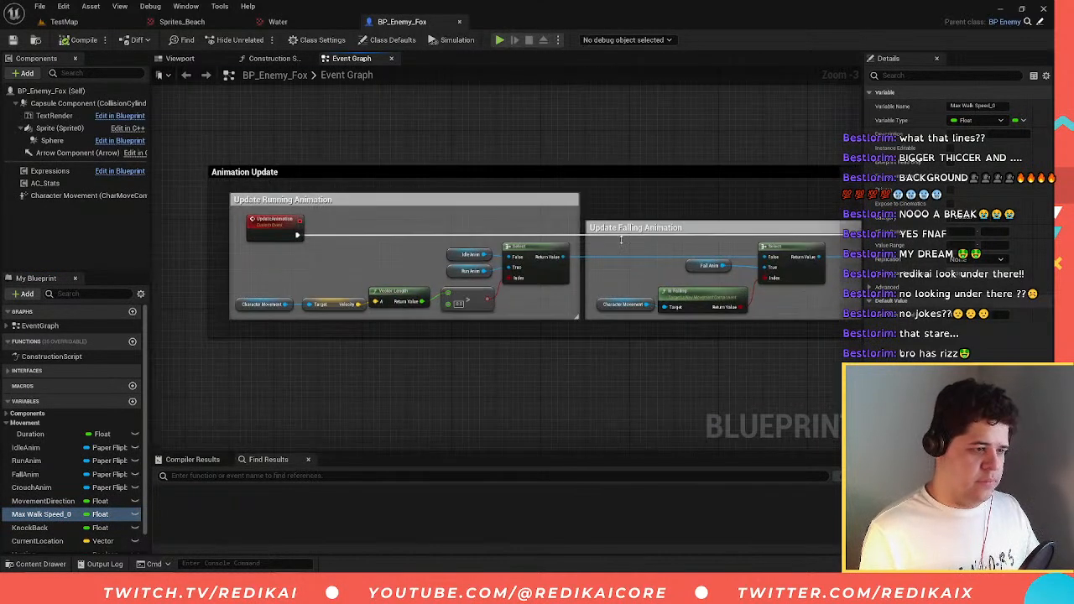
right_drag(621, 239, 265, 166)
scroll(403, 198, down, 9)
scroll(311, 241, up, 7)
scroll(311, 241, up, 3)
scroll(529, 224, down, 10)
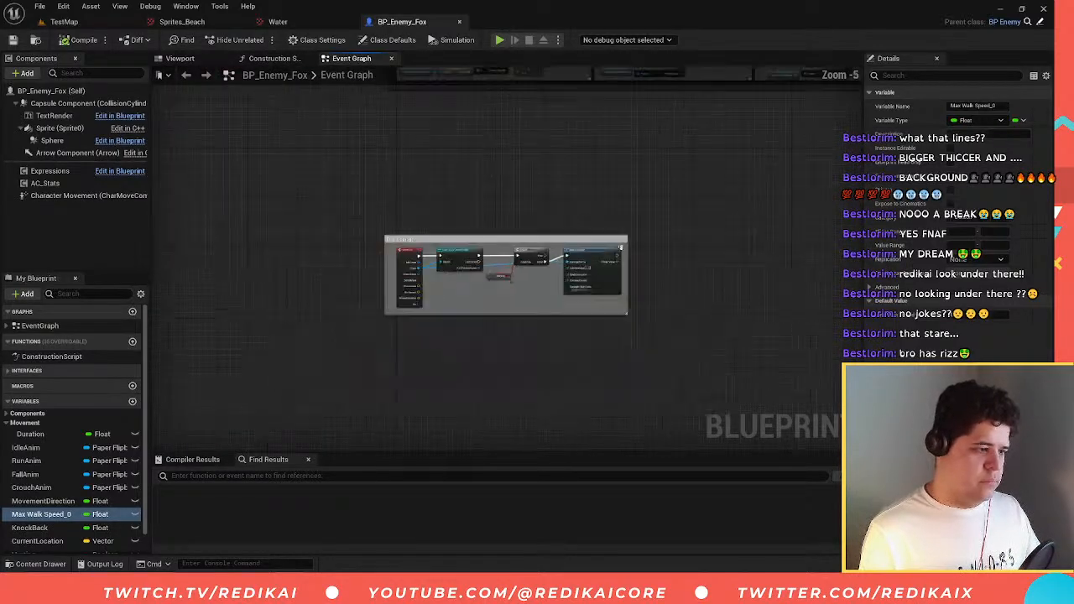
right_drag(529, 224, 377, 266)
scroll(582, 157, up, 7)
scroll(582, 157, up, 5)
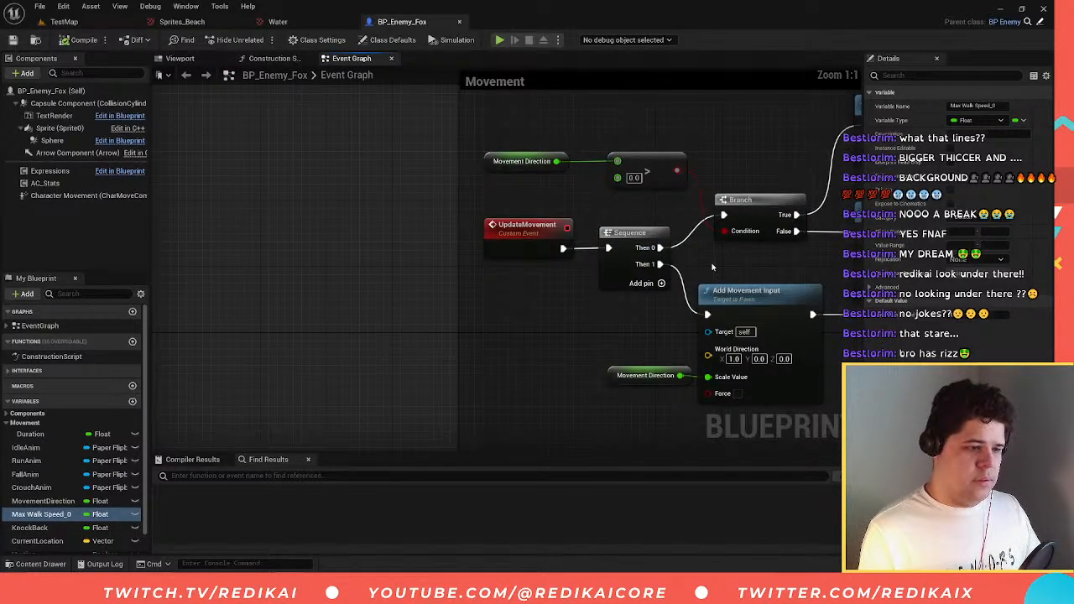
- Add a Max Walk Speed getter to Check for Wall's Turn Around logic and connect it to the SET node after the Delay
mouse_move(713, 267)
right_down()
mouse_move(361, 251)
mouse_move(87, 268)
mouse_move(33, 293)
right_up()
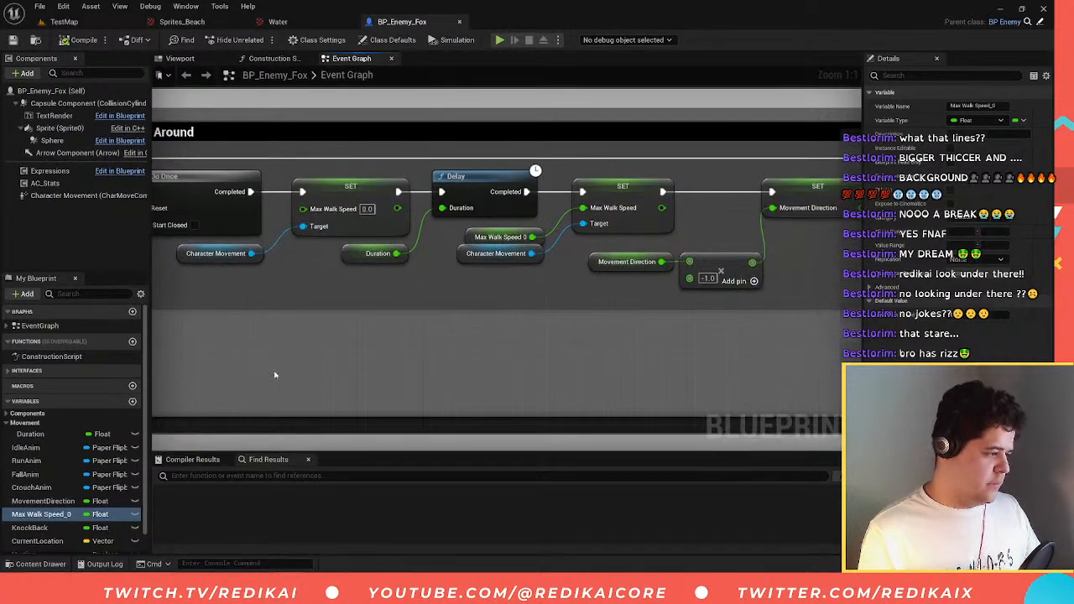
right_click(413, 289)
text(max walk)
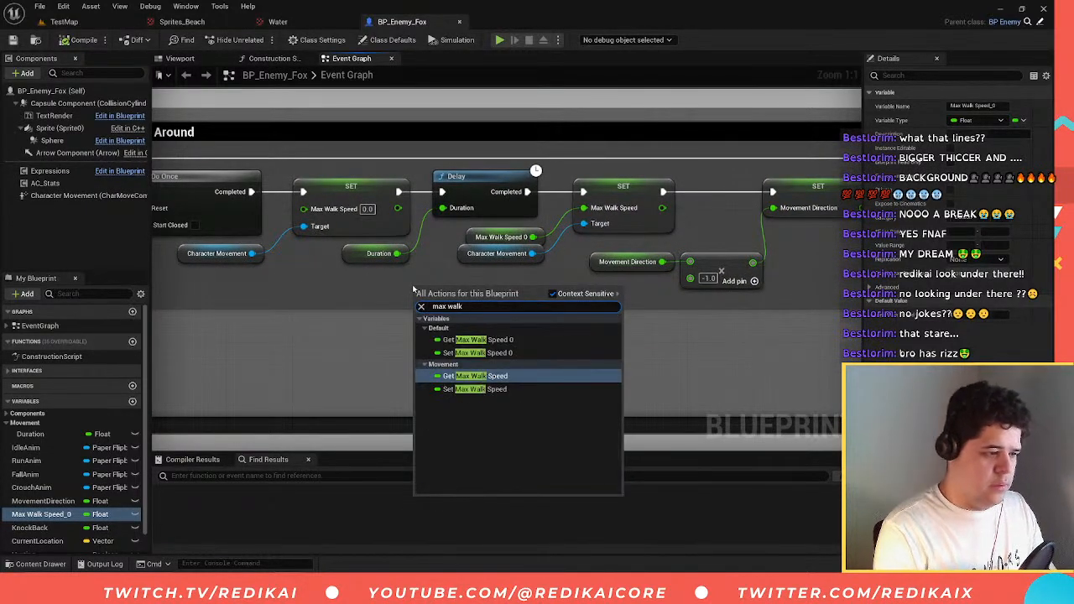
key(Return)
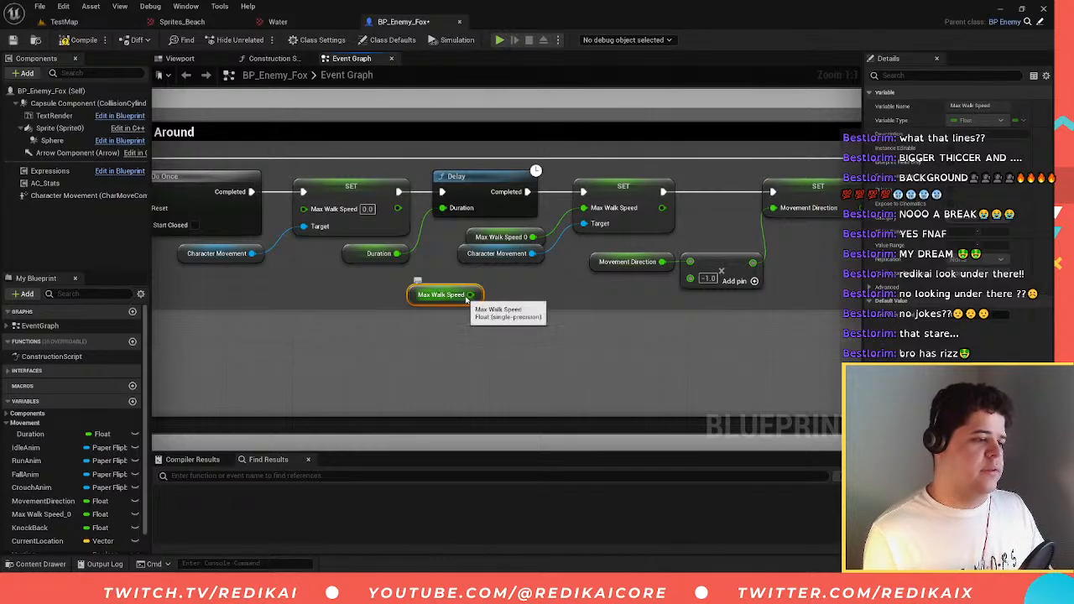
drag(471, 295, 604, 208)
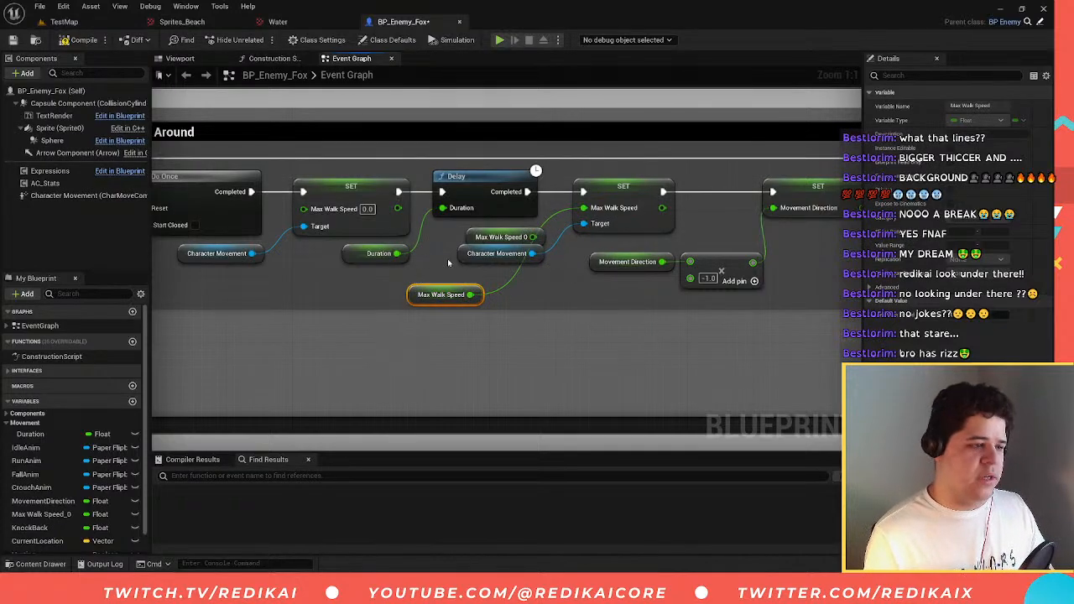
- Replace the leftover Max Walk Speed 0 node in Check for Wall's Turn Around logic with the new getter, and compile the blueprint
click(489, 240)
drag(421, 298, 478, 240)
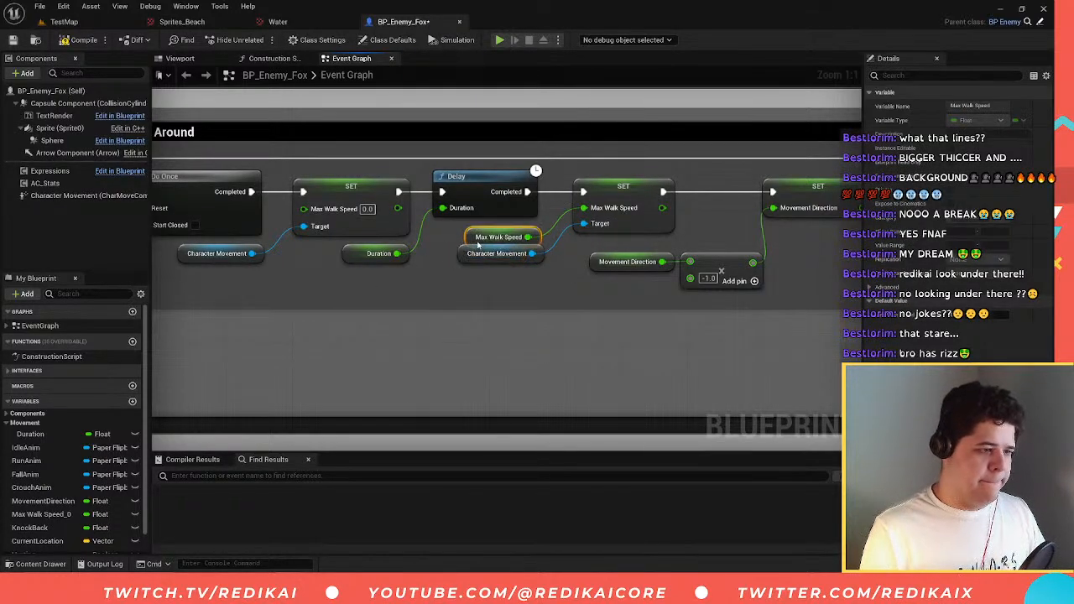
click(75, 40)
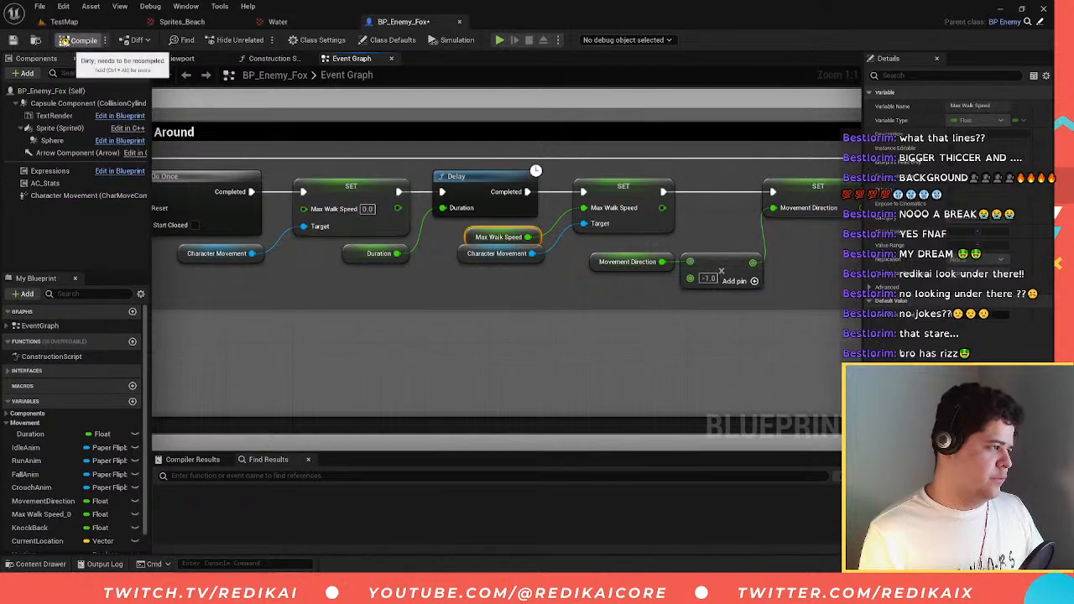
- Search the graph actions for "duration" and close the search without adding a node
right_drag(449, 373, 427, 270)
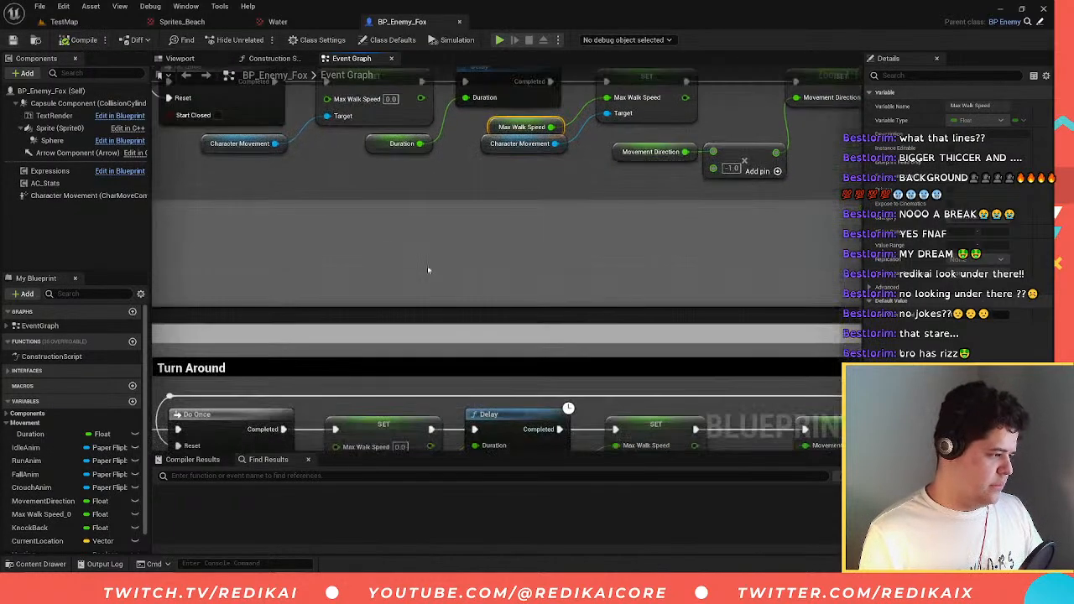
right_click(372, 223)
text(duration)
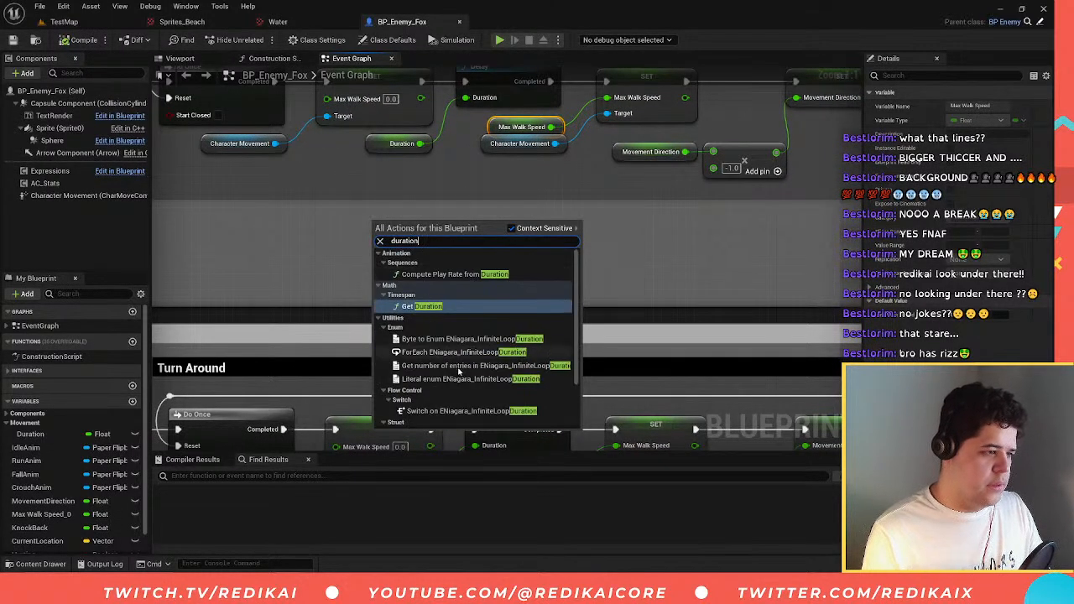
scroll(460, 371, down, 2)
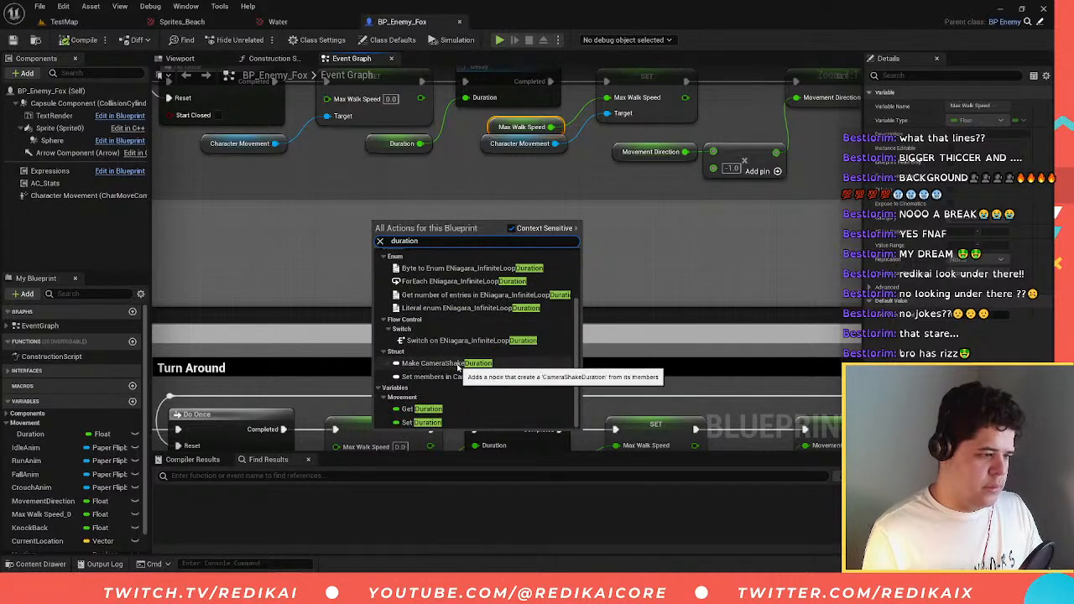
key(Escape)
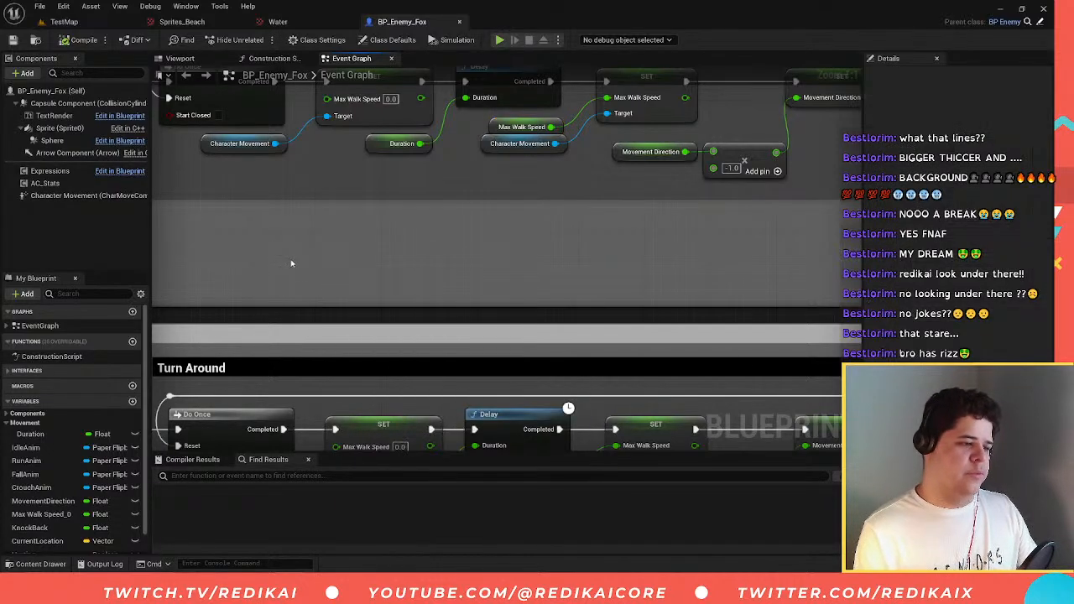
- Examine the traces, branches and Turn Around logic in the Check for Wall and Check For Ground sections of the event graph
scroll(420, 156, down, 5)
scroll(421, 156, up, 5)
scroll(423, 210, down, 3)
right_click(424, 212)
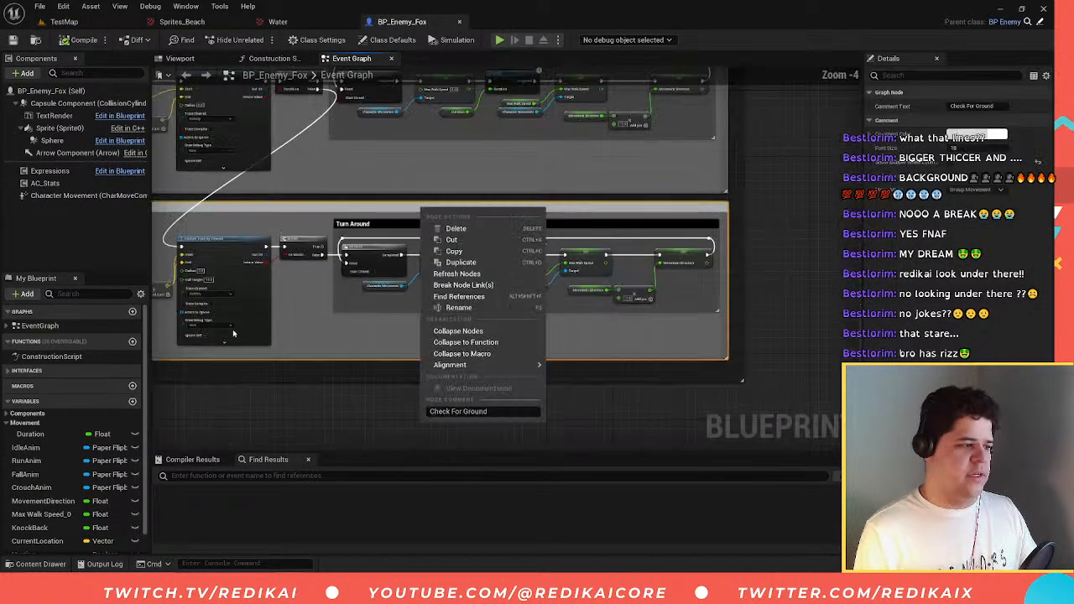
click(301, 424)
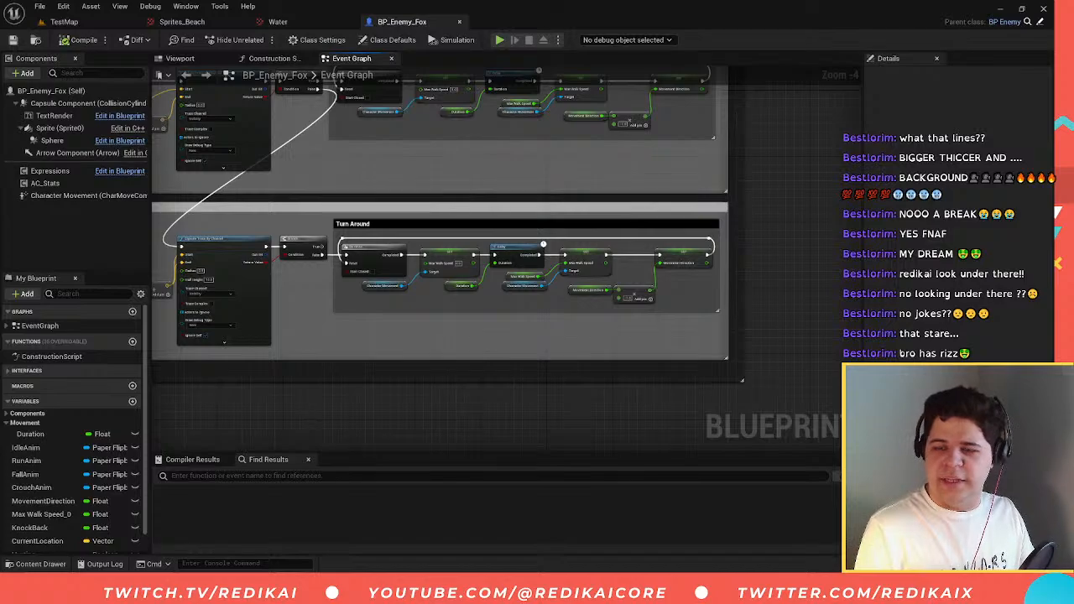
right_drag(316, 416, 427, 407)
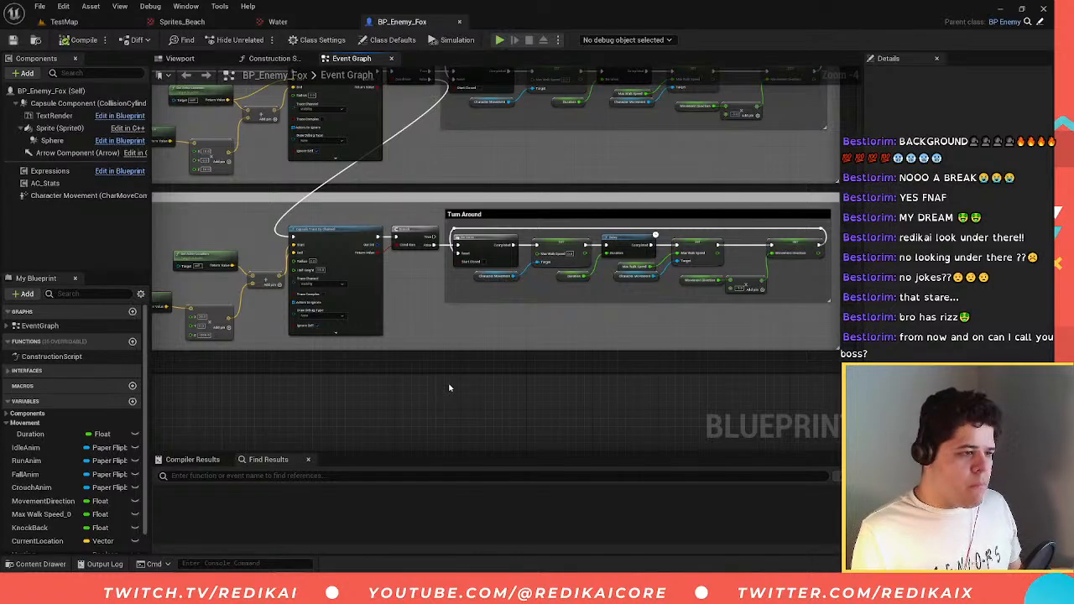
right_drag(504, 322, 554, 238)
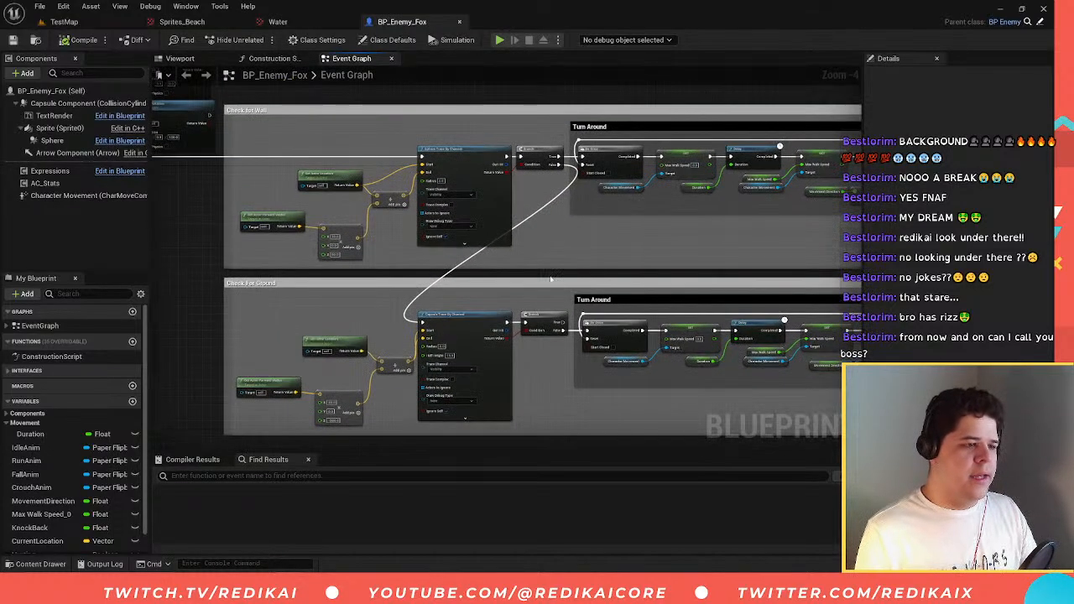
scroll(634, 222, up, 5)
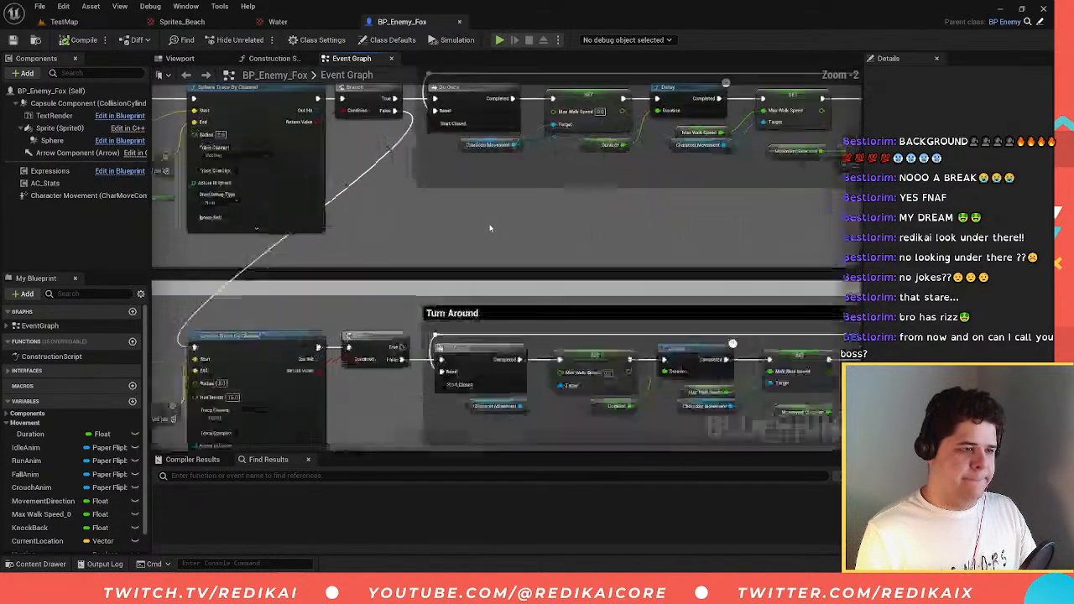
right_drag(629, 223, 496, 291)
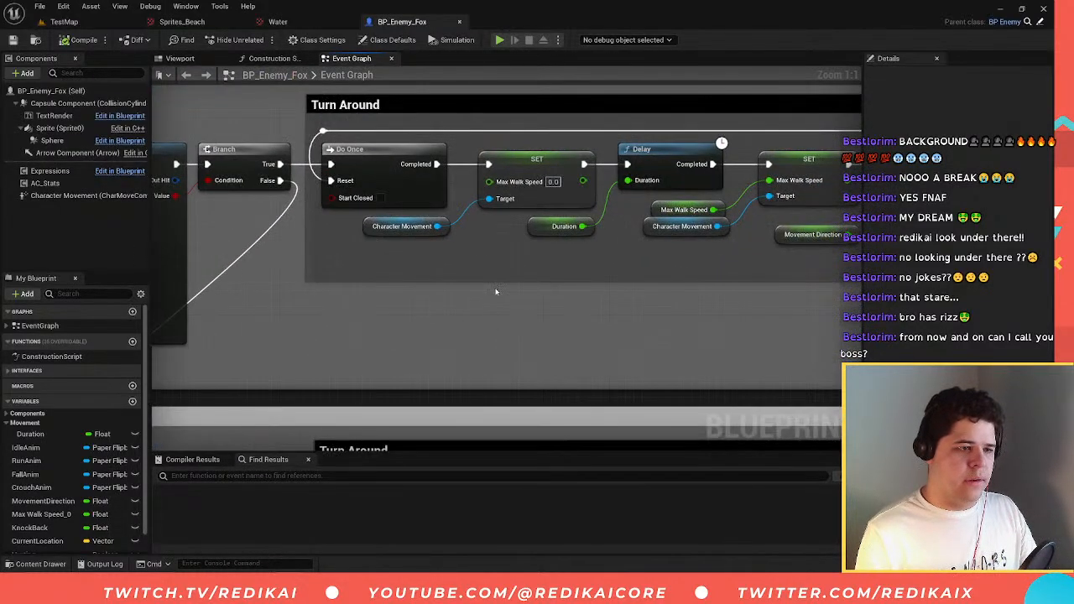
click(537, 228)
scroll(616, 228, down, 5)
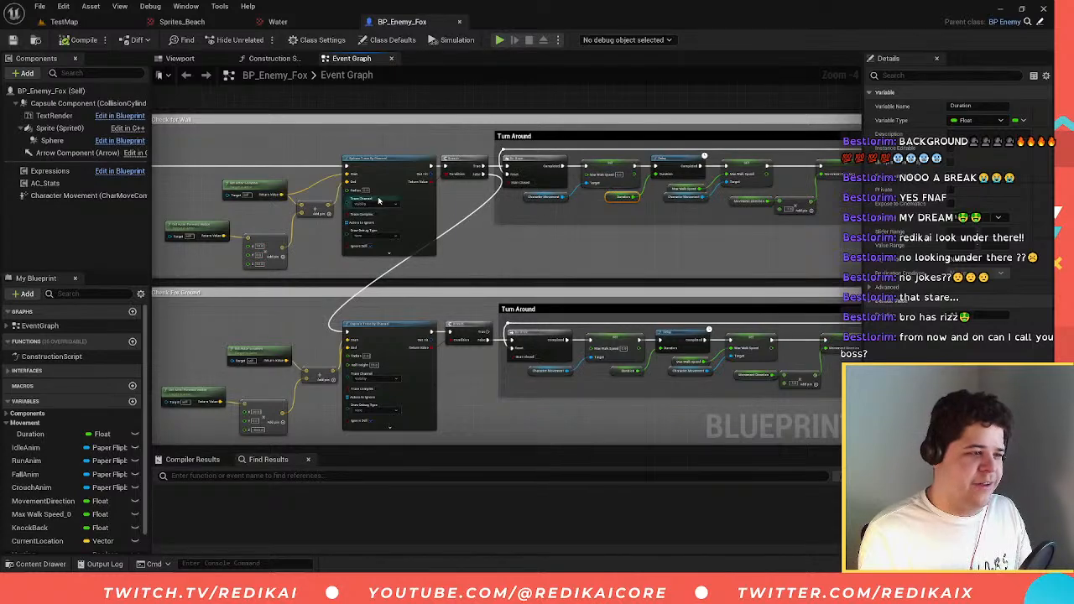
scroll(380, 200, up, 3)
scroll(382, 200, down, 6)
right_drag(383, 201, 510, 173)
scroll(510, 172, up, 5)
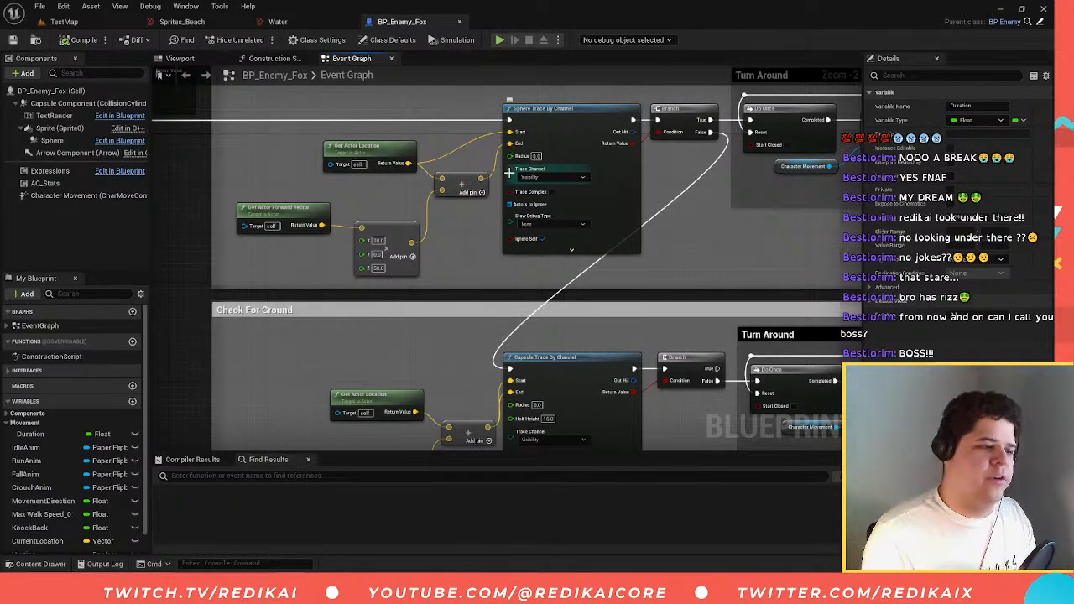
scroll(693, 132, down, 2)
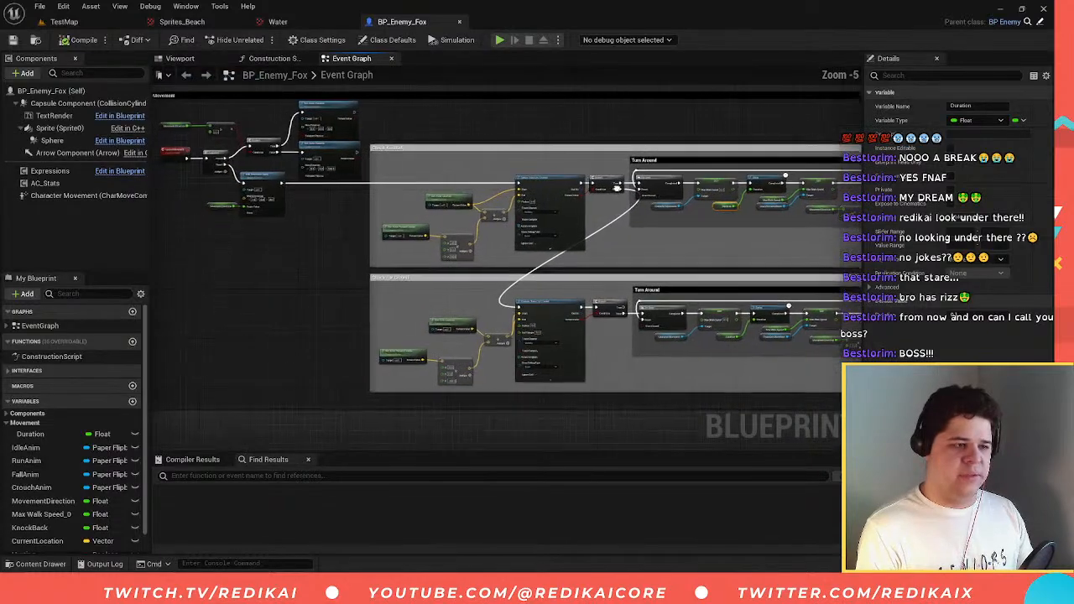
scroll(638, 125, up, 3)
right_drag(629, 124, 611, 137)
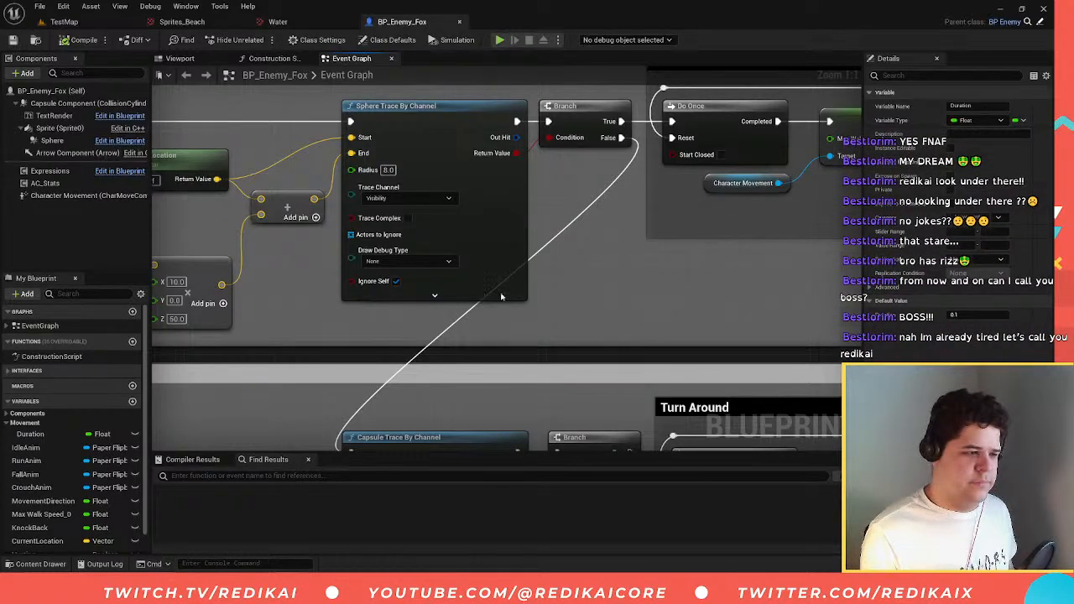
- Add a Branch node to the event graph in the empty area below the Check for Wall section's Branch
right_drag(561, 294, 651, 214)
right_click(650, 214)
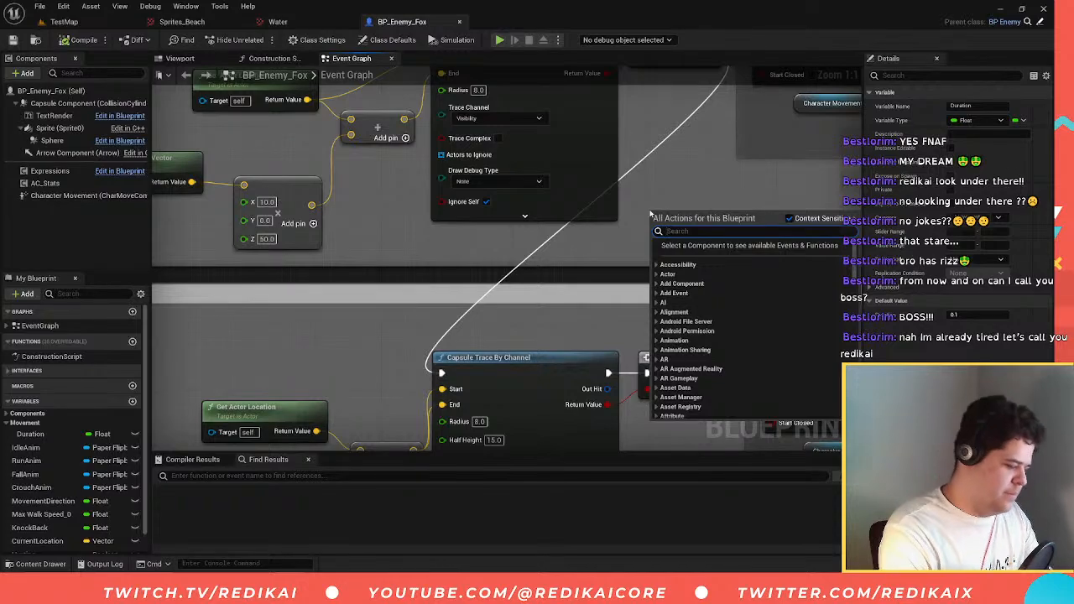
text(lor)
key(BackSpace)
key(BackSpace)
key(BackSpace)
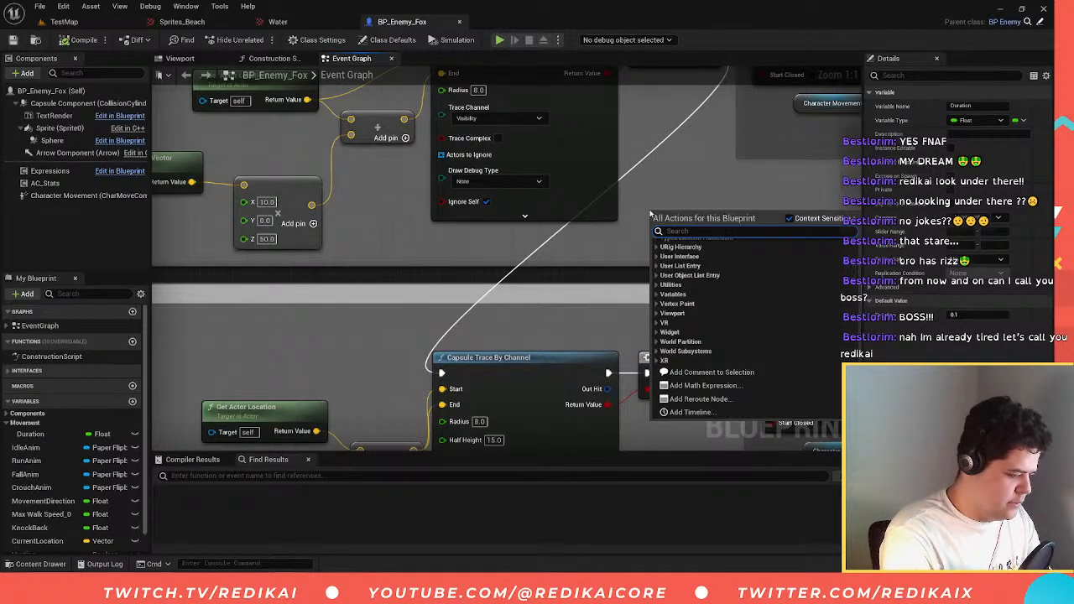
text(branch)
key(Return)
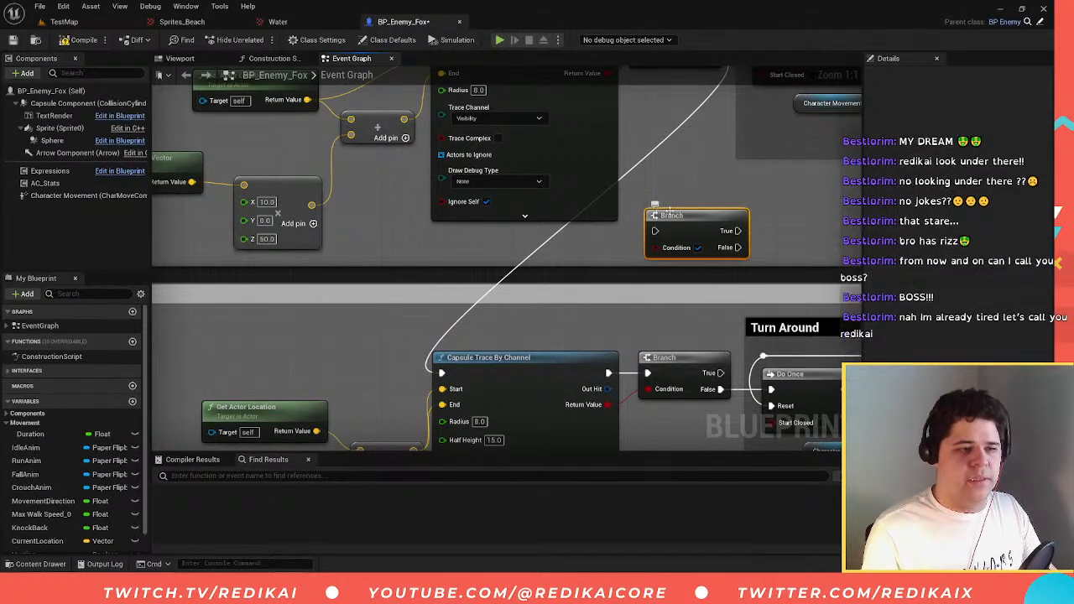
- Move the new Branch node out to the empty graph area before the Check For Ground section
right_drag(651, 215, 671, 190)
drag(672, 190, 389, 256)
right_drag(412, 259, 681, 232)
drag(689, 232, 342, 273)
right_drag(342, 273, 526, 240)
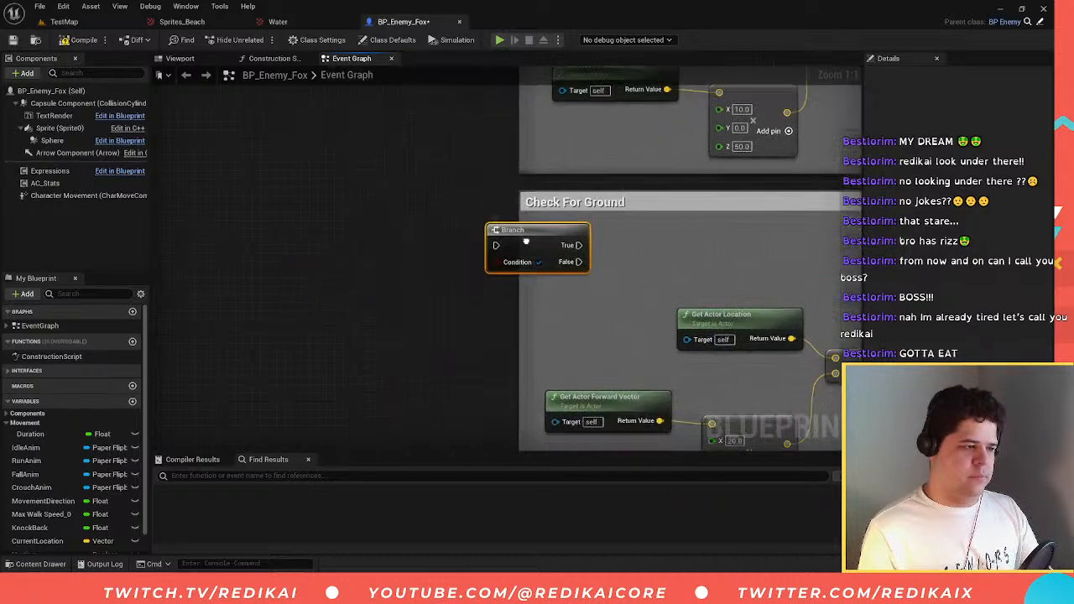
drag(525, 240, 481, 228)
right_drag(481, 227, 636, 213)
drag(636, 213, 436, 161)
right_drag(462, 185, 621, 225)
right_drag(588, 269, 572, 278)
drag(574, 208, 599, 178)
- Search the graph actions for a random node and add a Random Bool node near the unconnected Branch
right_click(354, 280)
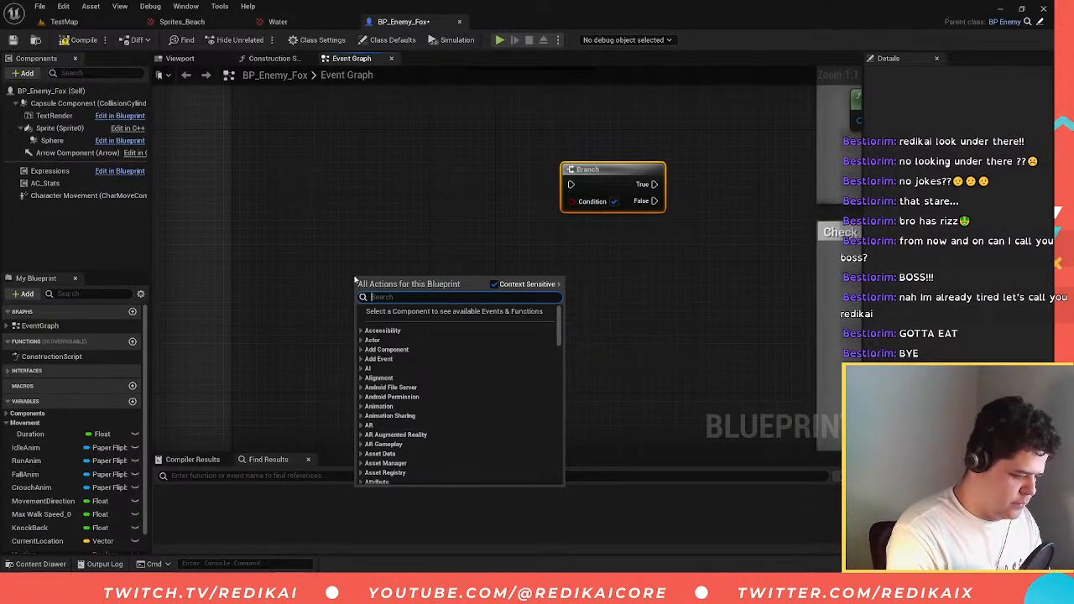
text(random)
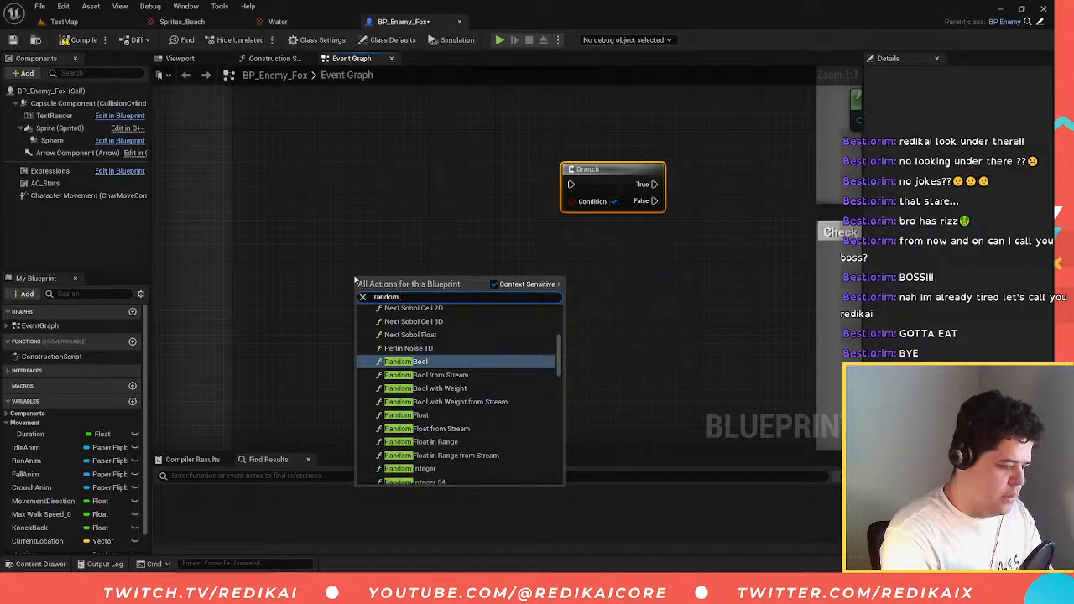
text( number)
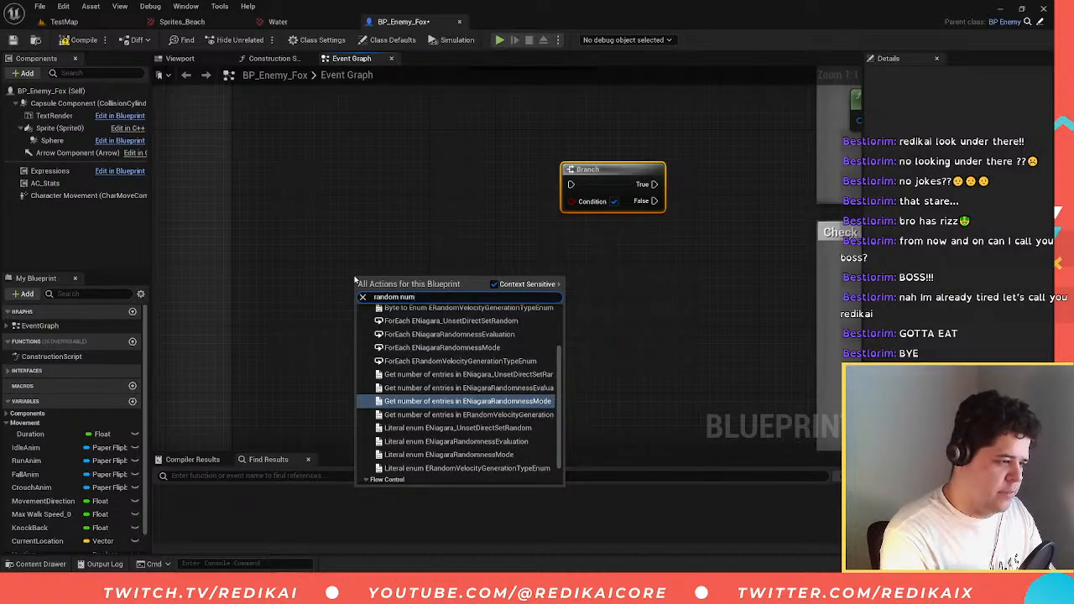
key(BackSpace)
key(BackSpace)
key(BackSpace)
key(BackSpace)
key(BackSpace)
key(BackSpace)
key(BackSpace)
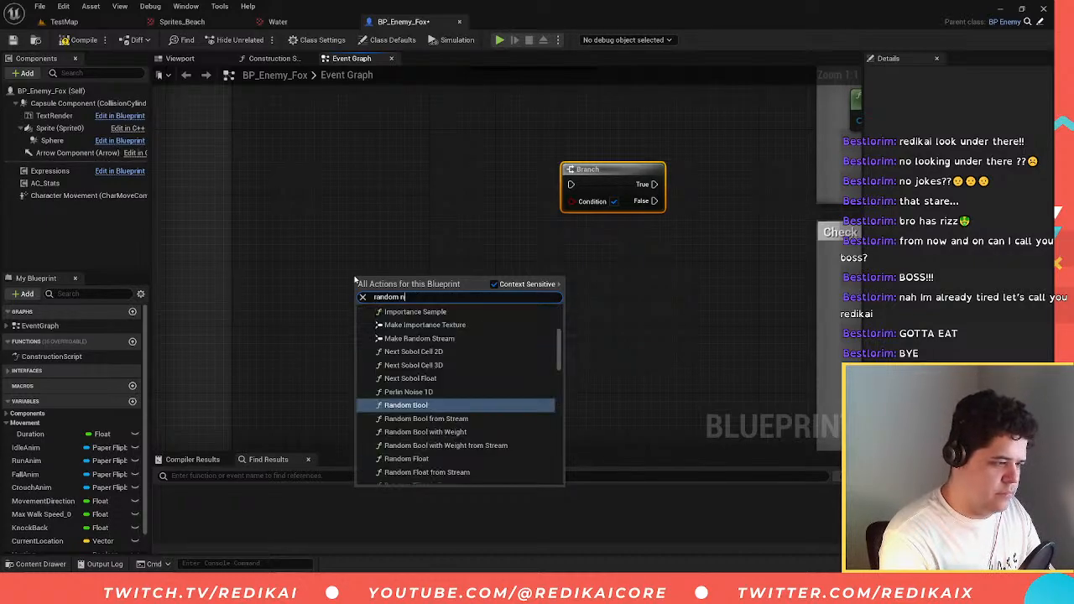
text(bool)
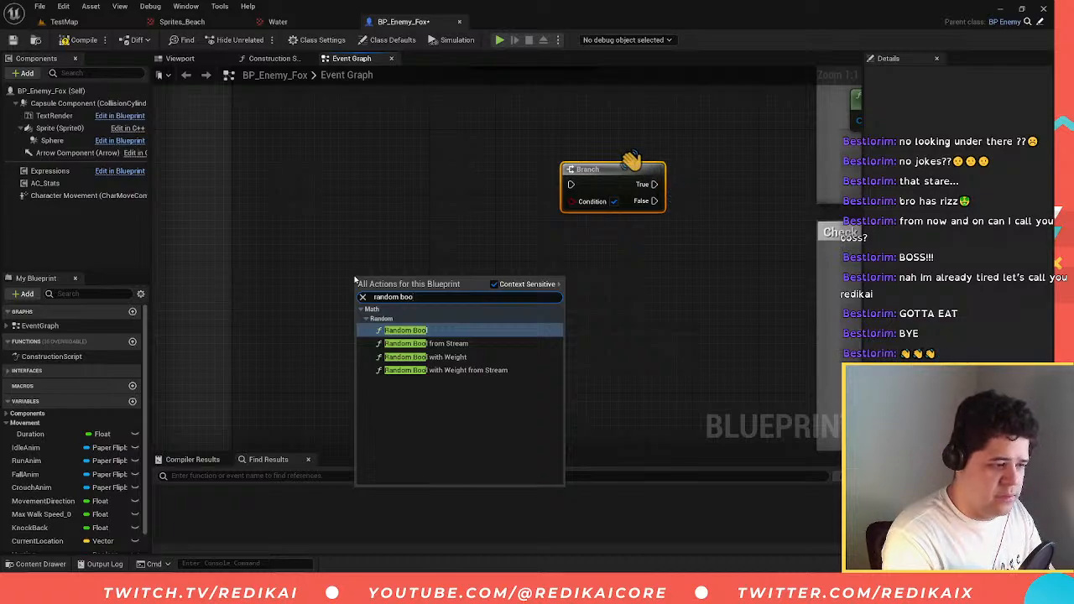
key(Return)
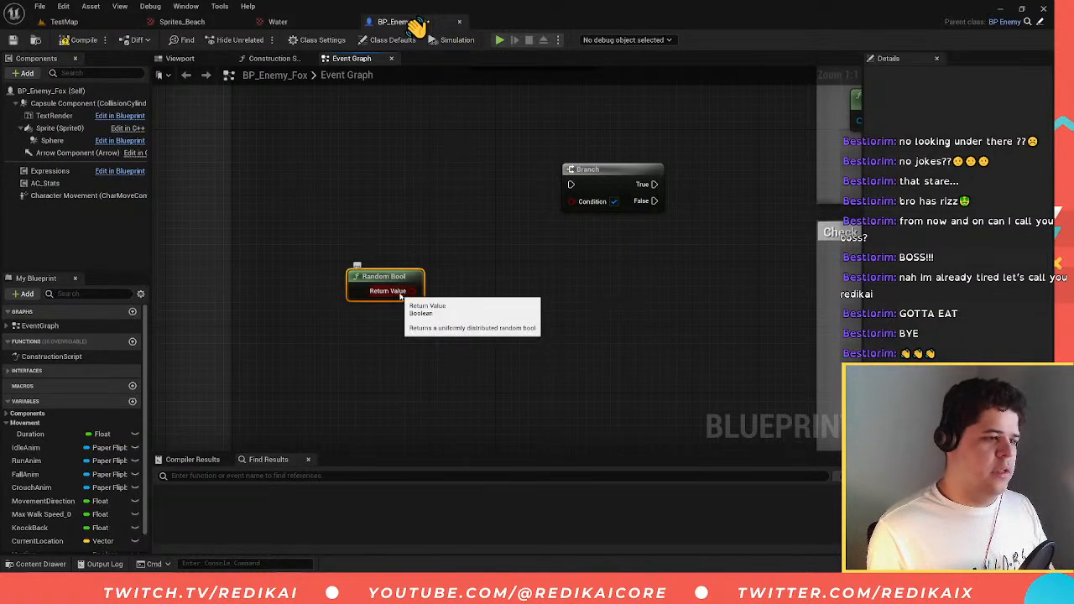
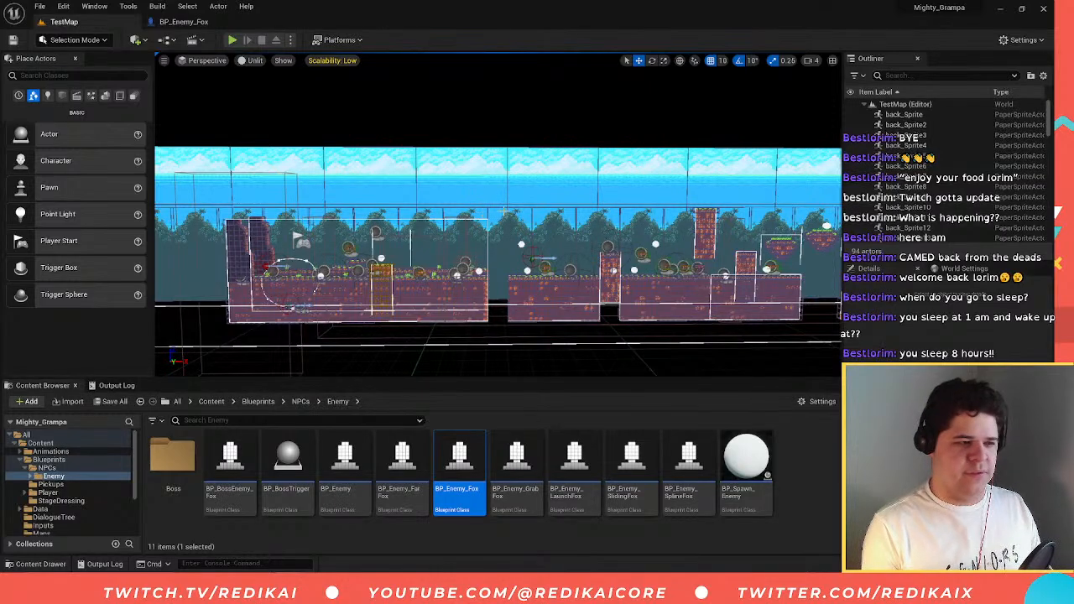
- Playtest TestMap by moving and jumping the character around the starting platforms near the fox enemies, and end the play session
right_drag(465, 212, 491, 223)
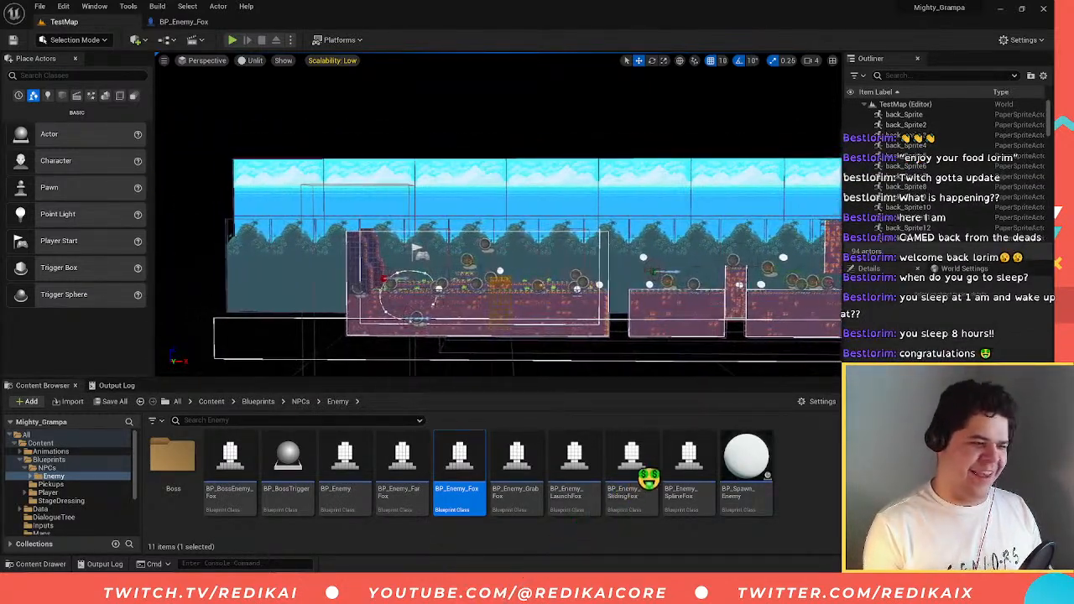
click(232, 41)
click(411, 141)
key(d)
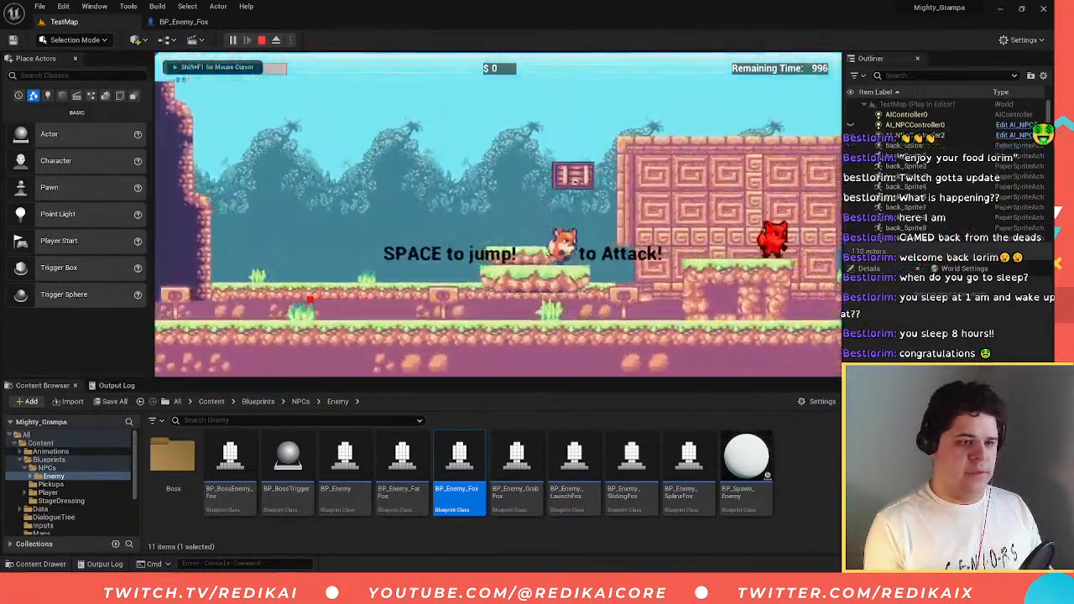
key(space)
key(a)
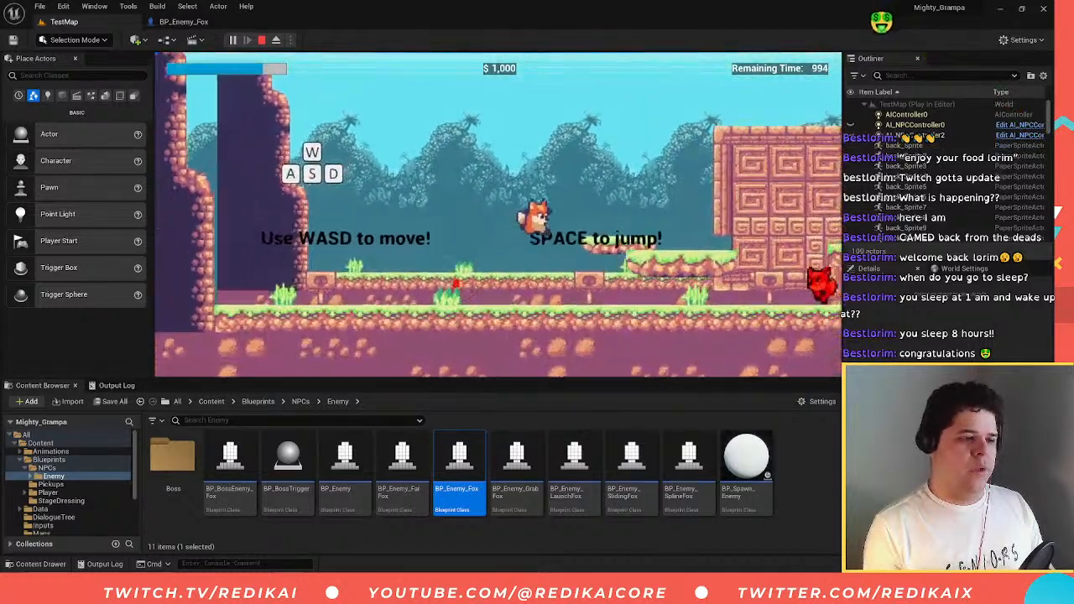
key(d)
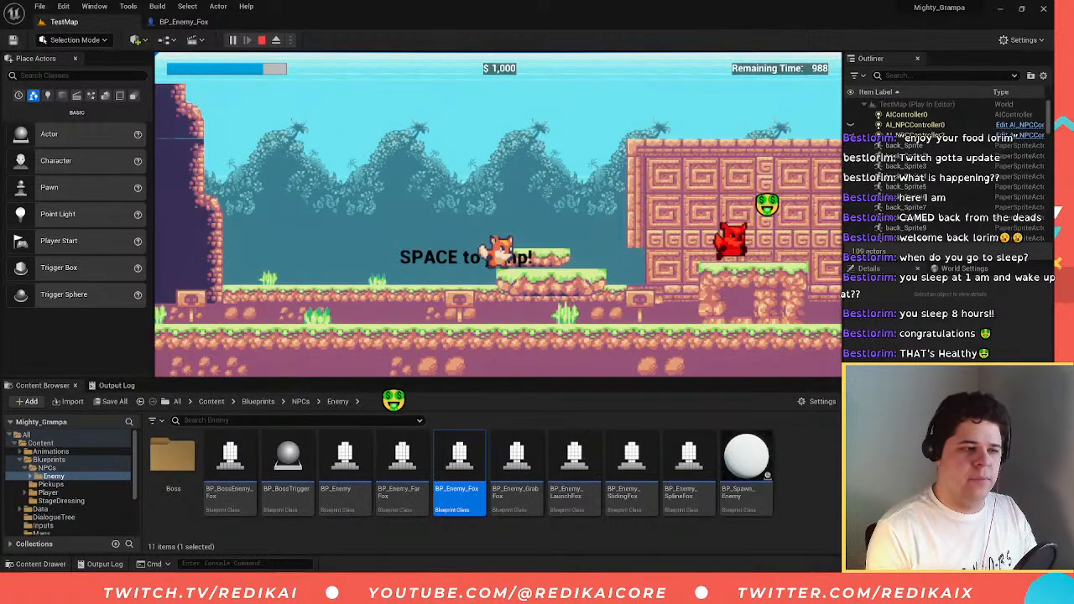
key(d)
key(a)
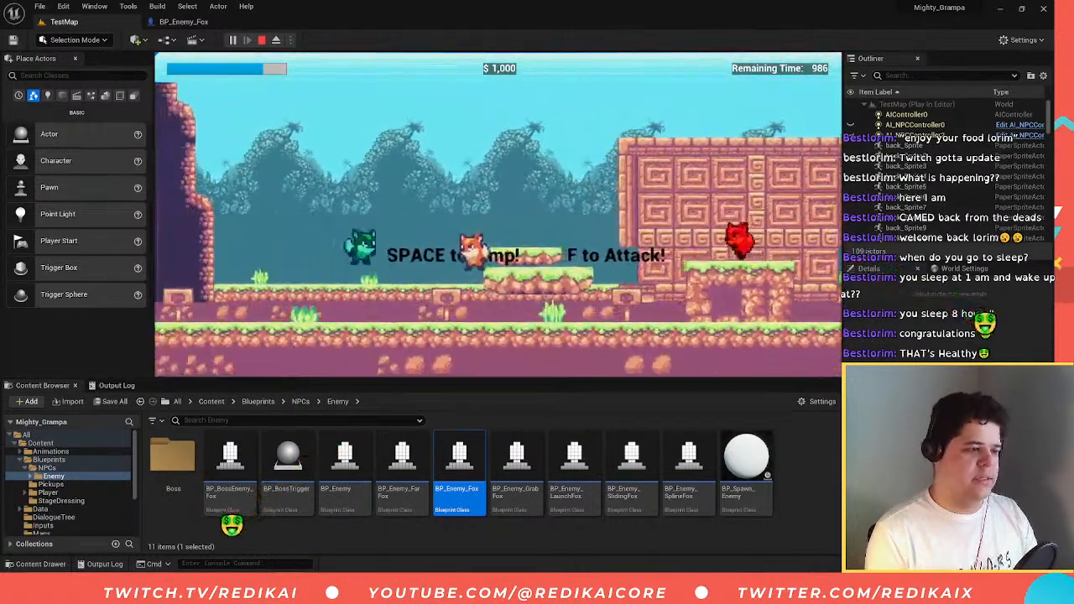
key(d)
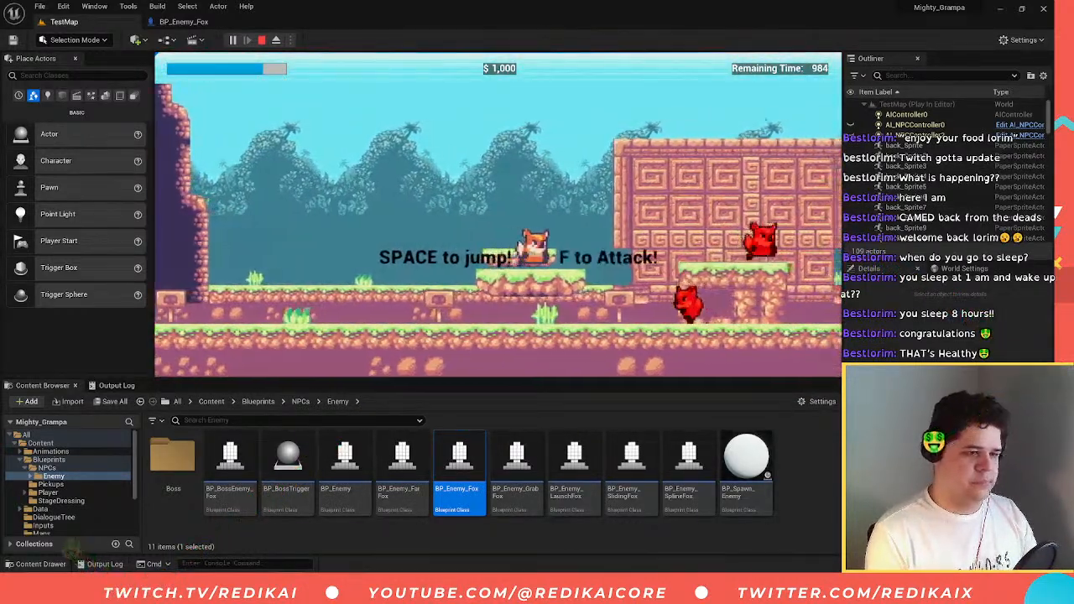
key(Escape)
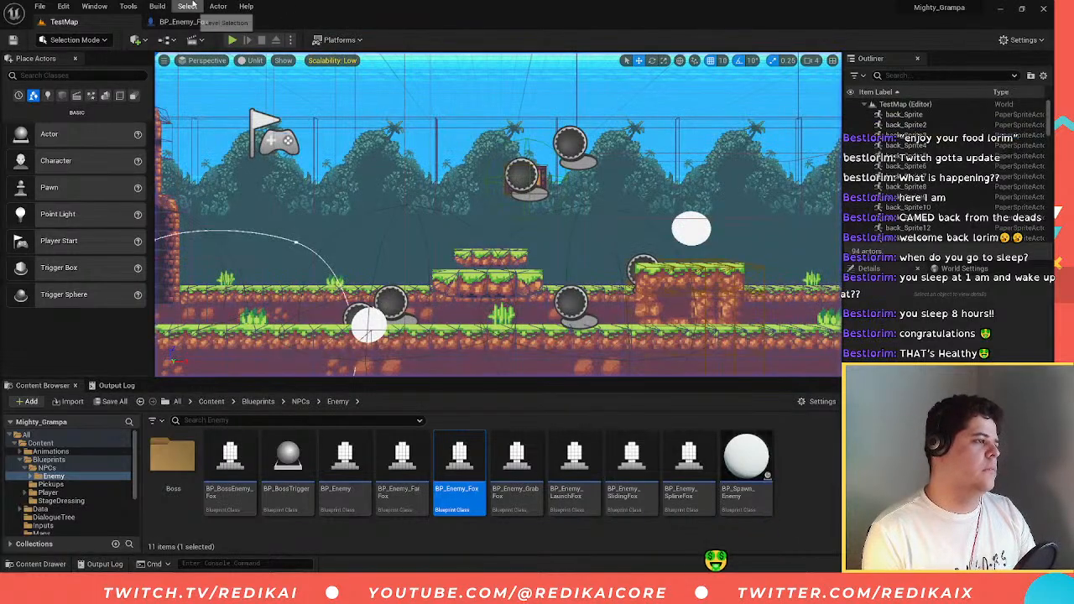
- Select the red fox enemy beside the wall at the start of TestMap and open its BP_Enemy_SlidingFox blueprint
click(196, 24)
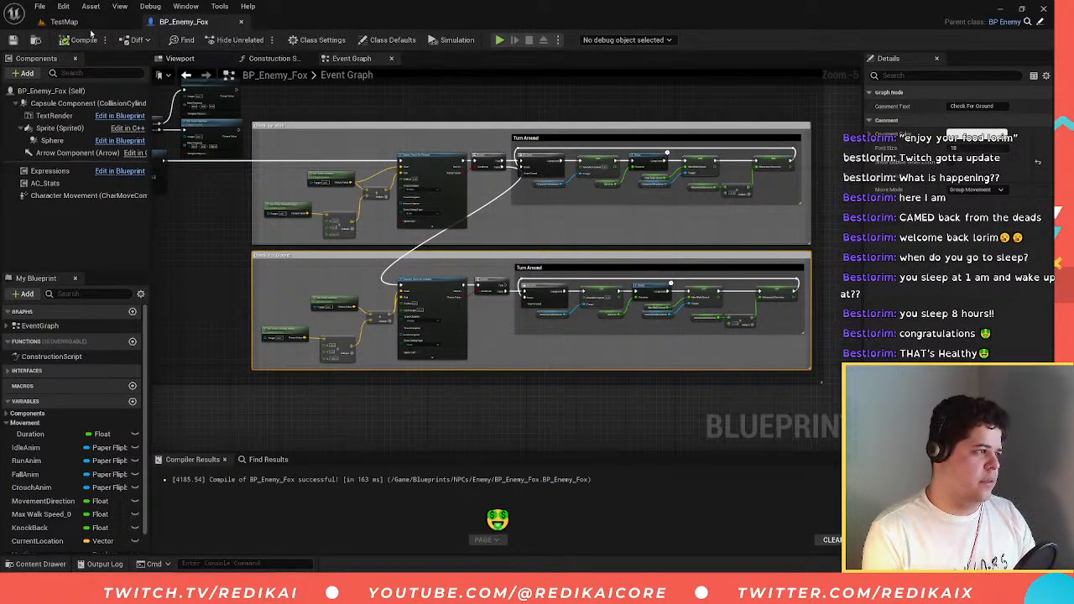
click(64, 22)
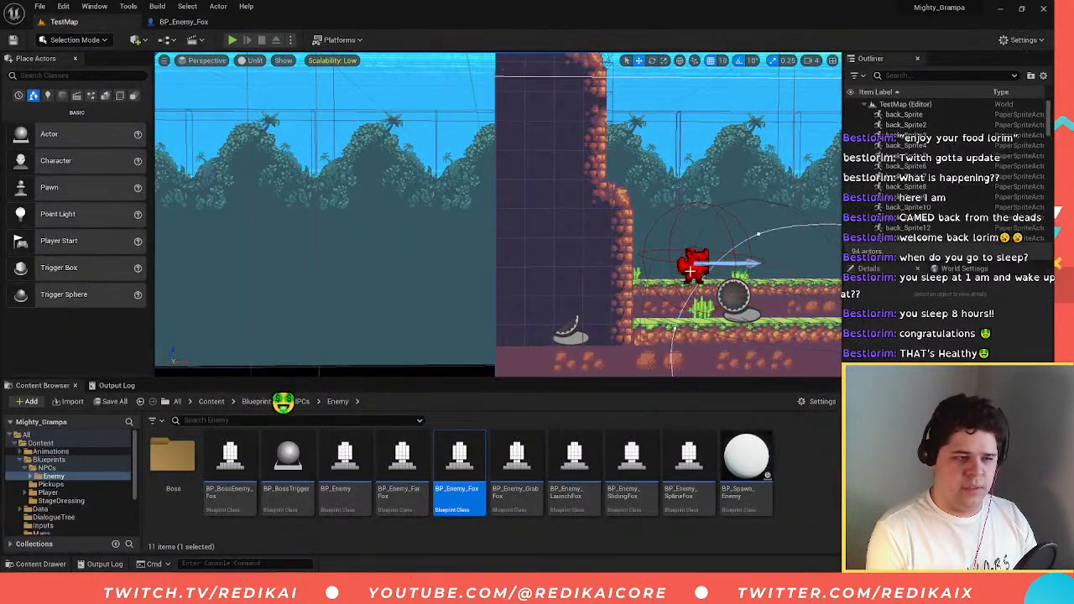
click(694, 265)
key(d)
right_drag(694, 265, 675, 277)
key(s)
key(w)
key(s)
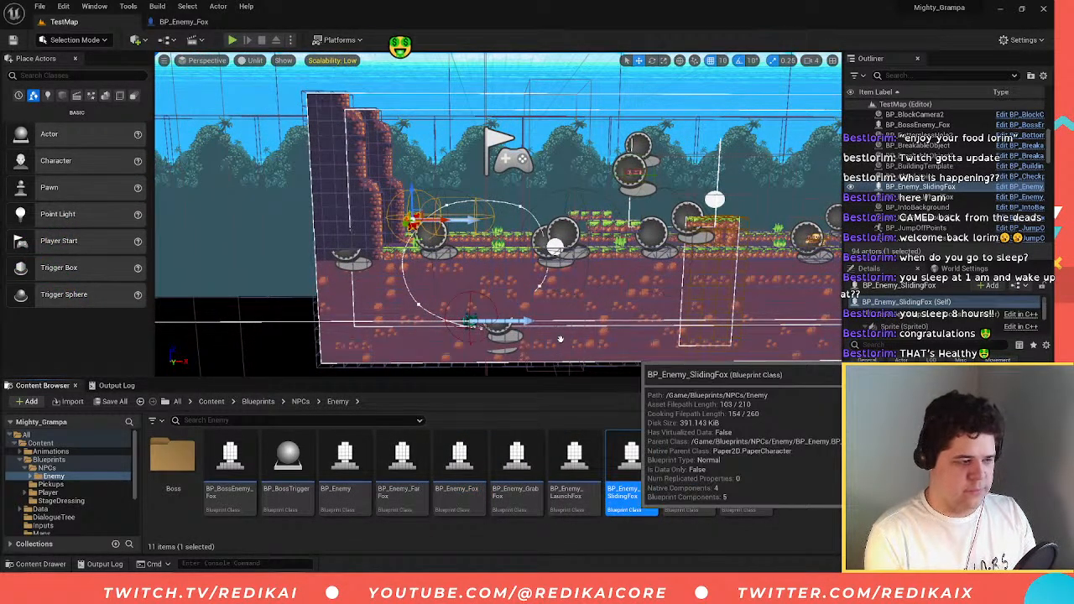
double_click(631, 470)
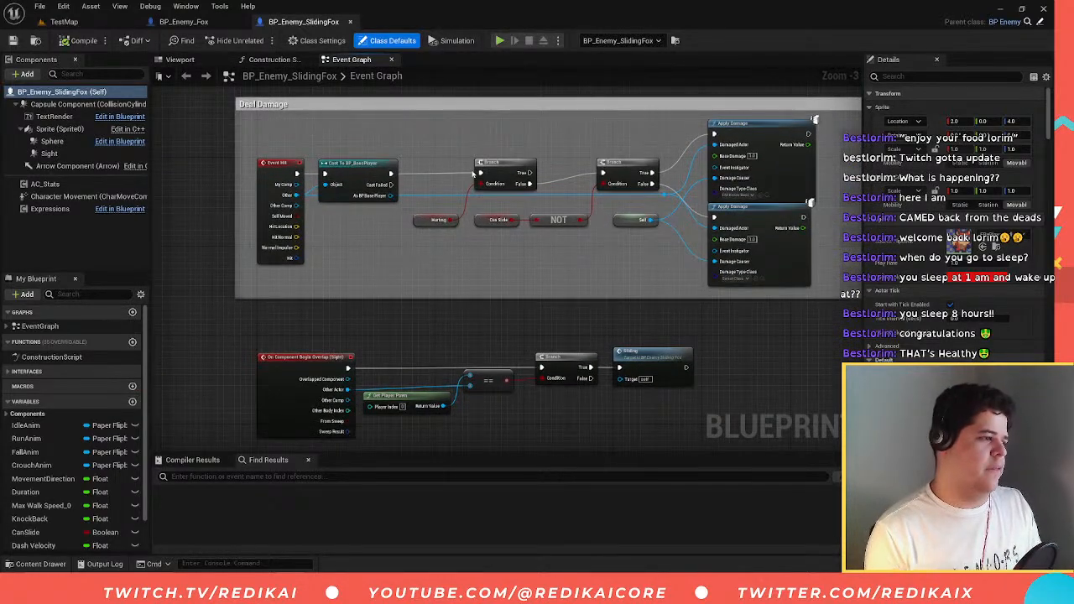
- Look through the Animation Update, Slide Attack and Movement sections of the BP_Enemy_SlidingFox event graph
scroll(481, 308, down, 4)
scroll(499, 215, up, 2)
right_drag(499, 213, 515, 313)
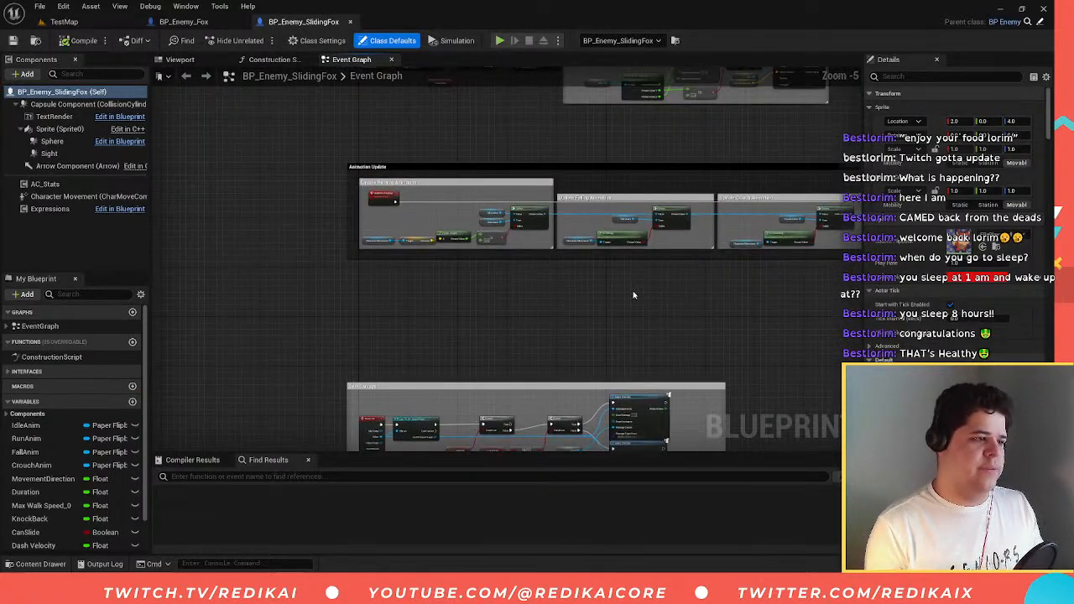
scroll(636, 294, down, 3)
right_drag(636, 294, 379, 350)
right_drag(693, 281, 491, 277)
scroll(491, 277, up, 4)
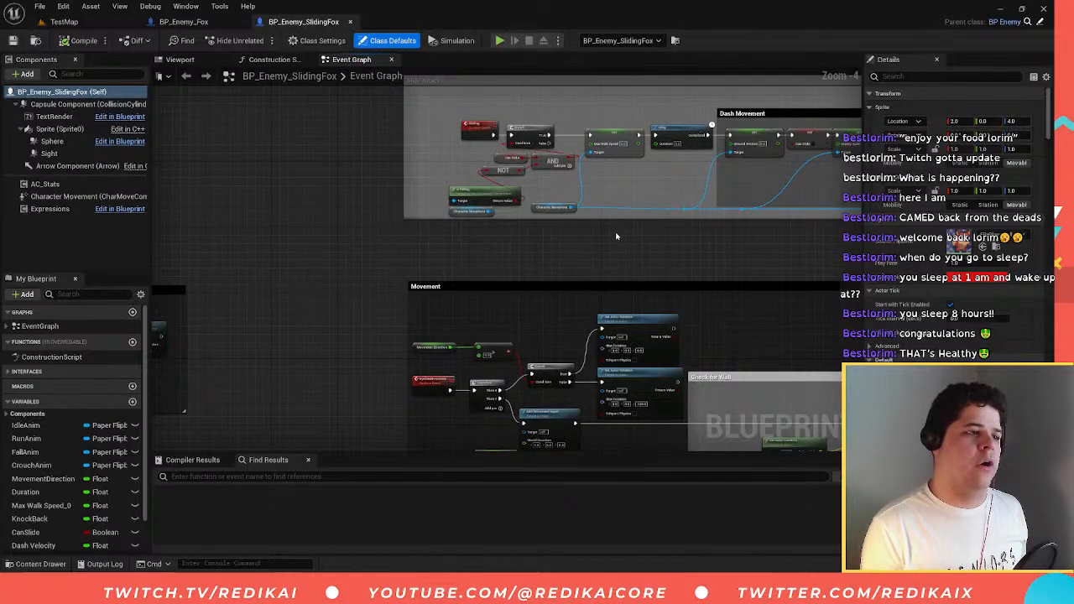
right_drag(589, 239, 556, 262)
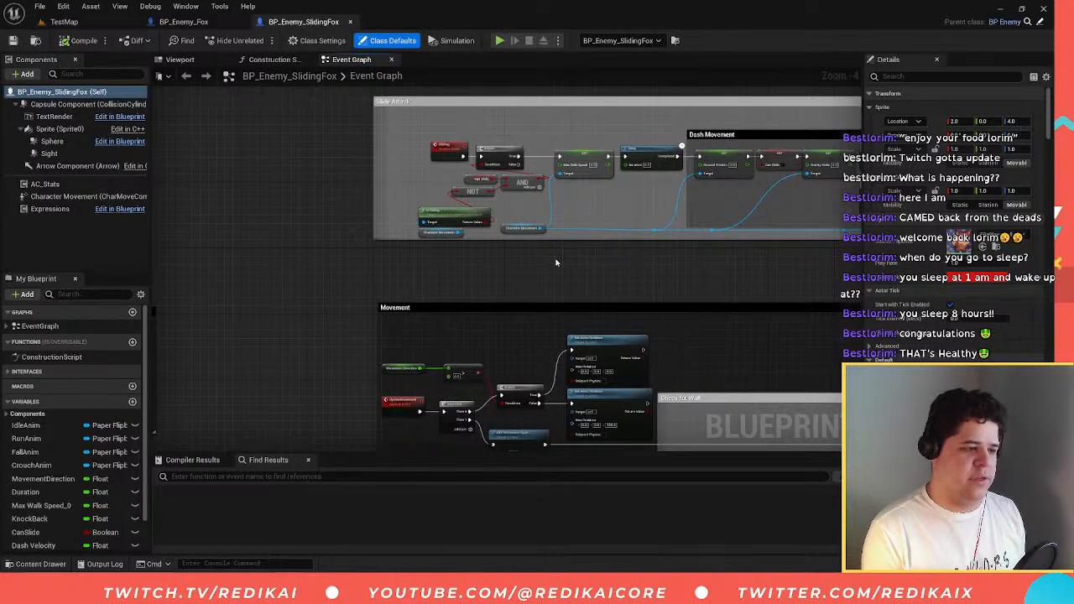
- Move the UpdateAnimation custom event out of the Animation Update comment, leaving free space ahead of the running animation nodes
right_drag(551, 207, 547, 261)
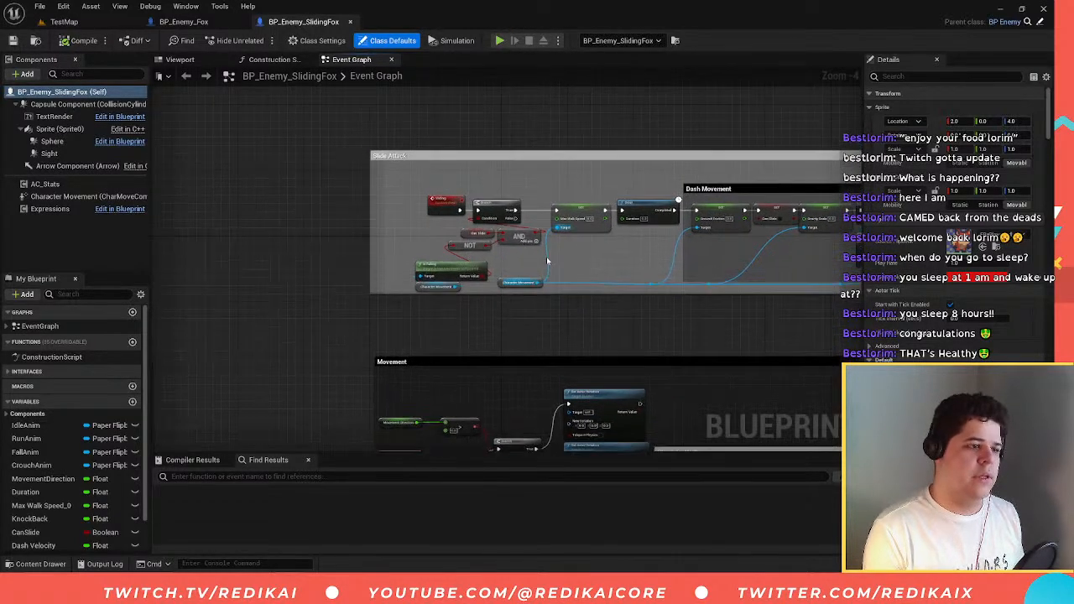
scroll(547, 261, up, 4)
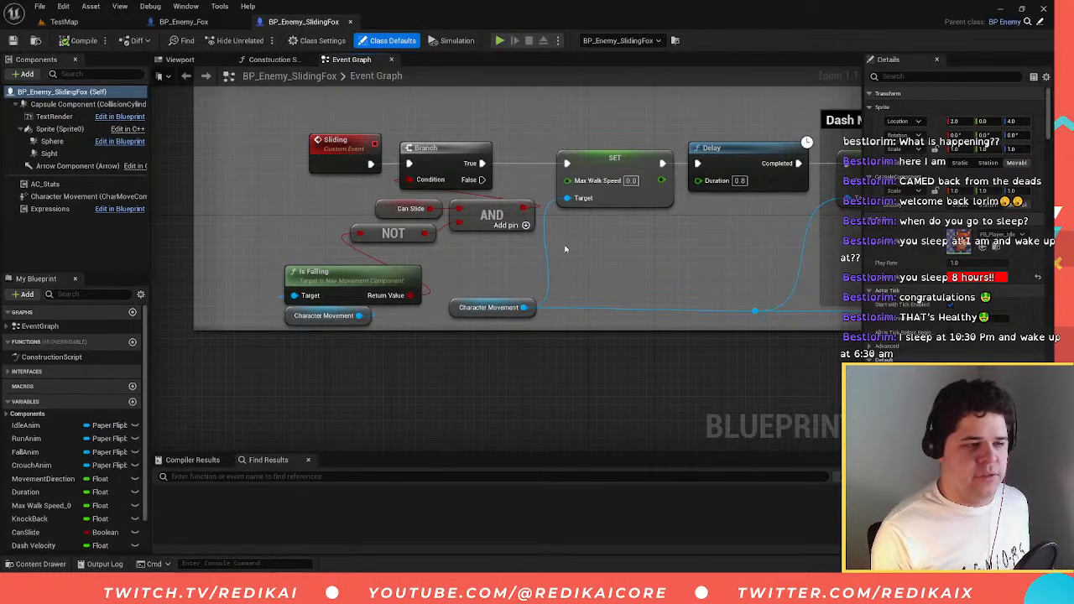
scroll(565, 249, down, 6)
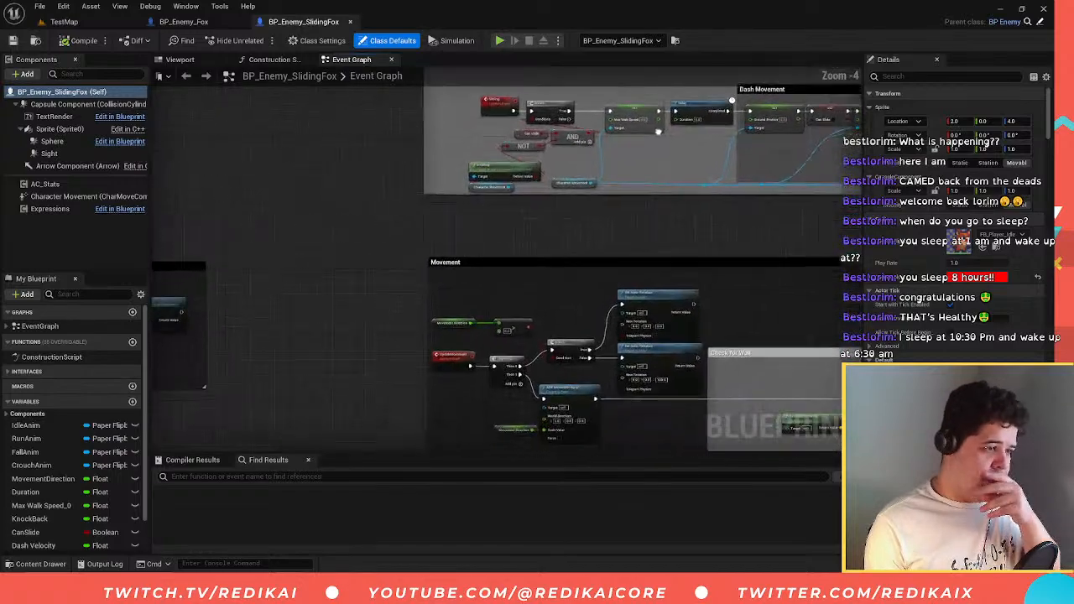
scroll(707, 166, up, 2)
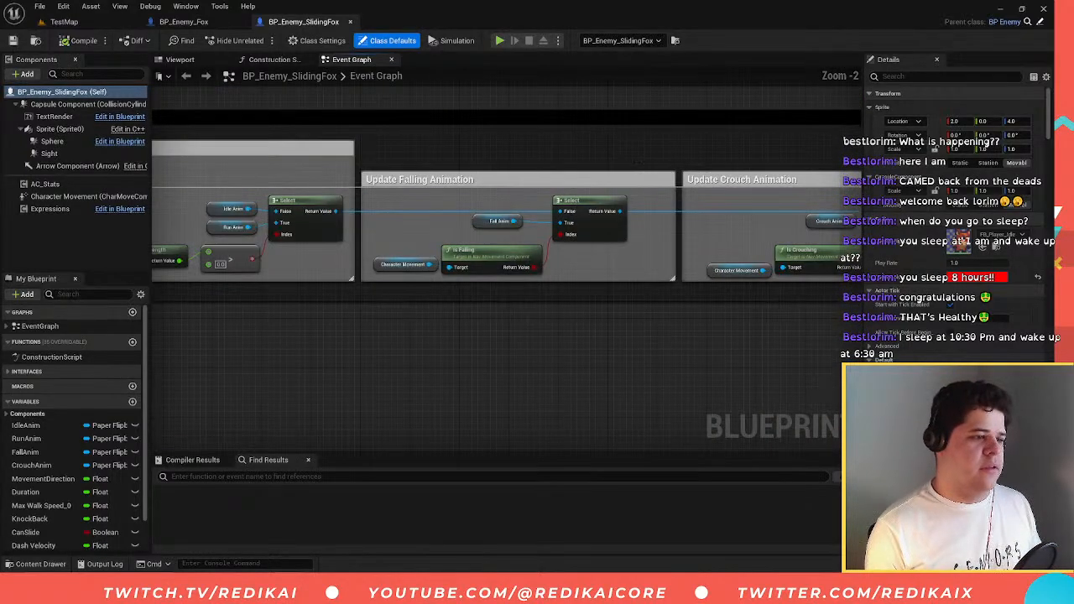
right_drag(708, 165, 860, 166)
right_drag(515, 206, 594, 206)
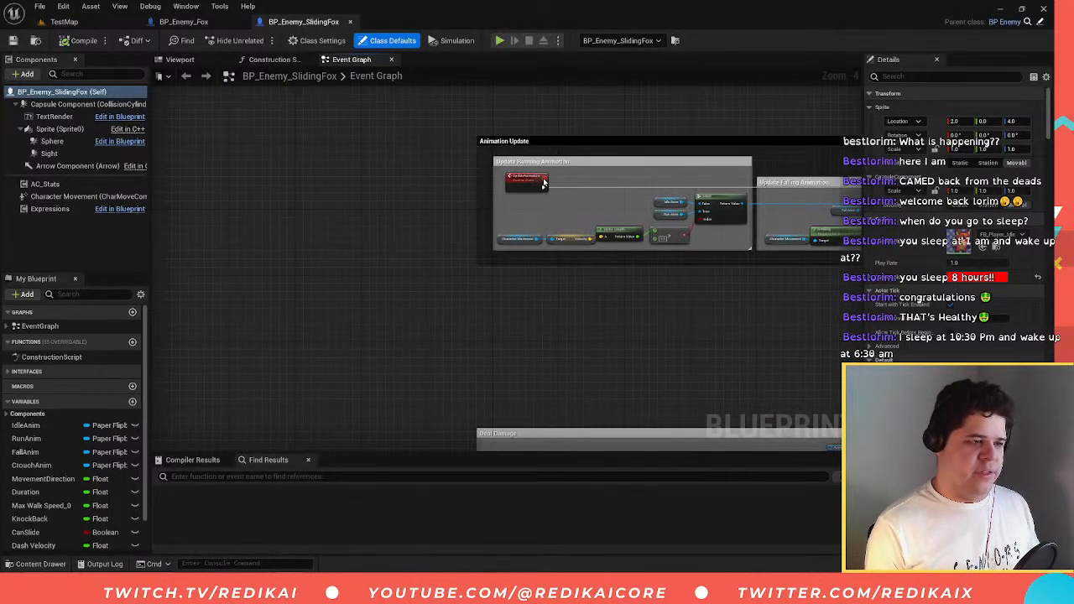
drag(517, 177, 316, 182)
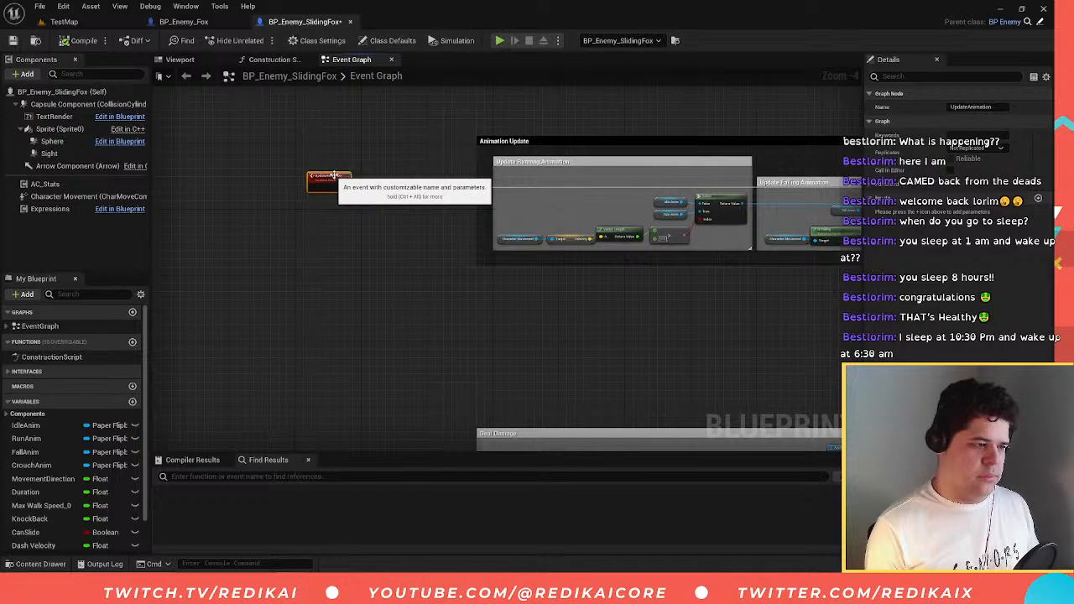
- Add a Boolean variable named PlaySlieAnim to BP_Enemy_SlidingFox, and compile and save the blueprint
scroll(327, 193, up, 3)
scroll(590, 215, down, 4)
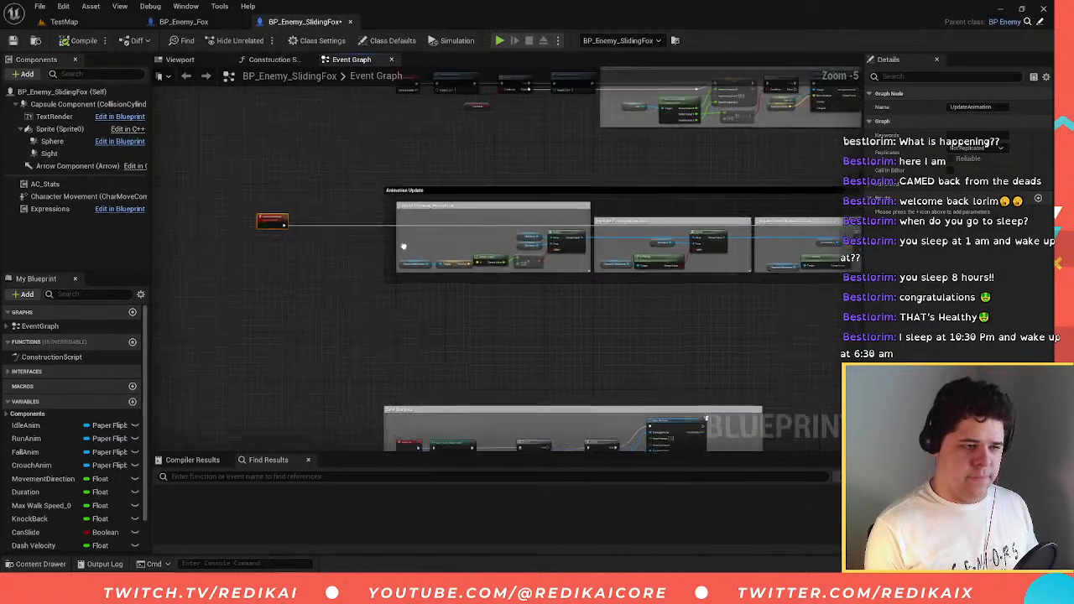
right_drag(450, 249, 410, 240)
scroll(410, 240, up, 1)
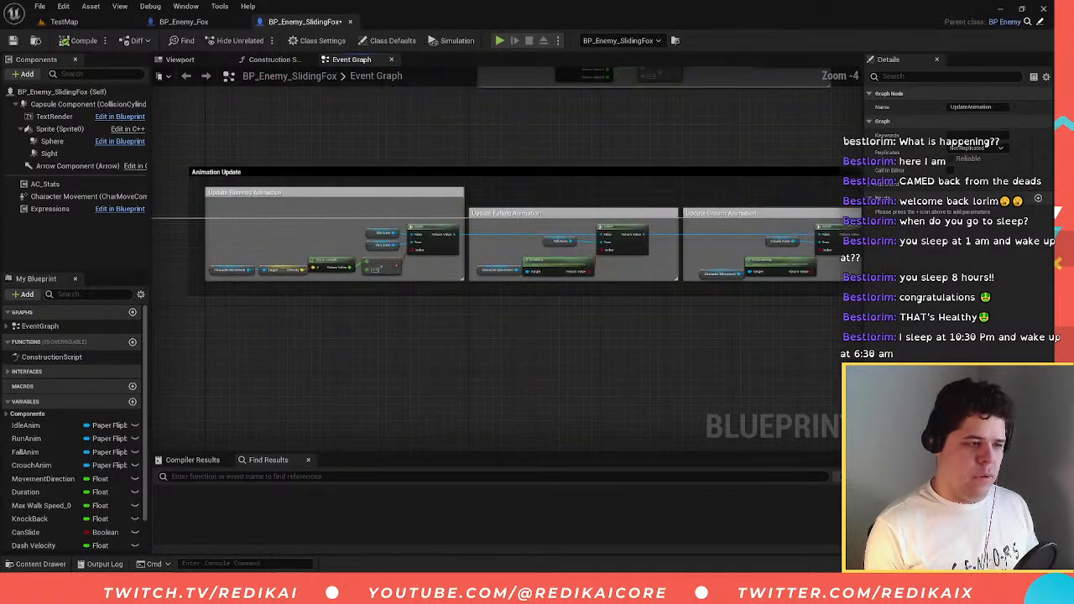
right_drag(282, 272, 496, 270)
scroll(122, 370, down, 2)
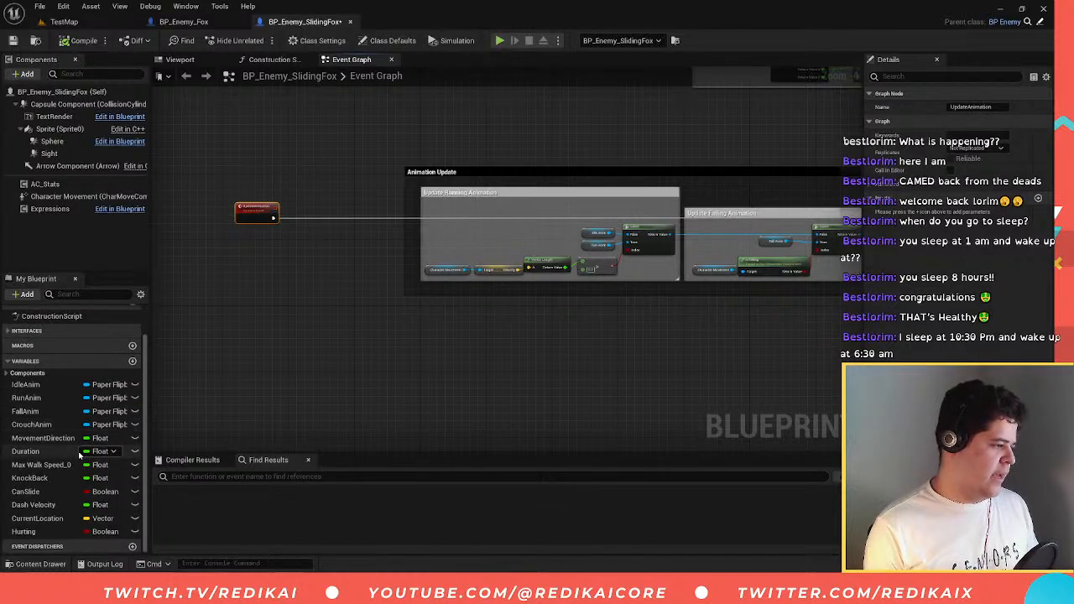
click(132, 361)
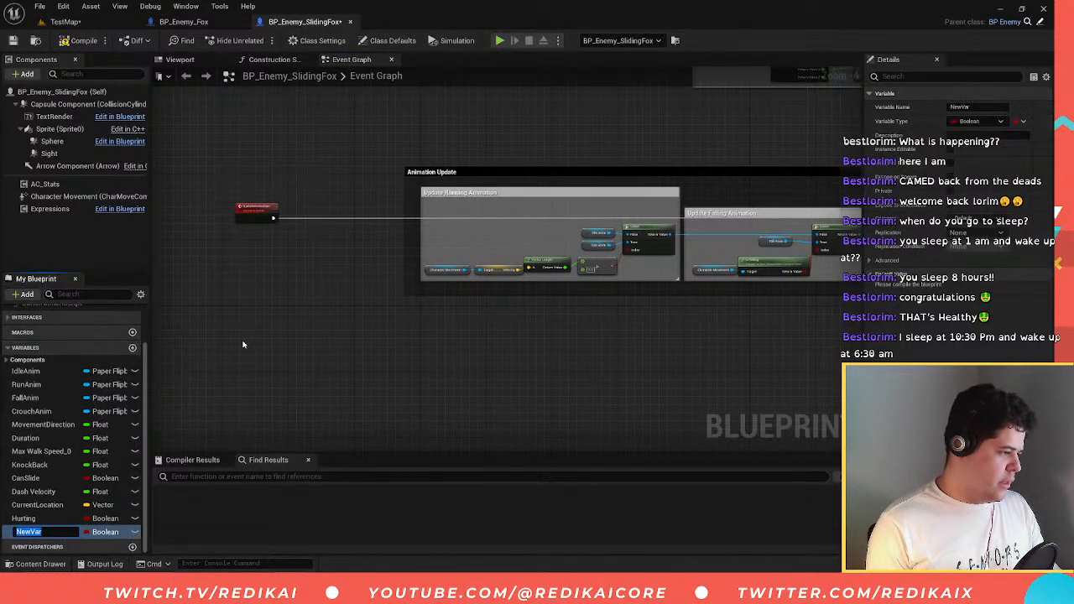
text(PlaySlide)
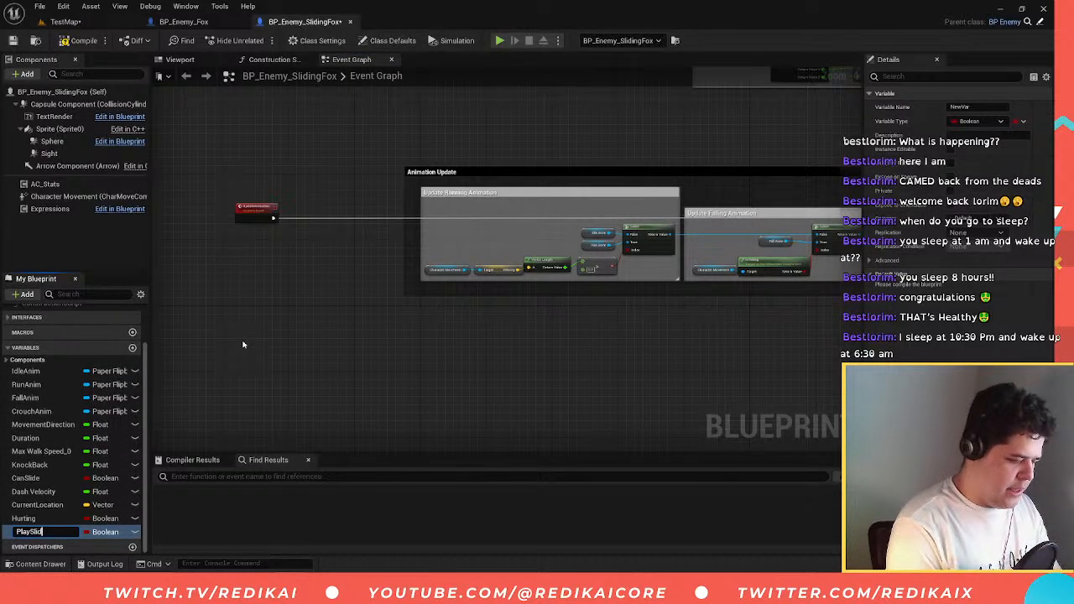
key(BackSpace)
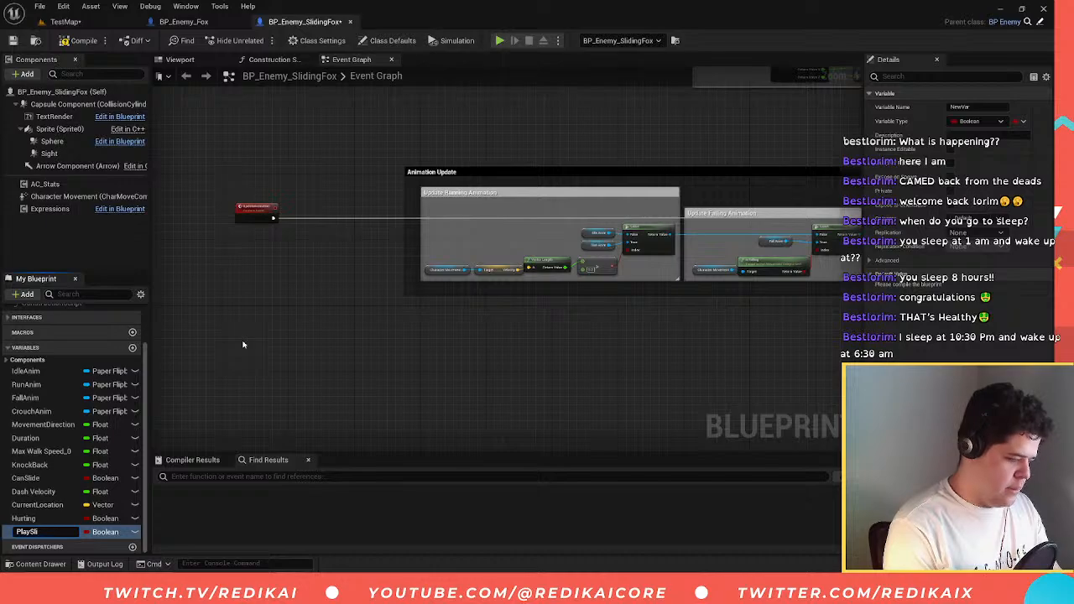
text(eAnim)
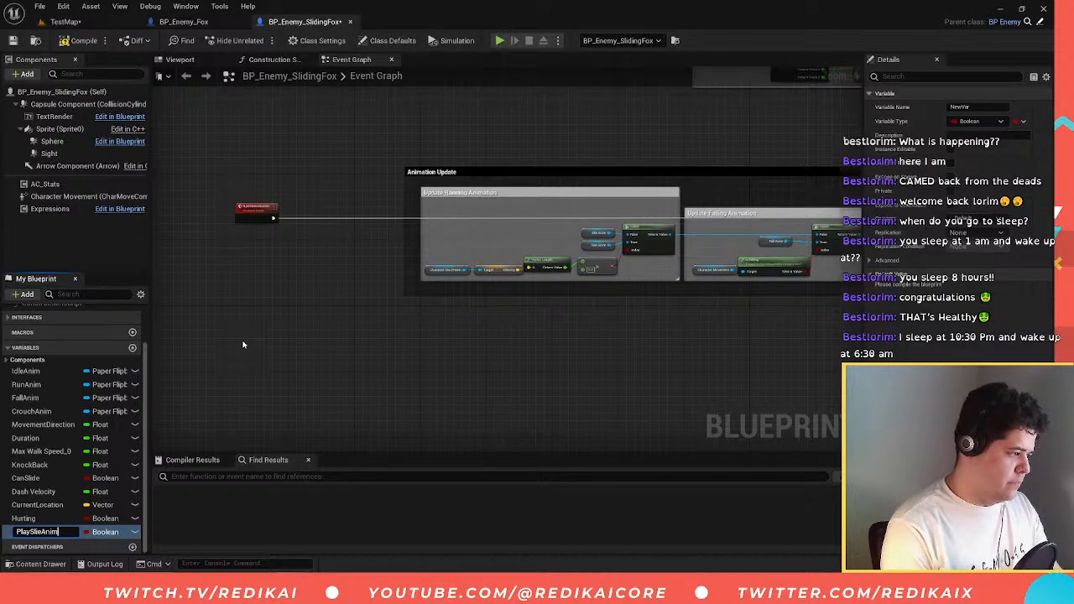
key(Return)
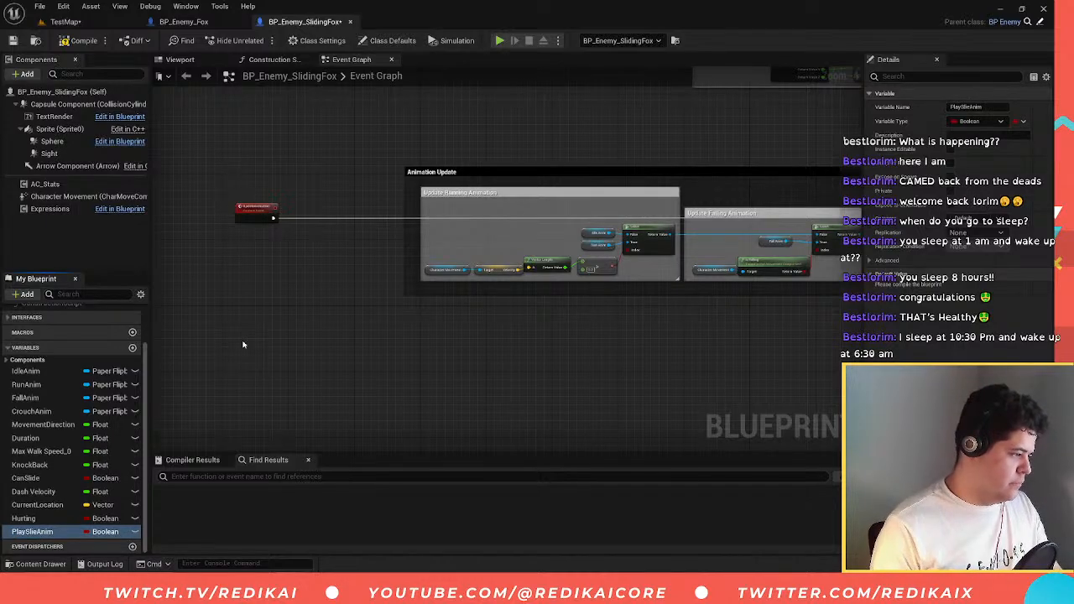
click(105, 532)
key(Escape)
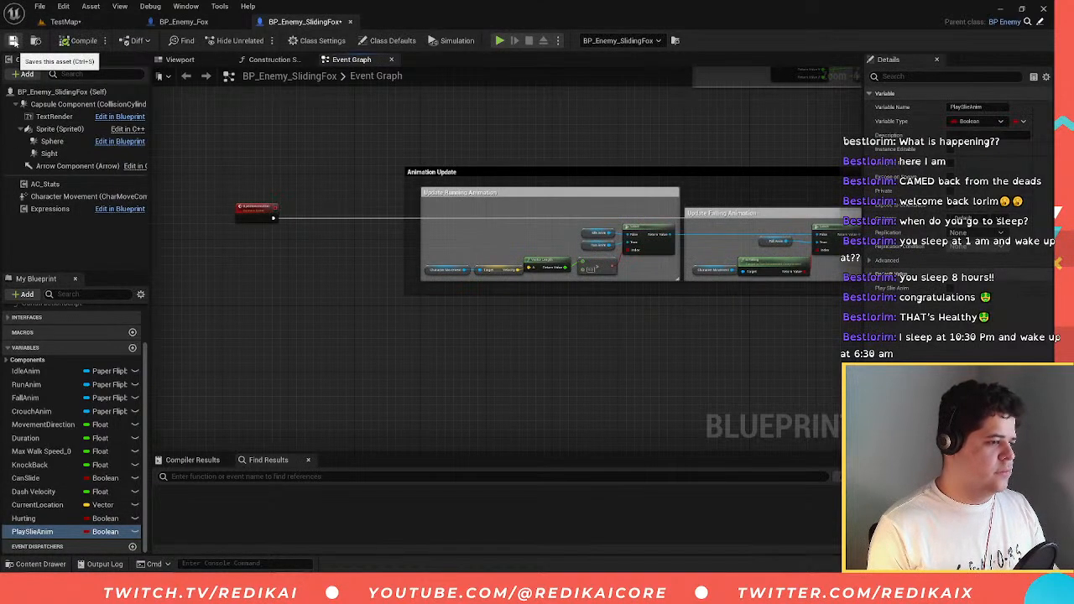
- Move the Idle Anim node from the Update Running Animation section to the free space below the UpdateAnimation event
scroll(494, 259, up, 3)
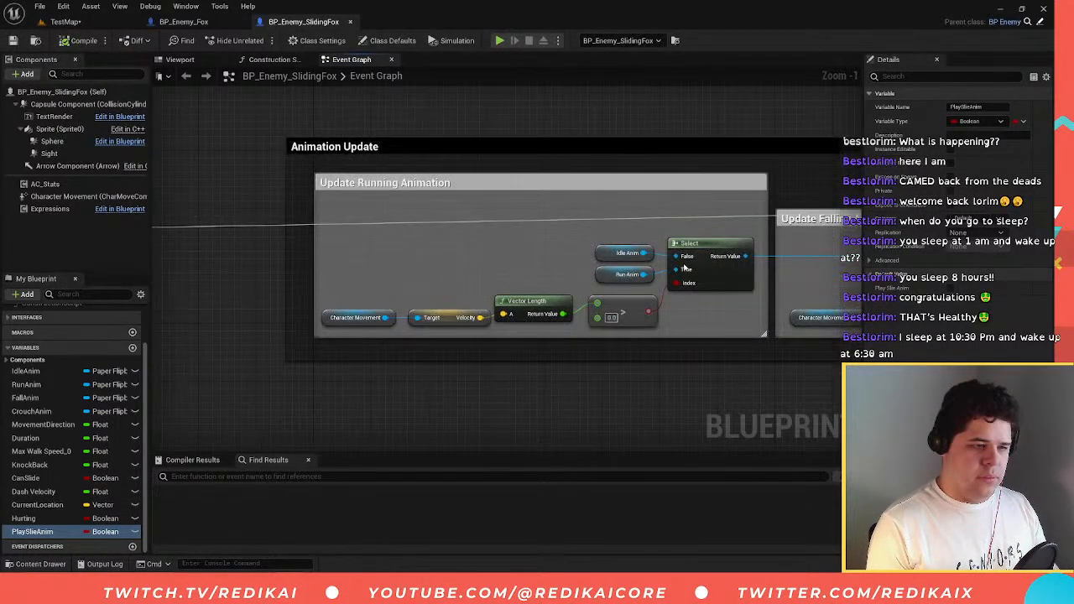
click(719, 291)
shift+drag(585, 229, 718, 291)
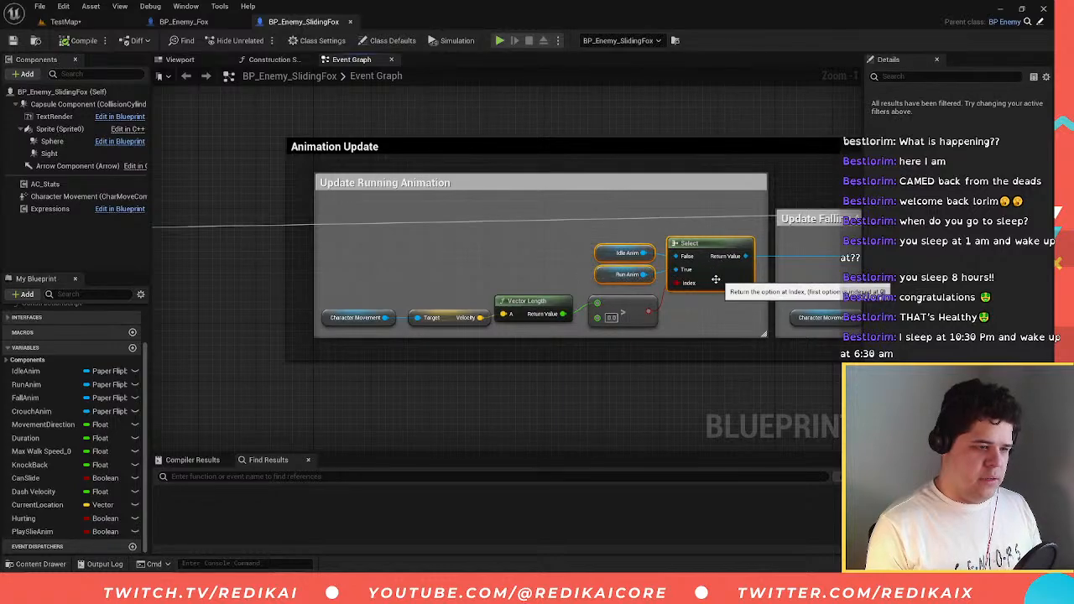
right_drag(595, 255, 645, 255)
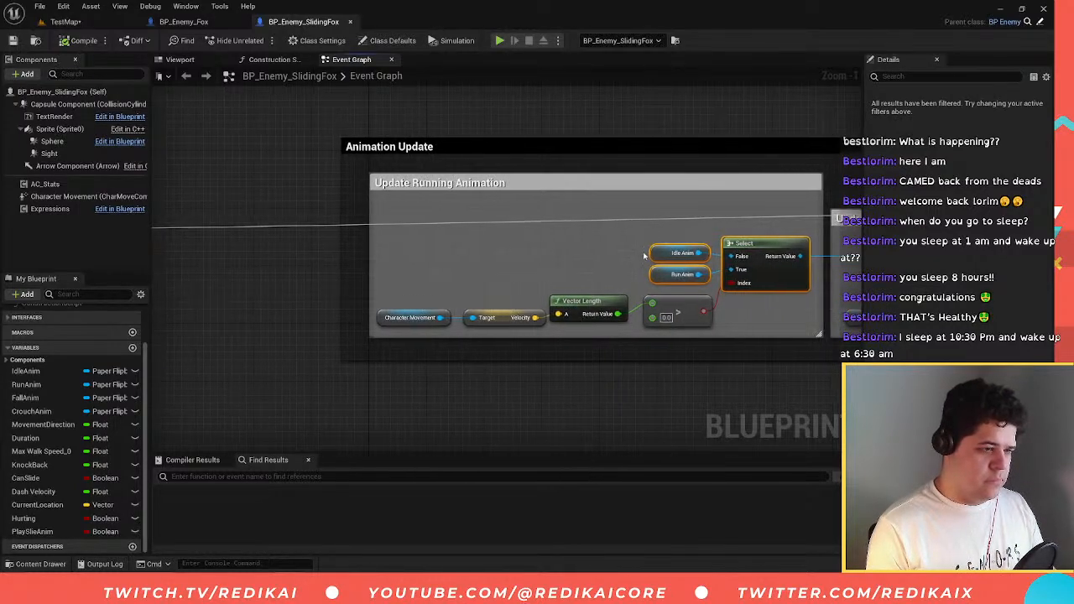
click(669, 250)
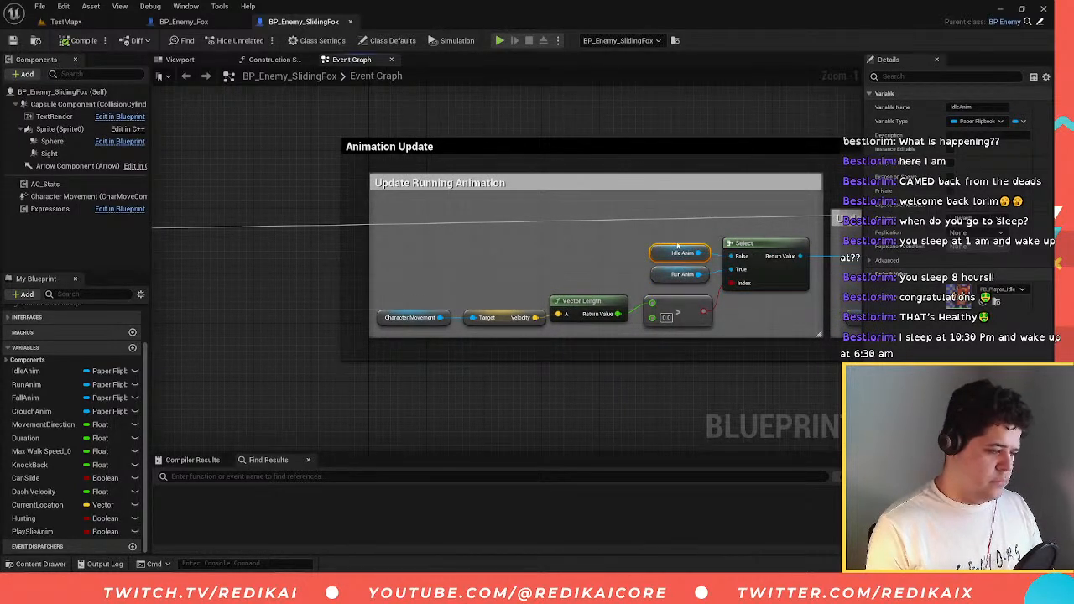
key(Delete)
right_drag(492, 263, 645, 264)
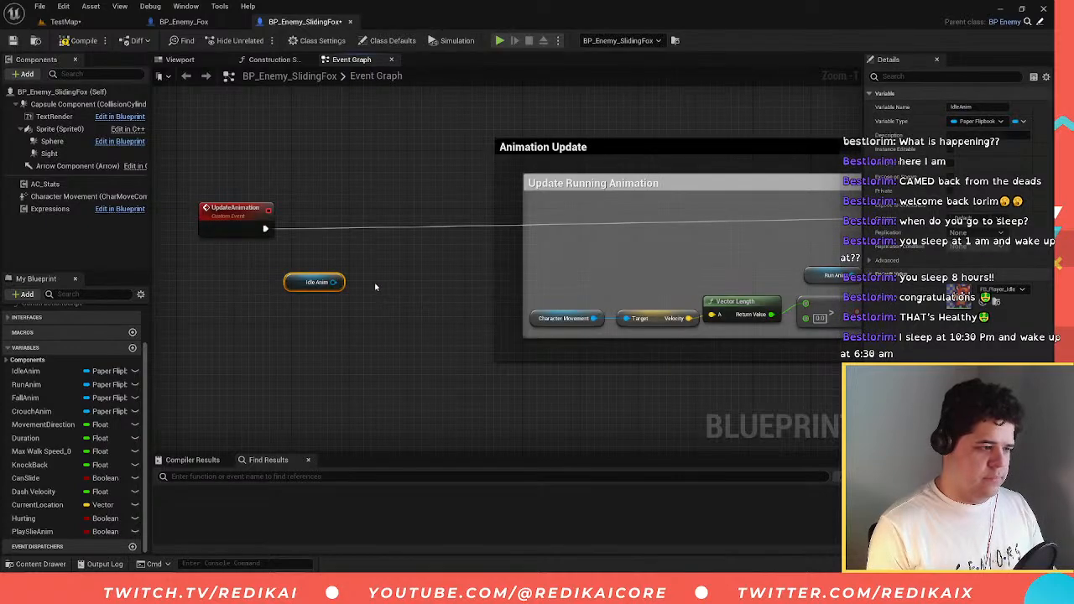
- Paste a Select node beside the relocated Idle Anim node and connect Idle Anim to its False input
right_drag(763, 254, 593, 255)
click(722, 252)
right_drag(512, 254, 693, 254)
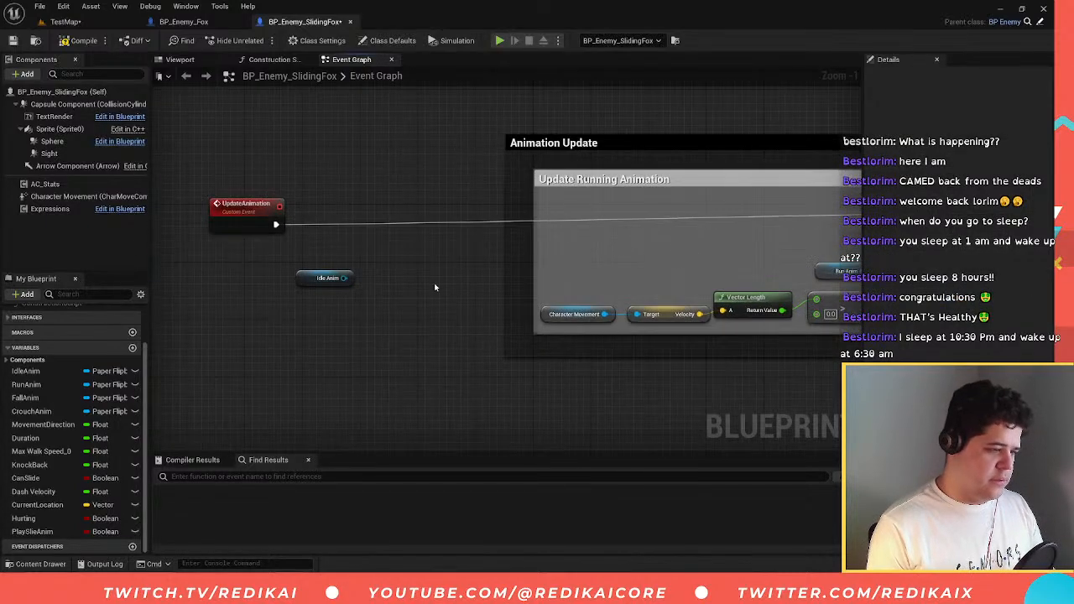
key(ctrl+v)
scroll(397, 280, up, 1)
right_drag(398, 281, 463, 246)
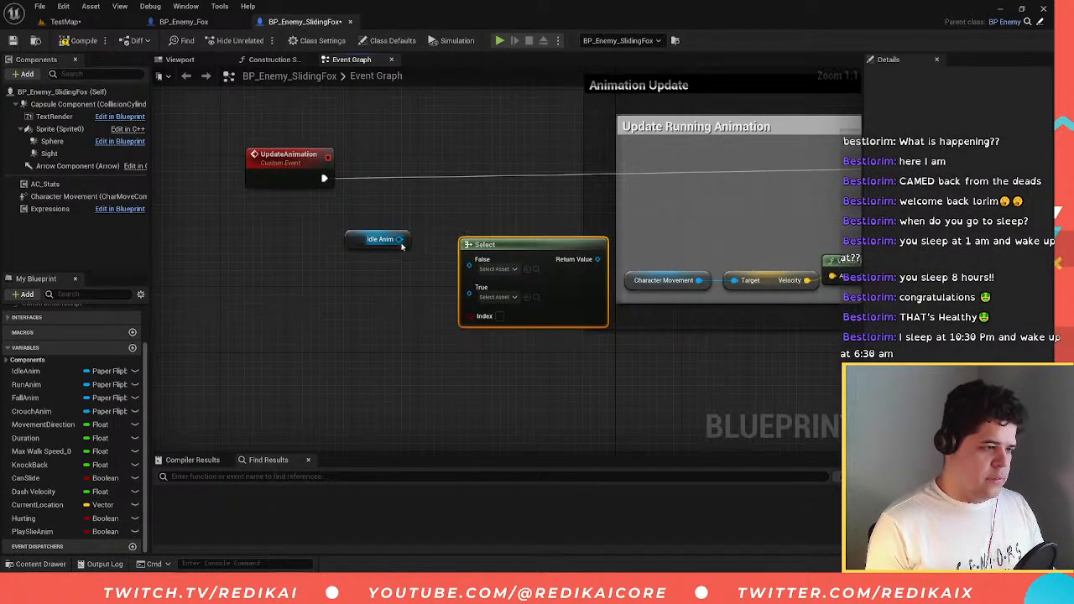
drag(399, 239, 486, 228)
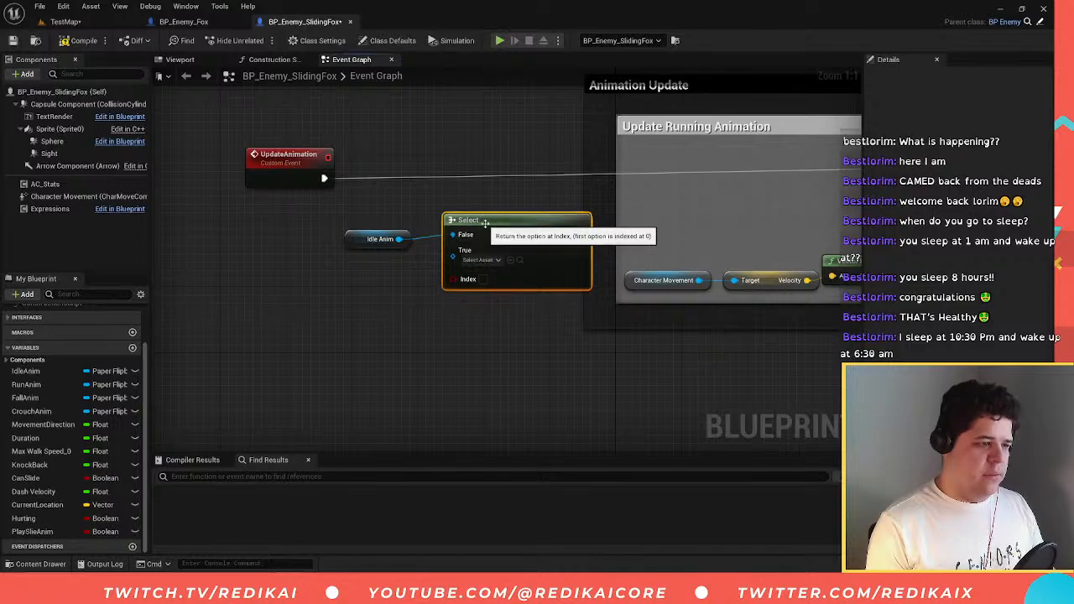
- Look through the Animation Update section of the event graph to see how its animation selections are chained
click(378, 240)
right_drag(608, 235, 286, 252)
right_drag(550, 237, 308, 242)
right_drag(619, 244, 644, 291)
scroll(285, 256, down, 1)
scroll(644, 290, down, 1)
right_drag(710, 293, 787, 280)
right_drag(400, 290, 673, 272)
scroll(379, 266, up, 2)
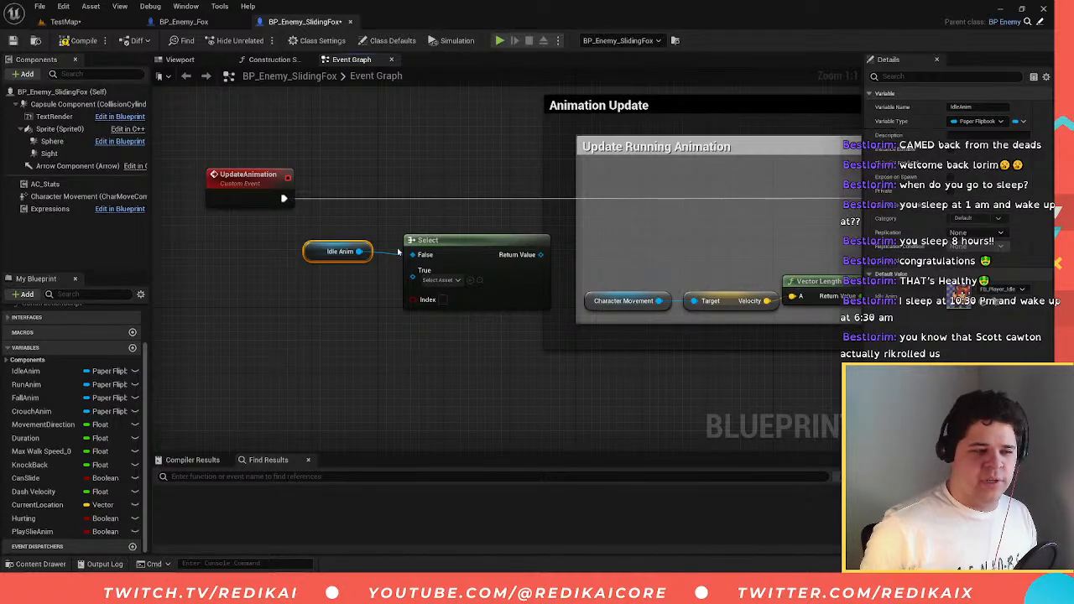
drag(398, 252, 413, 254)
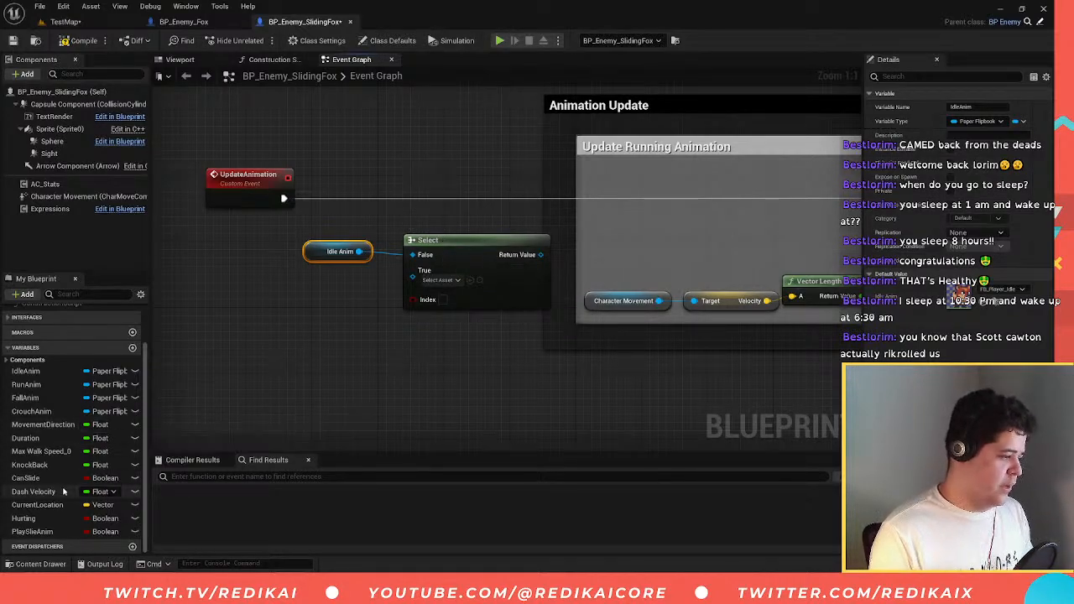
- Correct the name of the PlaySlieAnim Boolean variable to PlaySlideAnim
click(38, 532)
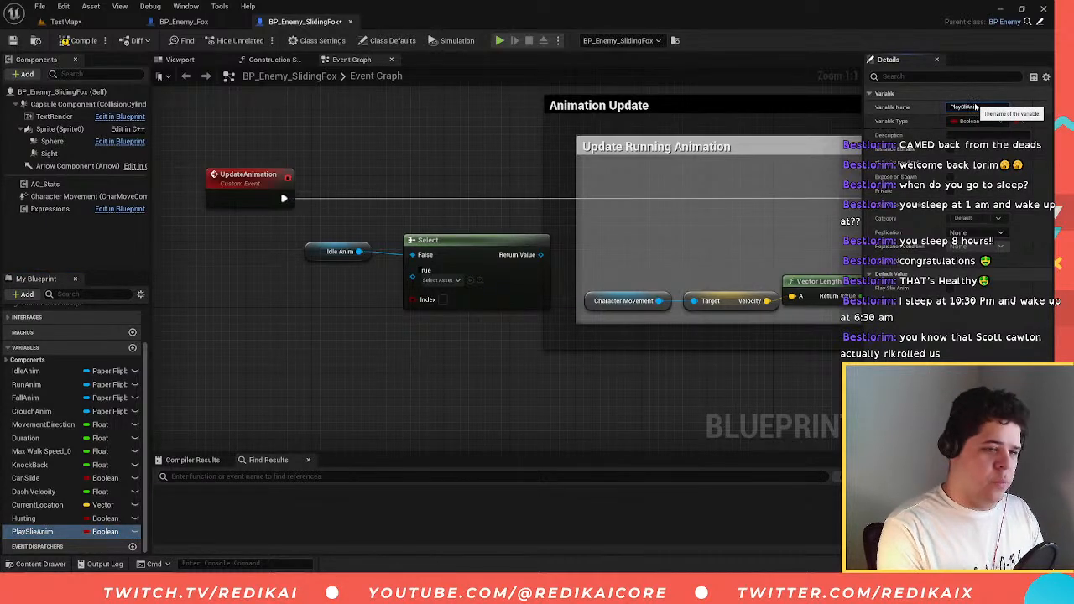
key(Return)
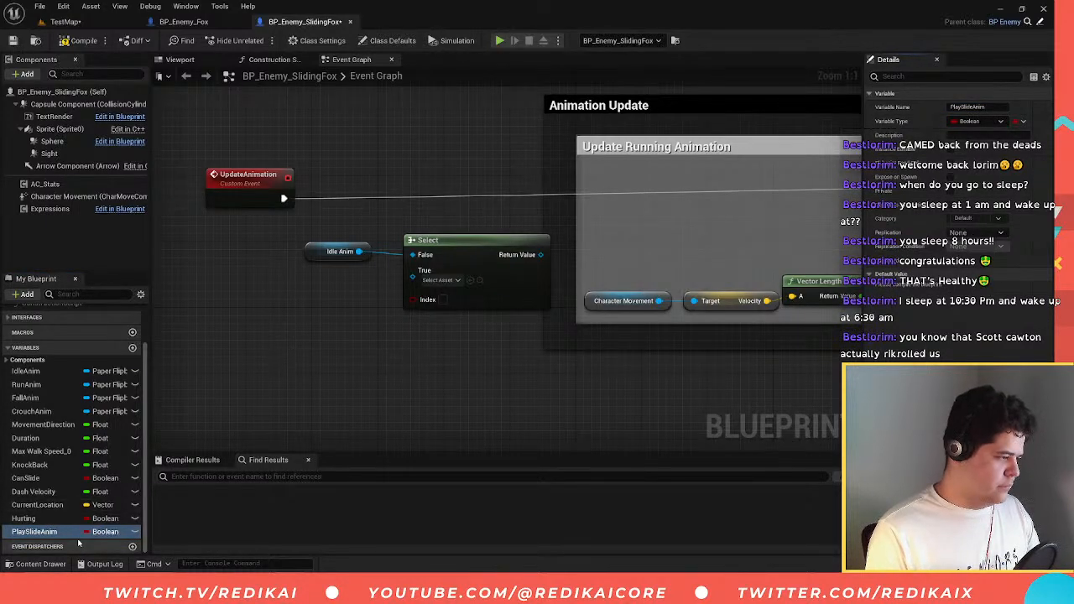